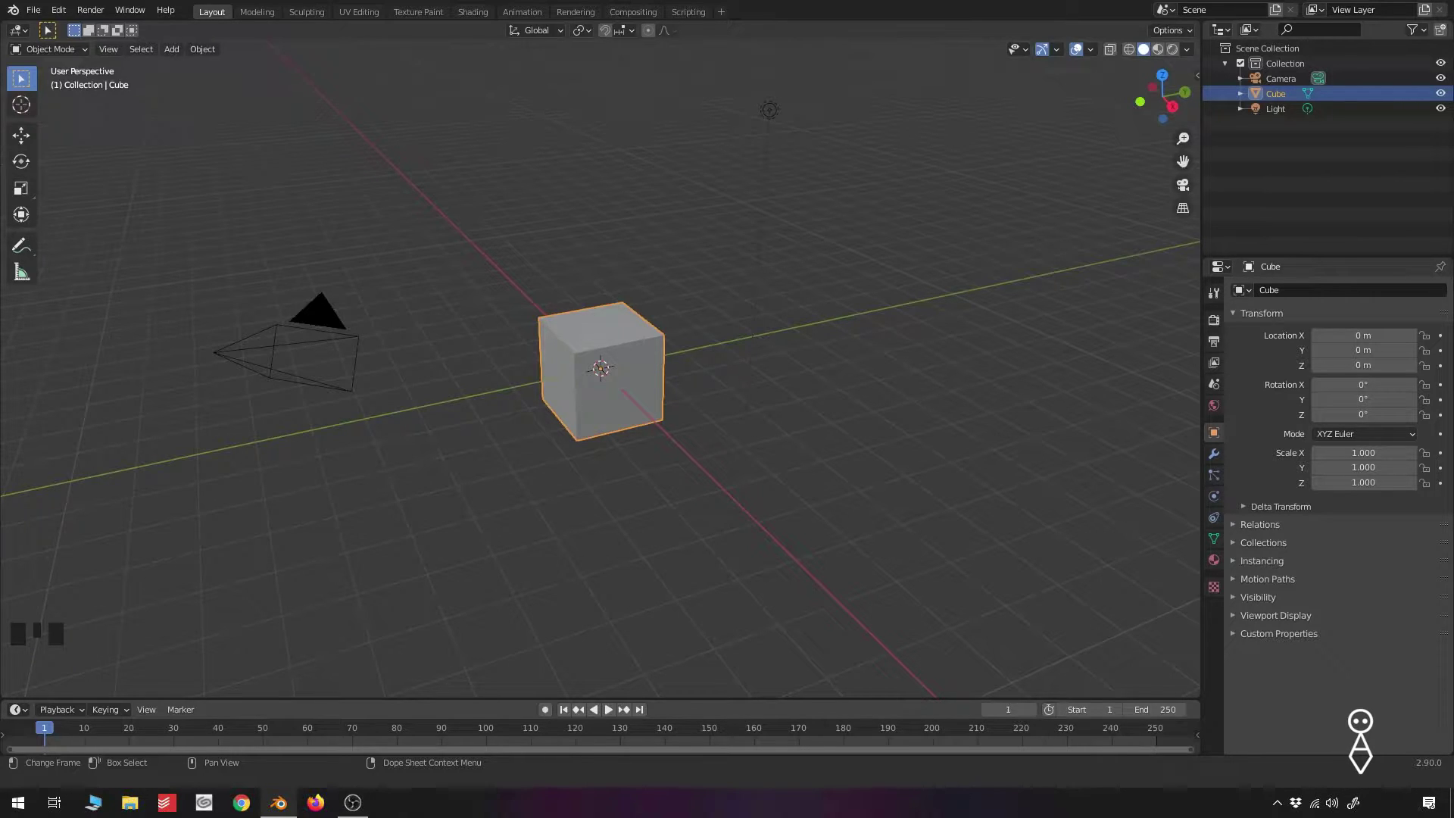
Hide the camera and light, and stretch the default cube along X to a scale of about -2.5
left_click(611, 339)
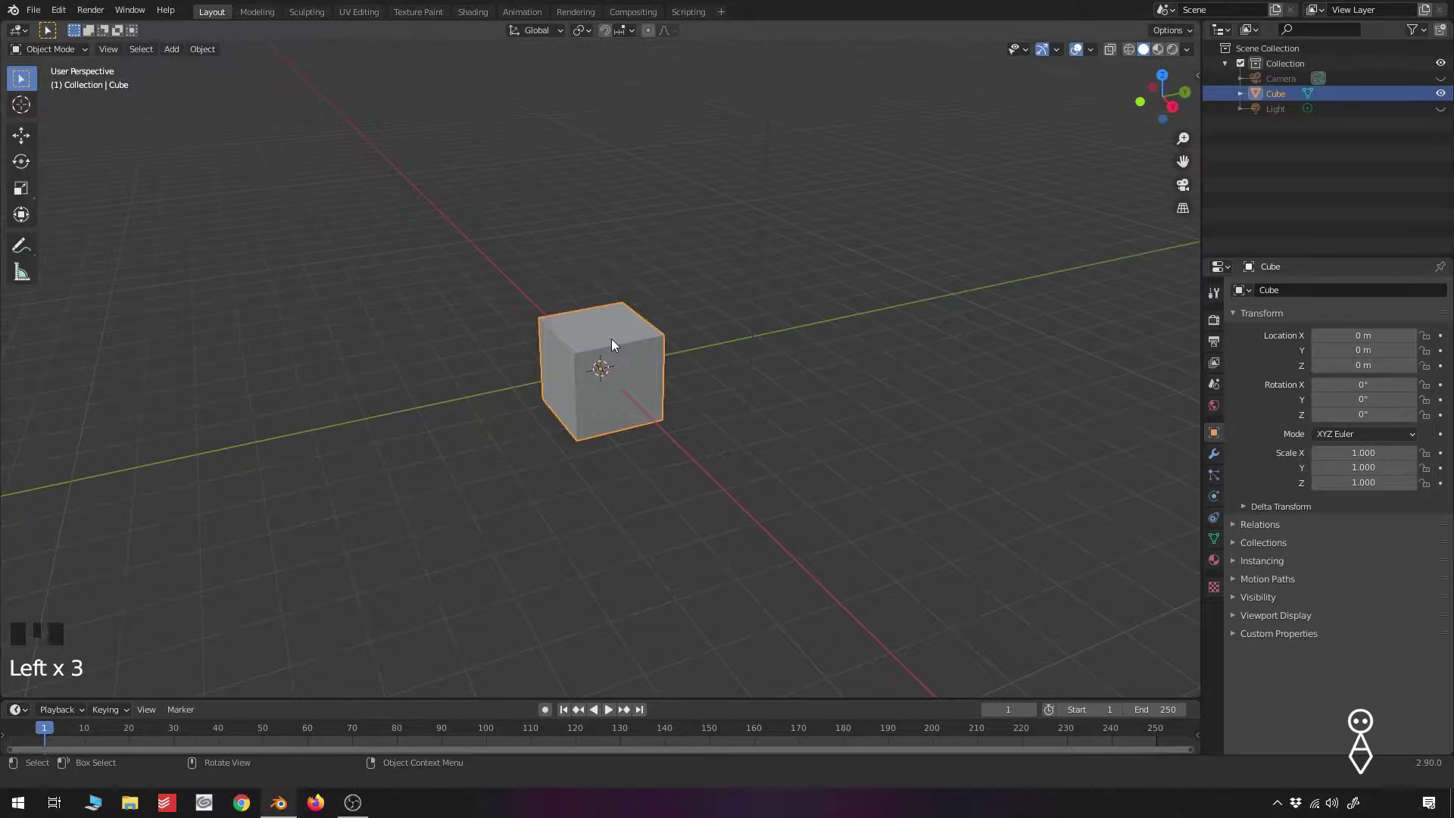
scroll(587, 377, "up", 6)
scroll(589, 377, "down", 2)
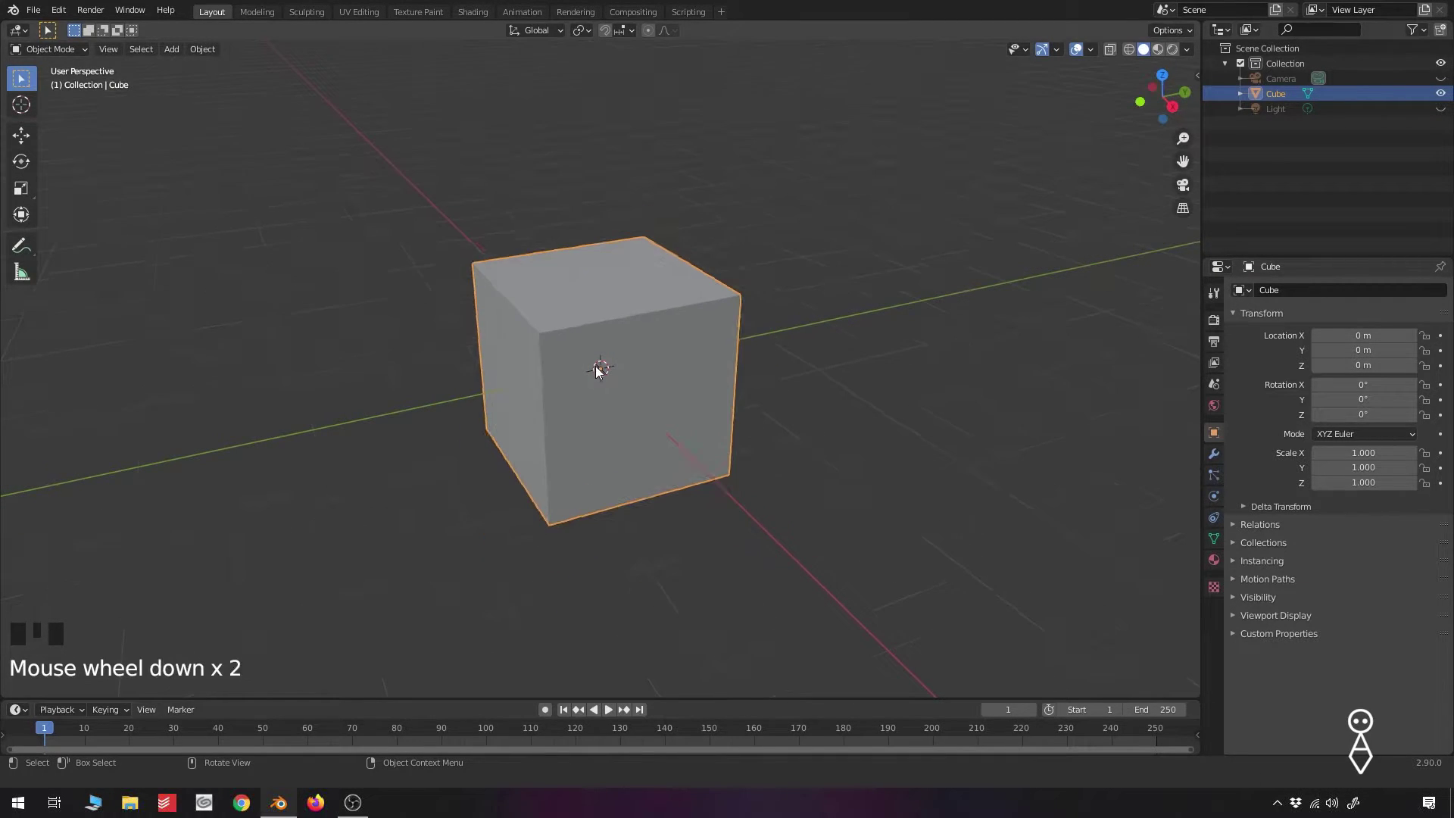
key("s")
key("x")
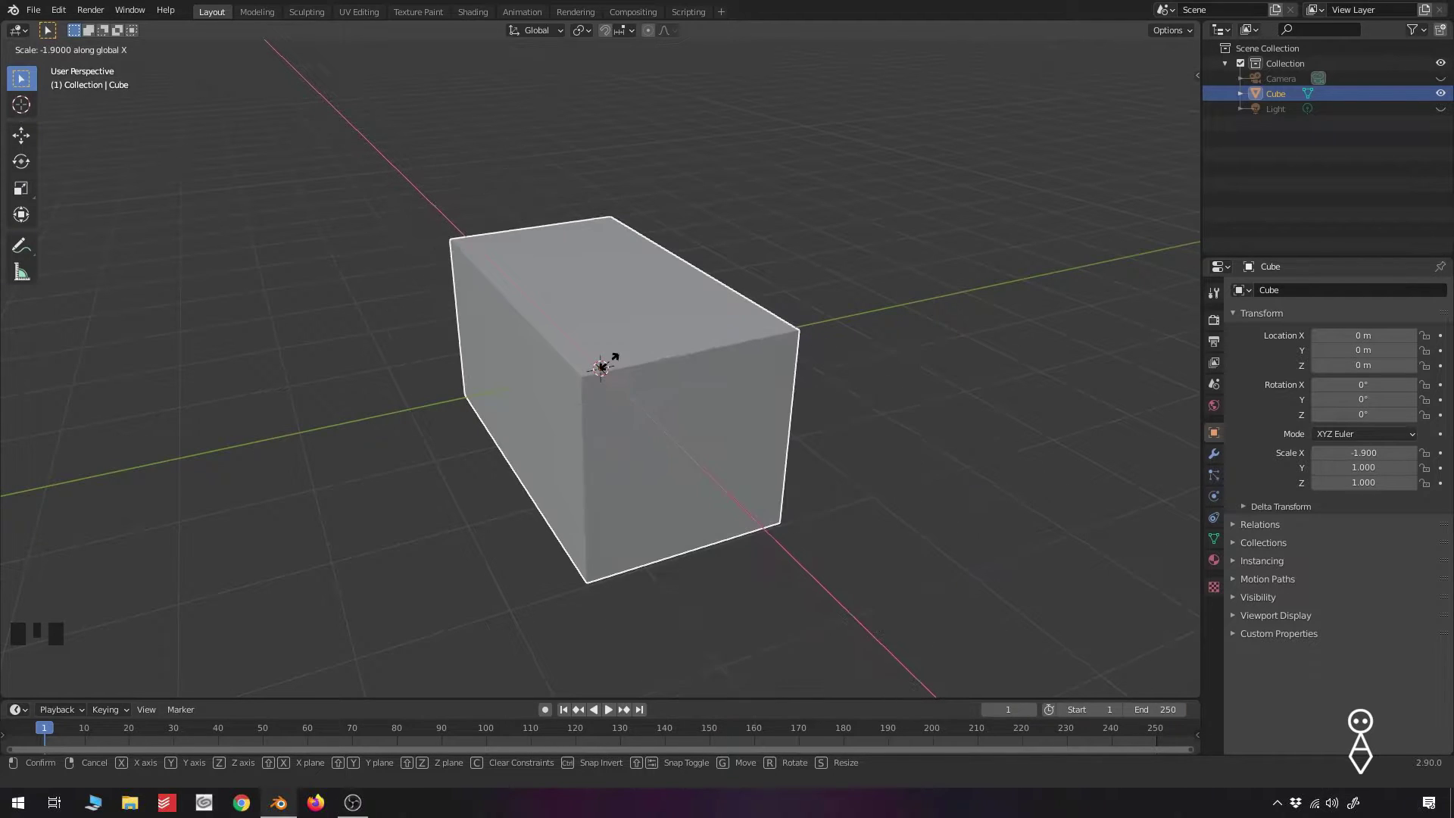
left_click(615, 362)
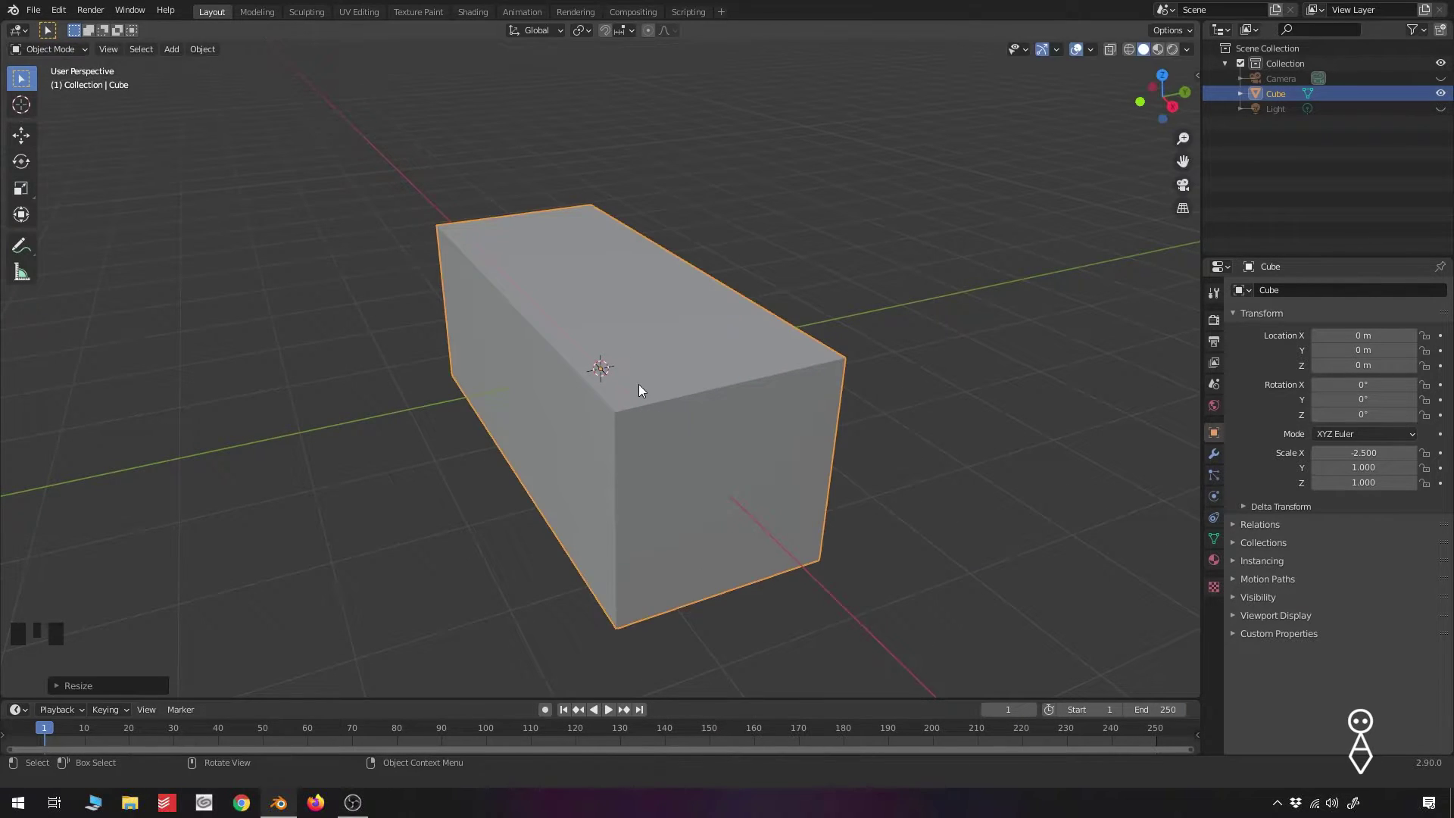
Scale the stretched box down to 0.8 along both Y and Z
key("s")
key("y")
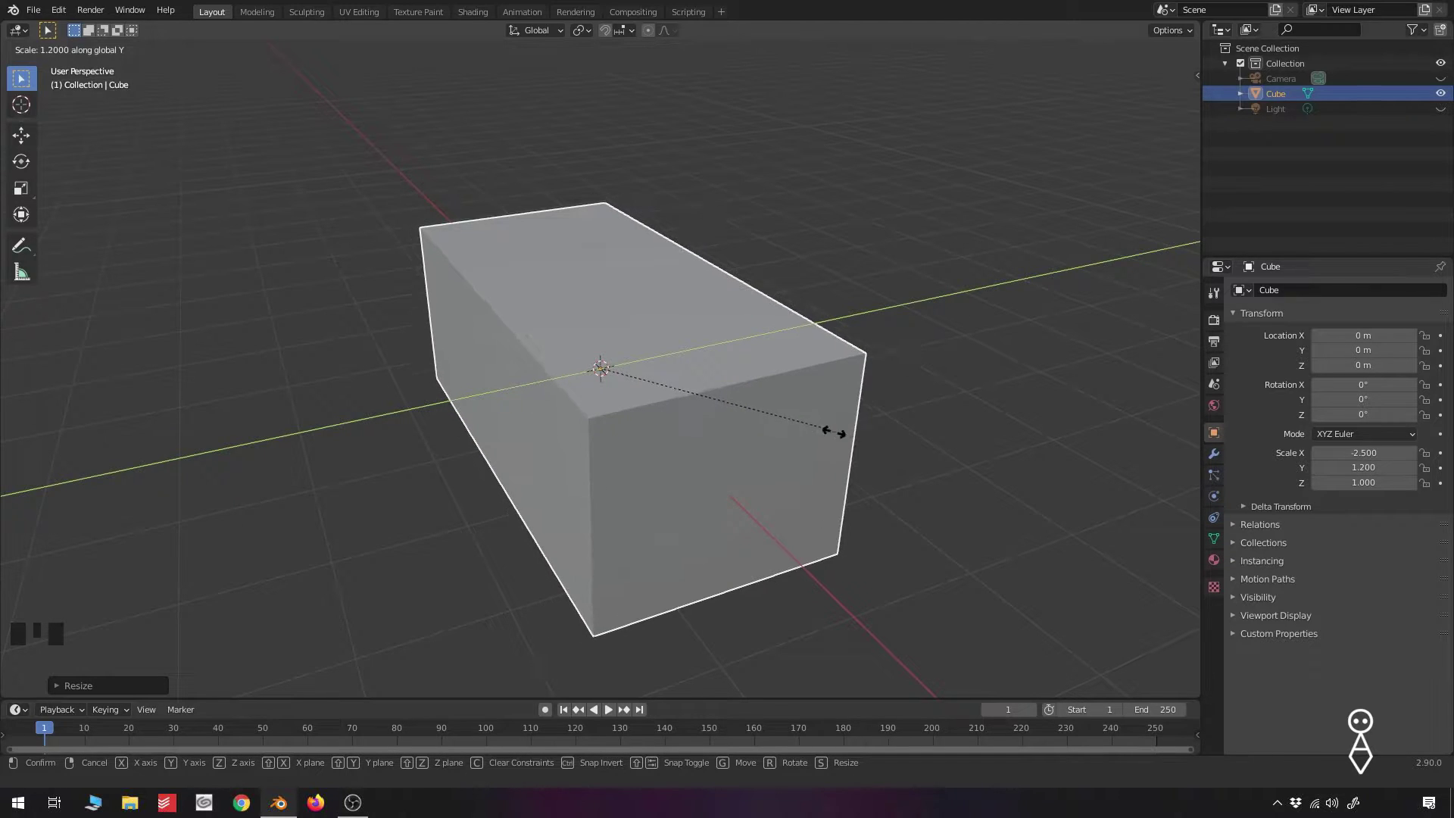
left_click(756, 429)
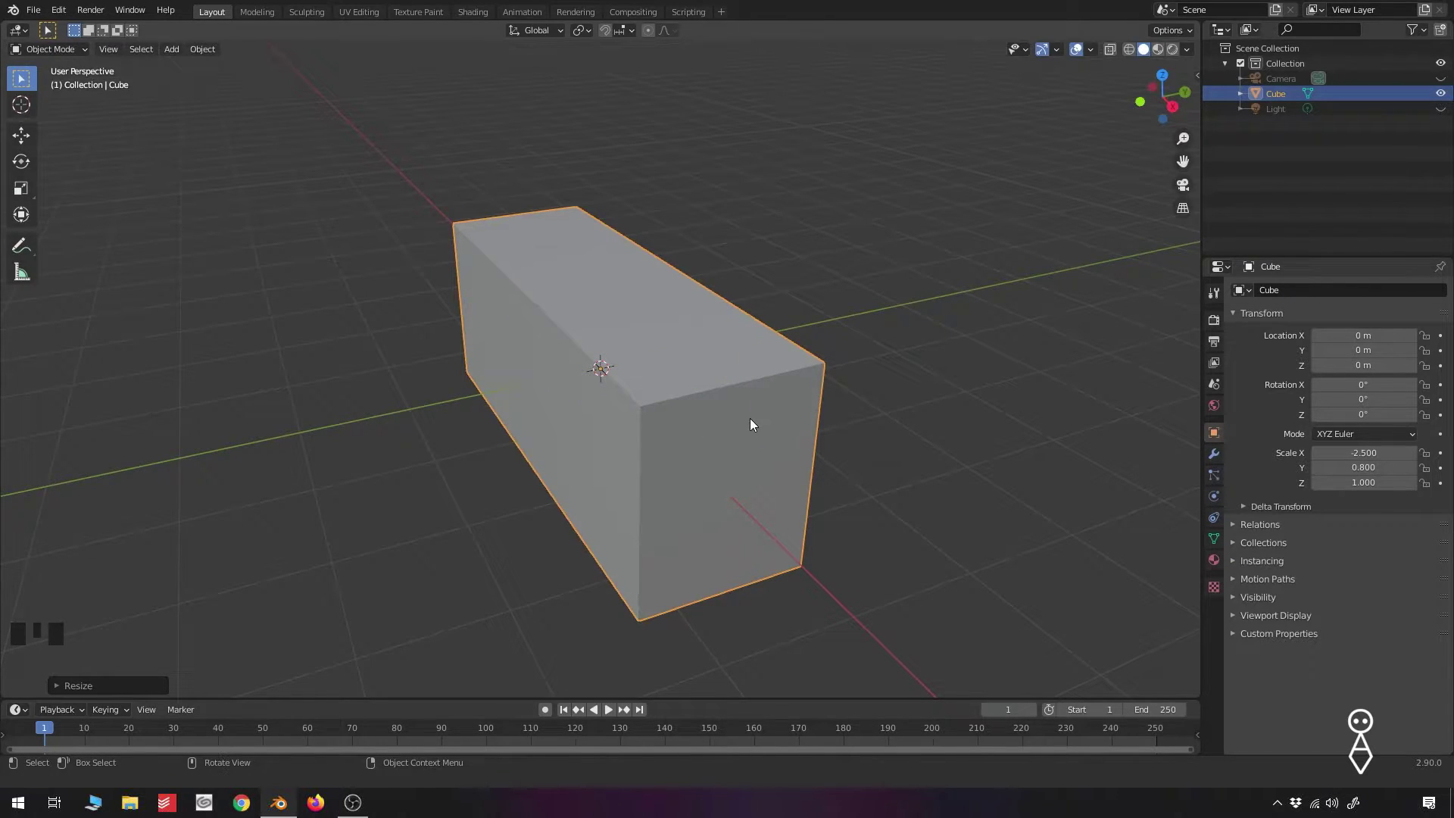
key("s")
key("z")
left_click(720, 407)
middle_click_drag(684, 447, 745, 404)
scroll(743, 405, "up", 3)
scroll(709, 379, "down", 4)
scroll(693, 355, "up", 1)
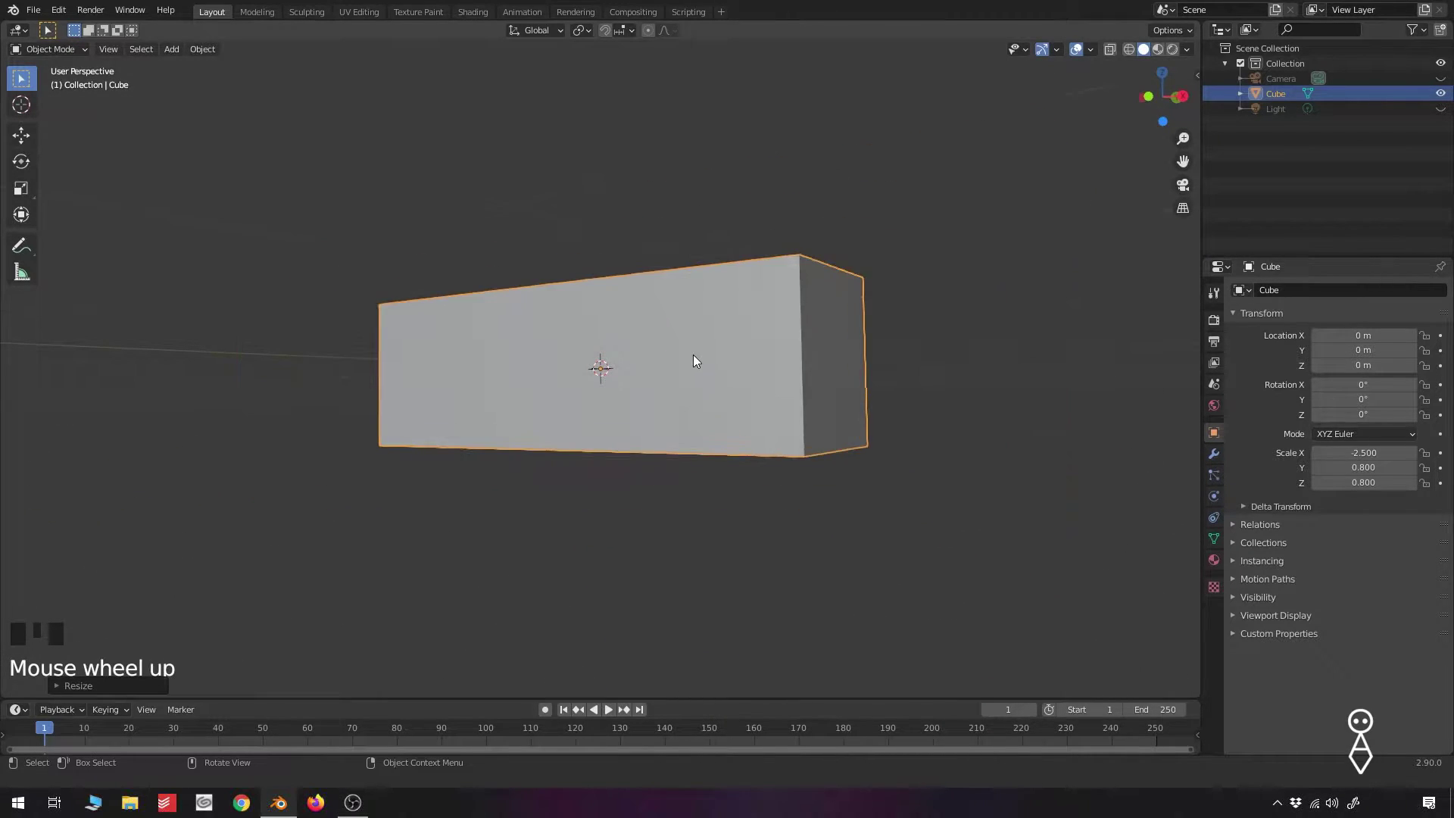
Add a second mesh cube and move it straight up along Z to about 0.93 m
middle_click_drag(693, 354, 714, 405)
key("KP_1")
key("shift+a")
mouse_move(575, 386)
left_click(631, 404)
key("g")
key("z")
left_click(746, 359)
Scale the second cube uniformly to 0.2 and flatten it along Z to a scale of about 0.097
key("s")
left_click(660, 259)
scroll(618, 288, "up", 4)
middle_click_drag(620, 223, 620, 297, "shift")
scroll(621, 299, "down", 5)
middle_click_drag(811, 415, 714, 445)
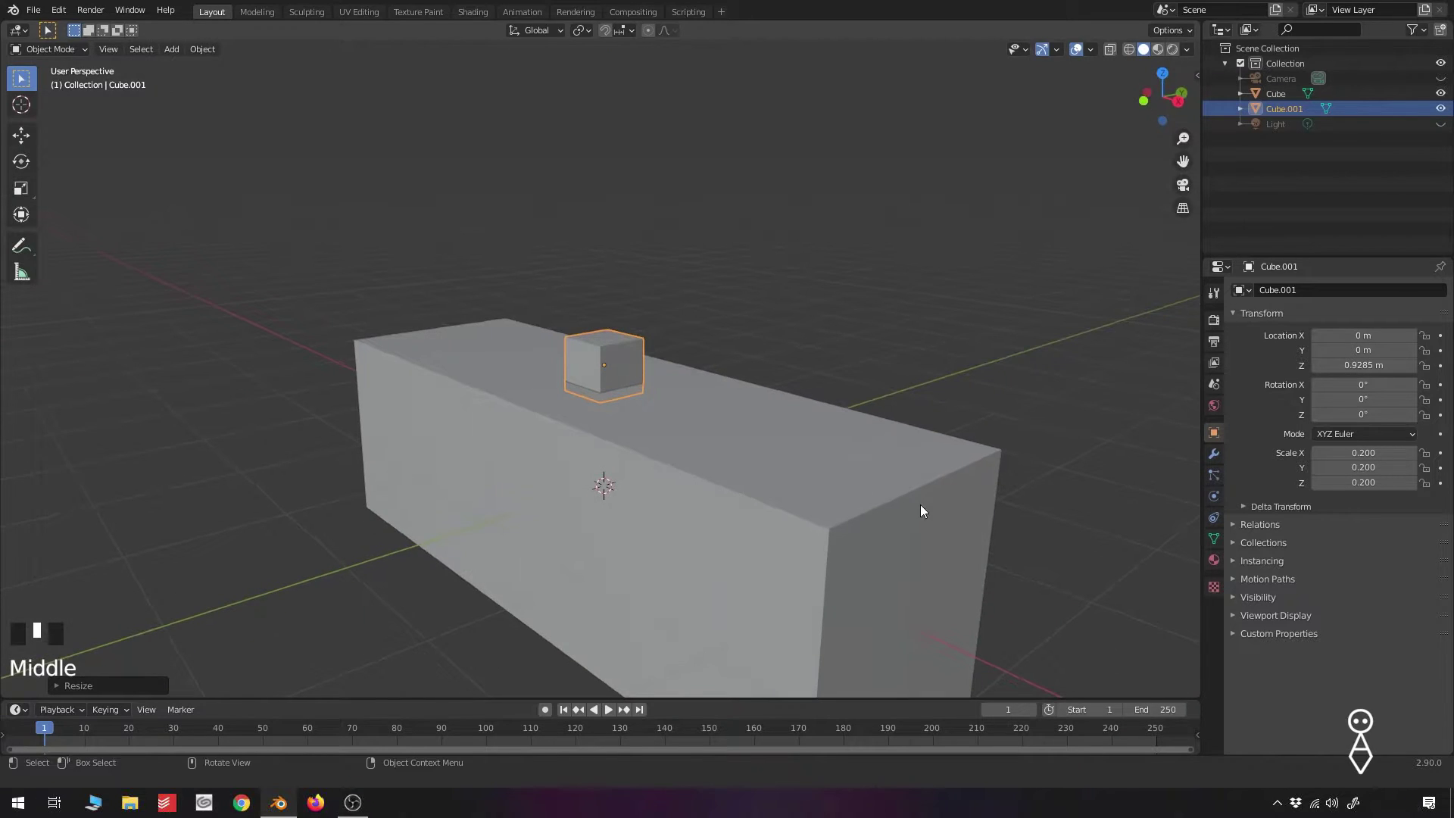
key("s")
key("z")
left_click(763, 407)
Lower the flattened cube along Z to about 0.88 m so it sits on the box's top face
middle_click_drag(763, 407, 691, 427)
key("g")
key("z")
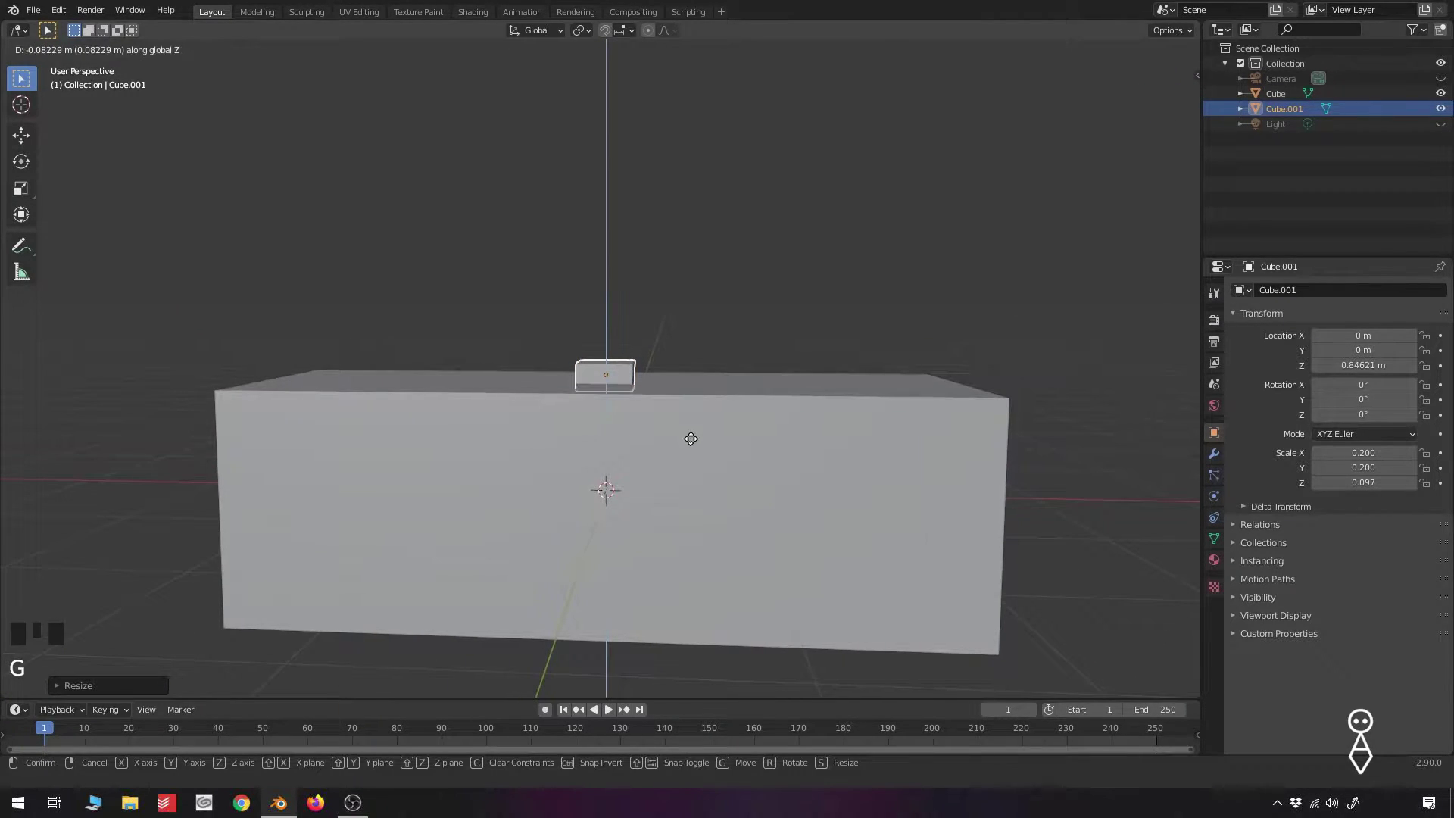
left_click(691, 434)
scroll(615, 404, "up", 1)
Stretch the small block along X to a scale of about 1.47, forming a long bar on the box
key("KP_7")
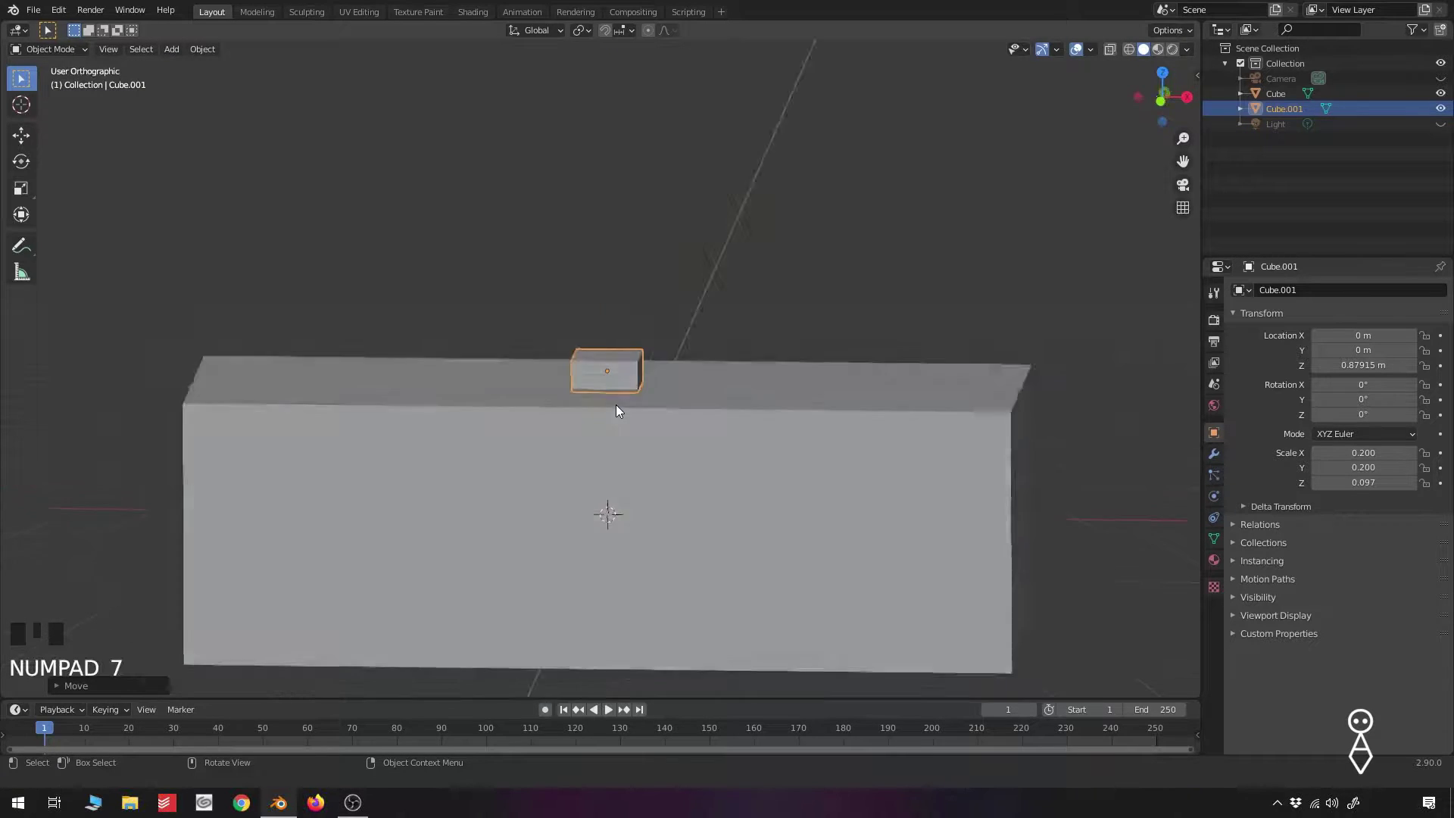
key("s")
key("x")
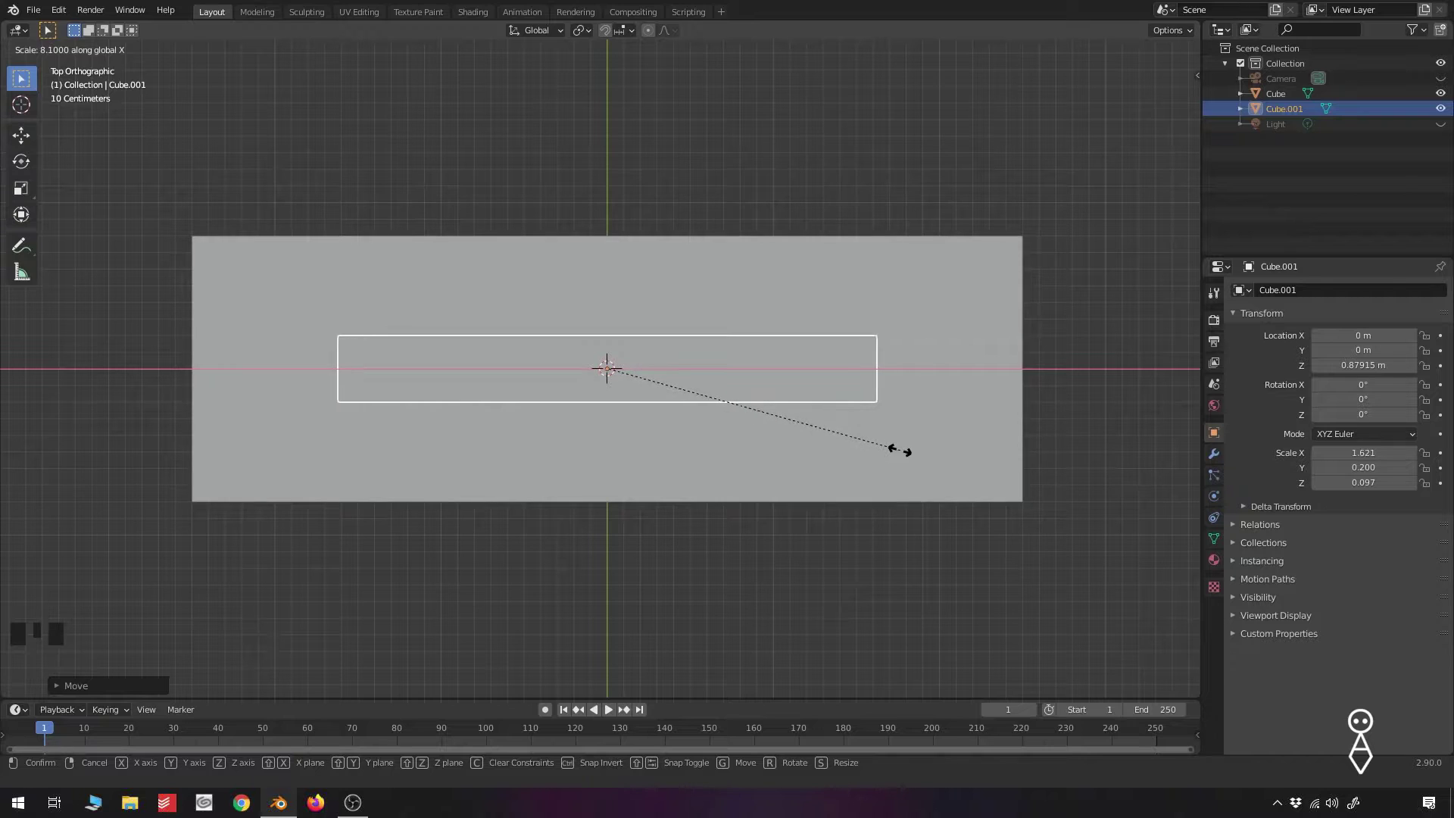
left_click(820, 439)
middle_click_drag(820, 439, 702, 356)
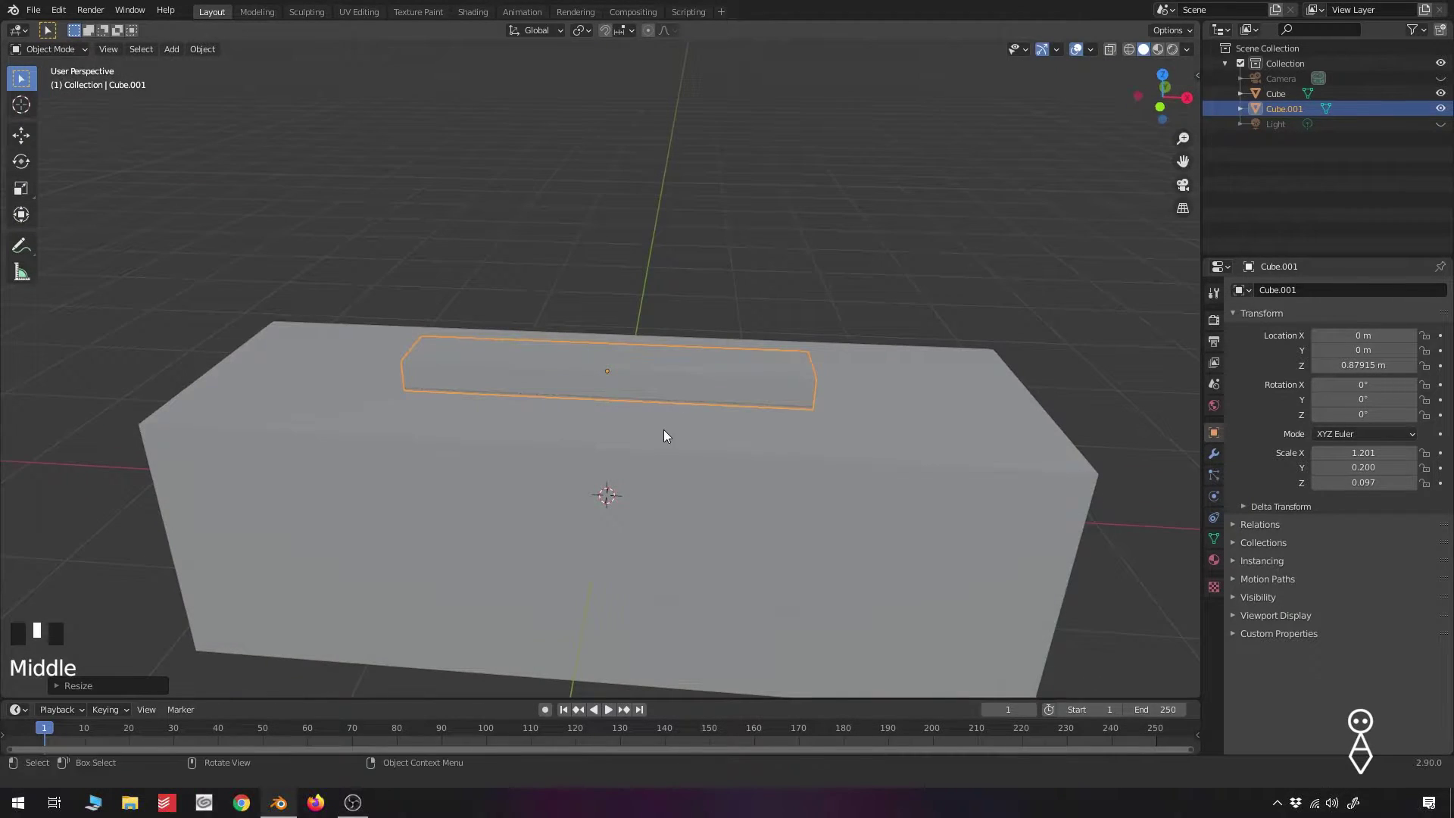
scroll(657, 434, "up", 4)
scroll(657, 435, "down", 3)
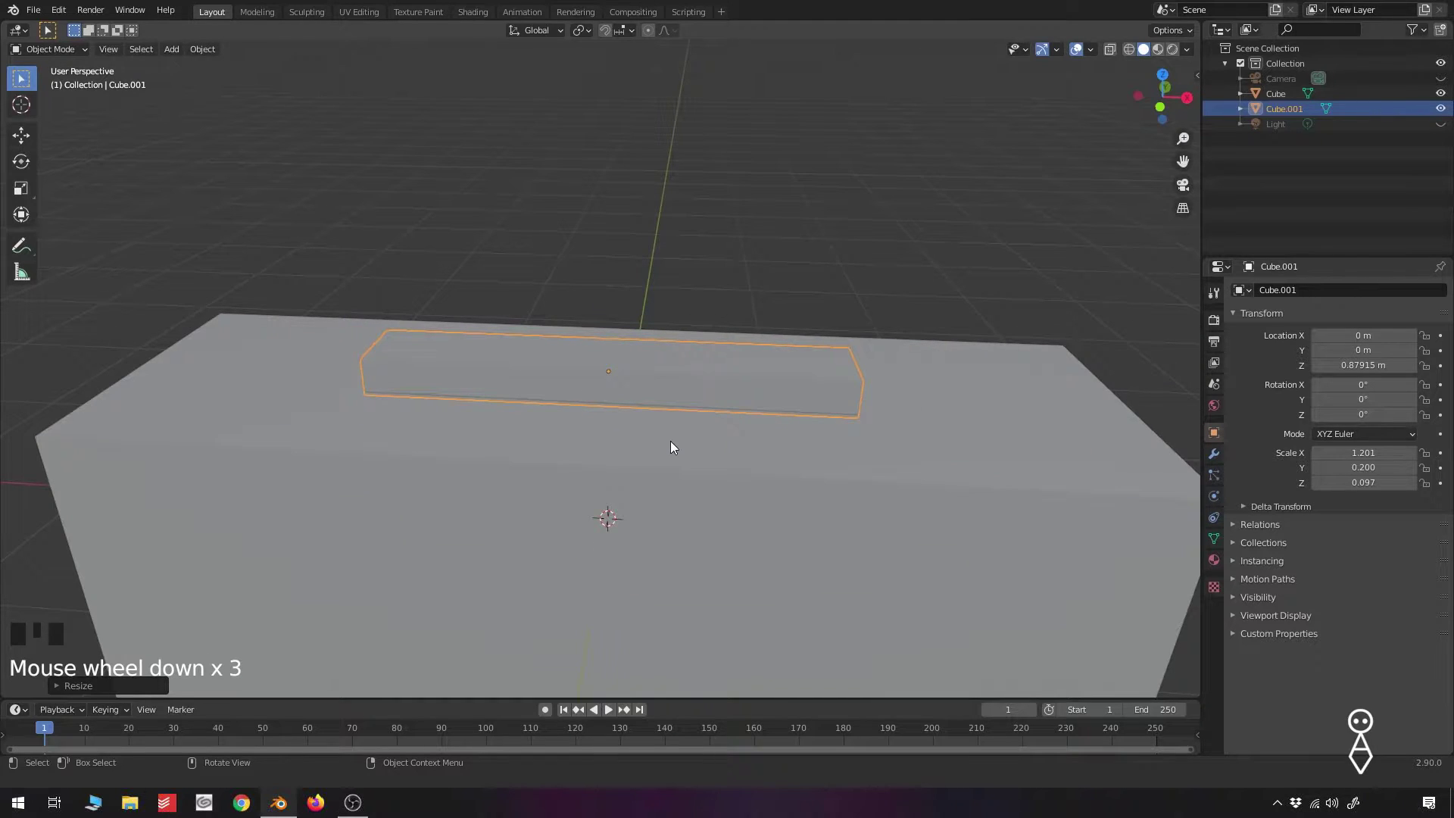
key("s")
key("x")
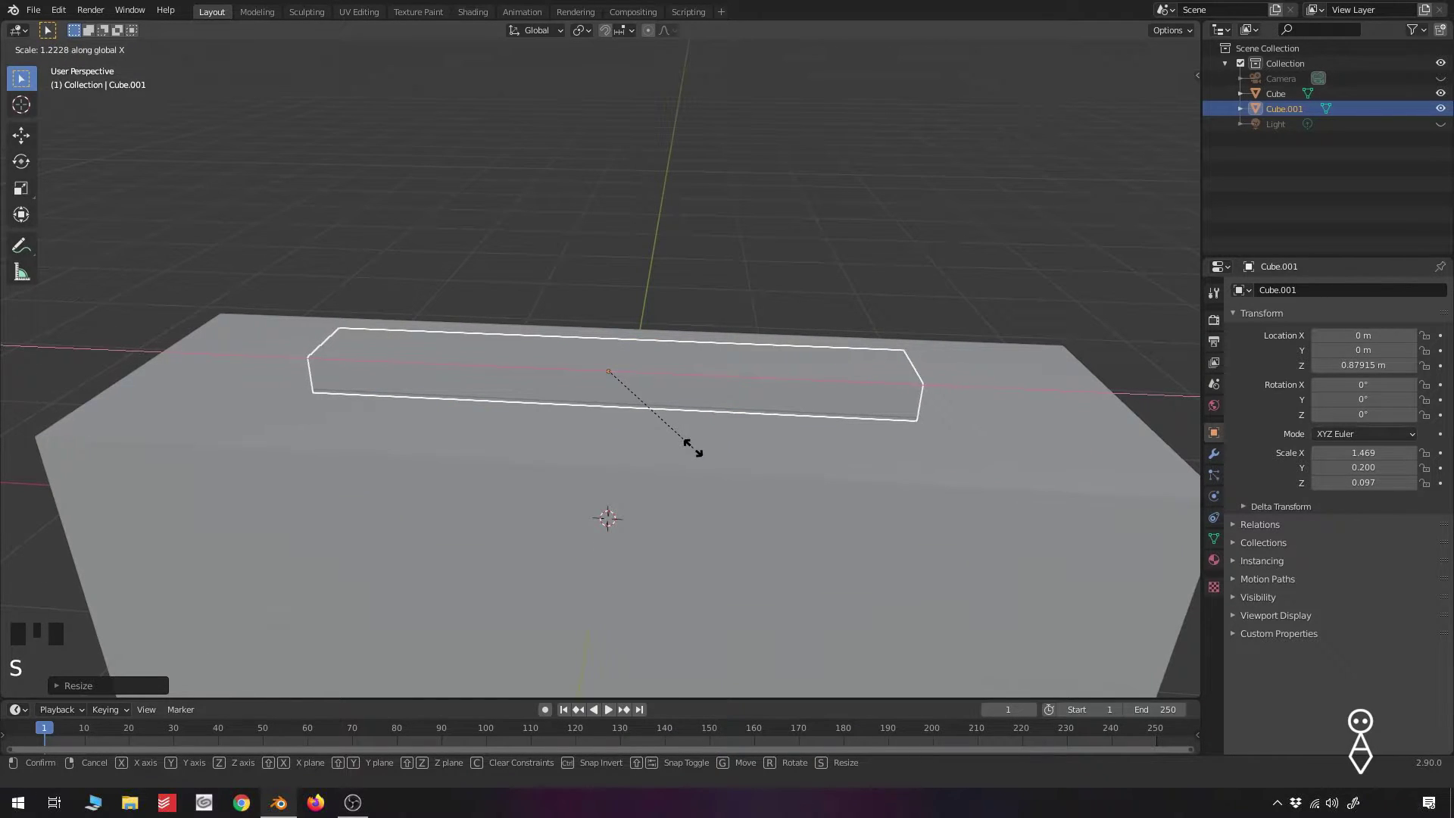
left_click(692, 451)
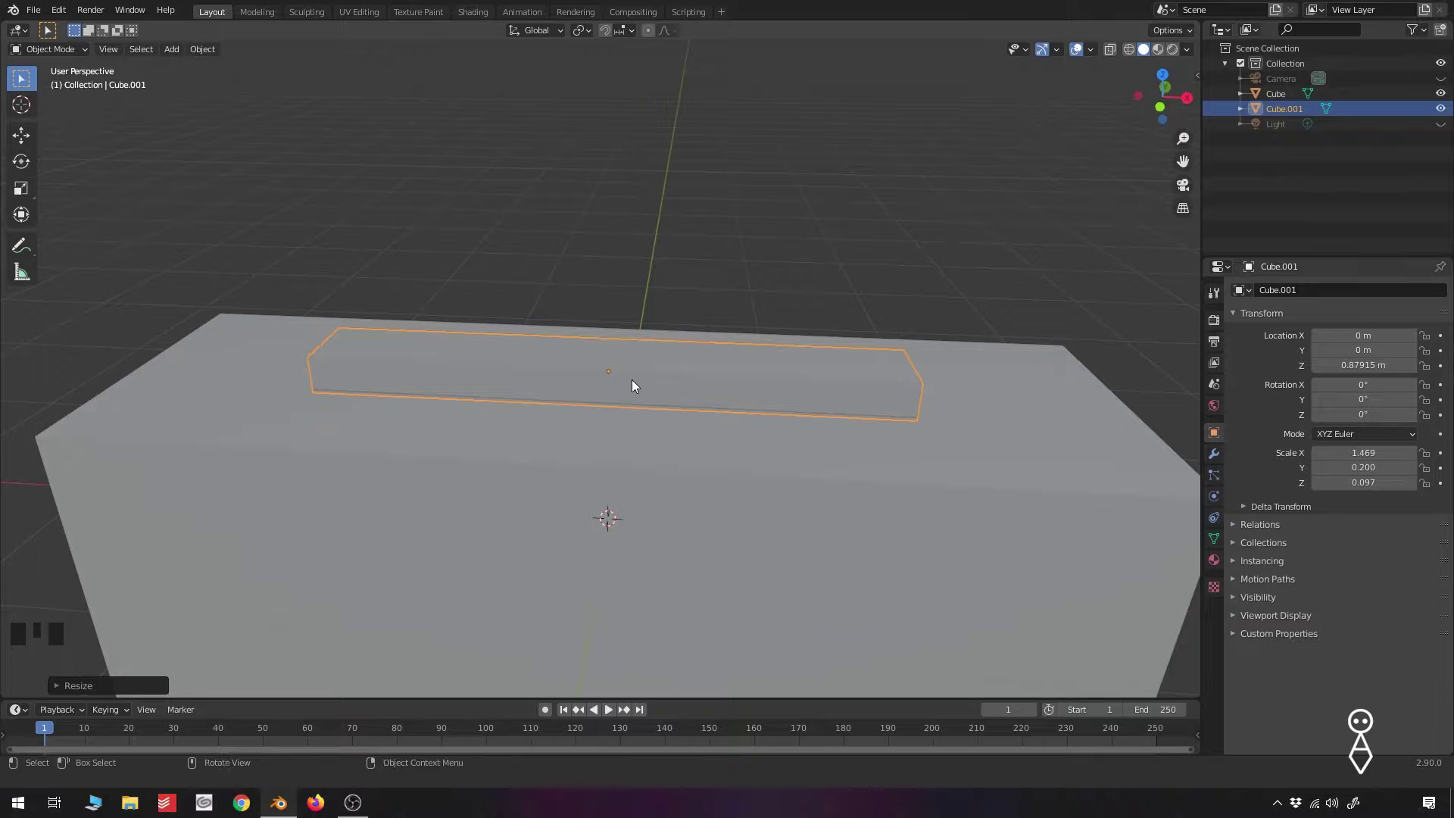
Add two evenly spaced, unslid loop cuts across the length of the bar in Edit Mode
key("KP_7")
key("ctrl+r")
key("Tab")
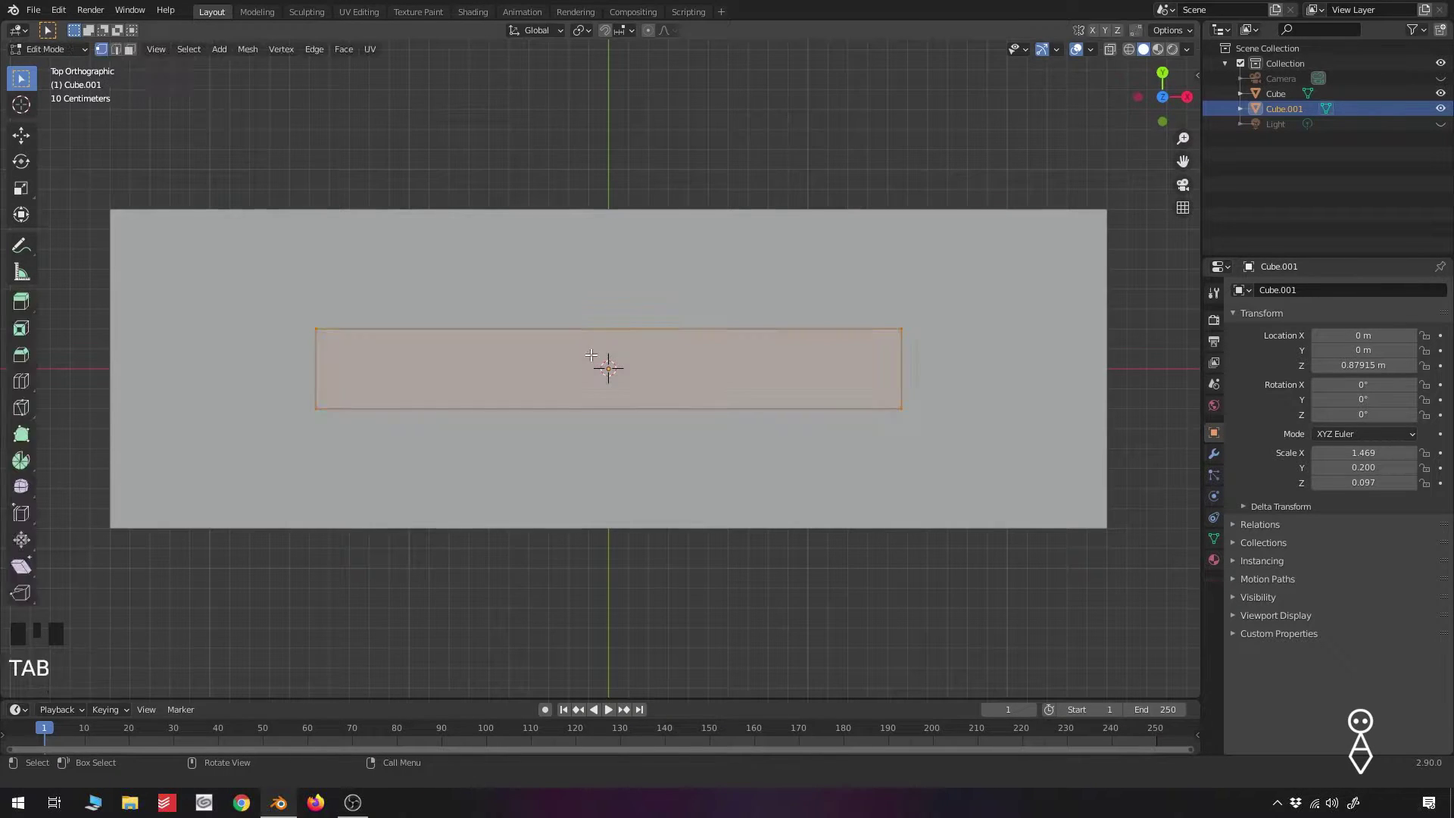
key("ctrl+r")
scroll(602, 346, "up", 1)
left_click(602, 346)
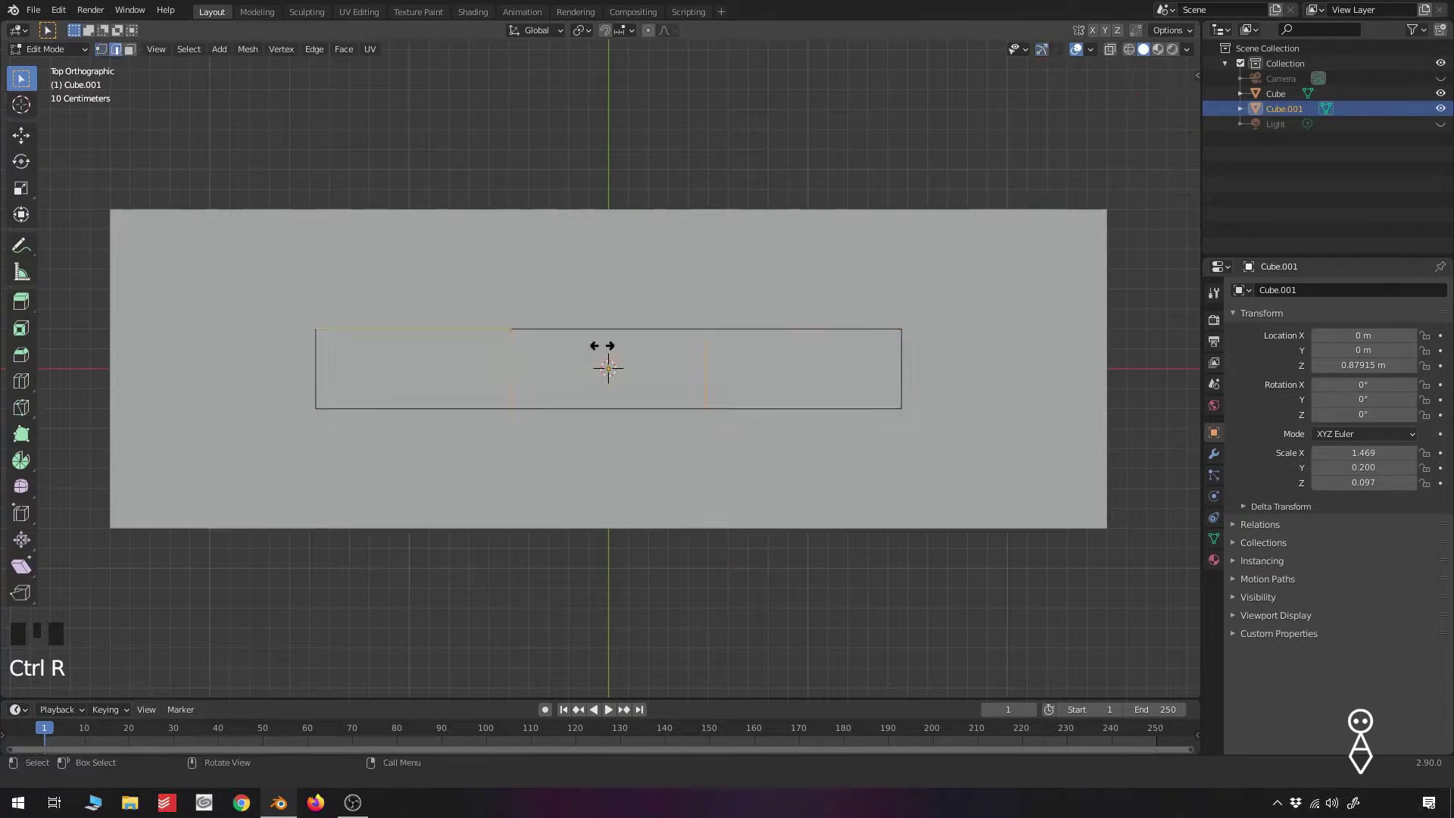
right_click(666, 389)
Spread the two loop cuts apart along X by a factor of about 2.1, towards the bar's ends
key("s")
key("x")
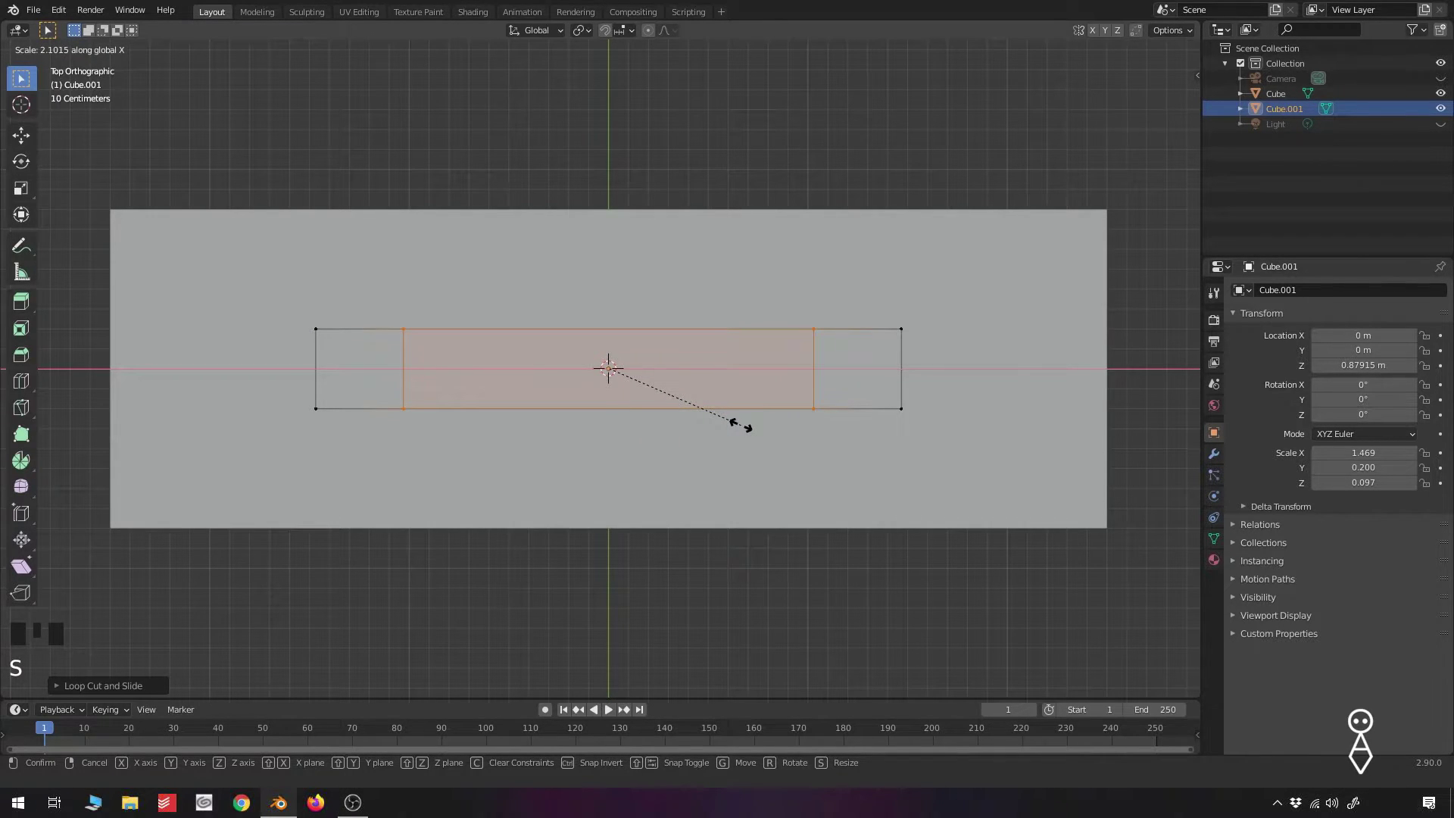
left_click(740, 424)
middle_click_drag(666, 448, 664, 371)
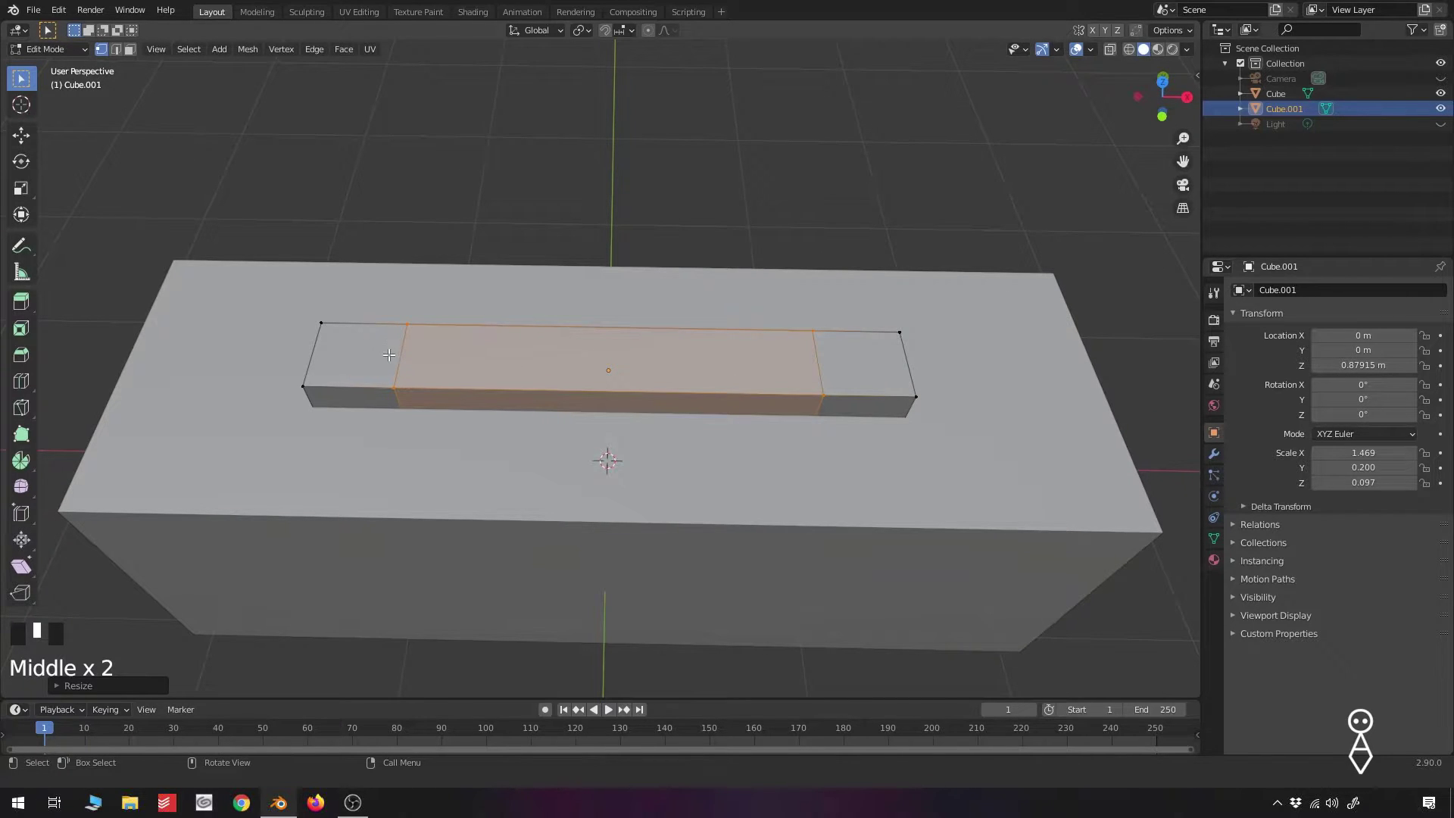
Select the top faces of the bar's two end sections in face select mode
key("f")
left_click(129, 50)
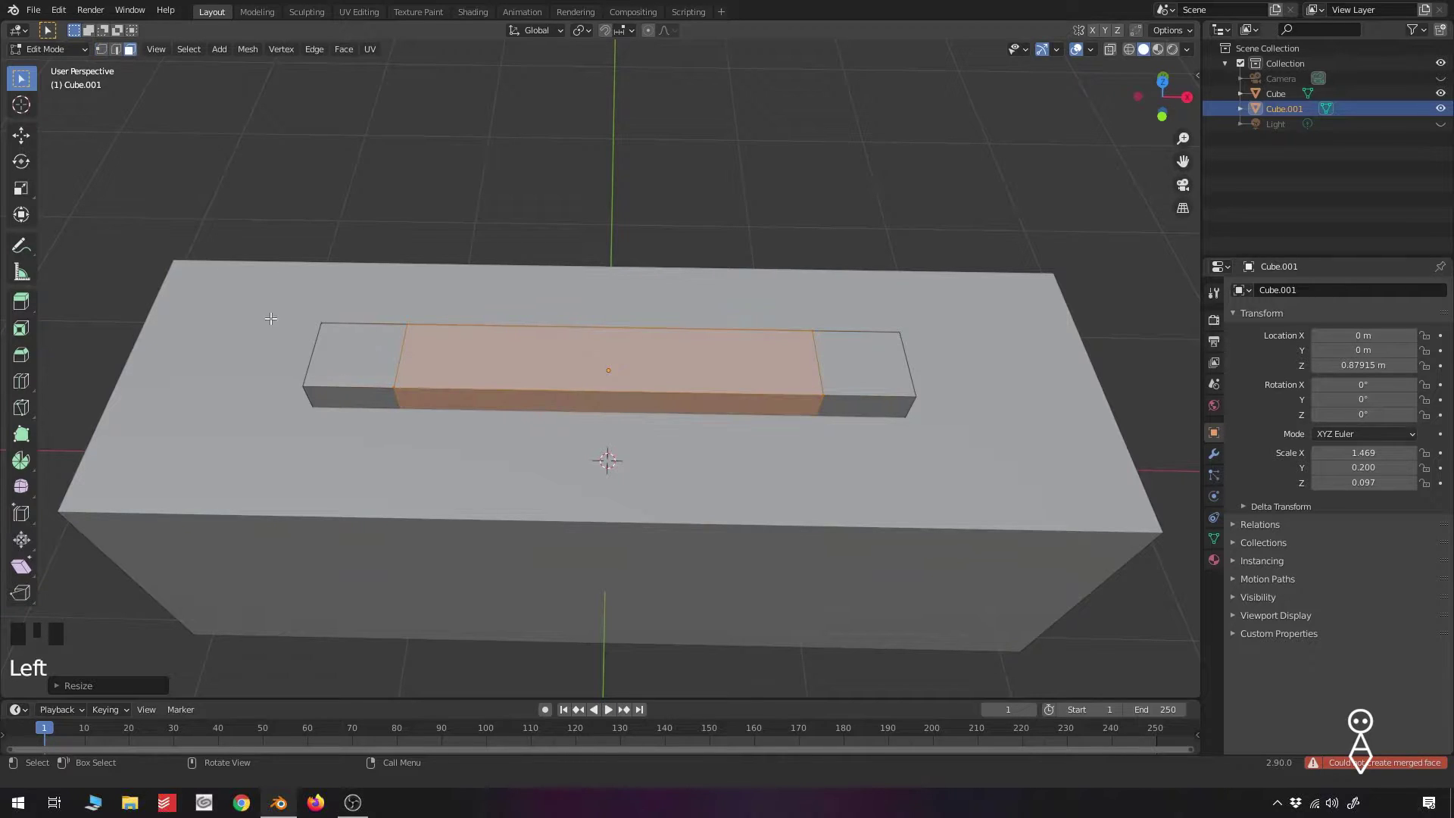
left_click(369, 359)
left_click(863, 362, "shift")
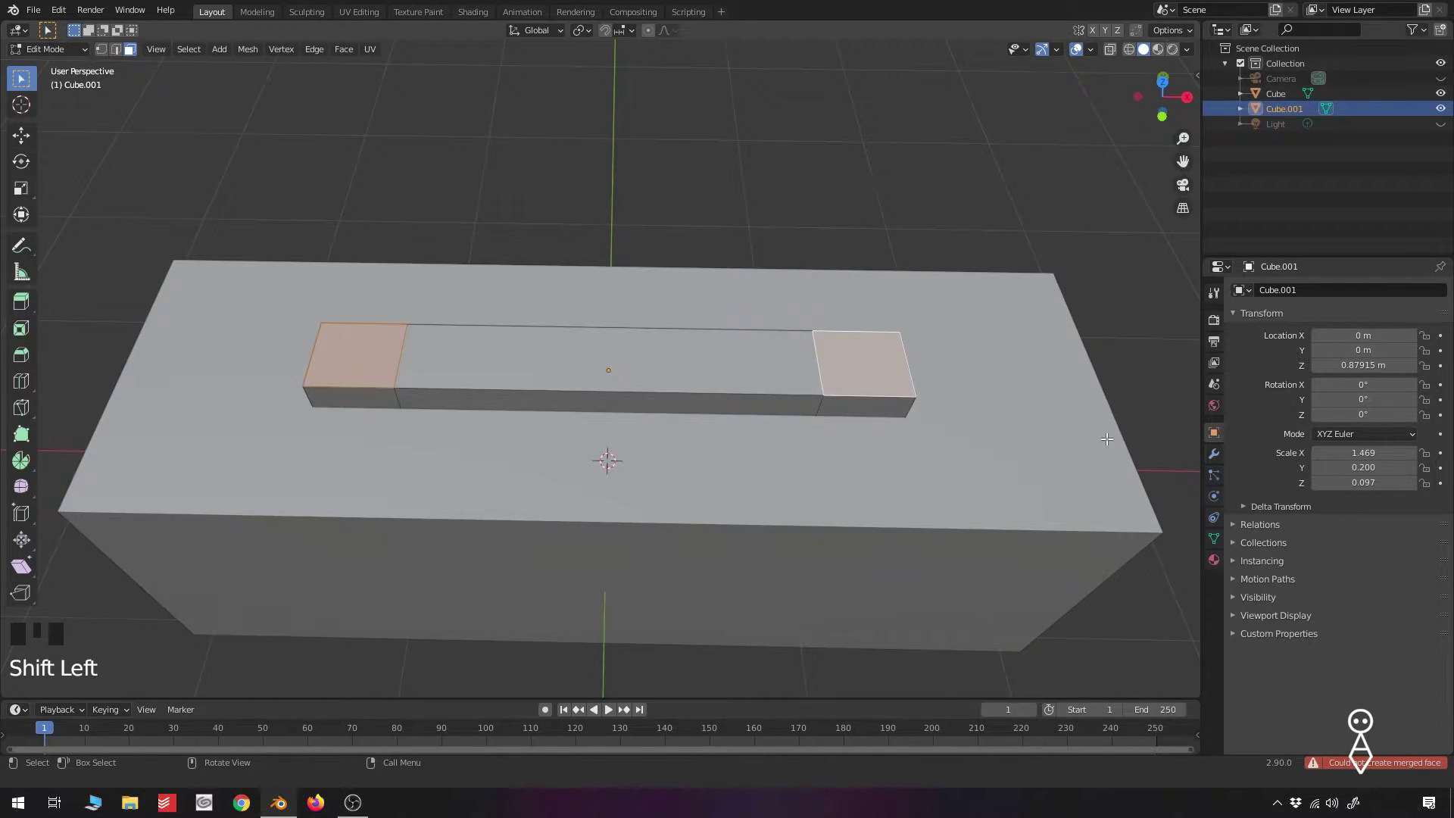
Apply the bar's scale in Object Mode
key("s")
key("Escape")
key("Tab")
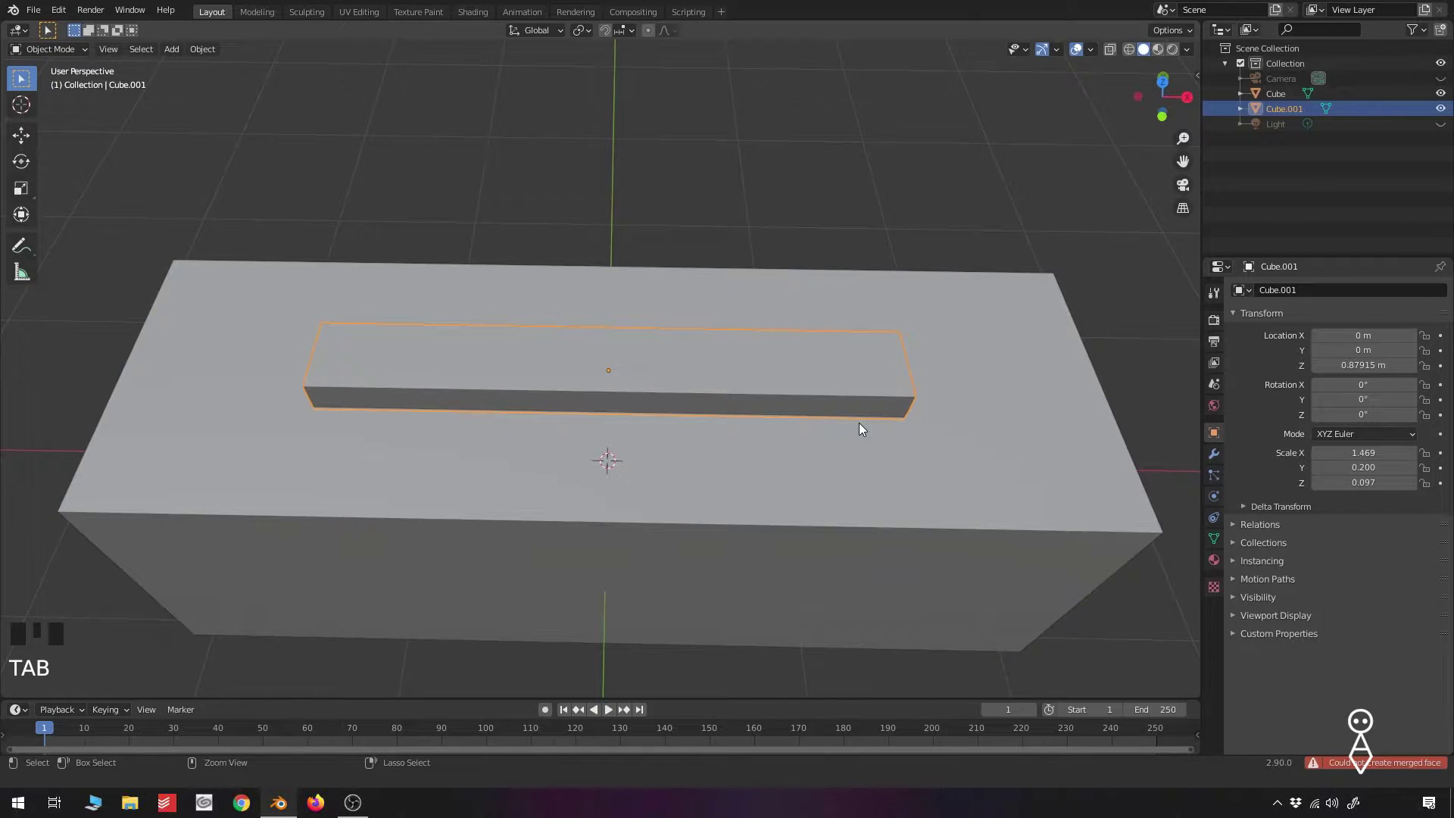
key("ctrl+a")
left_click(796, 454)
Inset the bar's two end top faces by about 0.09 m and raise the inset faces slightly to form sloped caps
key("Tab")
key("i")
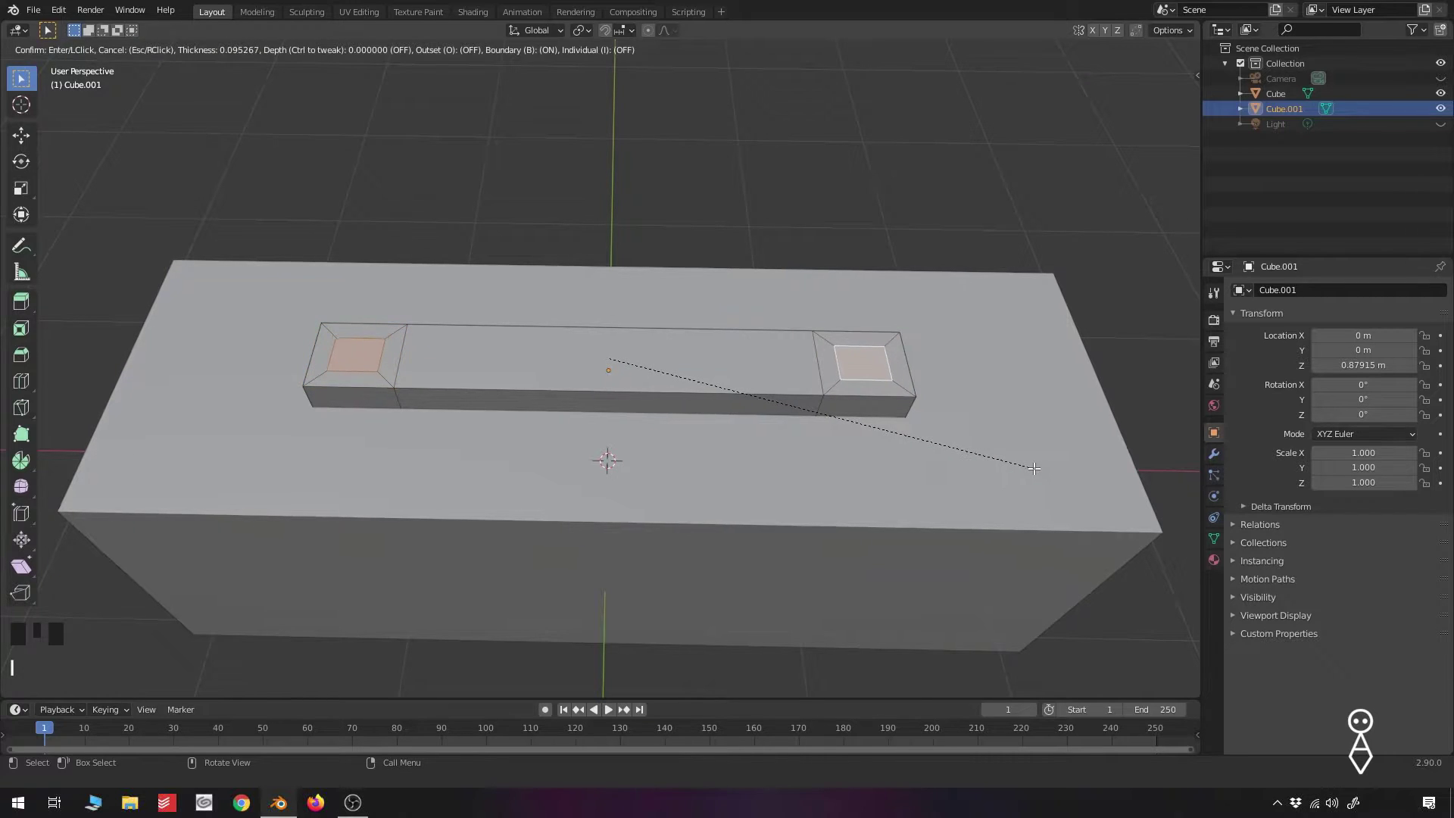
left_click(1042, 470)
key("g")
left_click(827, 434)
middle_click_drag(827, 434, 675, 395)
scroll(762, 416, "up", 4)
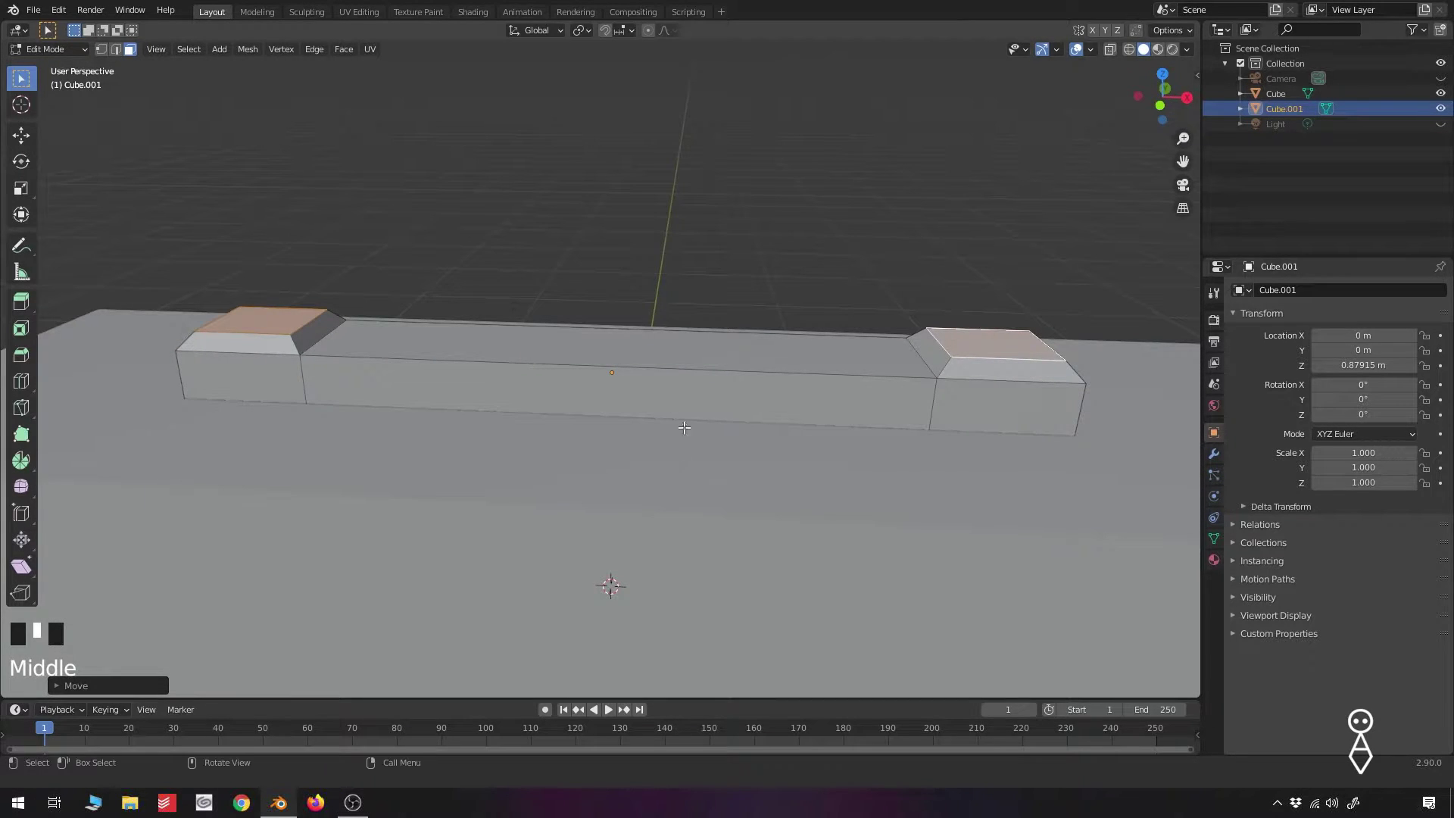
Add two loop cuts across the bar's middle section and adjust their spacing along X
key("ctrl+r")
left_click(602, 362)
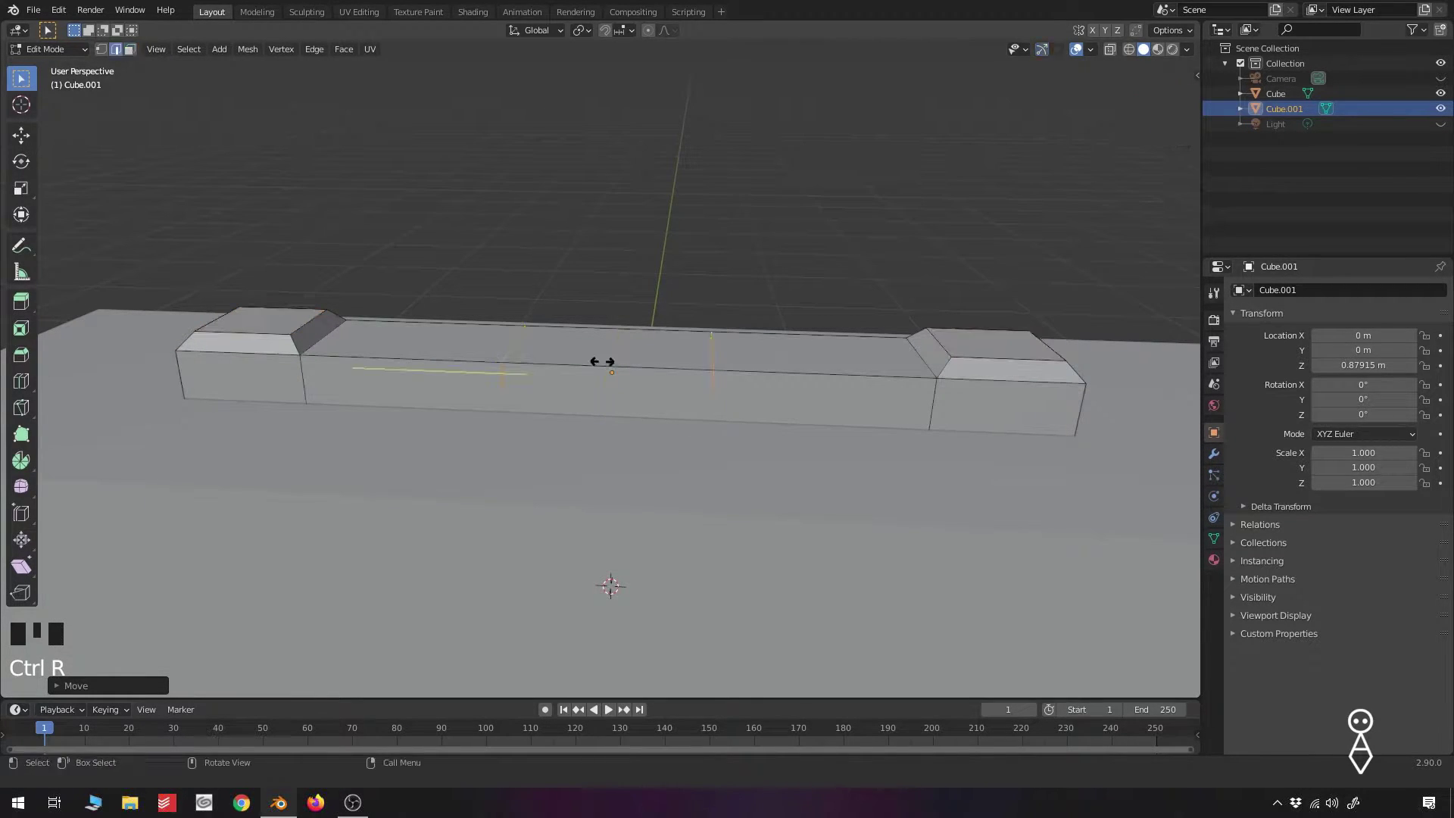
right_click(697, 399)
middle_click_drag(697, 399, 850, 487)
key("s")
key("x")
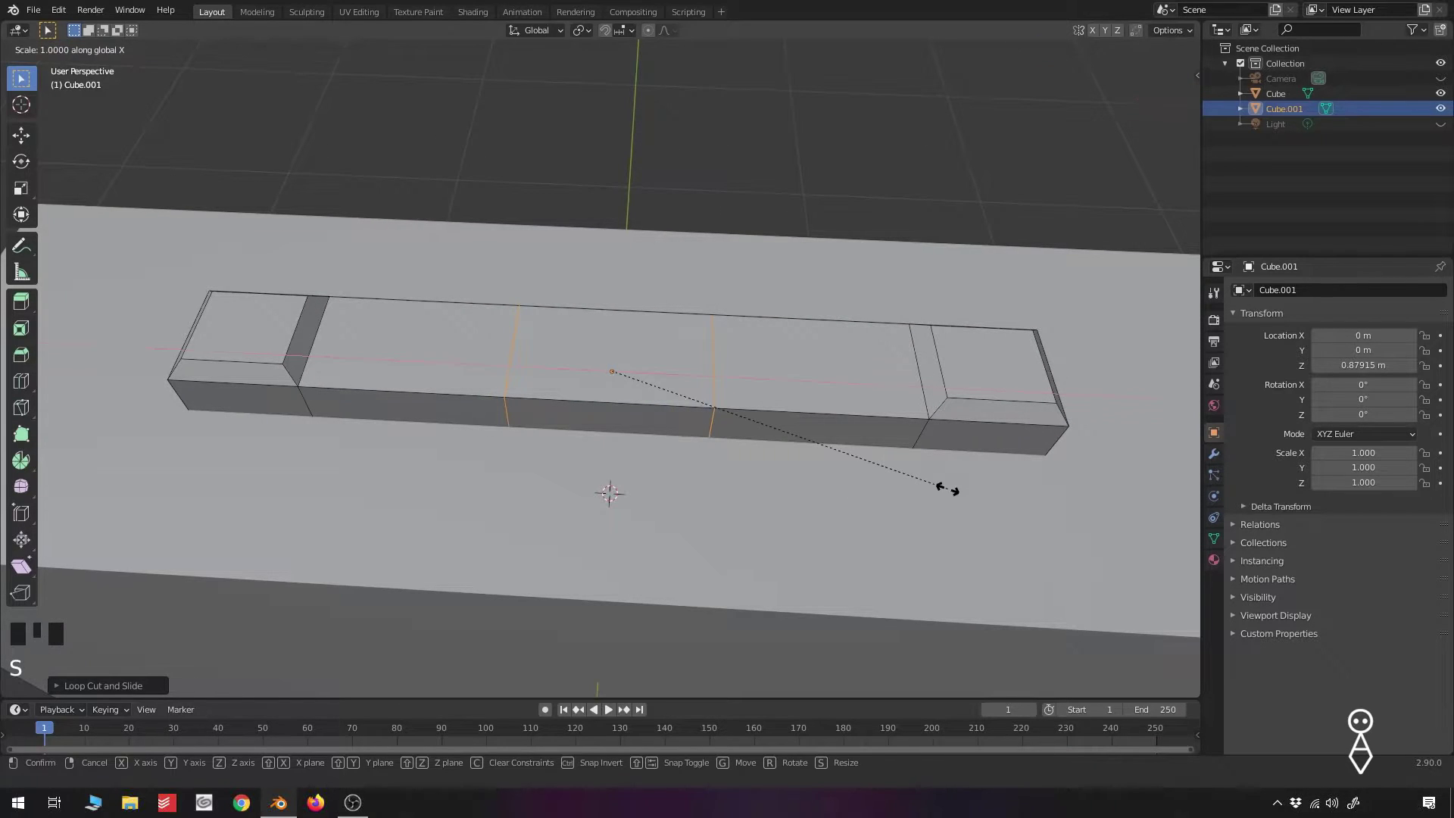
left_click(822, 492)
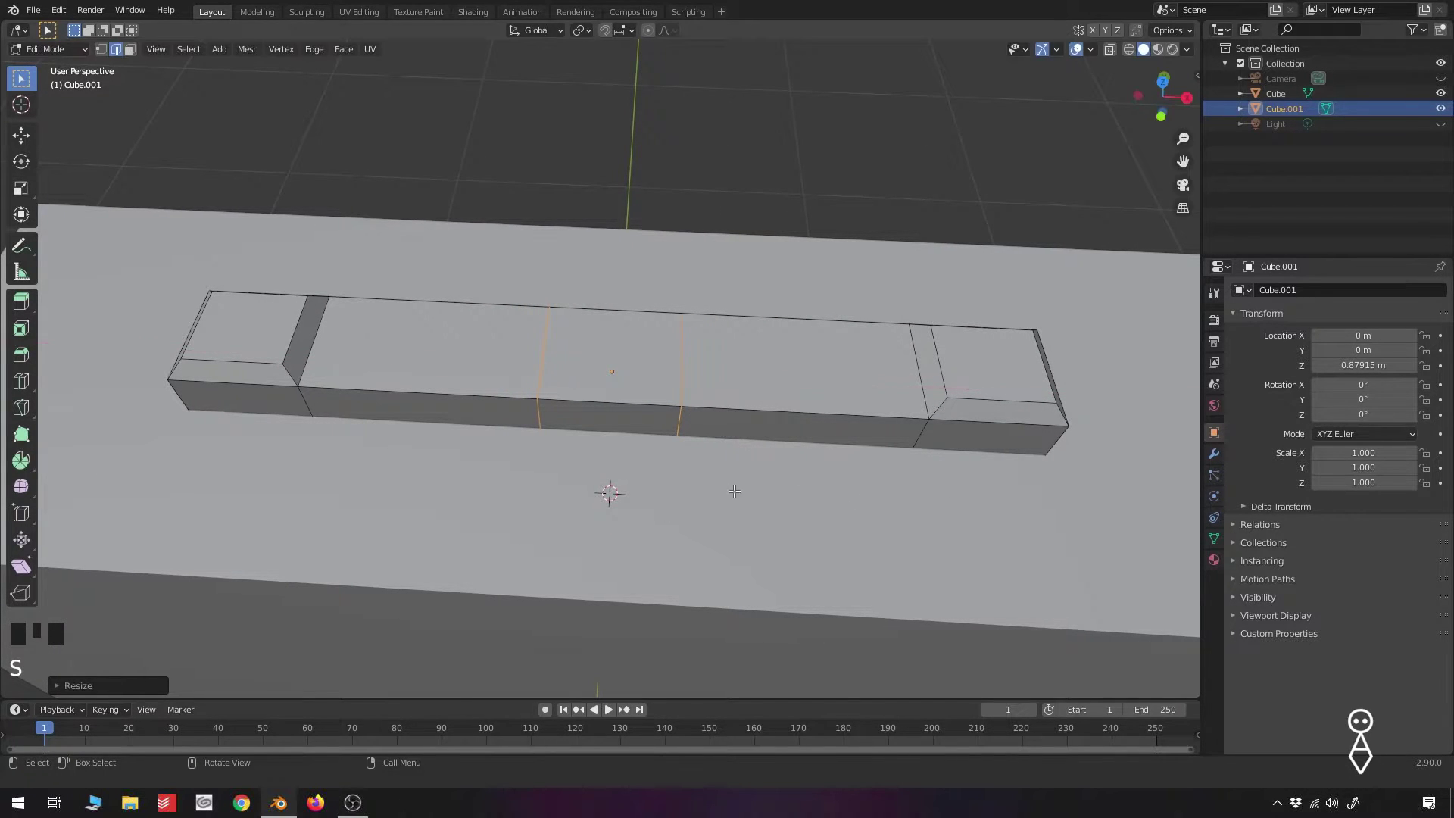
key("s")
left_click(762, 529)
Raise the two middle edge loops about 0.11 m along Z to arch the bar
key("g")
key("z")
right_click(761, 529)
middle_click_drag(836, 530, 795, 487)
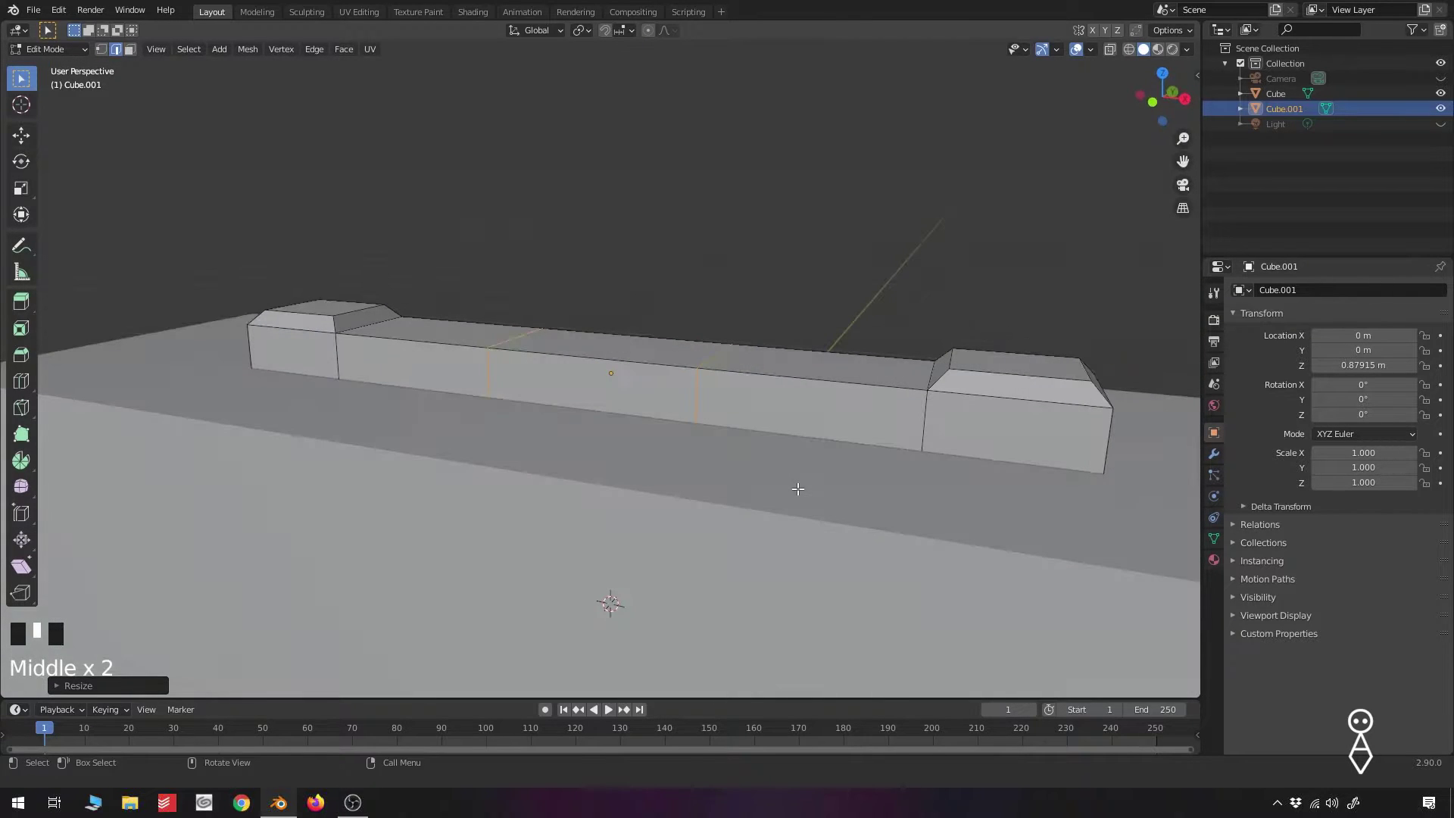
key("g")
key("z")
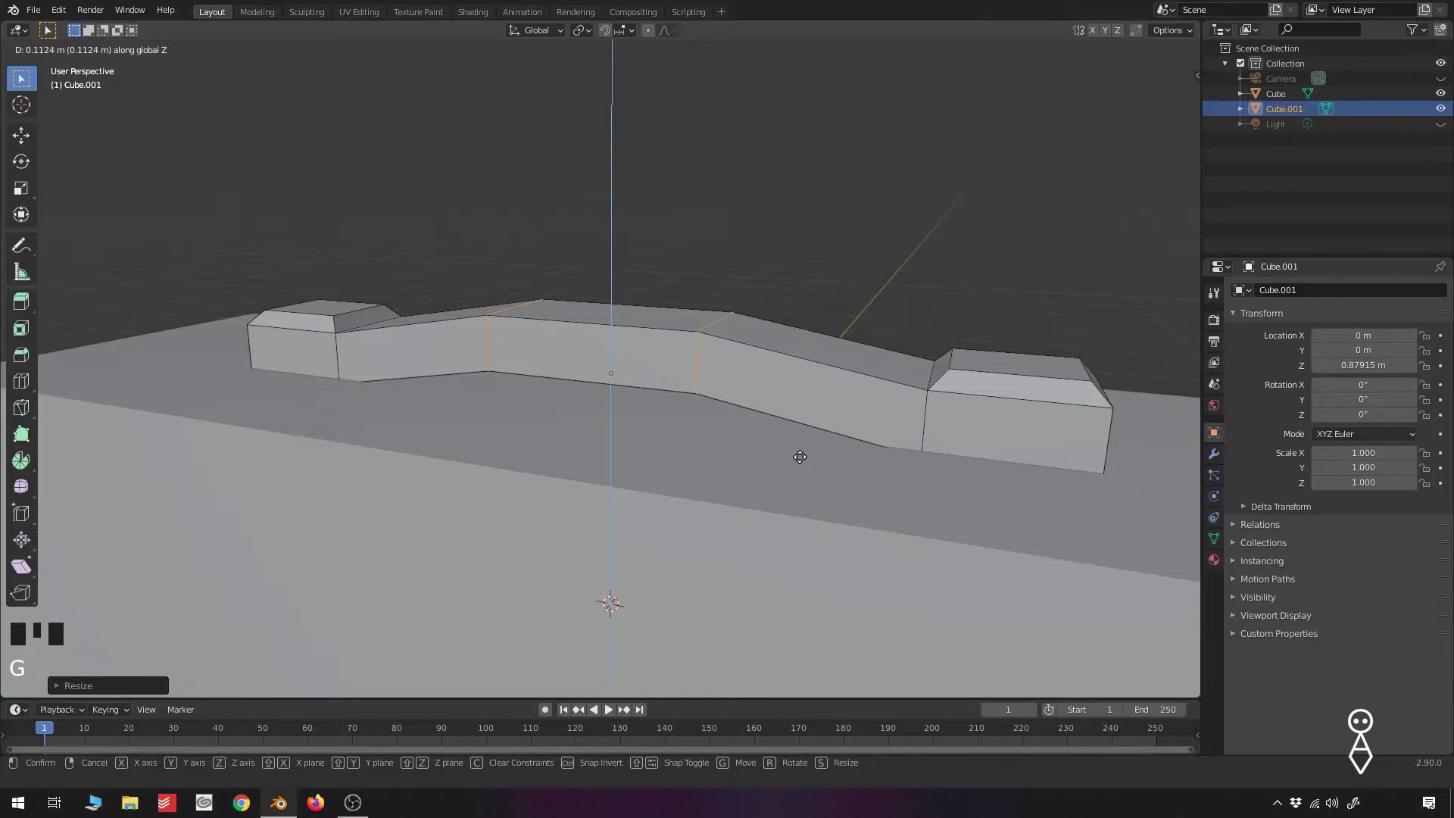
left_click(800, 457)
middle_click_drag(795, 454, 742, 480)
scroll(740, 477, "down", 3)
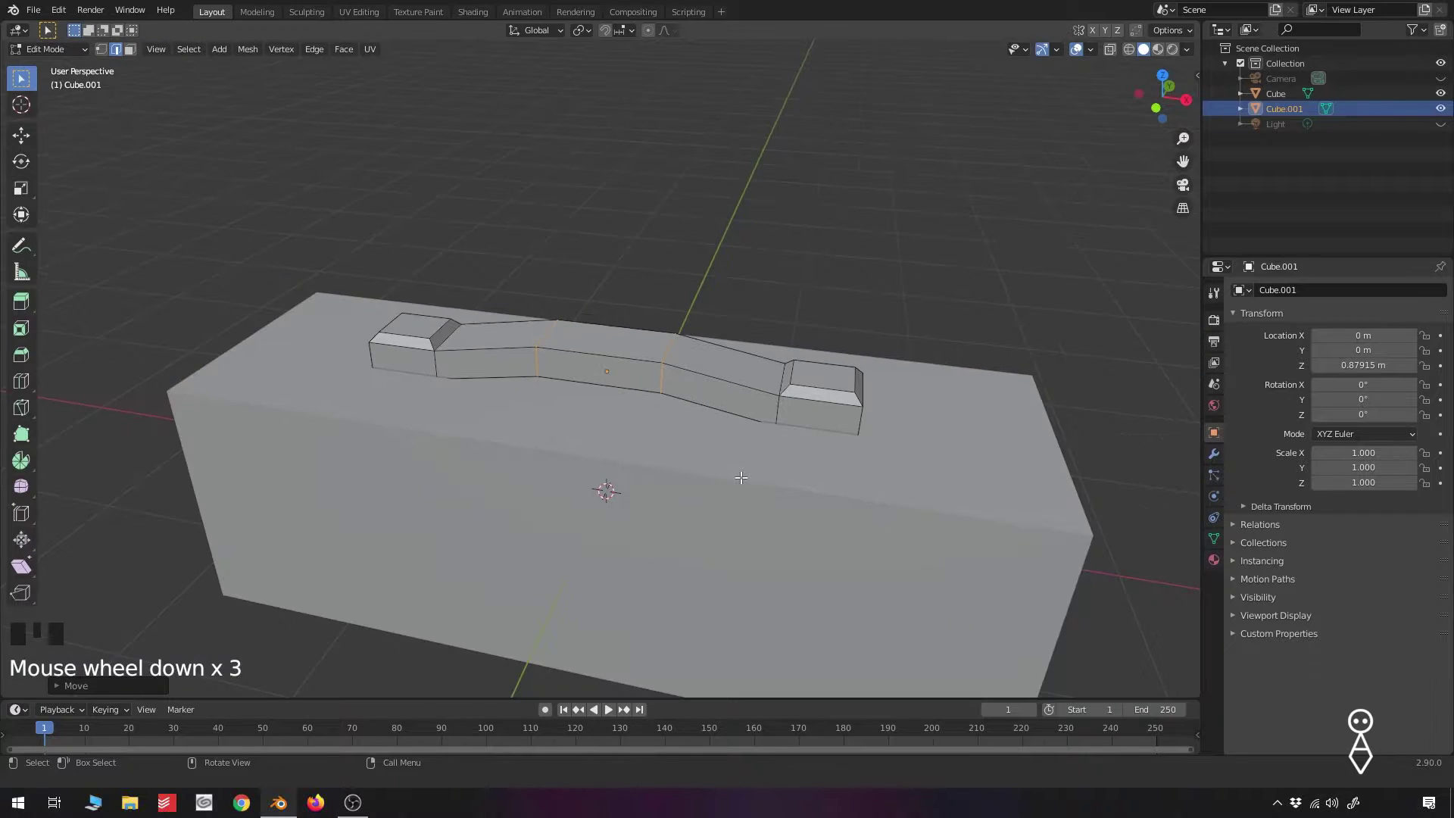
Add a mesh circle at the origin in Object Mode and show the top view in wireframe
key("KP_7")
key("Tab")
key("shift+a")
mouse_move(713, 457)
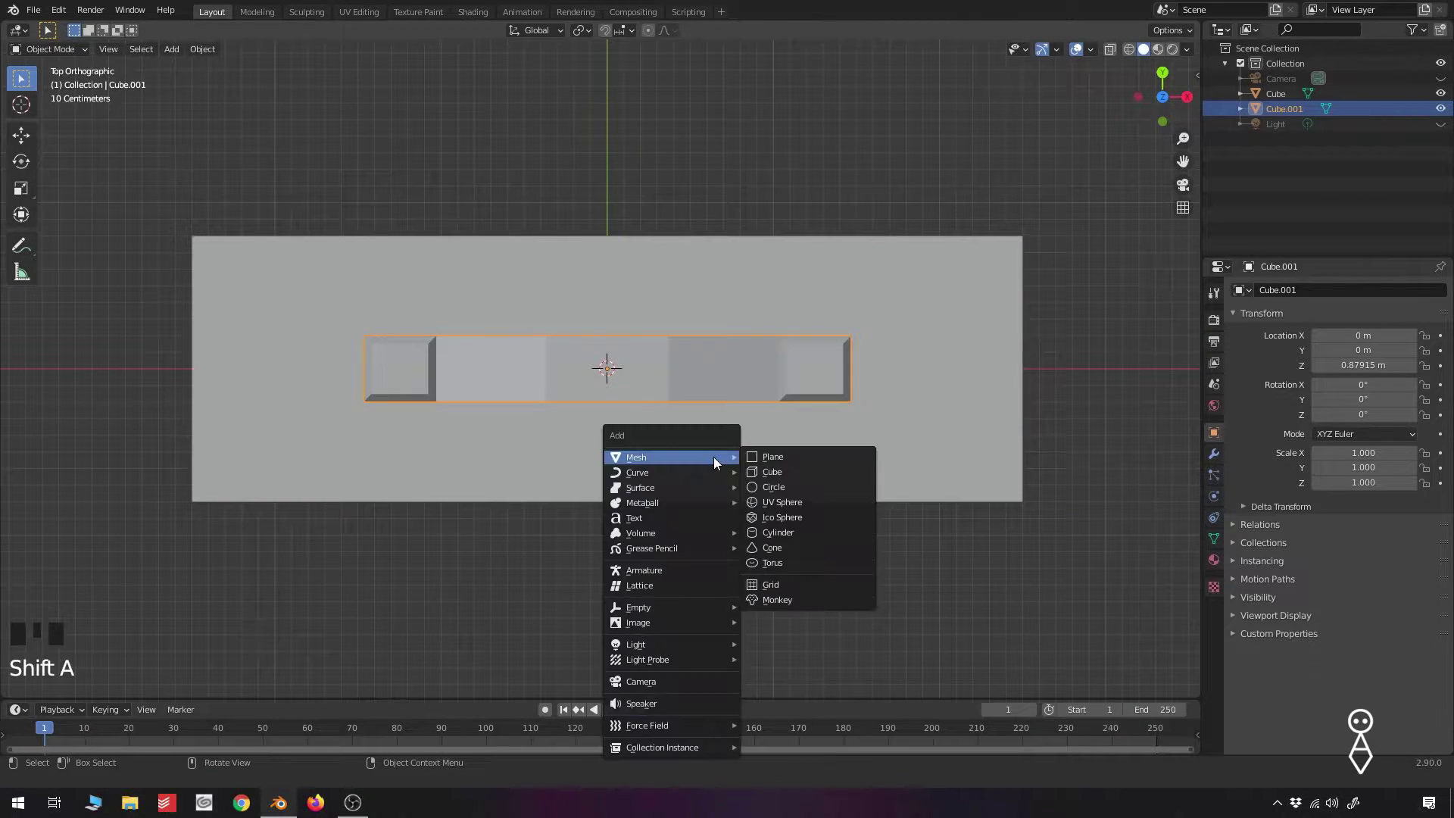
left_click(792, 489)
key("z")
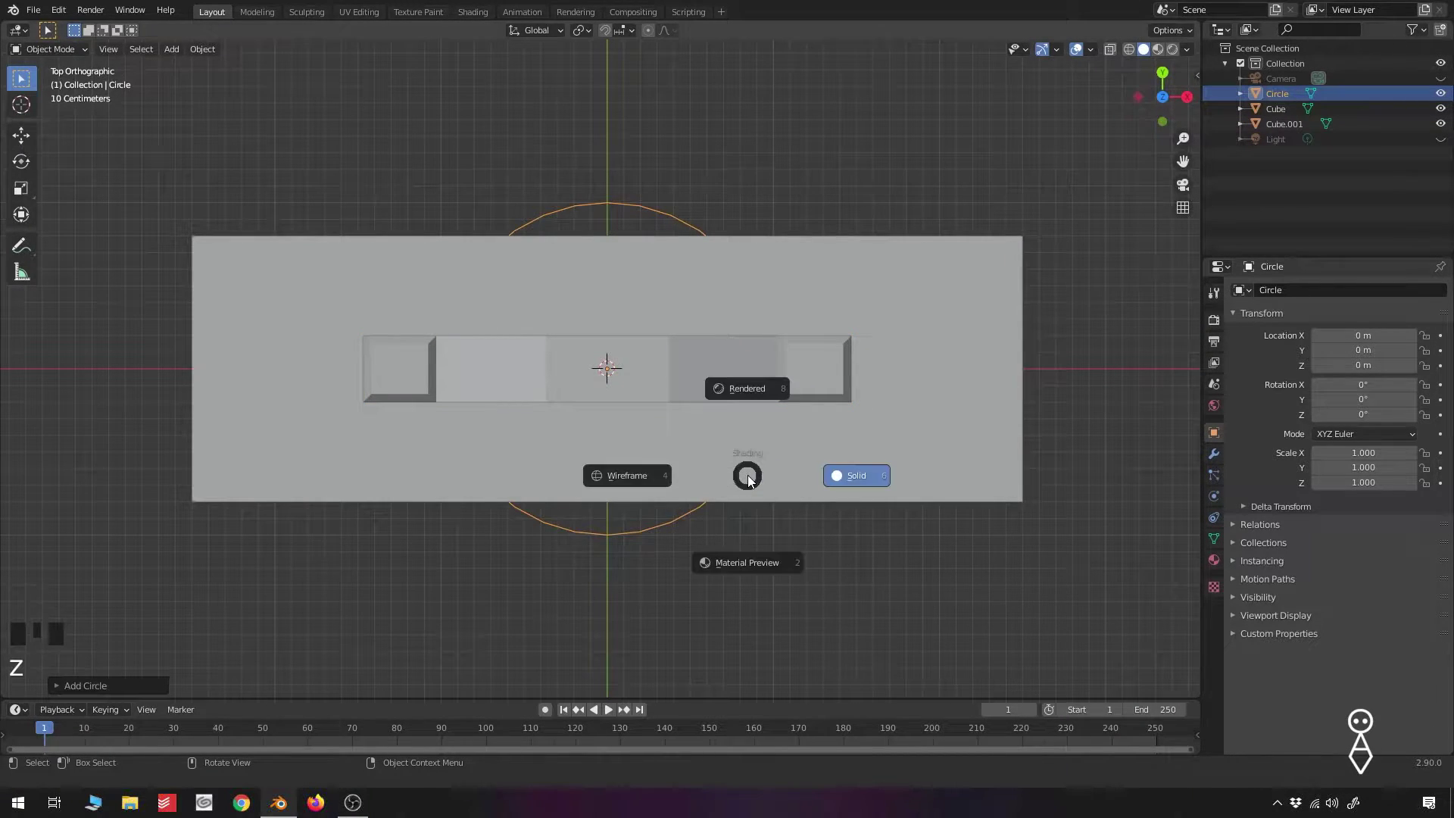
left_click(652, 477)
Set the new circle to 8 vertices, a 0.25 m radius and a triangle fan fill
left_click(123, 683)
left_click(219, 520)
key("Return")
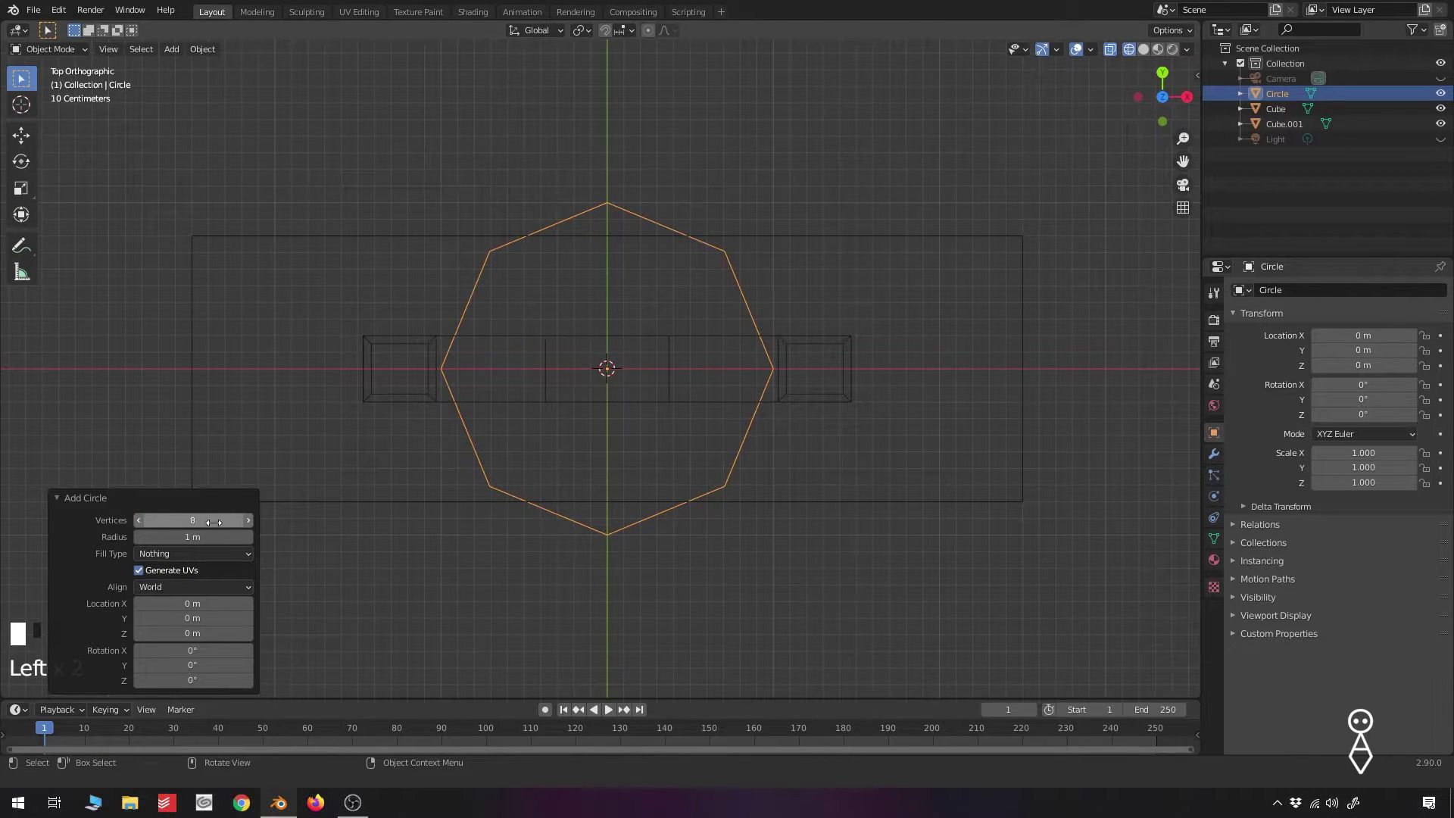
left_click(206, 537)
type(".25")
key("Return")
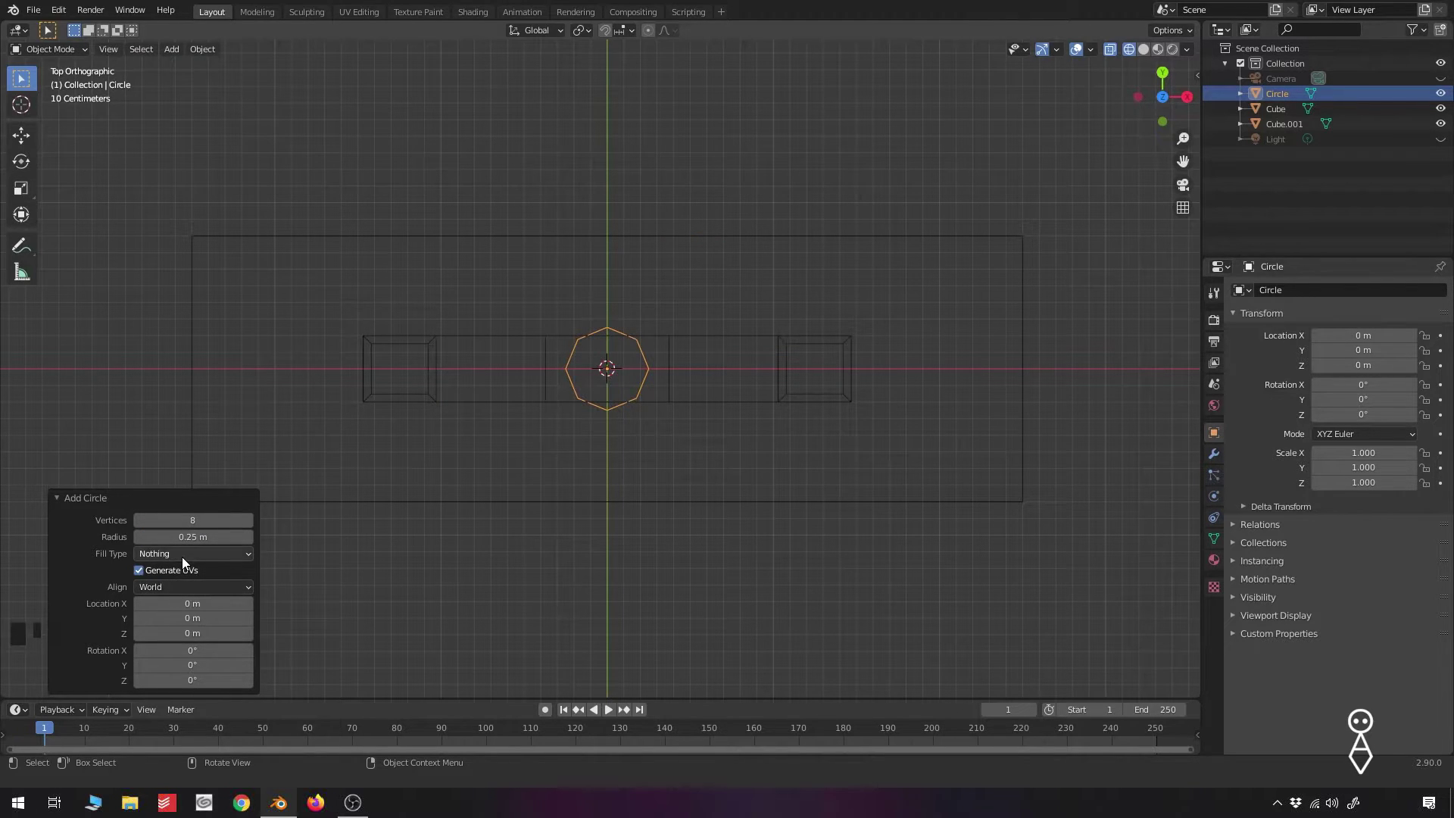
left_click(181, 555)
left_click(179, 598)
scroll(618, 428, "up", 1)
left_click(62, 496)
scroll(725, 432, "up", 4)
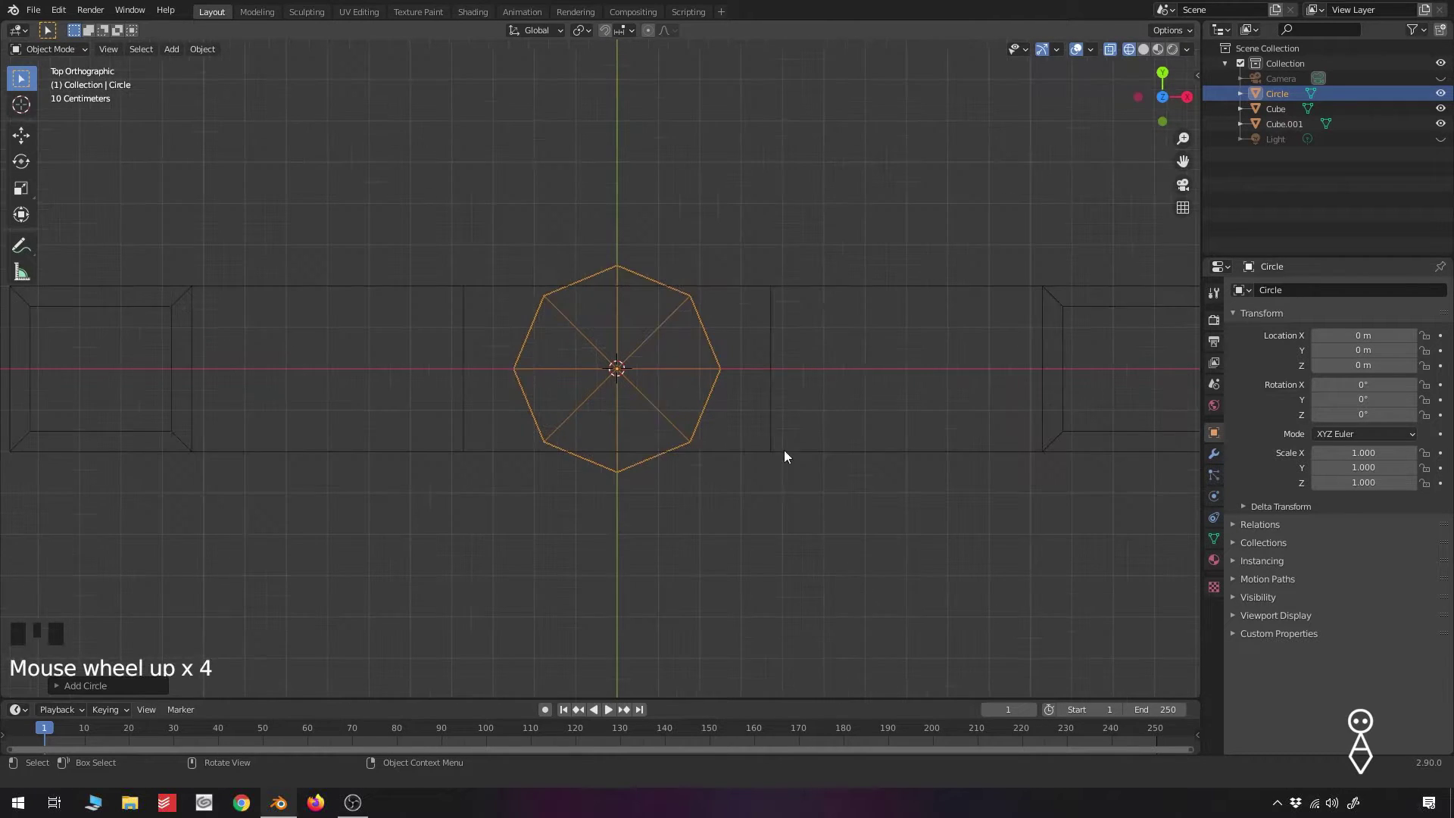
Scale the circle down uniformly to about 0.448 and switch the viewport to solid shading
key("s")
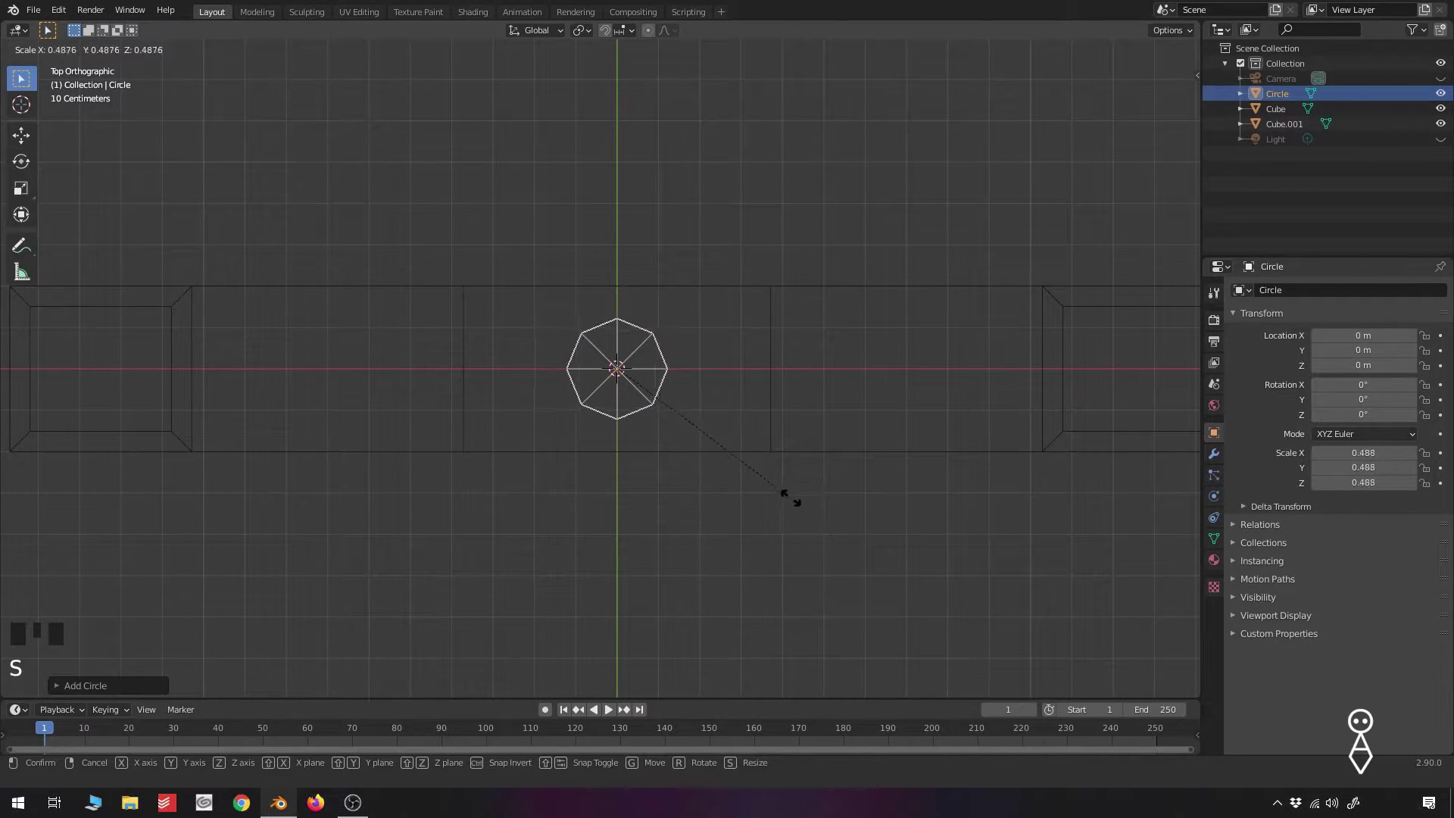
left_click(786, 492)
middle_click_drag(779, 486, 711, 465)
key("z")
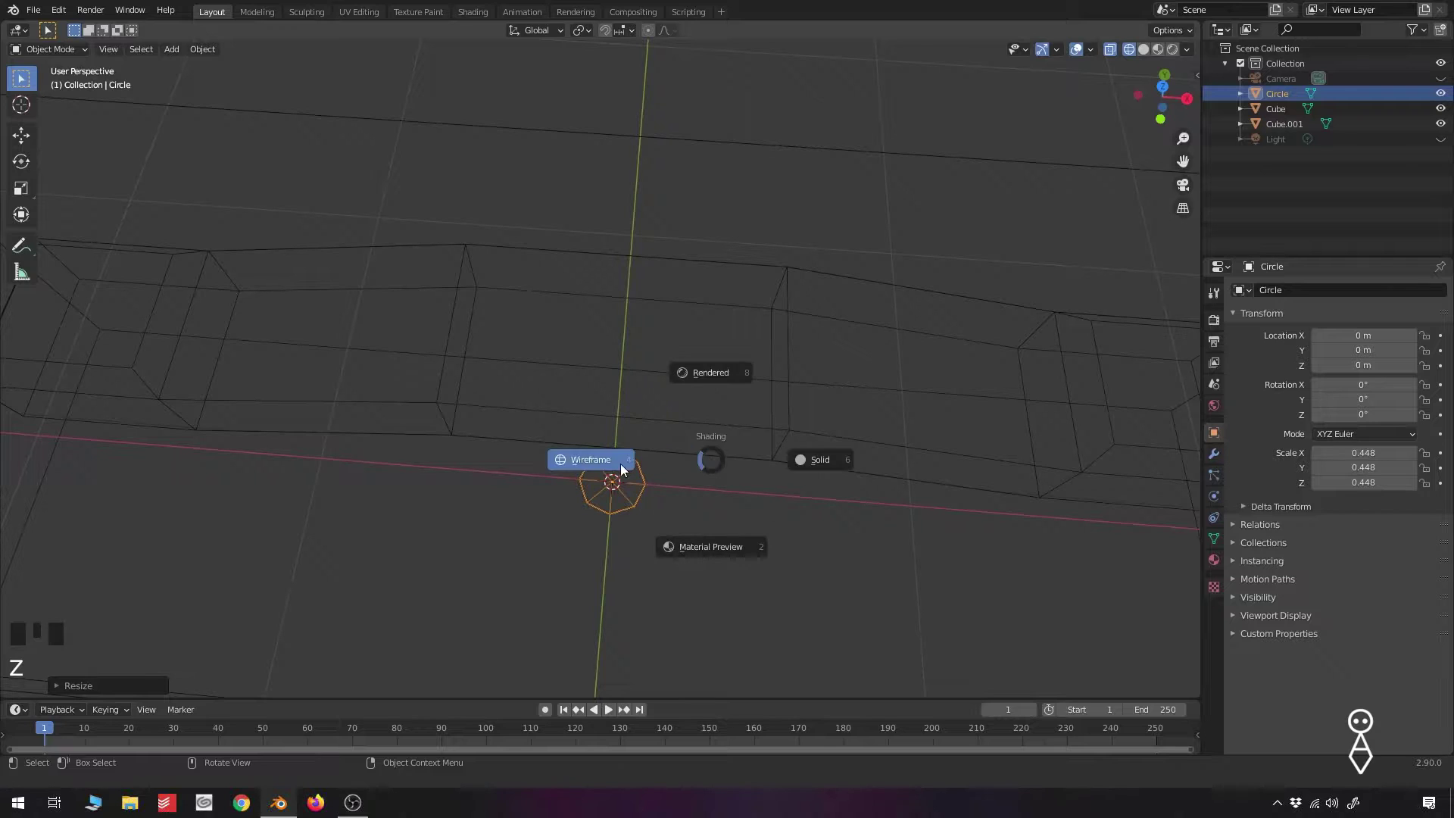
left_click(811, 466)
Raise the circle along Z to about 1.295 m, above the arched bar
mouse_move(811, 466)
middle_mouse_down()
mouse_move(781, 456)
mouse_move(747, 513)
middle_mouse_up()
key("g")
key("z")
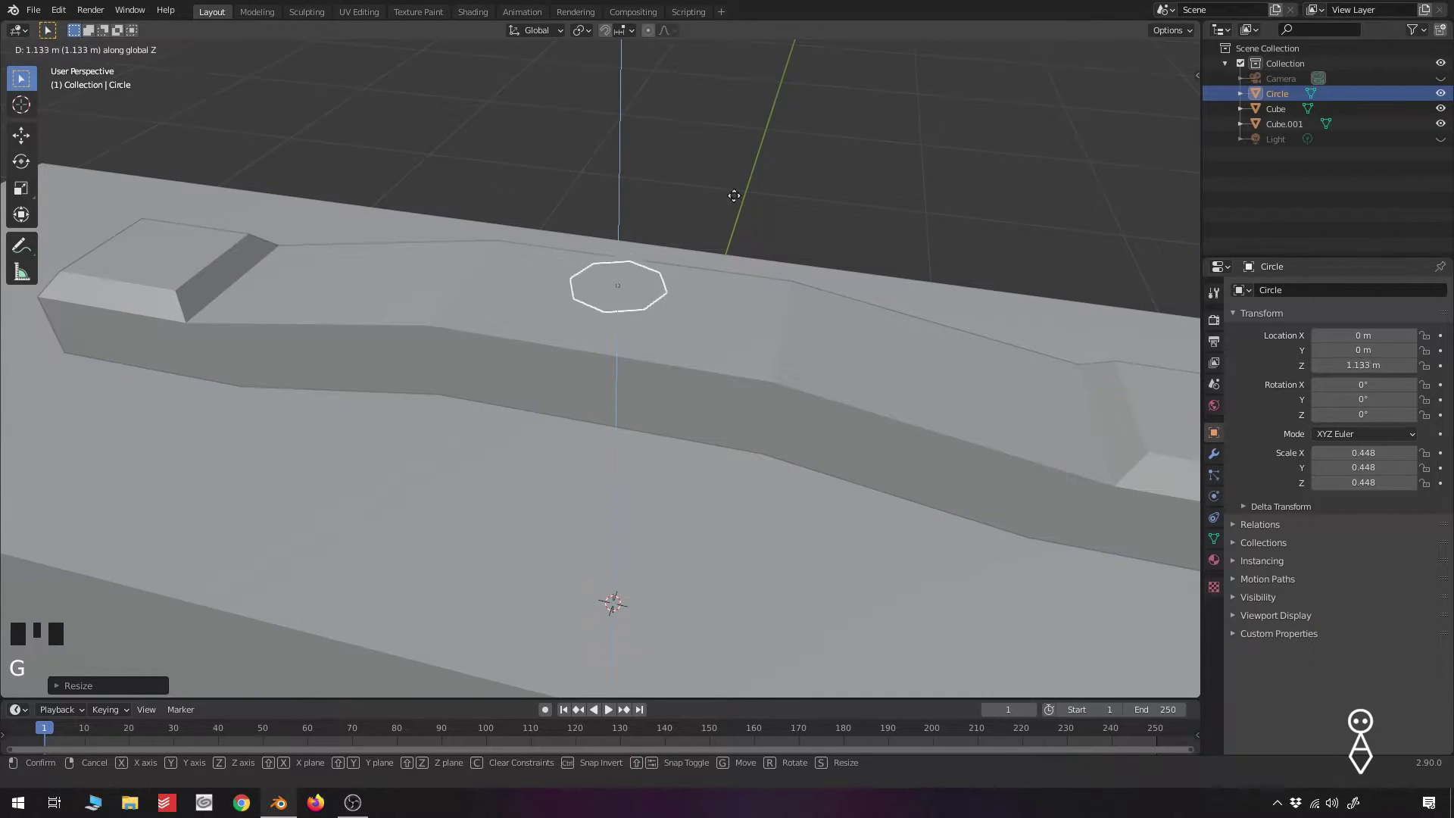
left_click(718, 175)
Extrude the circle's faces upward in Edit Mode to form a thin disc about 0.03 m thick or slightly more
middle_click_drag(718, 175, 673, 416)
key("Tab")
scroll(717, 318, "up", 4)
scroll(668, 312, "down", 3)
scroll(607, 399, "up", 2)
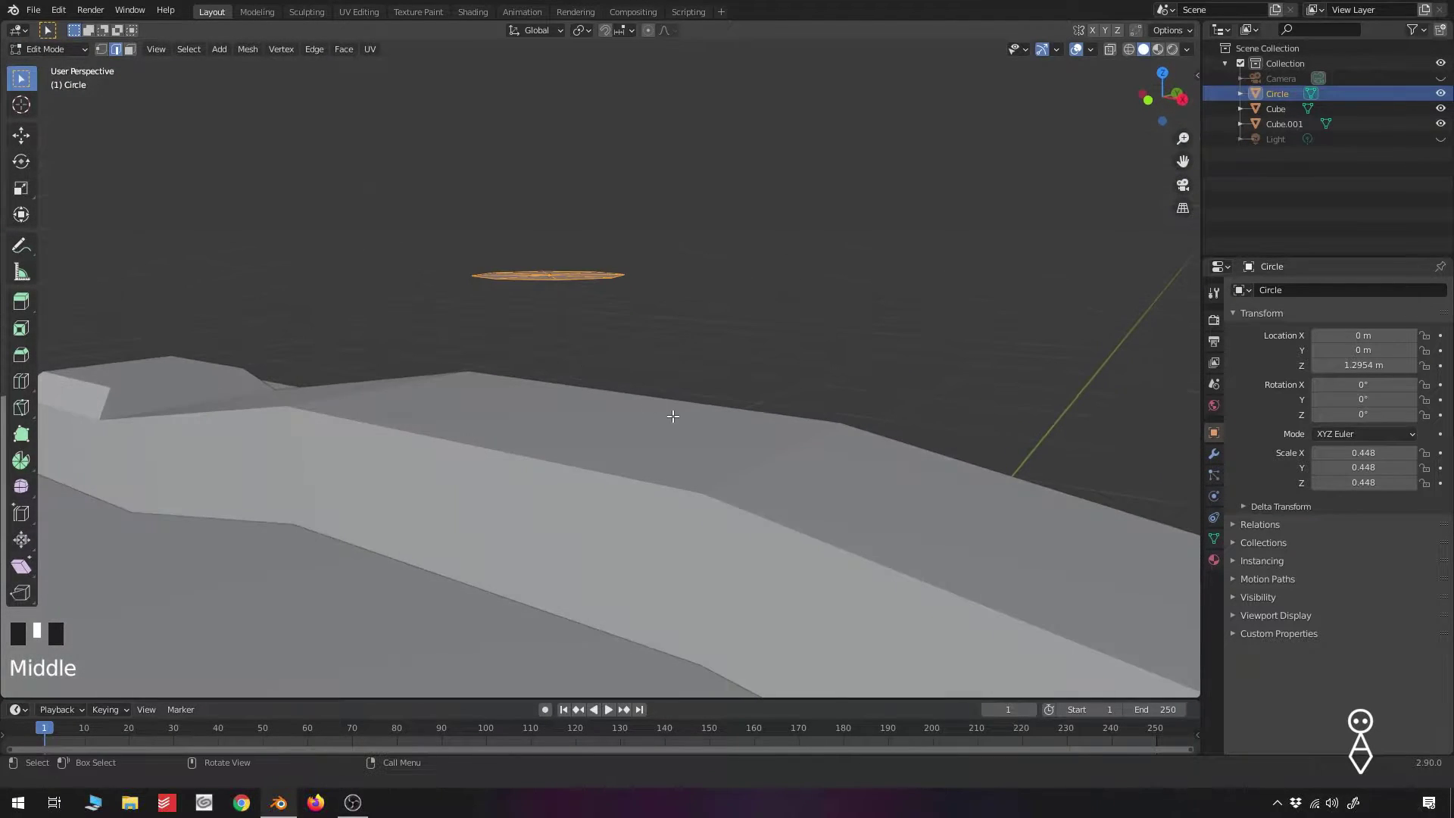
key("e")
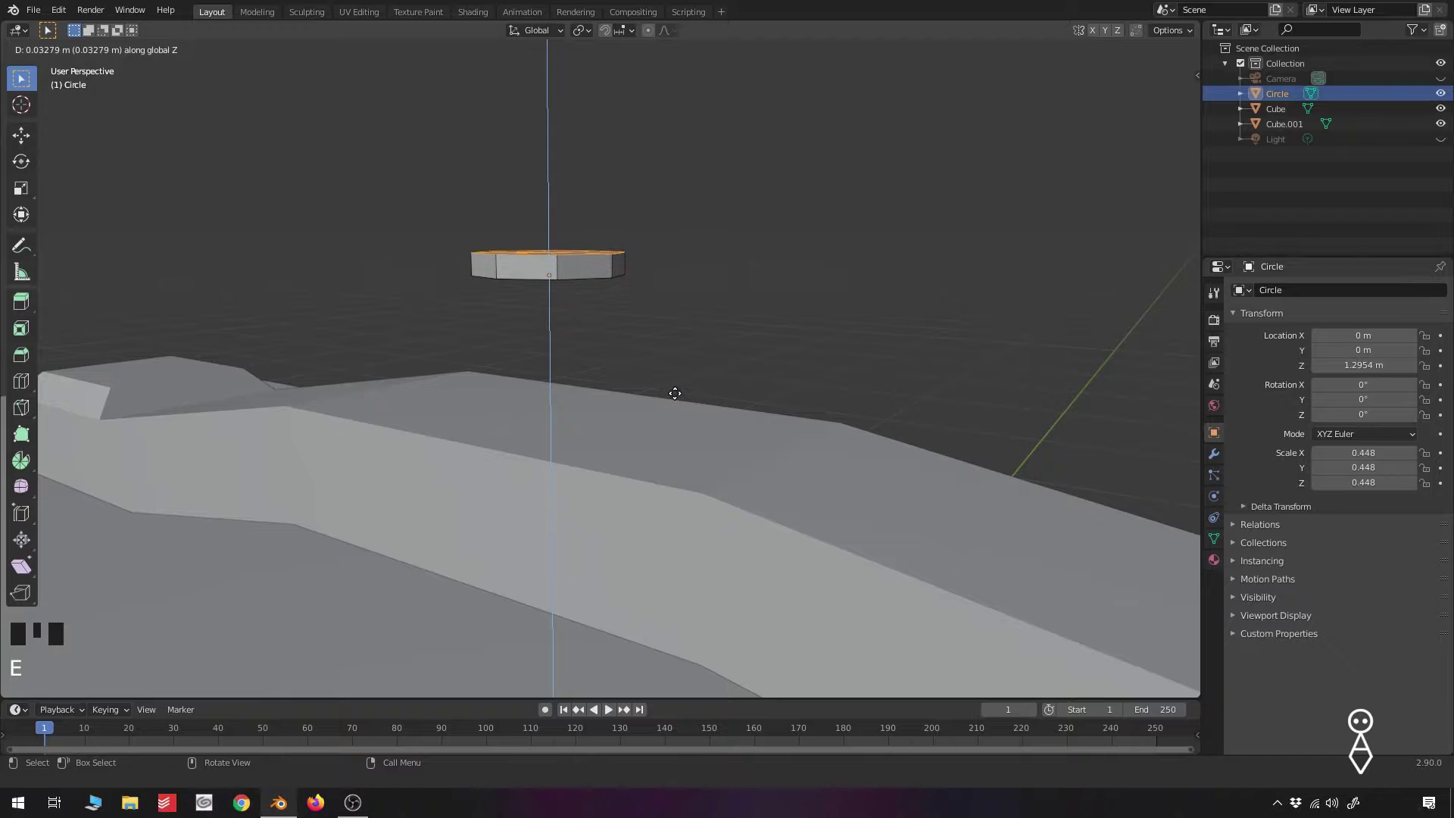
left_click(639, 380)
Shrink the disc's top faces to taper its sides and lower them about 0.01 m along Z
middle_click_drag(639, 380, 639, 421)
key("s")
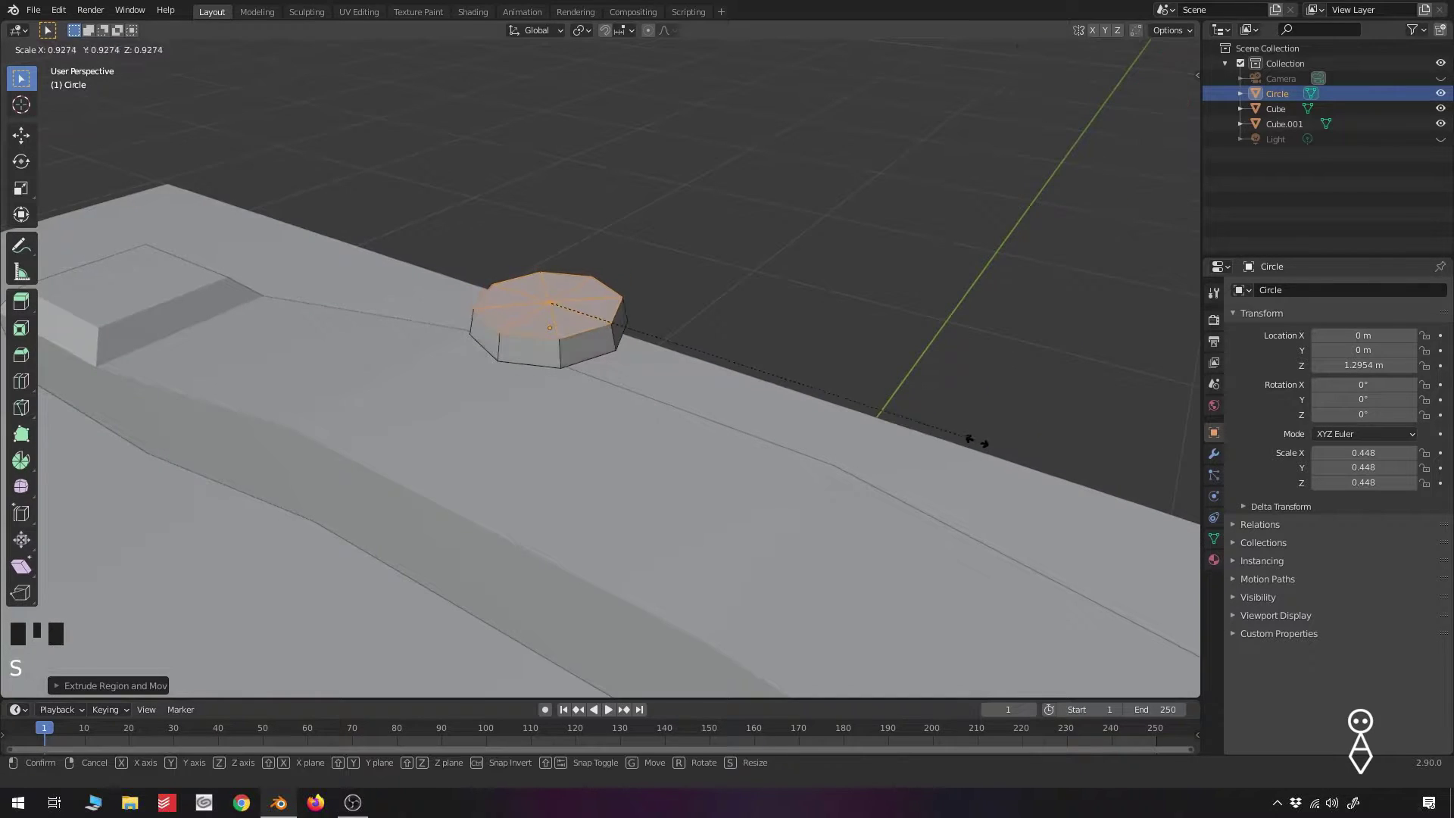
left_click(918, 431)
key("g")
key("z")
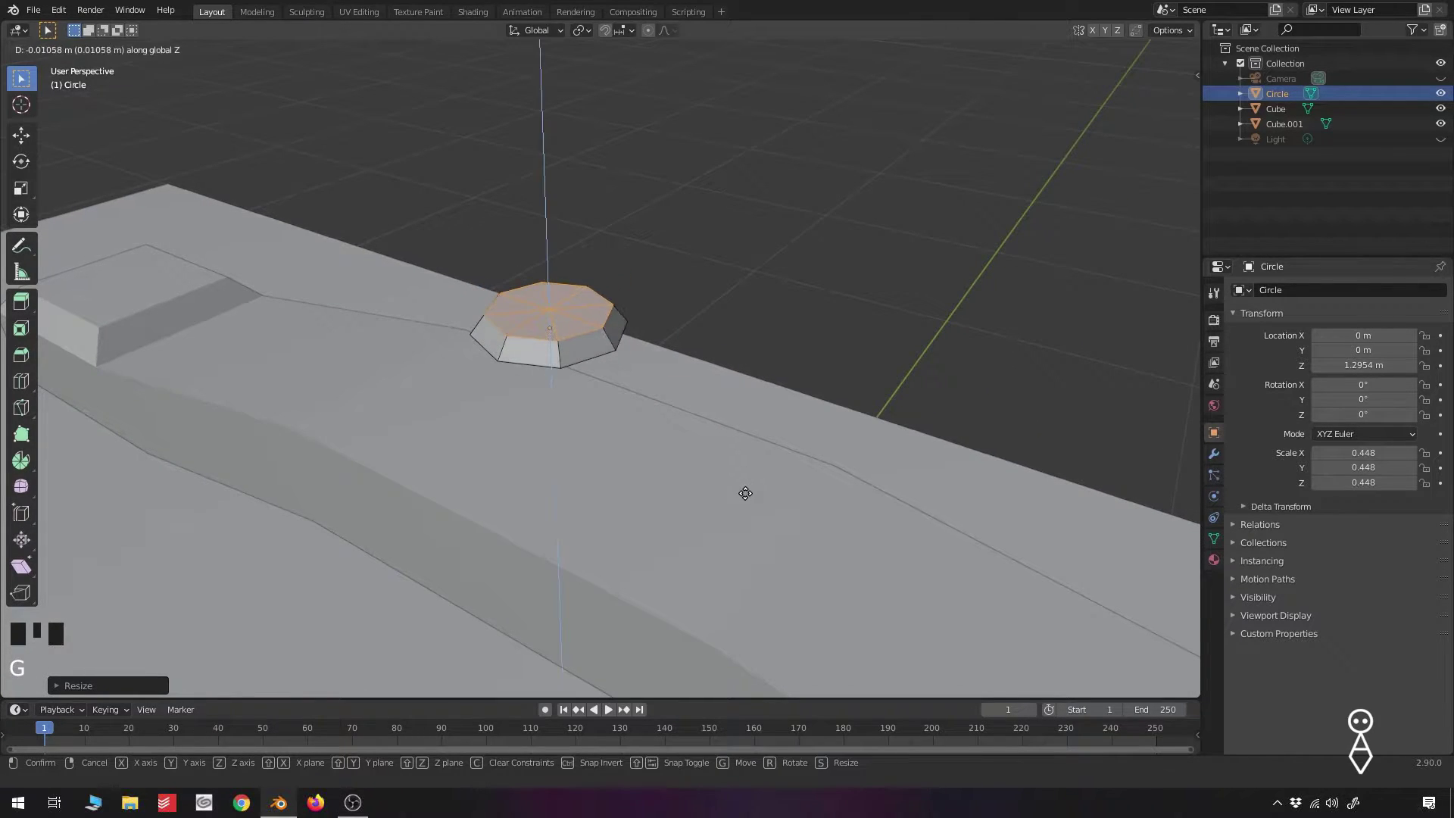
left_click(746, 493)
In Object Mode and front view, move the tapered disc along X to about -1.25 m, over the bar's left end block
middle_click_drag(745, 493, 785, 479)
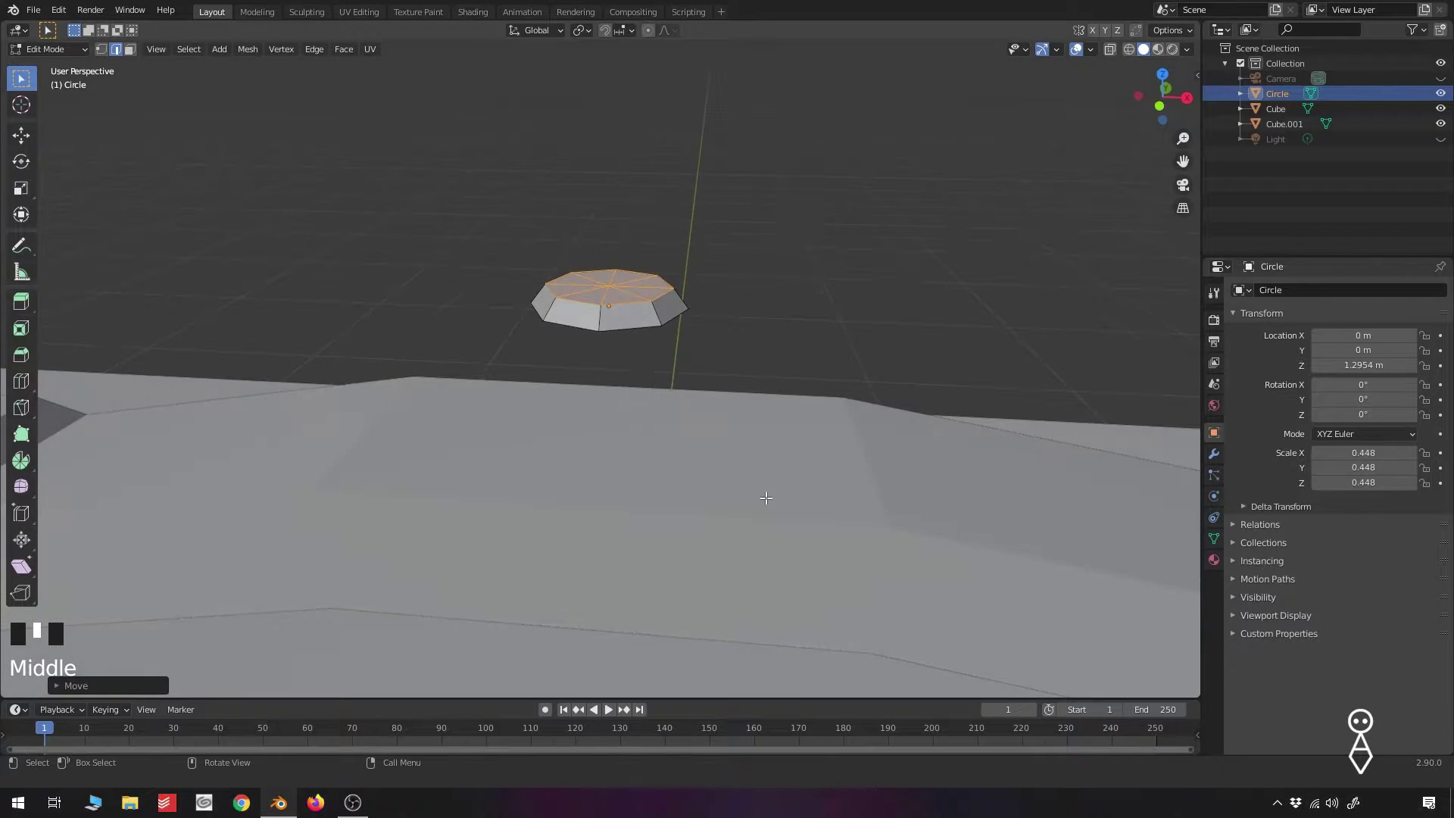
key("KP_1")
key("Tab")
scroll(679, 398, "down", 3)
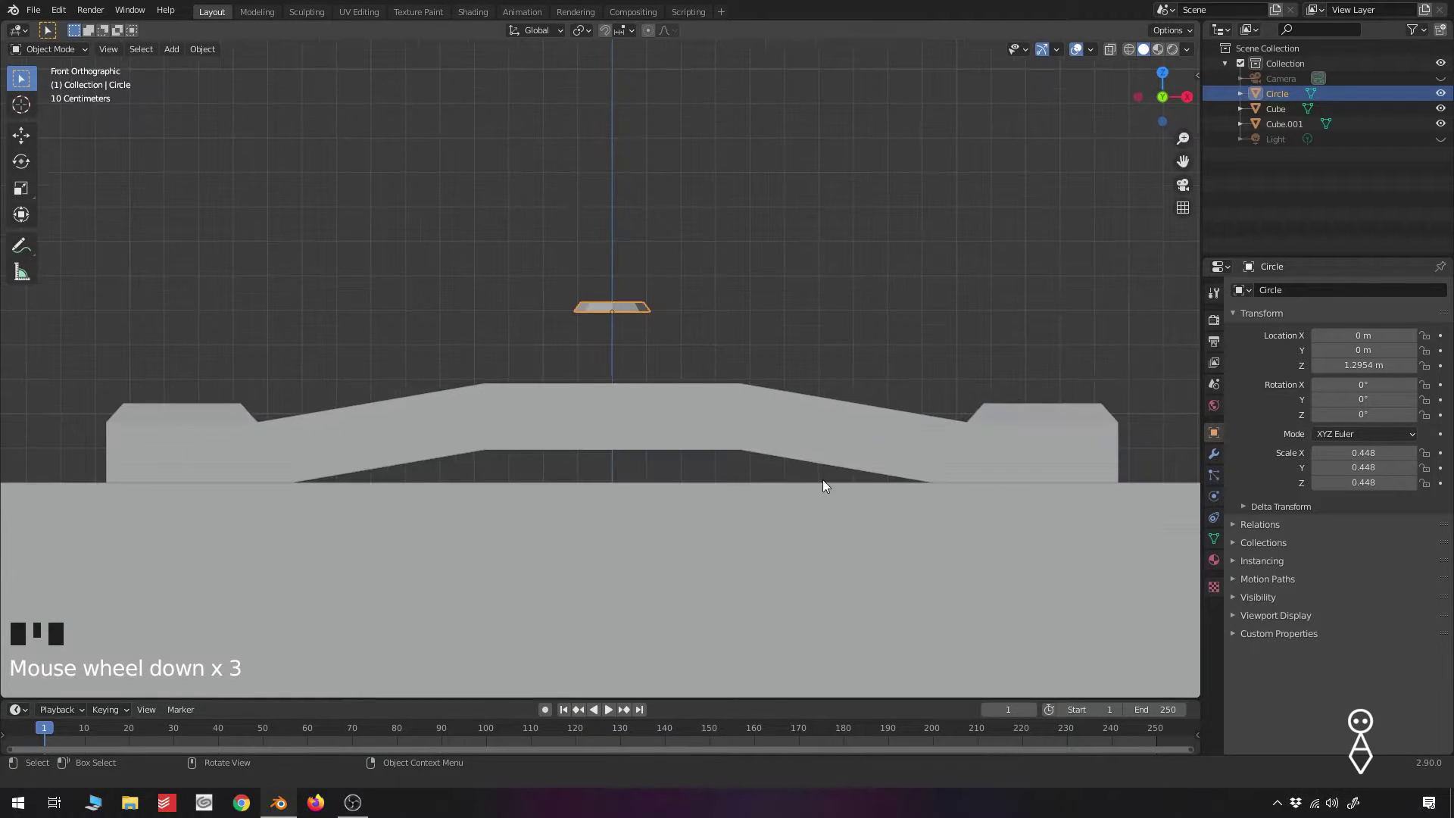
key("g")
key("x")
left_click(388, 468)
middle_click_drag(389, 468, 636, 487, "shift")
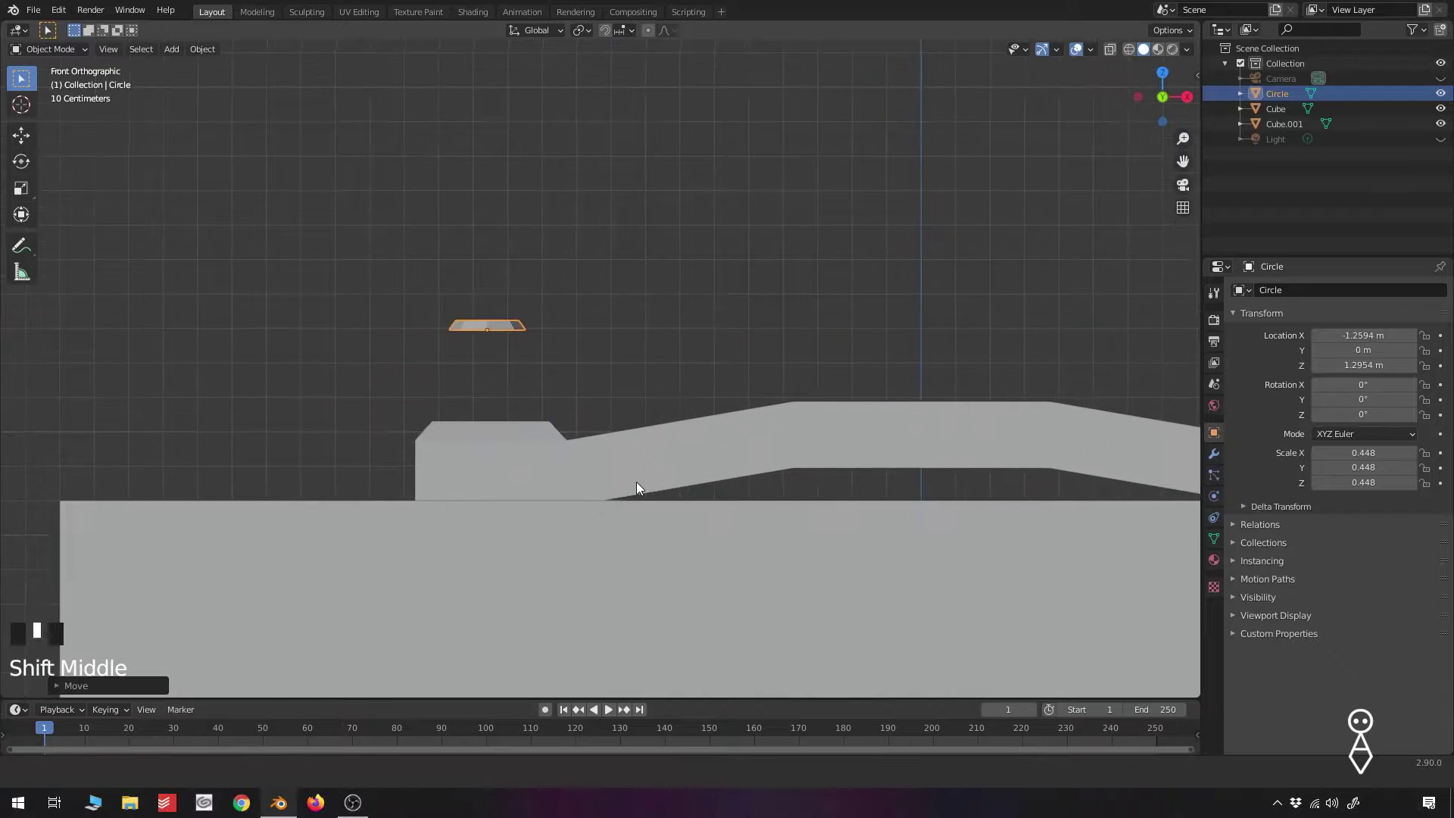
scroll(520, 424, "up", 4)
middle_click_drag(520, 424, 669, 435, "shift")
key("g")
key("x")
left_click(656, 478)
Lower the disc along Z to about 1.029 m so it rests on the end block
key("g")
key("z")
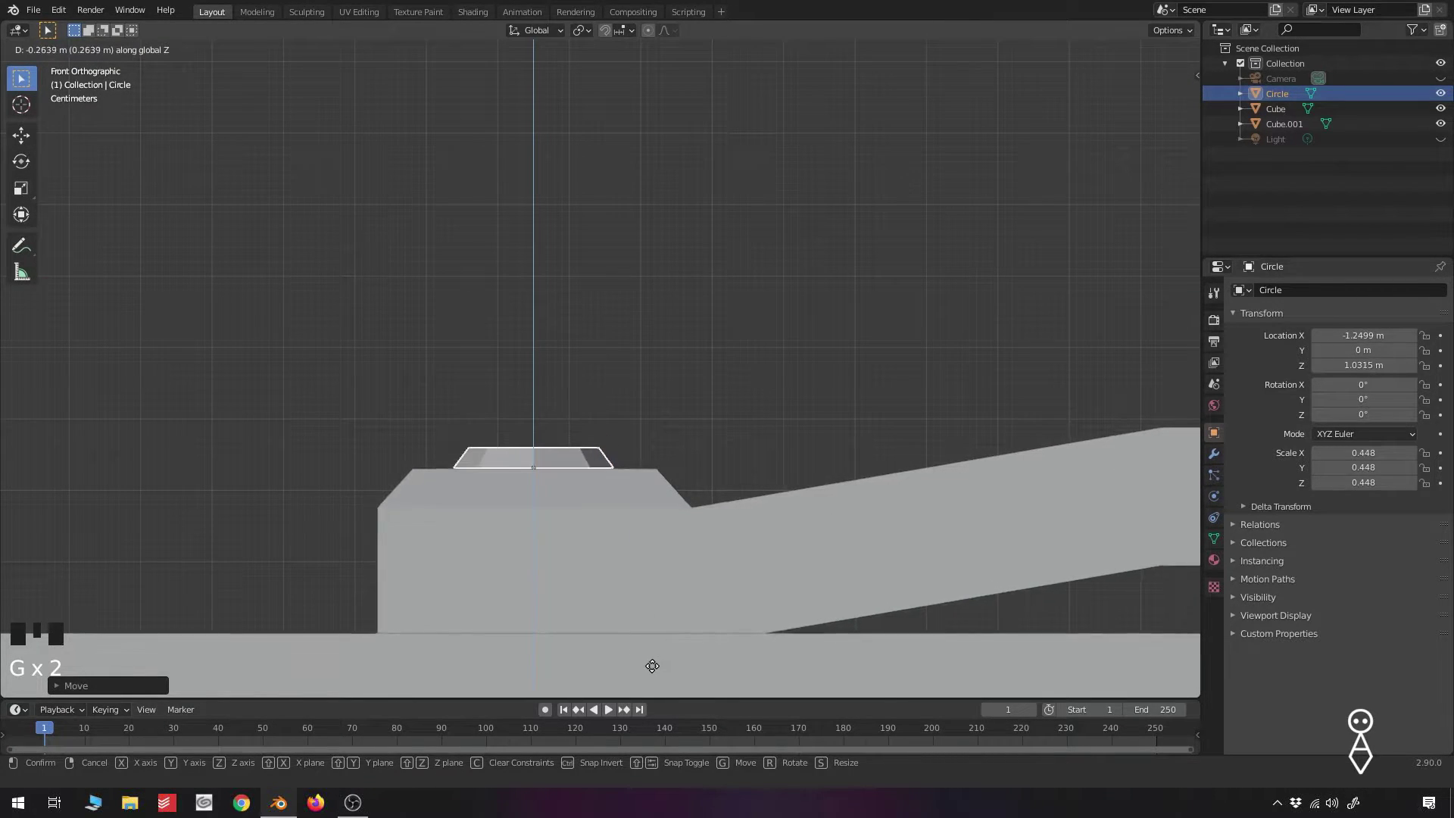
left_click(655, 666)
scroll(490, 520, "up", 6)
middle_click_drag(491, 521, 589, 459, "shift")
key("g")
key("z")
left_click(695, 588)
Duplicate the disc in top view along X to about 1.25 m, onto the bar's right end block
middle_click_drag(704, 522, 695, 407)
key("KP_7")
scroll(675, 545, "down", 7)
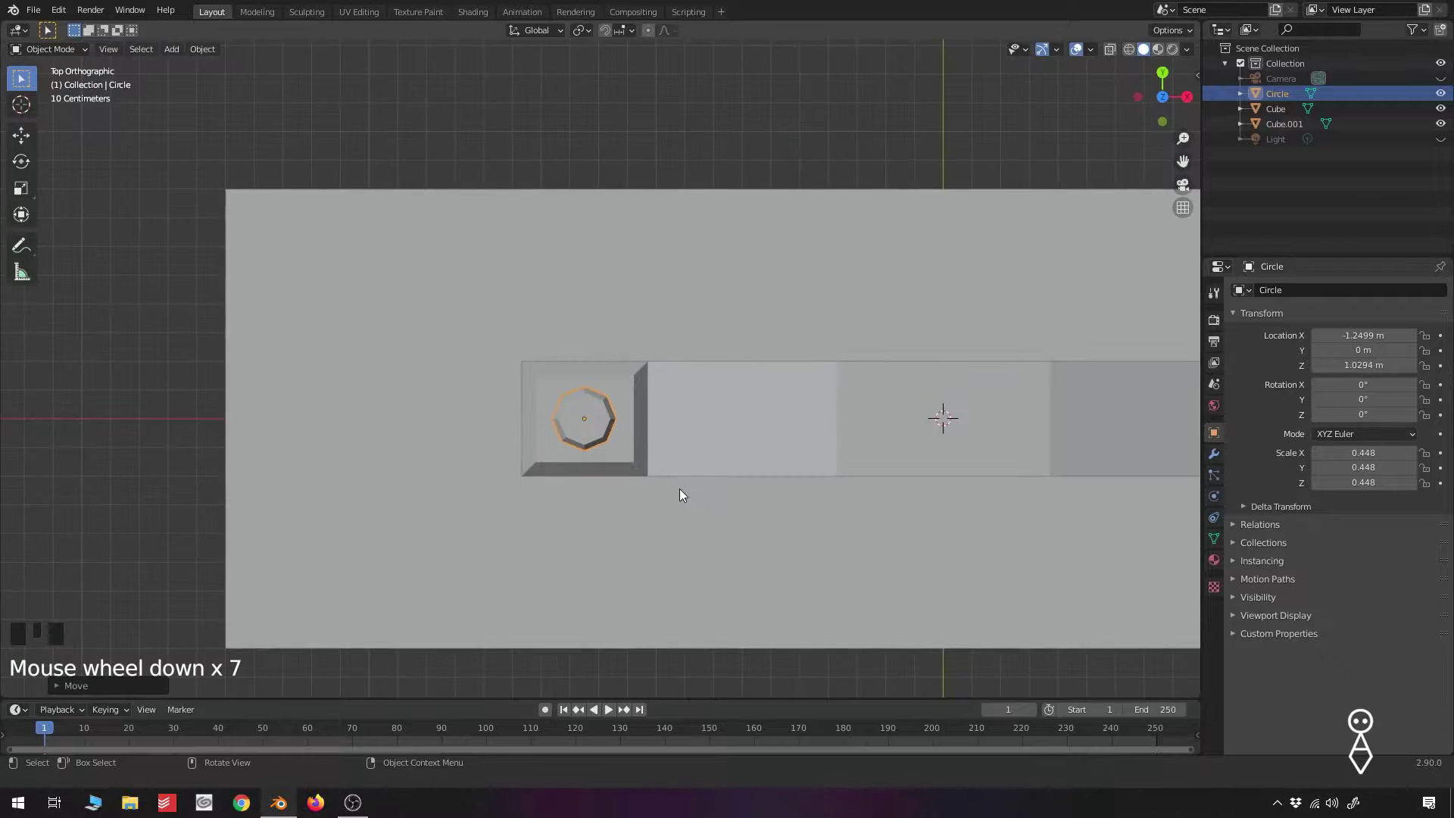
middle_click_drag(679, 489, 473, 386, "shift")
key("shift+d")
key("x")
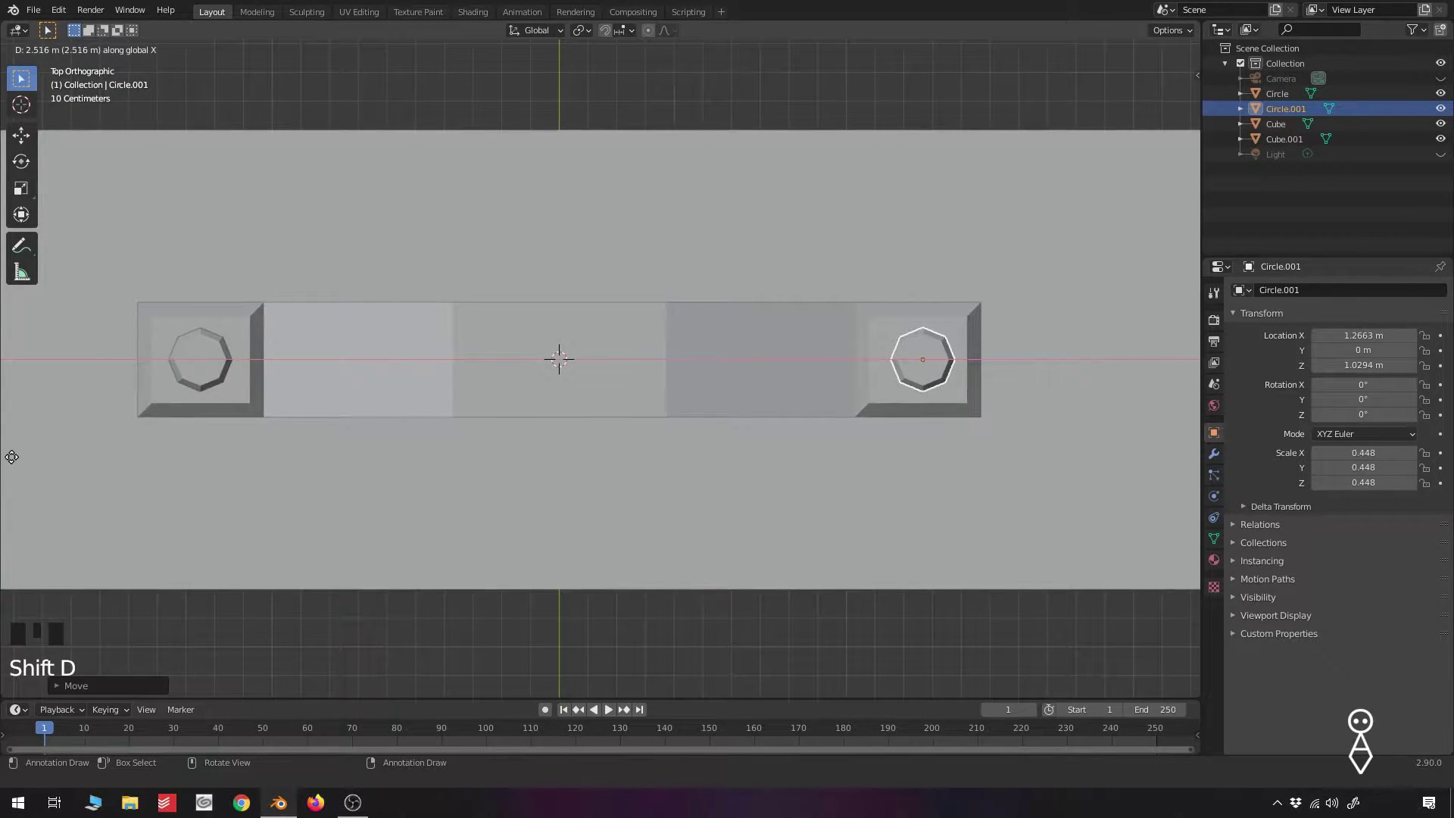
left_click(7, 457)
Open the large box in Edit Mode with face selection and select only its front face
middle_click_drag(4, 495, 30, 333)
key("KP_1")
scroll(450, 495, "down", 3)
scroll(552, 477, "down", 5)
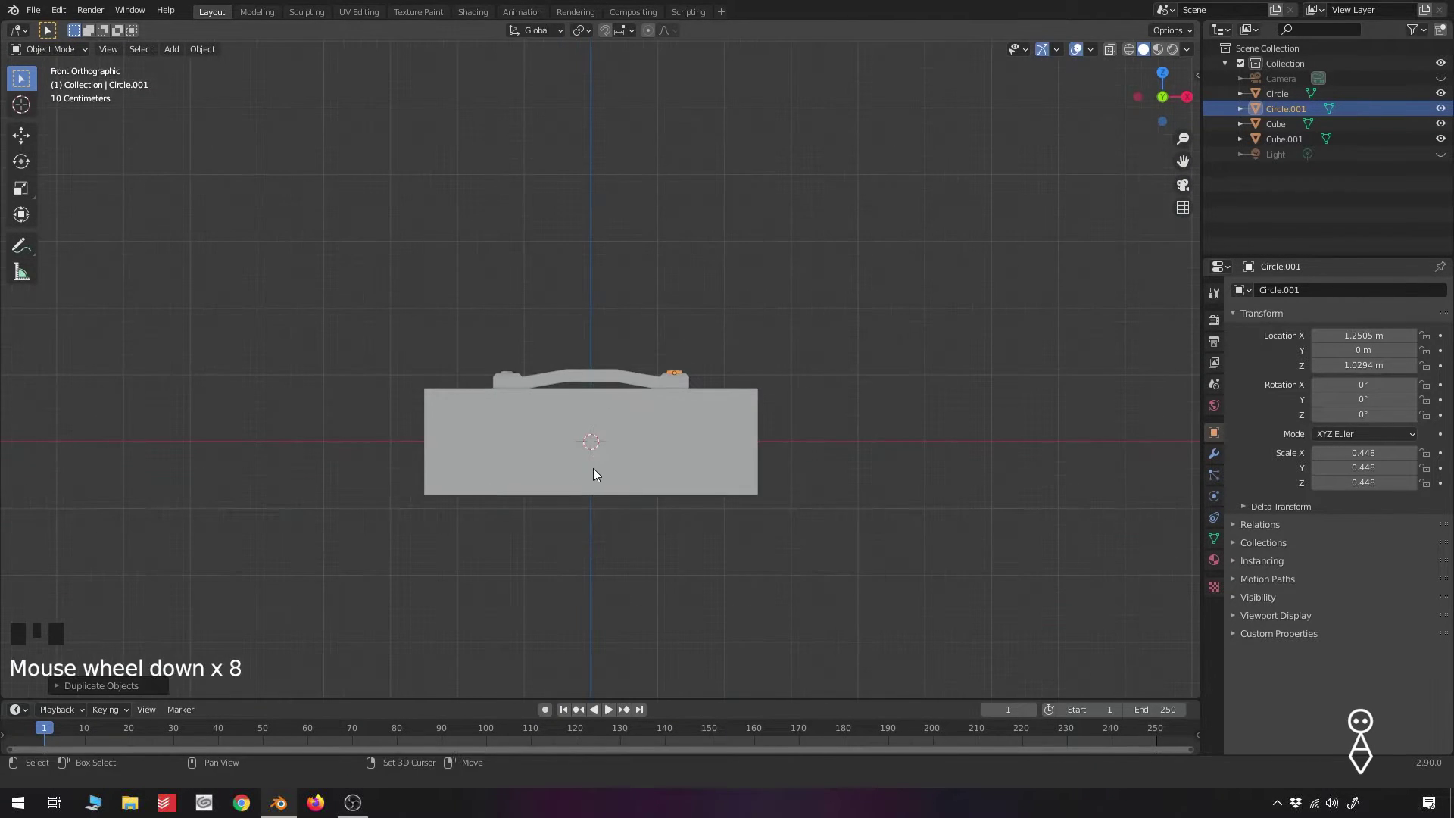
middle_click_drag(588, 474, 613, 418, "shift")
scroll(672, 348, "up", 2)
middle_click_drag(670, 344, 632, 372)
left_click(650, 452)
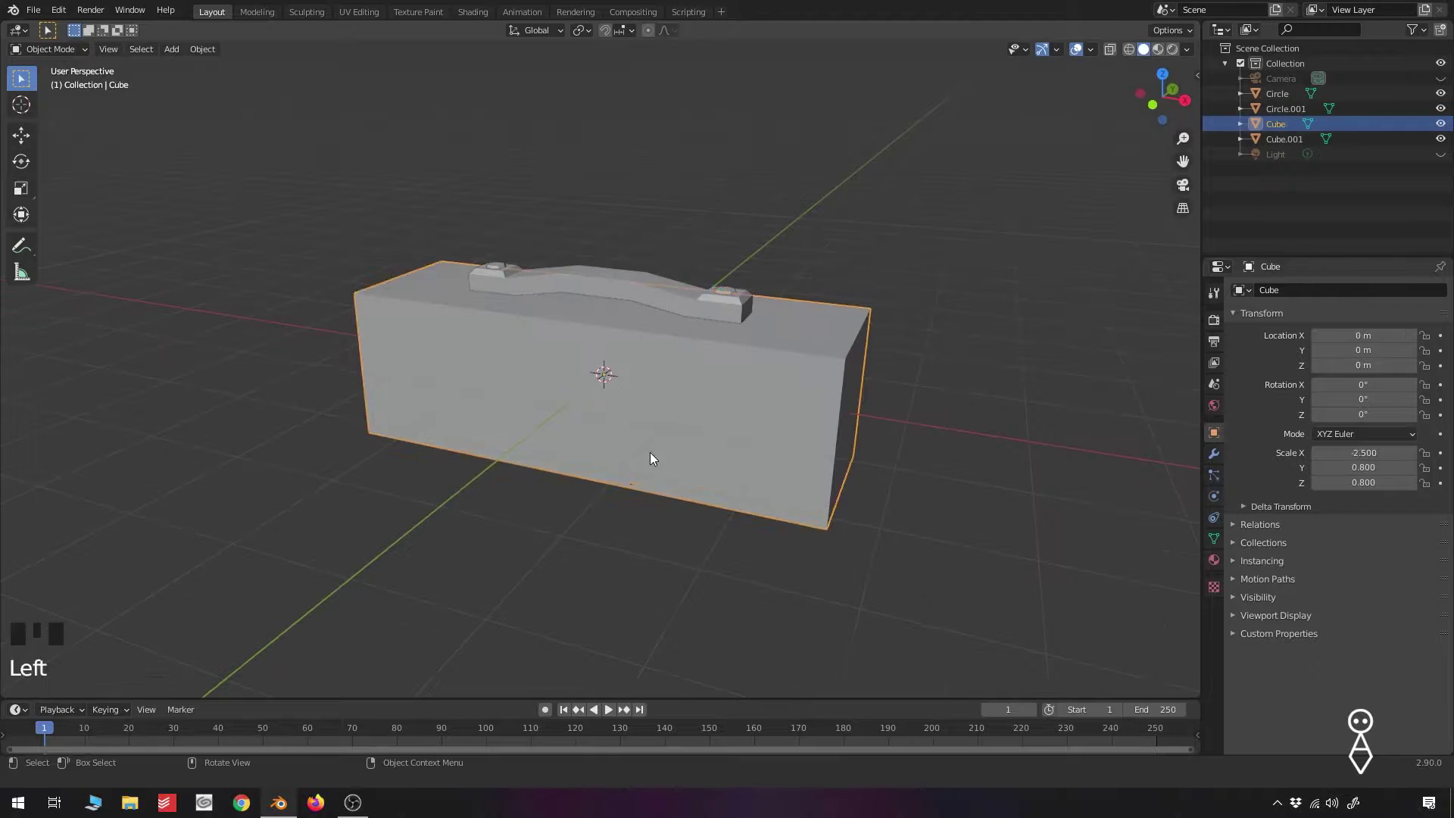
key("Tab")
left_click(130, 49)
key("a")
key("a")
key("a")
left_click(629, 434)
scroll(629, 434, "up", 2)
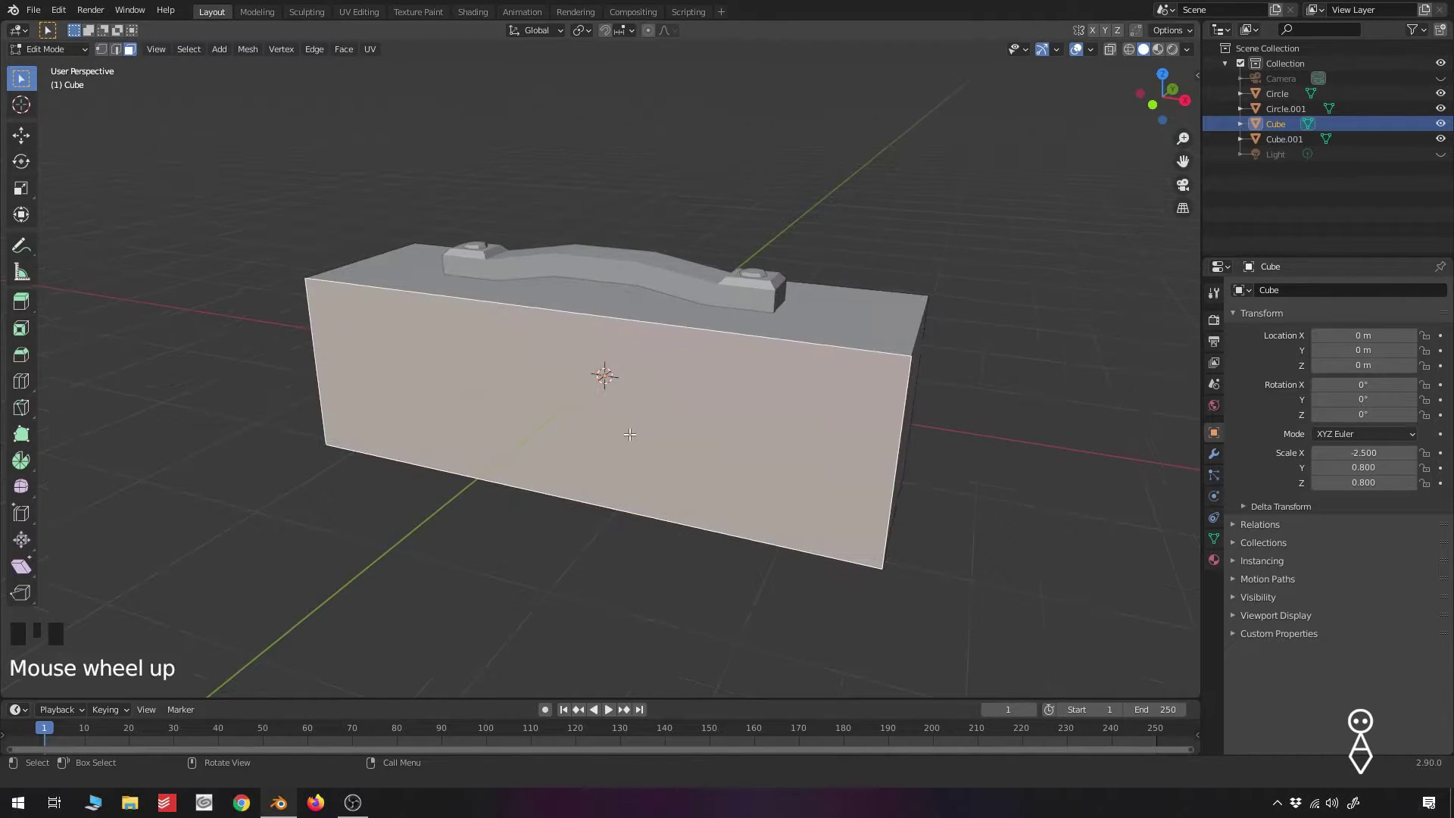
Return to Object Mode and apply the box's scale
key("i")
key("Escape")
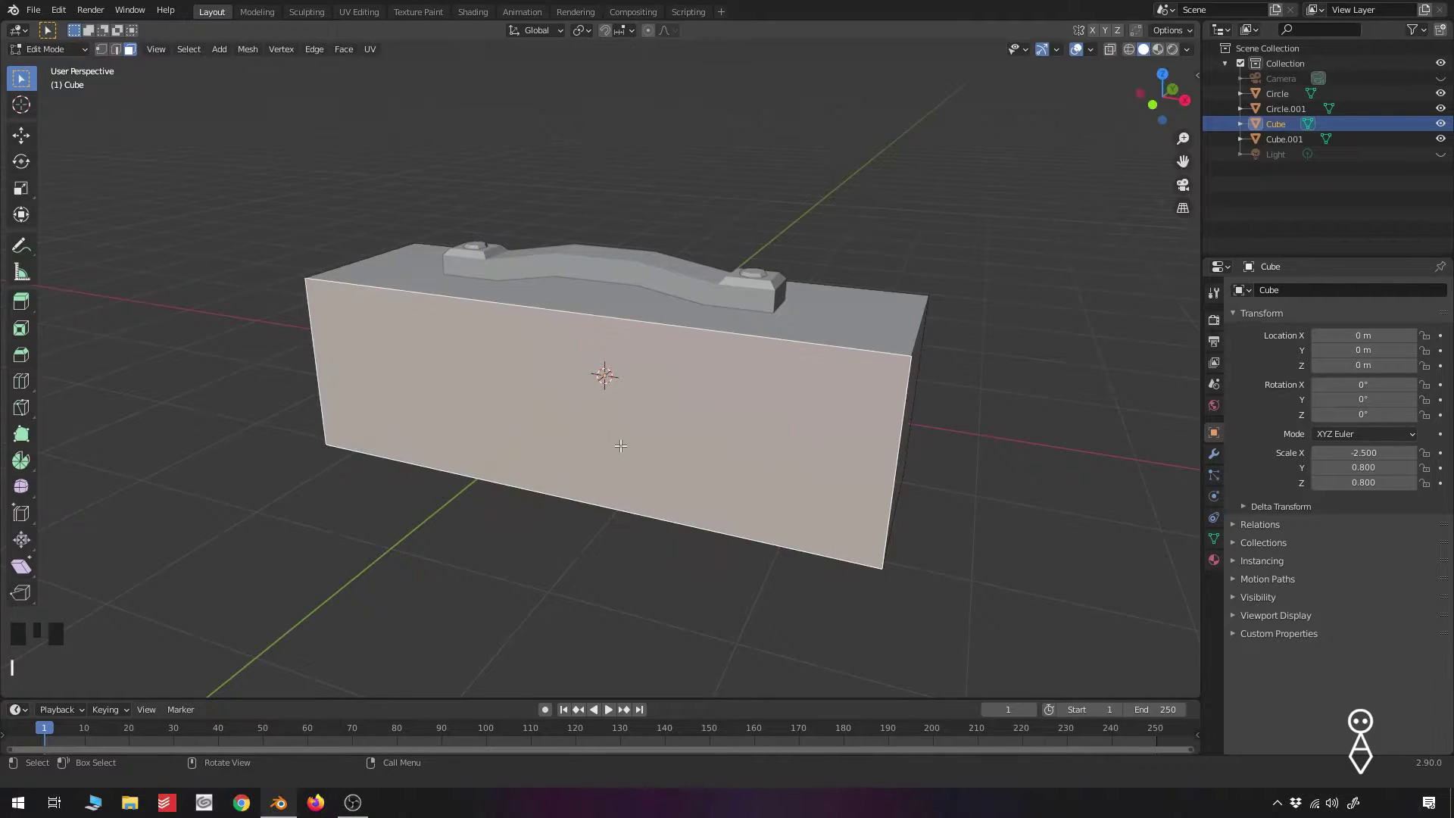
key("Tab")
left_click(663, 402)
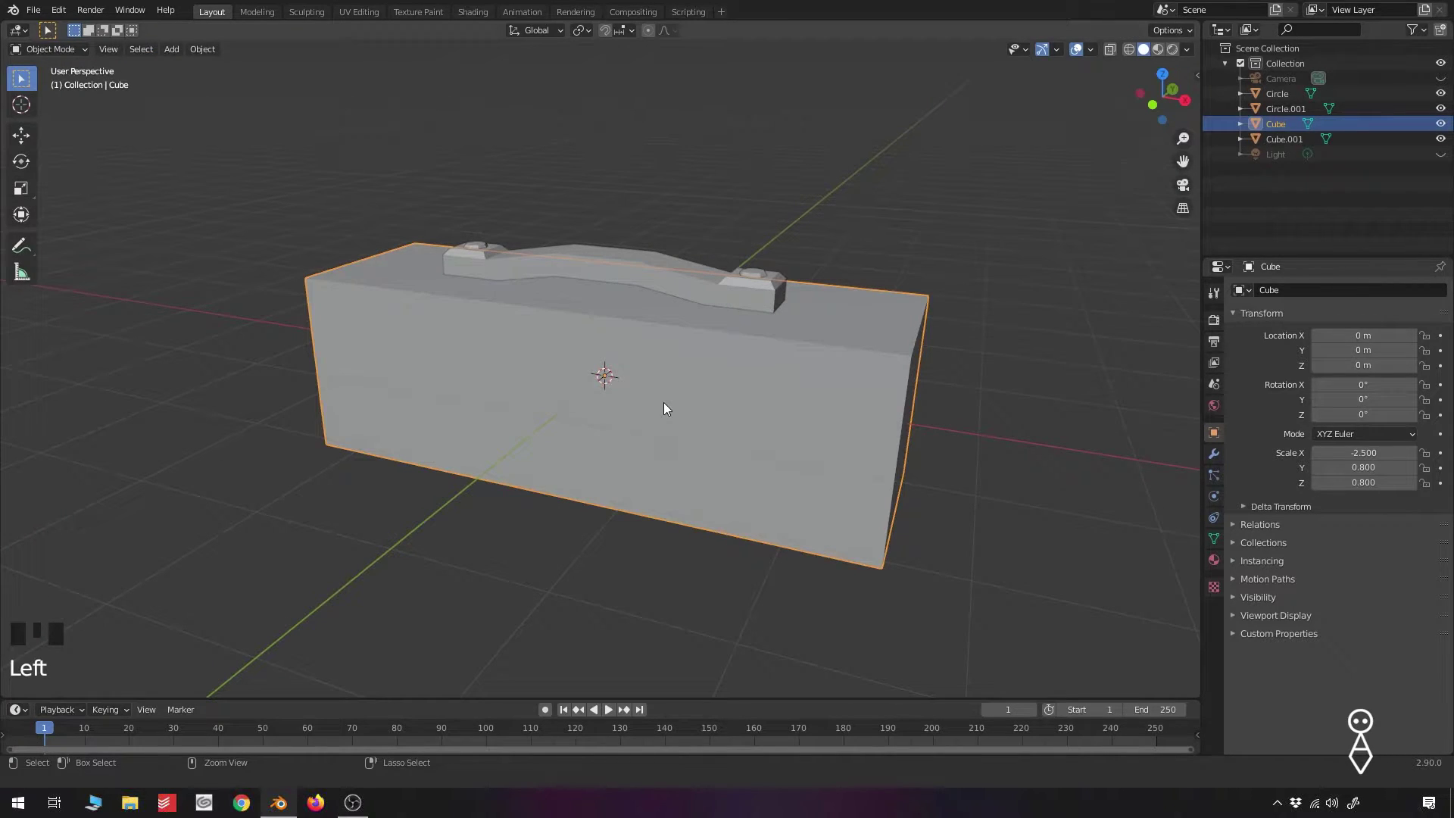
key("ctrl+a")
left_click(664, 402)
Inset the box's front face about 0.14 m and extrude it inward about 0.08 m to make a recessed panel
key("Tab")
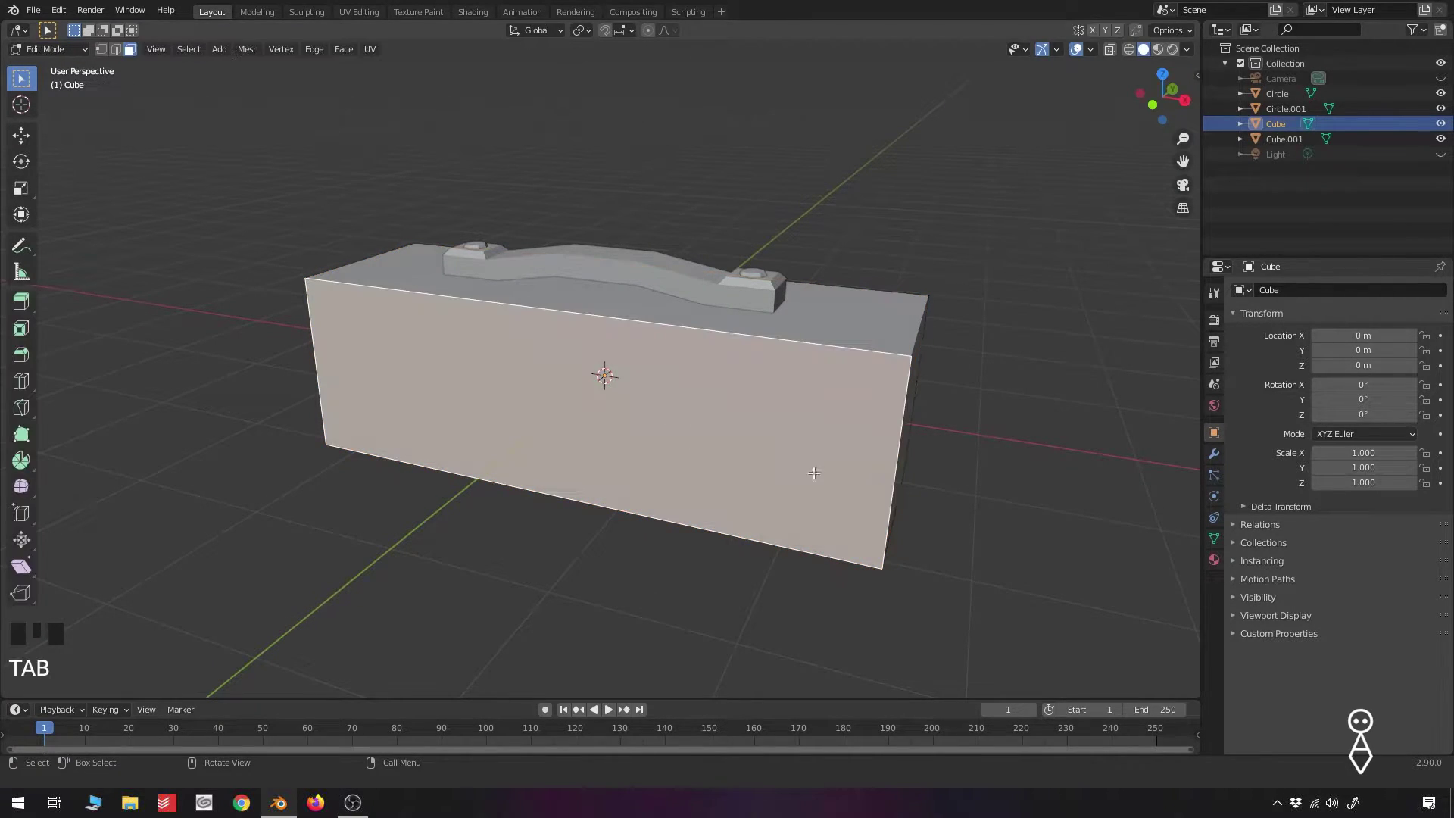
key("i")
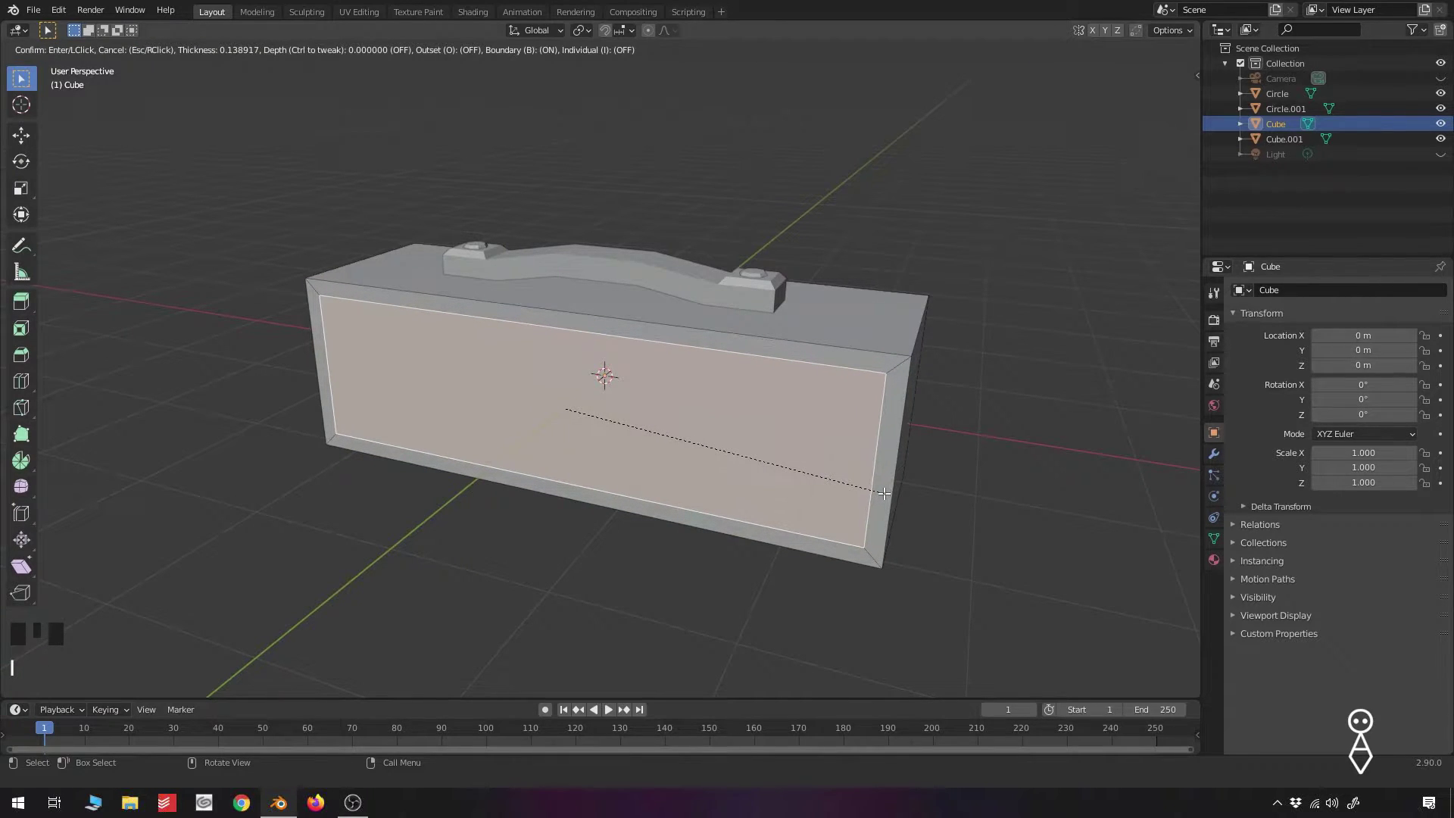
left_click(884, 495)
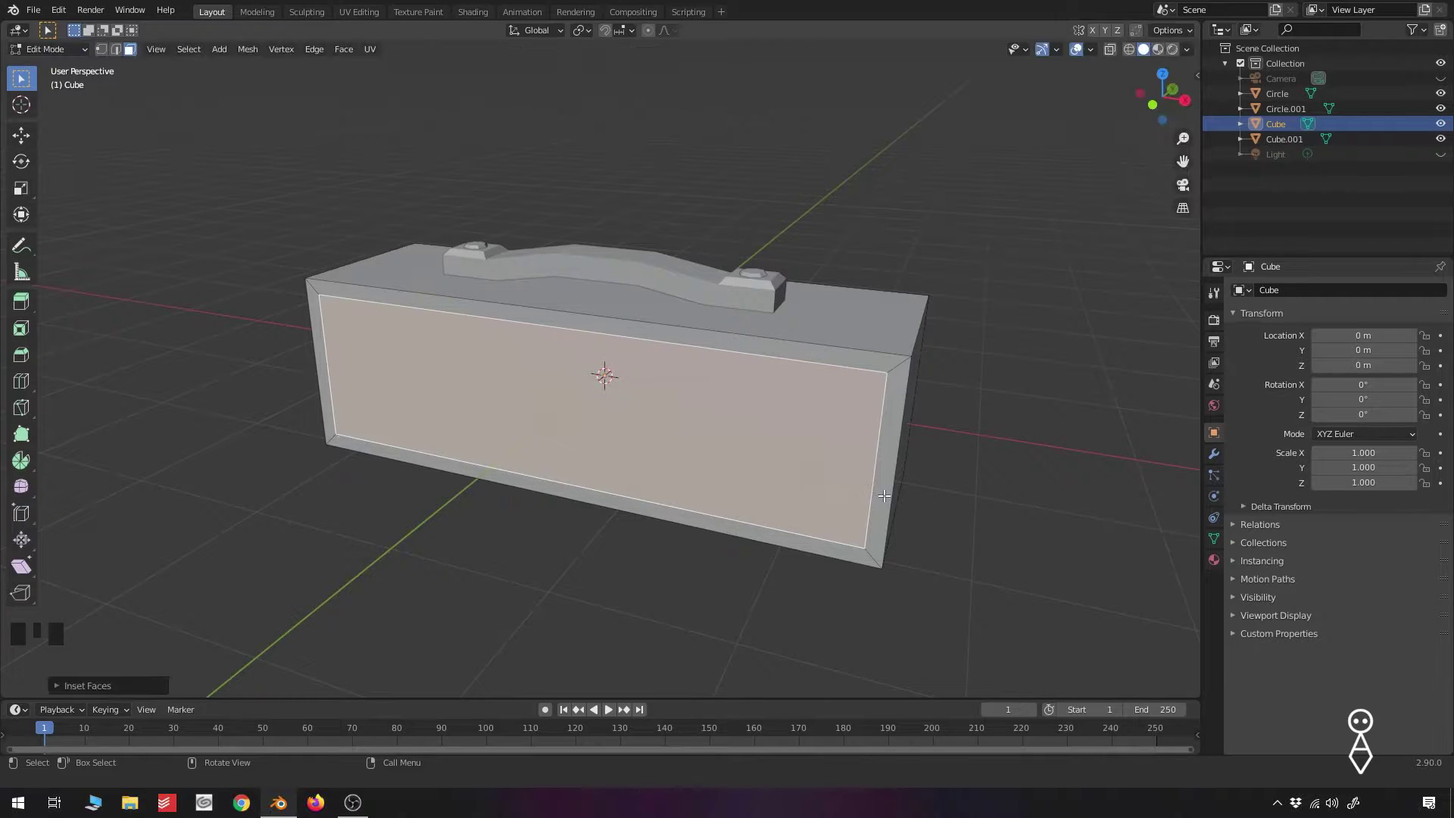
middle_click_drag(665, 470, 712, 465, "shift")
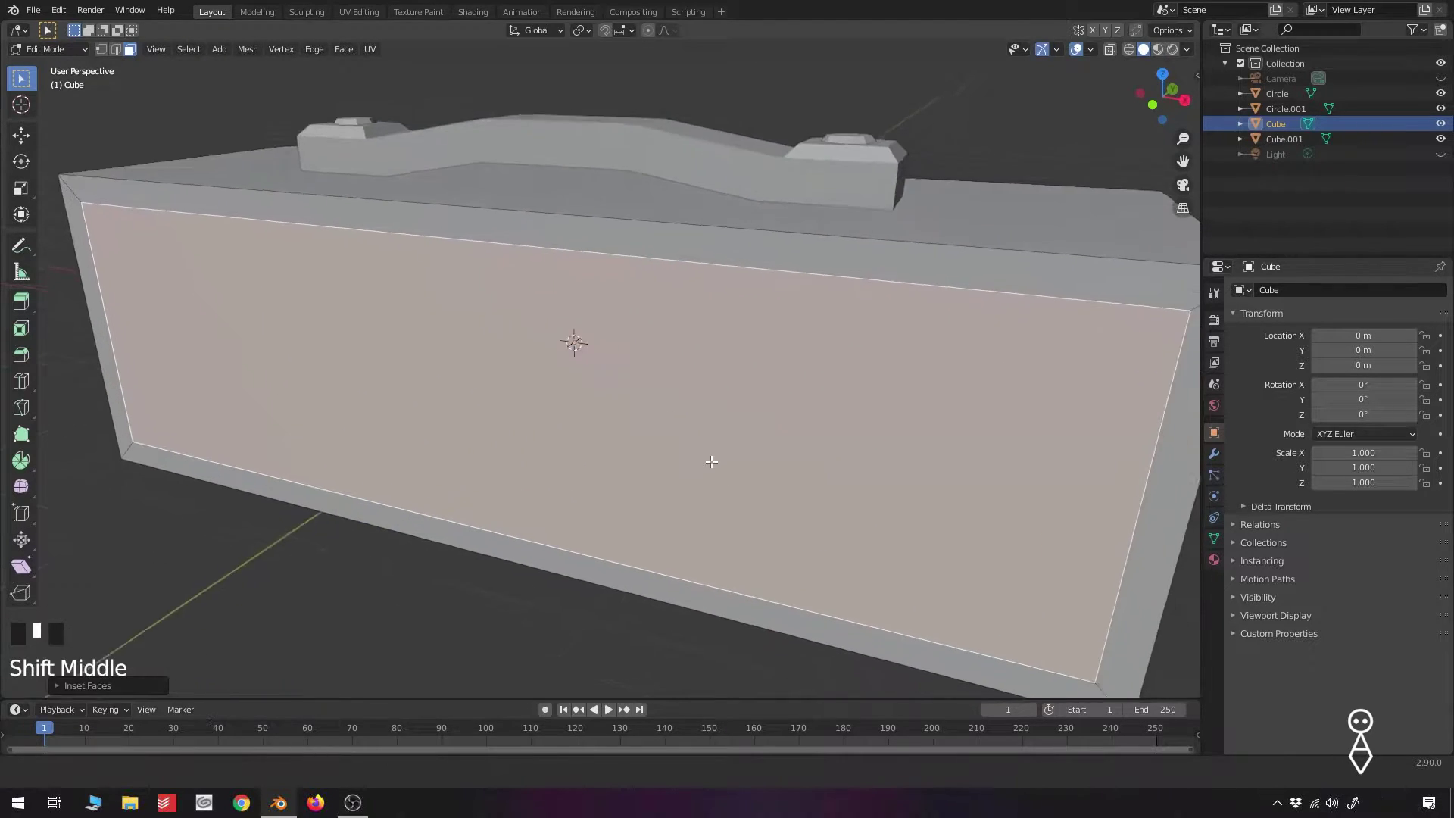
scroll(705, 469, "down", 1)
key("e")
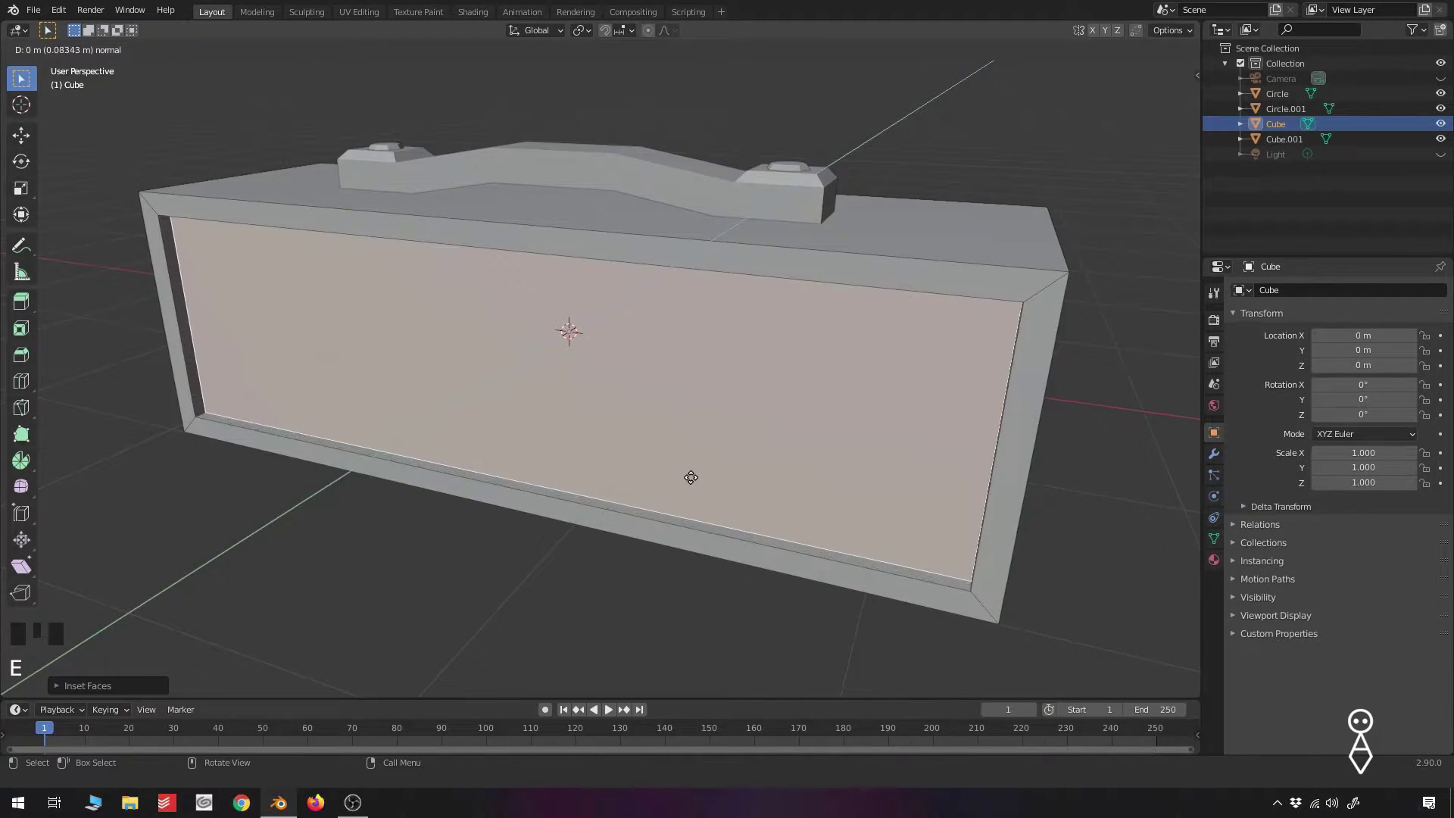
left_click(695, 477)
Add a mesh cube in Object Mode and front view and scale it down uniformly to about 0.181
middle_click_drag(641, 481, 659, 480)
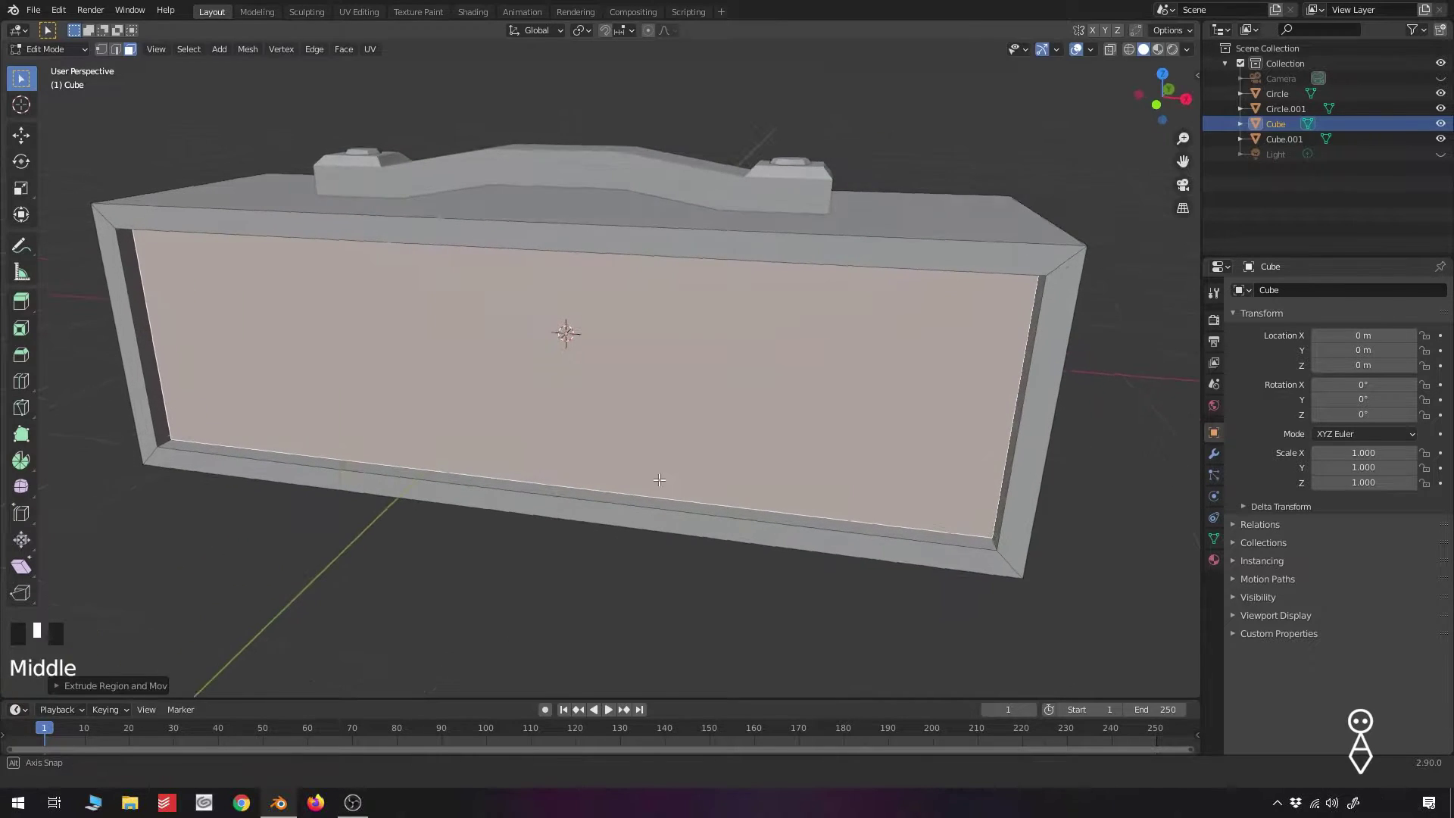
key("KP_1")
key("Tab")
key("shift+a")
mouse_move(809, 416)
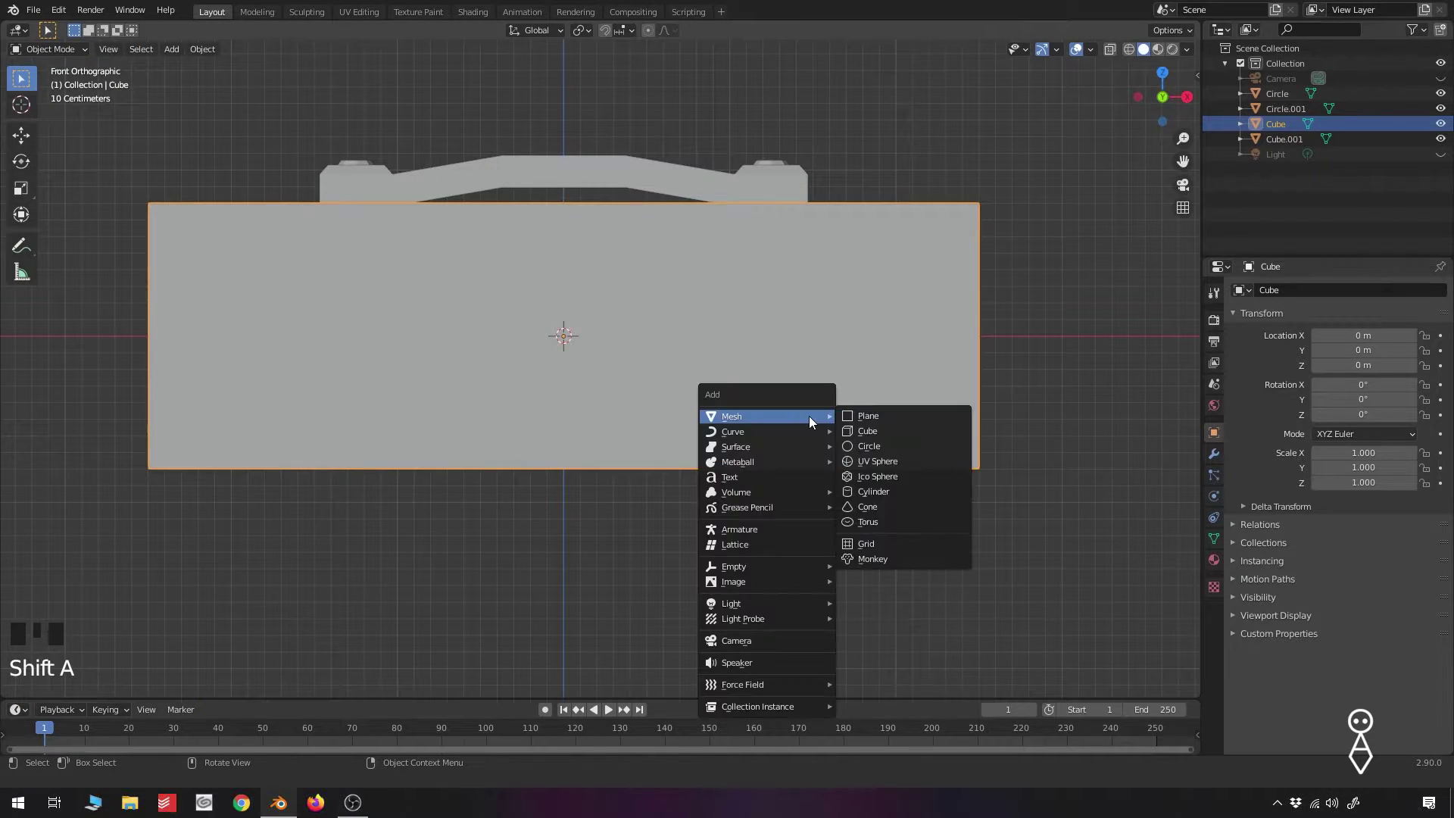
left_click(854, 429)
key("s")
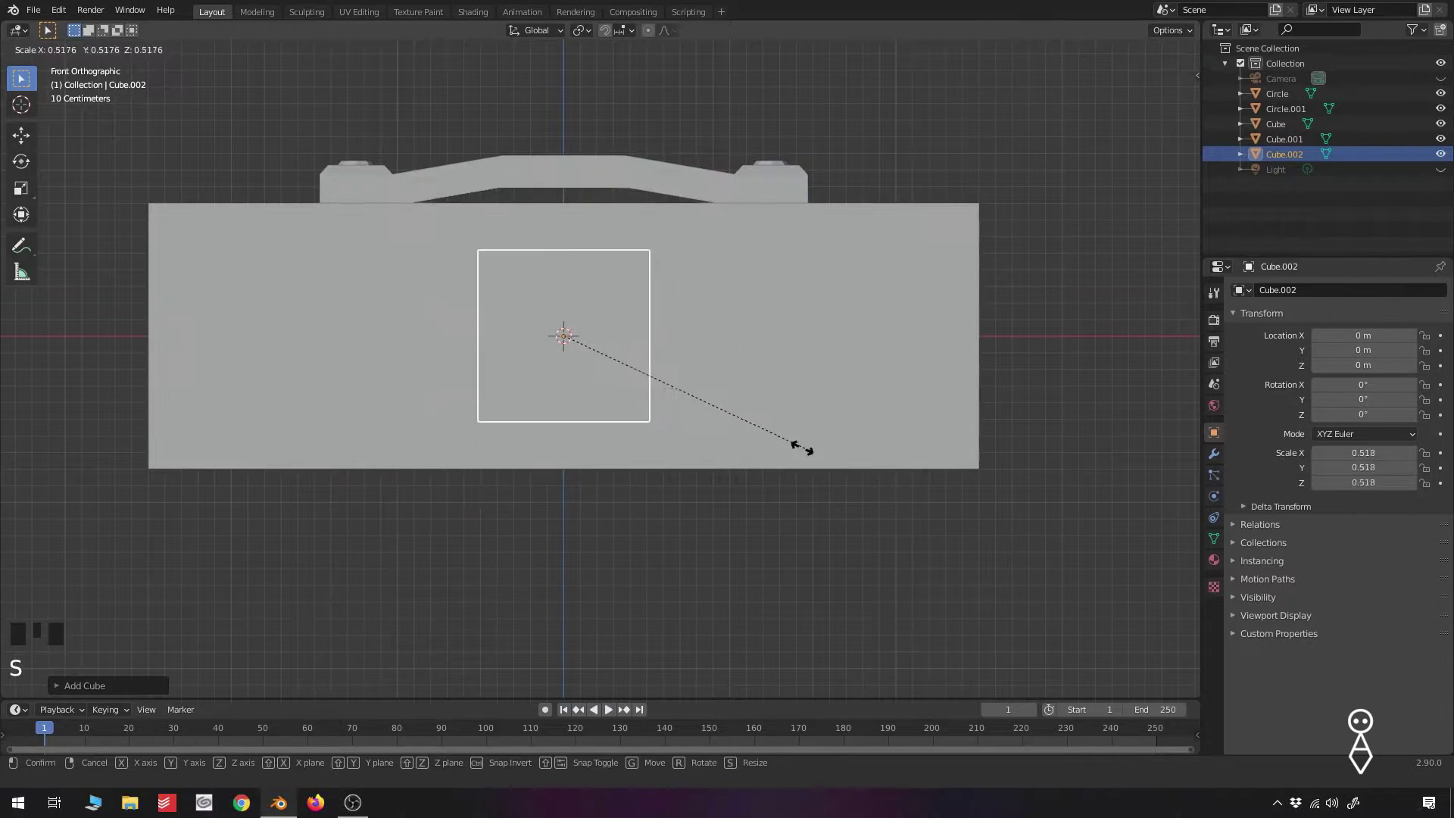
left_click(648, 383)
Show the scene in wireframe and narrow the small cube to an X scale of about 0.091
key("z")
left_click(527, 377)
scroll(593, 350, "up", 2)
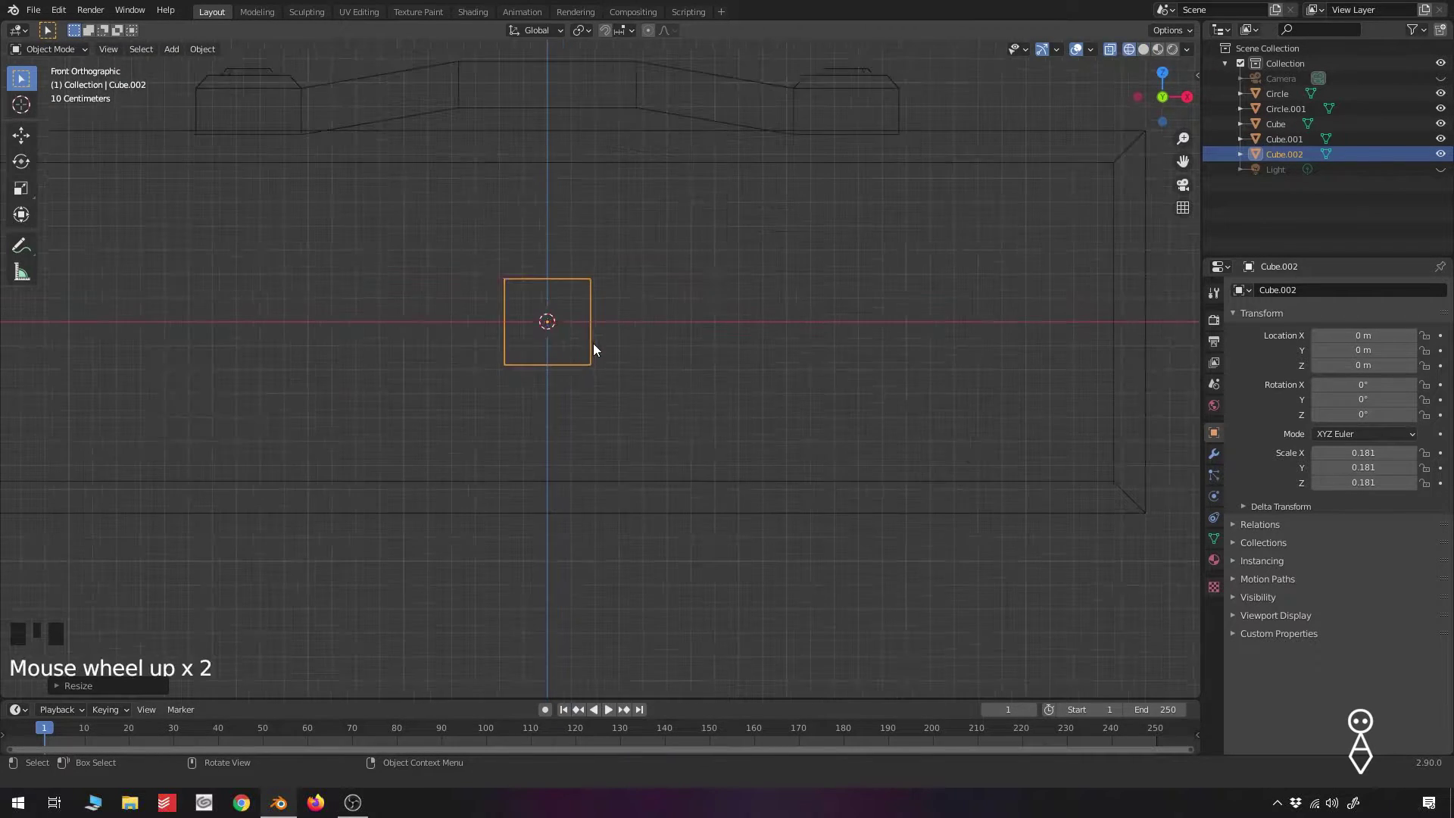
key("s")
key("x")
left_click(692, 428)
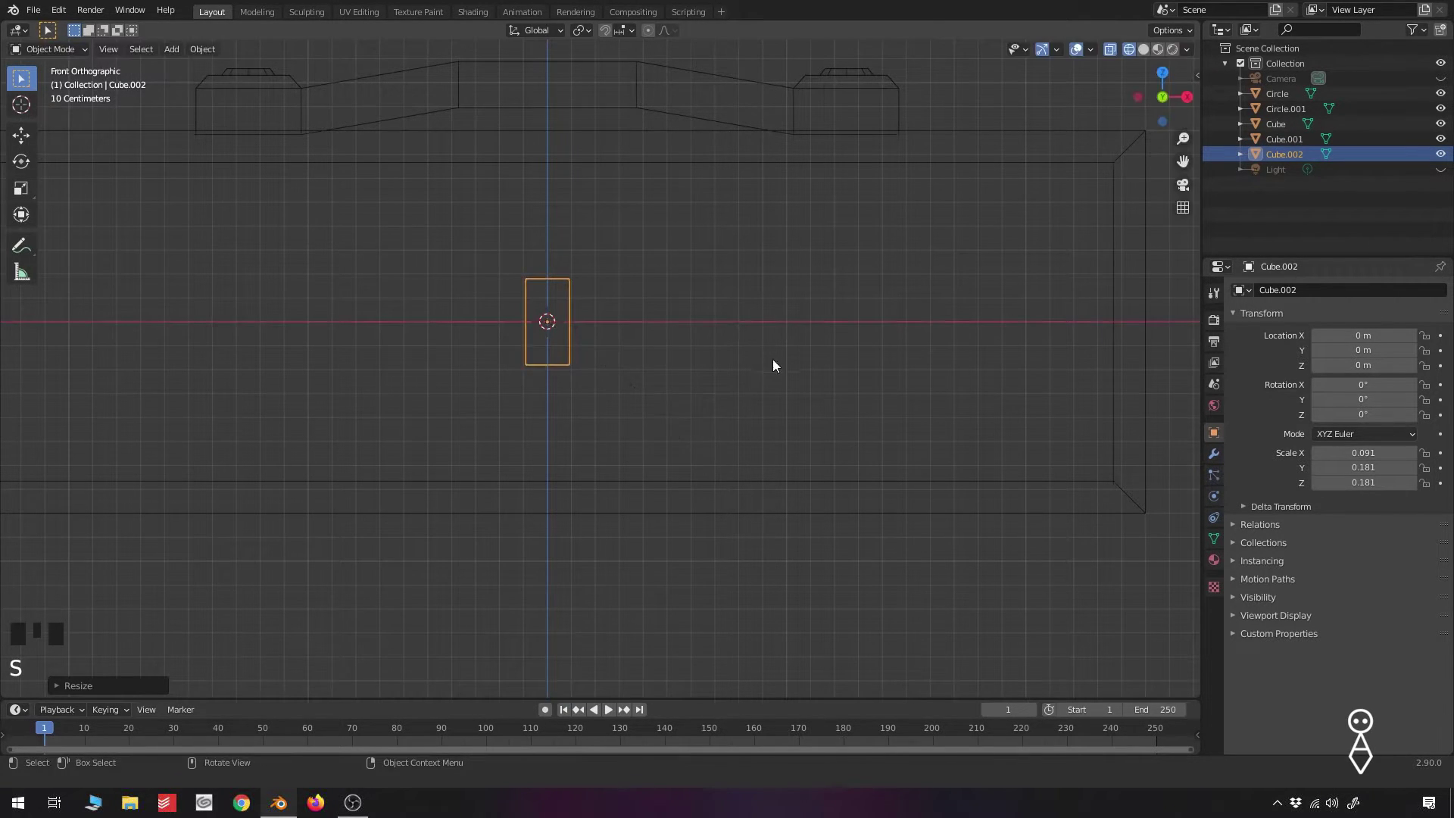
Move the small block along Y to about -1.233 m and thin it to a Y scale of about 0.035
middle_click_drag(770, 377, 684, 414)
key("g")
key("y")
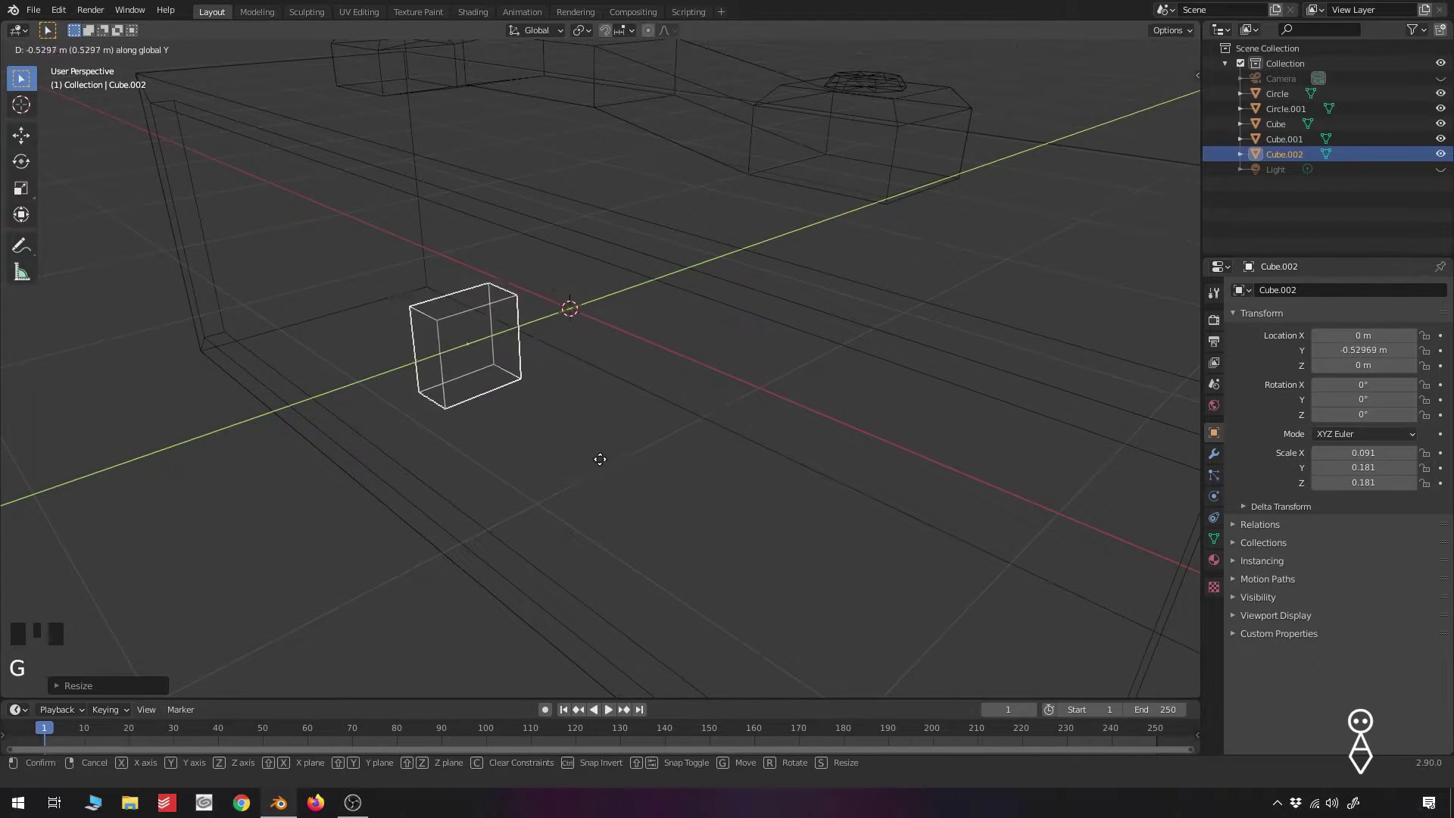
left_click(433, 520)
key("s")
key("y")
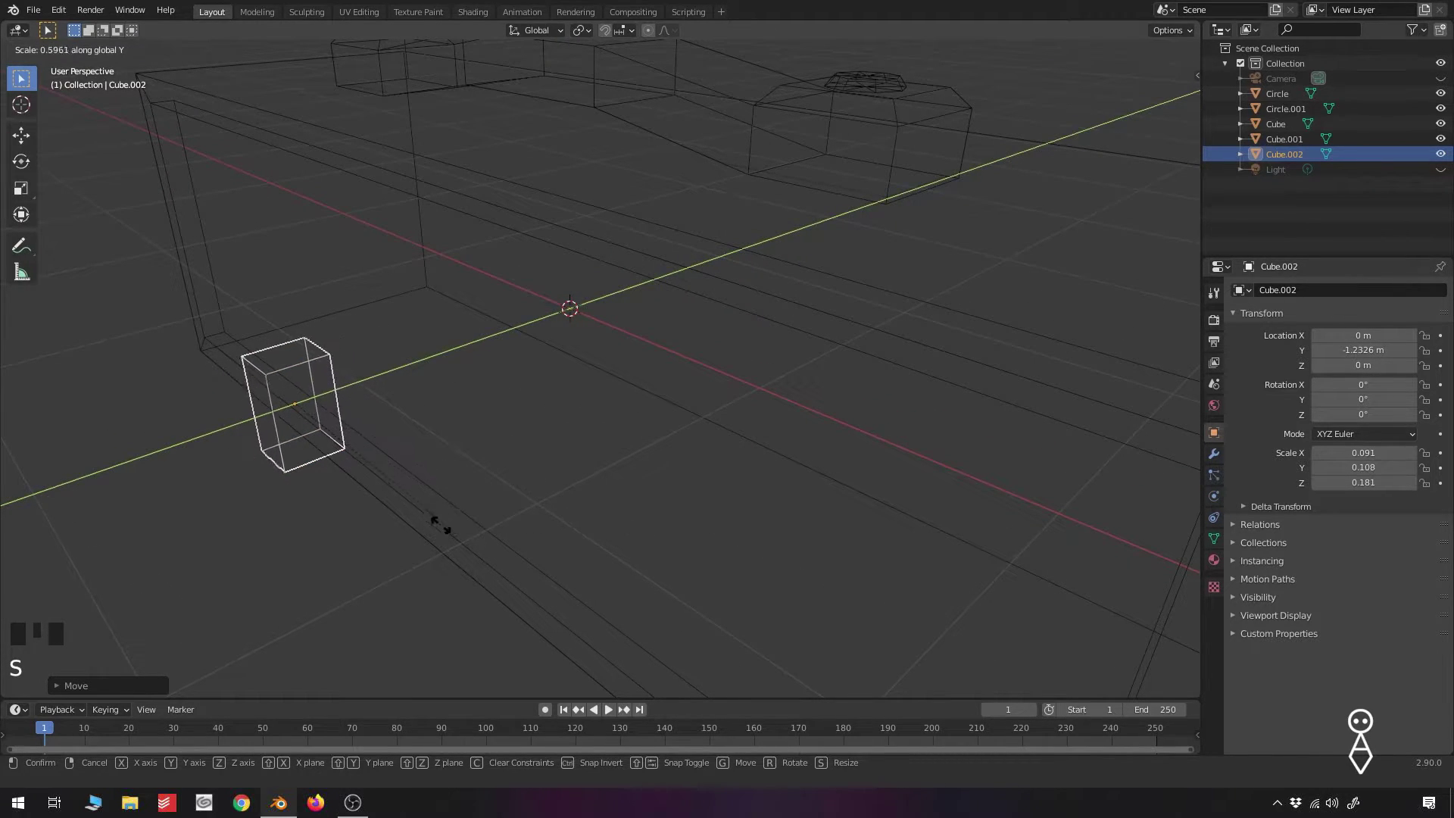
left_click(274, 461)
In front view, move the thin block to the panel's lower-left corner at about X -2.16 m, Z -0.34 m
middle_click_drag(274, 460, 659, 427, "shift")
scroll(559, 402, "up", 2)
scroll(659, 427, "up", 1)
key("KP_1")
scroll(744, 382, "down", 6)
scroll(742, 388, "up", 1)
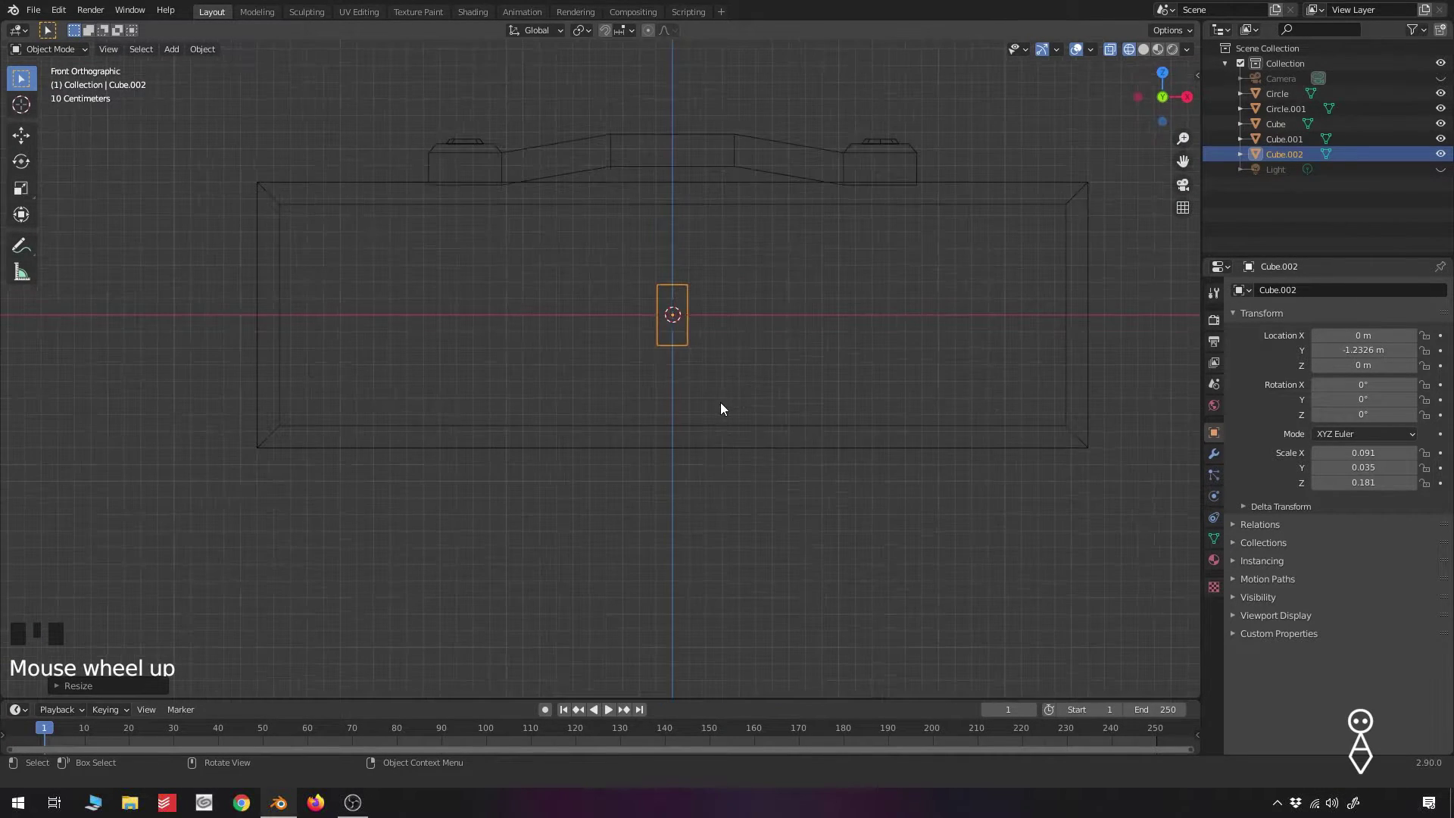
key("g")
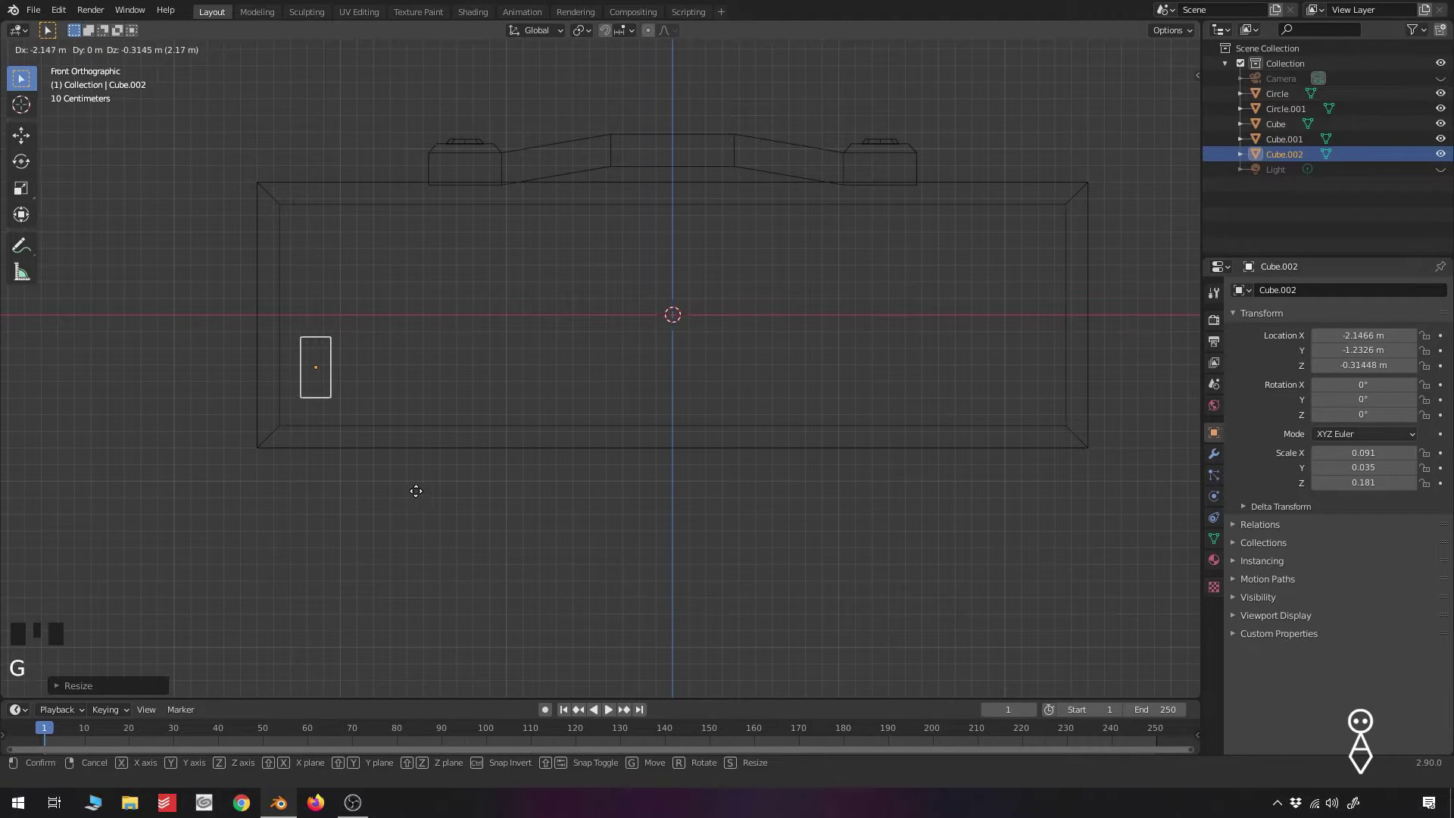
left_click(413, 496)
Enlarge the thin block about 1.3 times and shift it slightly right and down to about X -2.13 m
key("s")
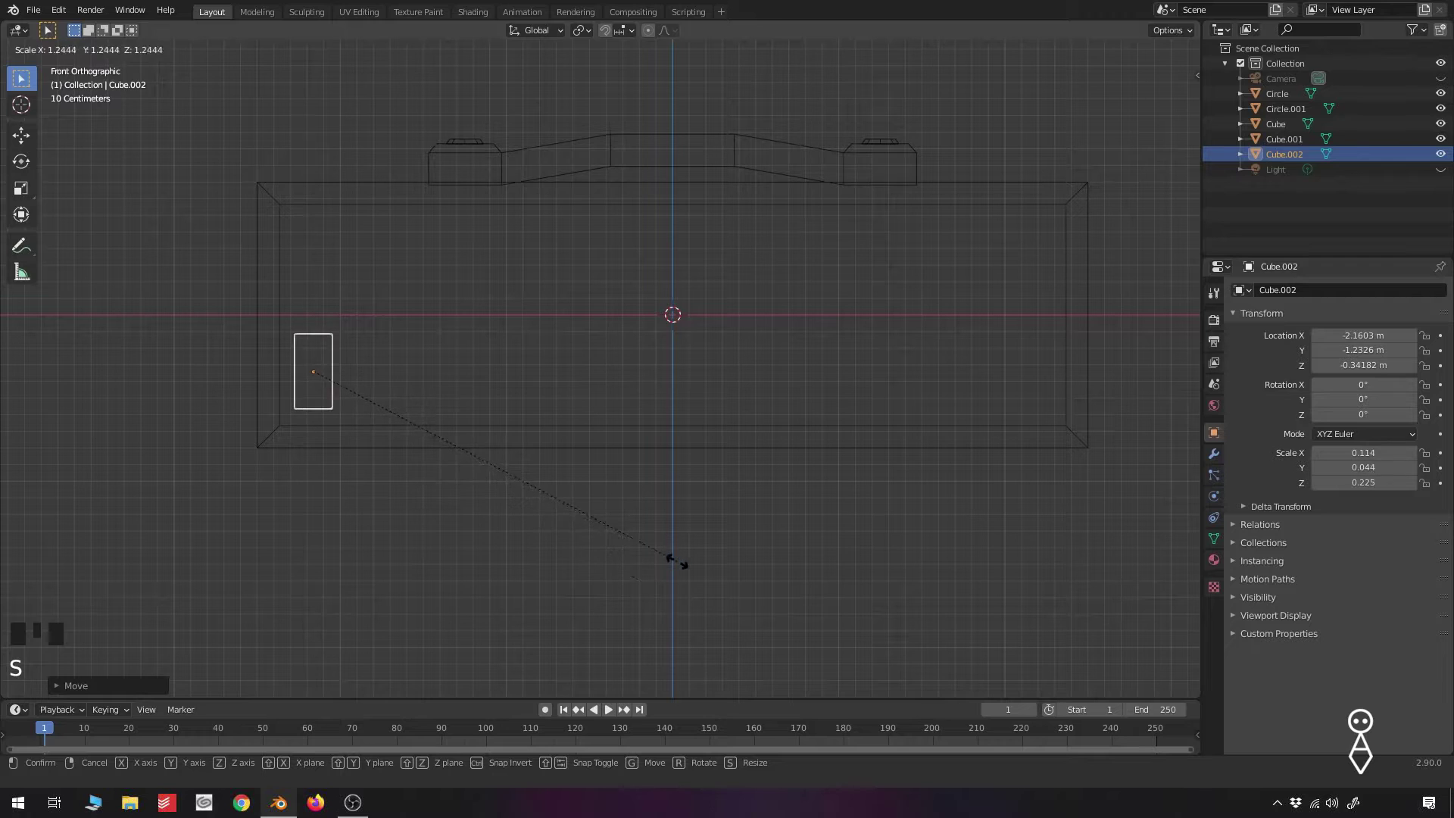
left_click(703, 563)
key("g")
left_click(709, 565)
Raise the thin block slightly to about Z -0.348 m and fine-tune its scale to about 0.123 × 0.047 × 0.243
scroll(311, 447, "up", 3)
middle_click_drag(312, 448, 722, 470, "shift")
key("g")
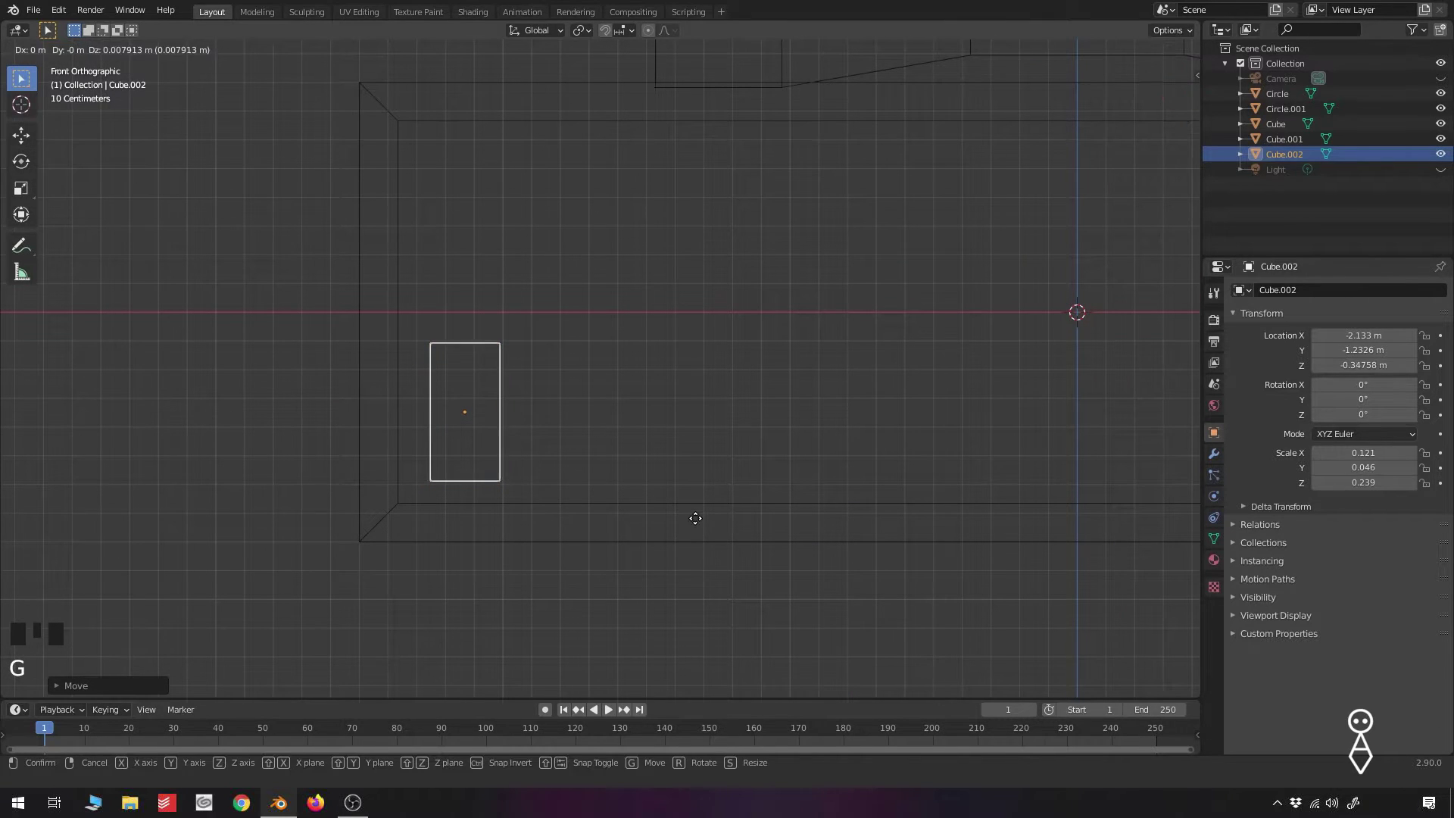
left_click(696, 519)
key("s")
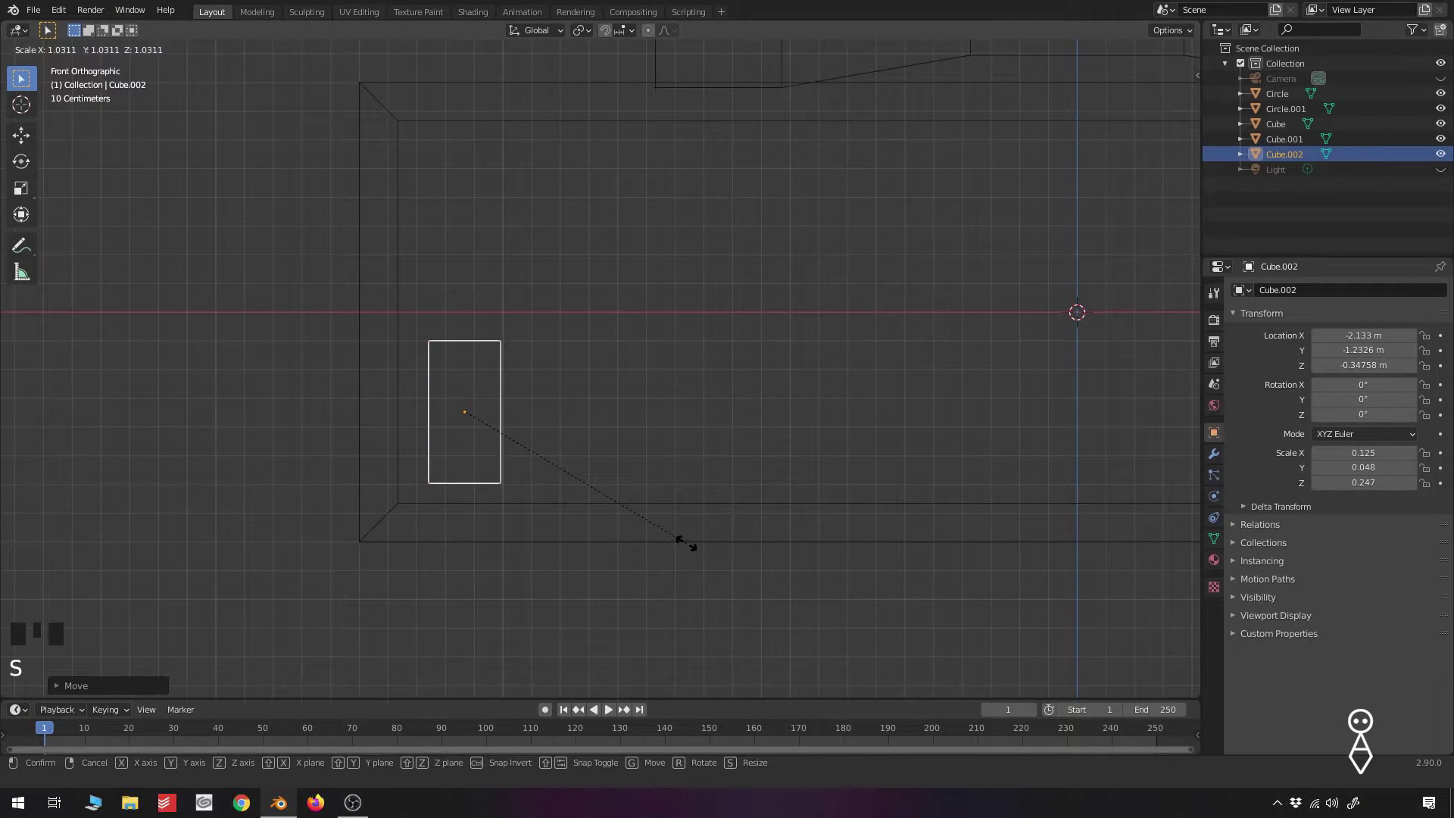
left_click(682, 540)
In right view, move the thin block along Y into the recessed front panel at about Y -0.687 m
middle_click_drag(765, 444, 659, 487)
key("KP_3")
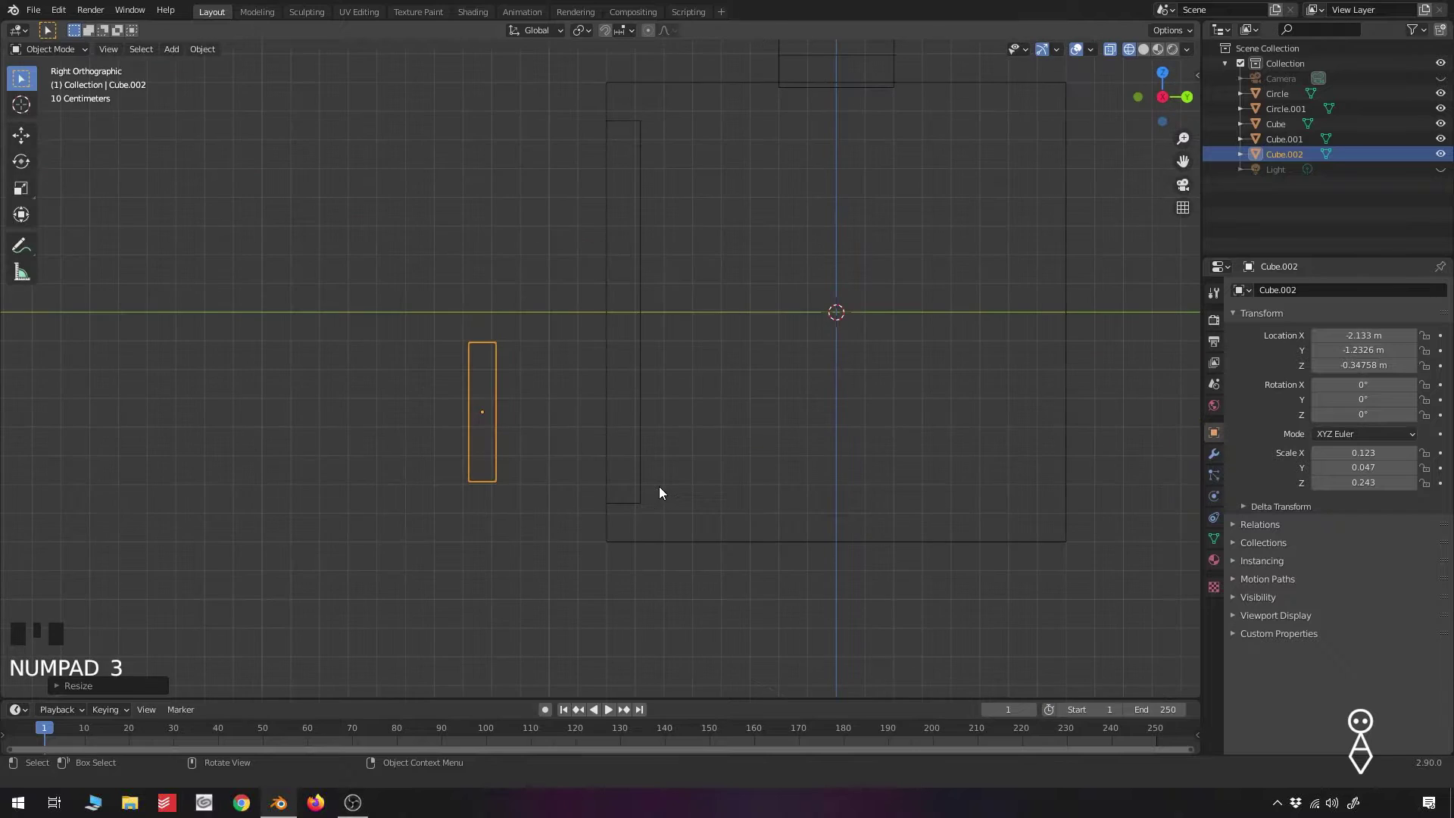
key("g")
key("y")
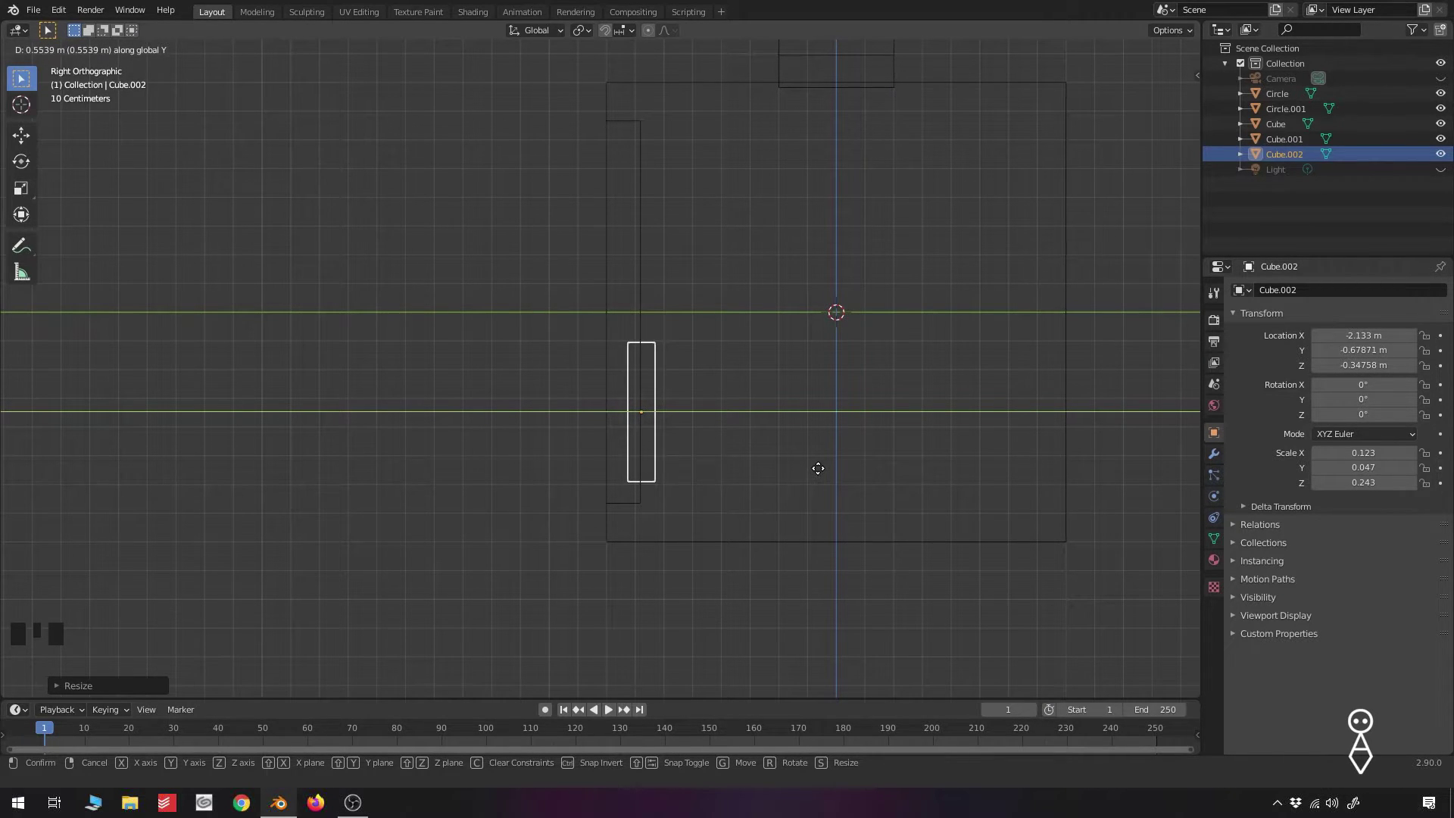
left_click(811, 471)
Show the scene in solid shading and open the thin block's mesh for editing
scroll(752, 450, "up", 6)
middle_click_drag(752, 450, 772, 475)
key("Tab")
key("z")
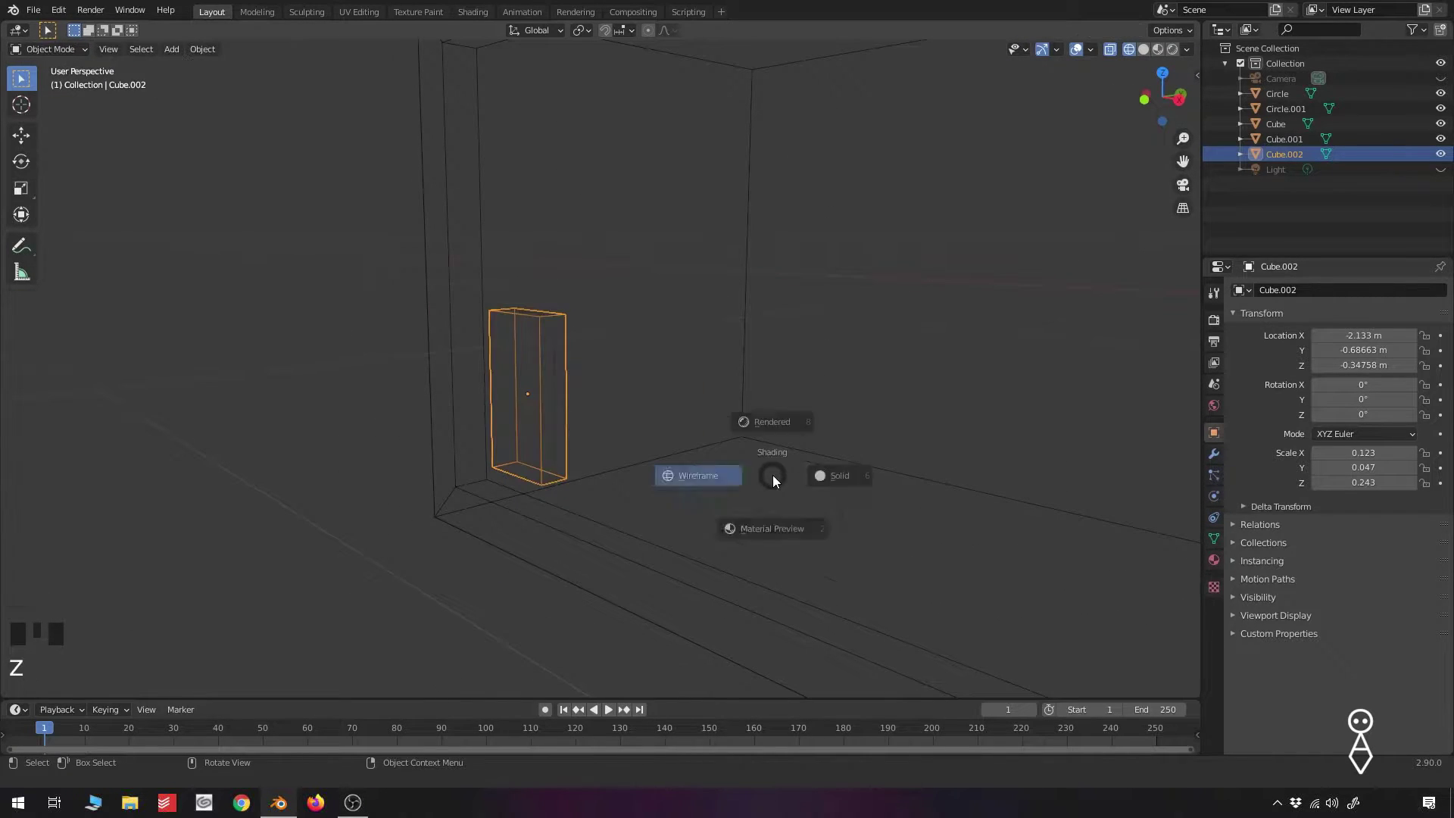
left_click(838, 470)
Undo the recent trial edits on the thin block's mesh
key("ctrl+z")
key("ctrl+z")
key("ctrl+z")
key("ctrl+z")
key("ctrl+z")
key("ctrl+z")
key("ctrl+z")
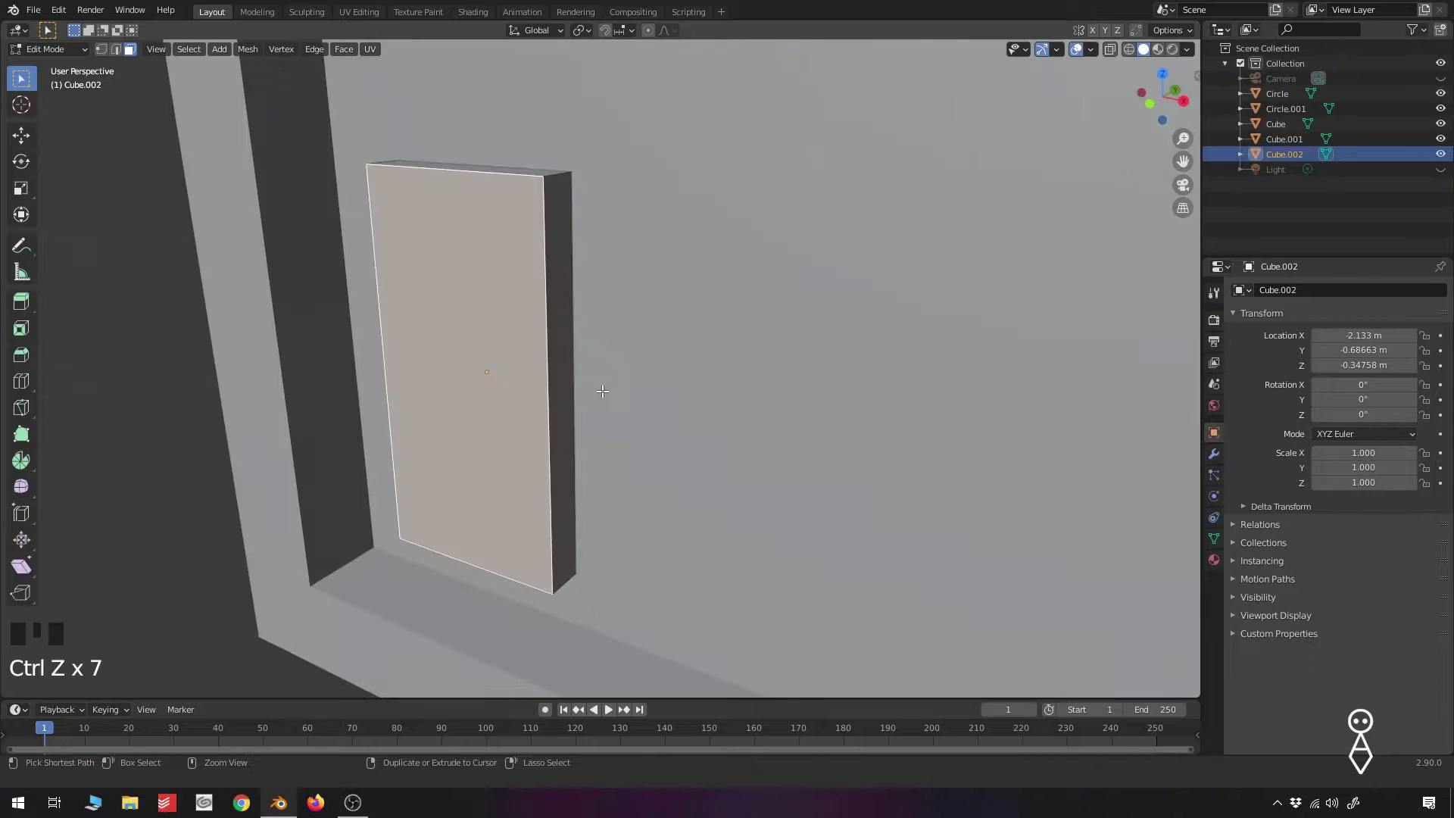
Inset the thin block's front face by about 0.037
scroll(598, 392, "down", 7)
scroll(603, 391, "down", 2)
scroll(603, 390, "up", 5)
middle_click_drag(797, 389, 691, 389, "shift")
key("i")
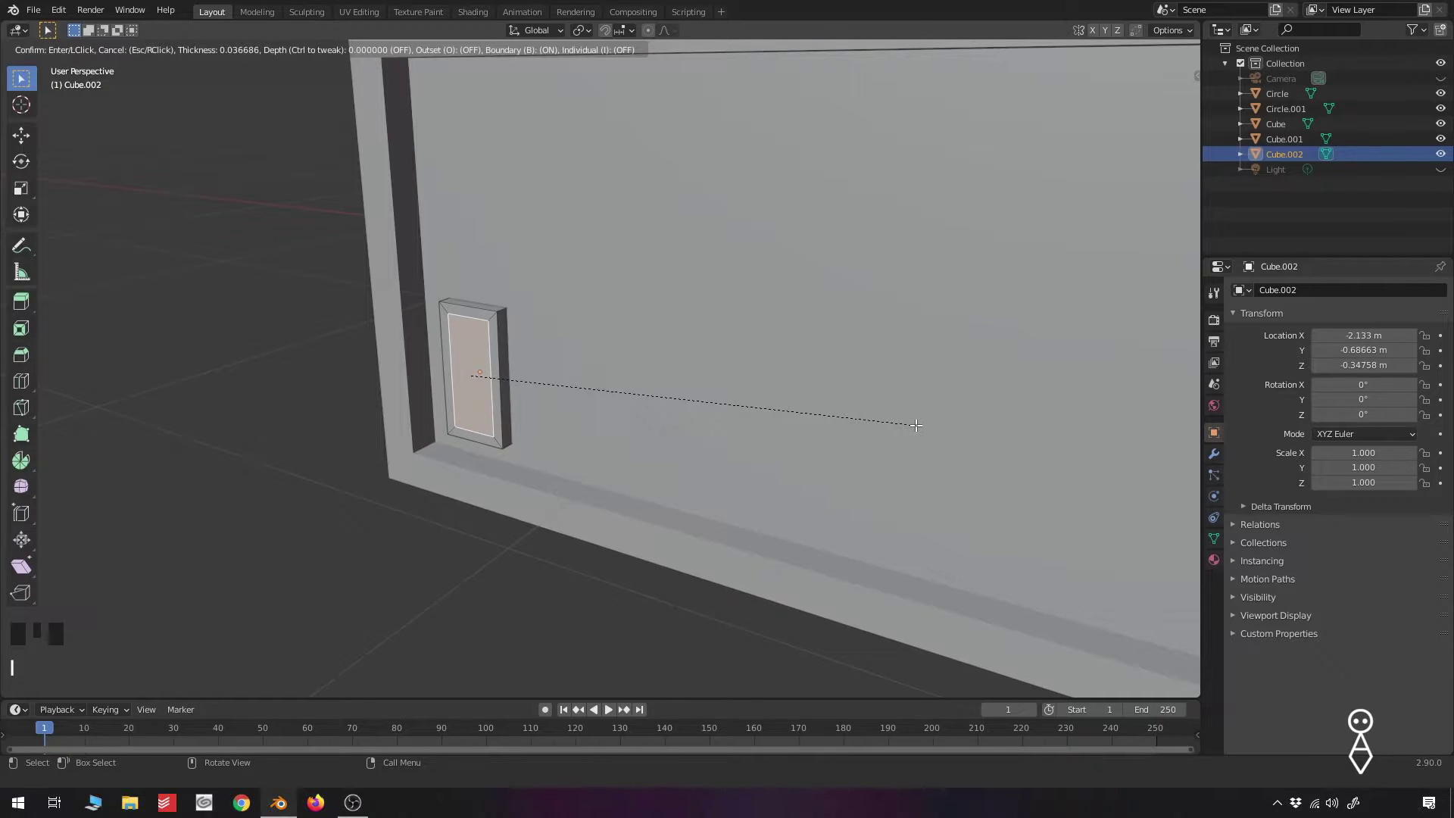
left_click(916, 424)
Extrude the inset front face outward by about 0.033 m
scroll(916, 424, "up", 4)
middle_click_drag(520, 366, 568, 398, "shift")
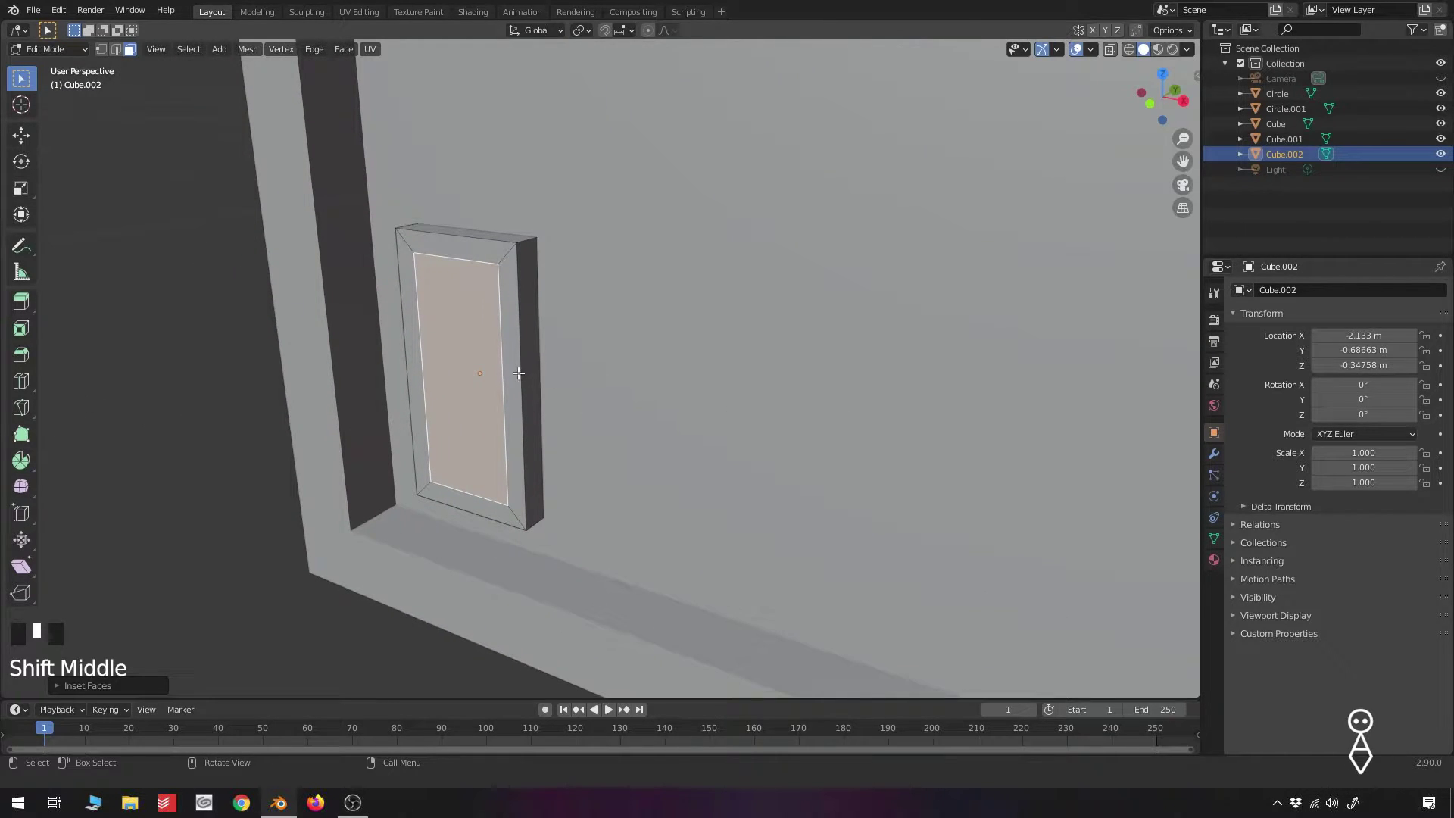
key("e")
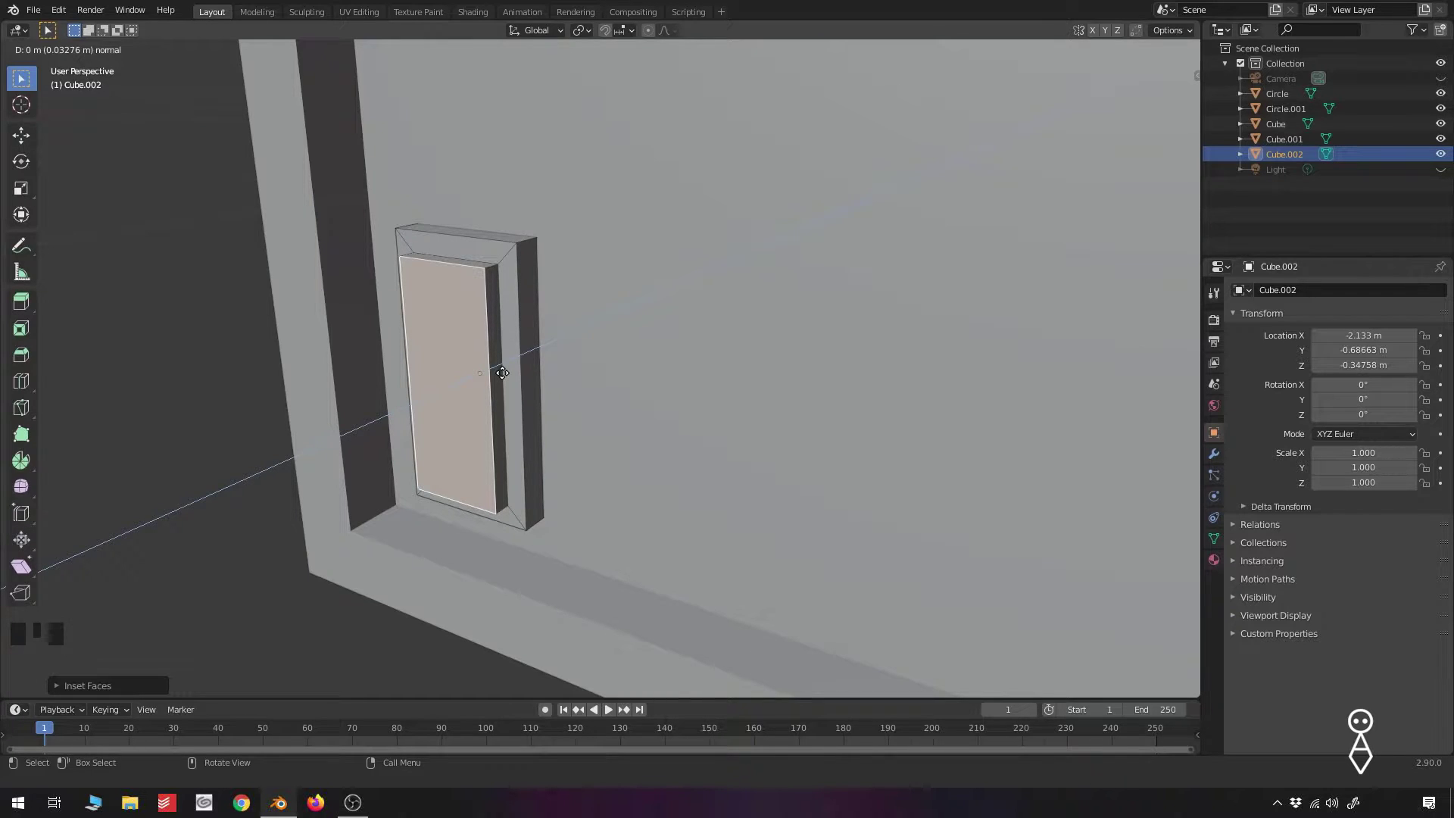
left_click(500, 373)
Add a centred horizontal loop cut across the thin block
key("ctrl+r")
left_click(423, 360)
right_click(422, 366)
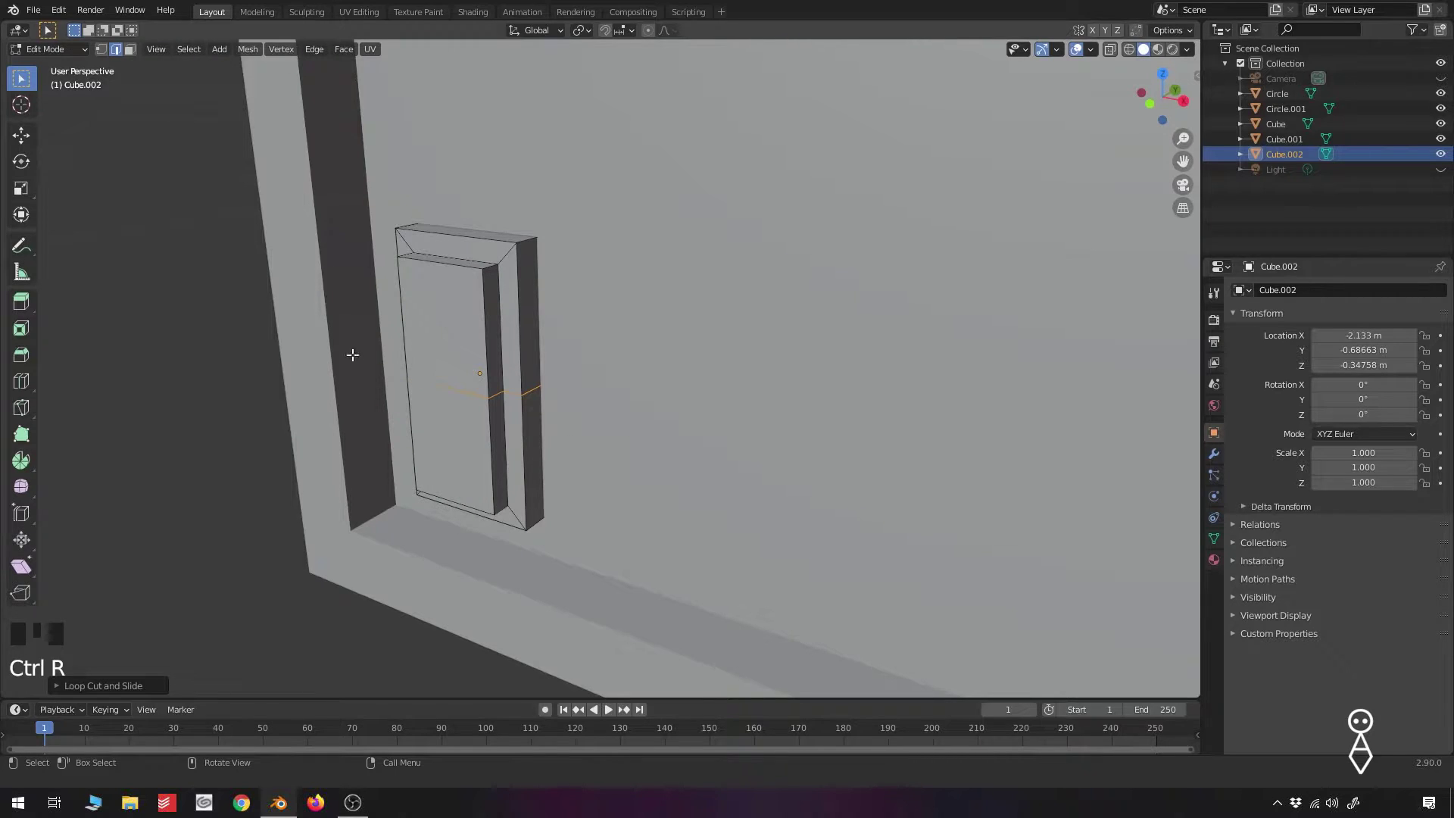
Push the middle edge of the raised front face inward along Y by about 0.037 m to form a rocker switch
left_click(477, 388)
key("a")
key("a")
key("a")
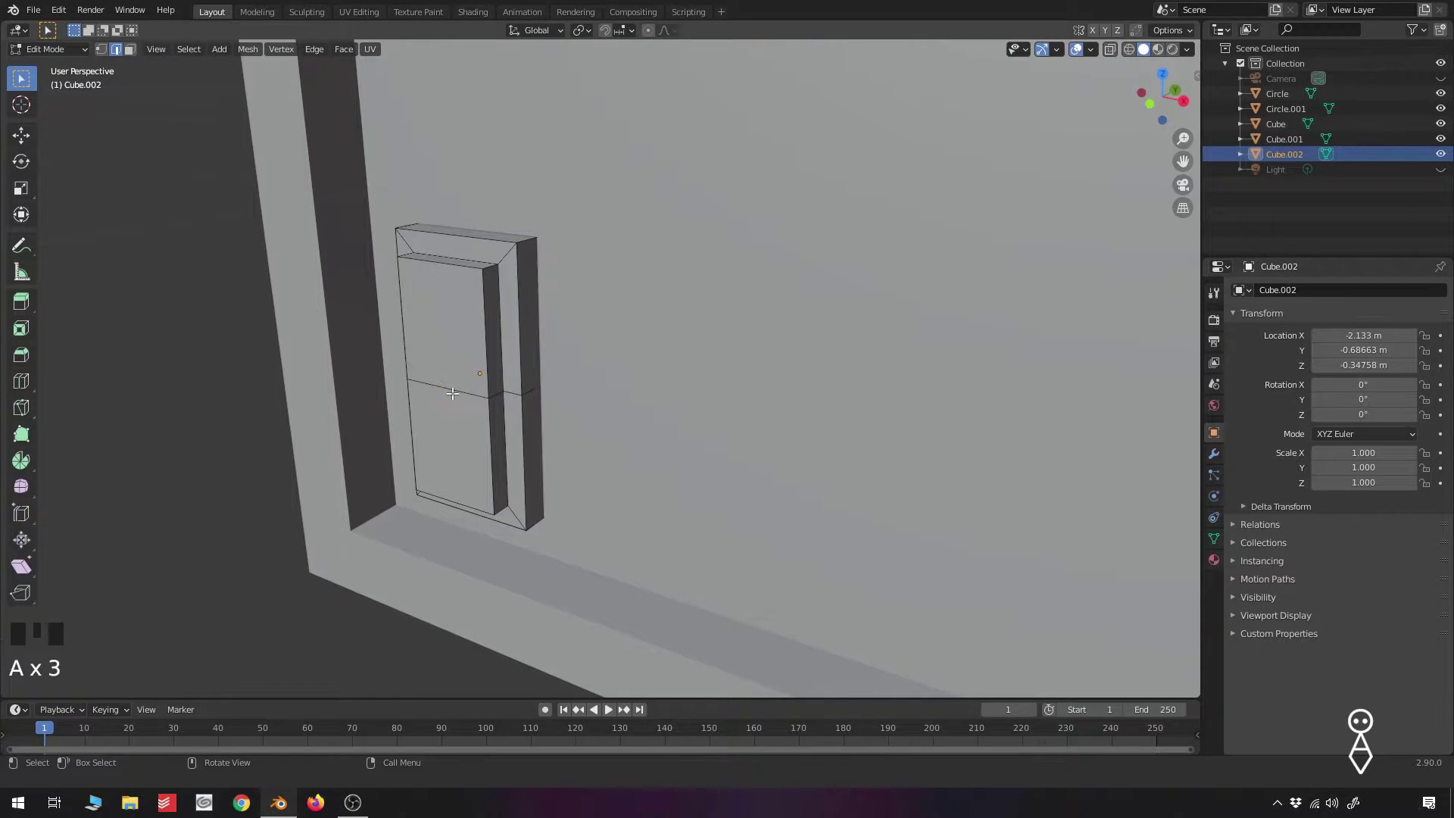
key("g")
key("y")
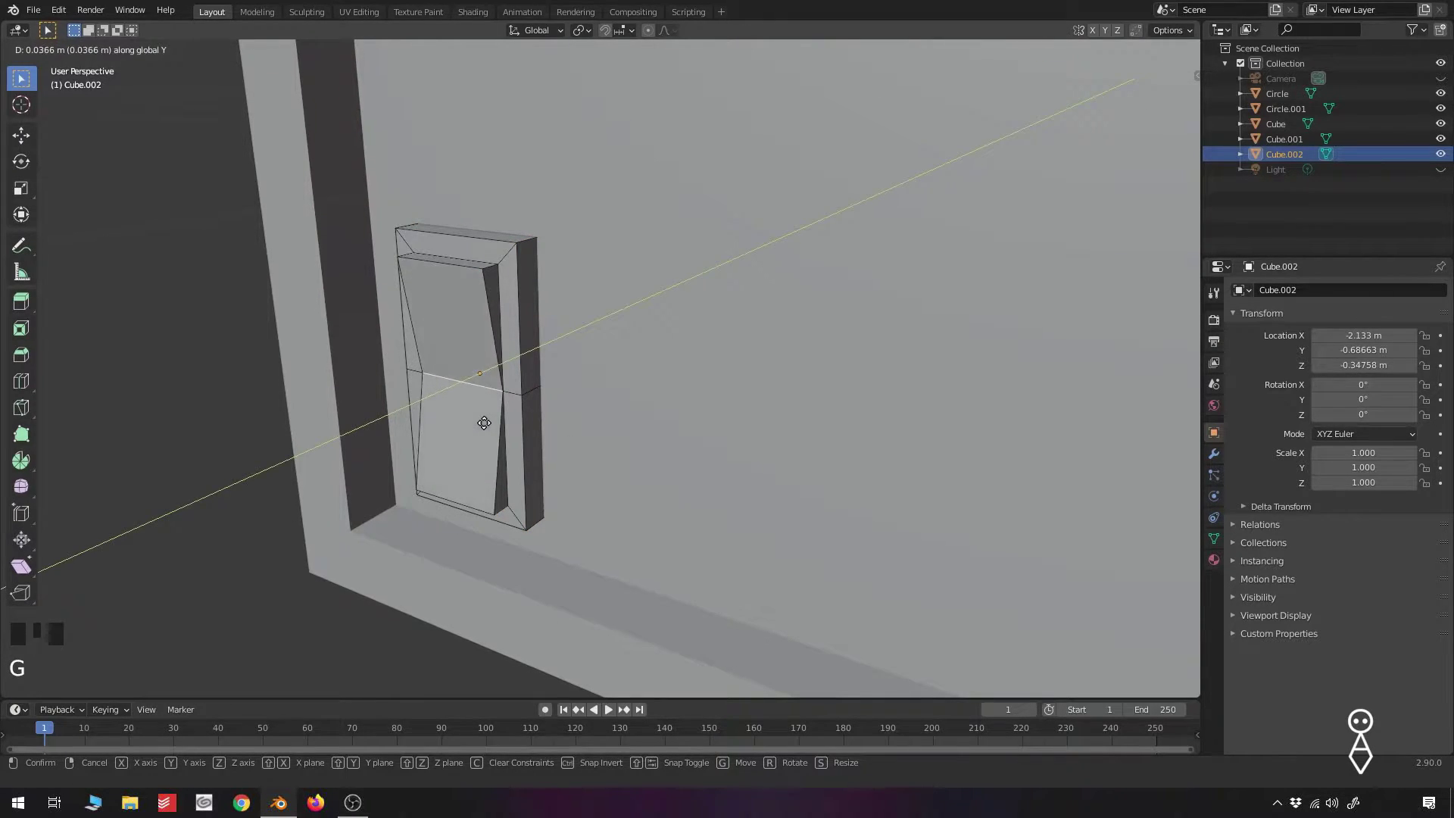
left_click(486, 422)
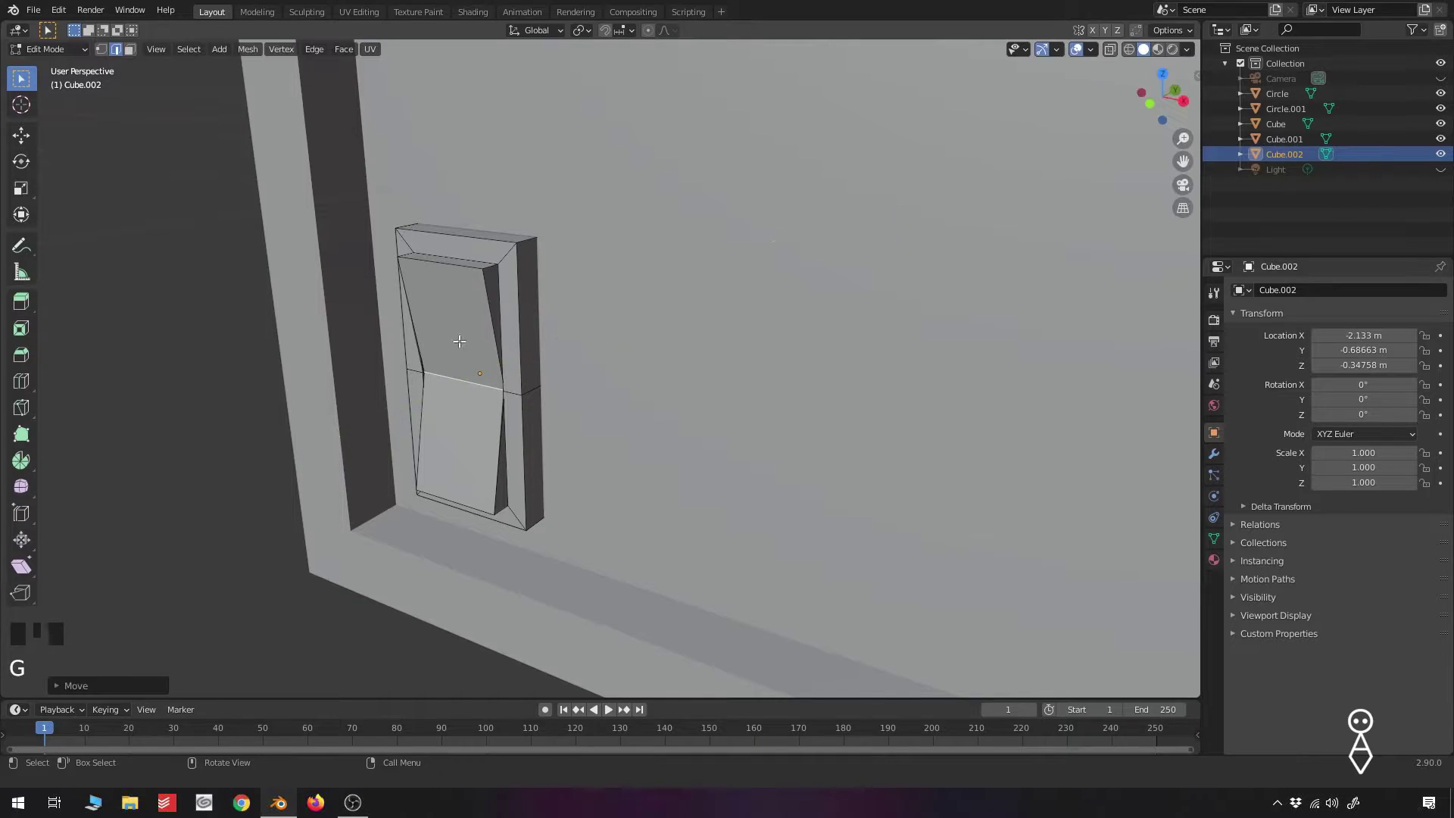
Push the top front edge of the raised switch face inward along Y by about 0.037 m
left_click(441, 264)
key("g")
key("y")
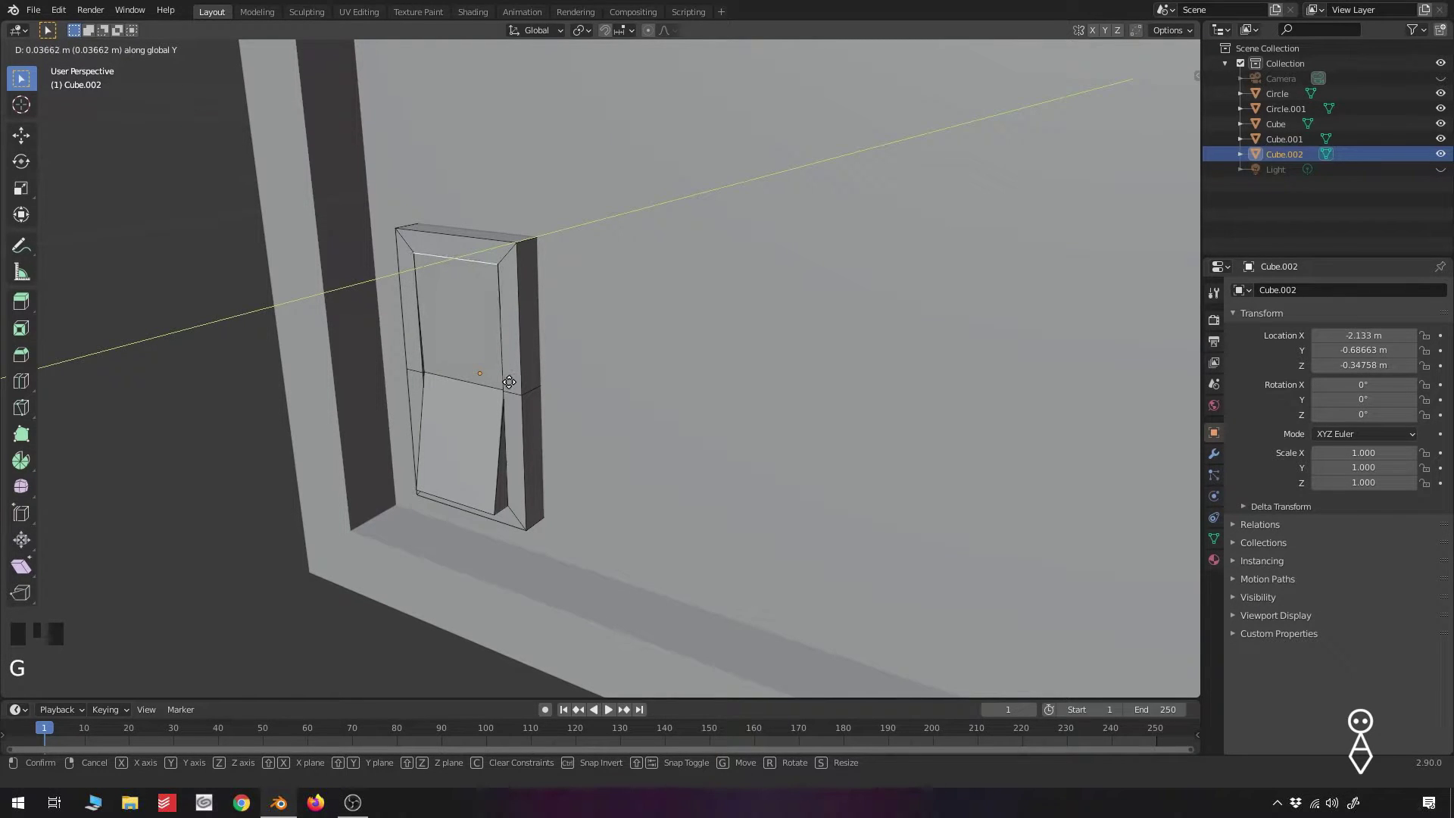
left_click(514, 383)
middle_click_drag(486, 431, 499, 396)
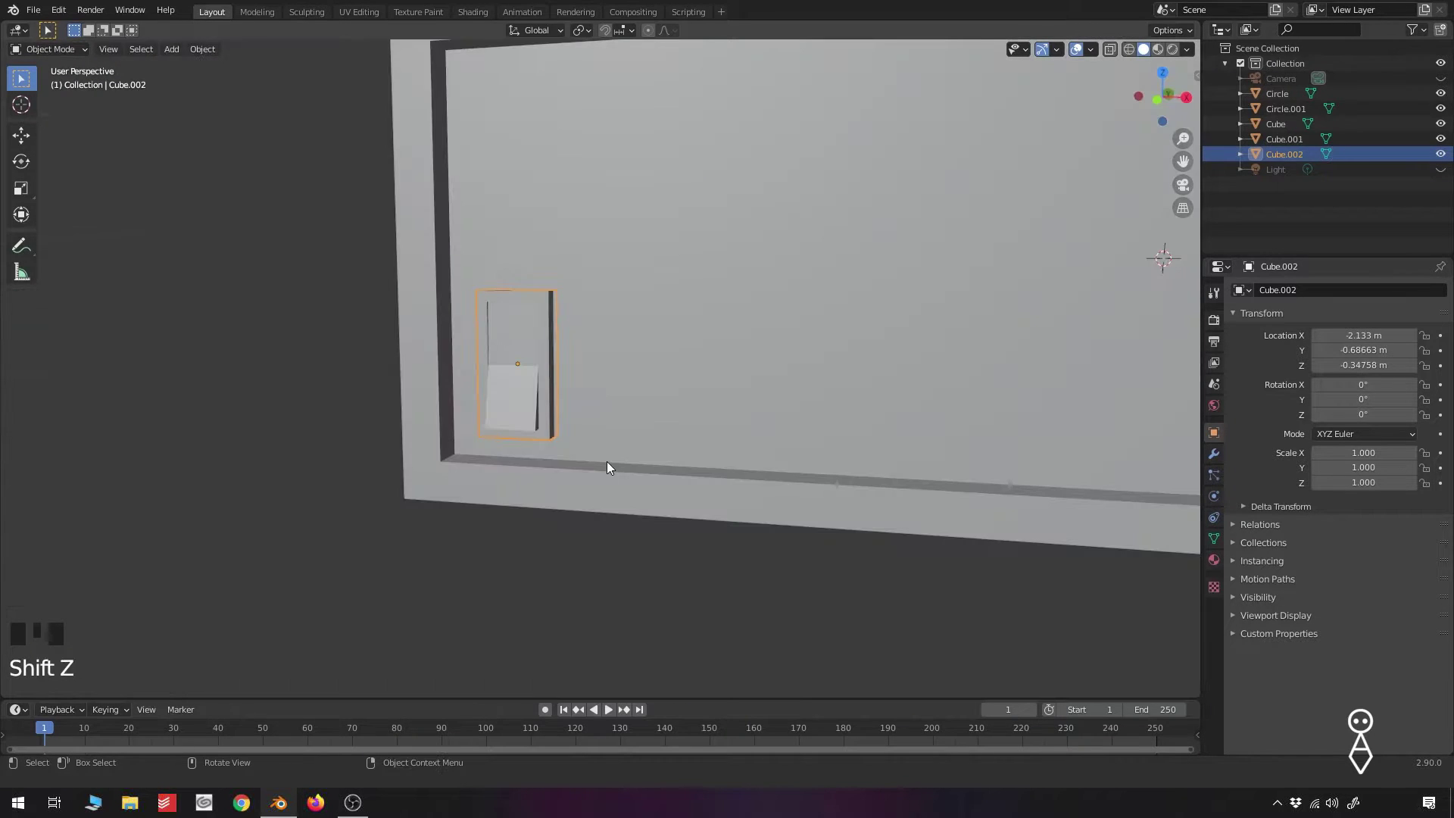
Duplicate the switch and place the copy along X at about -1.654 m
key("shift+d")
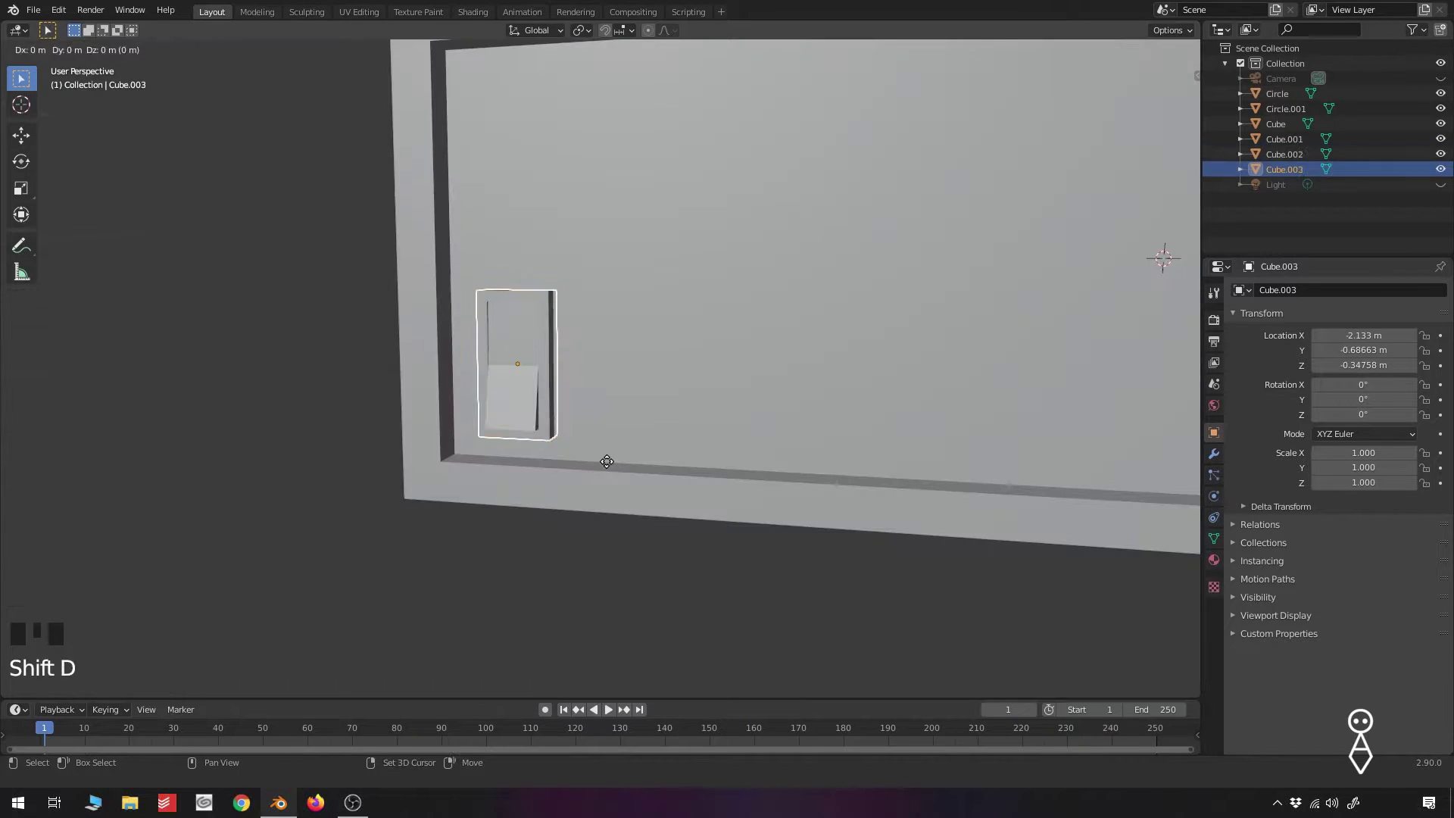
key("x")
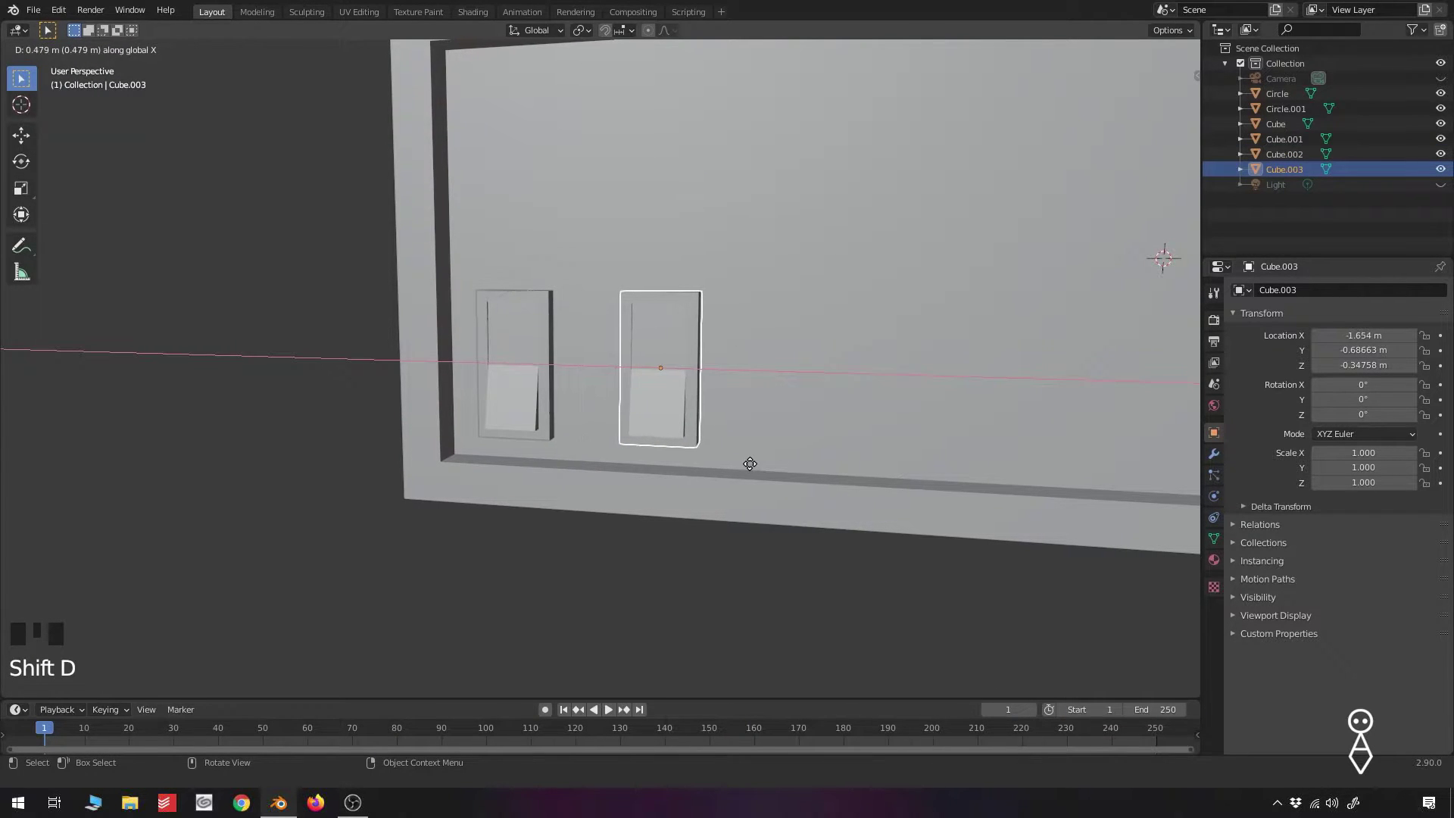
left_click(750, 465)
In front wireframe view, move the duplicate switch closer to the original at about X -1.761 m
key("KP_1")
key("z")
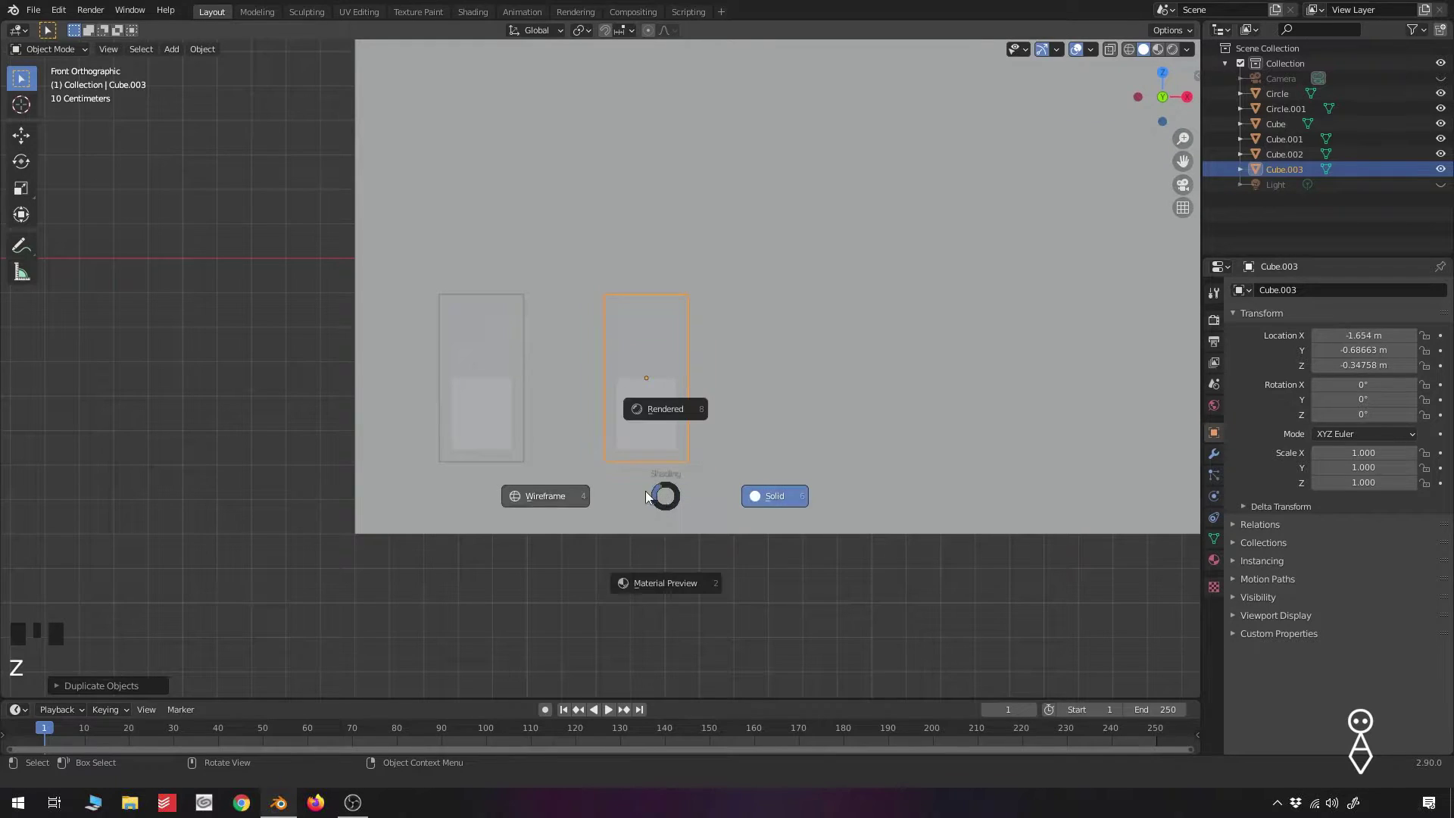
left_click(556, 490)
scroll(869, 485, "up", 3)
key("g")
key("x")
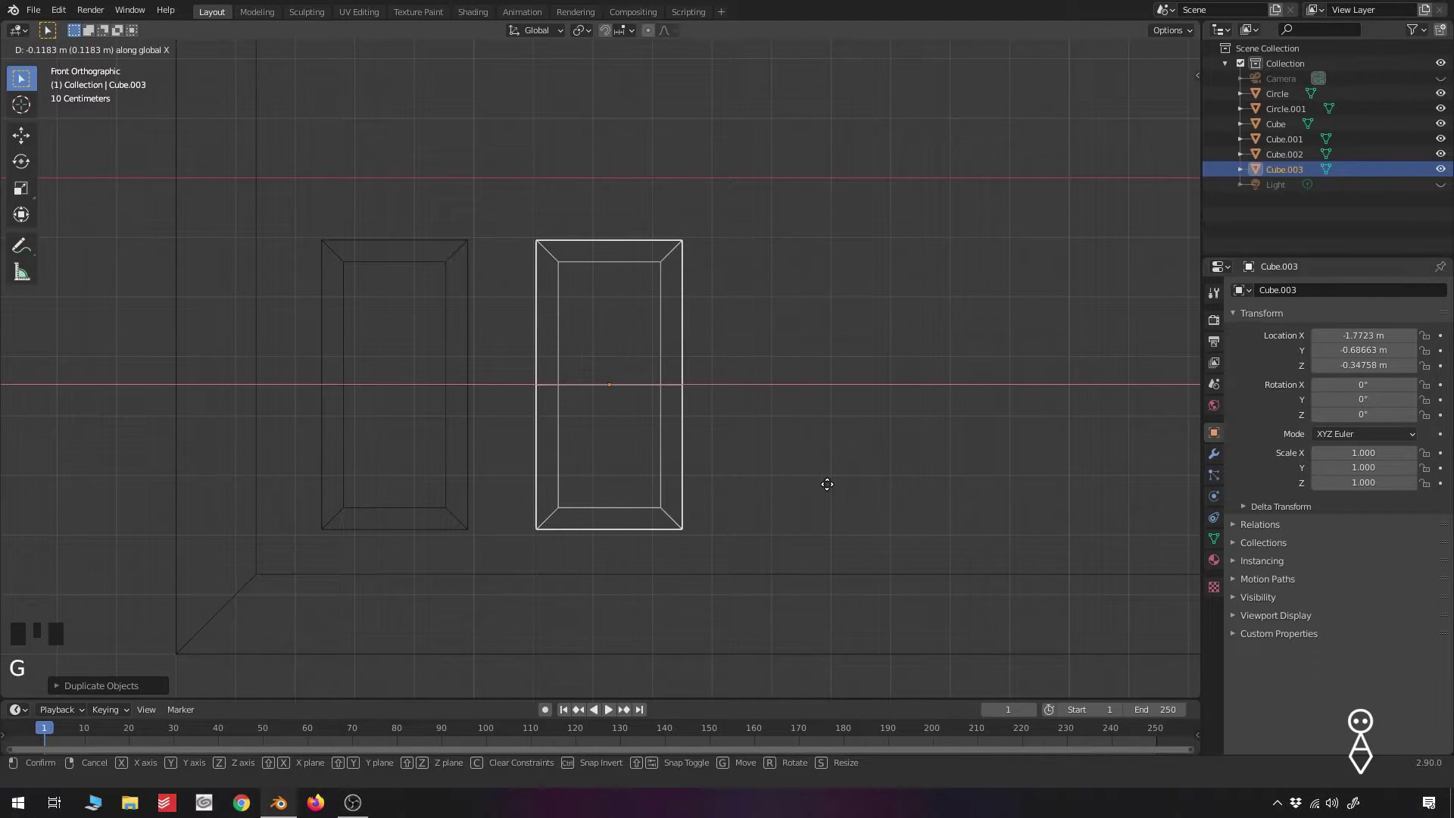
left_click(833, 484)
In solid shading, move both switches together along Y by about 0.019 m to about Y -0.668 m
scroll(705, 472, "down", 3)
key("Tab")
mouse_move(704, 467)
middle_mouse_down()
mouse_move(772, 451)
mouse_move(782, 492)
middle_mouse_up()
key("Tab")
key("z")
left_click(868, 461)
left_click(636, 290)
left_click(661, 300, "shift")
key("g")
key("y")
left_click(742, 453)
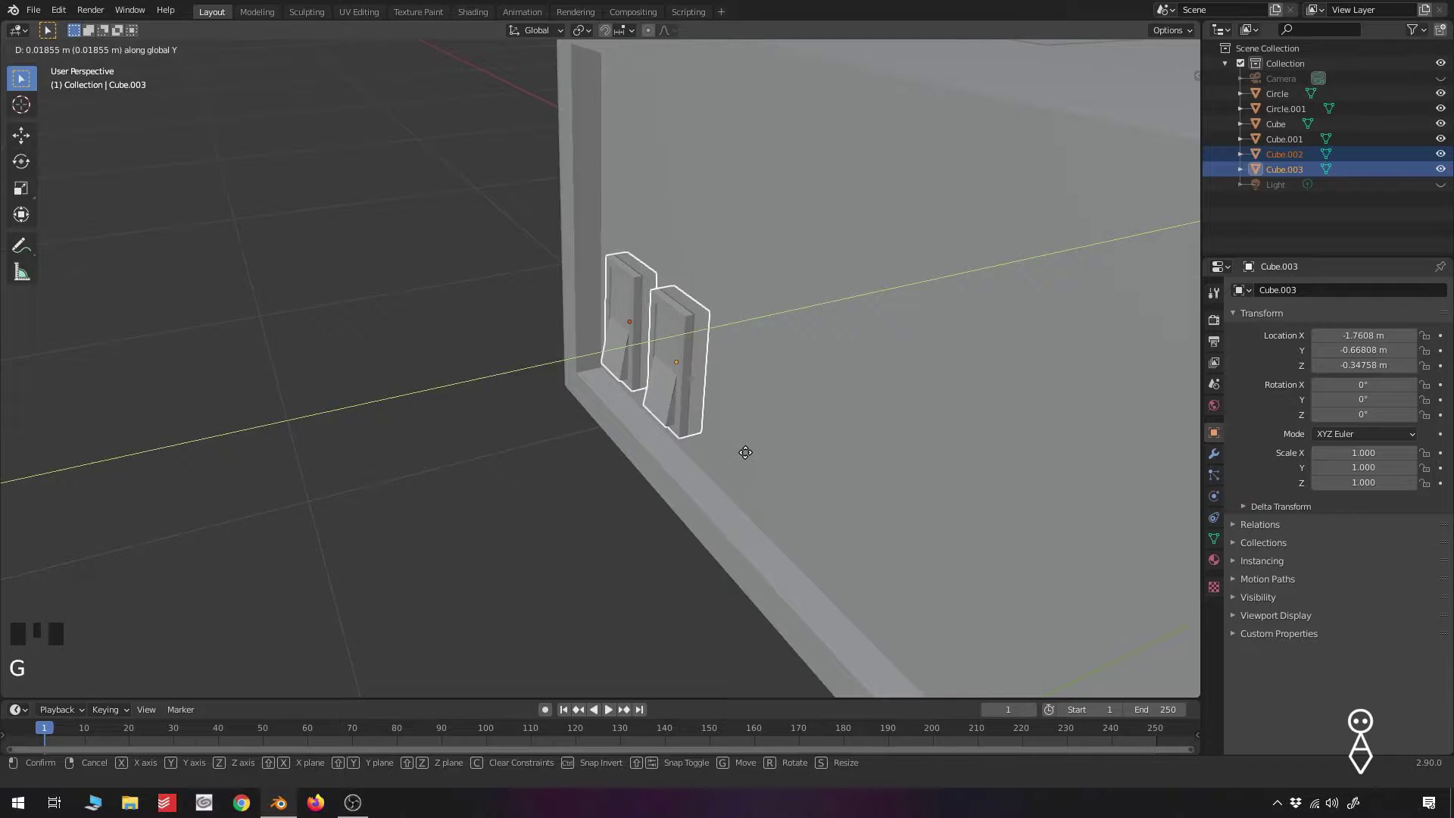
In front view, duplicate the left handle bolt and place the copy above the box's upper-left corner at about X -2.275 m, Z 1.371 m
key("KP_1")
middle_click_drag(672, 357, 577, 461, "shift")
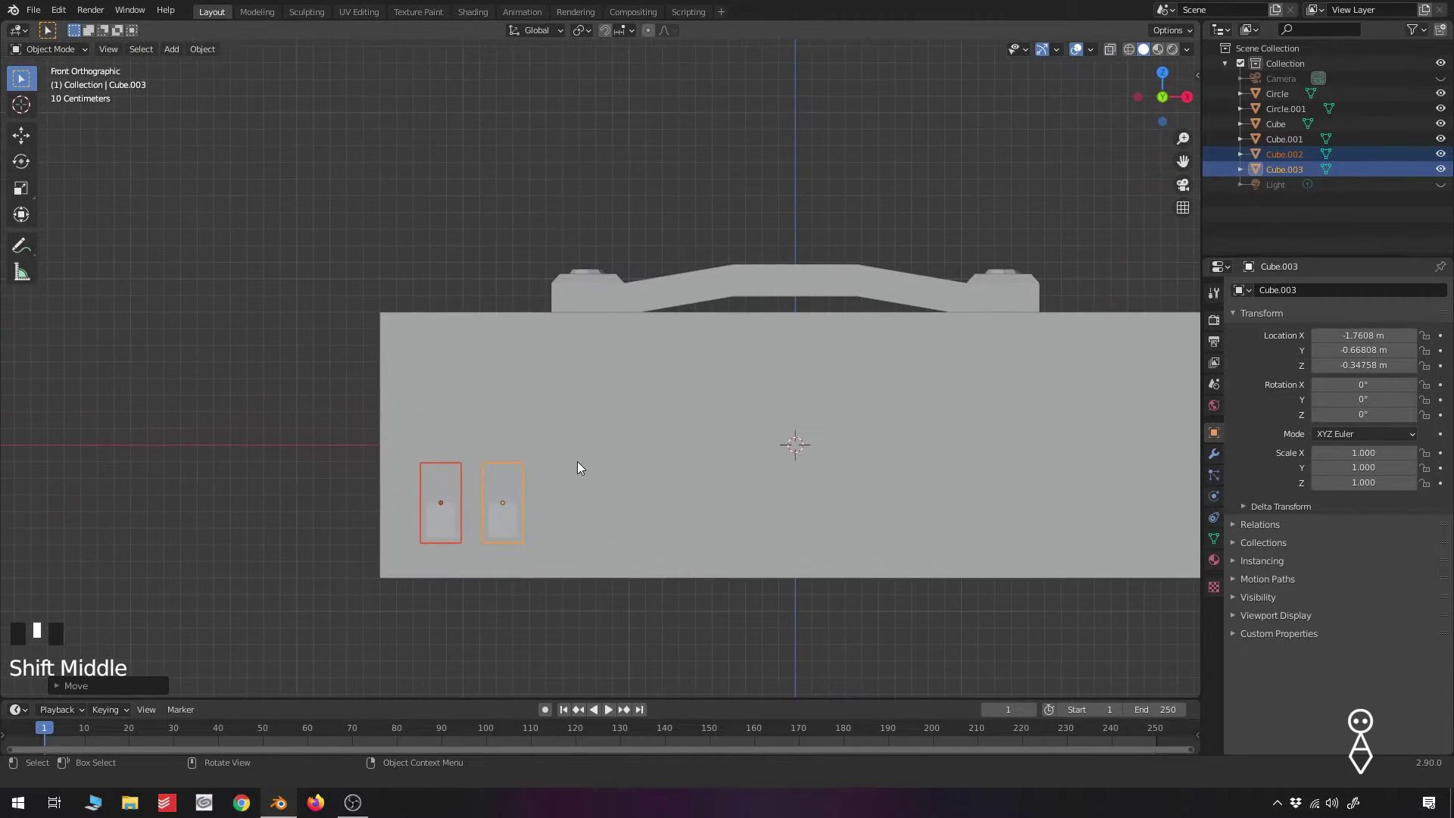
left_click(590, 291)
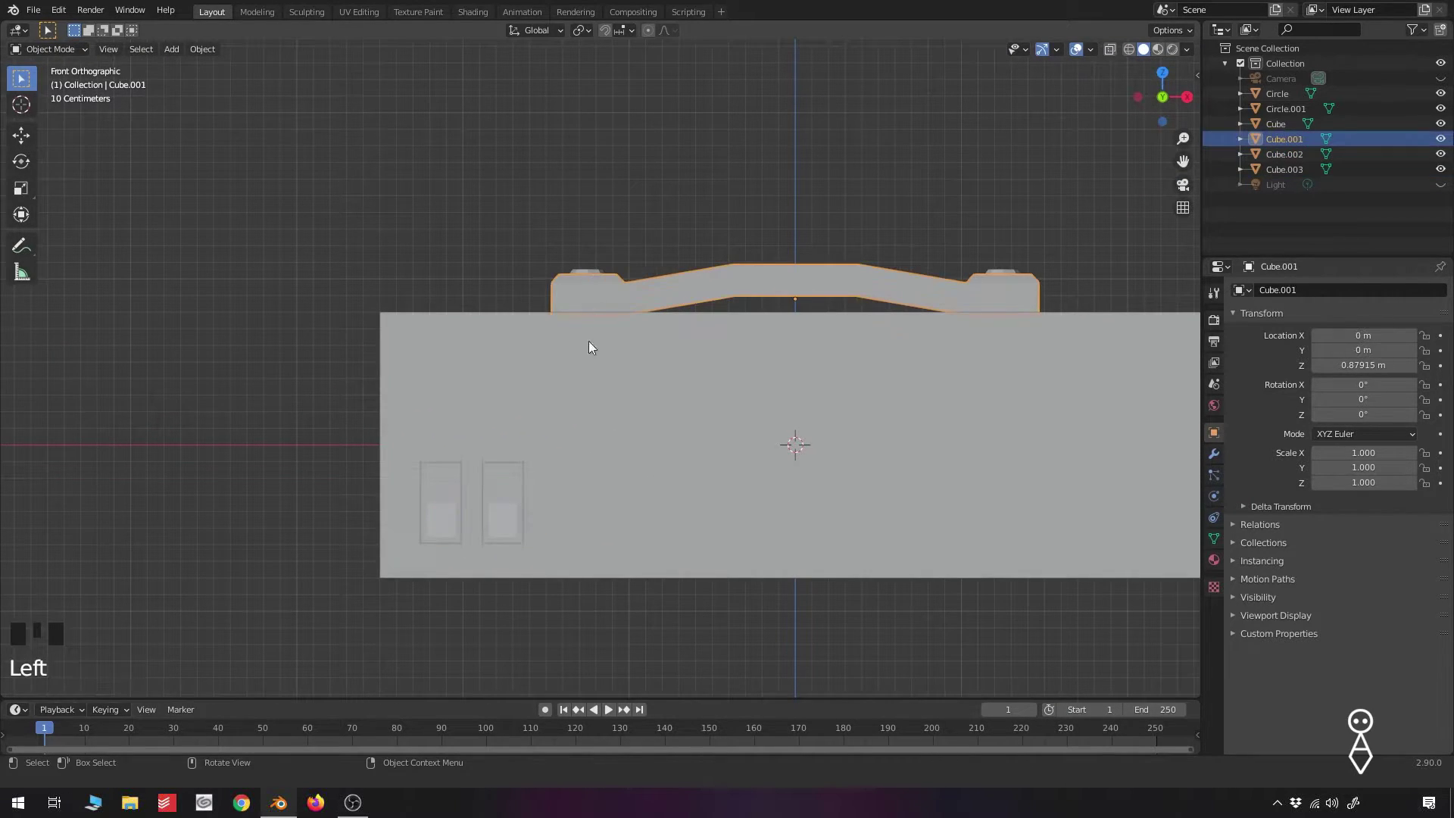
left_click(593, 274)
key("shift+d")
left_click(470, 406)
Rotate the duplicated bolt 90° about the X axis
key("r")
key("x")
key("9")
key("0")
key("Return")
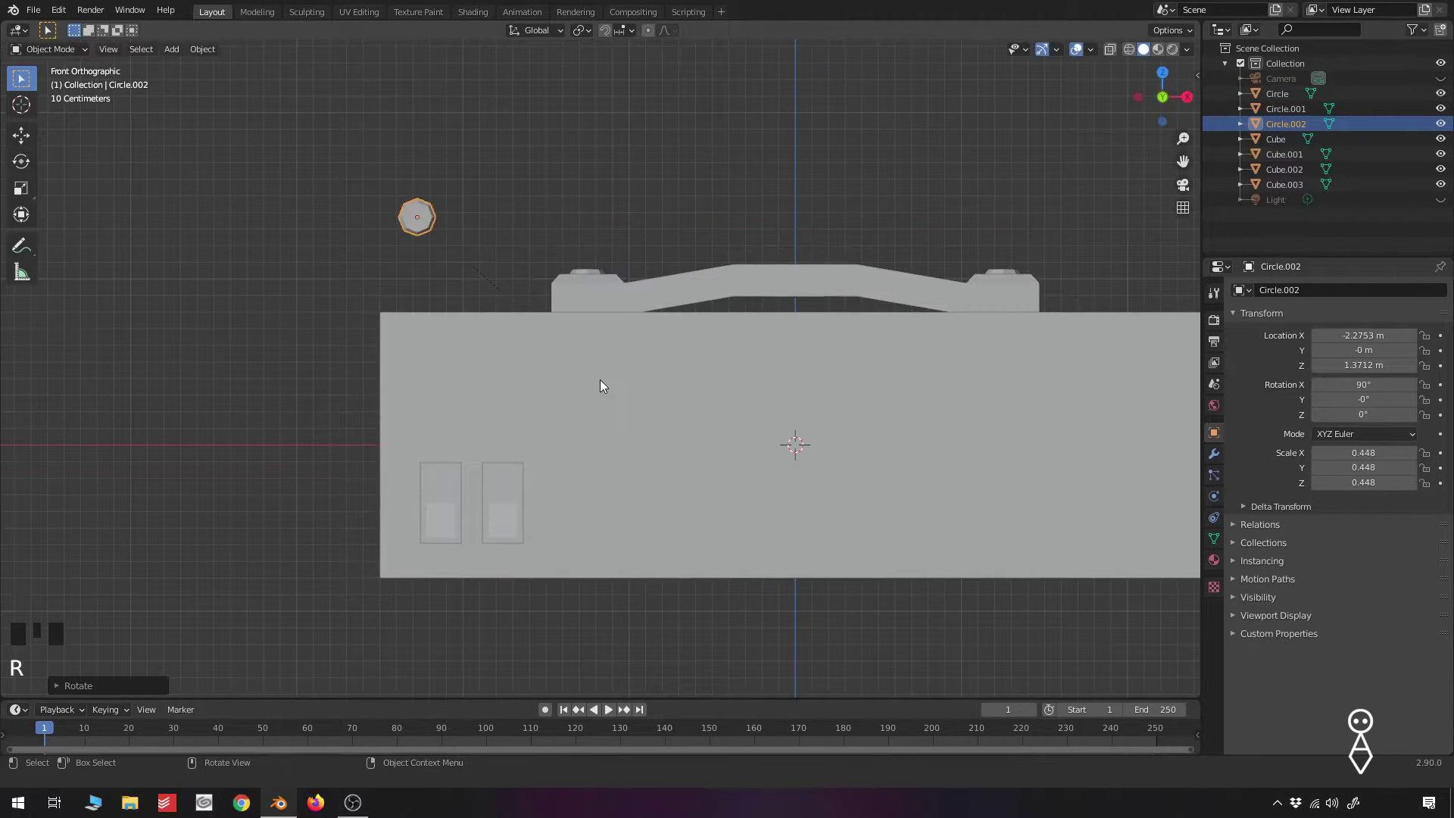
Show the scene in wireframe from the right view
key("KP_3")
key("z")
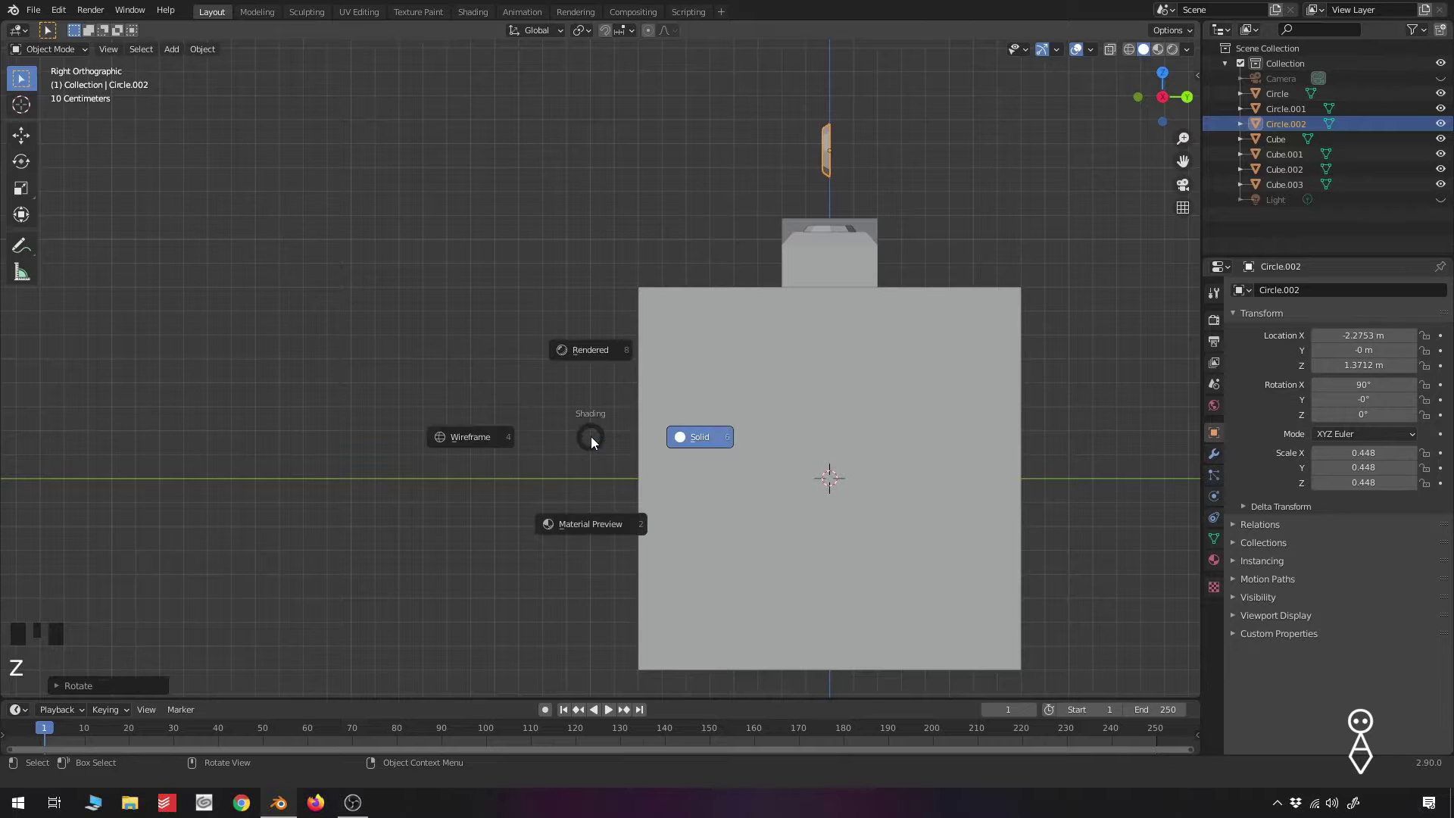
key("g")
key("x")
right_click(785, 434)
Move the bolt copy to the front of the box at about Y -0.76 m, Z 0.525 m
key("g")
key("y")
left_click(607, 454)
scroll(640, 379, "up", 1)
key("g")
key("z")
left_click(656, 591)
Move the bolt copy along Y against the recessed panel at about Y -0.68 m
scroll(686, 409, "up", 6)
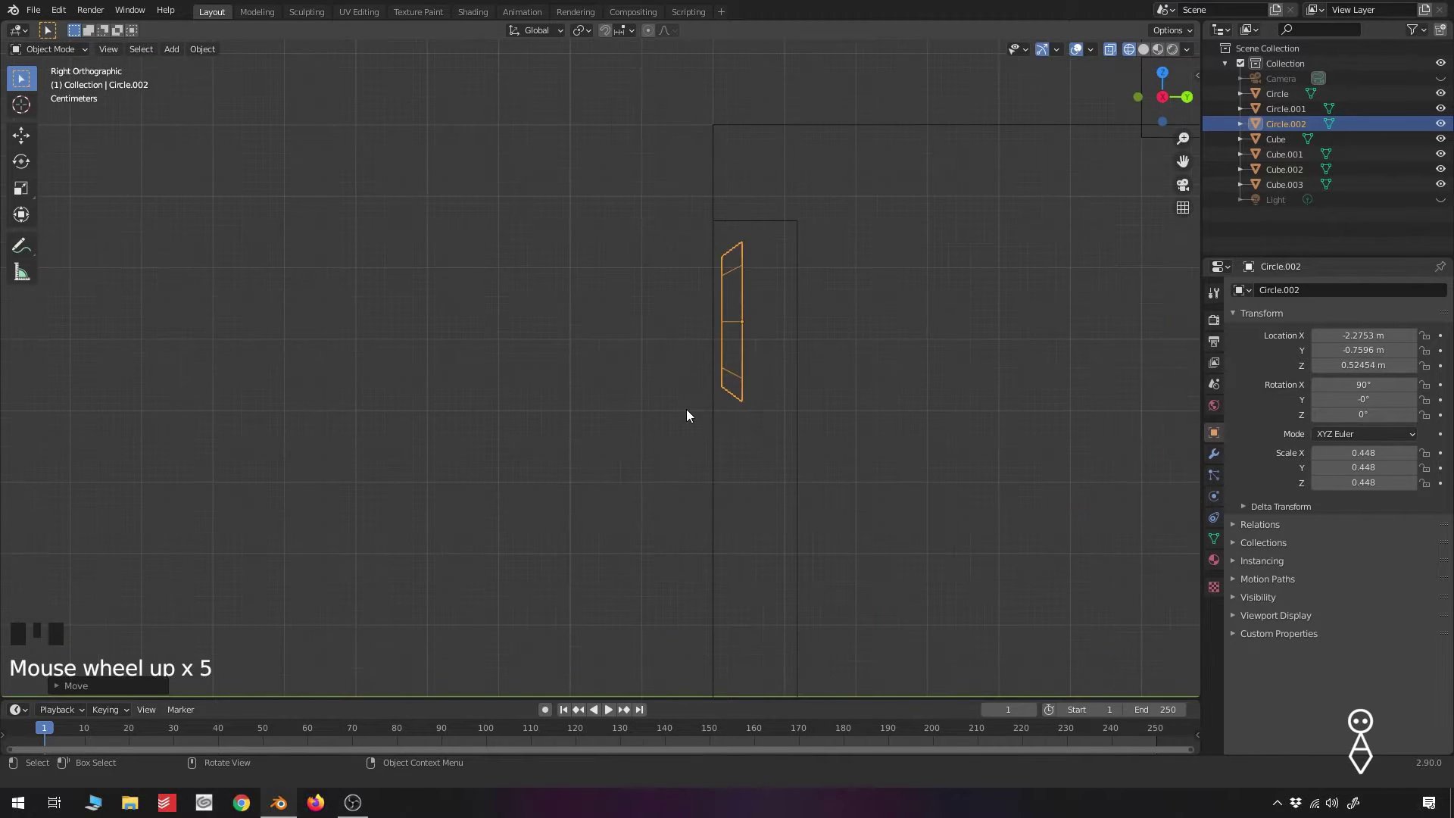
key("g")
key("x")
key("g")
key("y")
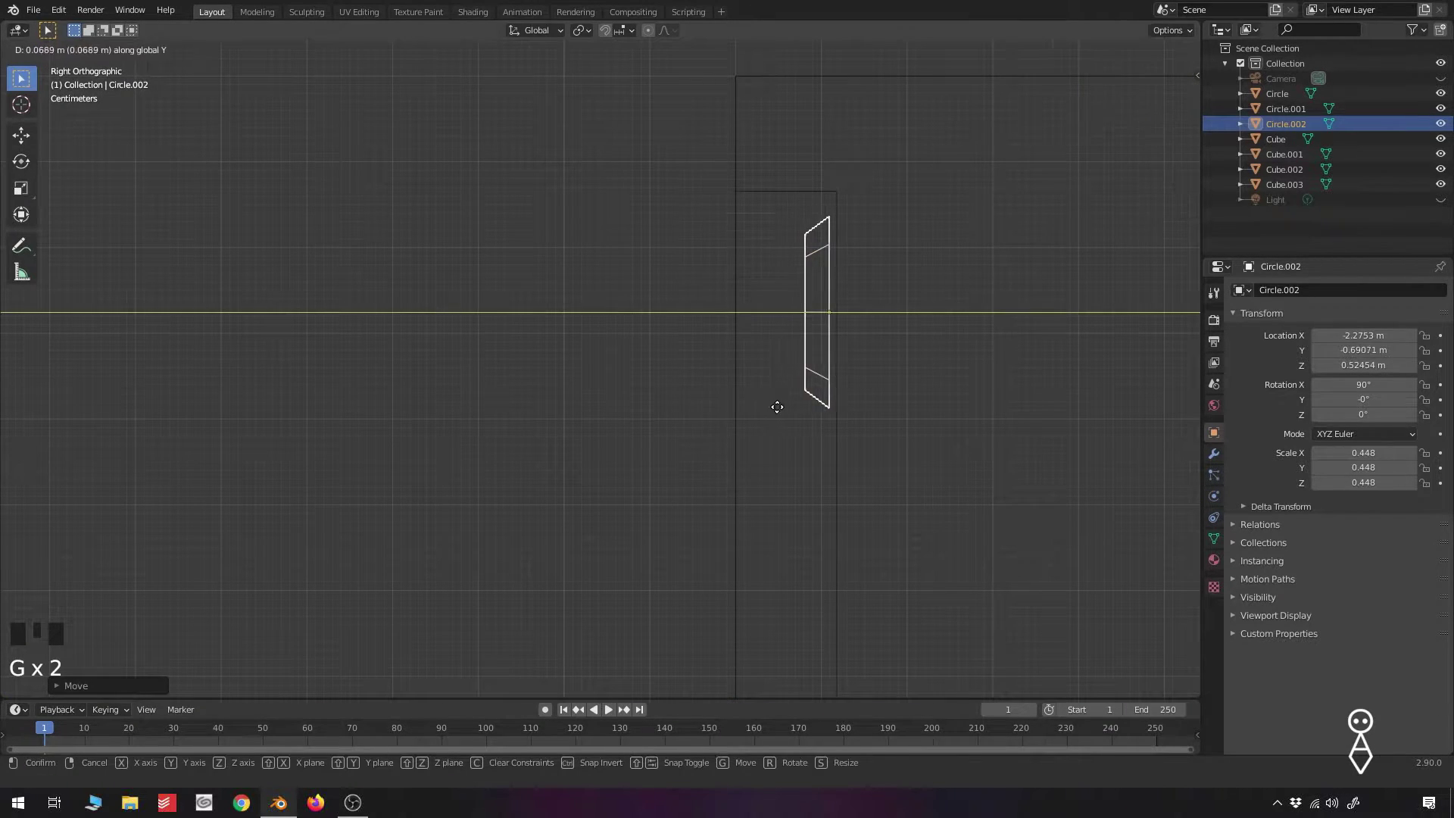
left_click(756, 477)
In front view, shrink the bolt copy to a scale of about 0.124
key("KP_1")
scroll(748, 421, "down", 6)
middle_click_drag(748, 426, 705, 412, "shift")
key("s")
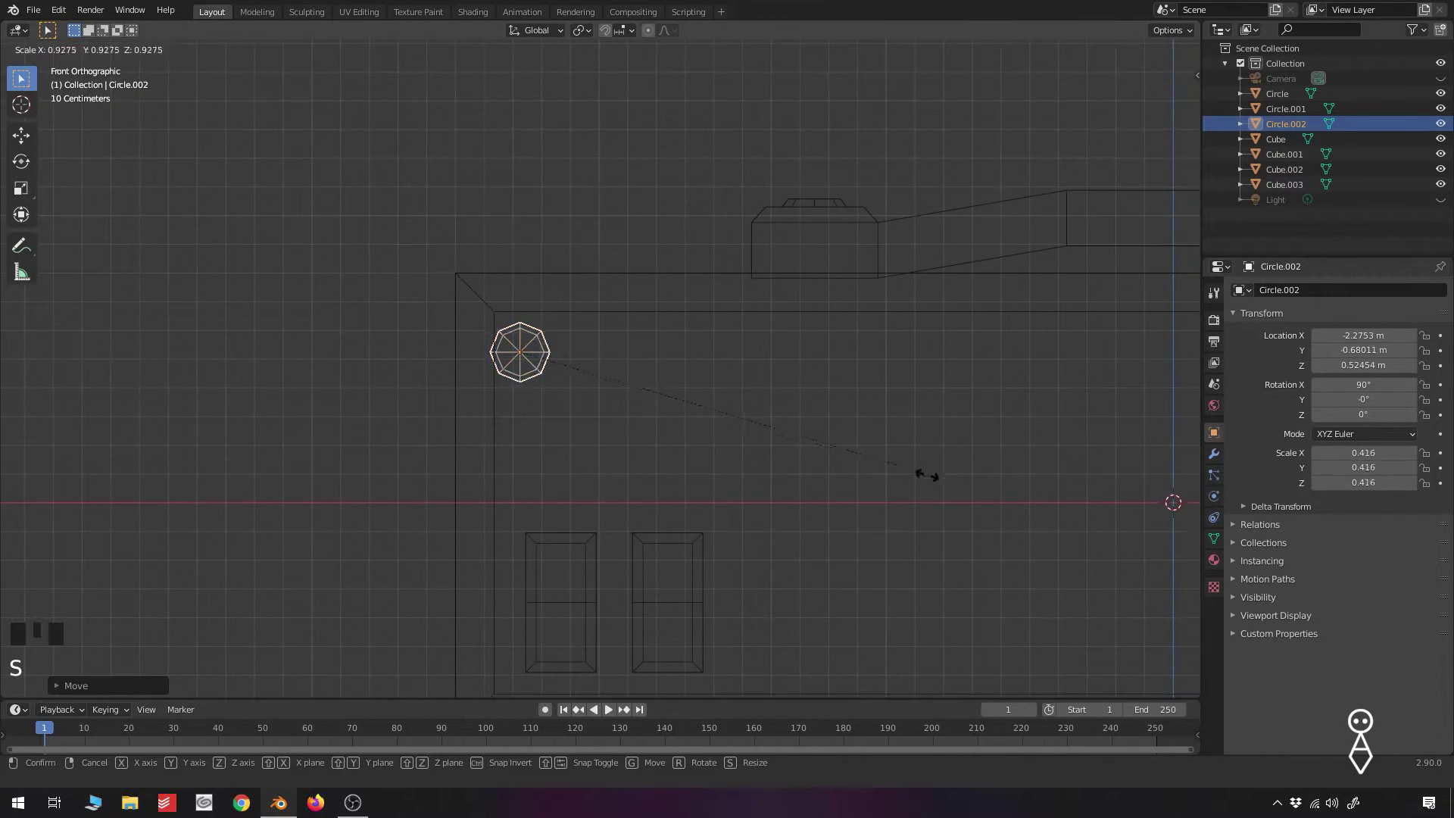
left_click(604, 443)
Move the small bolt to the upper-left of the first switch at about X -2.321 m, Z -0.069 m
key("g")
key("z")
left_click(543, 609)
scroll(539, 609, "up", 2)
middle_click_drag(538, 609, 782, 493, "shift")
key("g")
key("x")
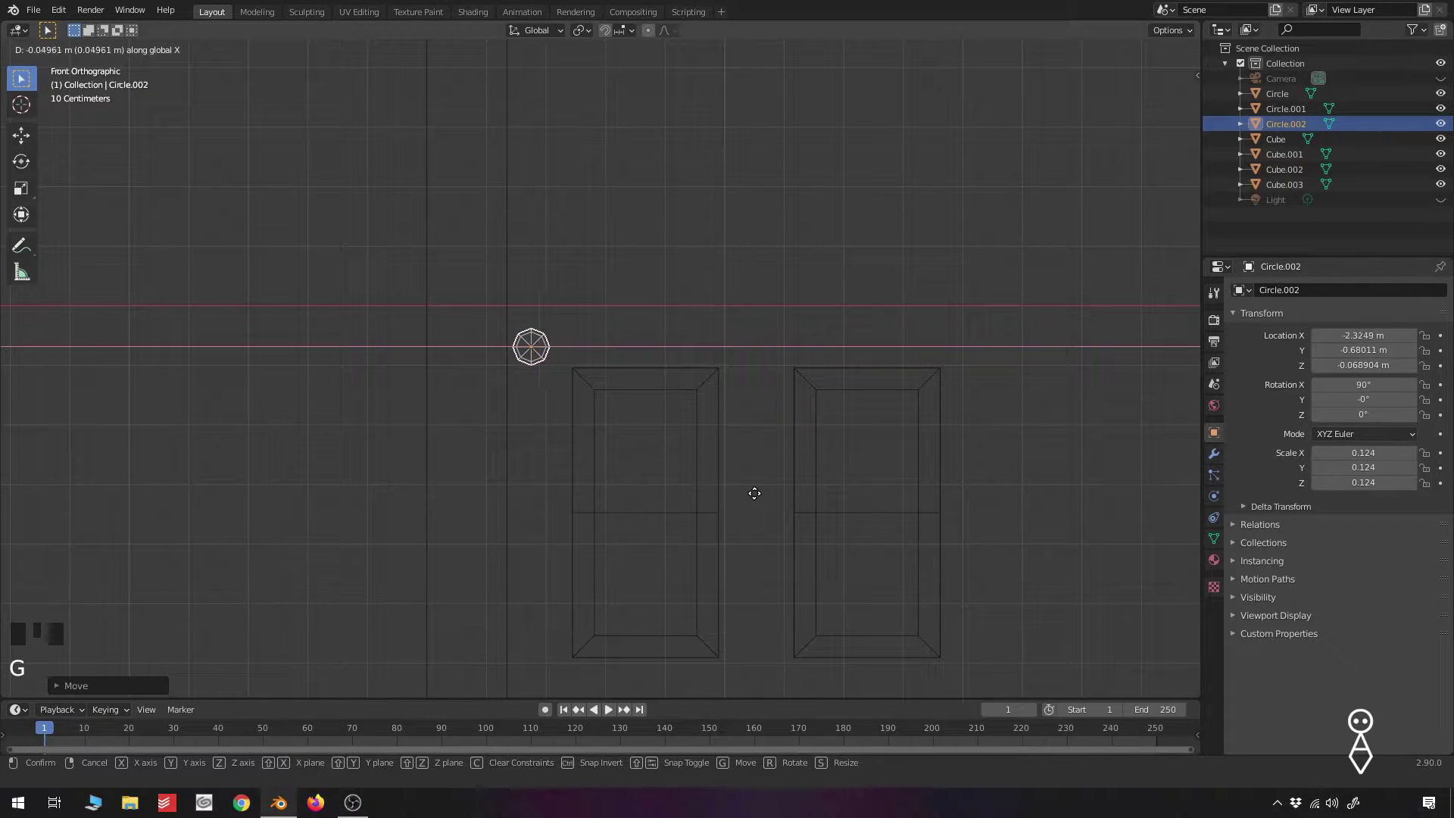
left_click(758, 493)
Fine-tune the small bolt's height to about Z -0.052 m
key("g")
key("z")
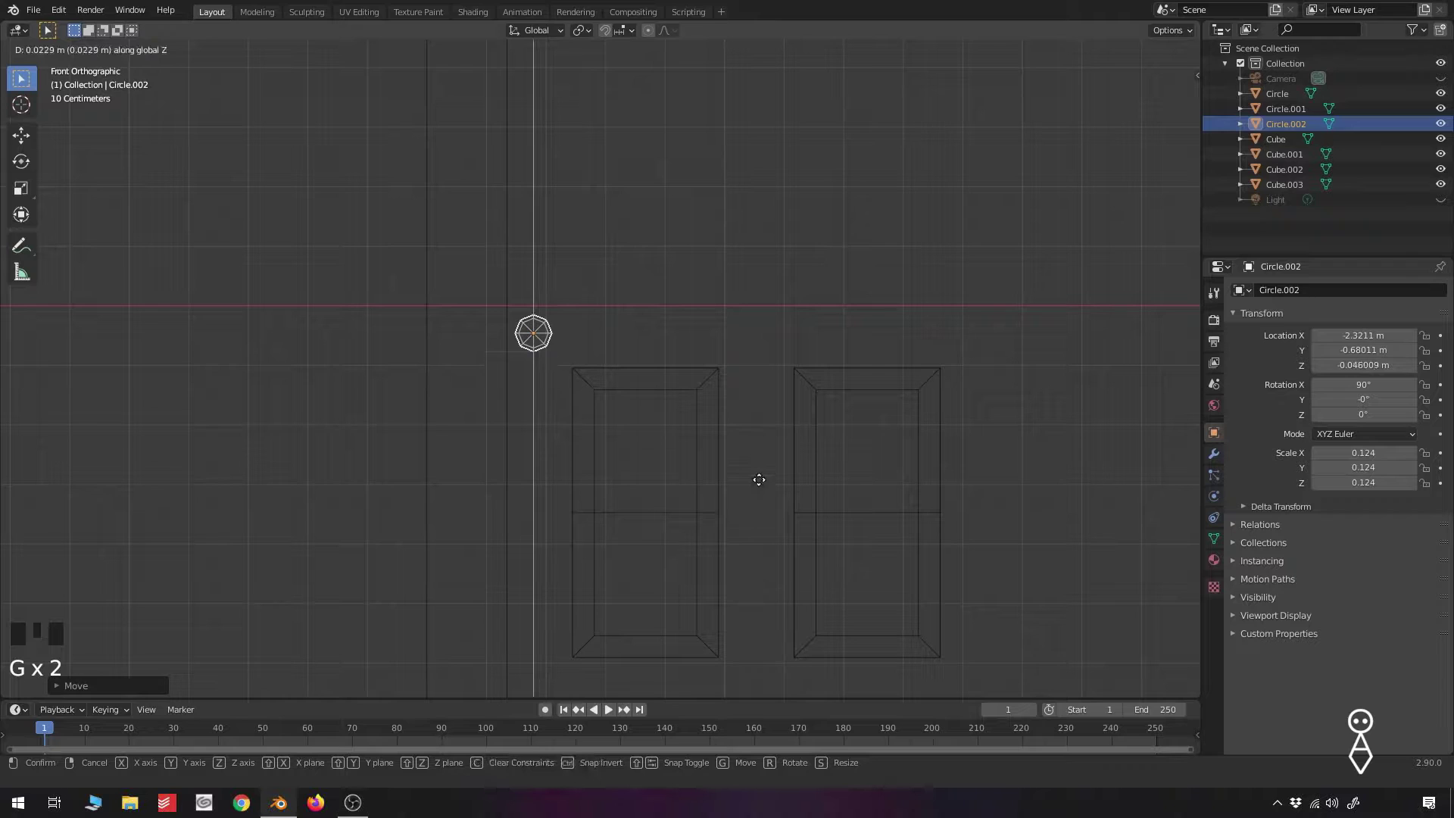
left_click(759, 479)
scroll(766, 483, "down", 2)
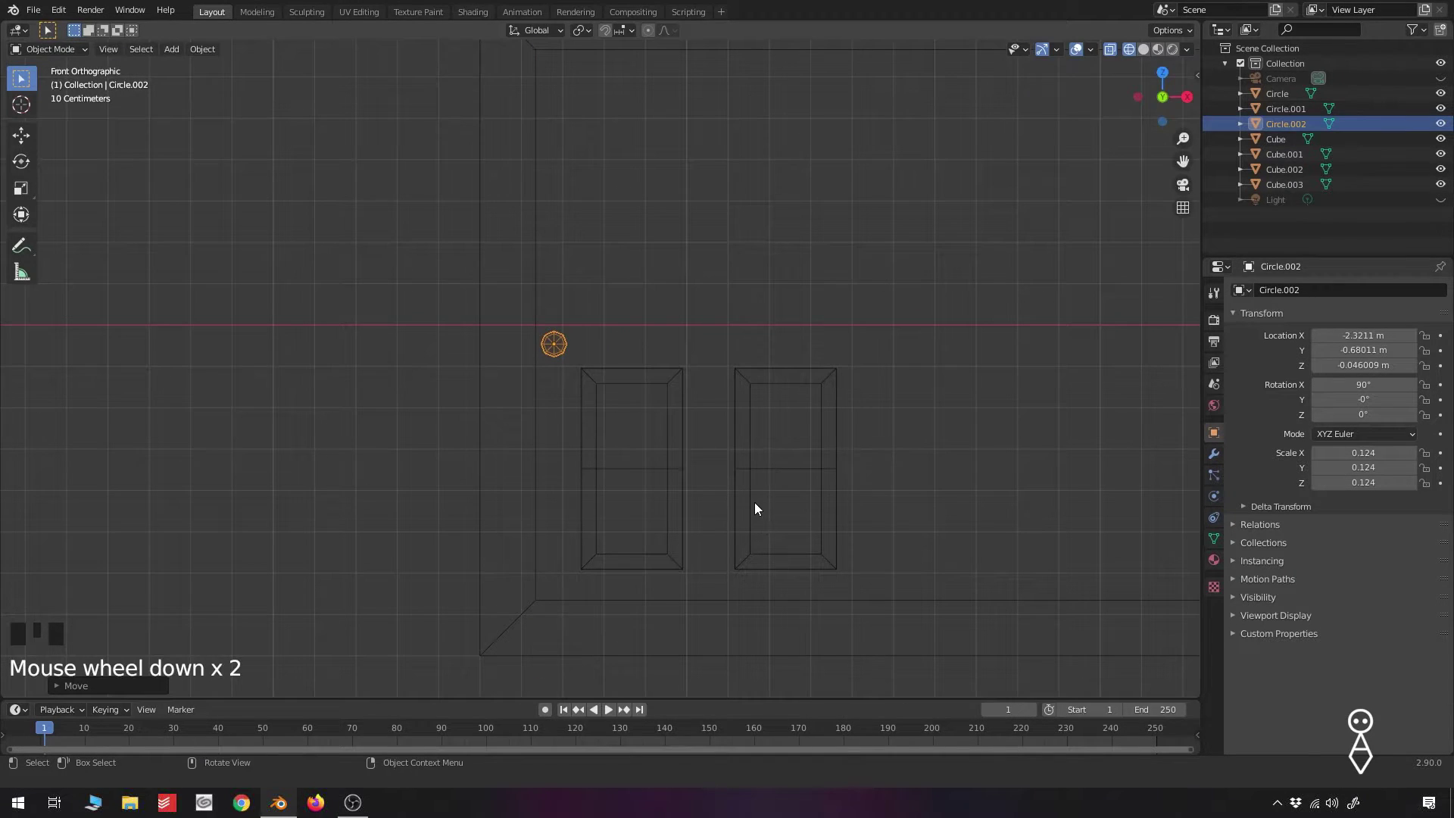
key("g")
key("z")
left_click(752, 505)
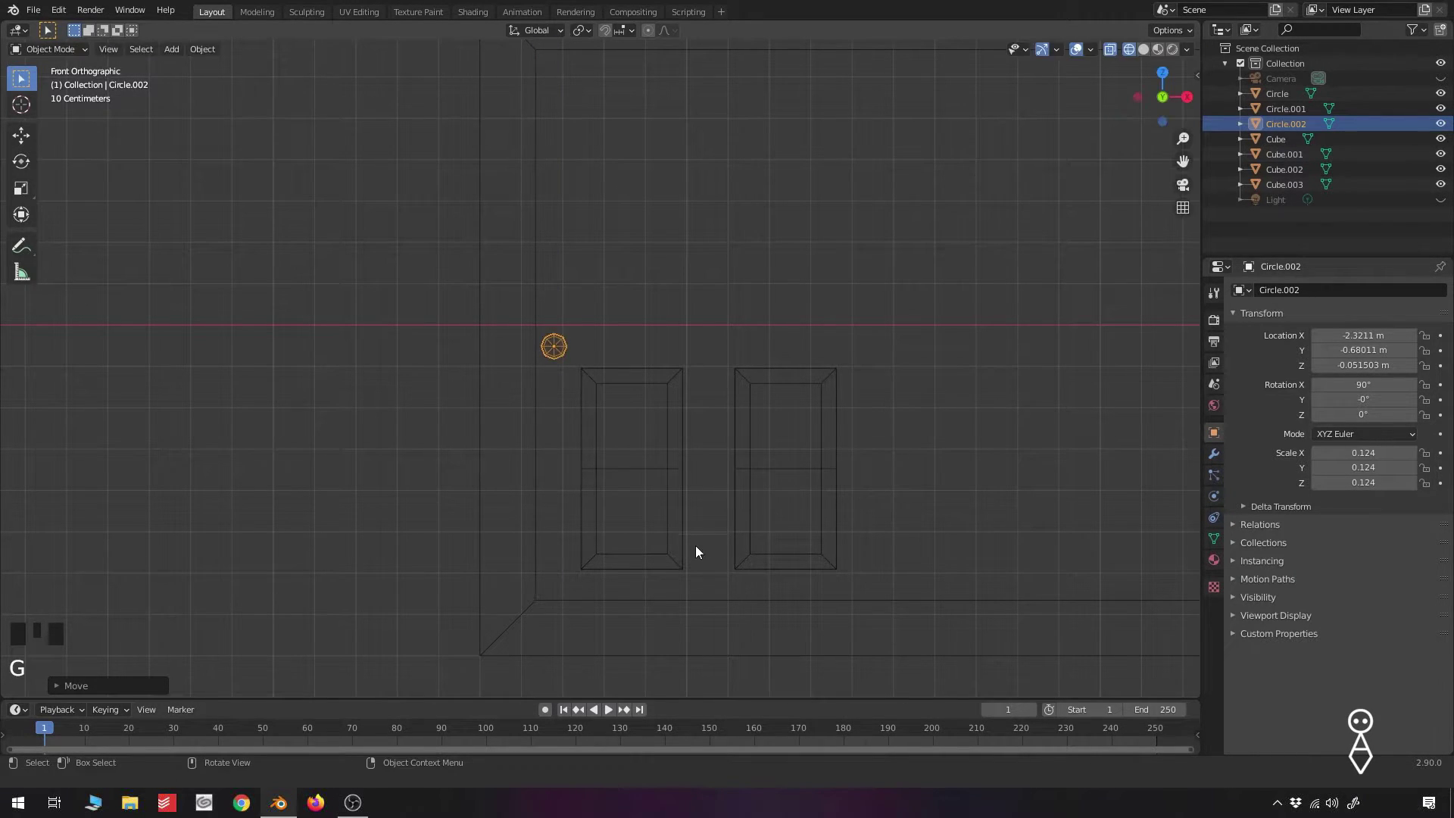
Duplicate the small bolt and move the copy straight down to about Z -0.617 m in the panel's lower-left corner
key("shift+d")
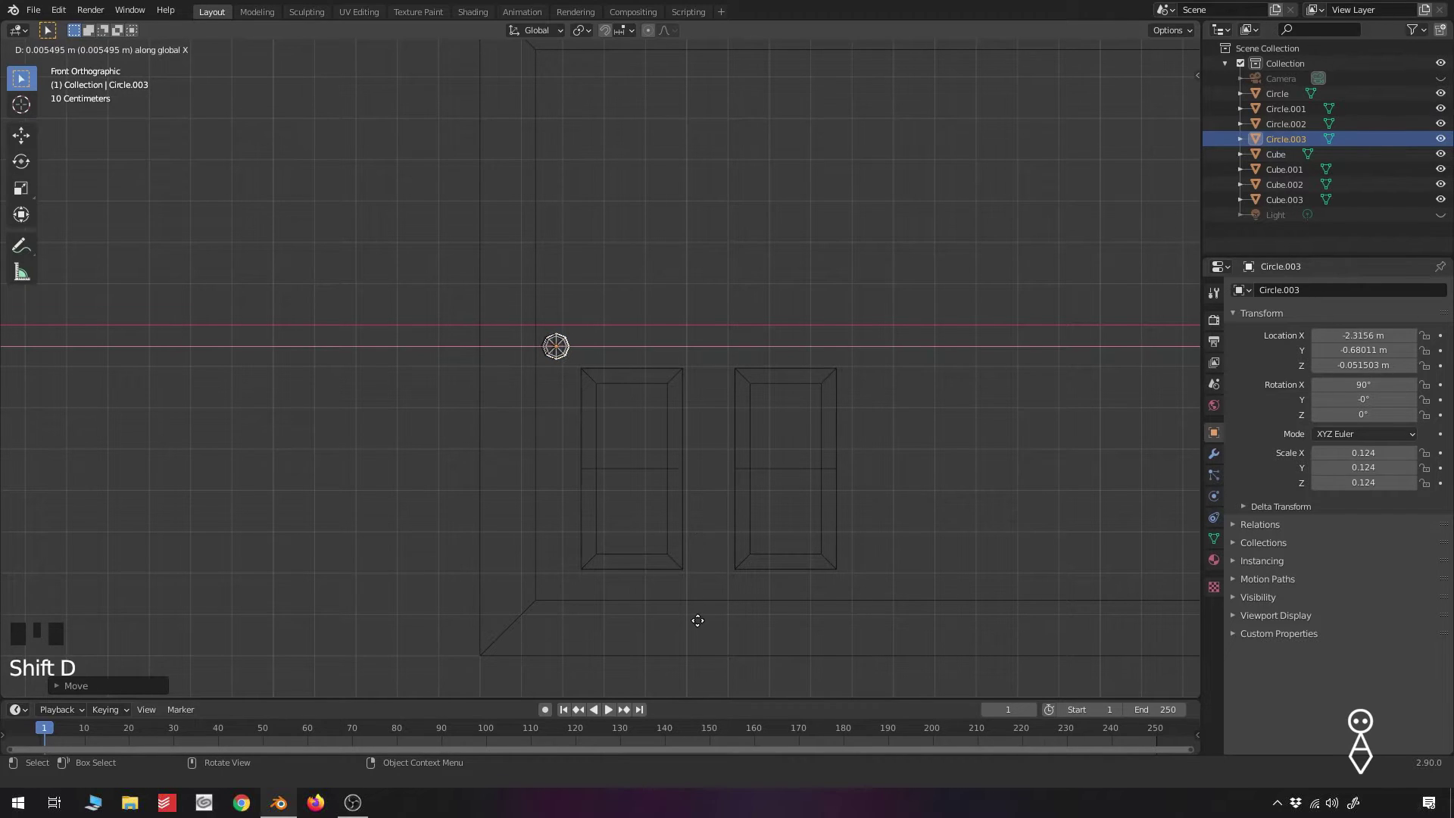
right_click(696, 591)
type("gz-0.5")
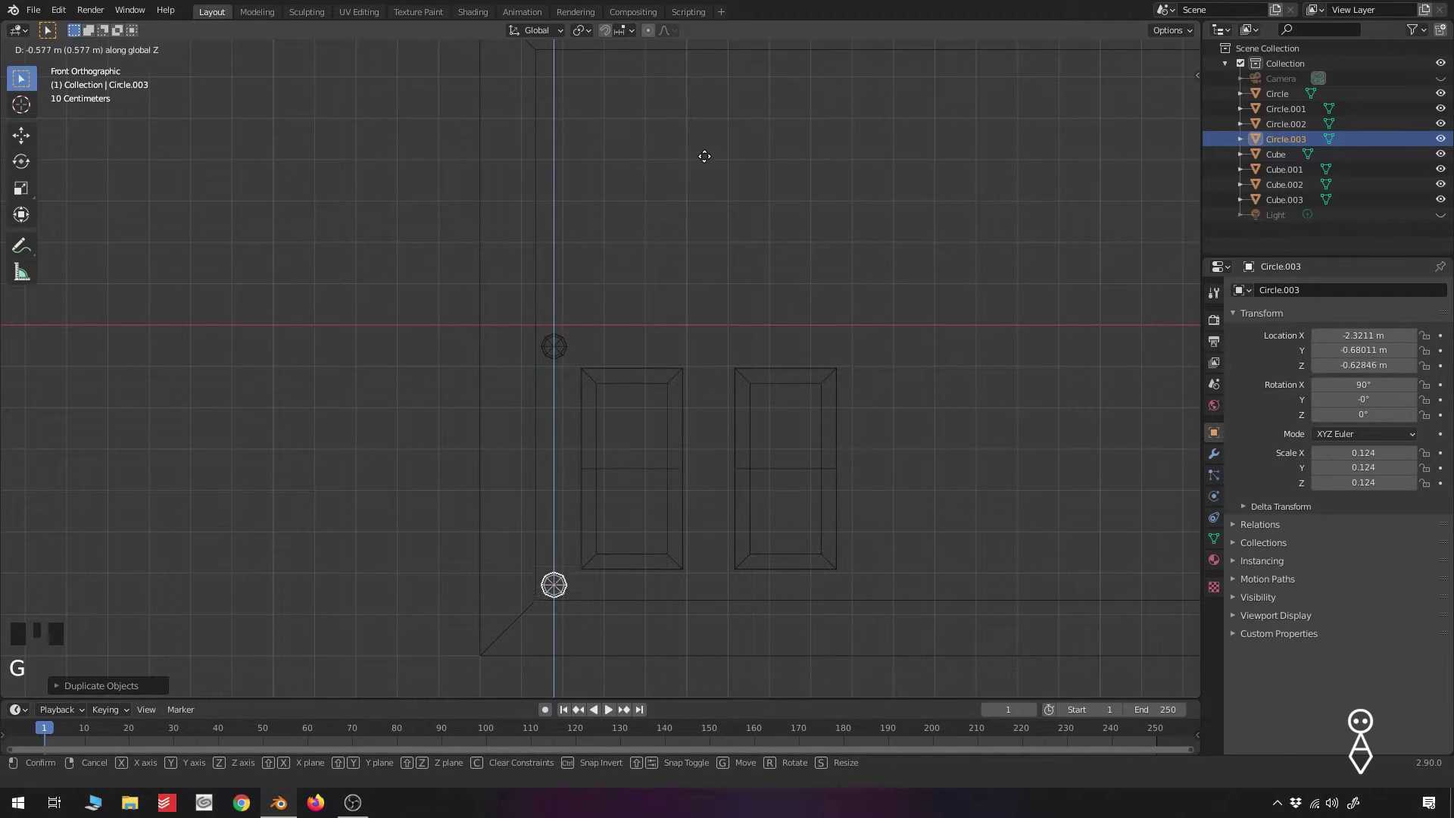
left_click(706, 151)
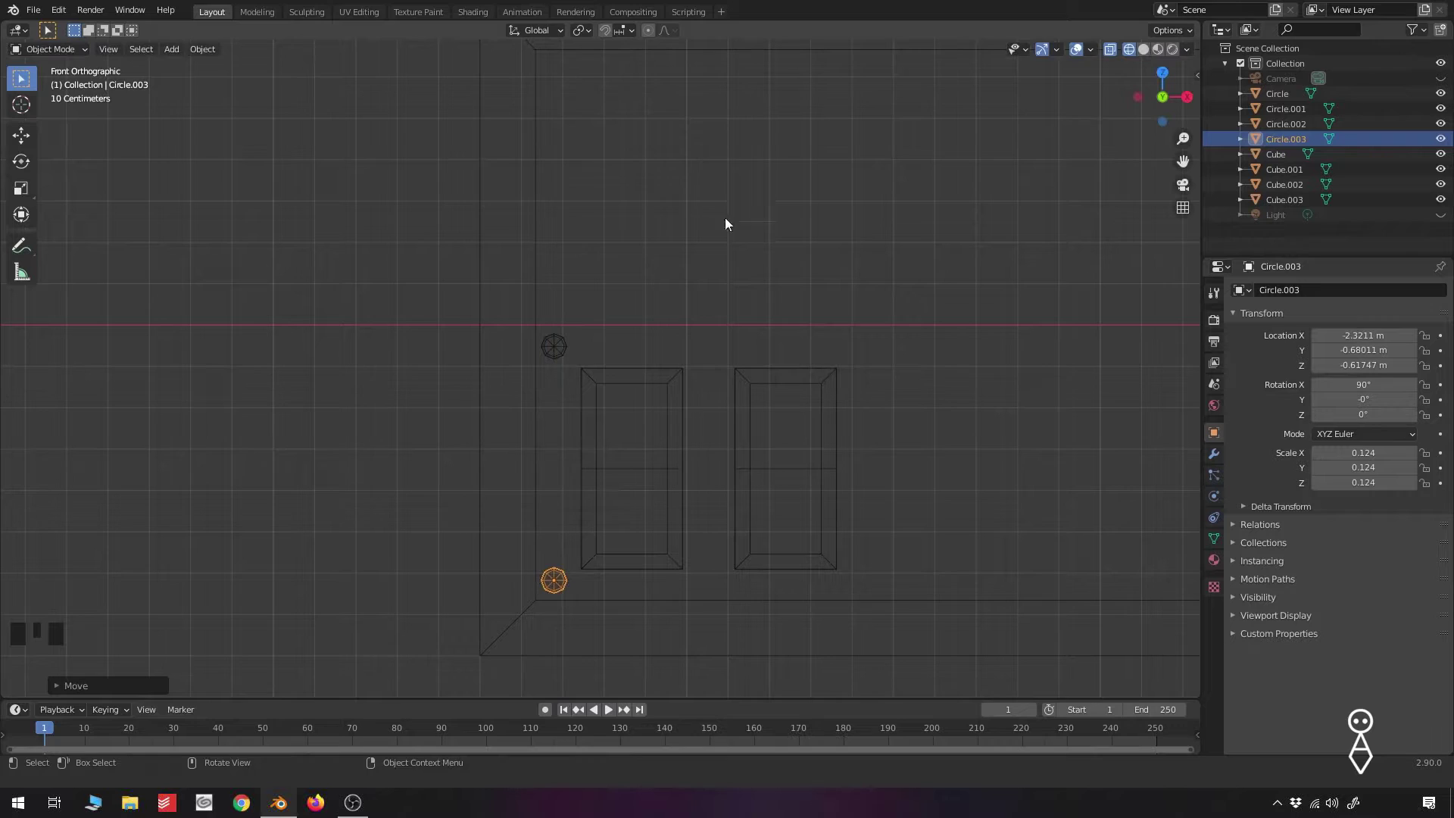
Duplicate both left-side small bolts and move the copies about 4.635 m along X to the panel's right edge
left_click(555, 347, "shift")
scroll(575, 352, "down", 2)
middle_click_drag(737, 396, 548, 373, "shift")
scroll(496, 343, "down", 2)
key("shift+d")
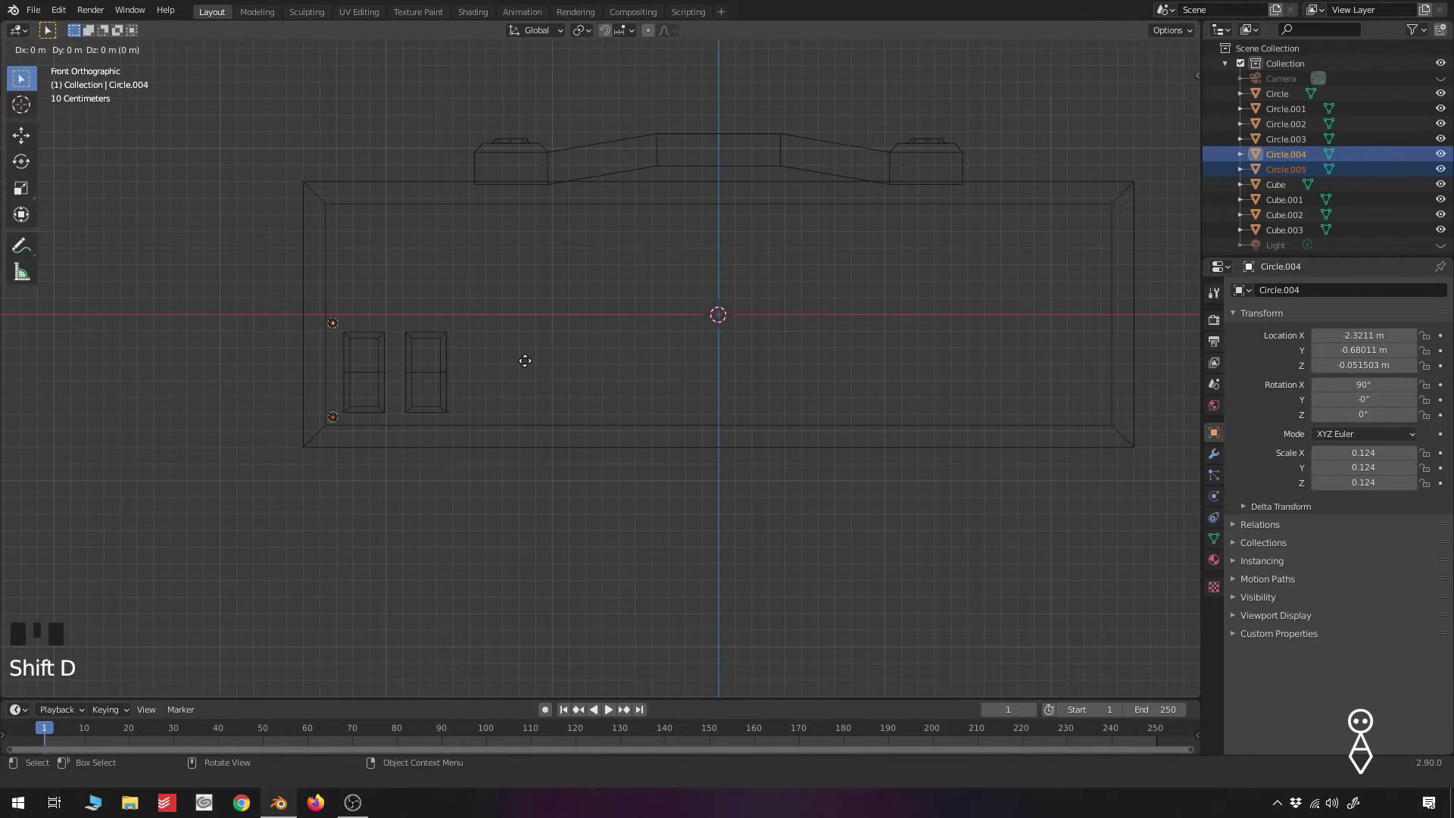
key("x")
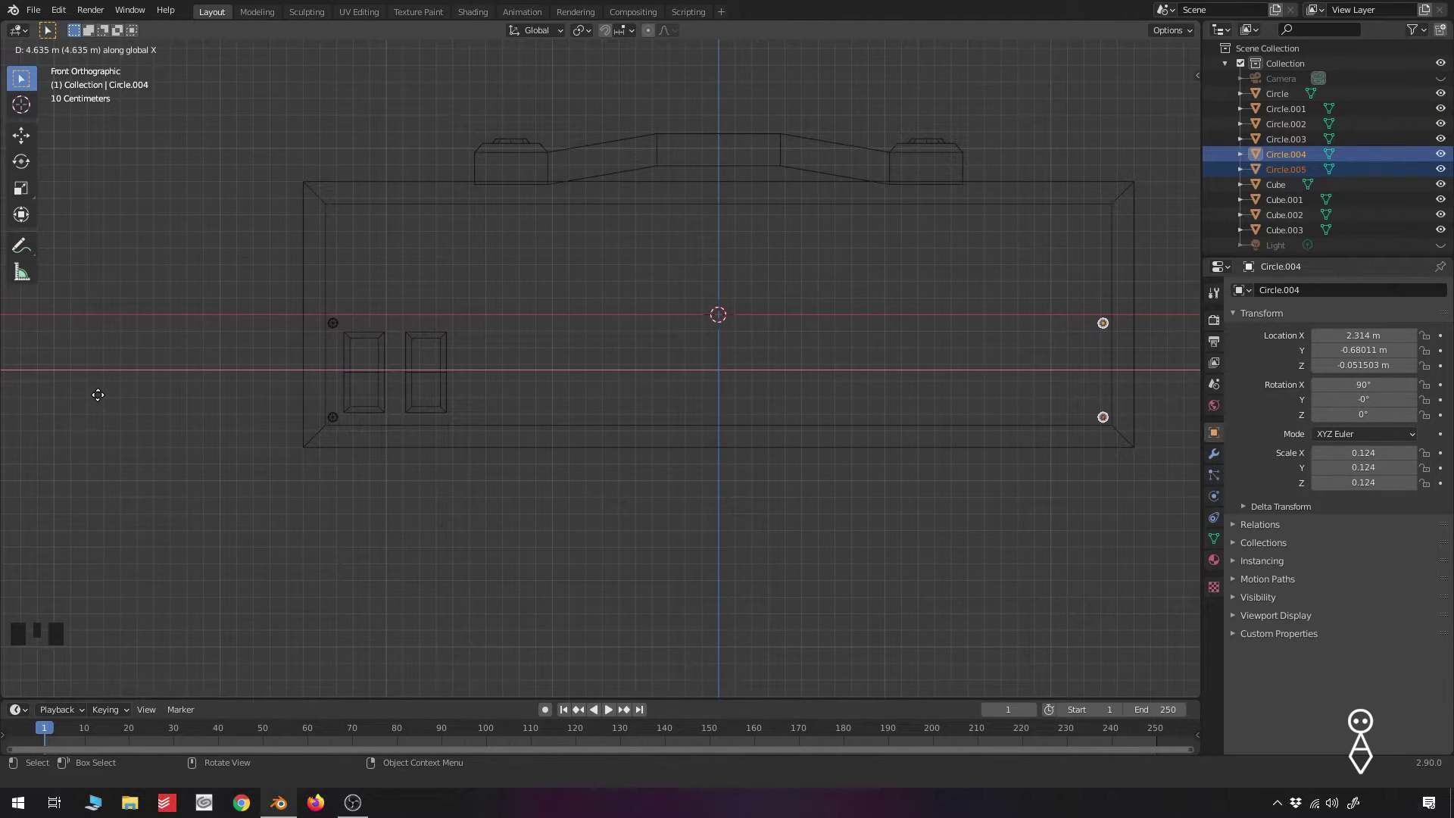
left_click(98, 395)
key("z")
middle_click_drag(845, 447, 795, 476)
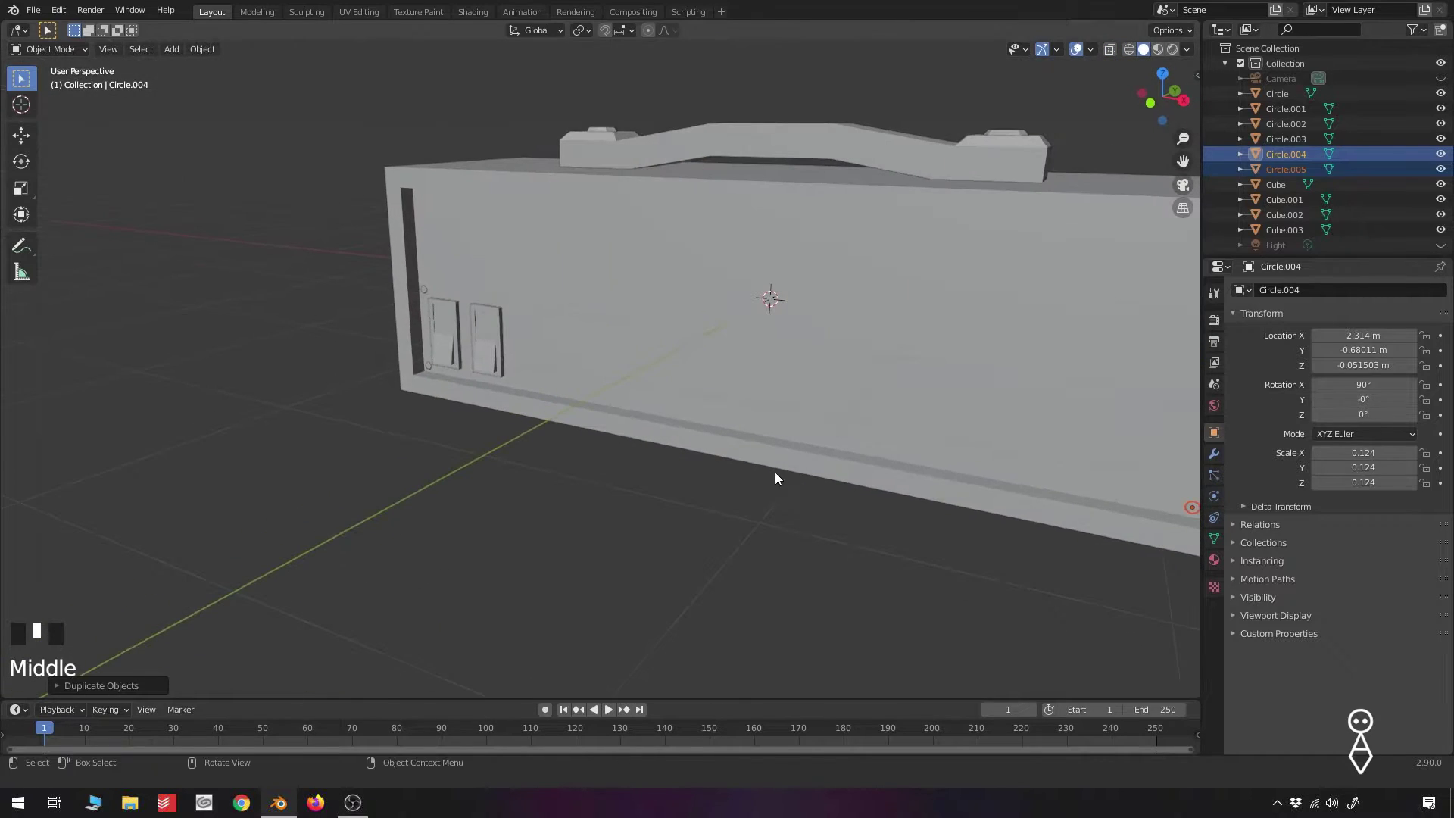
Duplicate the upper-left small bolt and place the copy beside the second switch at about X -1.353 m, Z -0.336 m
key("KP_1")
scroll(408, 369, "up", 2)
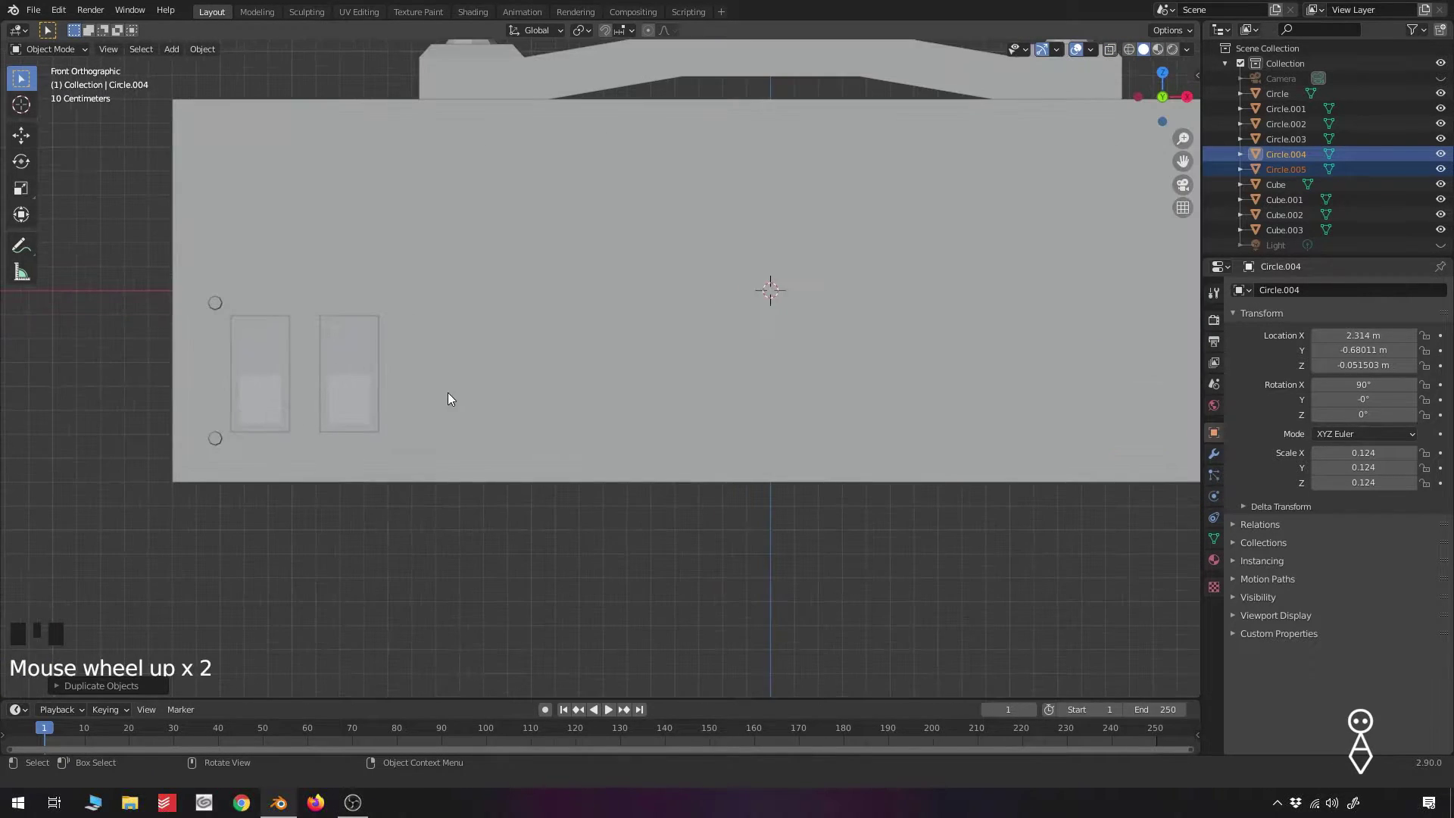
left_click(218, 302)
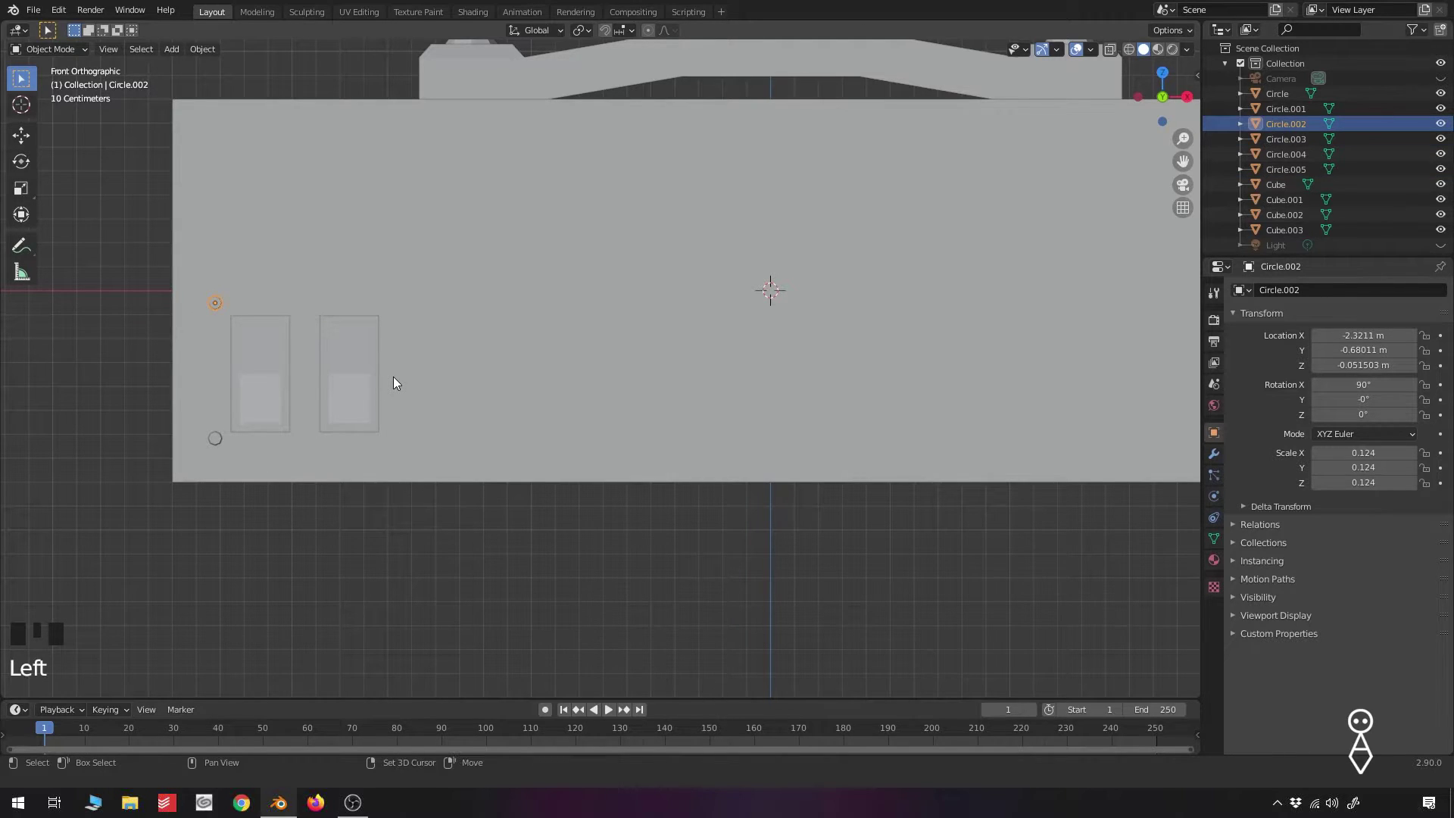
key("shift+d")
left_click(623, 446)
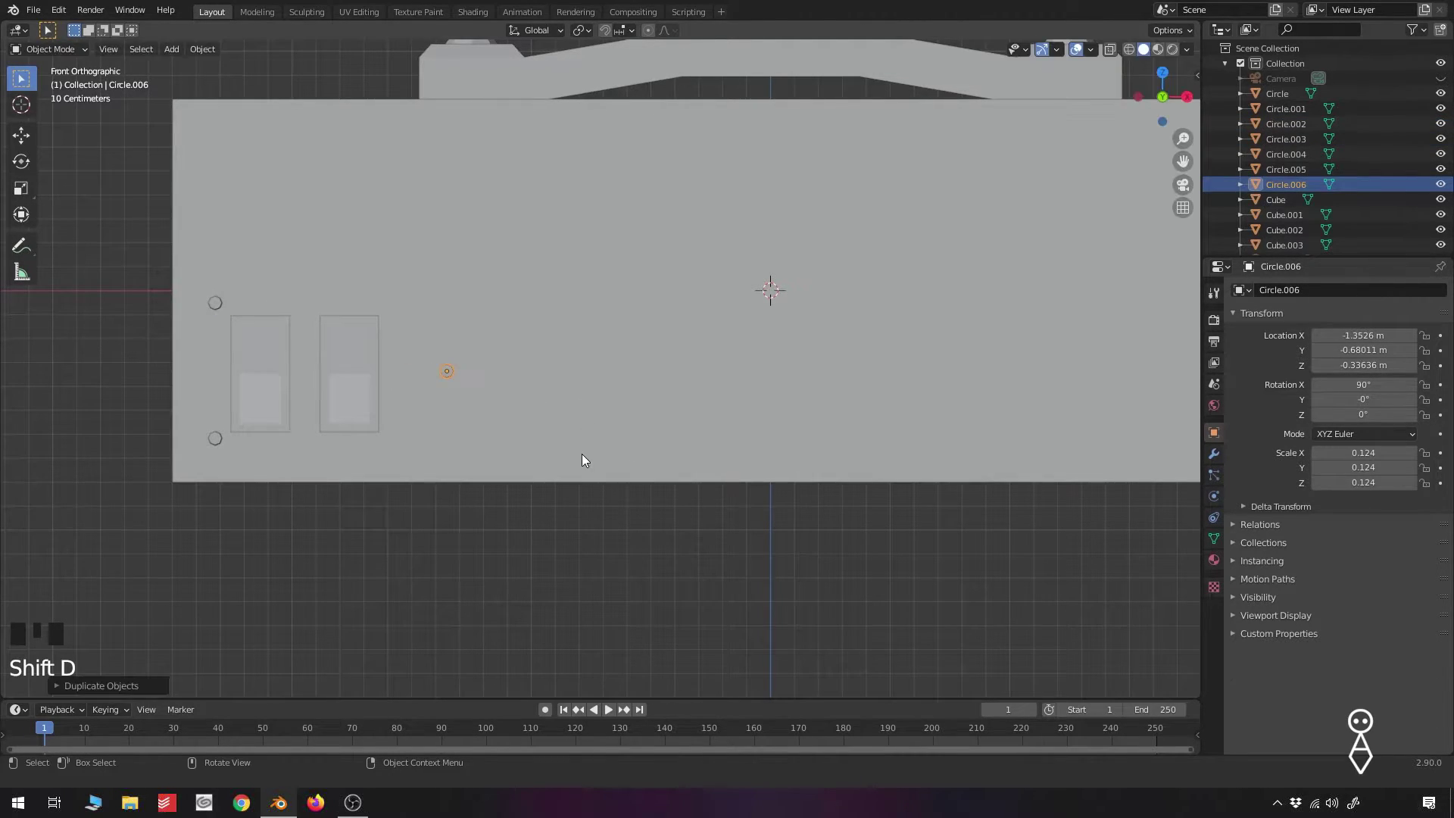
Enlarge the bolt copy beside the second switch into a knob, to a scale of about 0.730
scroll(491, 433, "up", 3)
middle_click_drag(565, 415, 577, 452)
key("s")
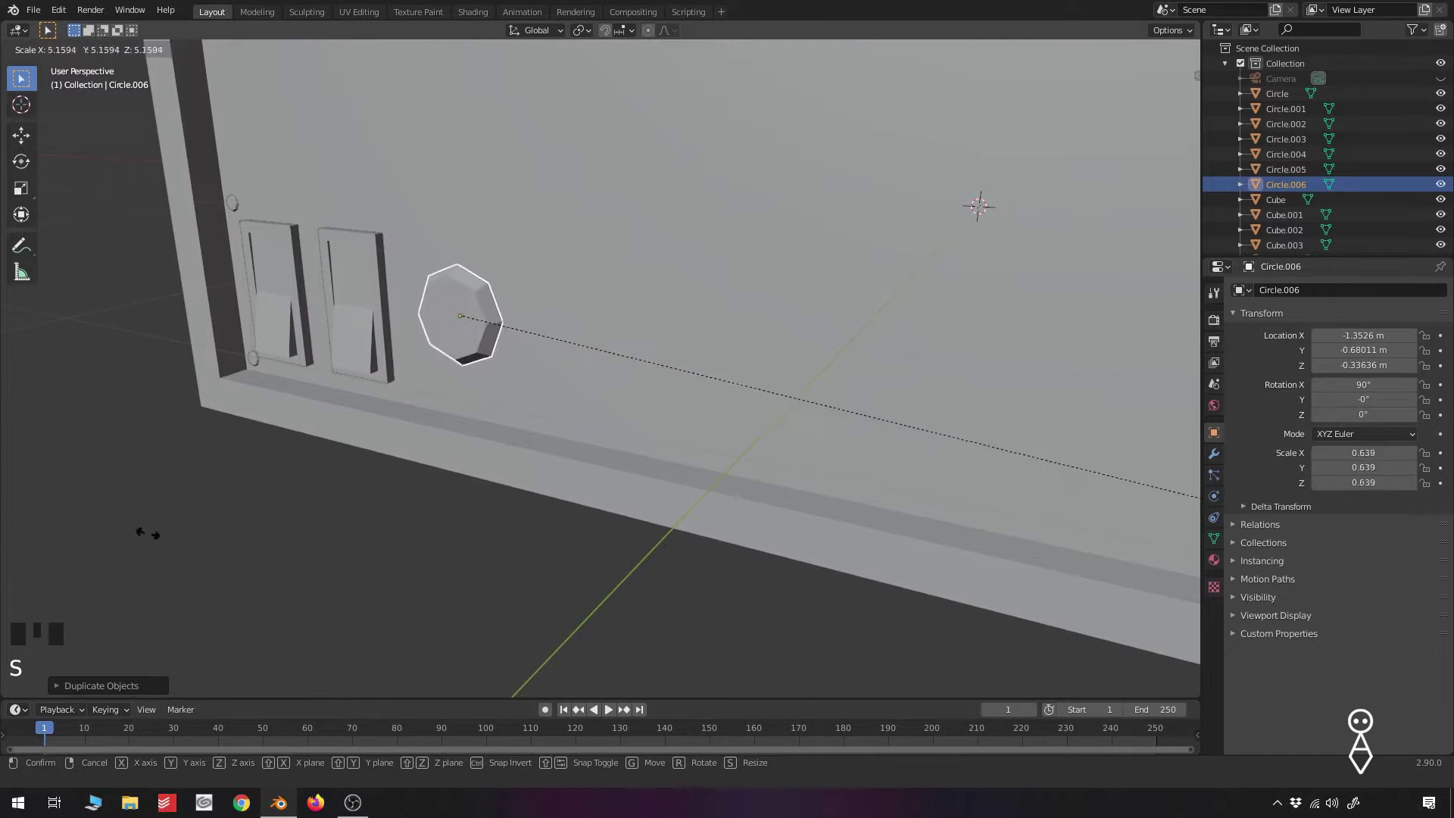
left_click(278, 531)
In front wireframe view, lower the knob to about Z -0.347 m, level with the switches
key("KP_1")
key("z")
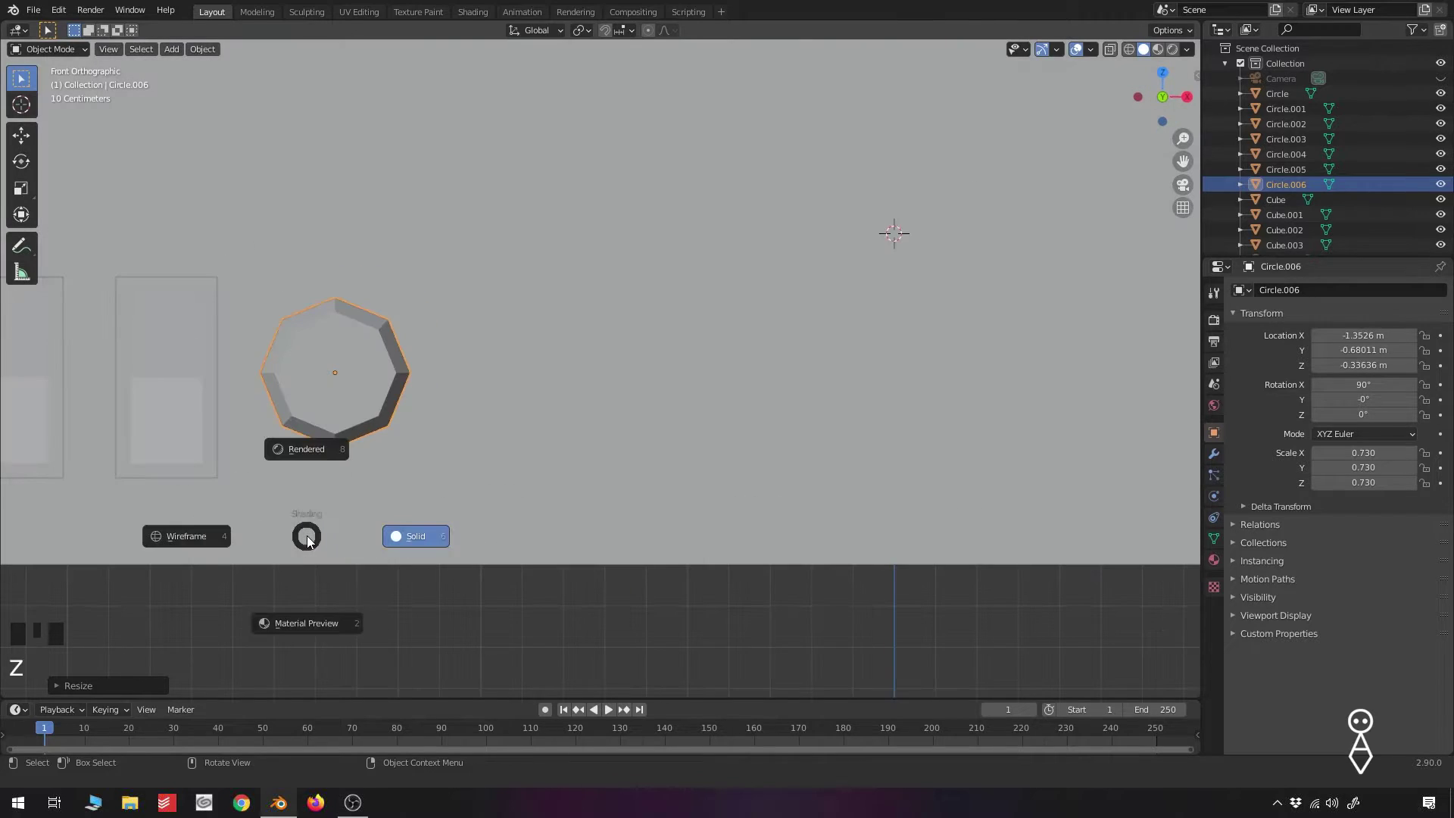
left_click(195, 536)
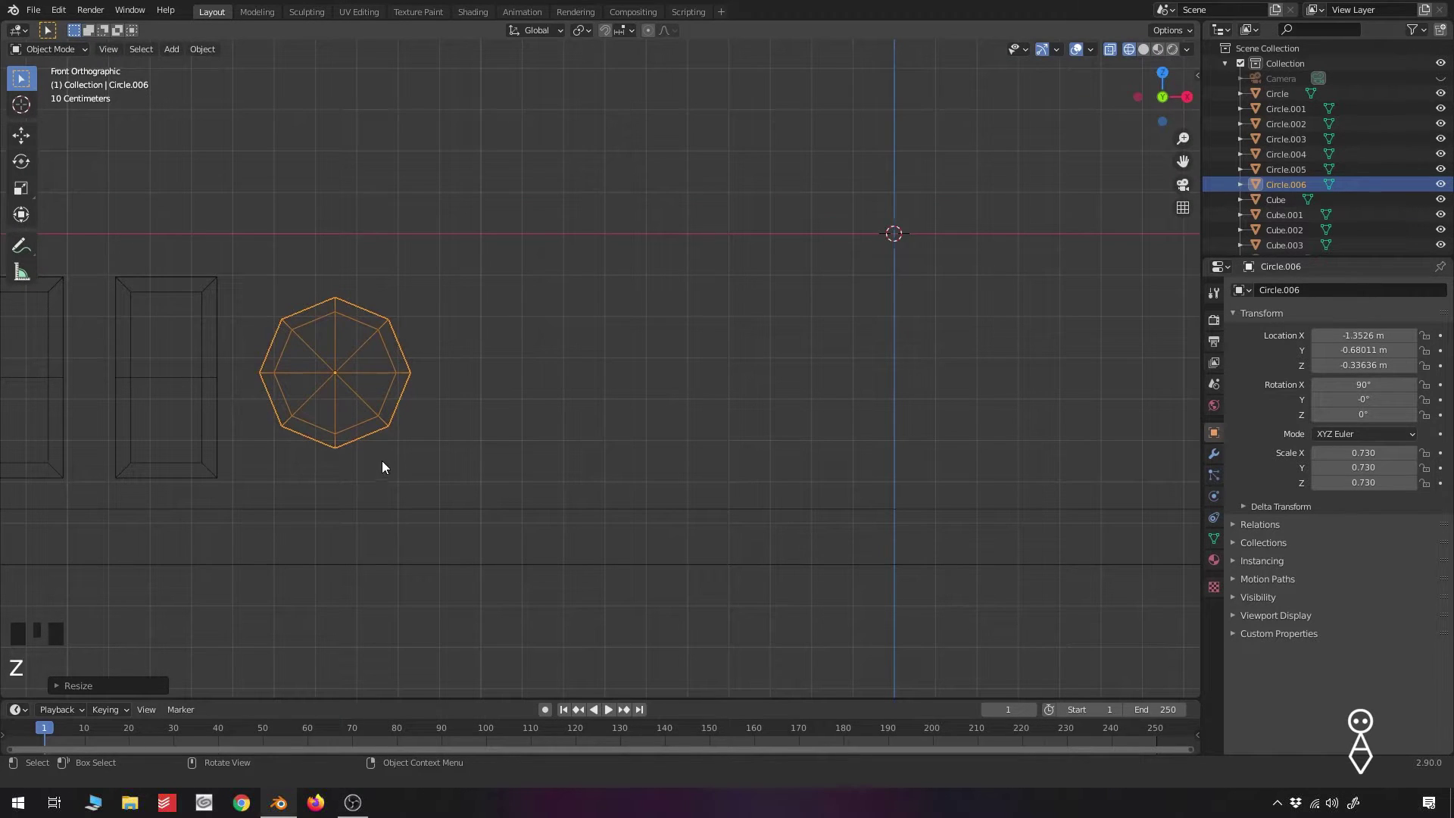
key("g")
left_click(640, 506)
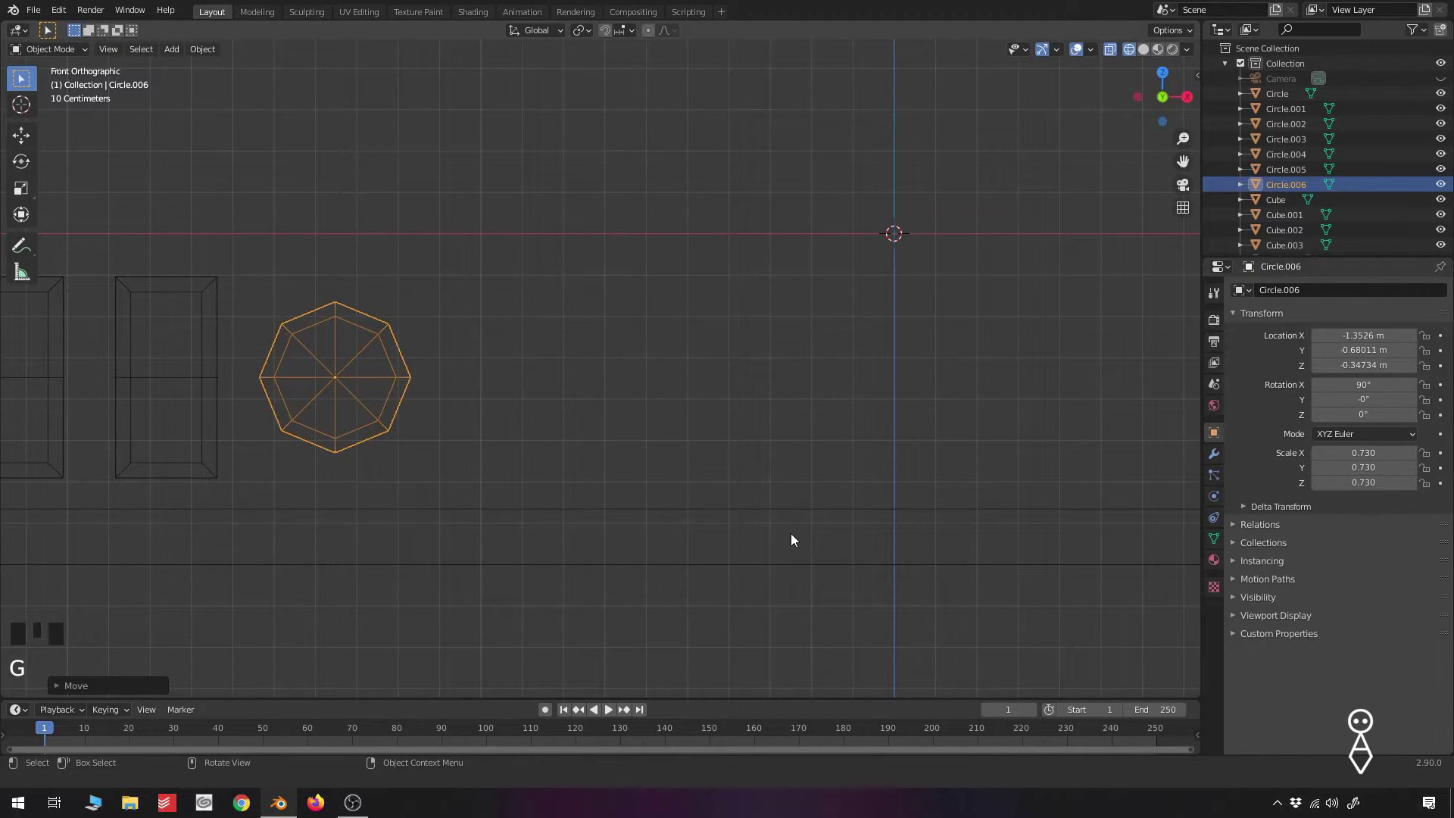
key("g")
key("z")
right_click(439, 476)
In solid shading, edit the knob's mesh and pull its front face outward about 0.065 m along Y
scroll(345, 448, "up", 3)
mouse_move(347, 436)
middle_mouse_down("shift")
mouse_move(695, 448)
mouse_move(605, 447)
mouse_move(622, 362)
middle_mouse_up("shift")
key("z")
key("Tab")
key("g")
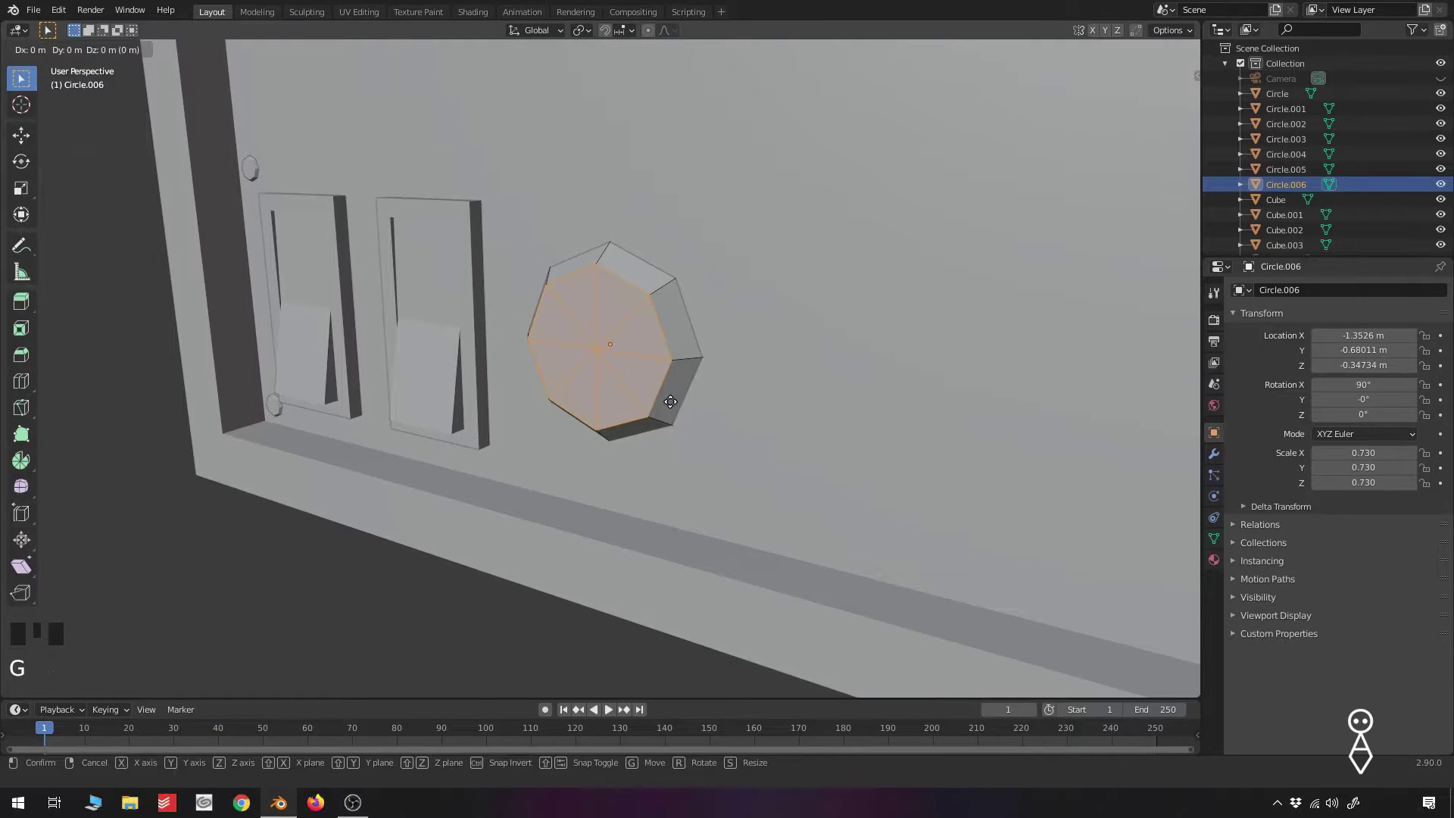
key("y")
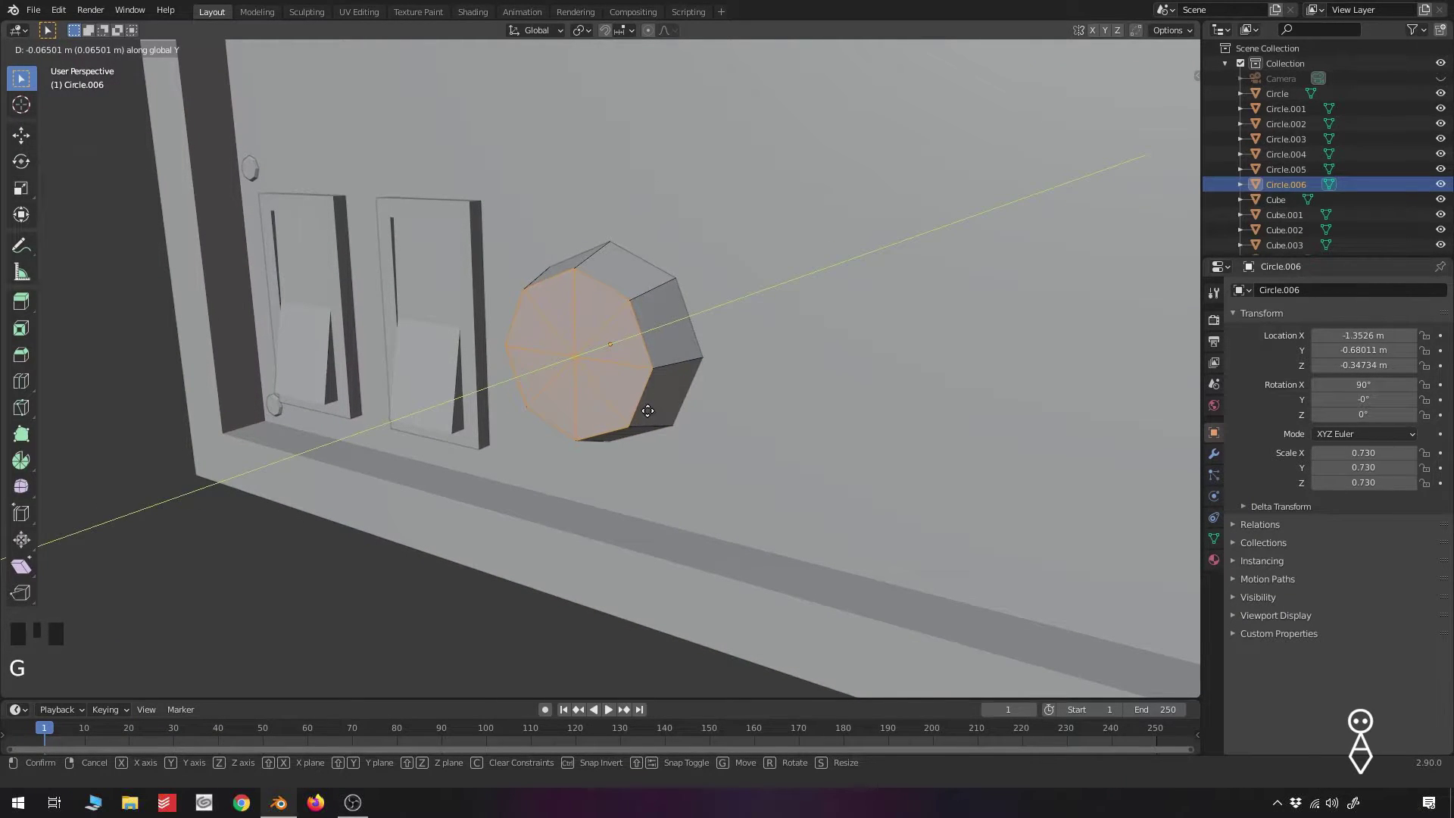
left_click(649, 412)
middle_click_drag(649, 412, 671, 376)
Place the 3D cursor at the knob's centre in front view and add a cube to its mesh there
key("KP_1")
scroll(670, 376, "up", 2)
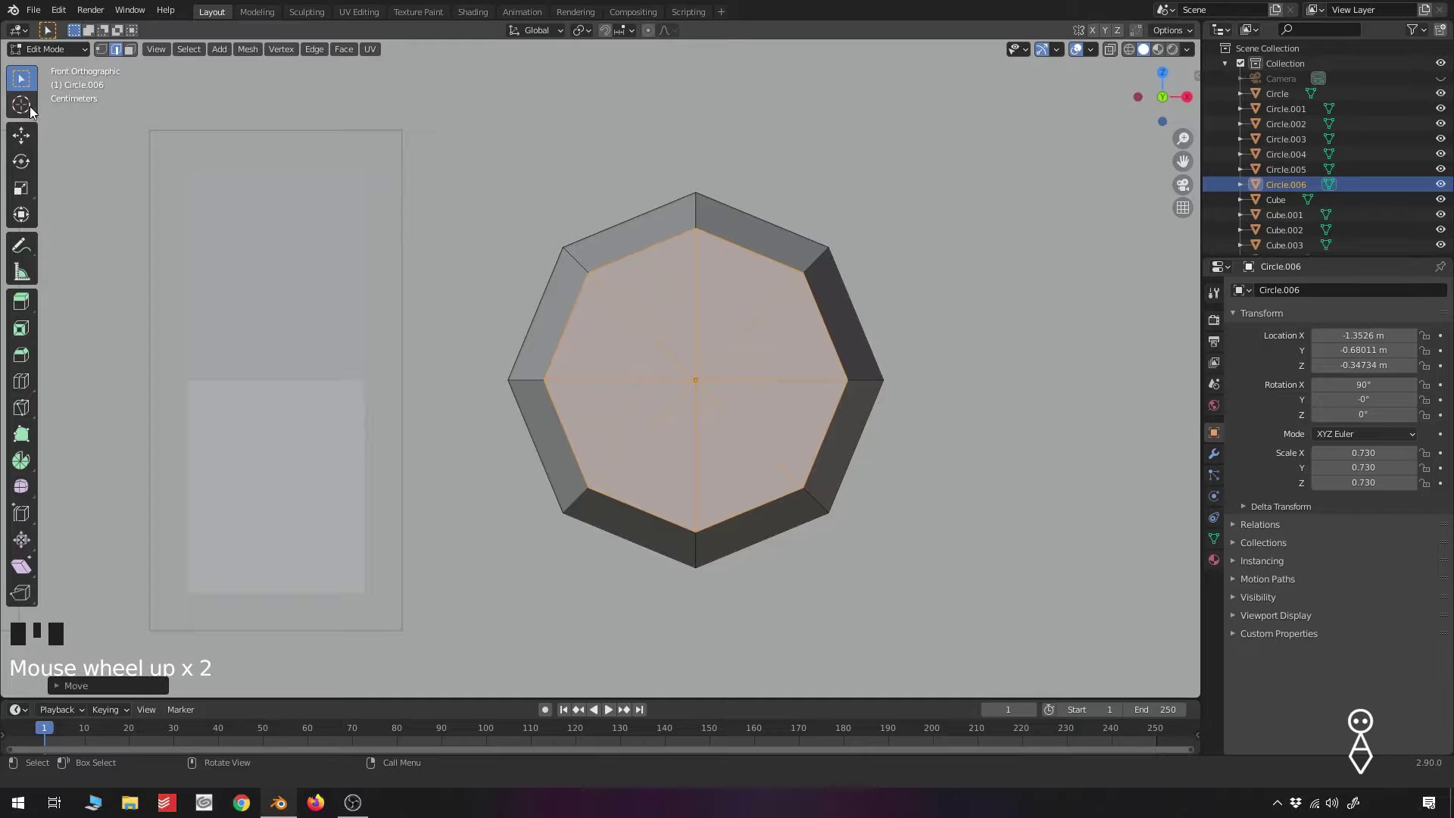
left_click(25, 105)
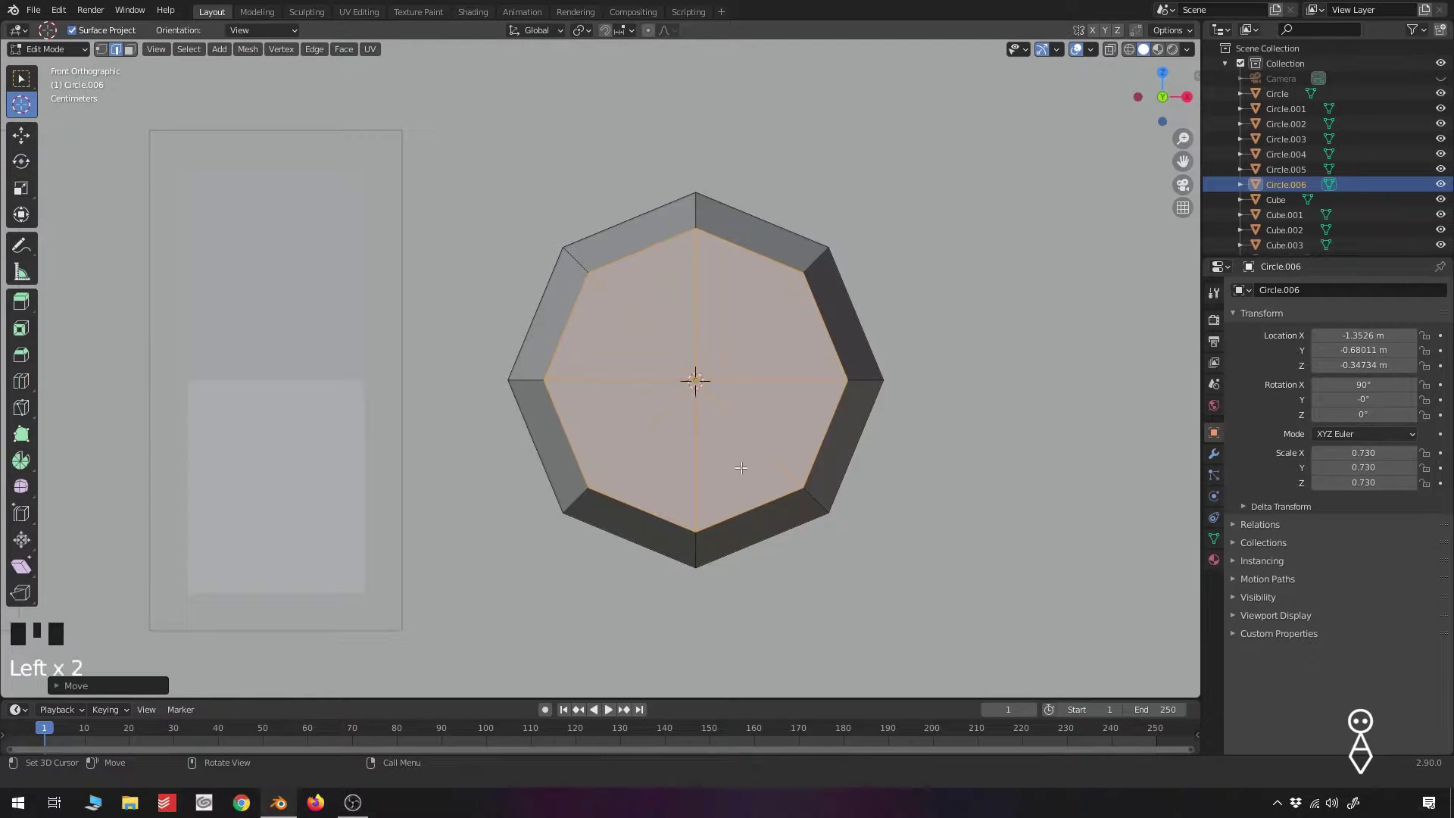
key("shift+a")
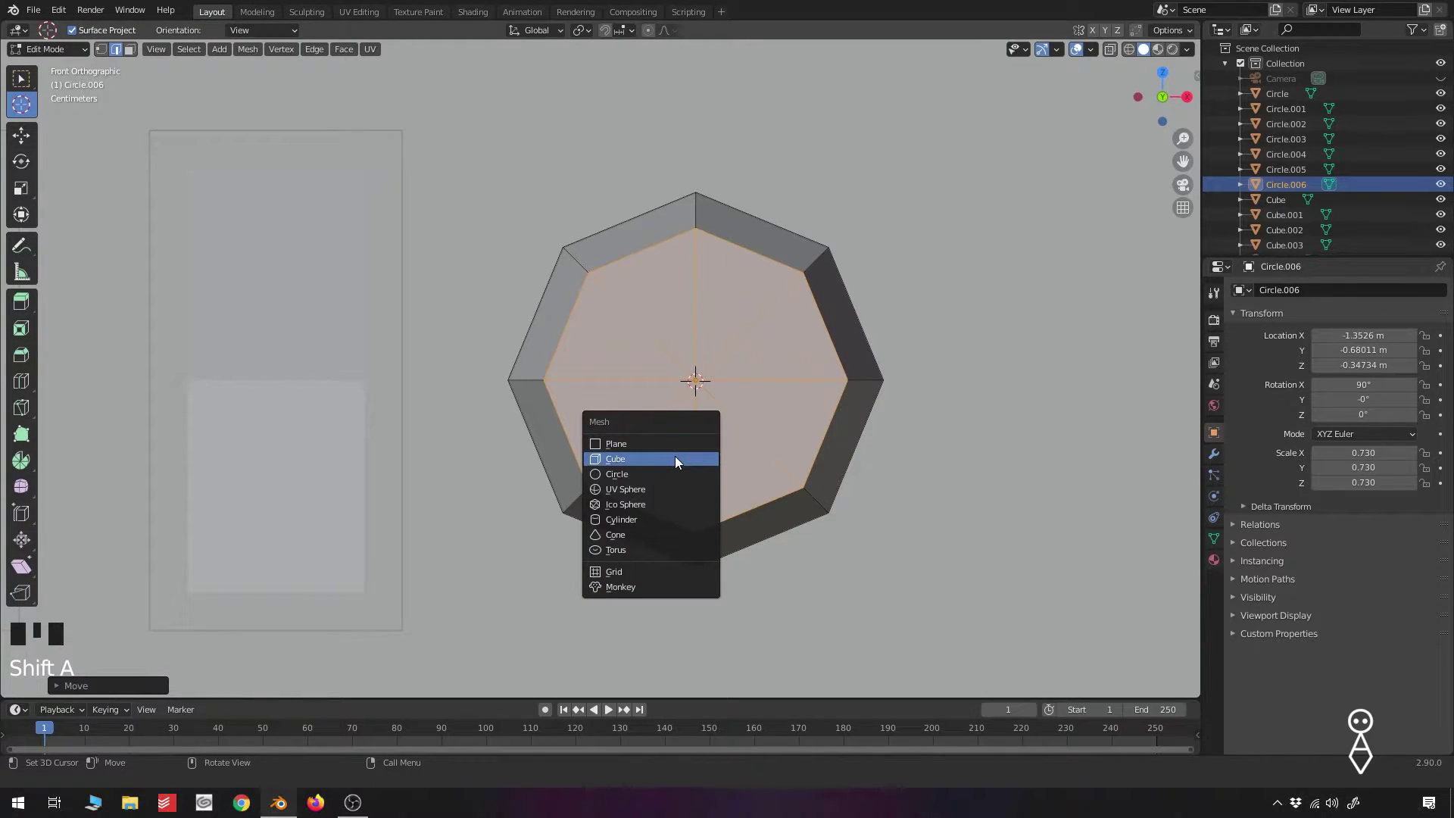
left_click(676, 457)
Shrink the cube to fit inside the knob's face and stretch it along Z into a narrow vertical bar
key("s")
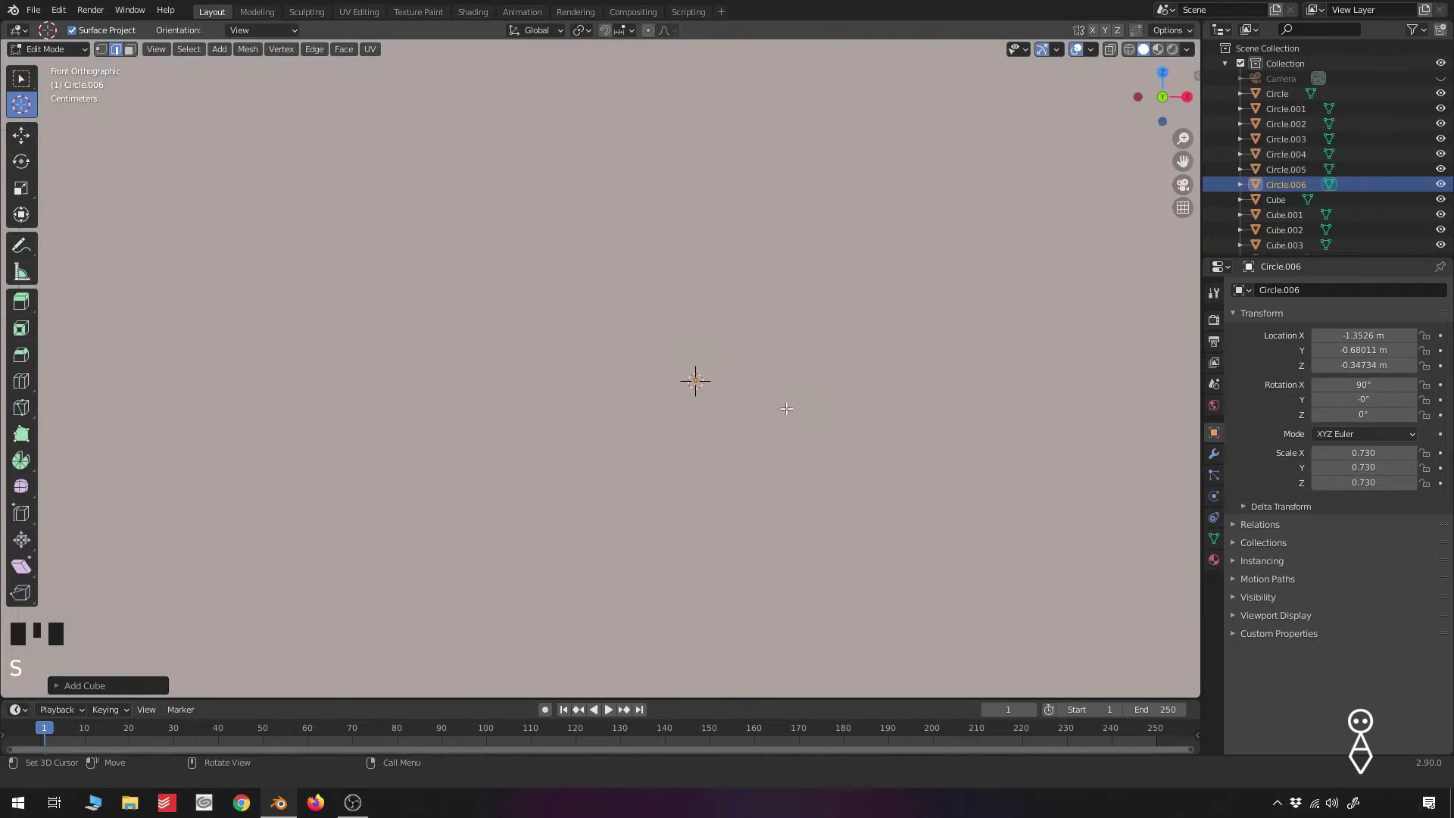
scroll(630, 370, "down", 8)
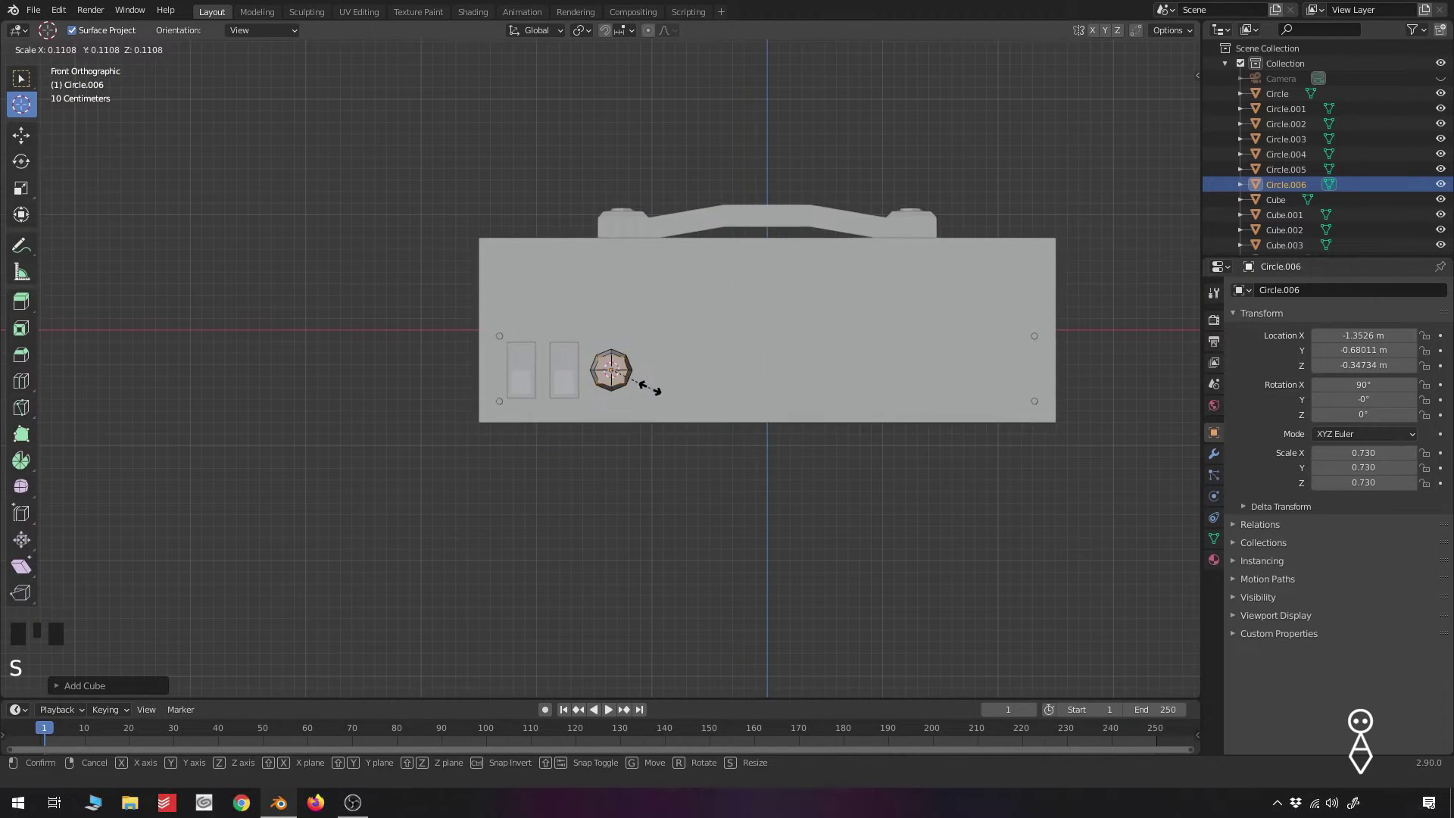
scroll(639, 388, "up", 10)
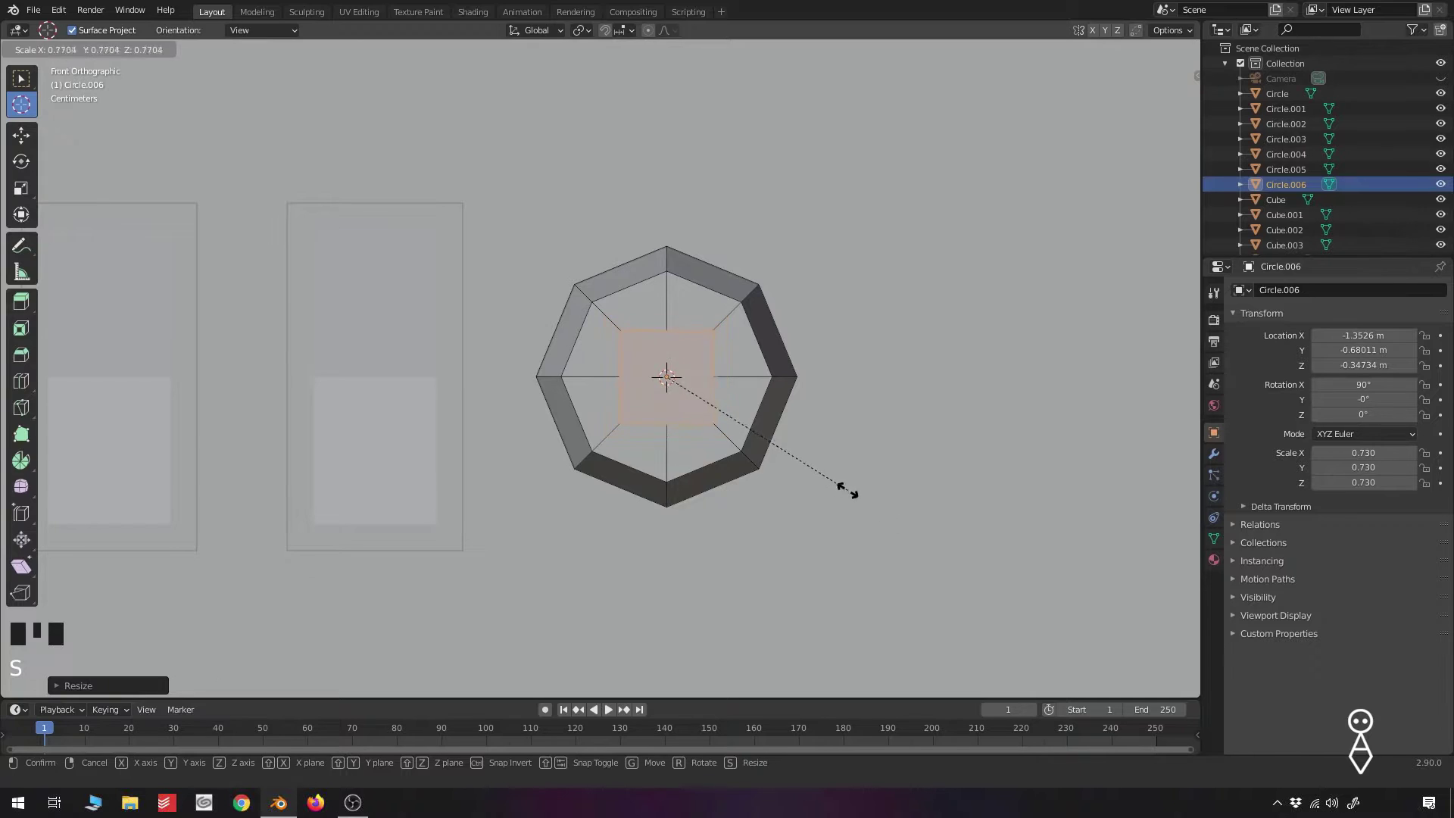
scroll(773, 455, "up", 4)
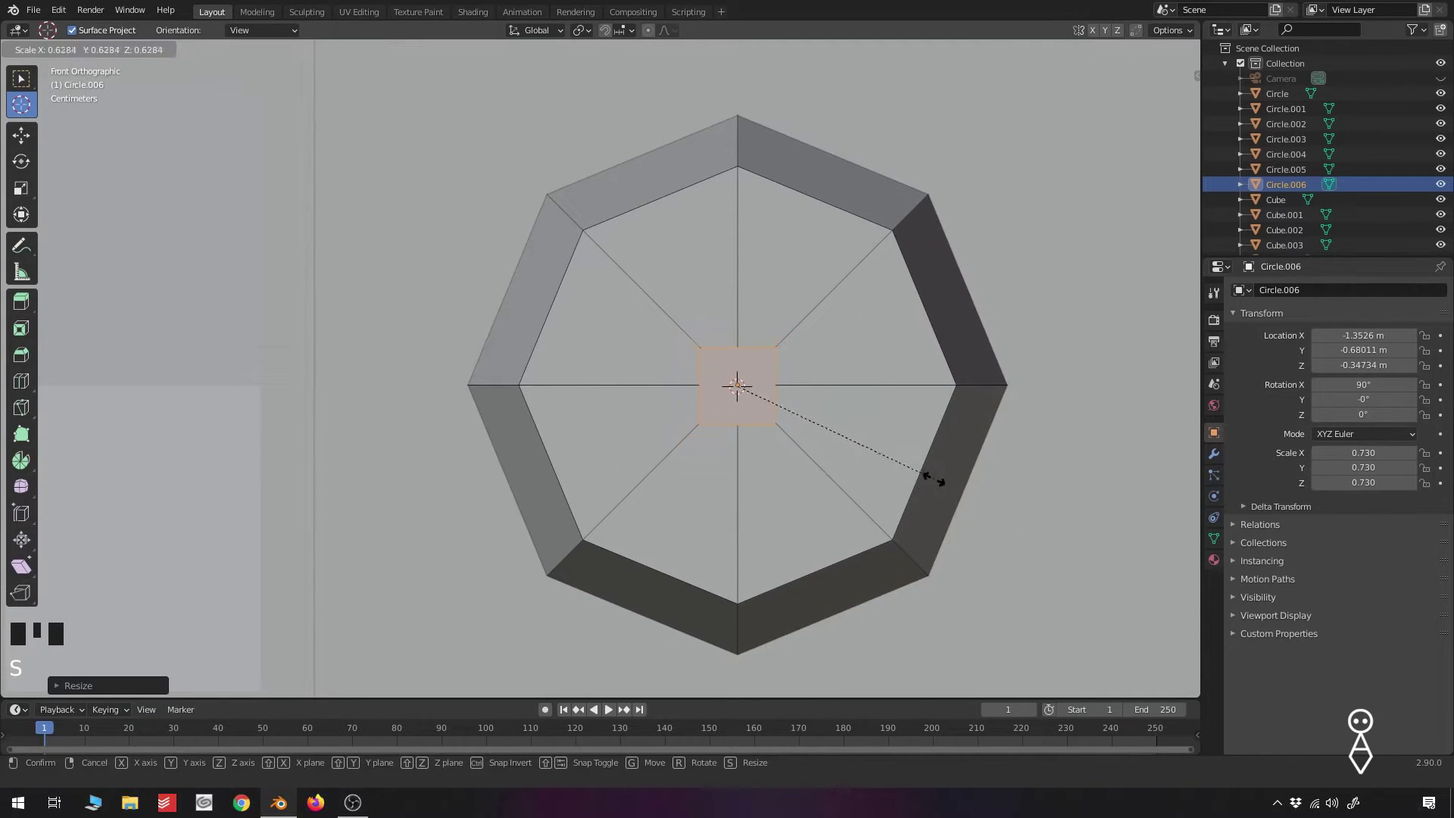
key("z")
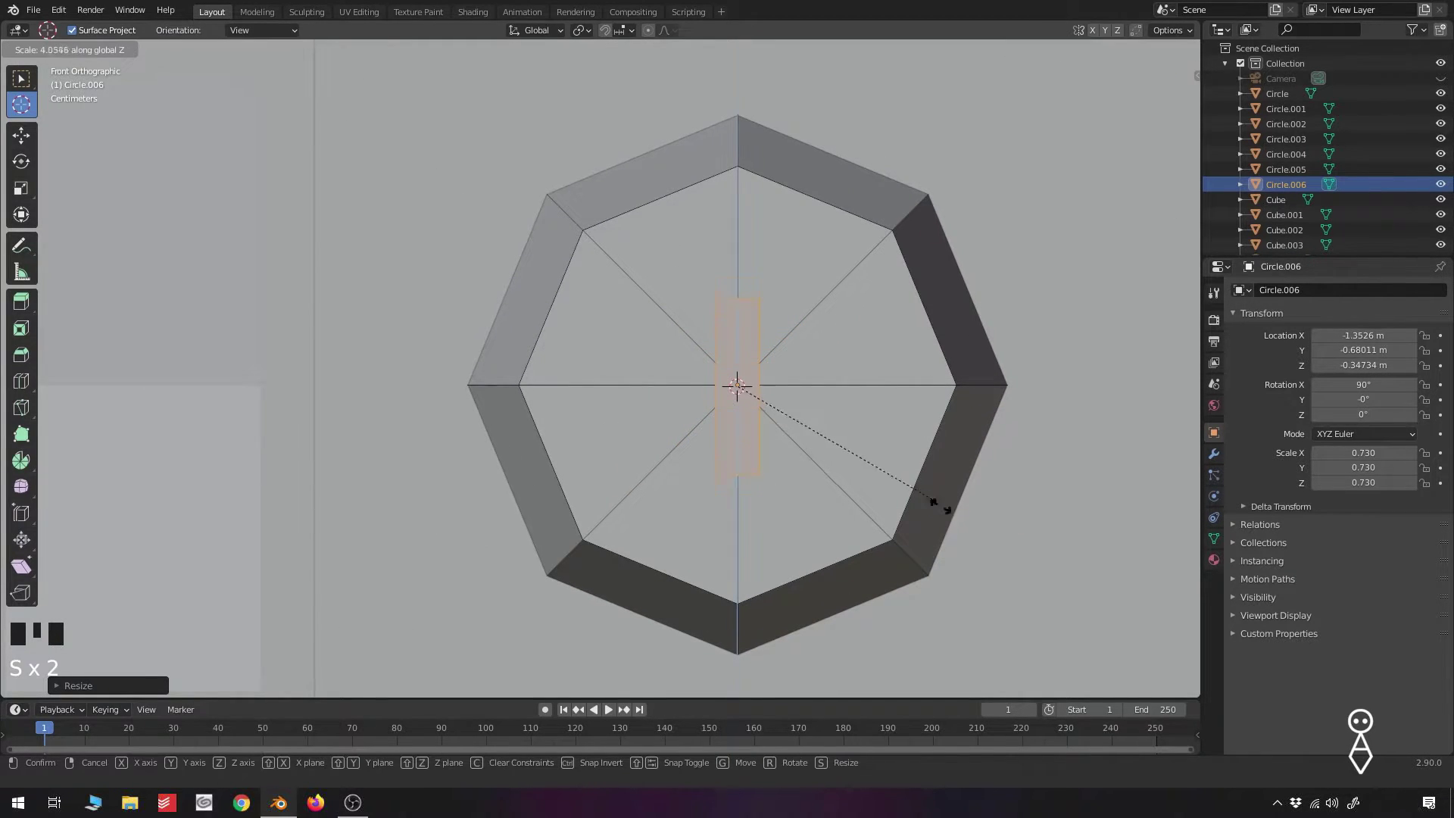
Rotate the bar diagonally about Y, scale it down, and move it along the knob's lower-right spoke to the rim
key("r")
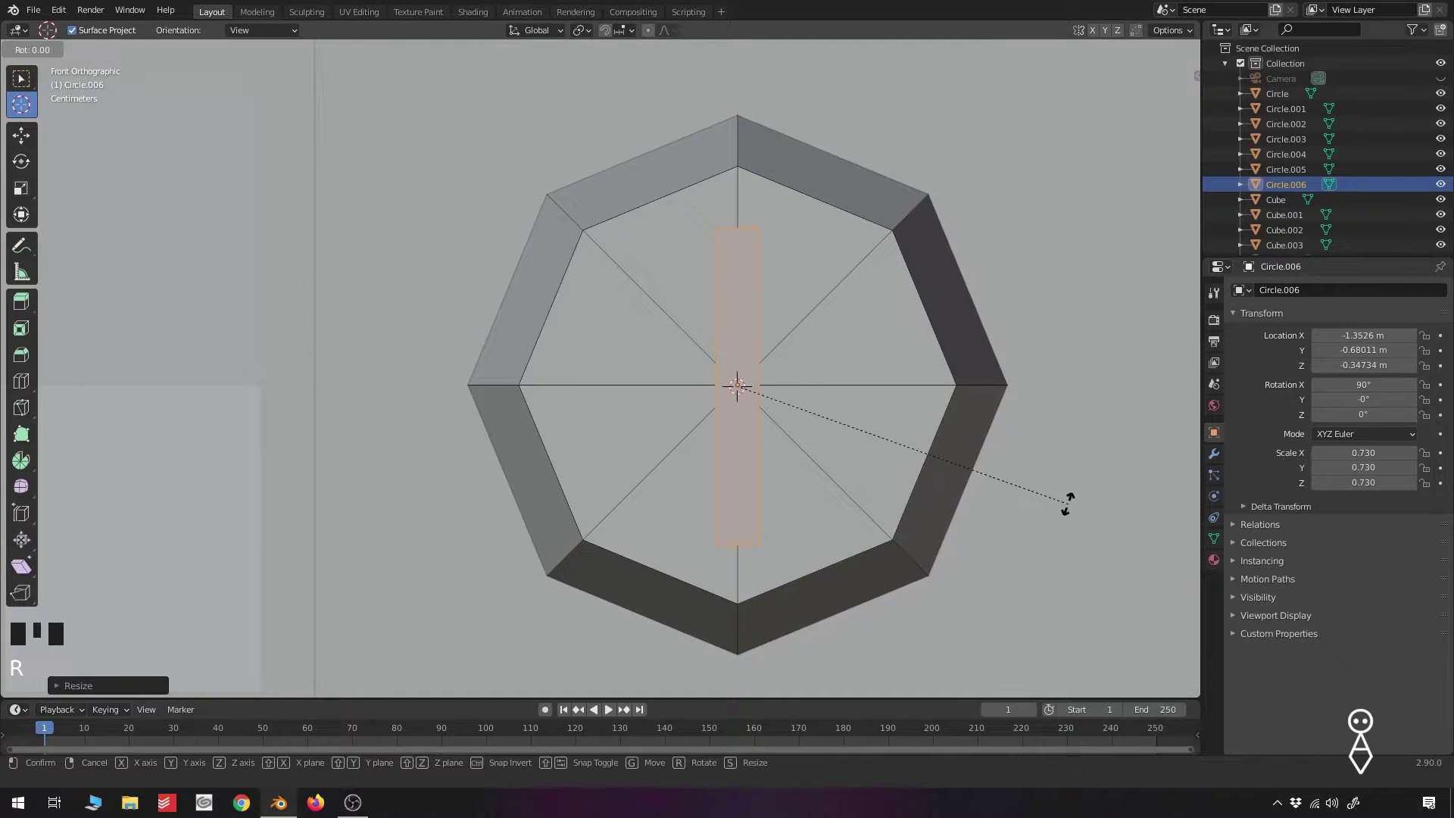
key("r")
key("y")
key("s")
key("g")
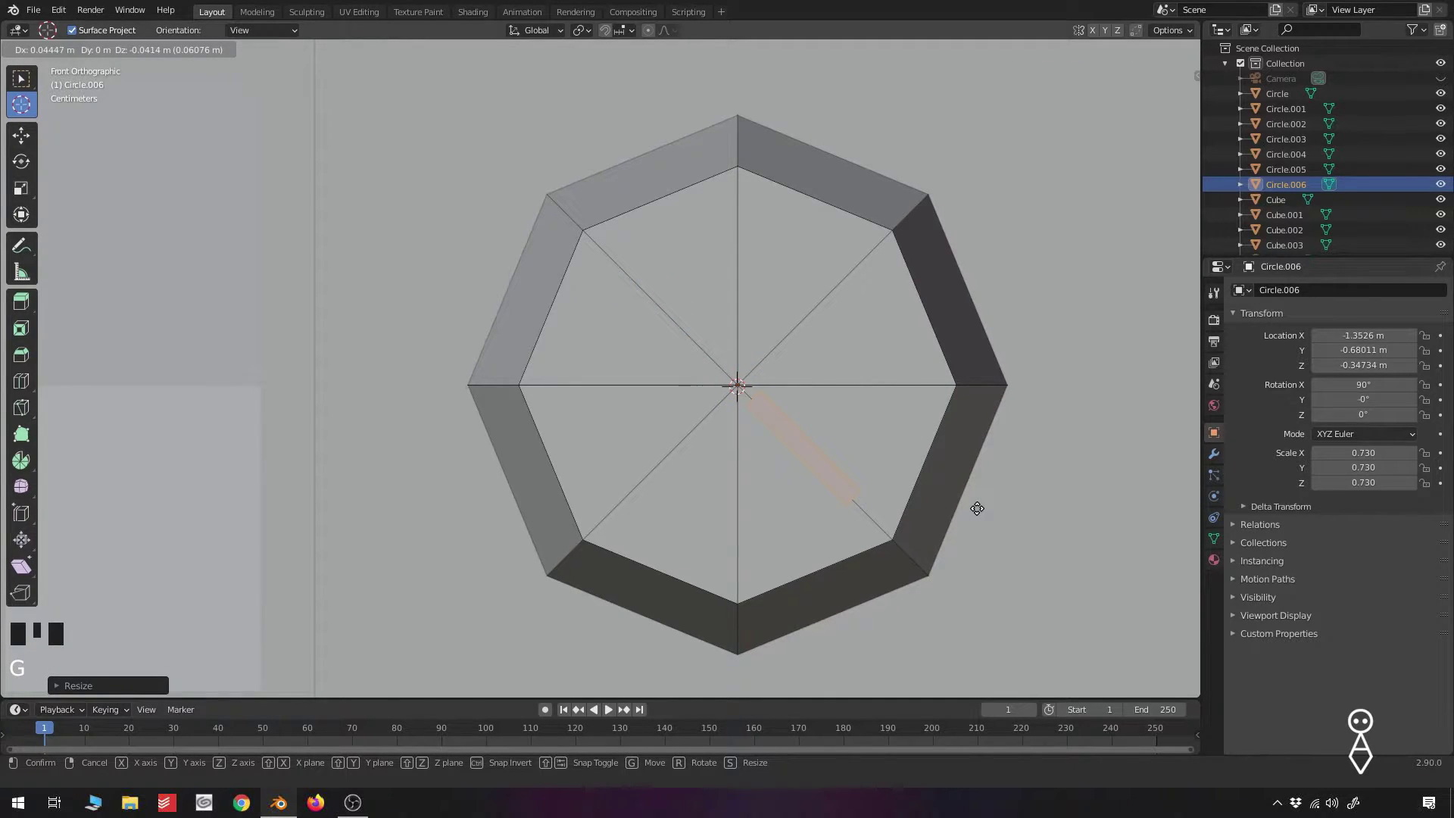
left_click(1011, 544)
Move the indicator bar along Y to sit on the knob's front face, and return to Object Mode
mouse_move(993, 543)
middle_mouse_down()
mouse_move(829, 571)
mouse_move(978, 529)
middle_mouse_up()
key("g")
key("y")
left_click(933, 564)
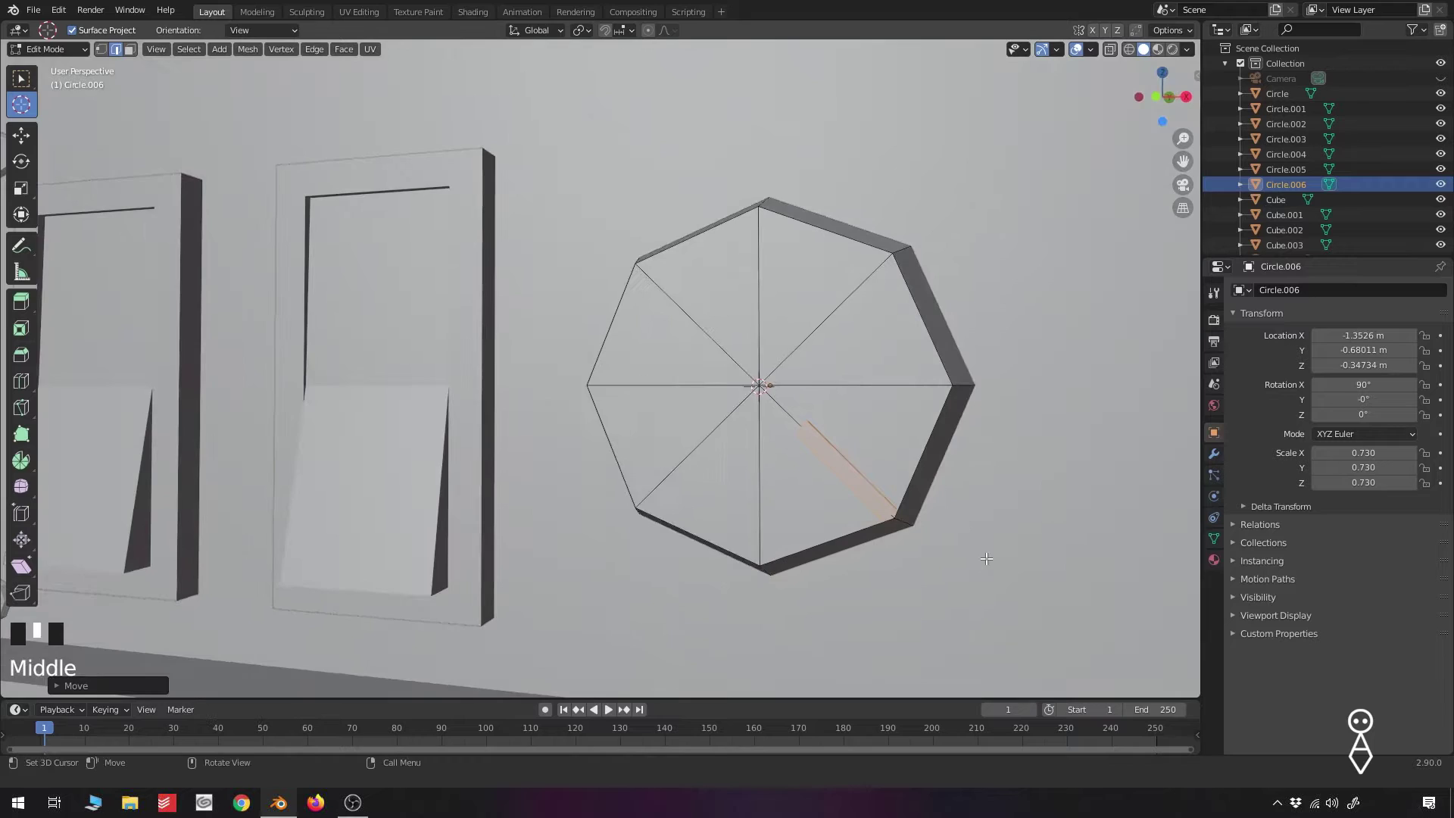
key("KP_1")
middle_click_drag(919, 488, 768, 460, "shift")
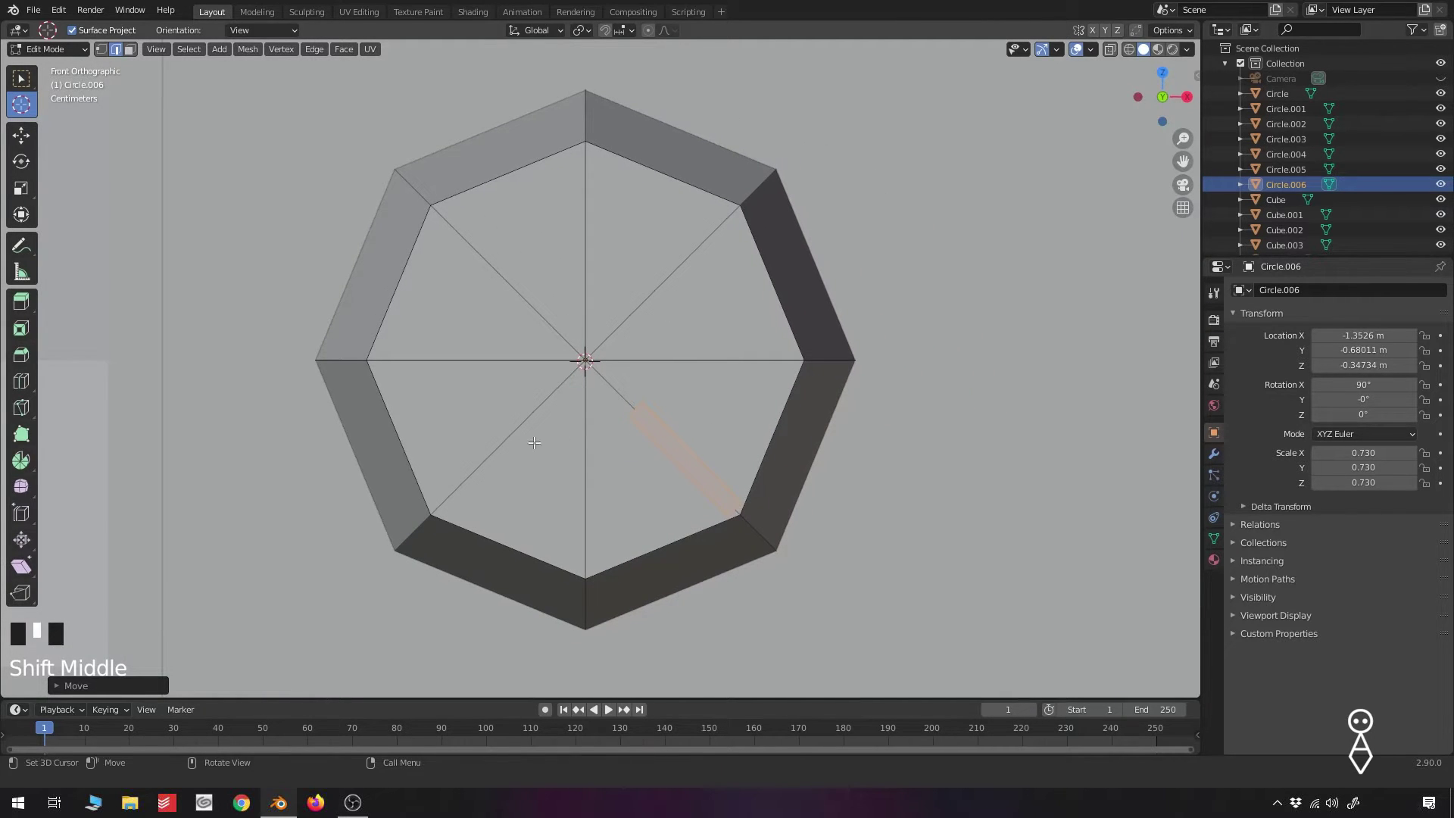
key("Tab")
In front wireframe view, move the knob along X, away from the switches, to about X -1.220 m
scroll(649, 378, "down", 4)
middle_click_drag(655, 374, 678, 324)
scroll(682, 326, "down", 1)
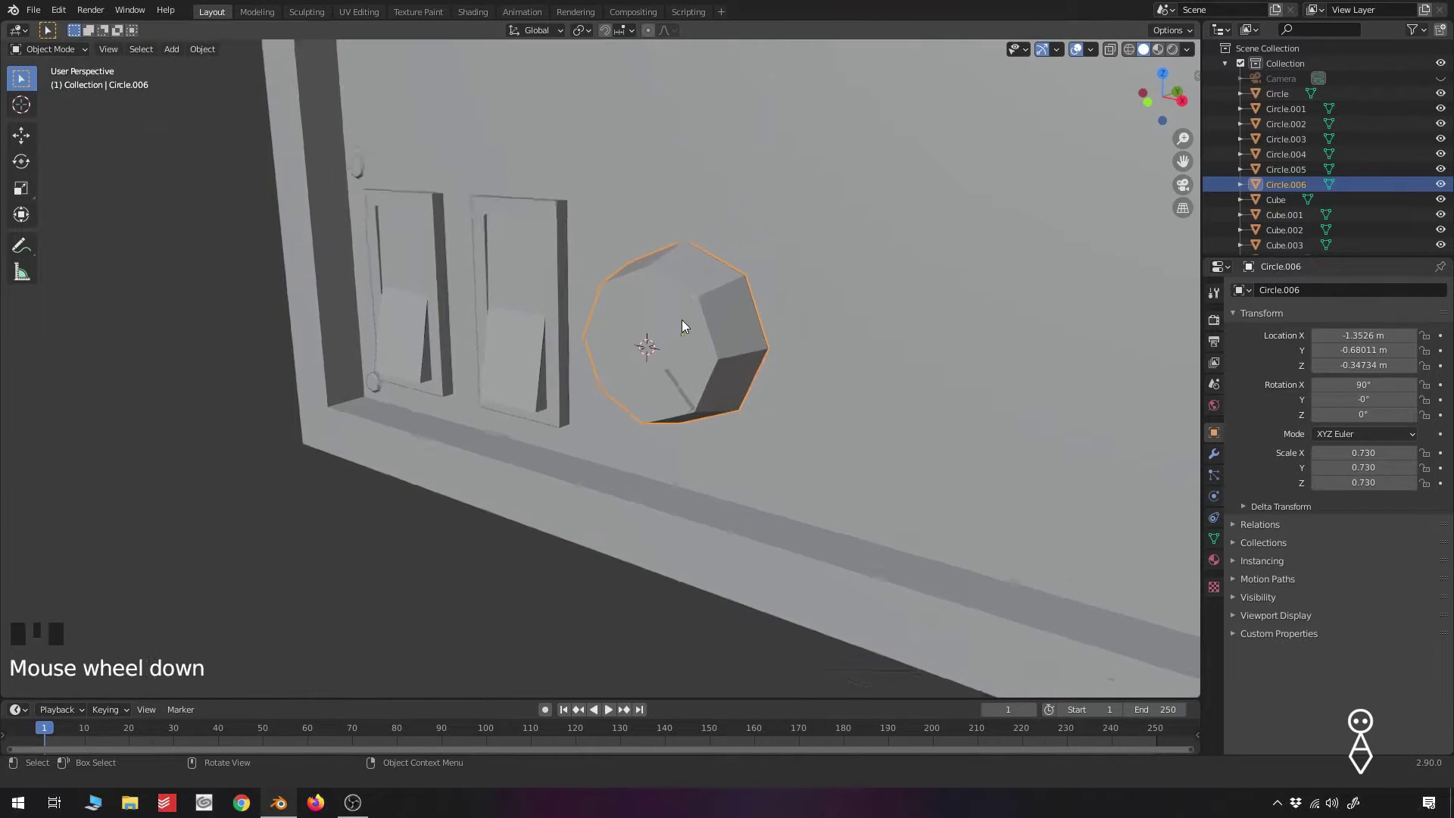
scroll(681, 327, "down", 5)
key("KP_1")
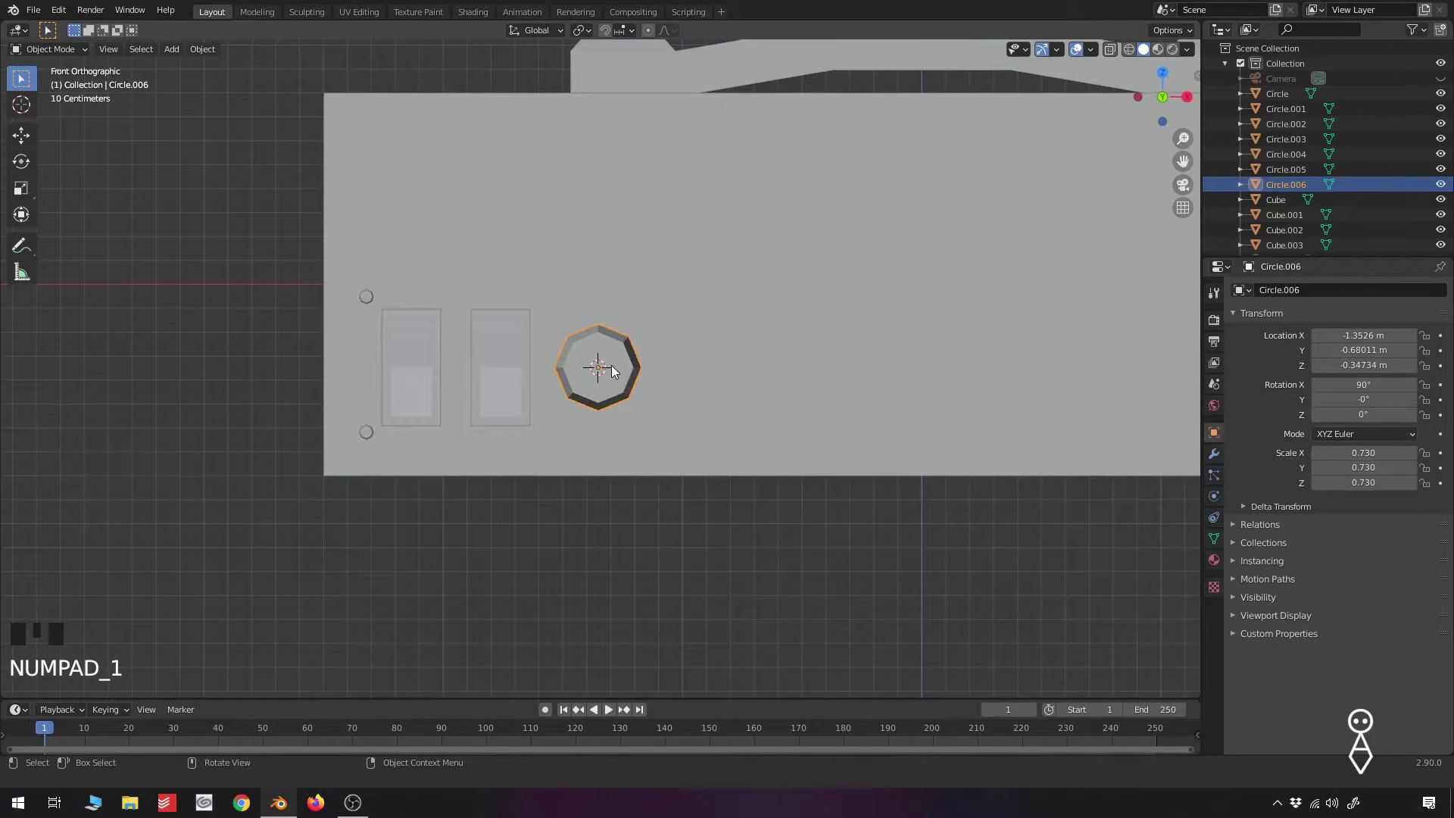
key("Tab")
key("Tab")
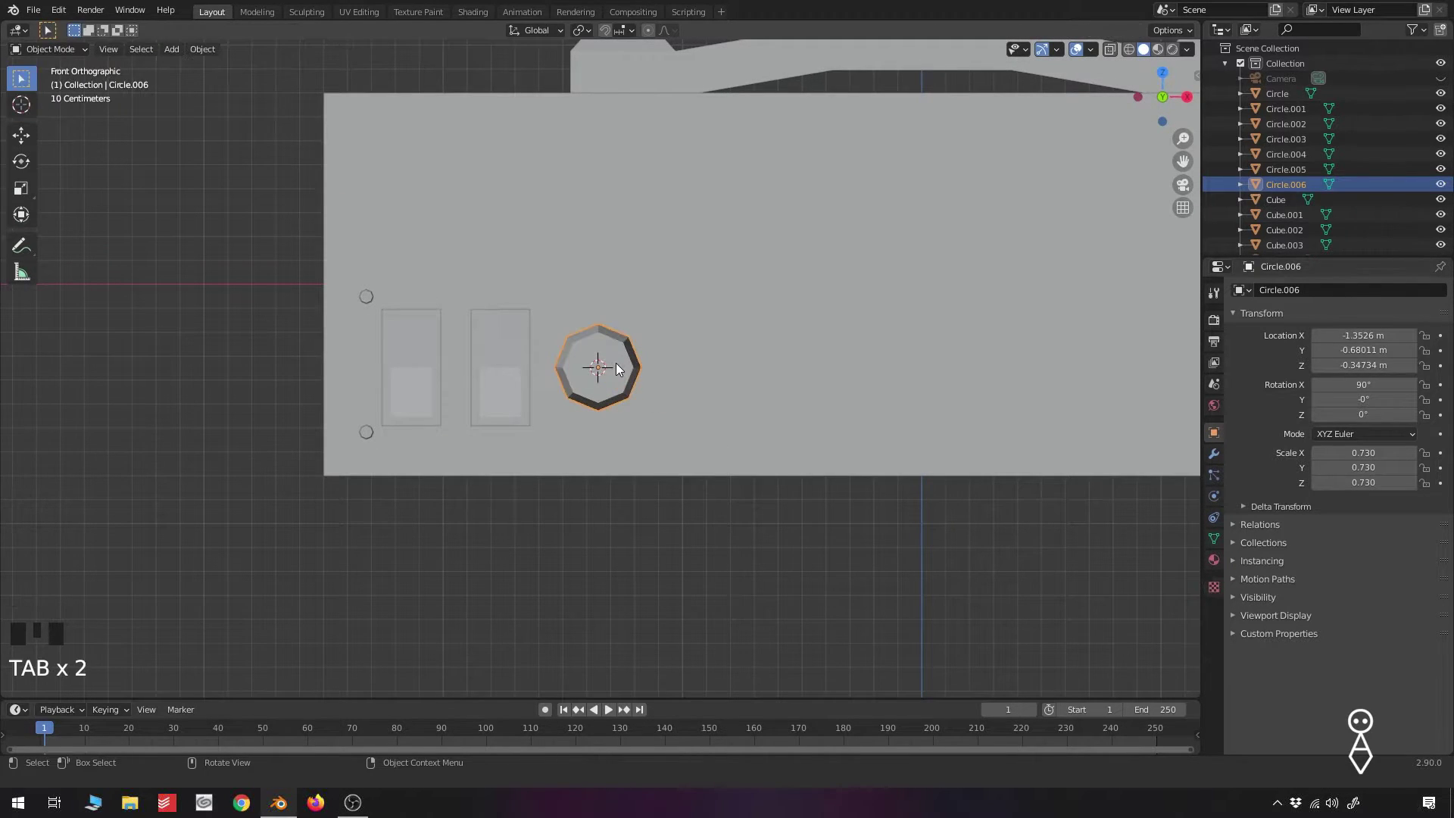
key("z")
scroll(637, 446, "up", 4)
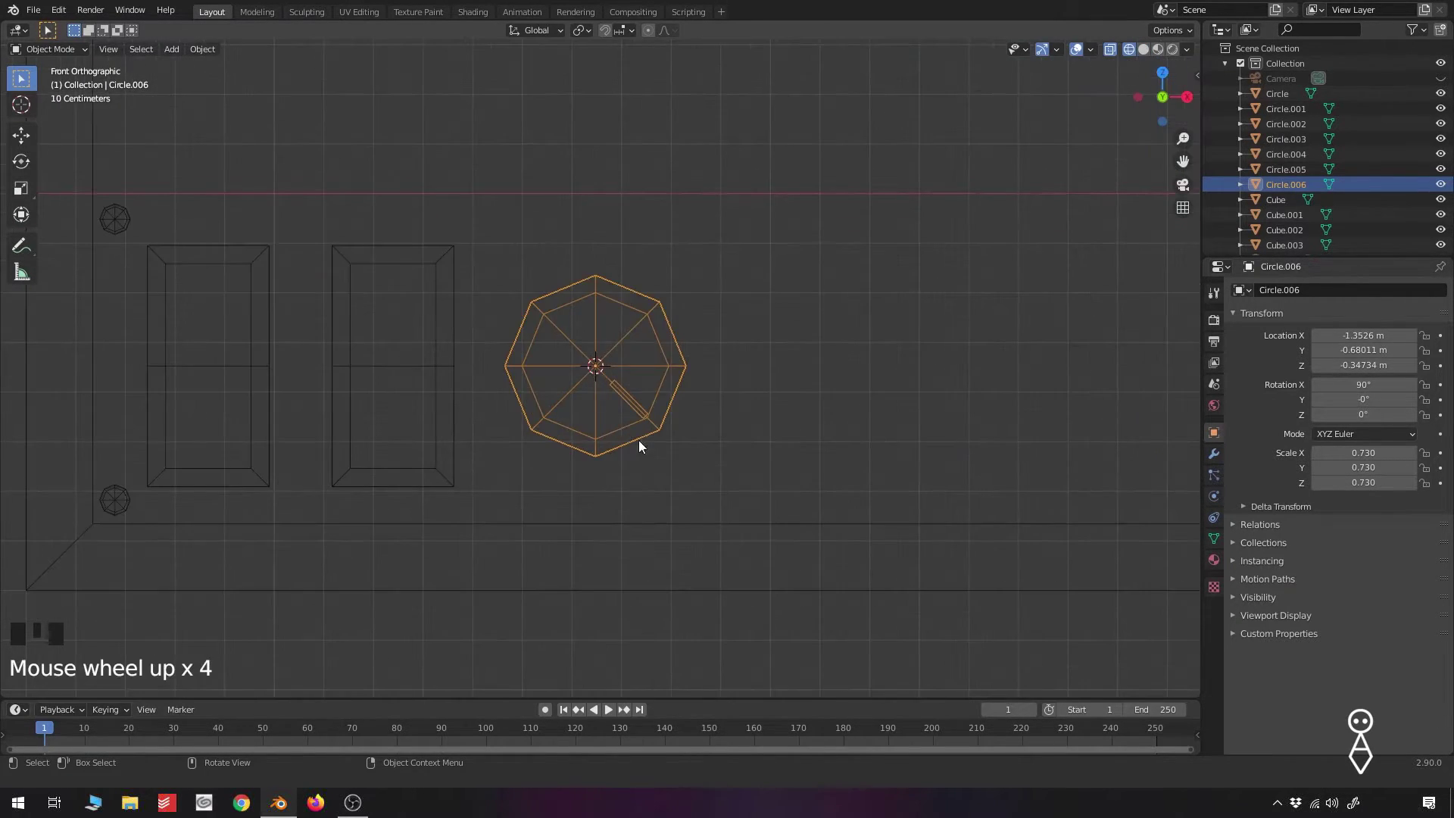
key("g")
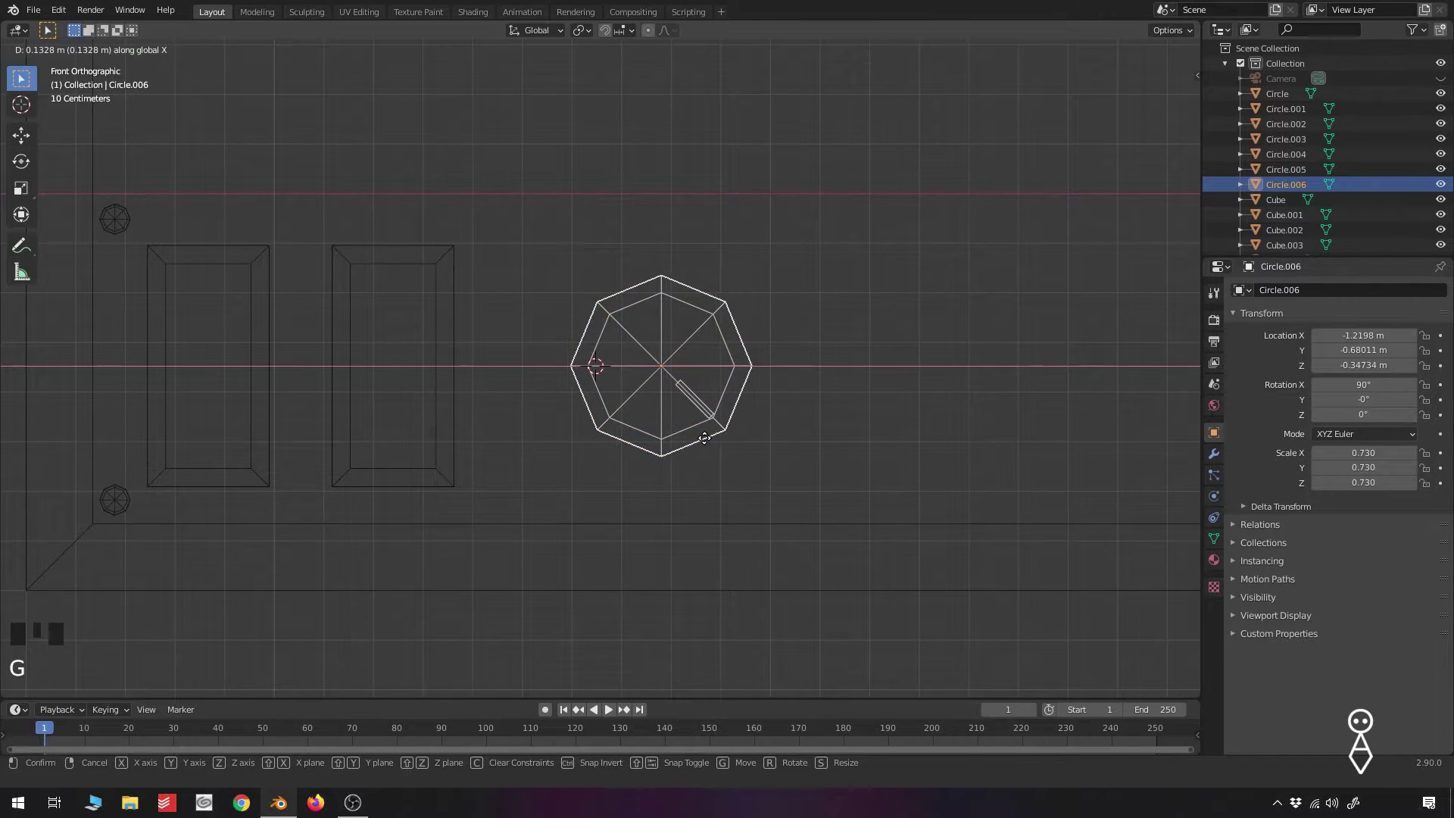
left_click(704, 438)
Duplicate the knob and offset the copy 0.75 m along X
scroll(711, 383, "down", 3)
middle_click_drag(711, 394, 559, 420, "shift")
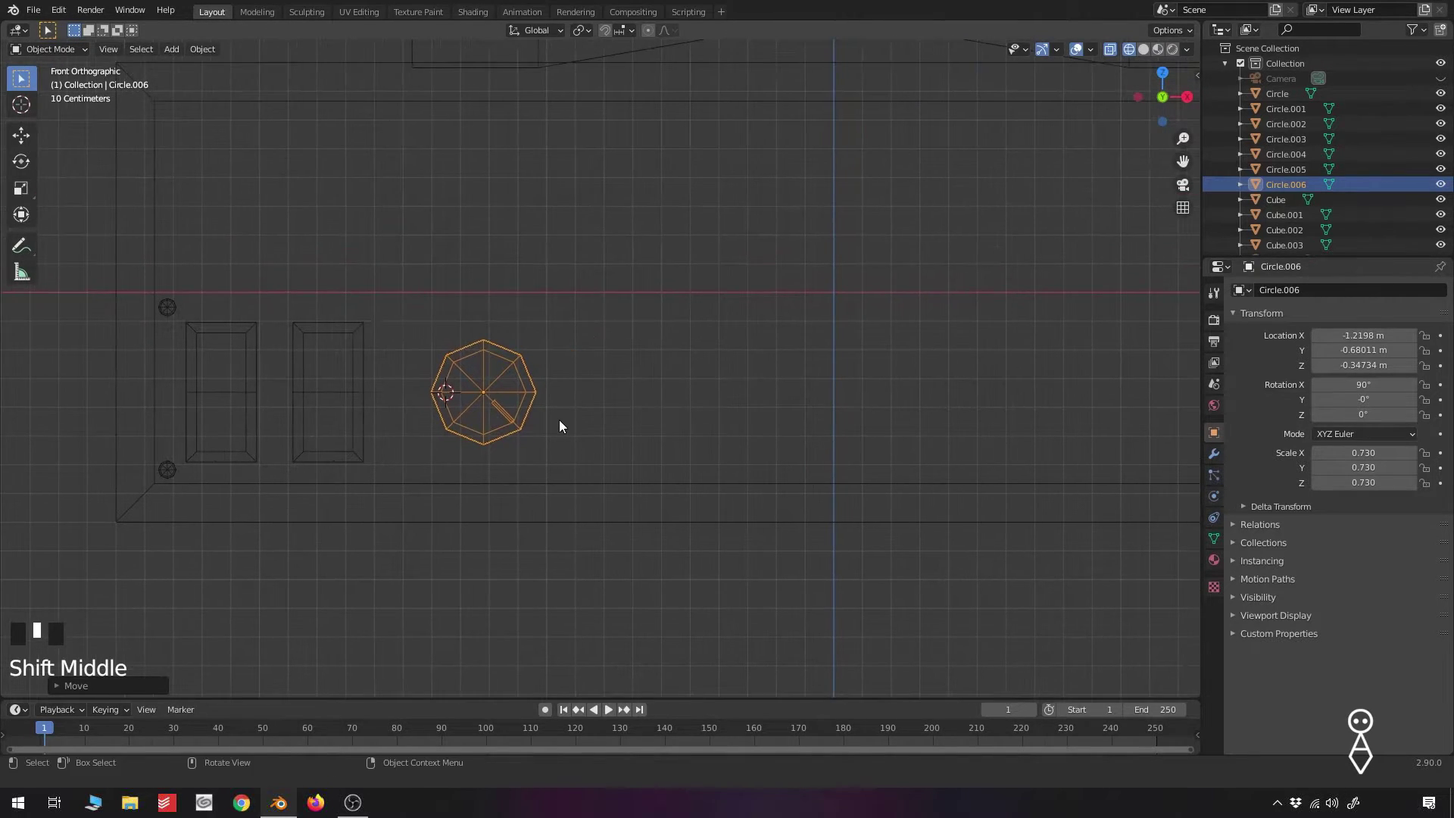
key("shift+d")
key("x")
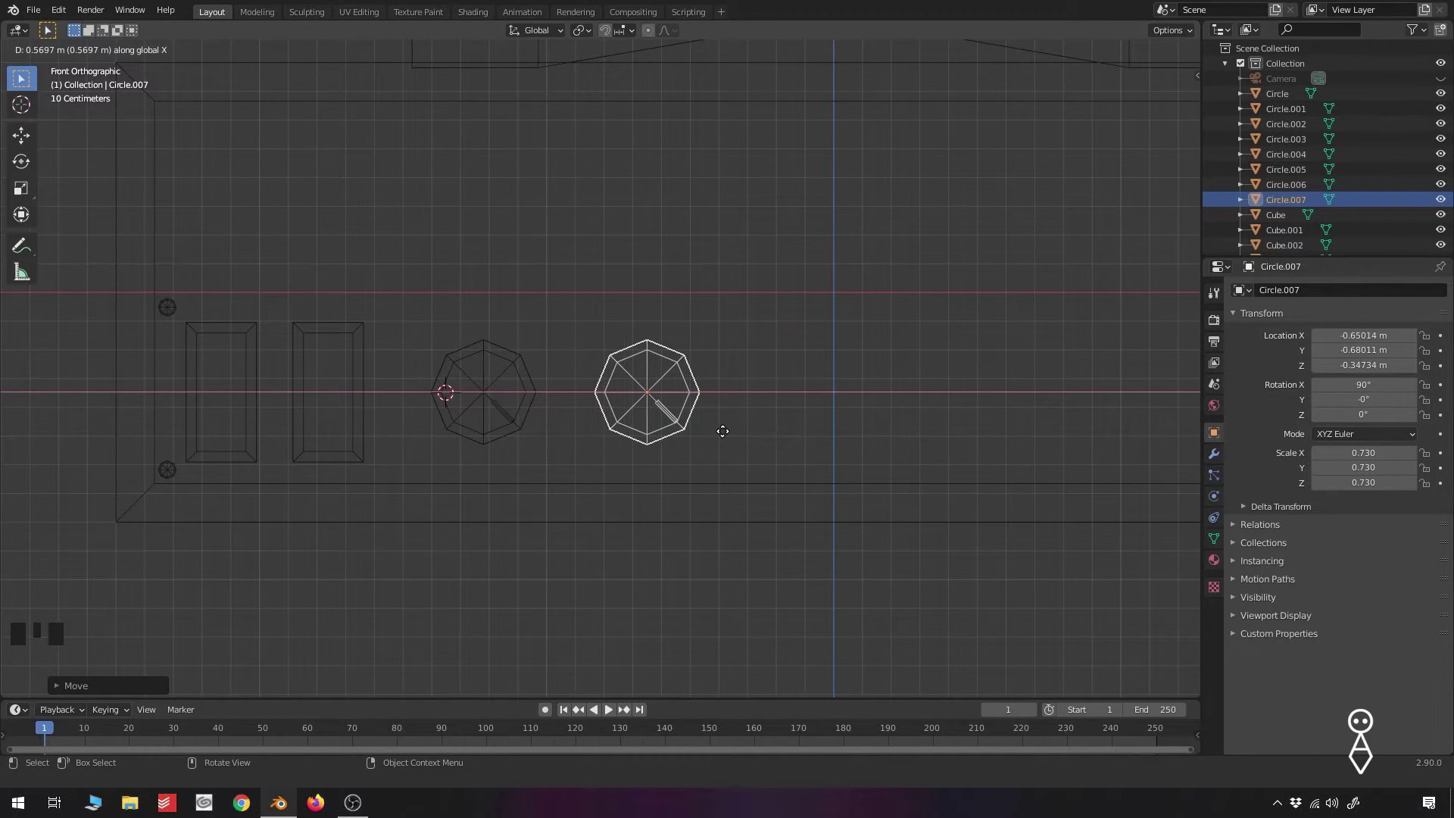
type(".75")
key("Return")
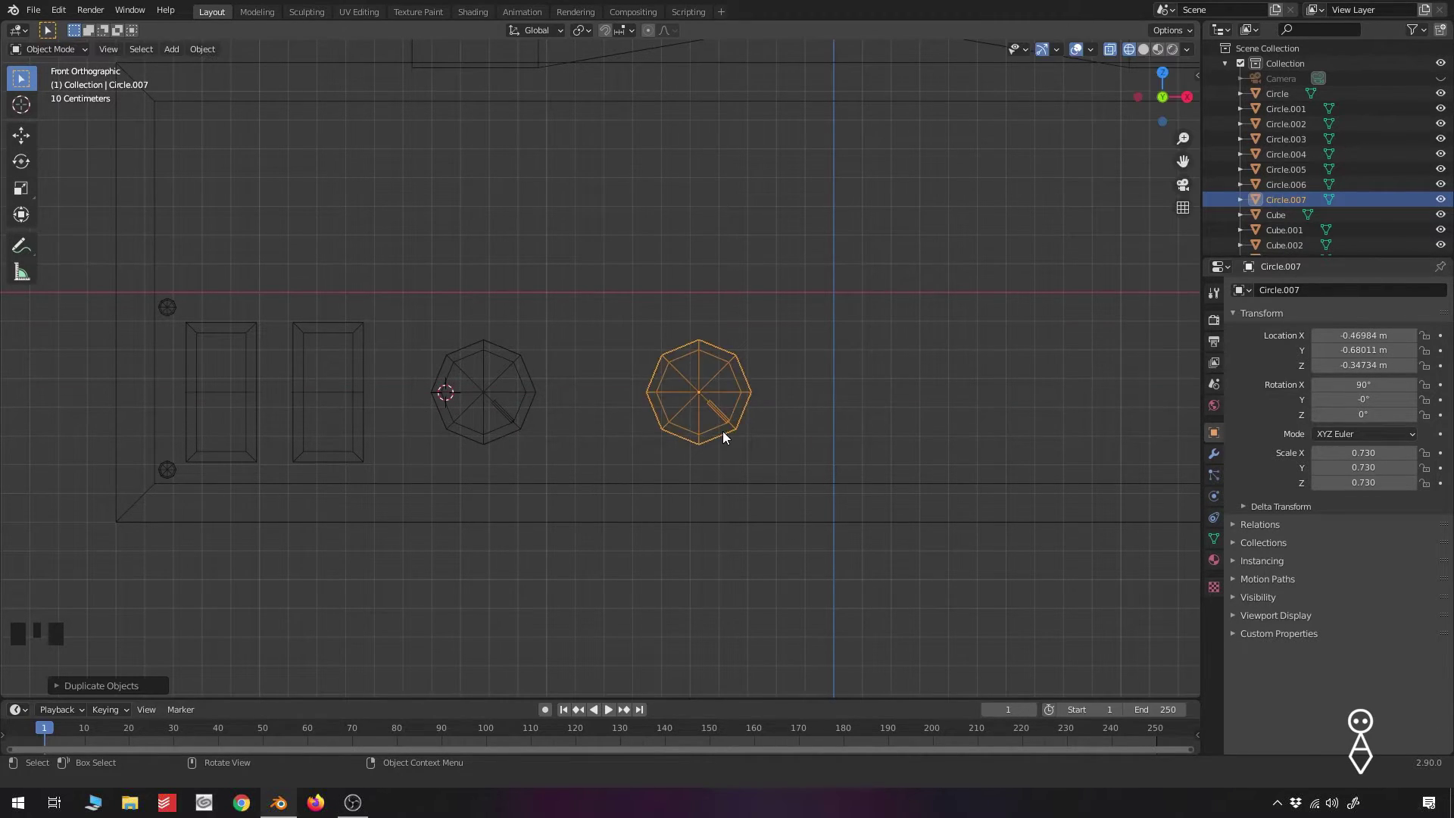
Add two more knobs to the row by duplicating the latest one twice, each copy offset 0.75 m along X
middle_click_drag(783, 429, 607, 415, "shift")
key("shift+d")
type("x.75")
key("Return")
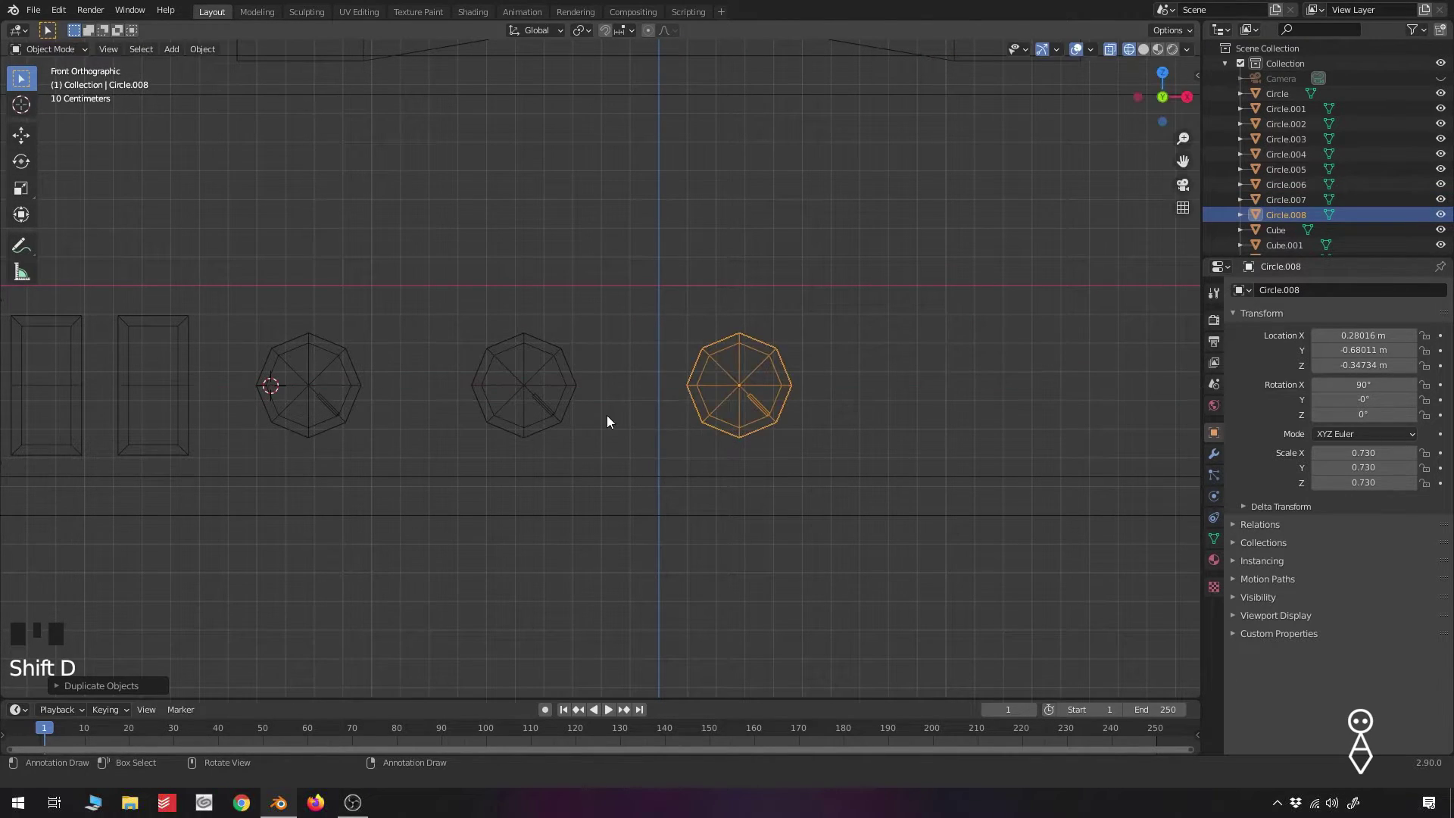
key("shift+d")
type("x.75")
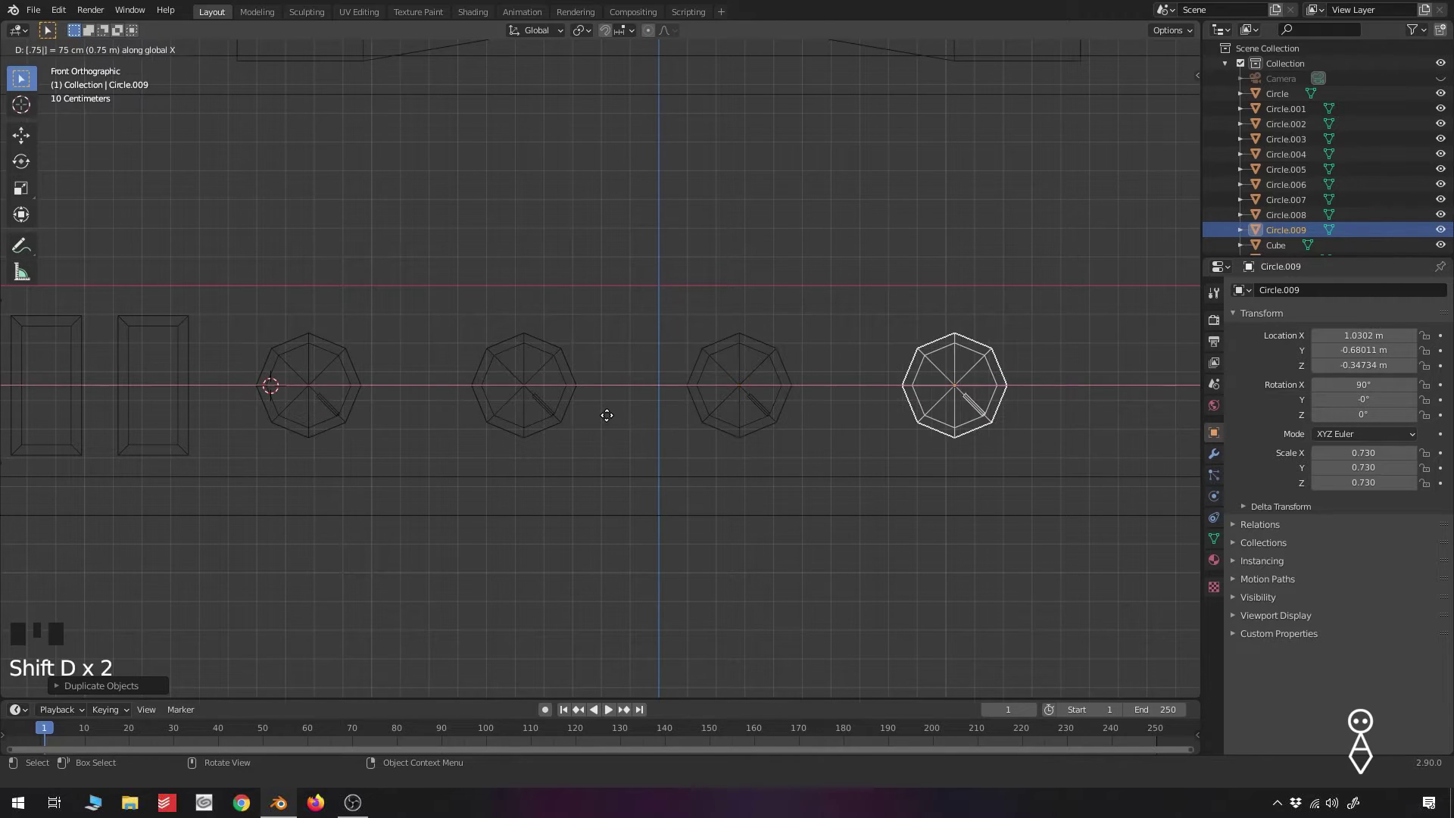
key("Return")
scroll(836, 380, "down", 4)
scroll(836, 380, "up", 2)
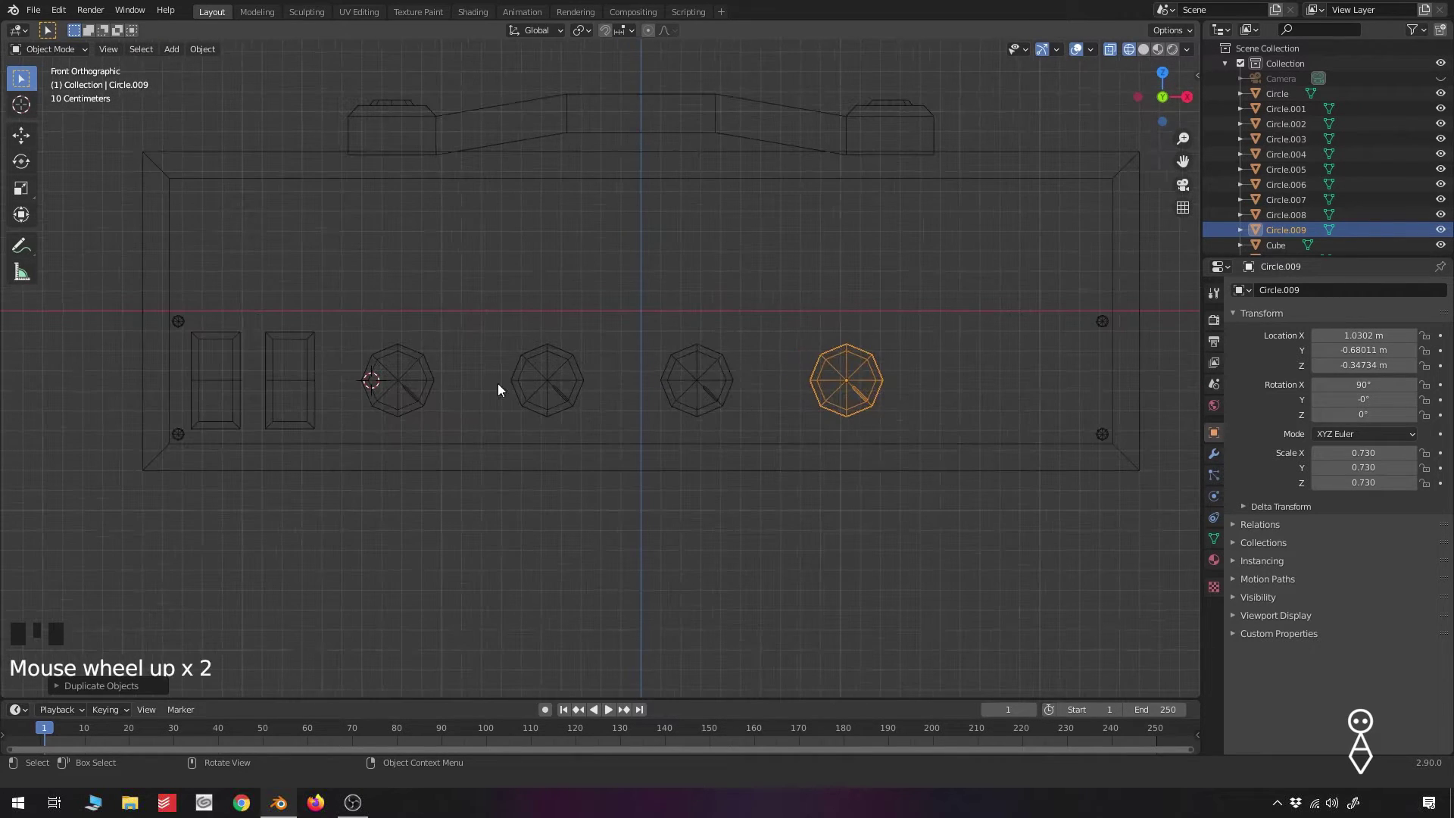
Select all four knobs, move them about 0.18 m along X, and scale them together by about 1.13
left_click(411, 380, "shift")
left_click(558, 385, "shift")
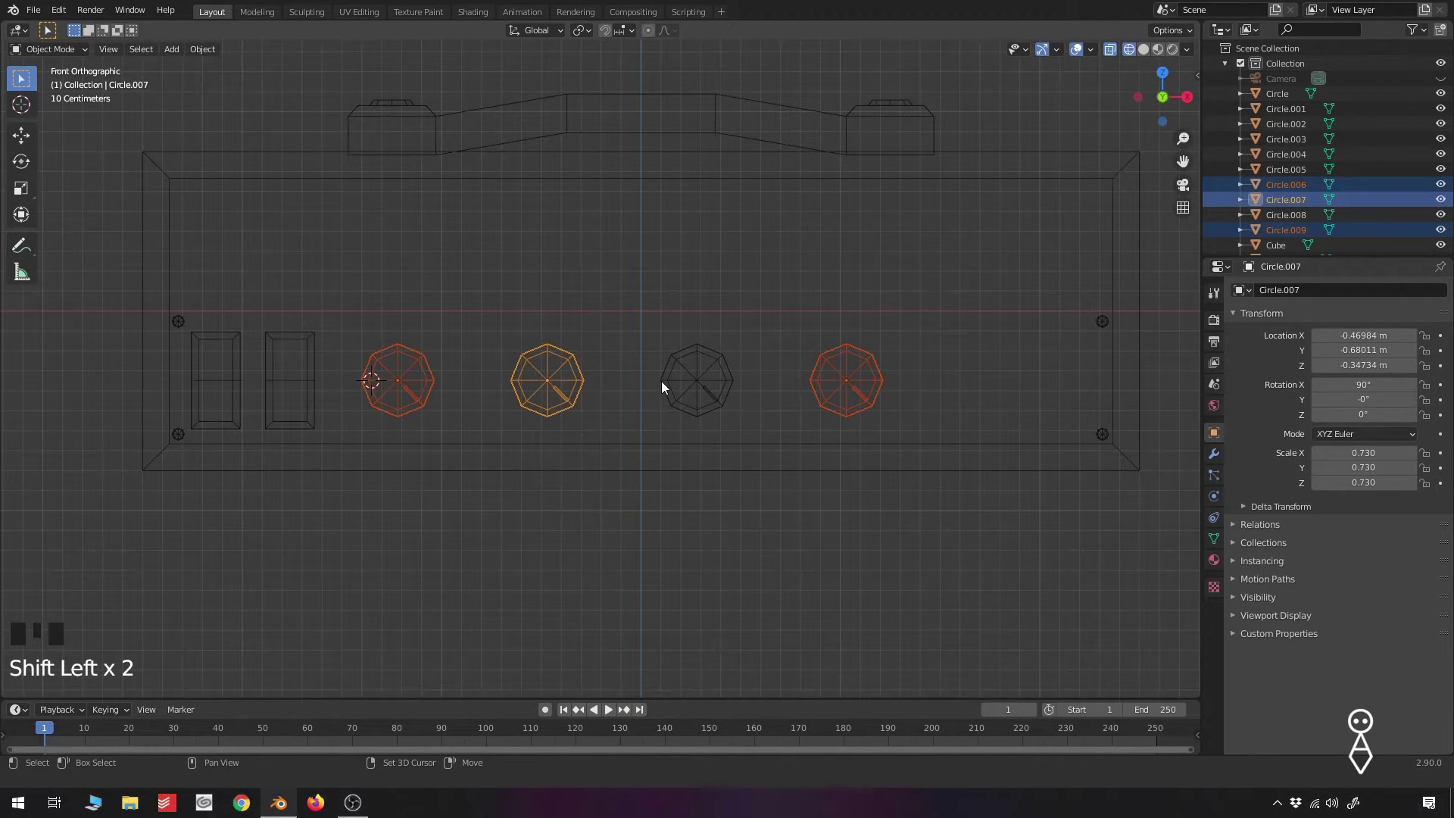
left_click(715, 388, "shift")
key("g")
key("x")
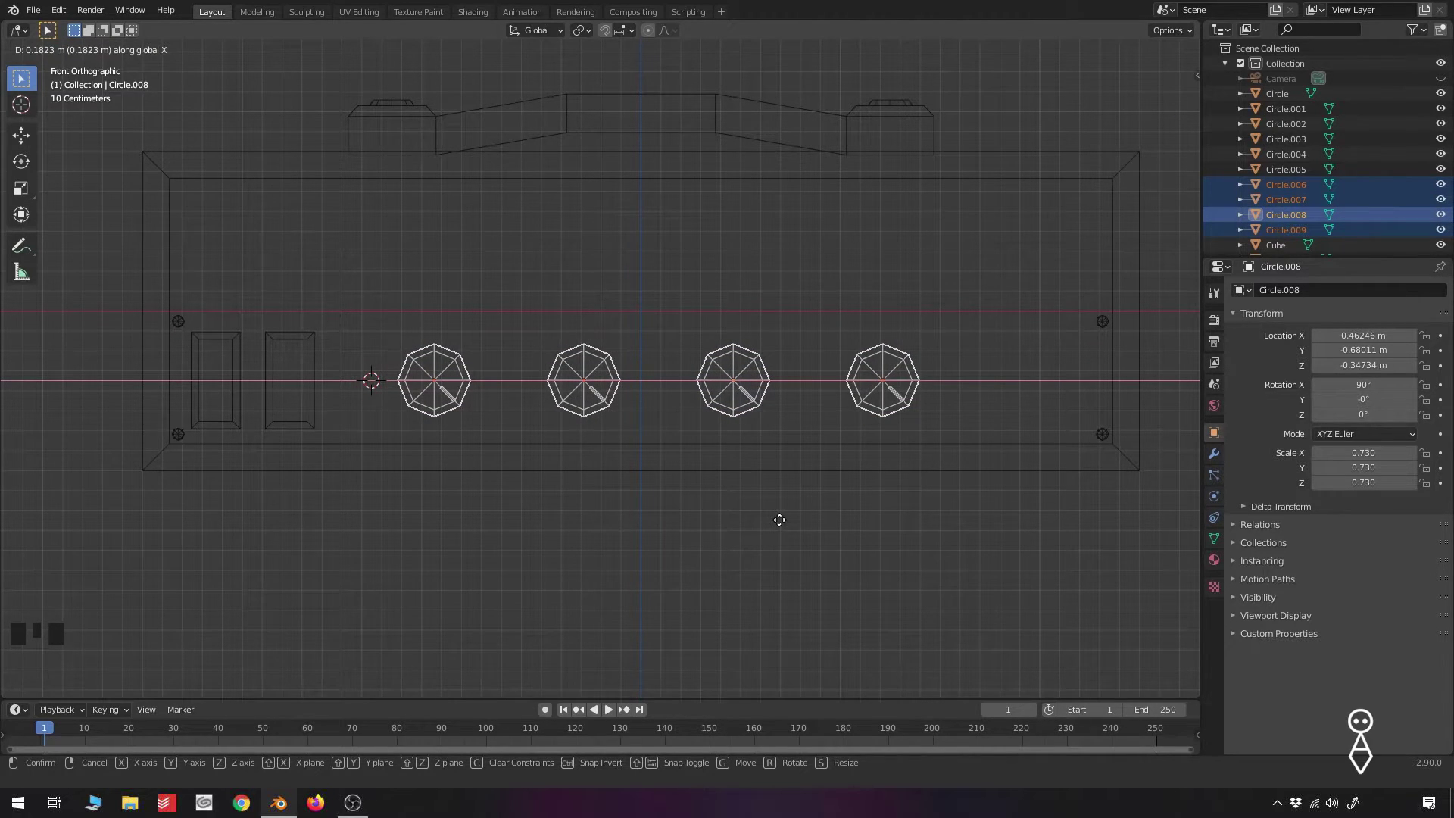
left_click(779, 520)
key("s")
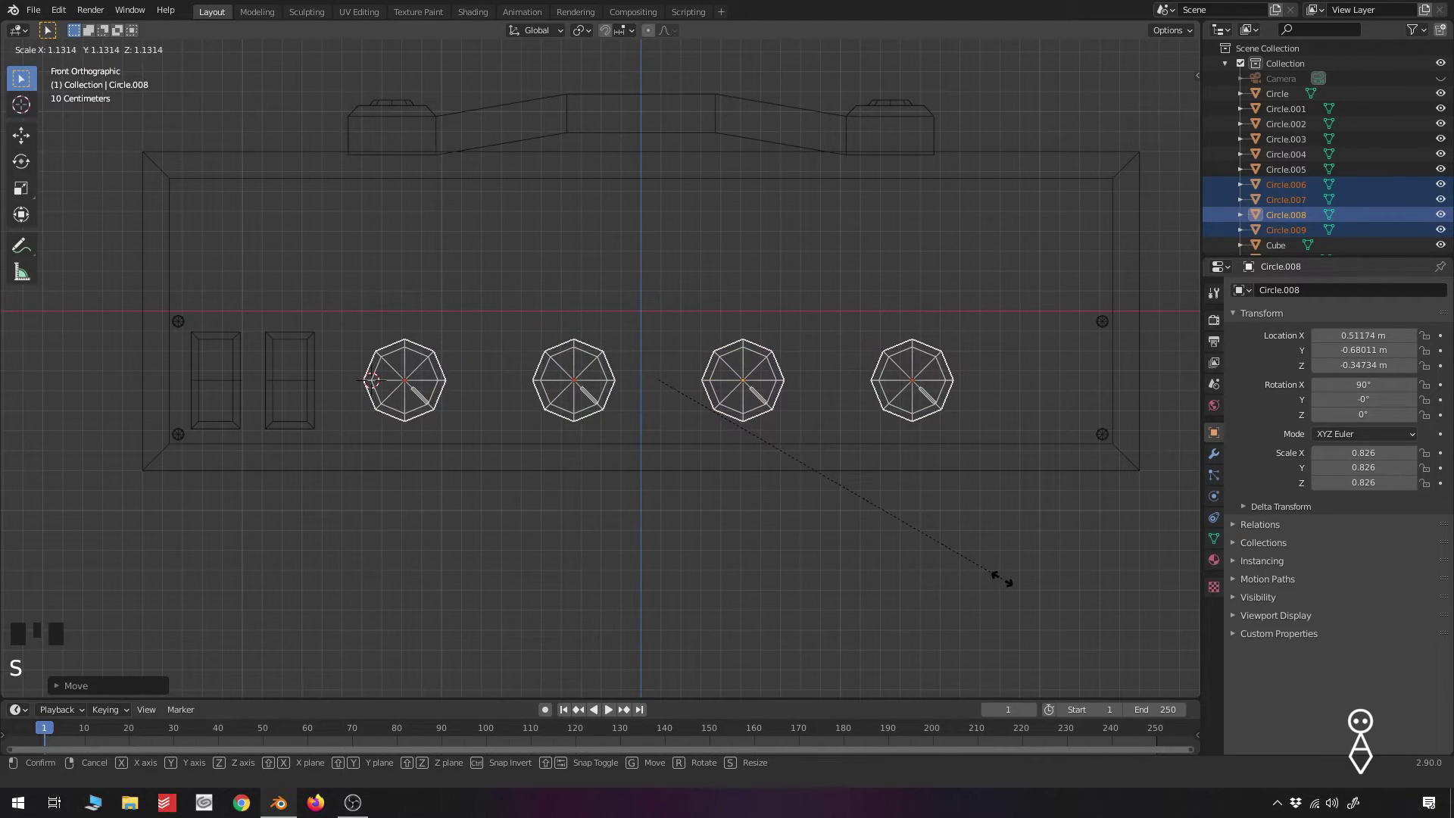
left_click(1002, 578)
Duplicate the knob nearest the right bolts along X to about X 1.998 m and scale the copy by about 0.49
middle_click_drag(857, 501, 595, 493, "shift")
scroll(595, 494, "up", 4)
middle_click_drag(760, 523, 730, 432, "shift")
left_click(652, 520)
left_click(562, 349)
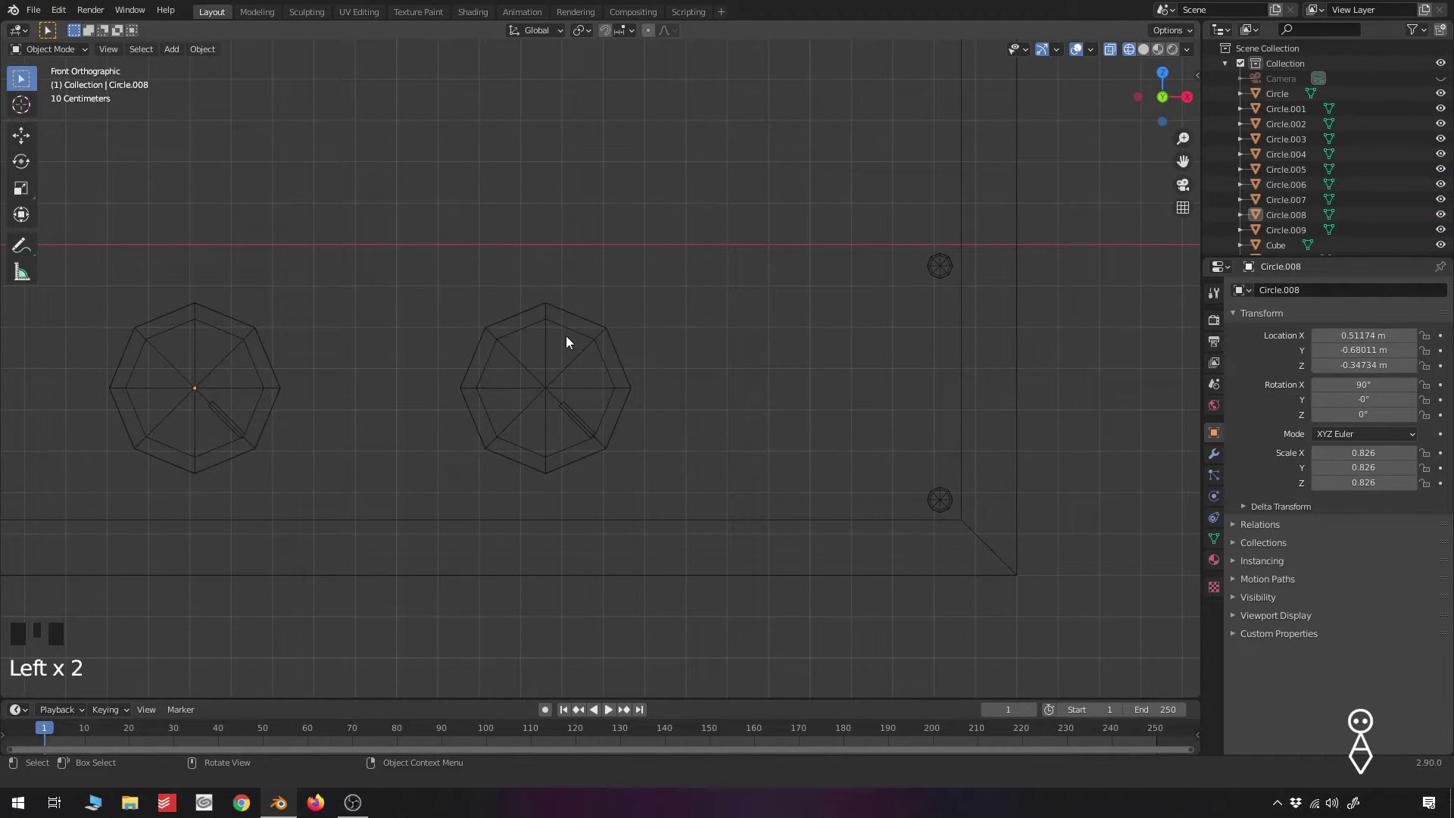
left_click(575, 356)
key("shift+d")
key("x")
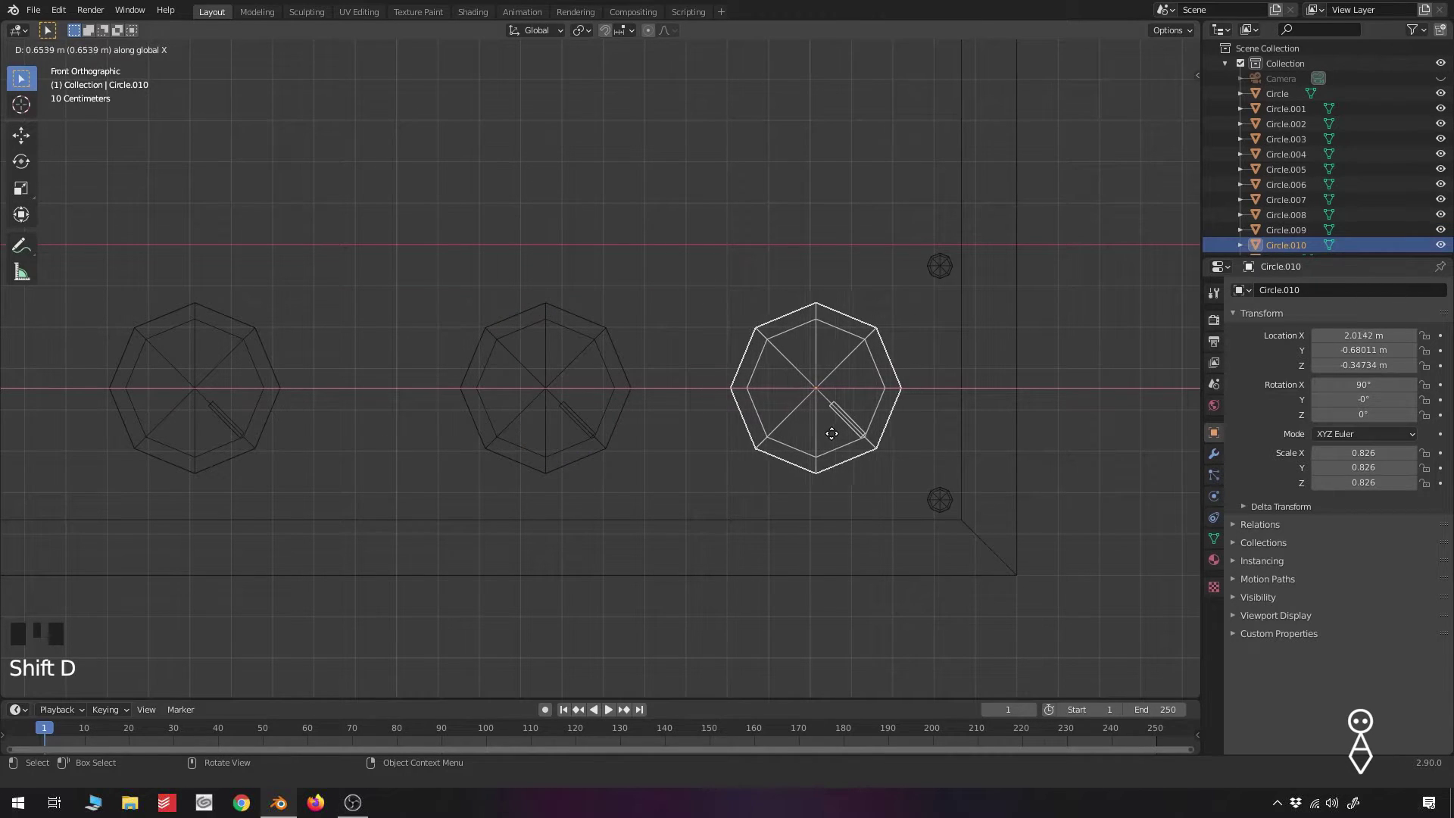
left_click(827, 433)
key("s")
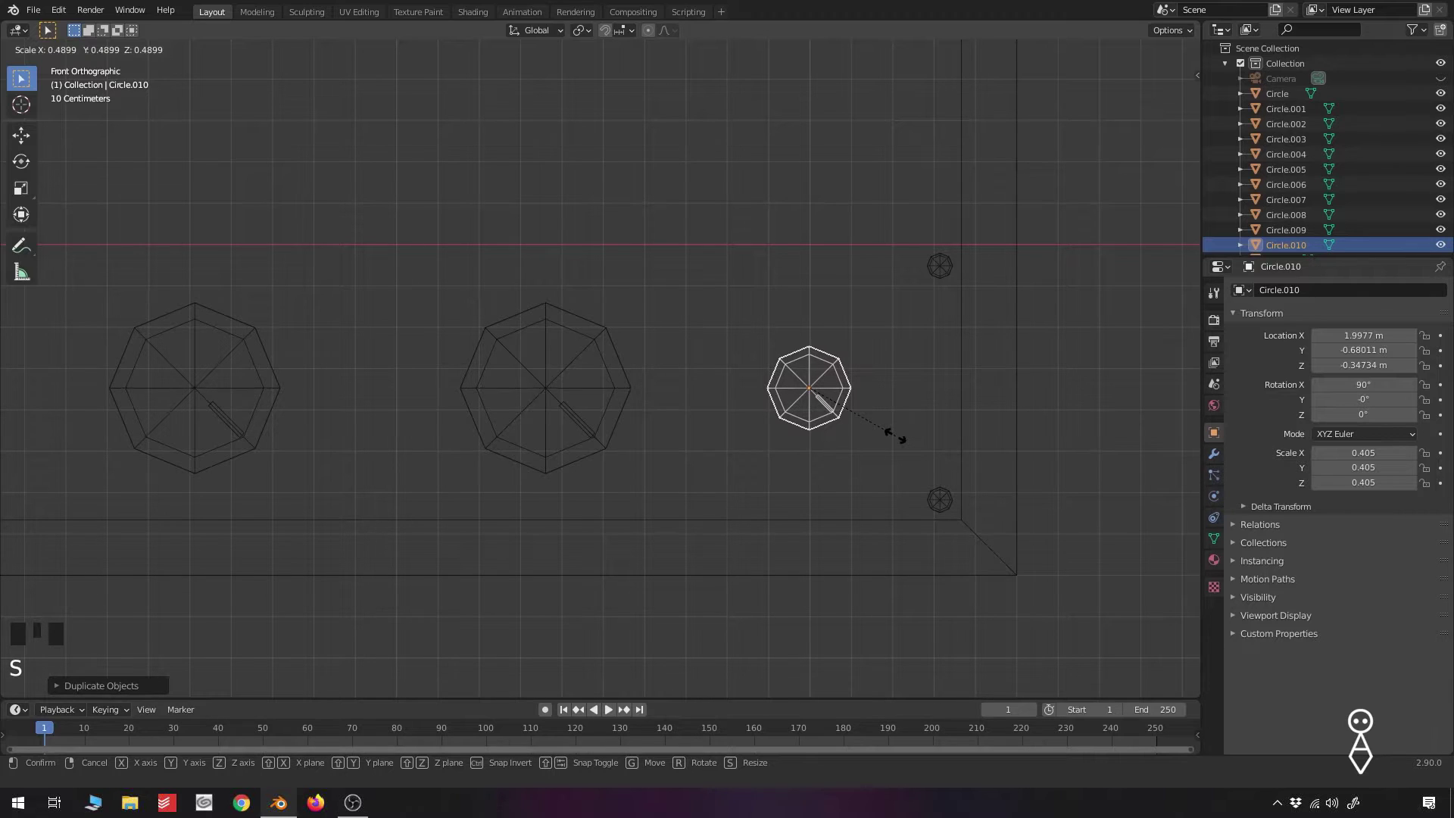
left_click(863, 406)
In Edit Mode, delete the vertices of the indicator bar on the small knob copy
middle_click_drag(863, 406, 738, 401, "shift")
scroll(739, 402, "up", 2)
key("Tab")
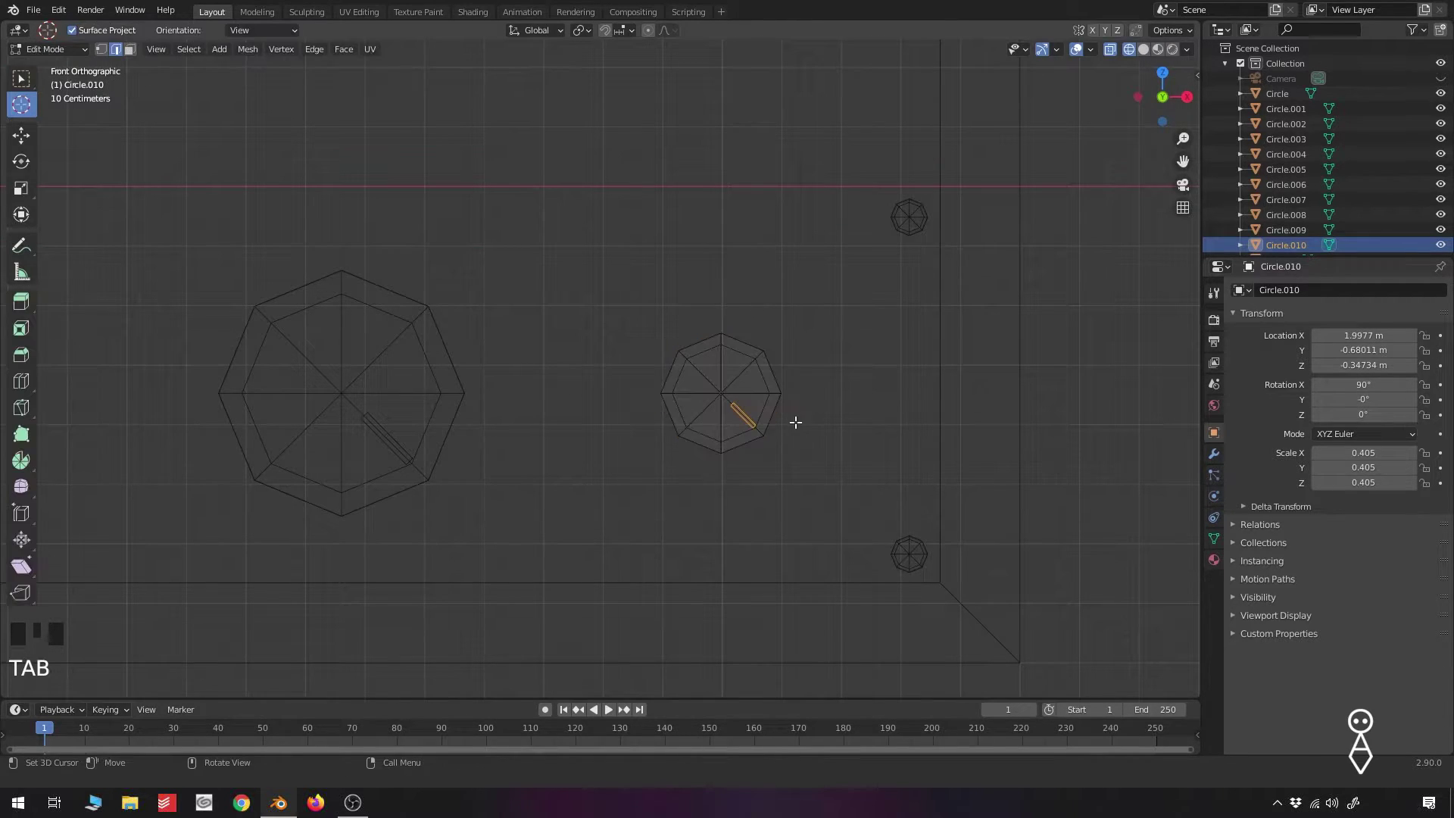
key("z")
left_click(911, 435)
middle_click_drag(911, 435, 750, 413)
scroll(750, 412, "up", 5)
middle_click_drag(988, 413, 824, 385, "shift")
key("a")
key("a")
key("a")
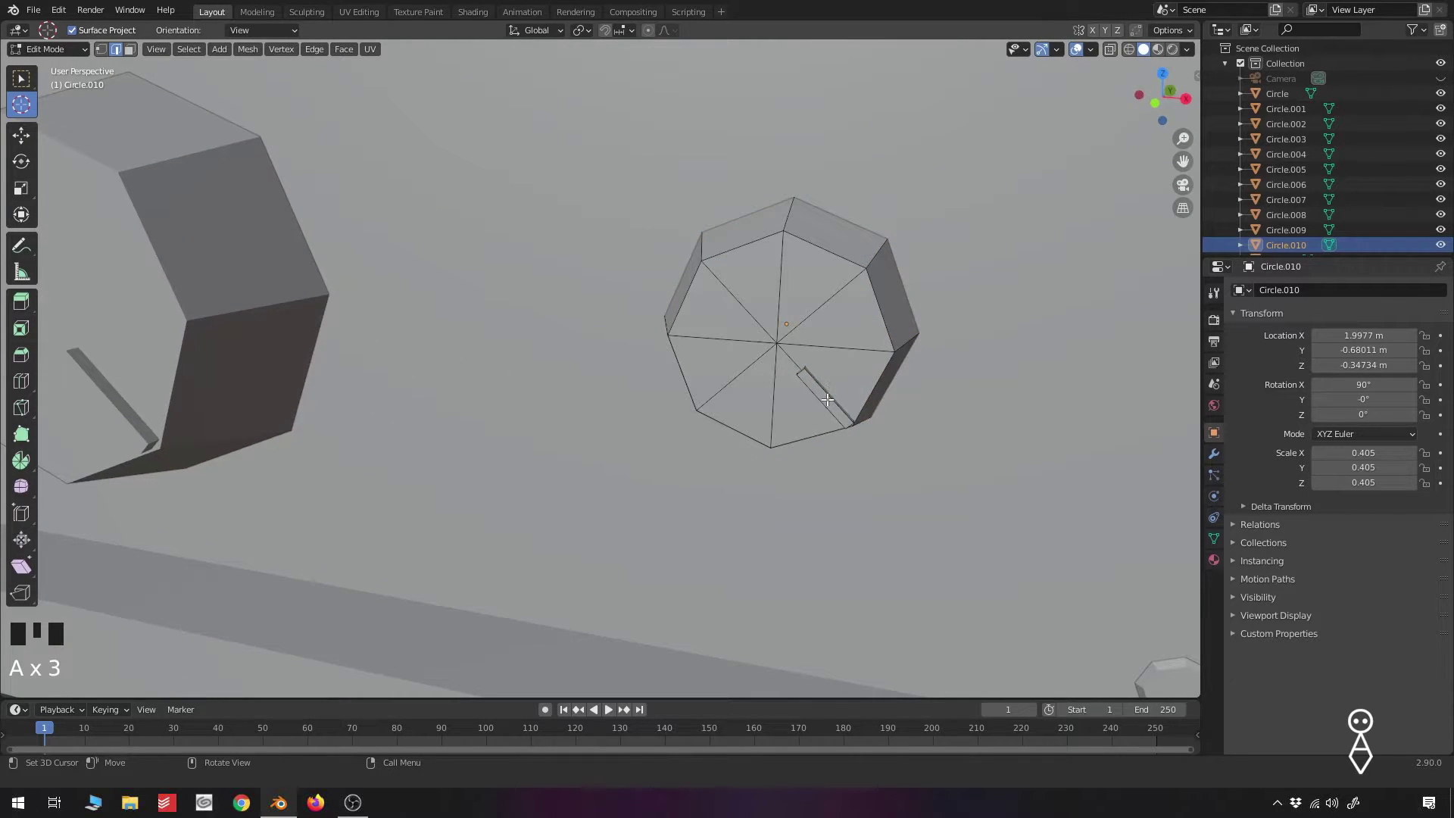
left_click(827, 399)
key("x")
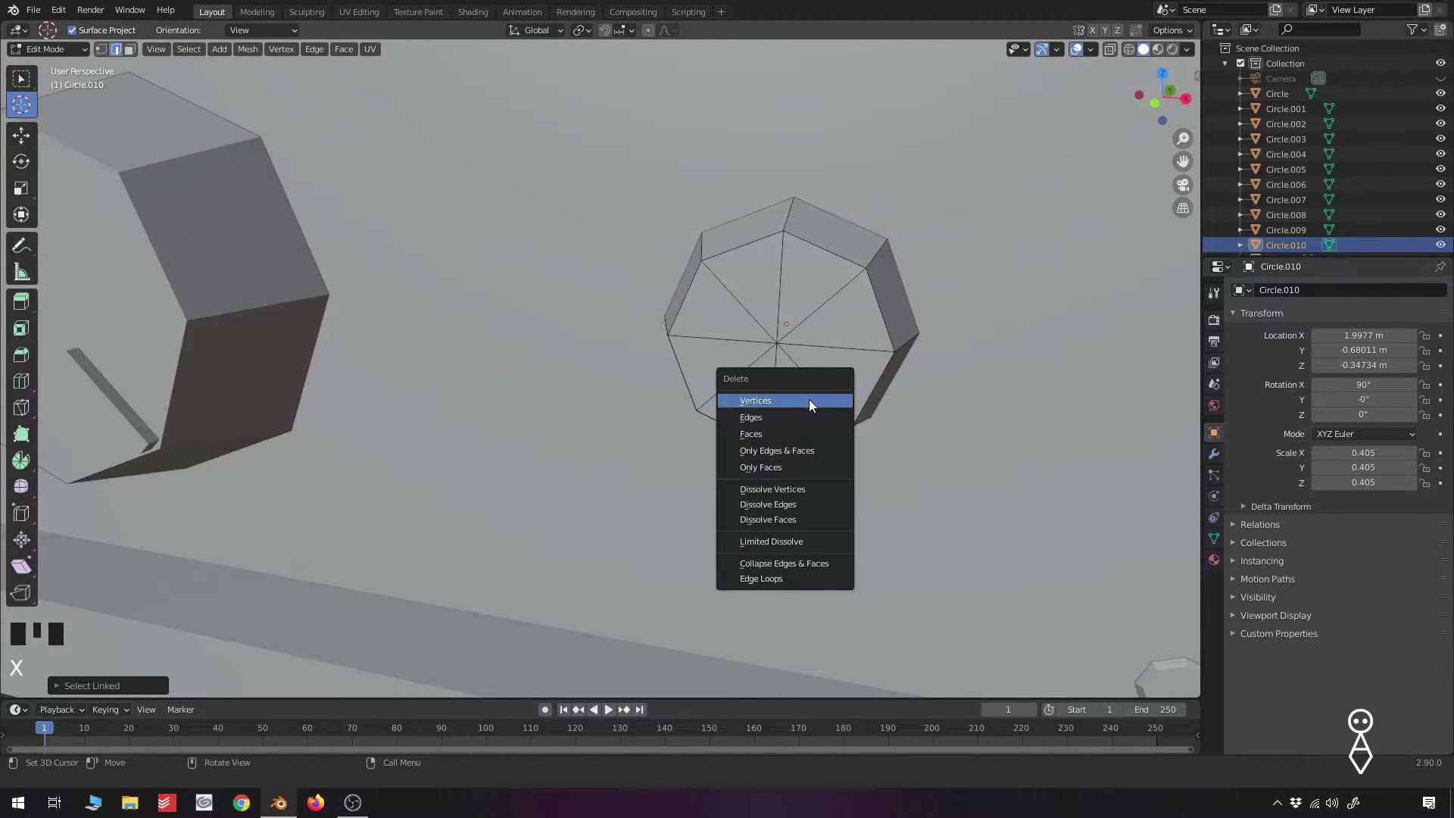
left_click(809, 398)
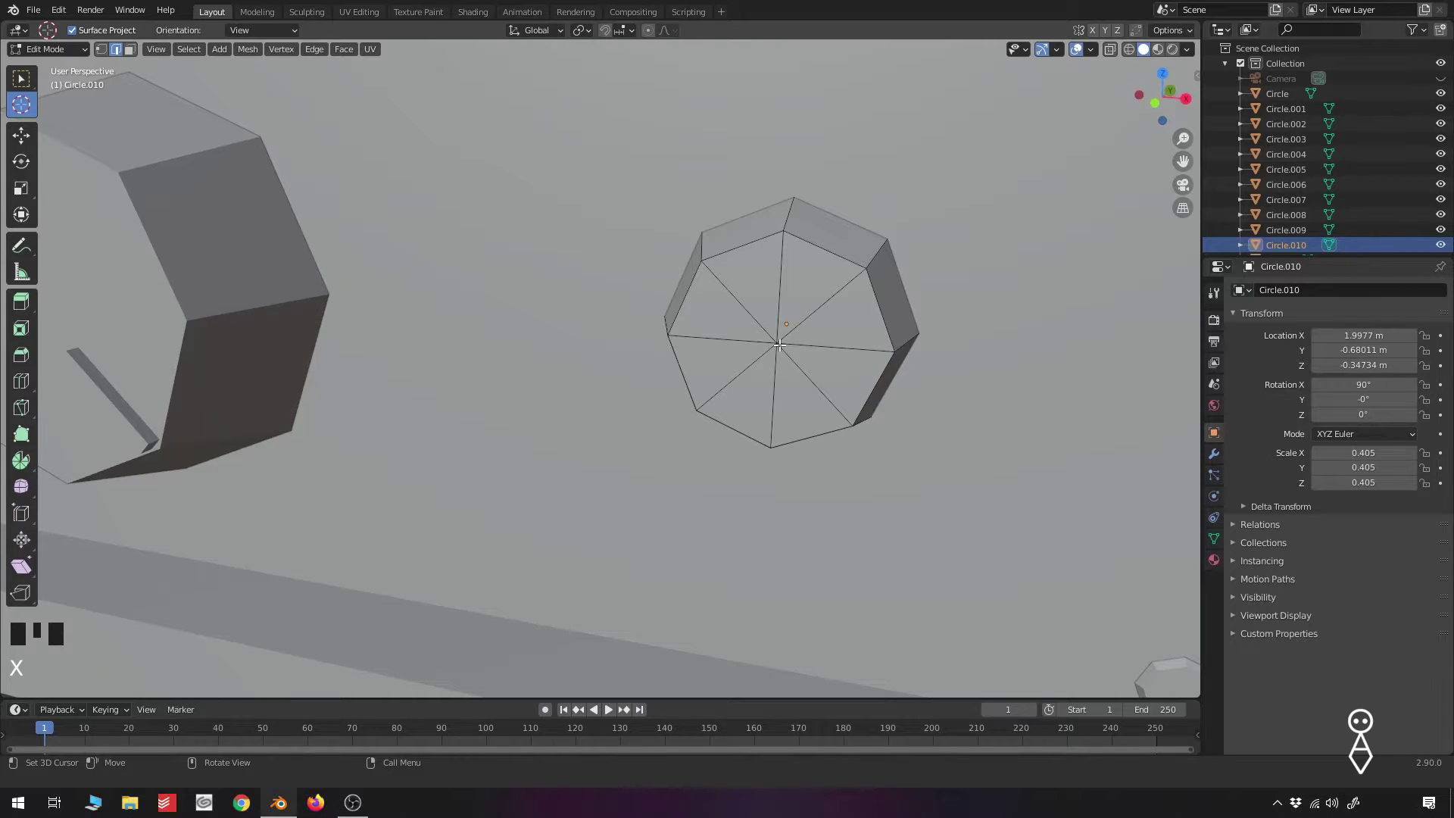
Delete the centre vertex of the small knob's front face to open it up
left_click(101, 49)
left_click(772, 339)
key("x")
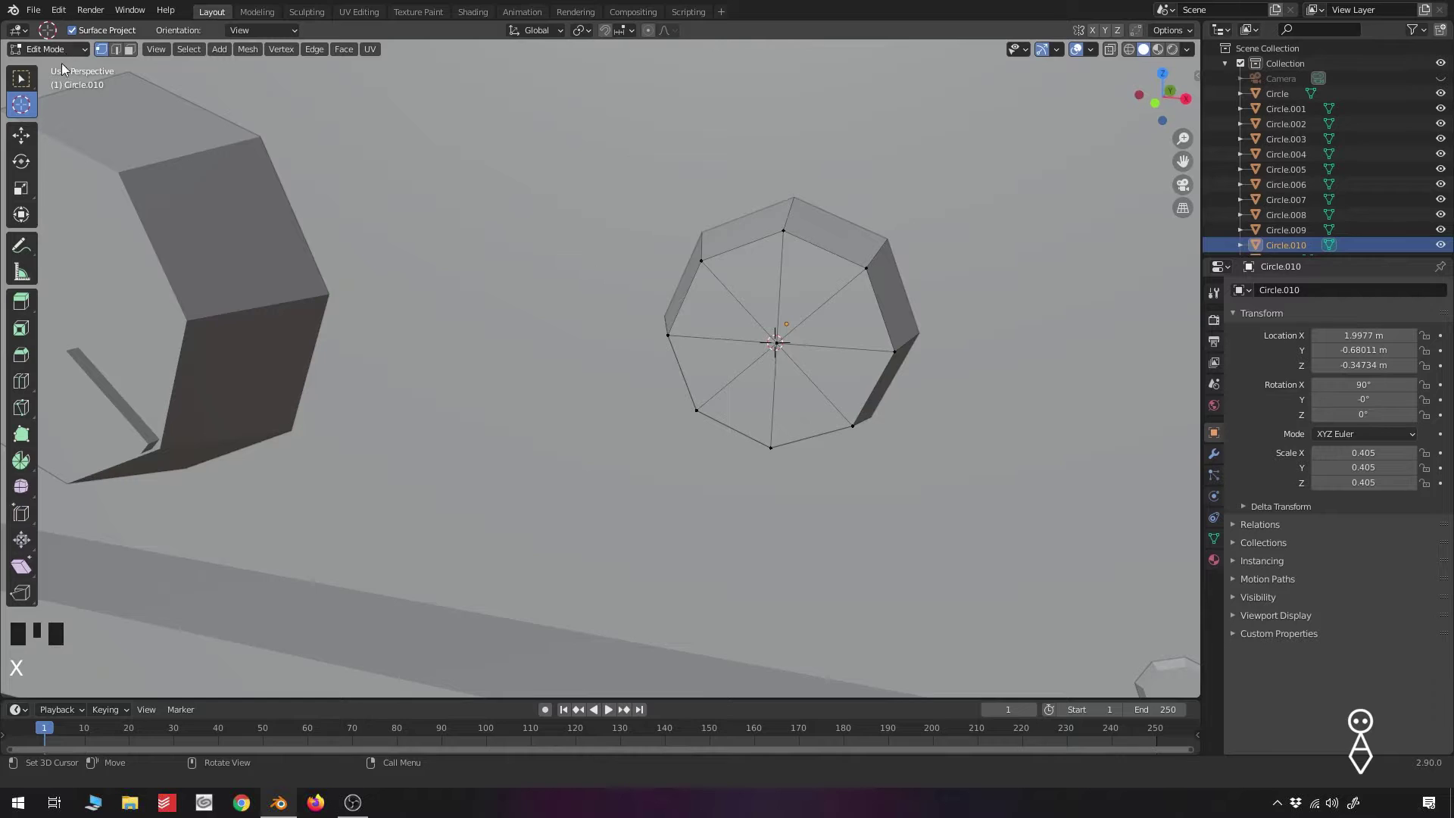
left_click(19, 79)
left_click(793, 343)
key("x")
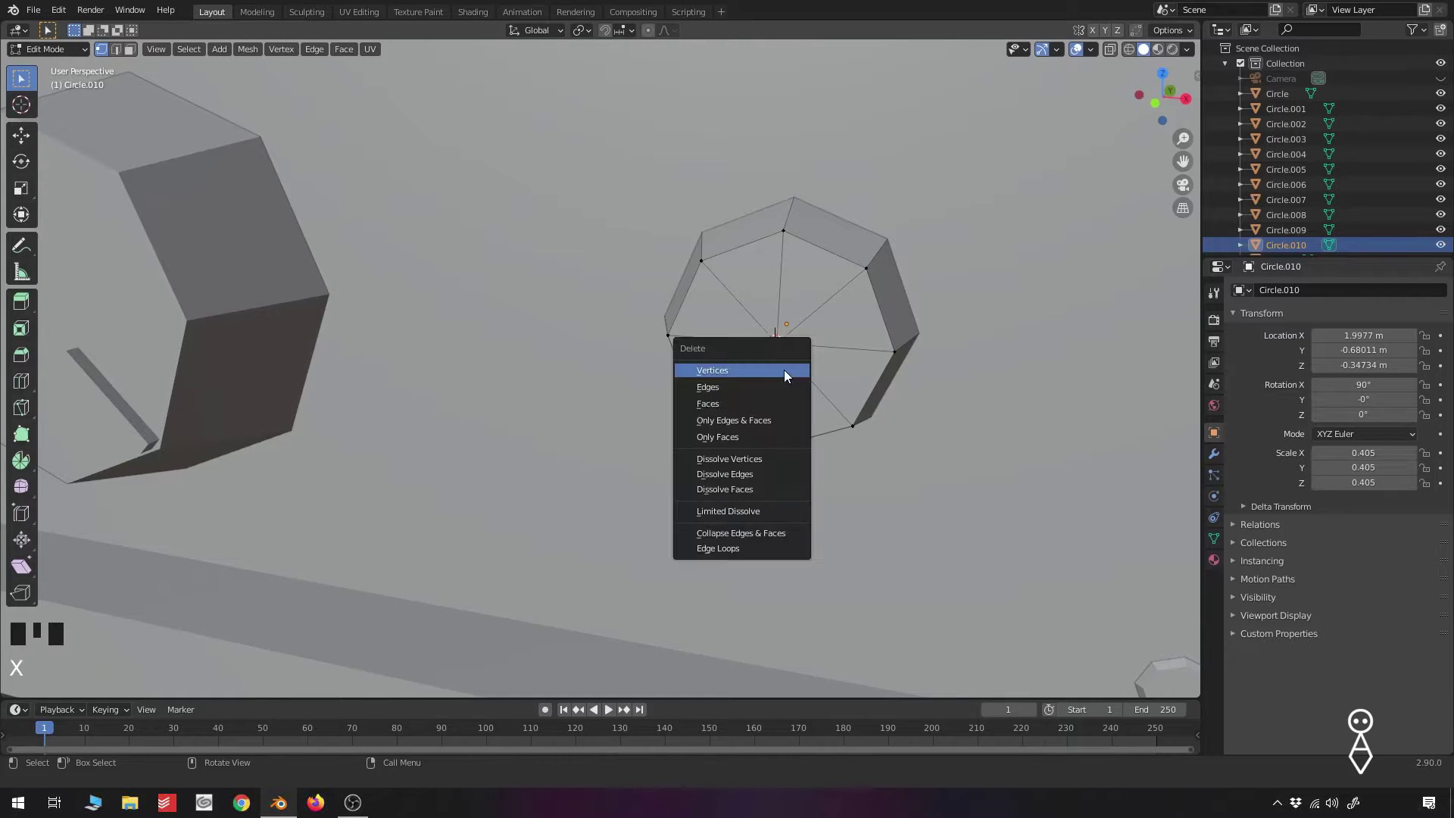
left_click(763, 369)
In wireframe shading, delete the vertices of the small knob's front edge loop, leaving only the base octagon
scroll(815, 347, "up", 3)
mouse_move(815, 347)
middle_mouse_down("shift")
mouse_move(727, 321)
mouse_move(821, 326)
middle_mouse_up("shift")
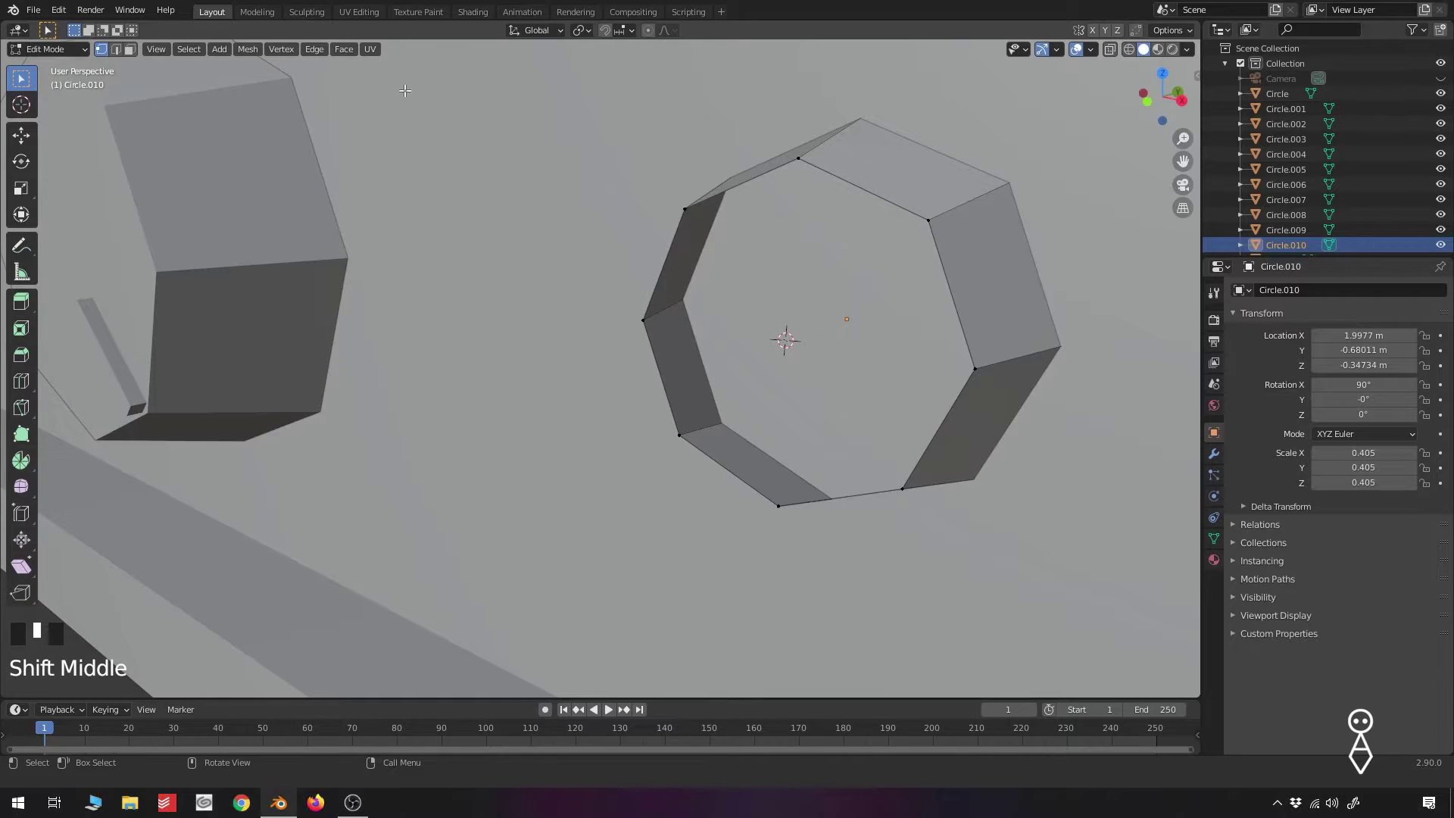
key("z")
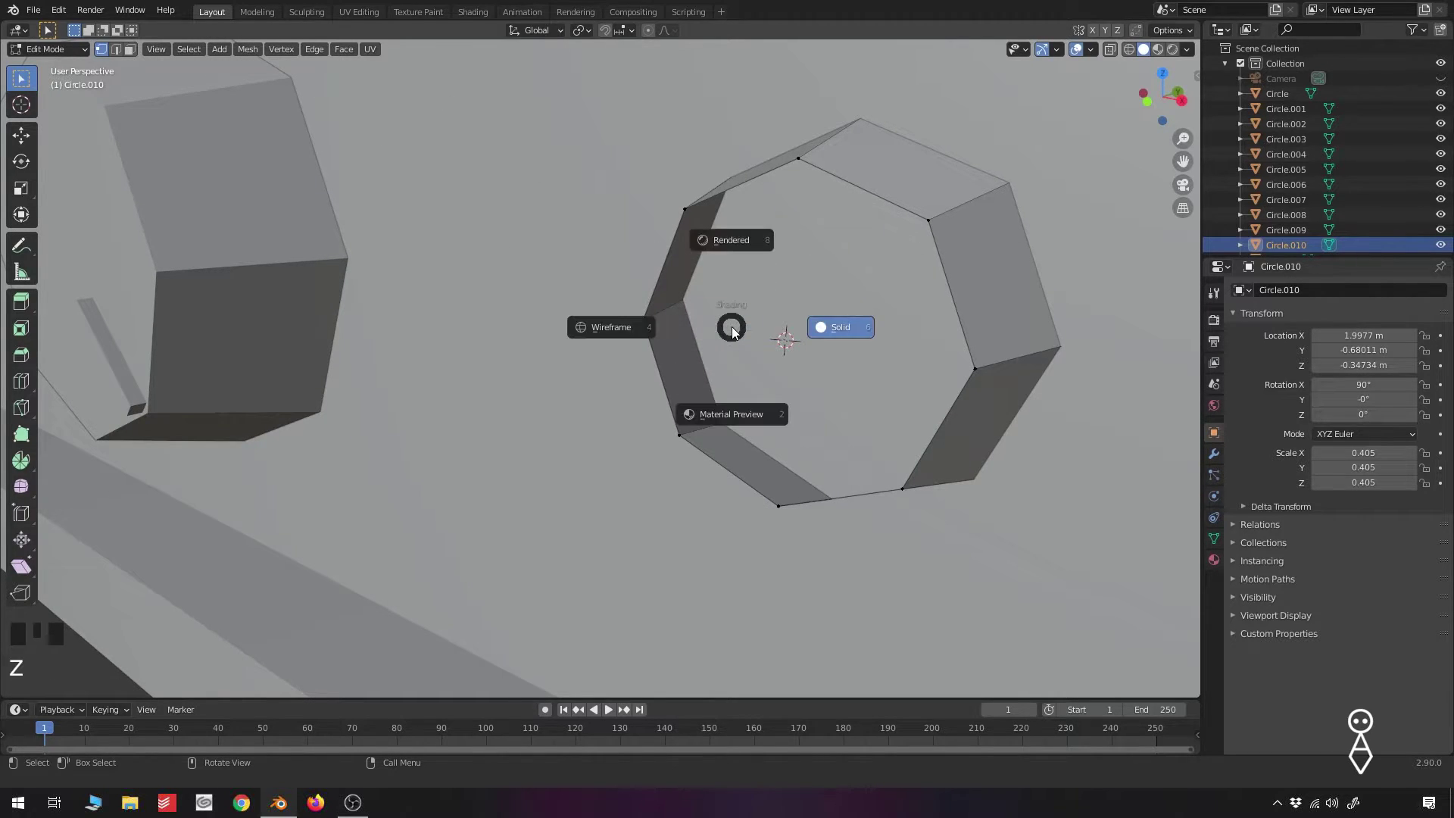
left_click(624, 321)
left_click(115, 49)
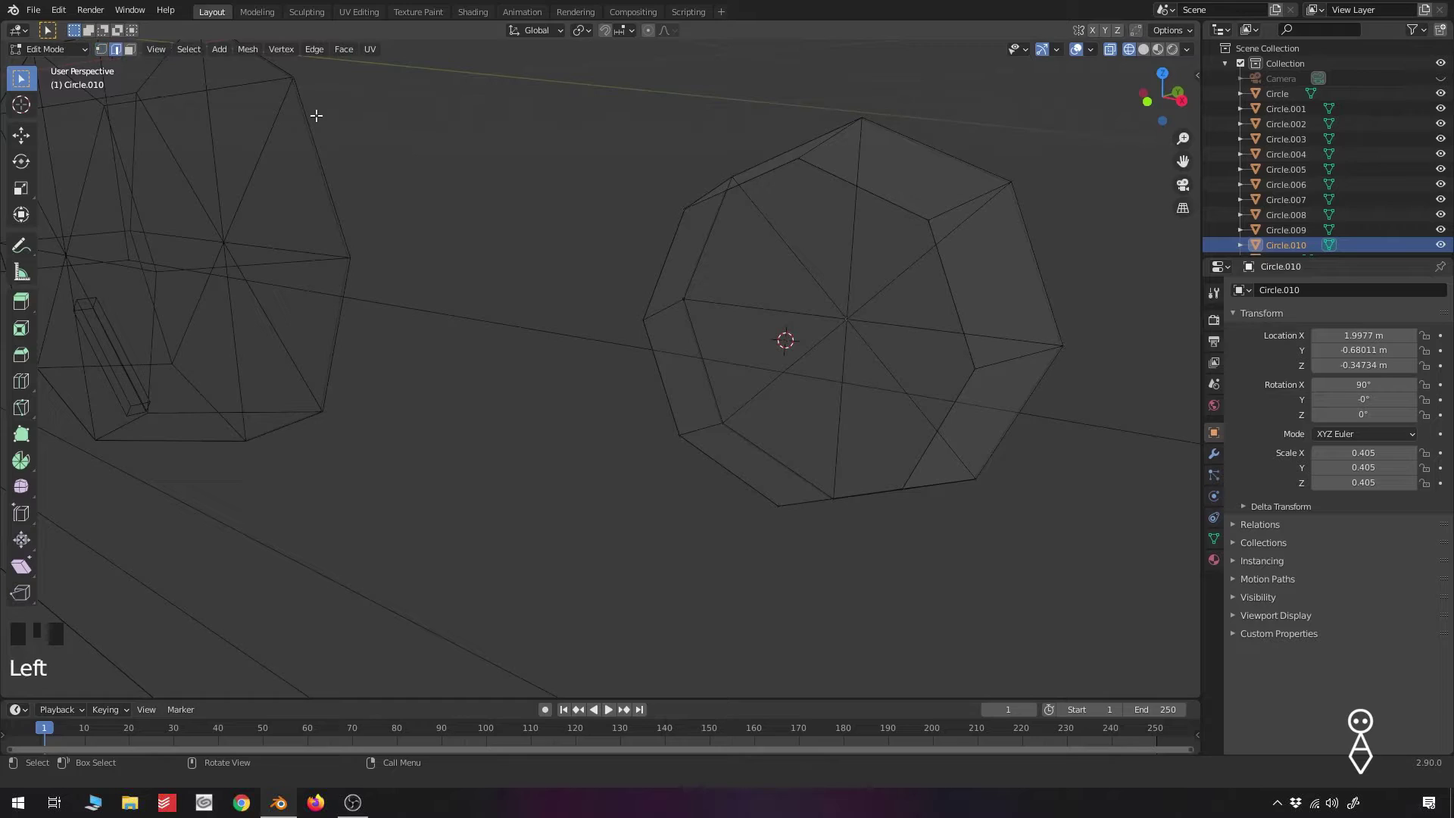
left_click(871, 198, "alt")
key("x")
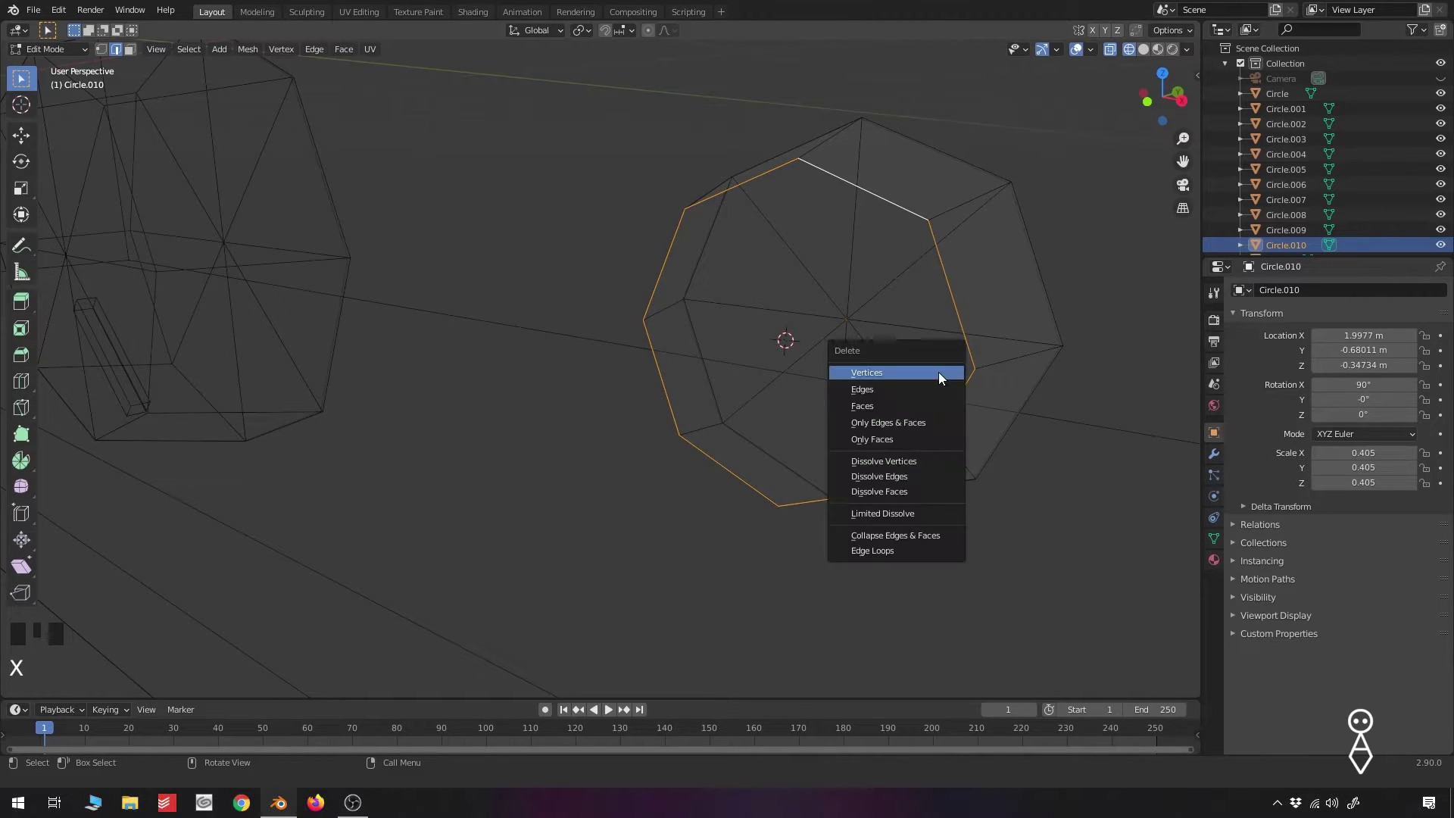
left_click(927, 371)
Extrude the base octagon's outer edge loop forward along Y, away from the panel, in solid shading
middle_click_drag(927, 371, 886, 325, "shift")
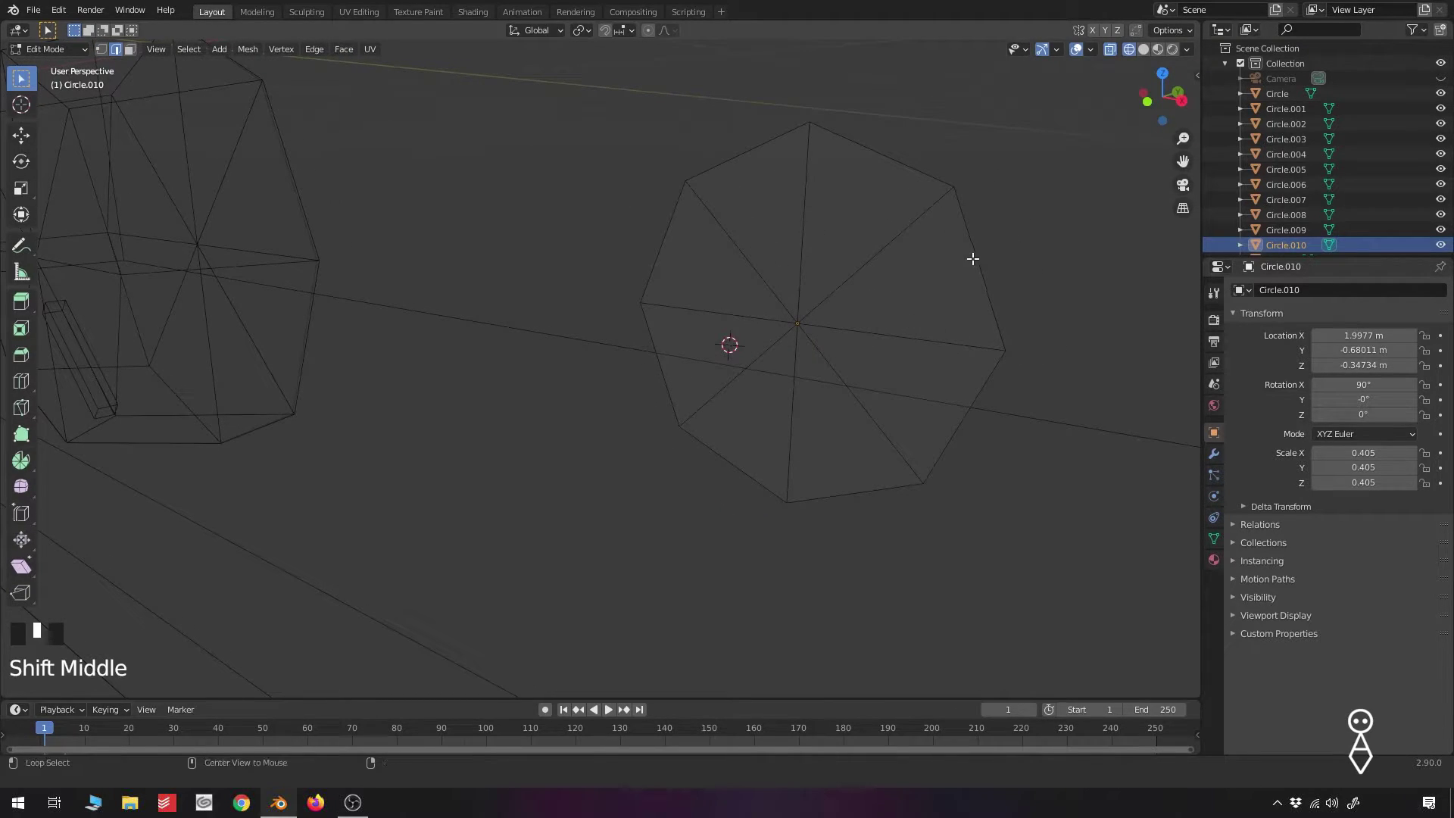
left_click(998, 299, "alt")
key("z")
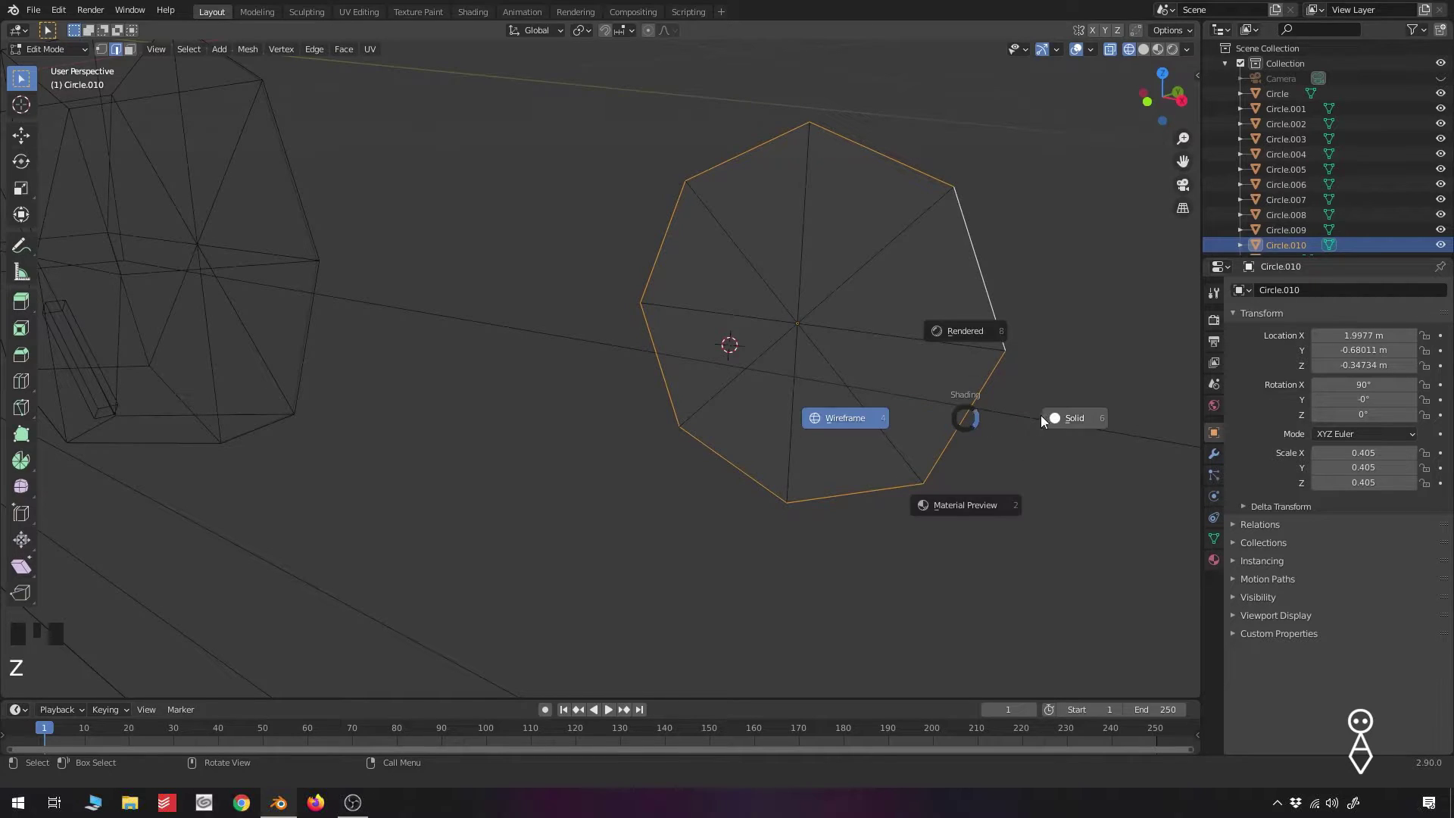
left_click(1033, 420)
key("e")
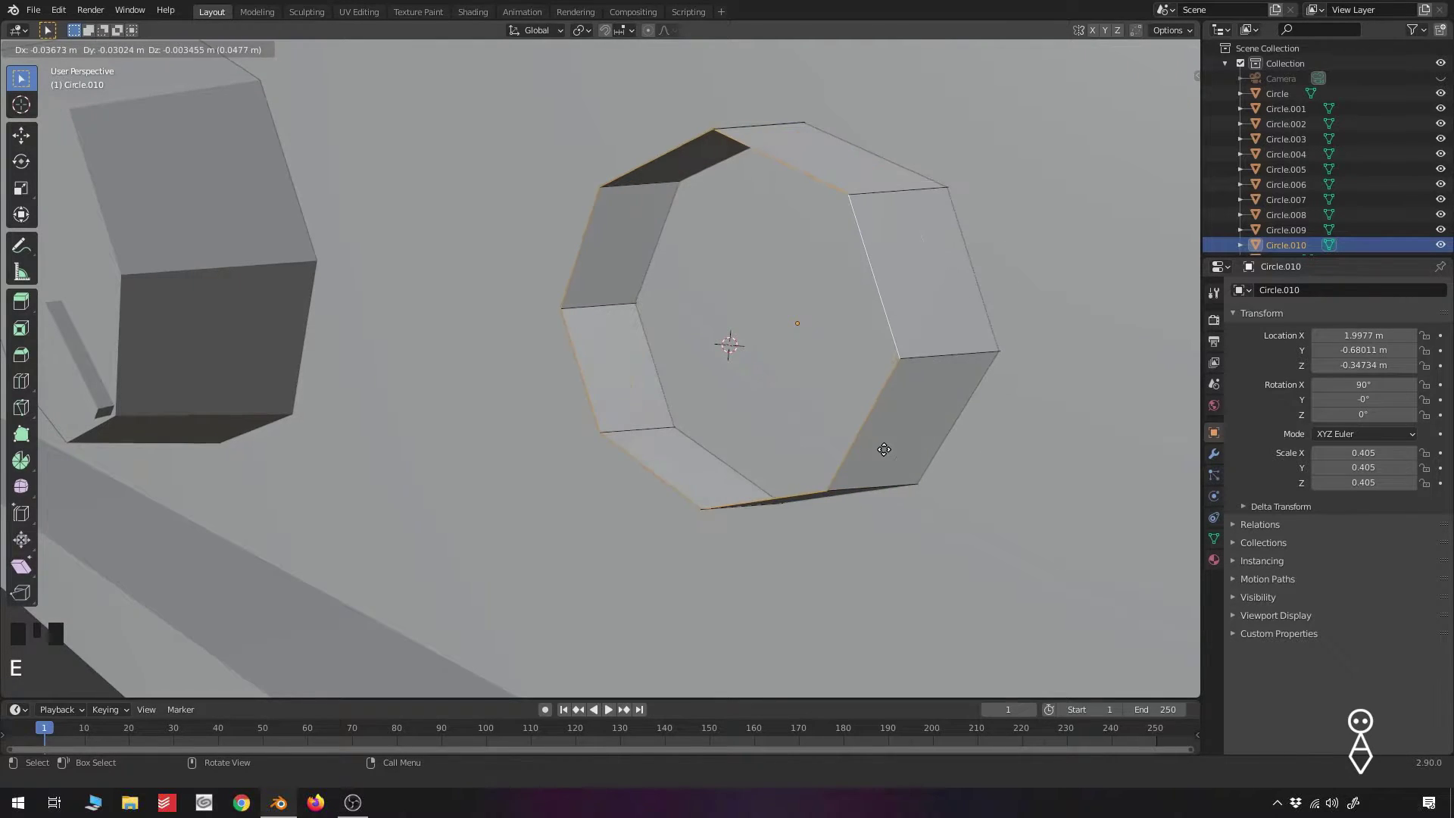
key("y")
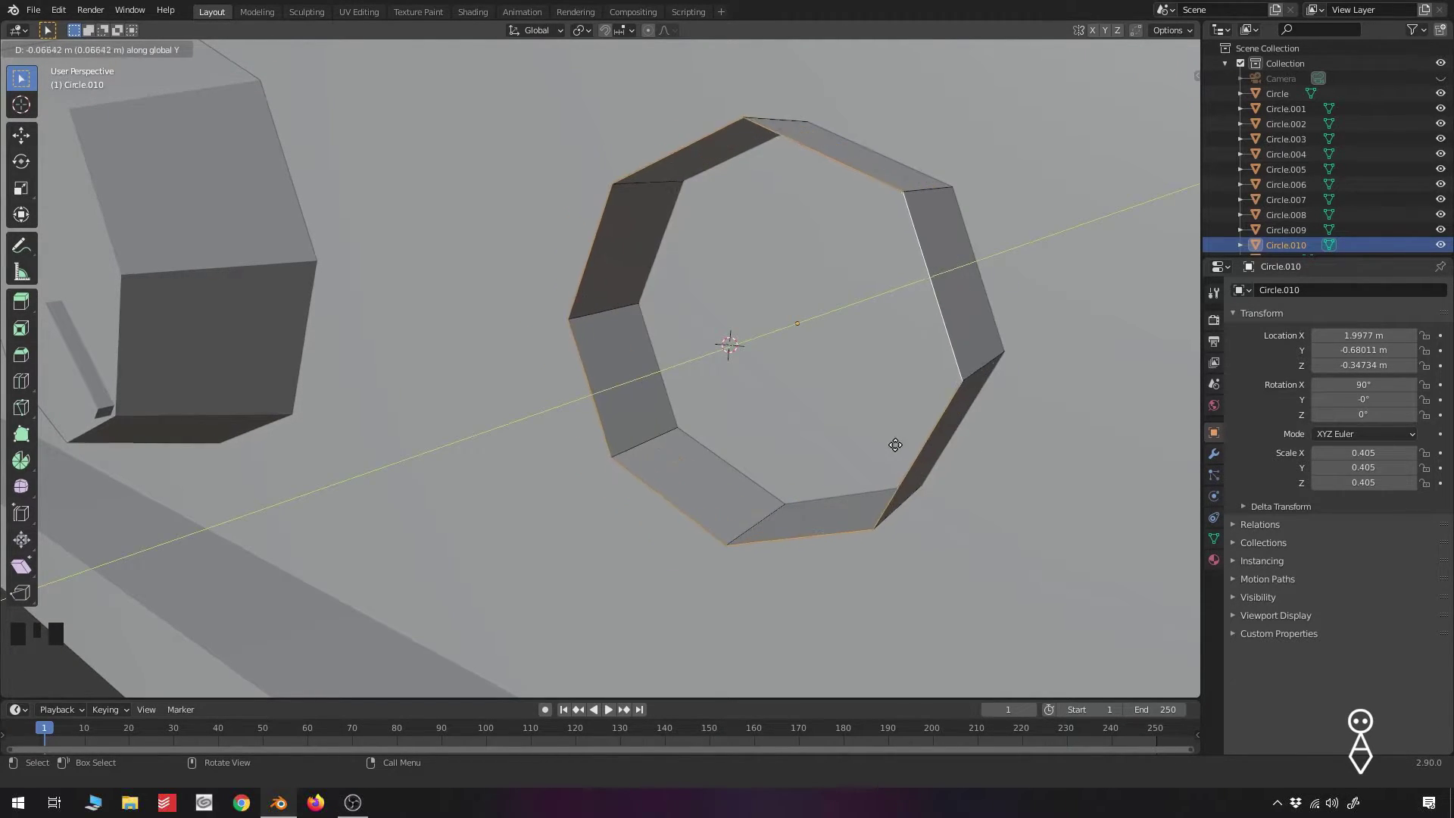
left_click(859, 458)
Extrude the front edge loop in place and scale it inward to about 0.74 to form a flat rim
scroll(858, 432, "down", 10)
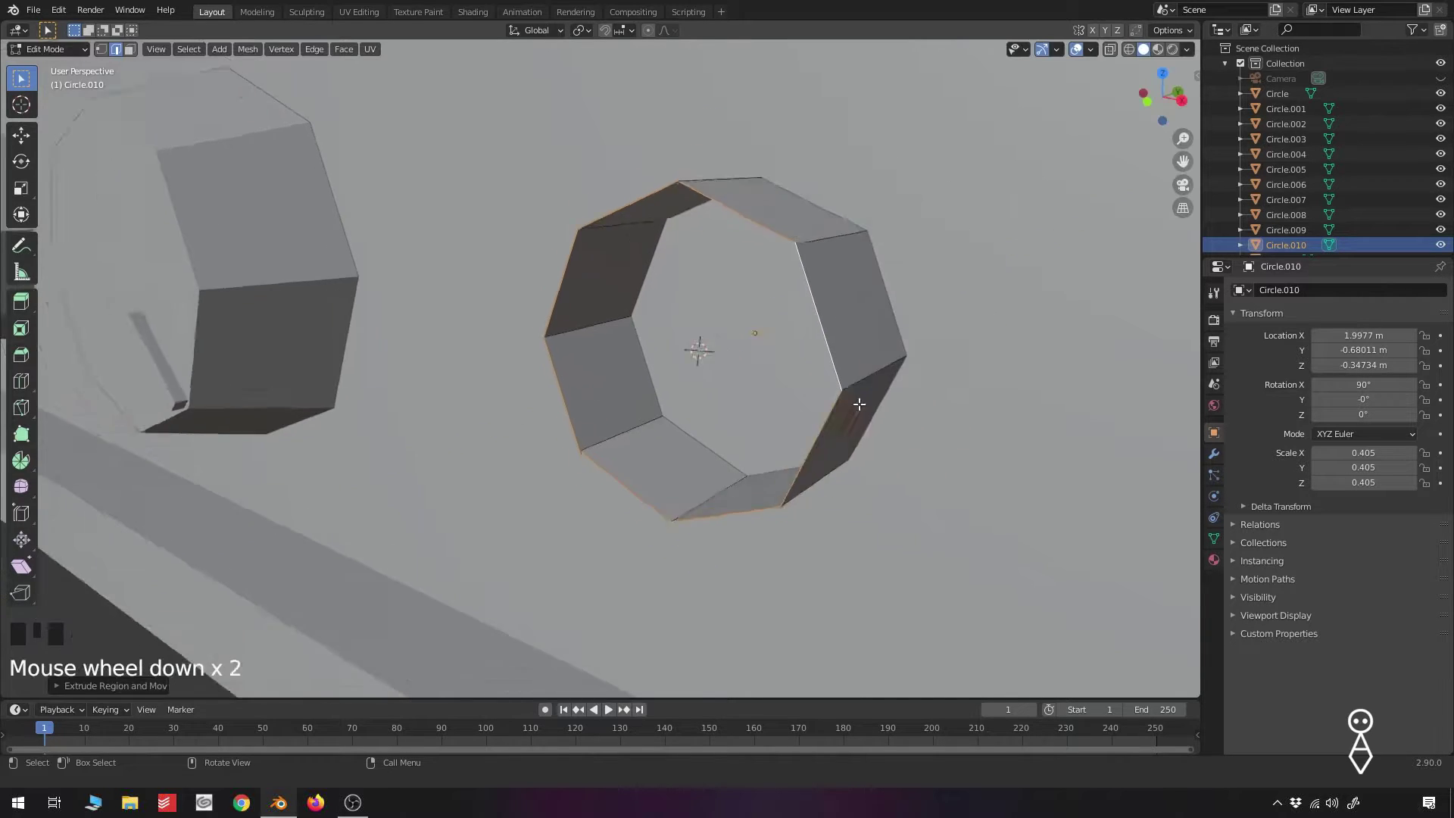
middle_click_drag(856, 402, 699, 406, "shift")
scroll(700, 406, "up", 4)
scroll(761, 397, "up", 1)
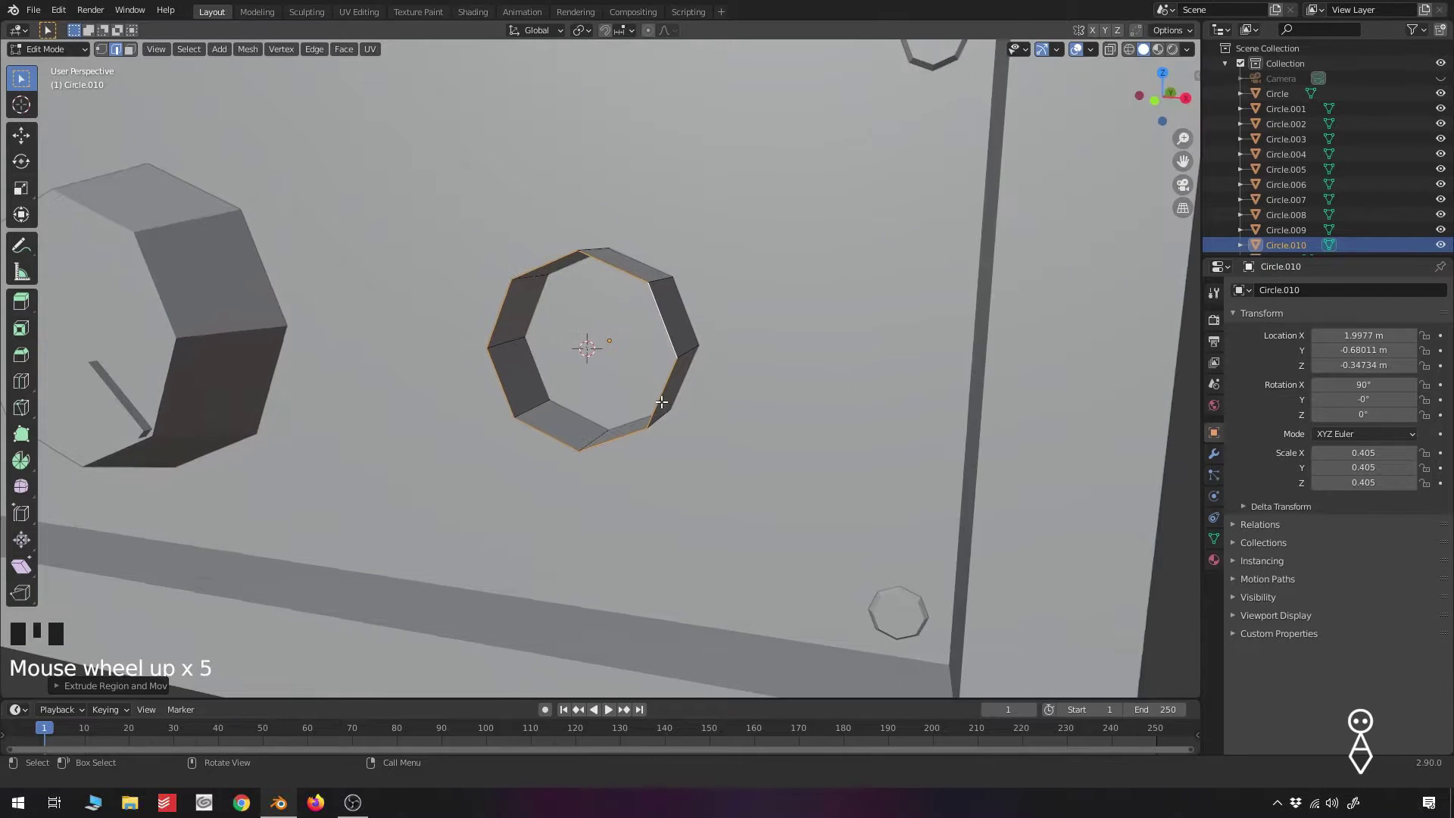
key("e")
right_click(880, 412)
key("s")
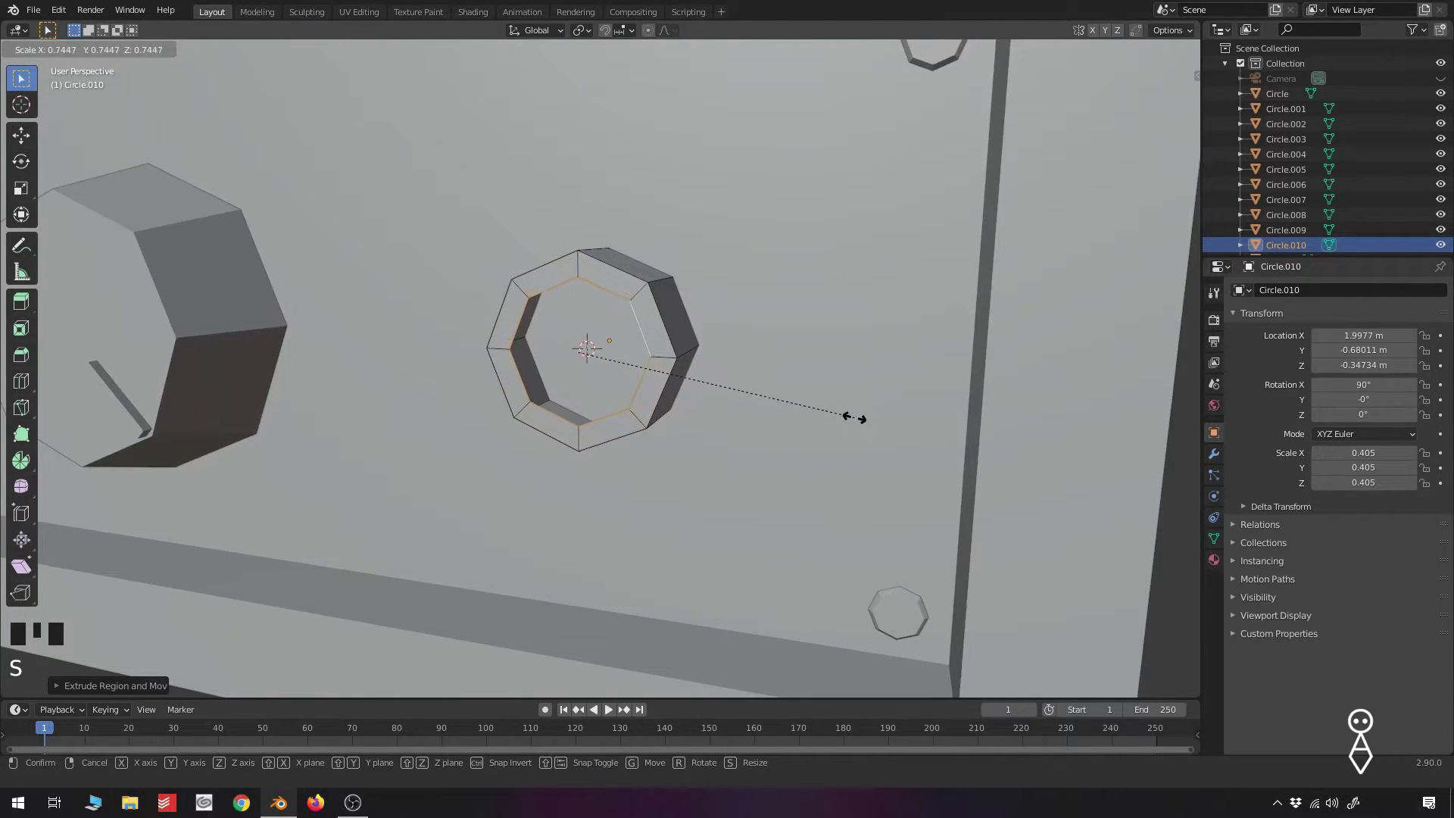
left_click(854, 418)
Extrude the rim's inner edge loop about 0.11 m forward along Y to form a narrower collar
scroll(529, 372, "up", 3)
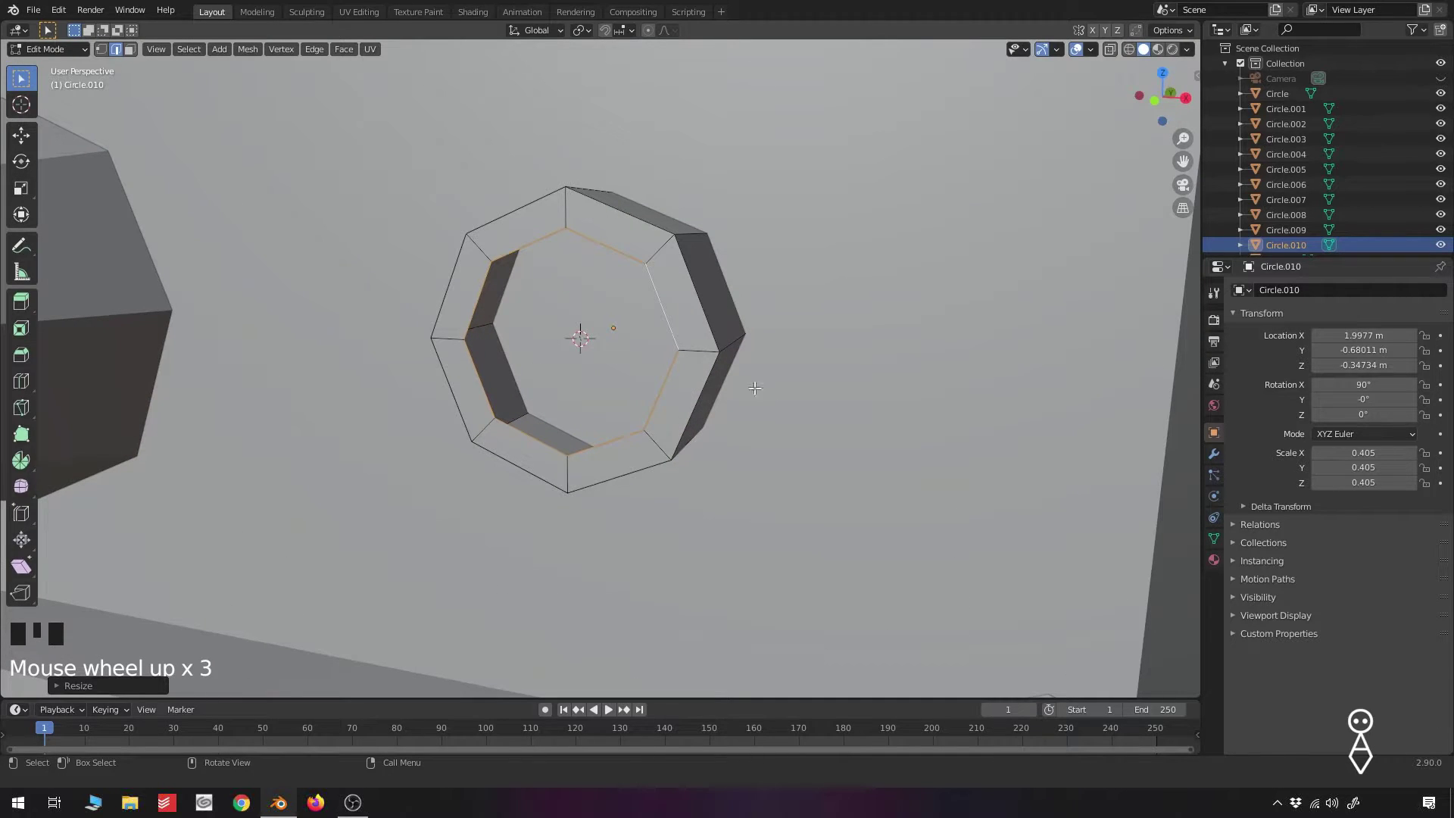
key("s")
right_click(850, 404)
key("e")
right_click(666, 394)
key("g")
key("y")
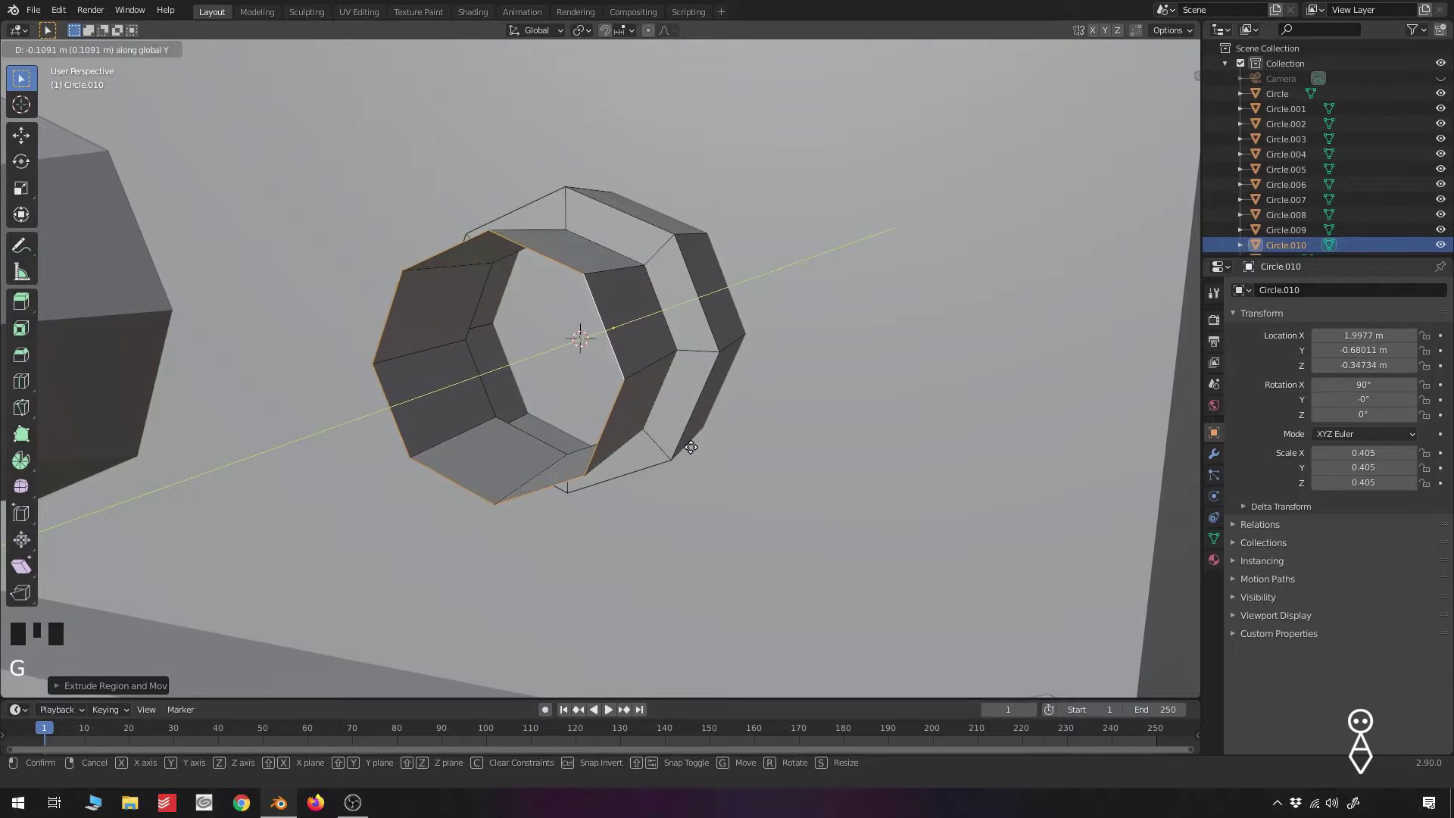
left_click(691, 447)
Move the collar's front edge loop back along Y to shorten the collar
middle_click_drag(690, 447, 659, 458)
scroll(659, 461, "down", 6)
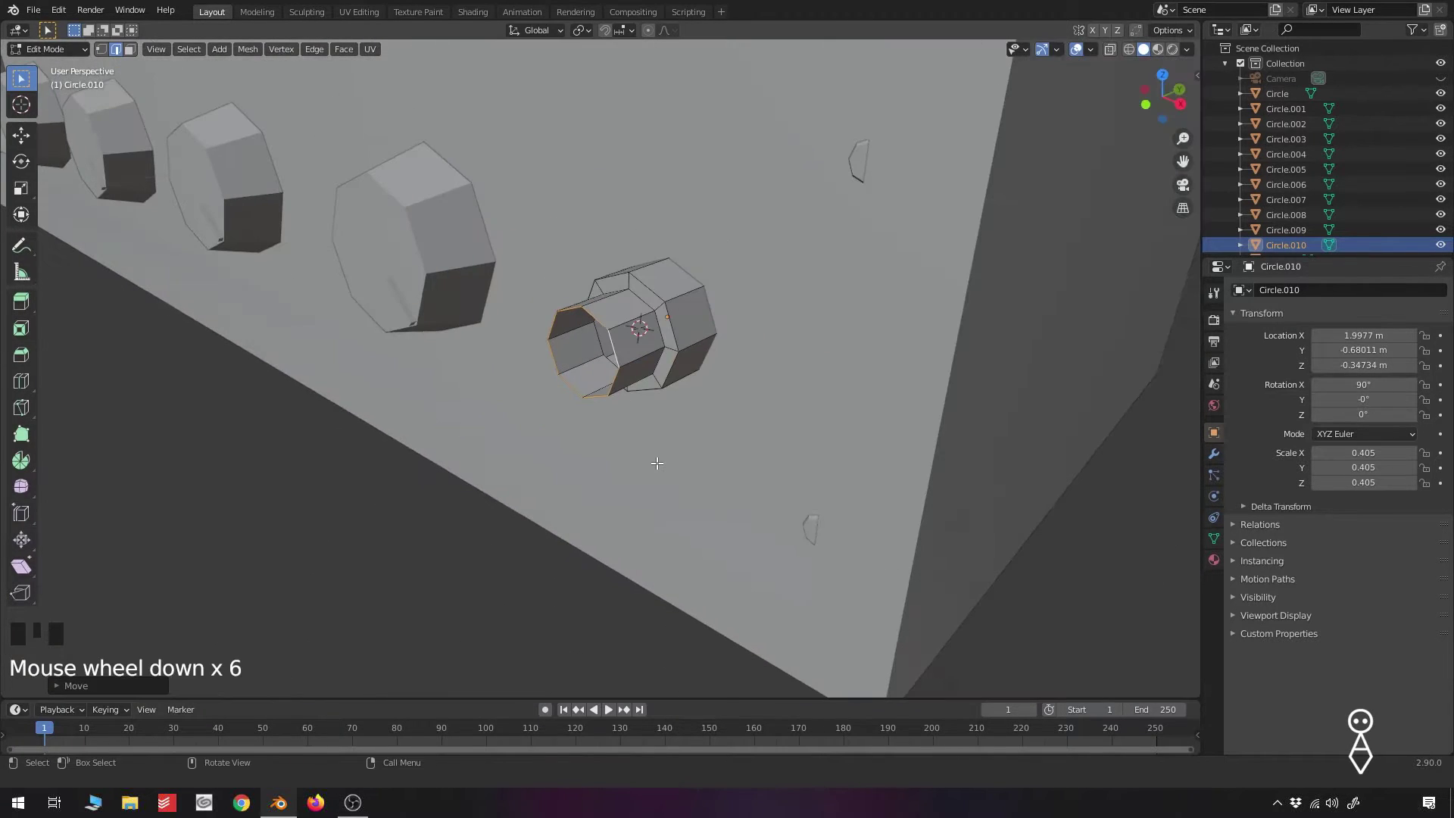
key("g")
key("y")
left_click(679, 448)
Extrude the collar's front edge loop and scale it inward to about 0.83 to give the collar wall thickness
scroll(602, 409, "up", 5)
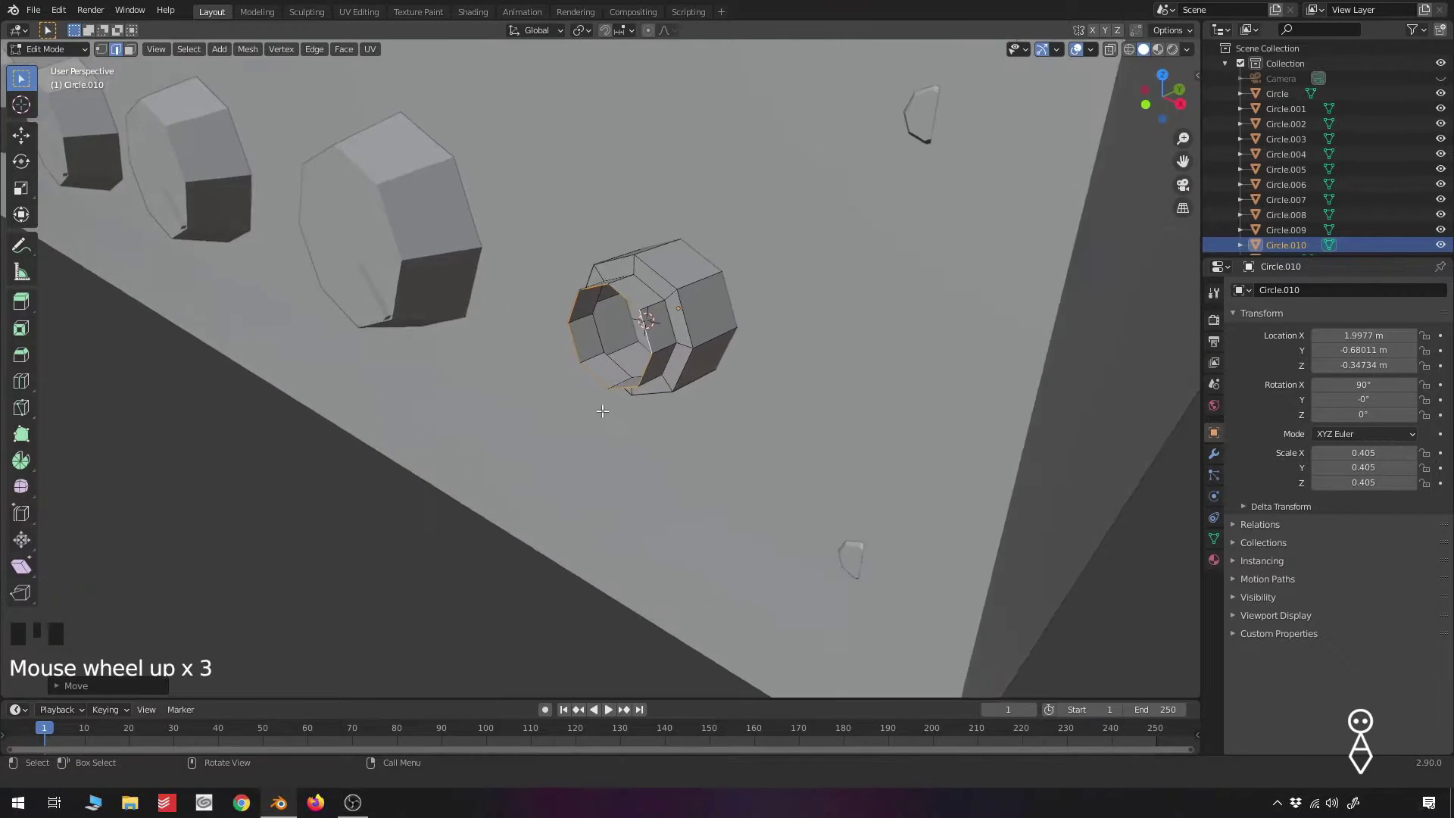
middle_click_drag(602, 410, 699, 417)
key("e")
key("s")
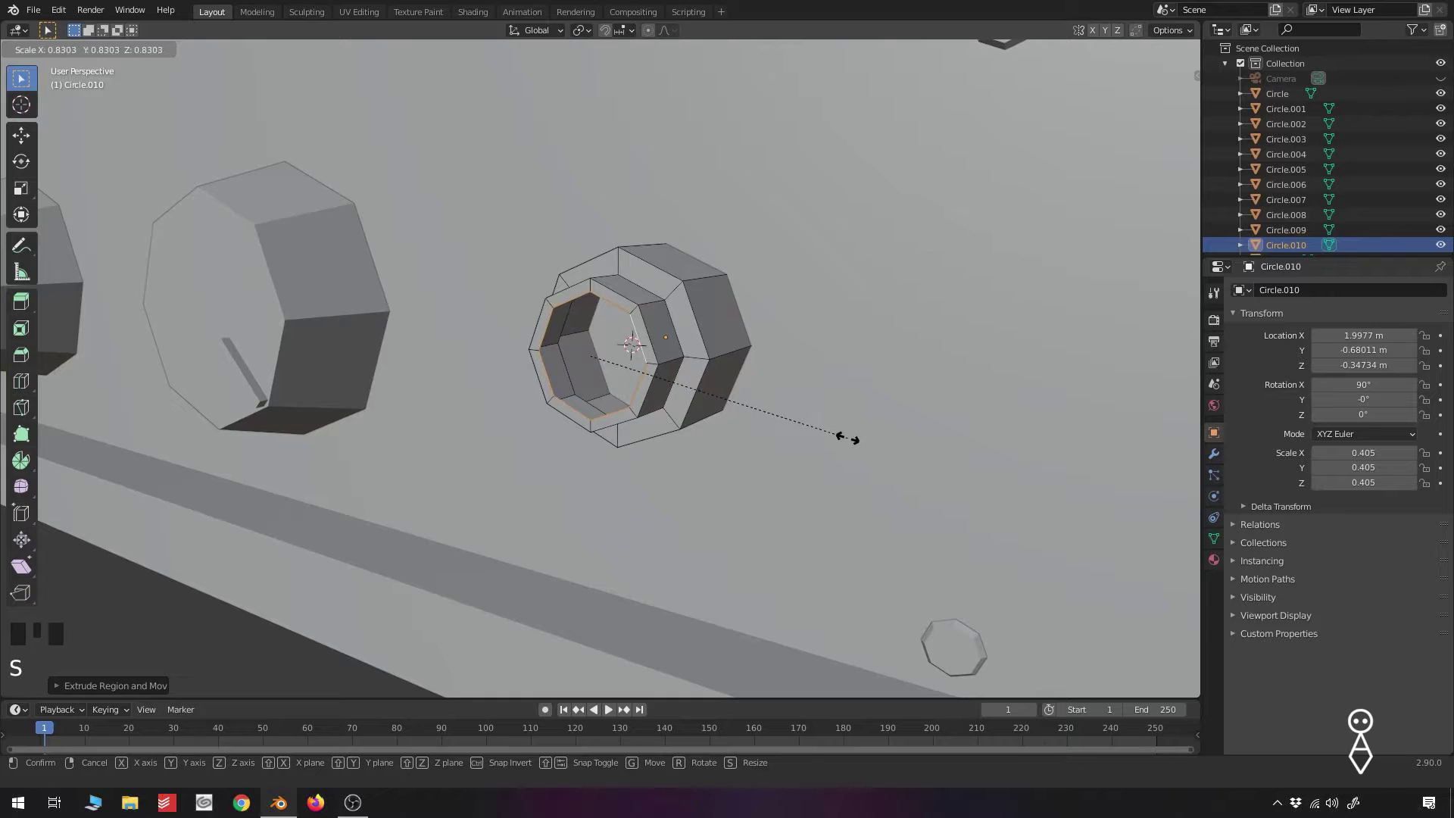
left_click(848, 433)
Extrude the collar's inner edge loop back into the socket along Y and merge it at its center to close the hole
scroll(736, 417, "up", 6)
key("e")
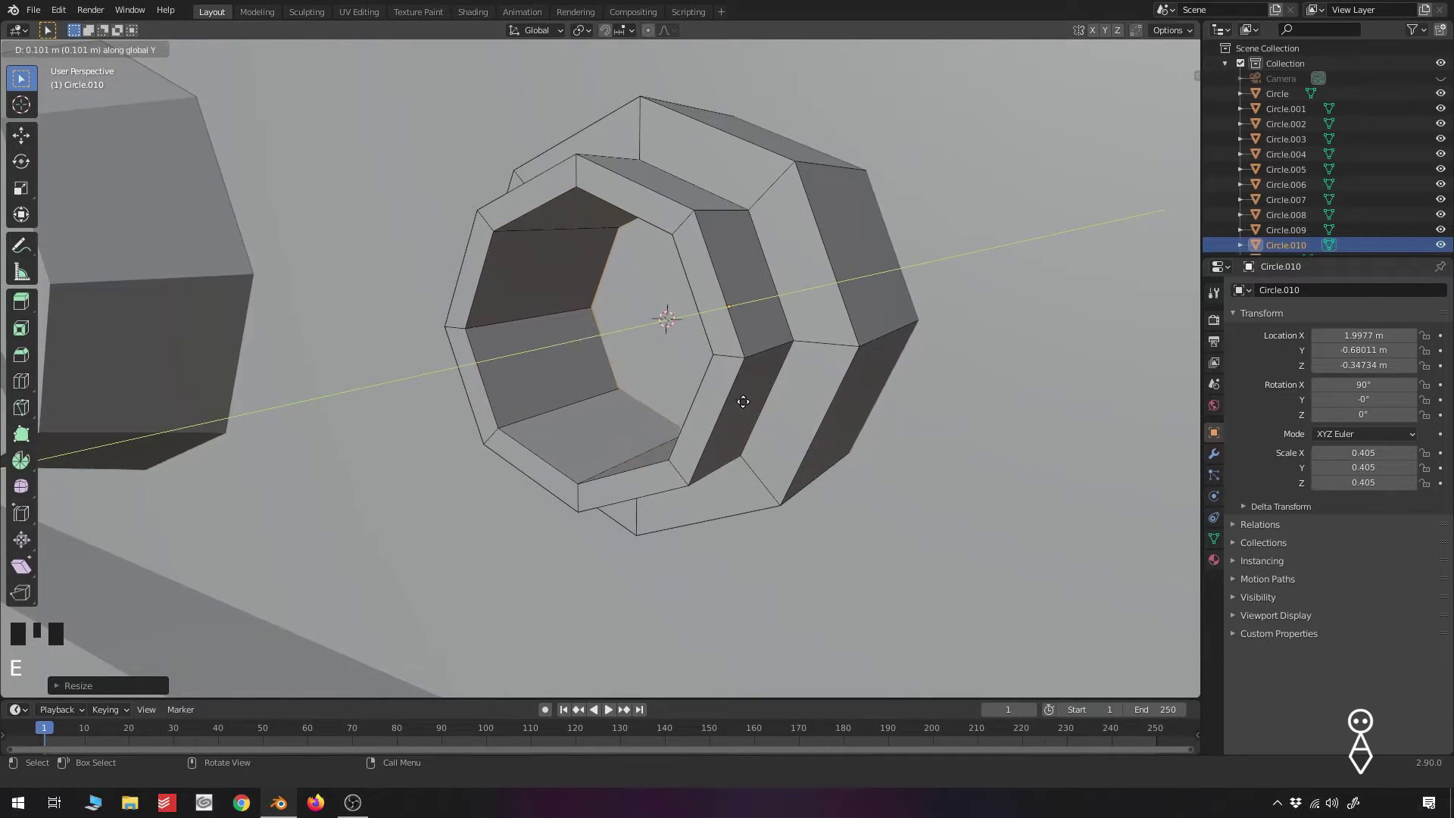
left_click(774, 367)
middle_click_drag(775, 368, 568, 383)
scroll(515, 381, "down", 2)
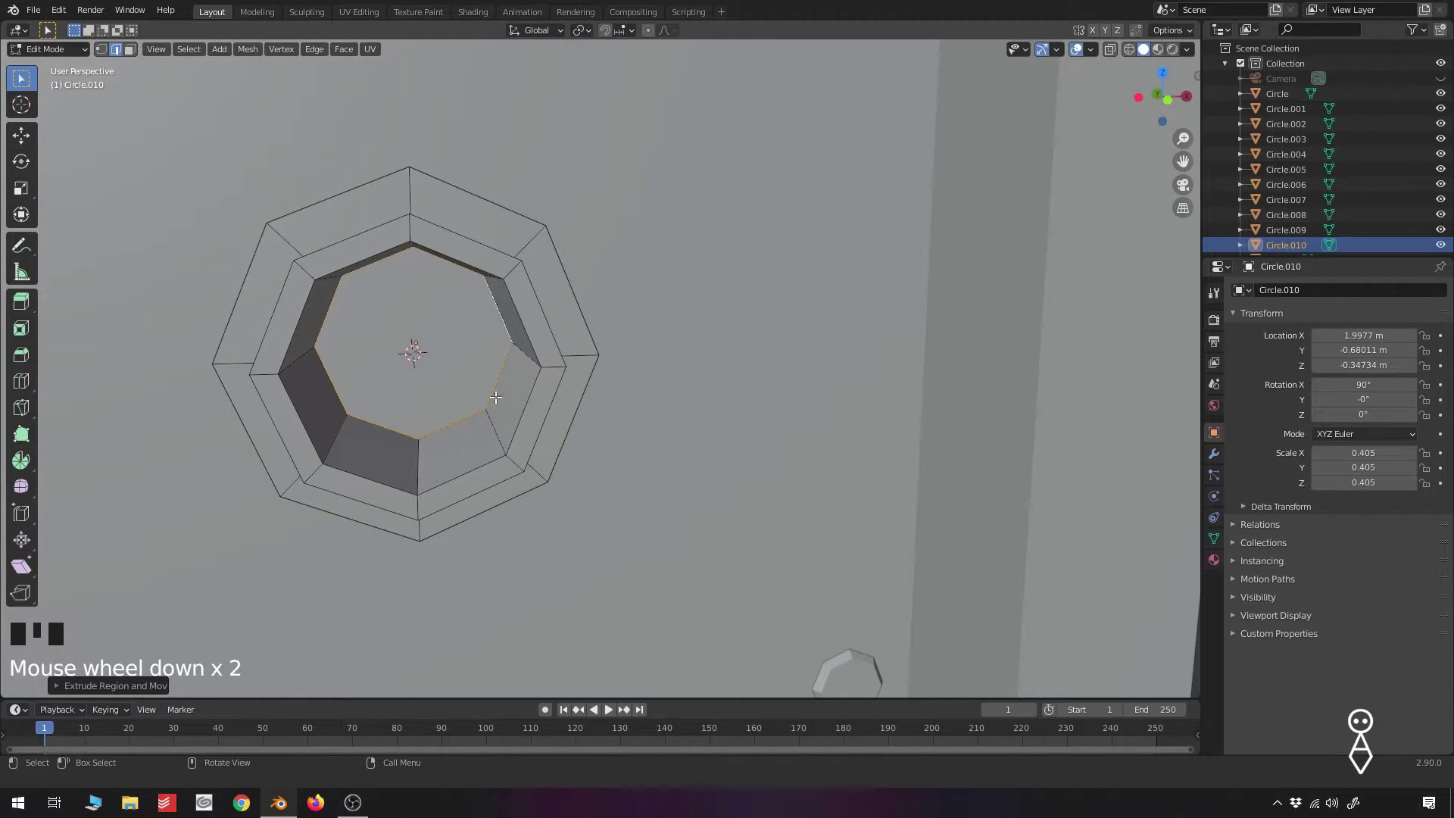
key("m")
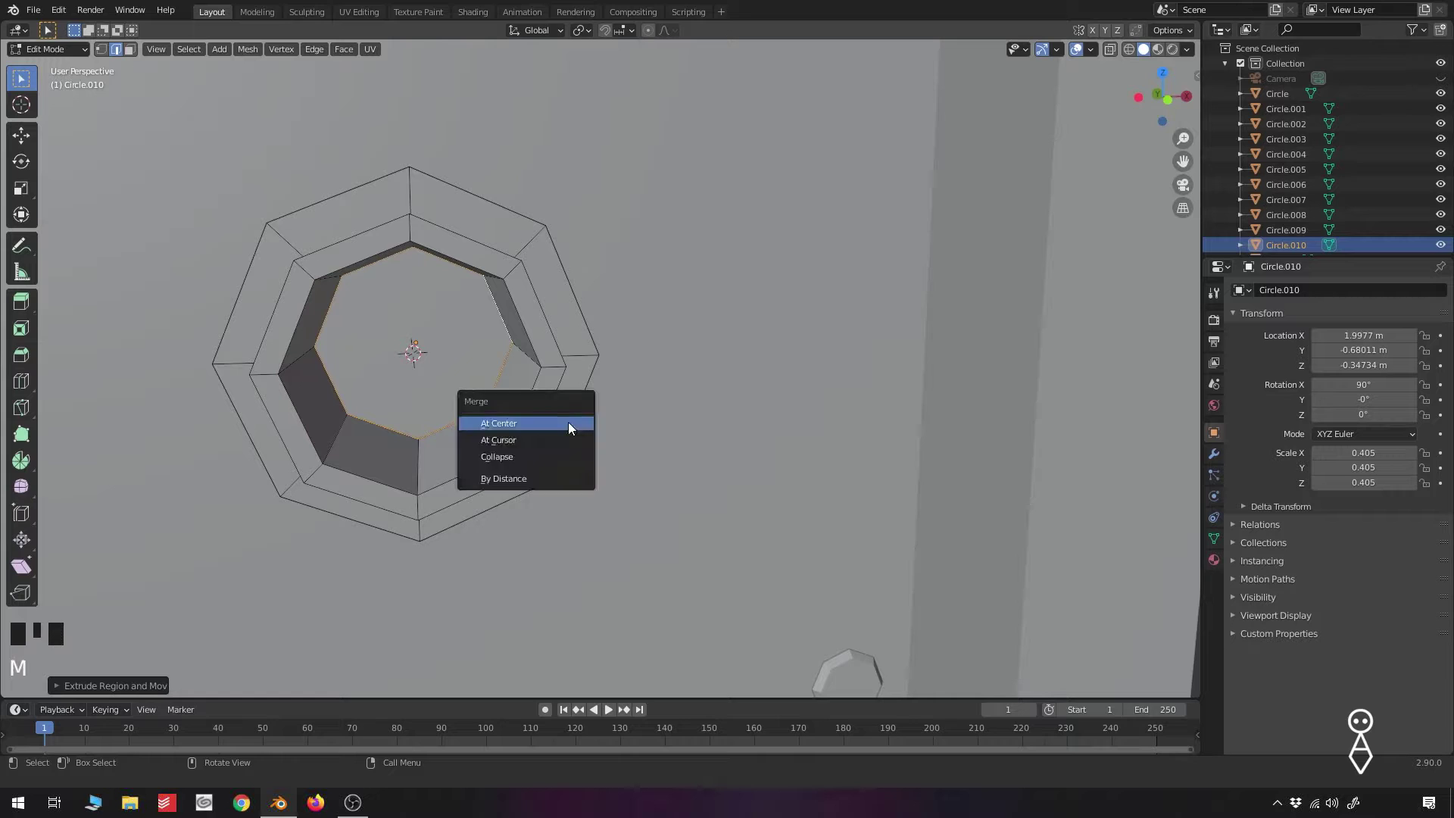
left_click(568, 424)
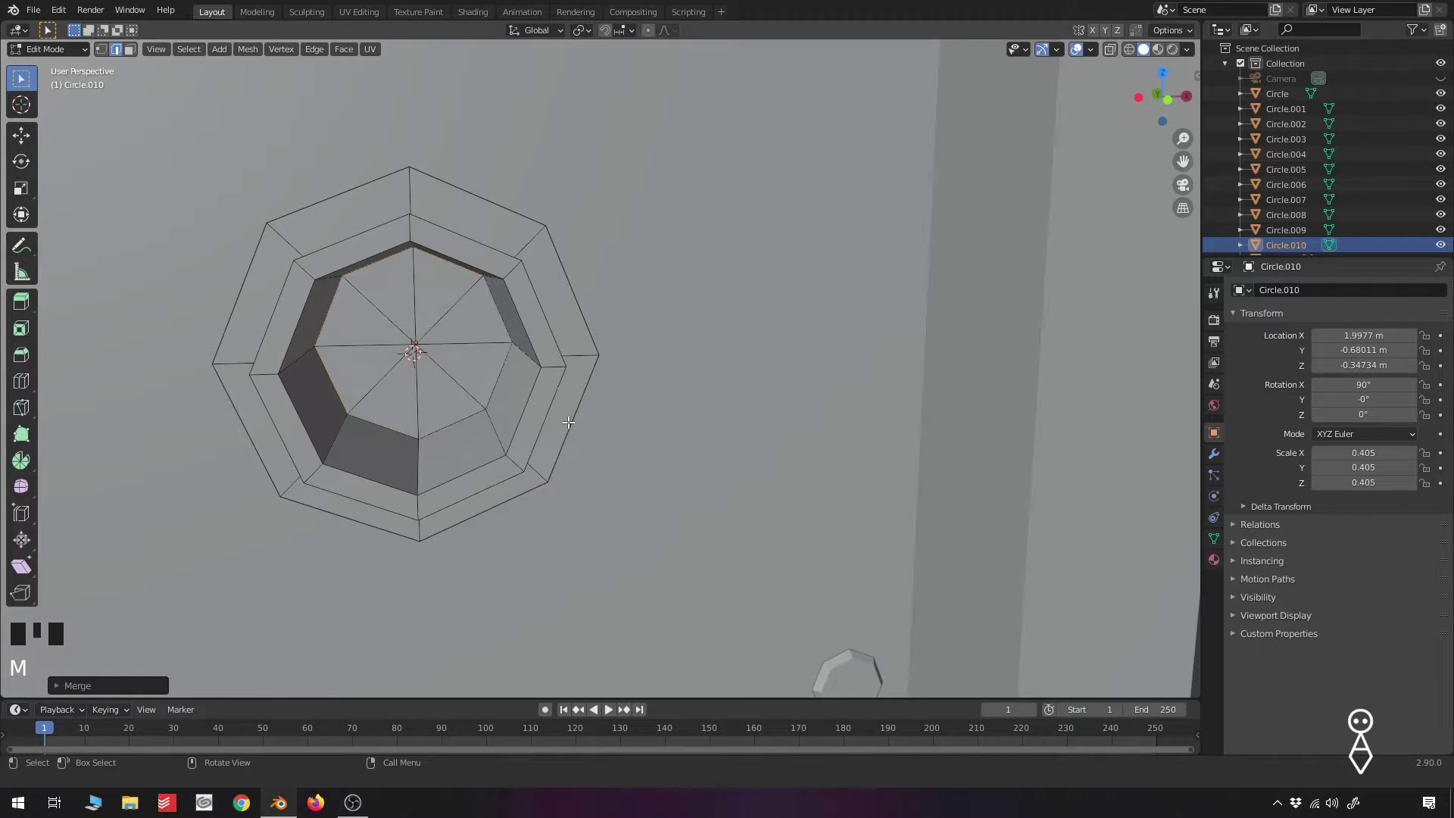
Return to Object Mode and show the whole row of controls in front wireframe view
middle_click_drag(484, 384, 455, 390)
scroll(498, 381, "down", 5)
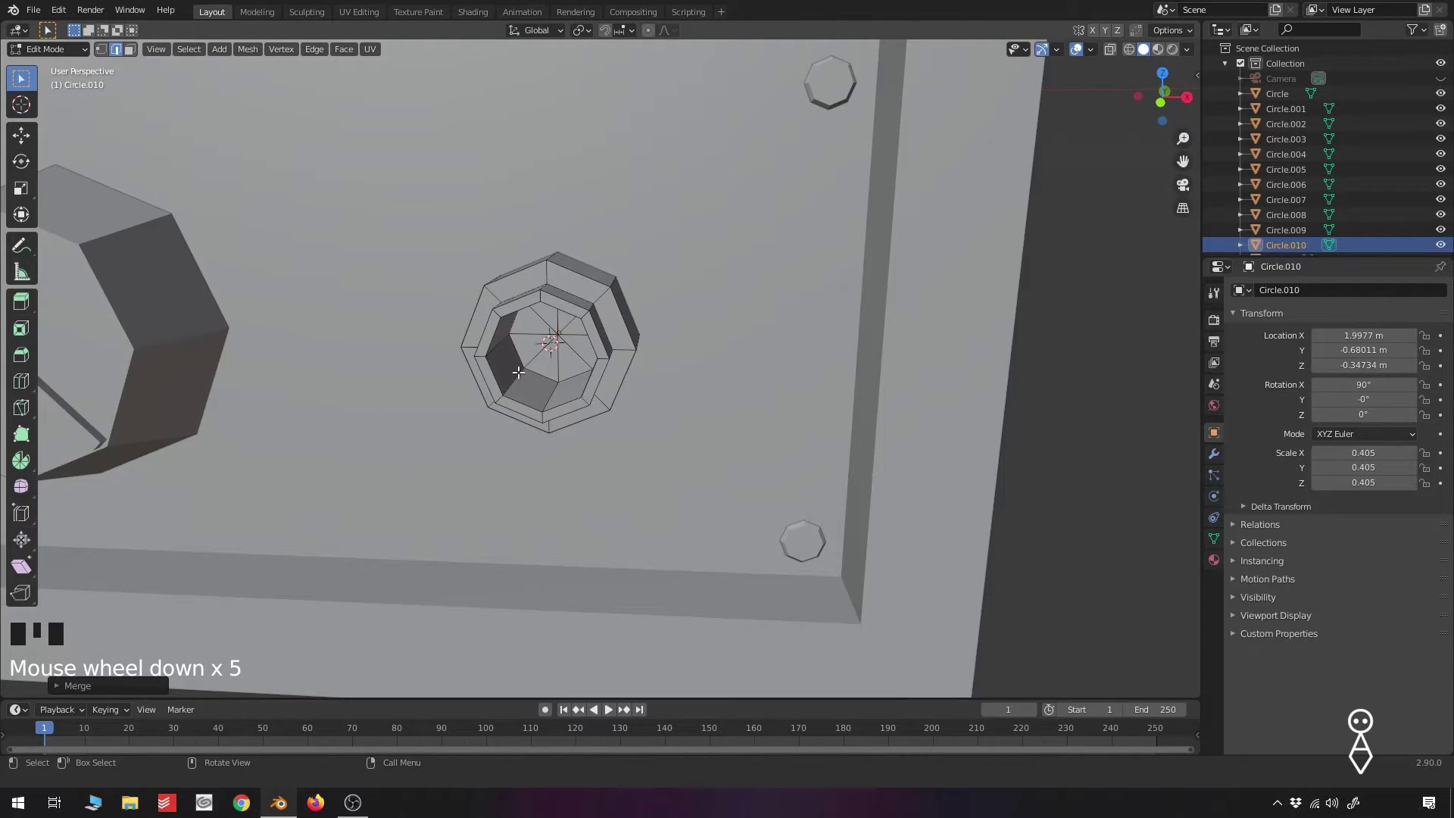
scroll(518, 372, "down", 8)
key("Tab")
middle_click_drag(580, 357, 611, 353)
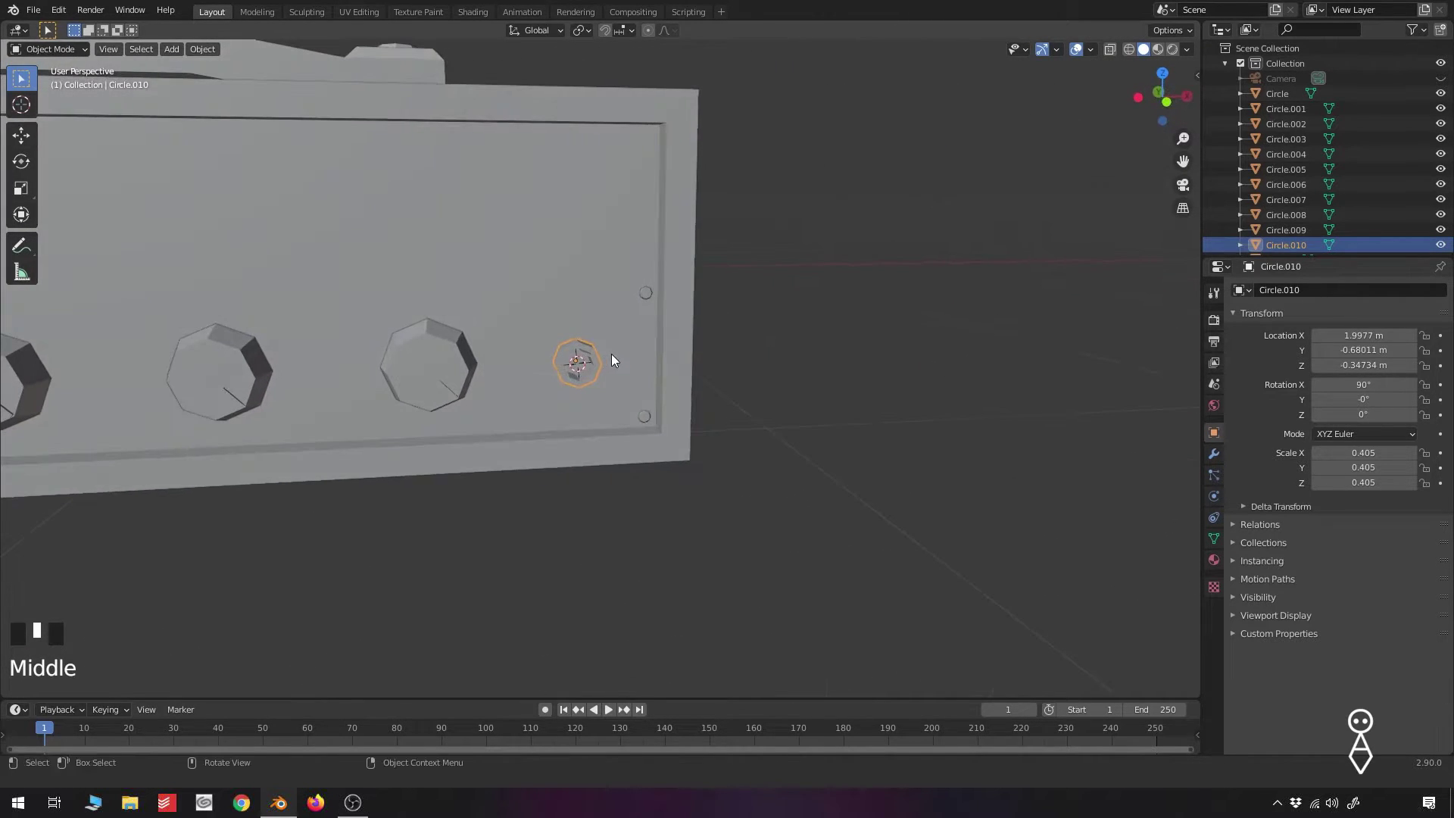
key("KP_1")
scroll(576, 409, "down", 3)
middle_click_drag(579, 409, 809, 470, "shift")
key("z")
left_click(745, 489)
scroll(790, 441, "up", 2)
scroll(791, 446, "up", 1)
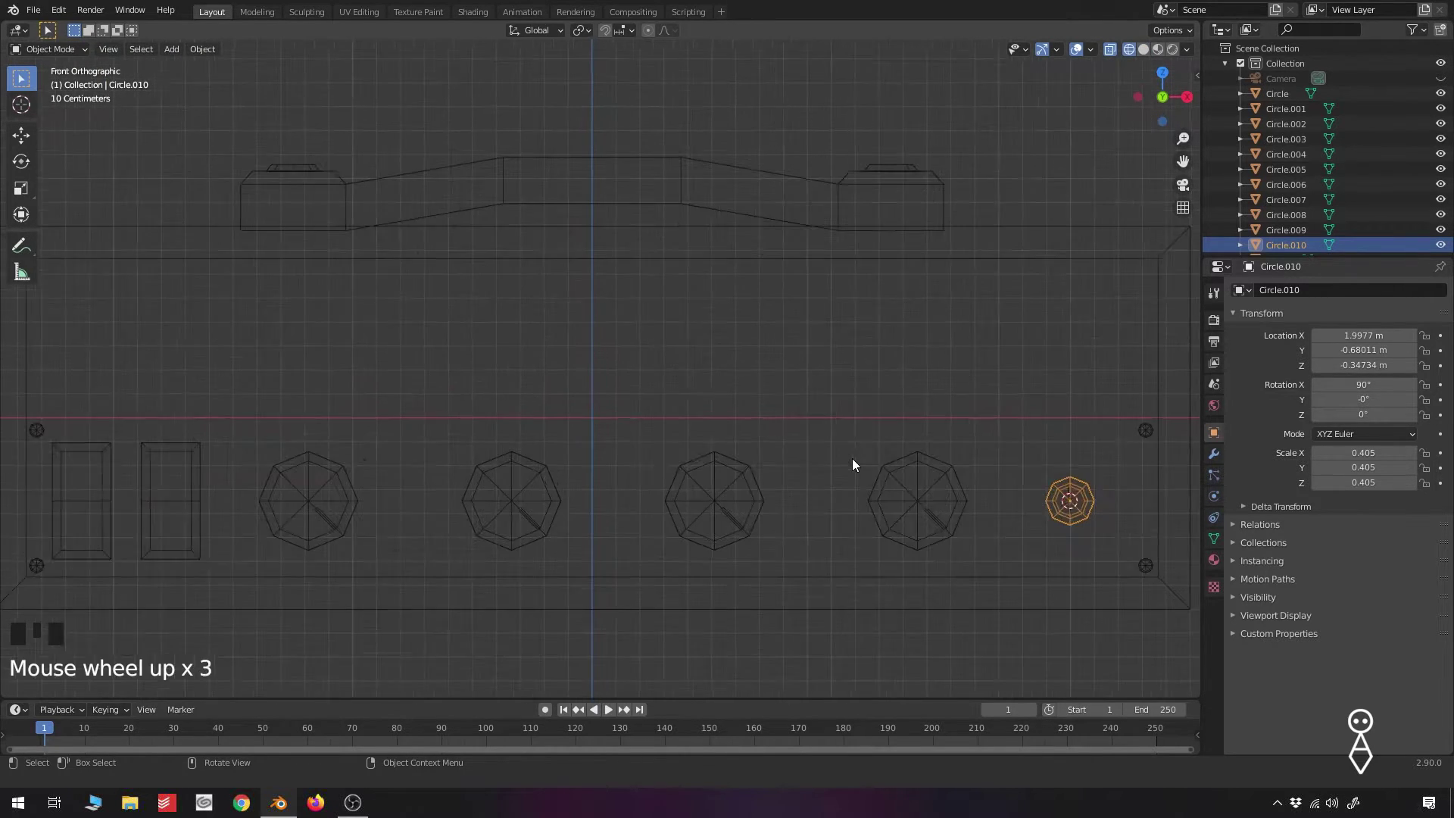
Add a text object at the panel's center, aligned to the view, with a radius of 0.75 m
key("shift+a")
mouse_move(666, 365)
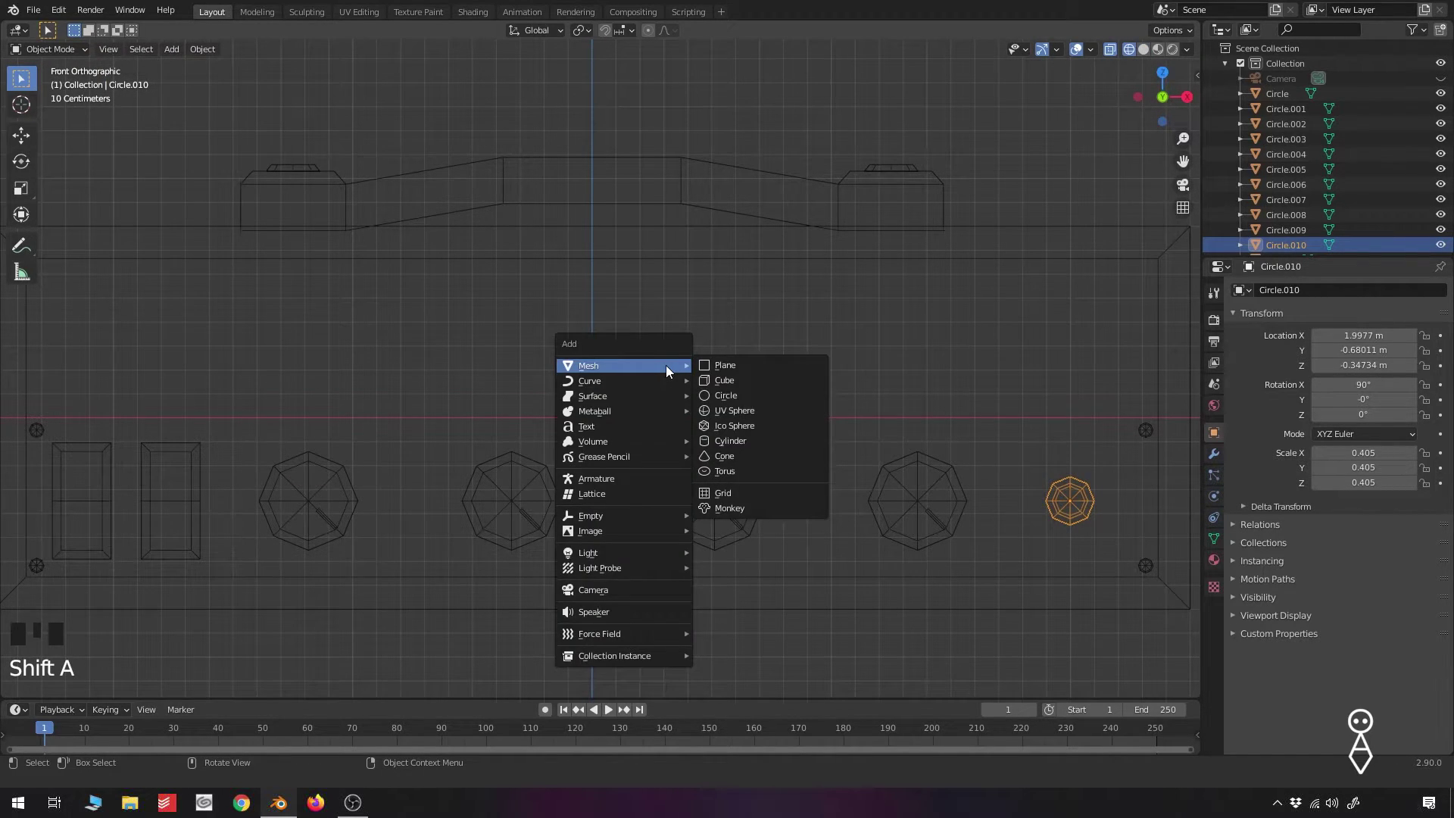
left_click(632, 429)
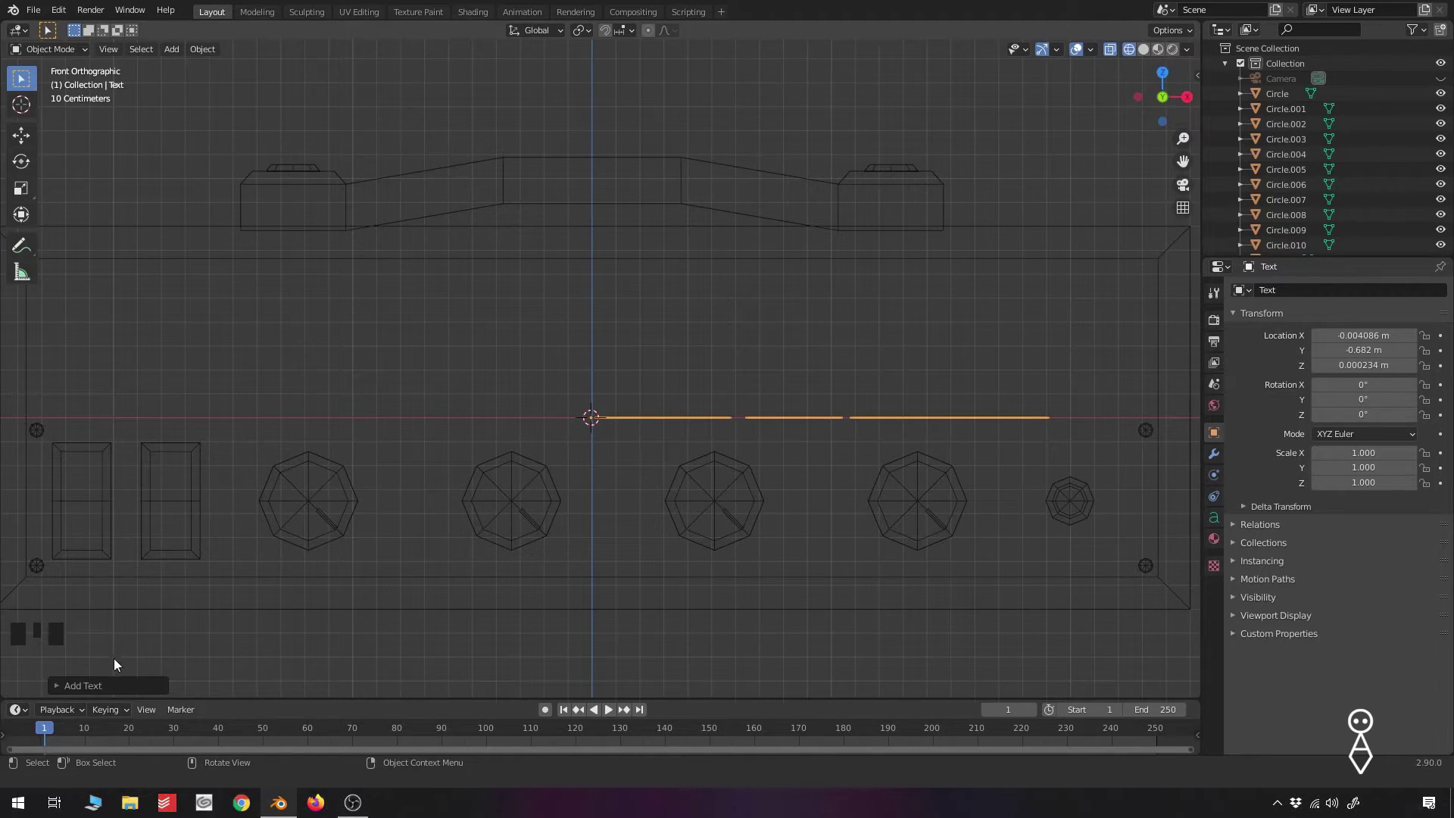
left_click(91, 685)
left_click(191, 588)
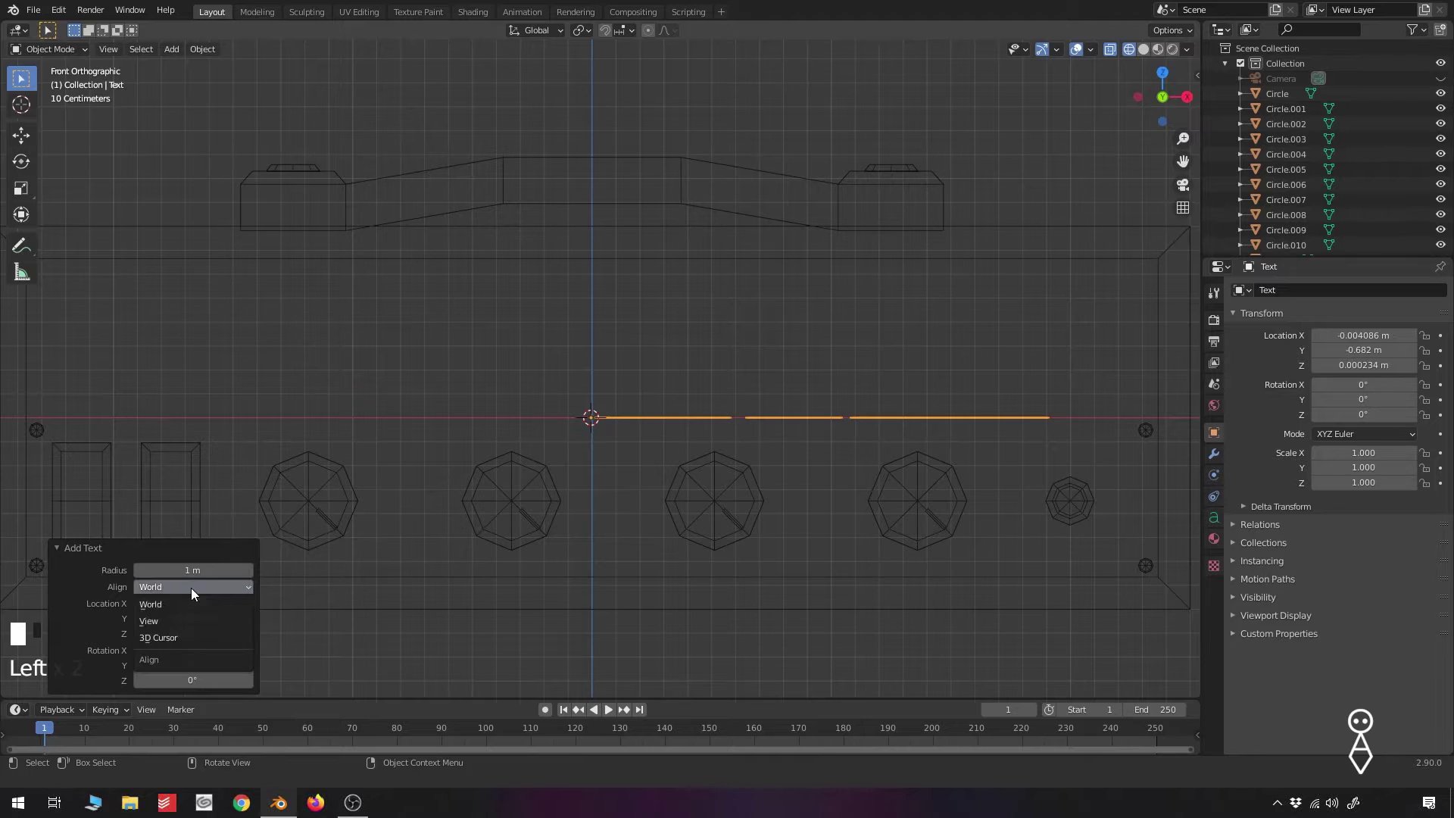
left_click(184, 620)
left_click(210, 567)
type("0.5")
key("Return")
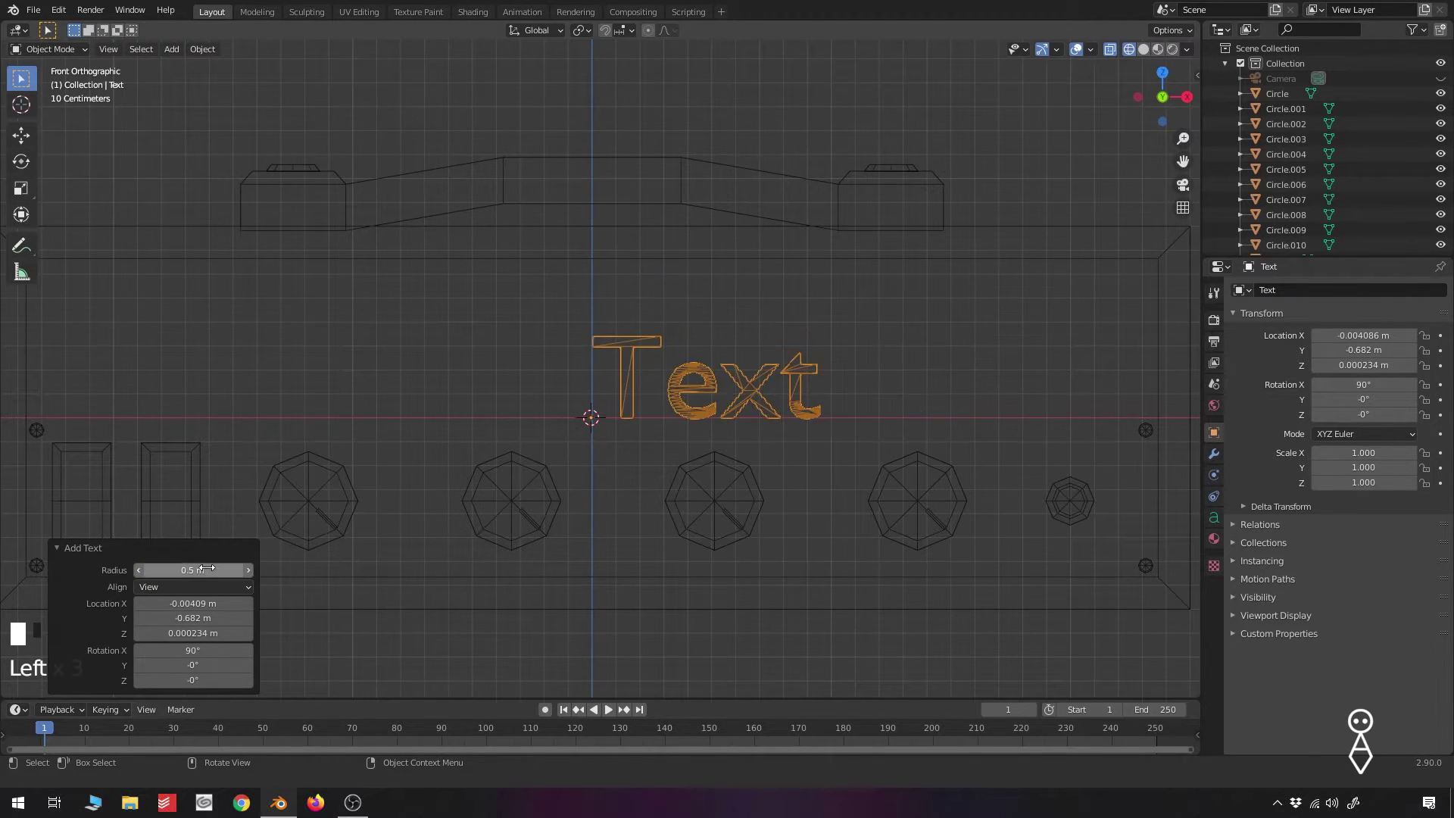
left_click(197, 570)
type("0.75")
key("Return")
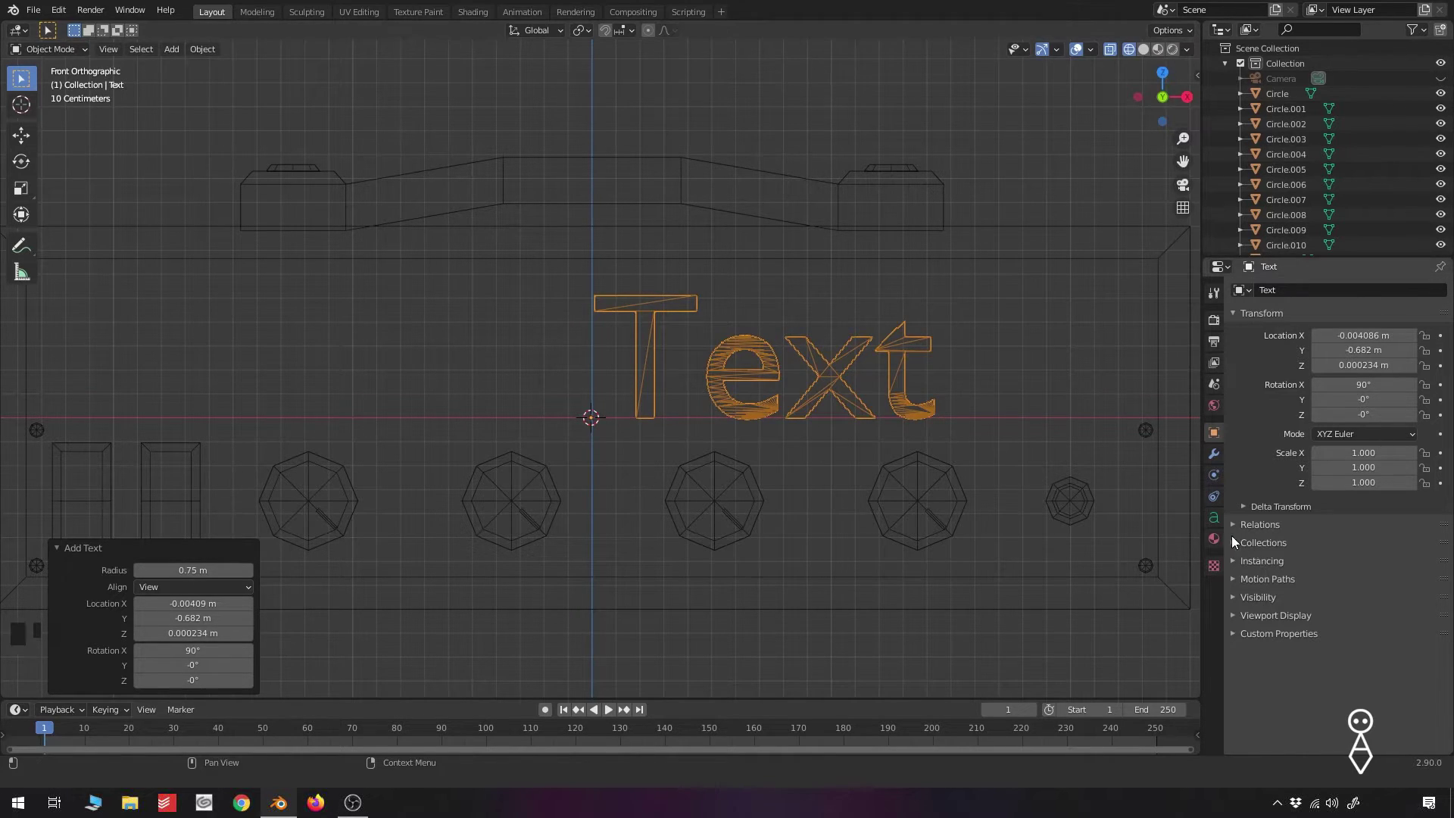
Set the text's horizontal paragraph alignment to Center
left_click(1214, 518)
left_click(1341, 535)
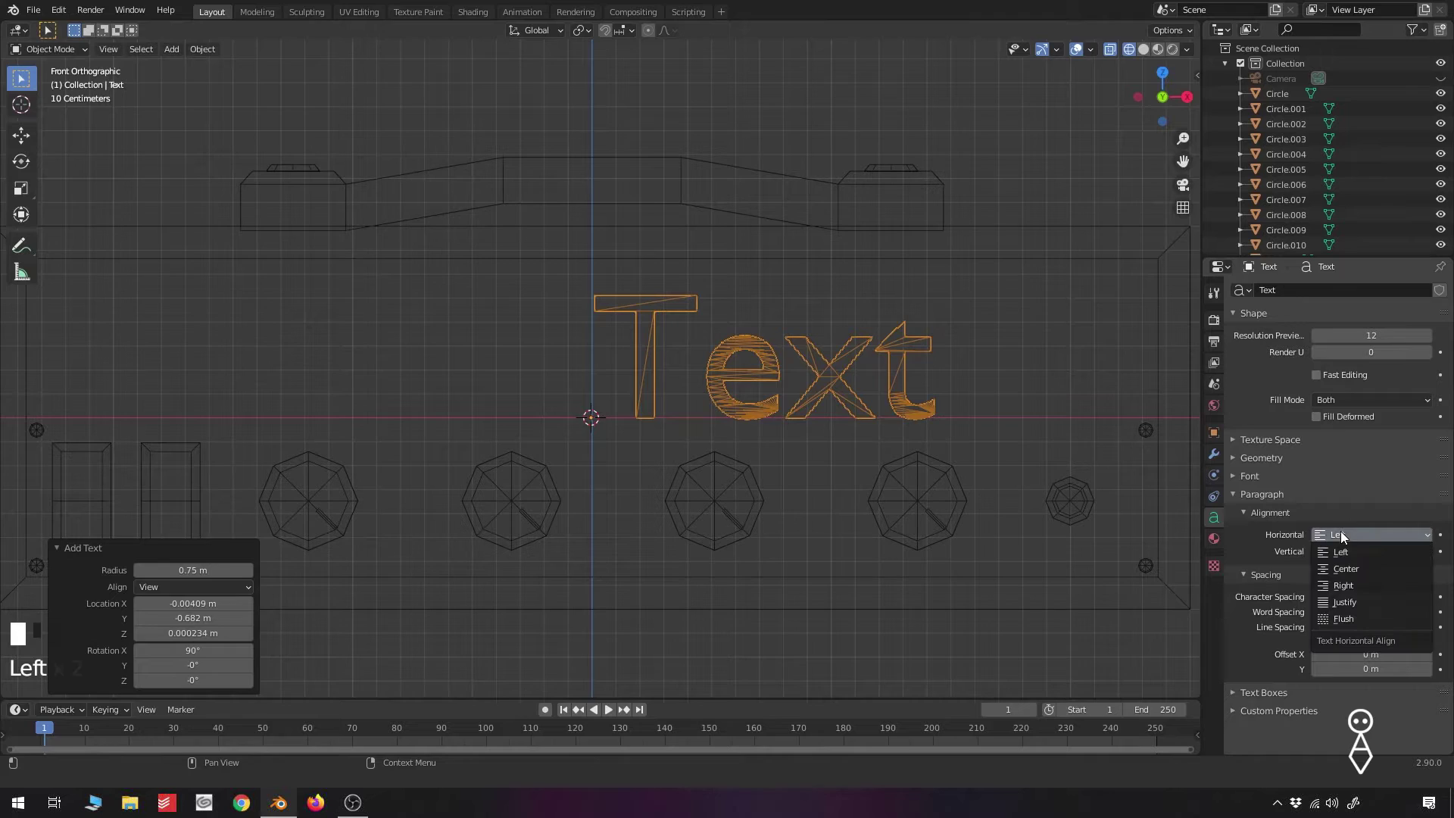
left_click(1351, 567)
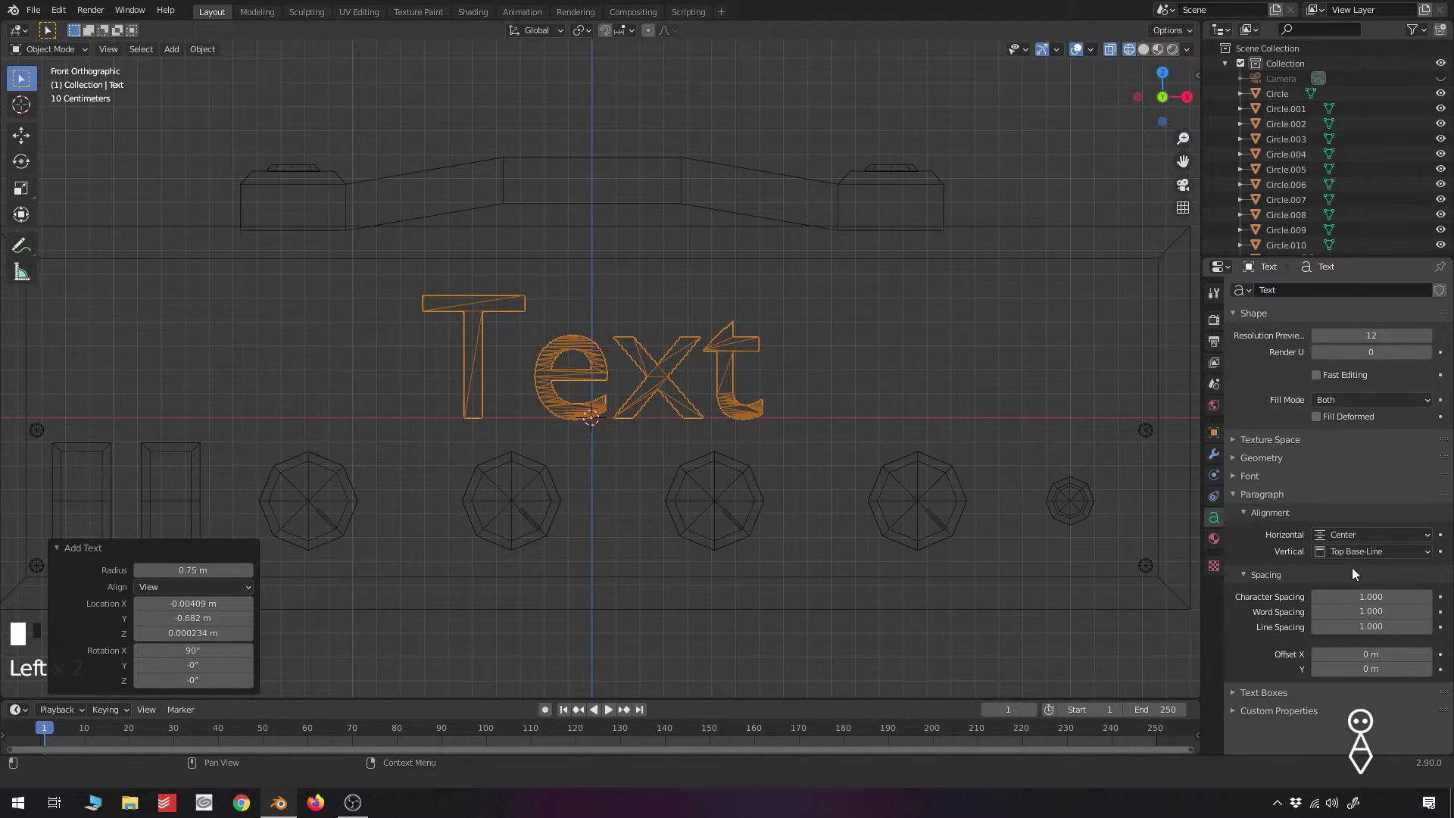
left_click(1243, 513)
left_click(1233, 494)
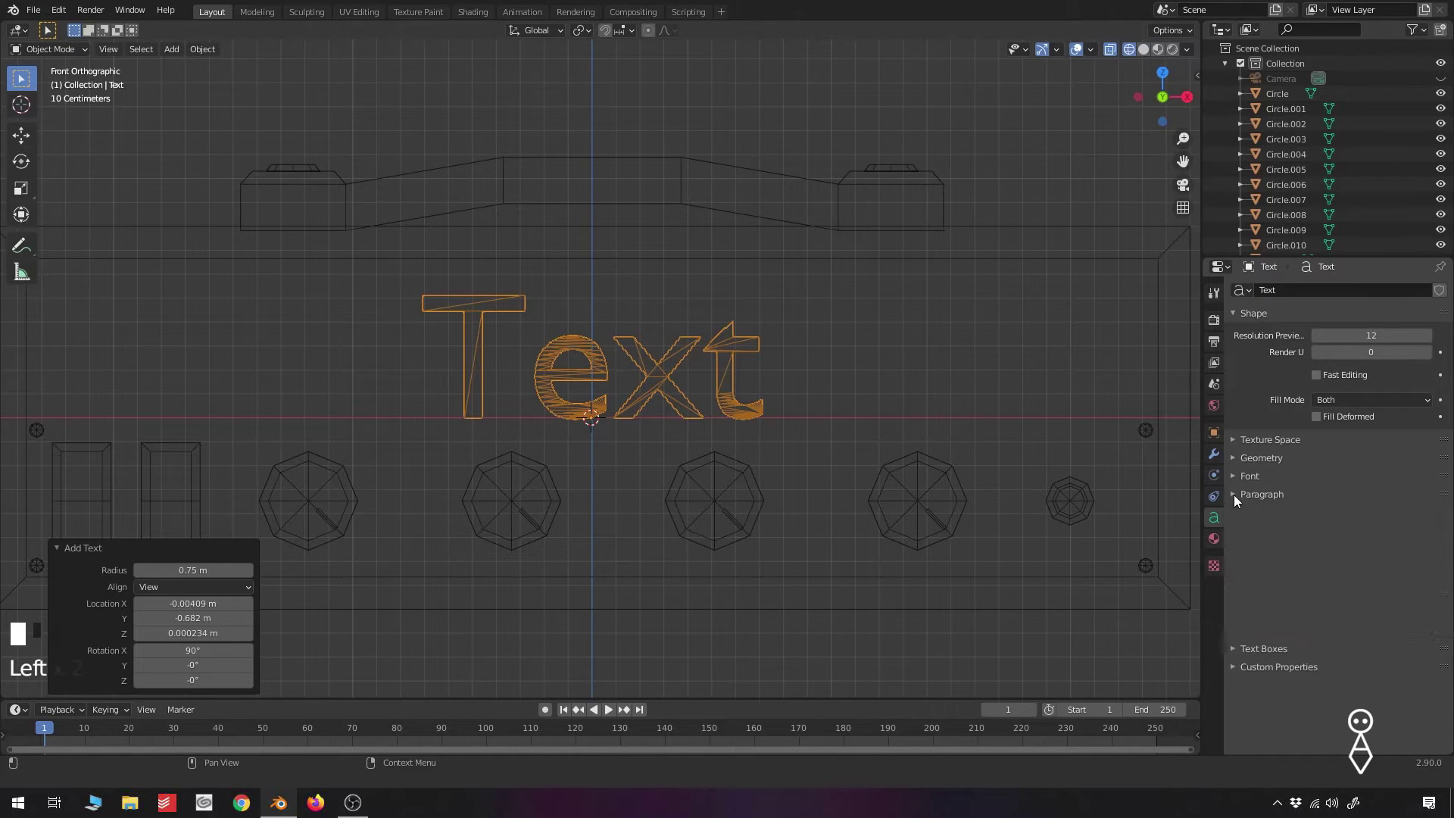
Replace the default text with "Marshmallow" and return to Object Mode
left_click(661, 374)
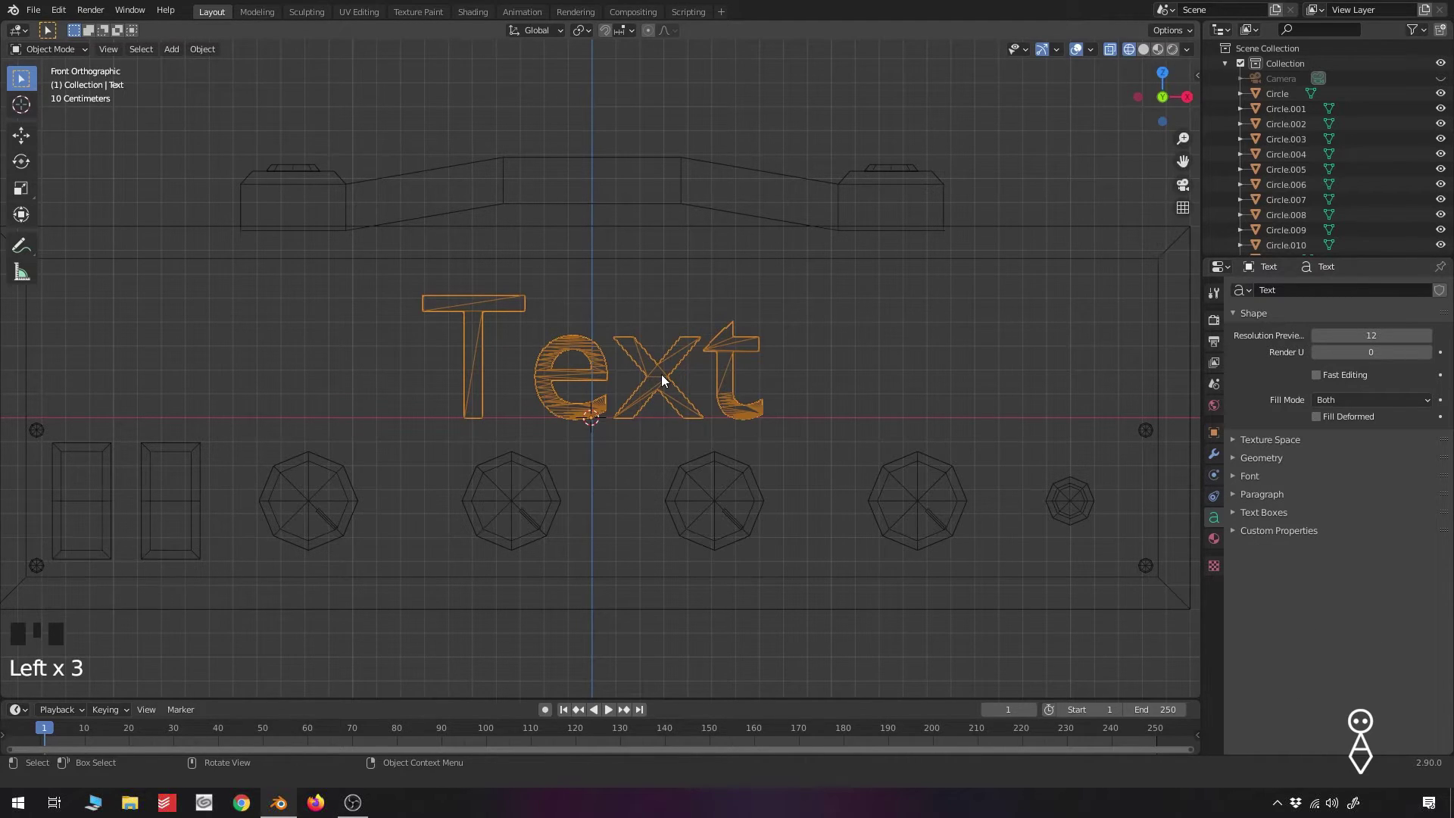
key("Tab")
key("ctrl+a")
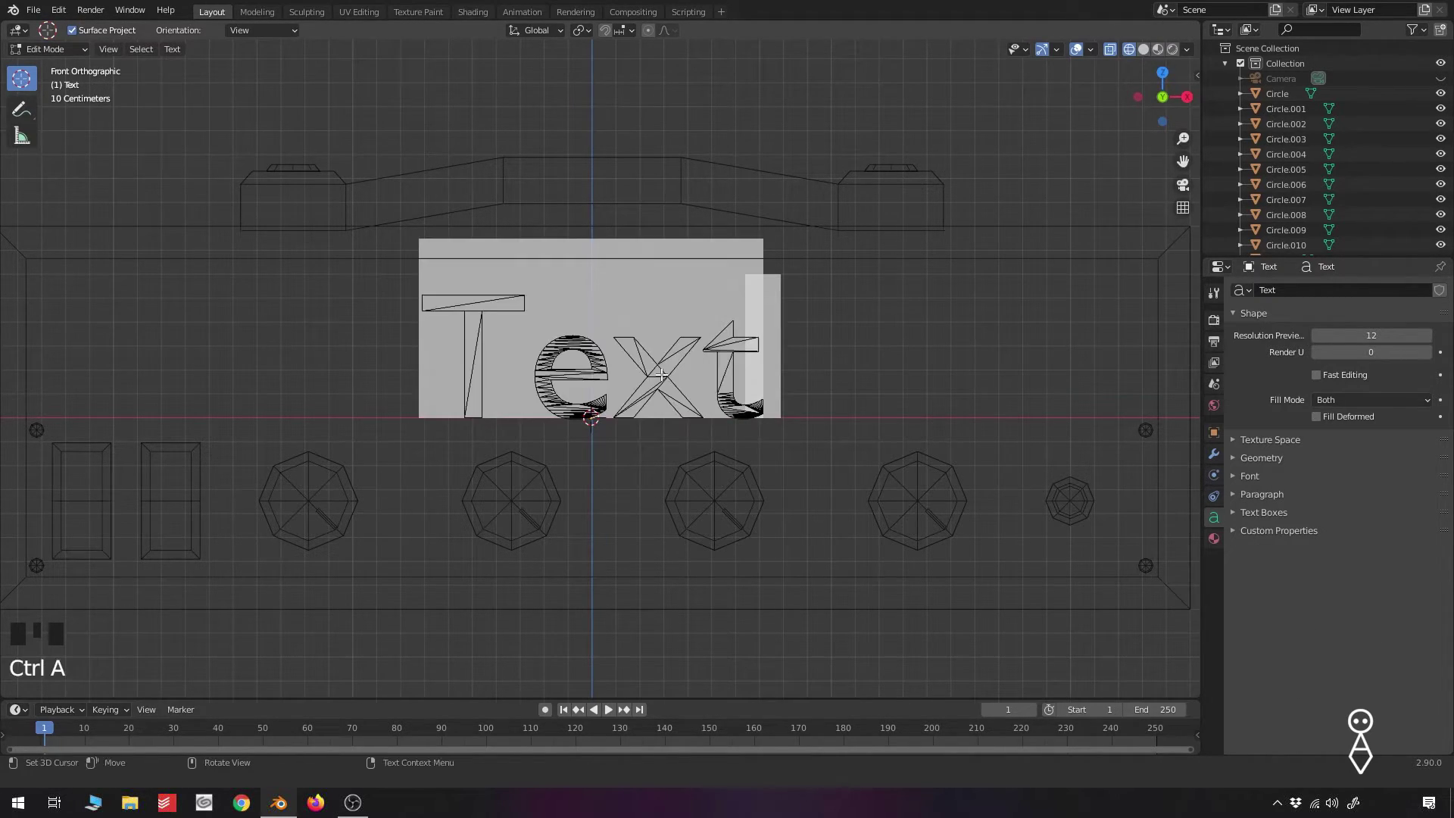
type("Marsh")
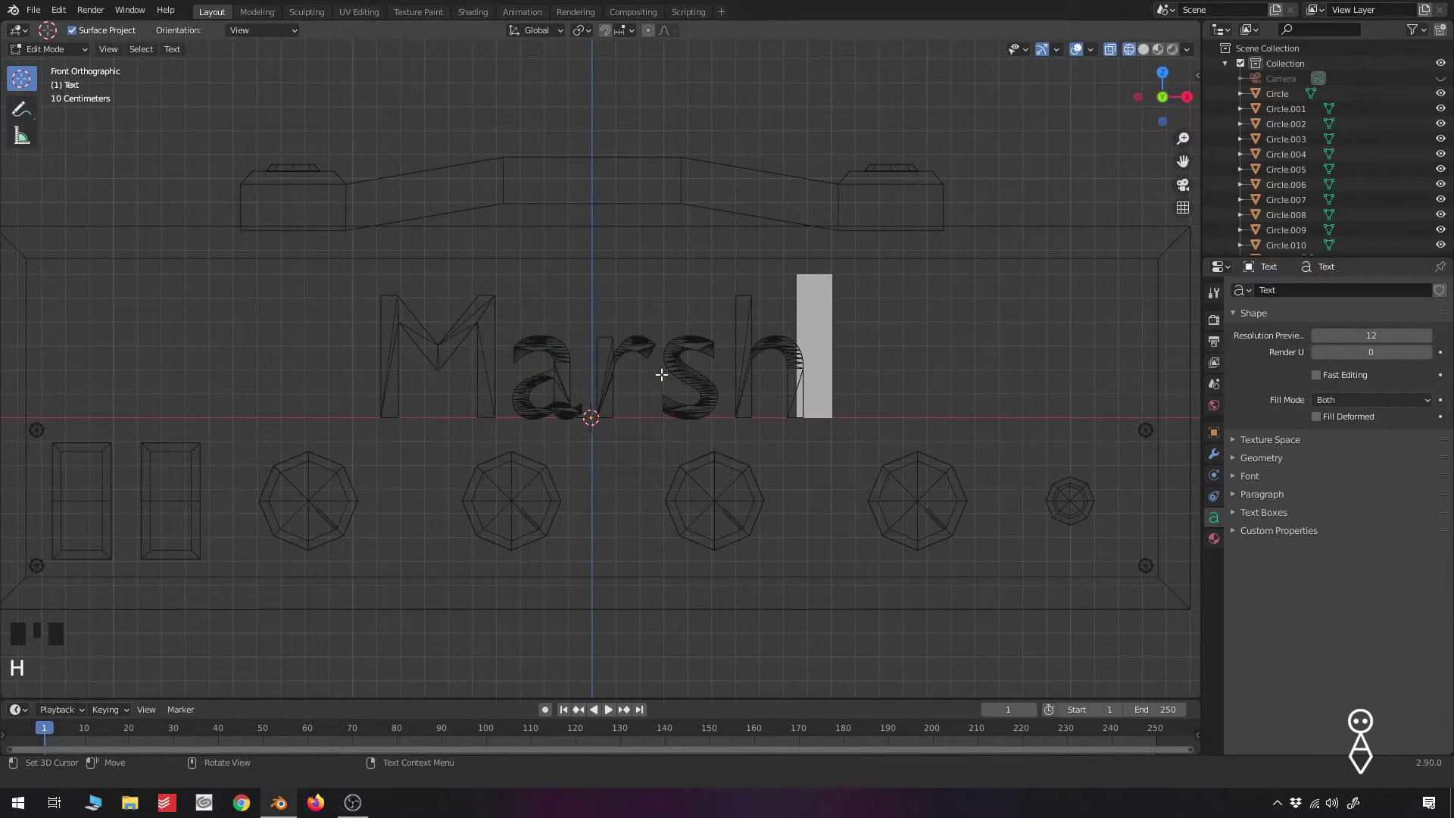
type("mallow")
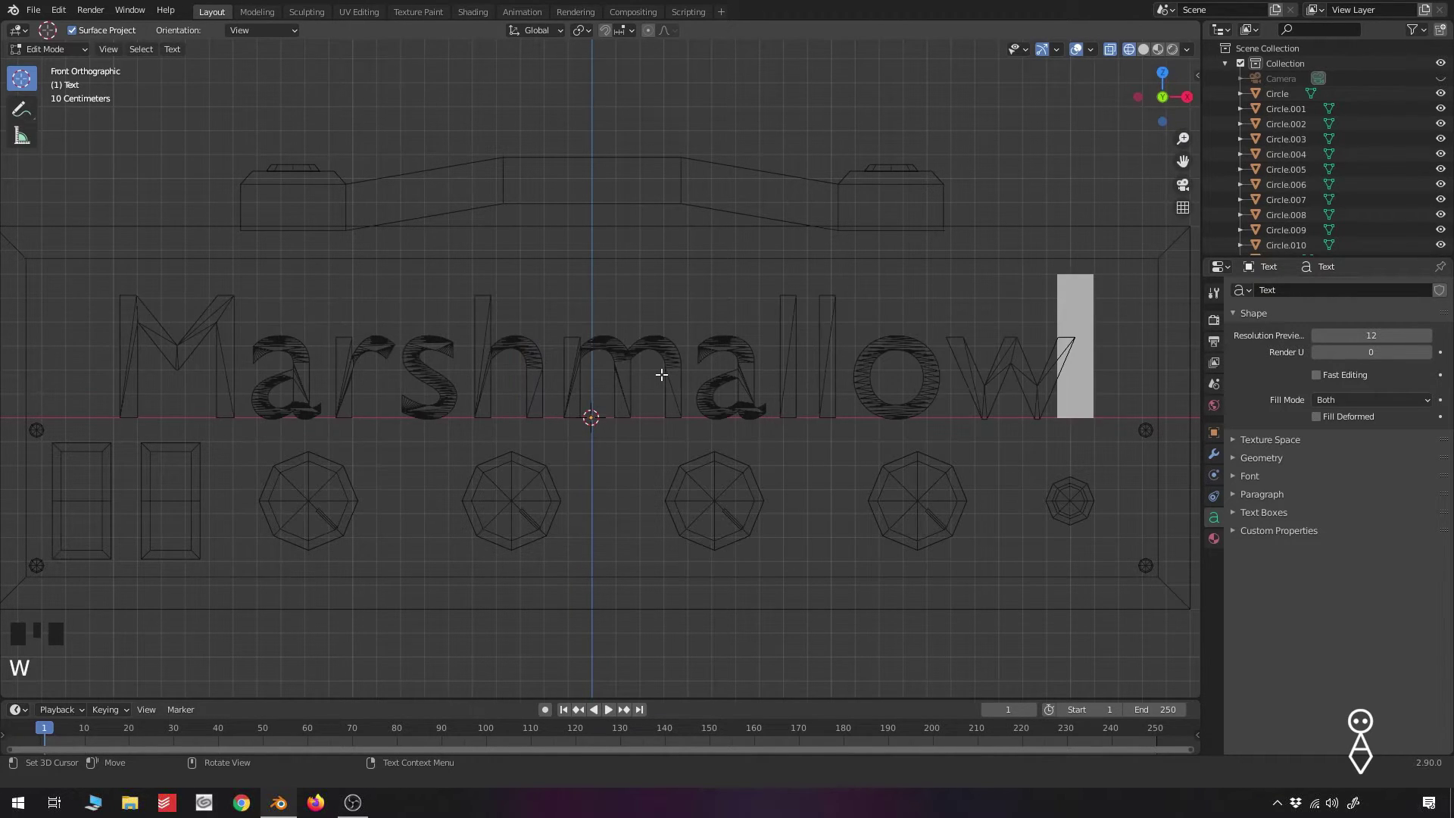
type("z")
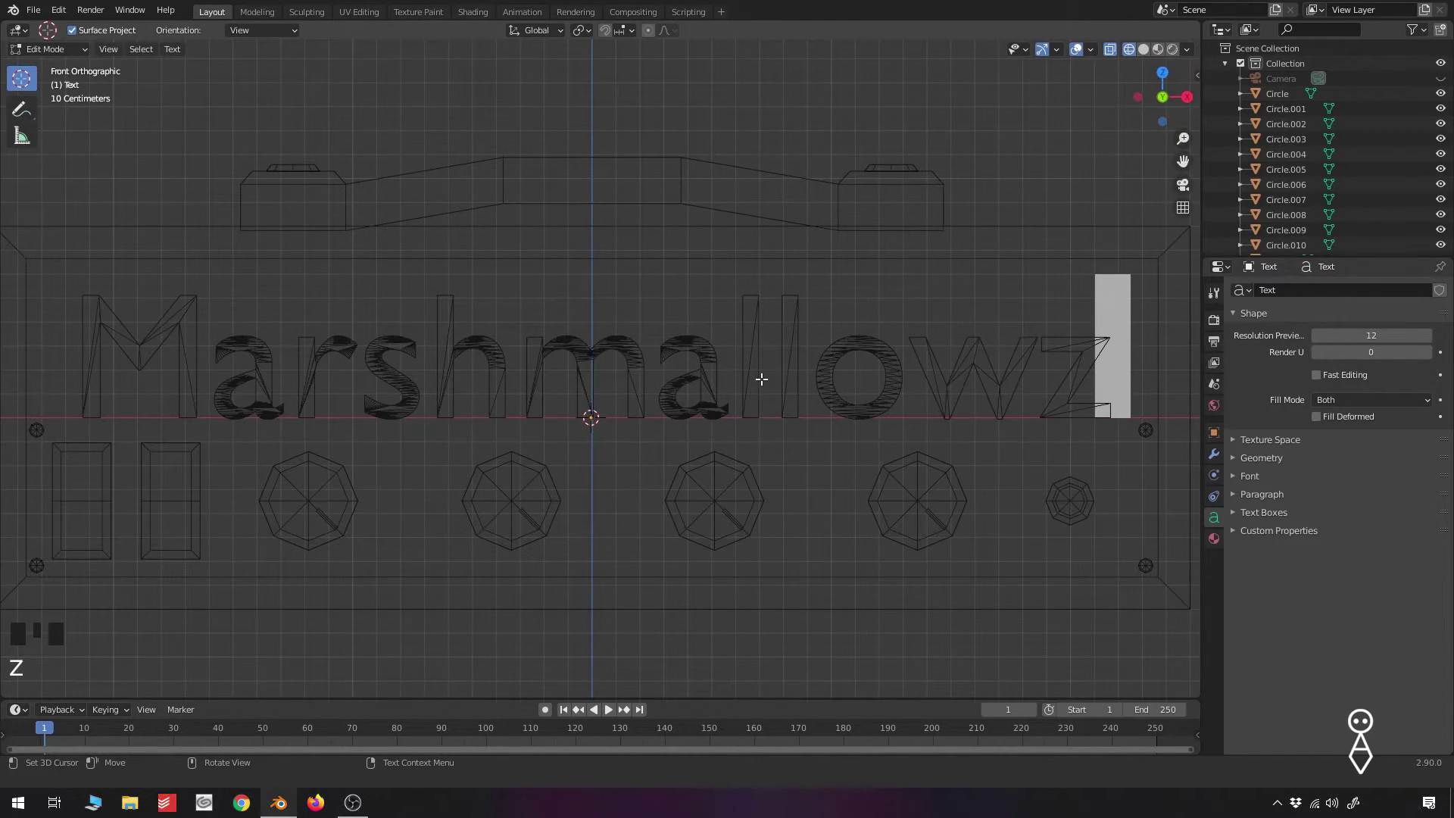
key("BackSpace")
key("Tab")
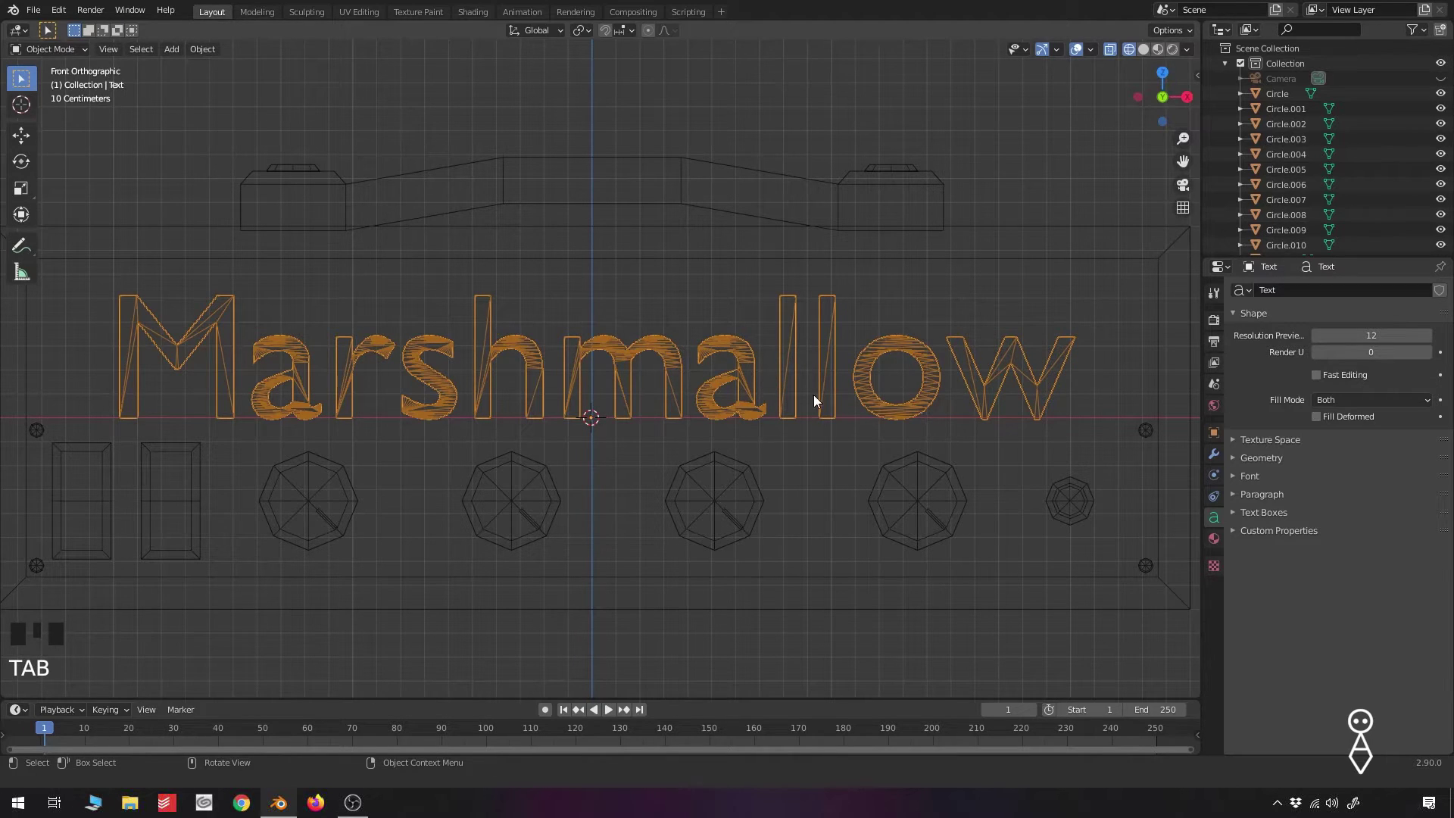
Switch to solid shading and set the text's geometry extrusion to 0.02 m
key("z")
left_click(845, 398)
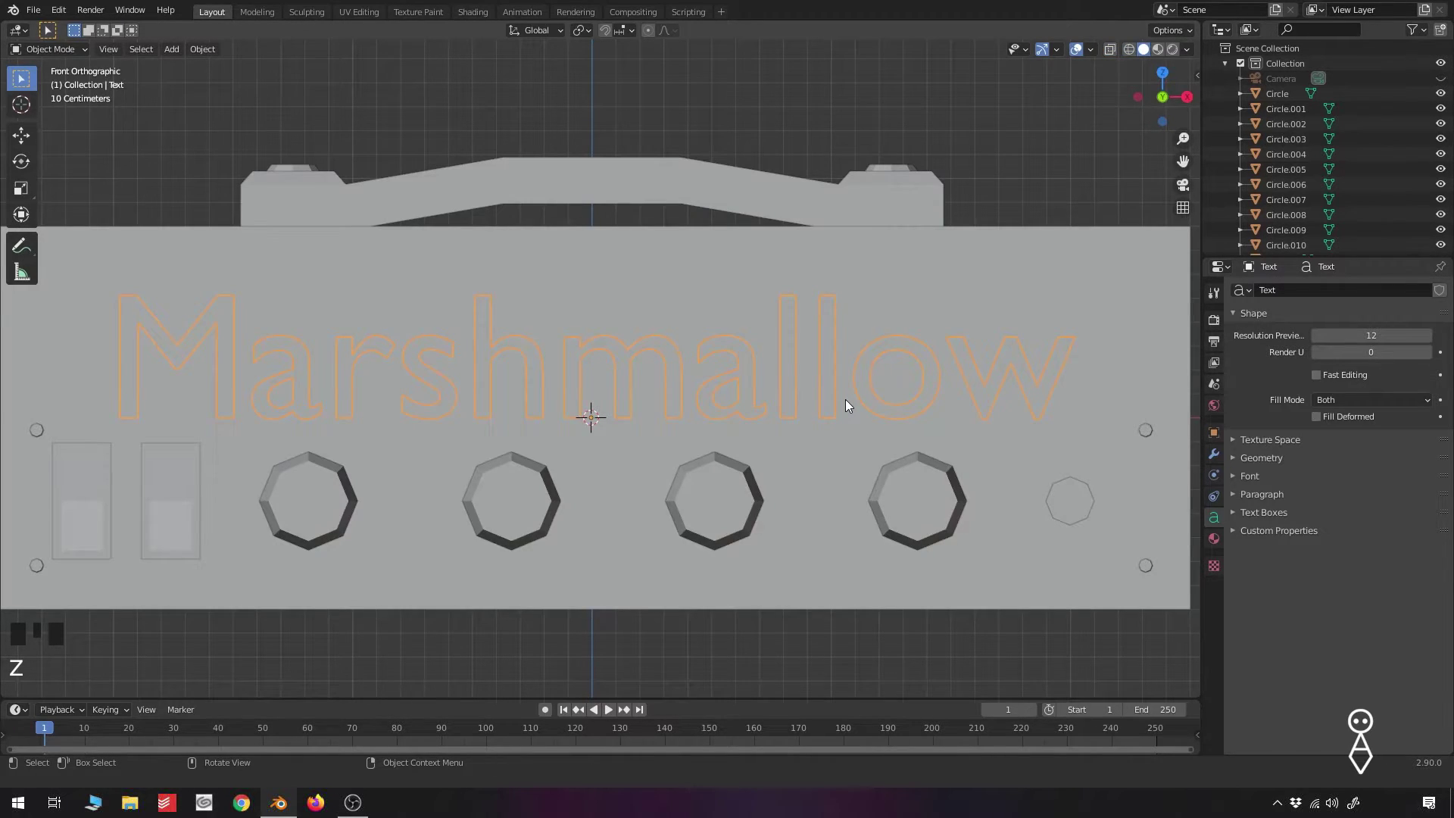
key("KP_3")
middle_click_drag(777, 430, 939, 454)
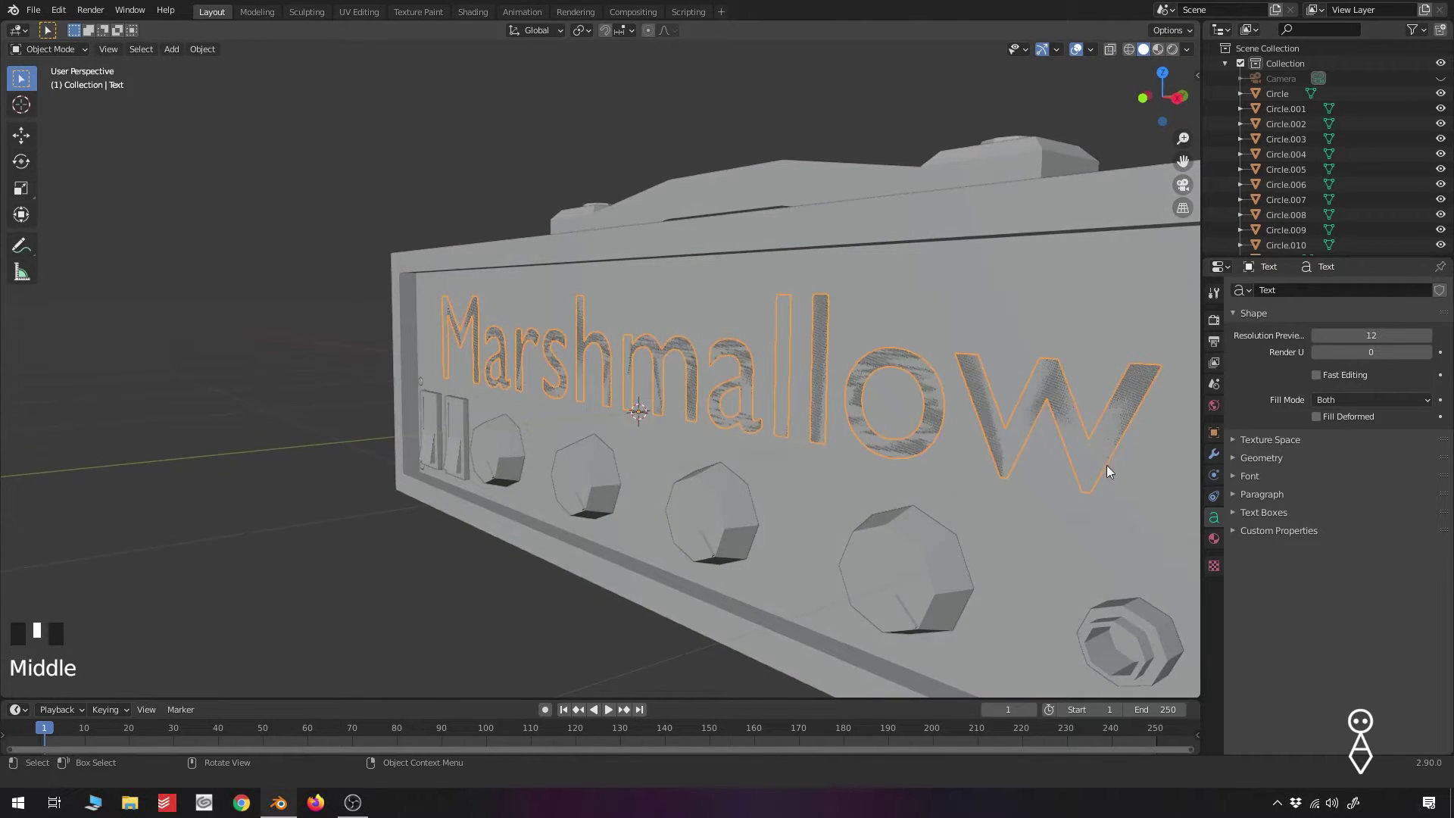
left_click(1235, 459)
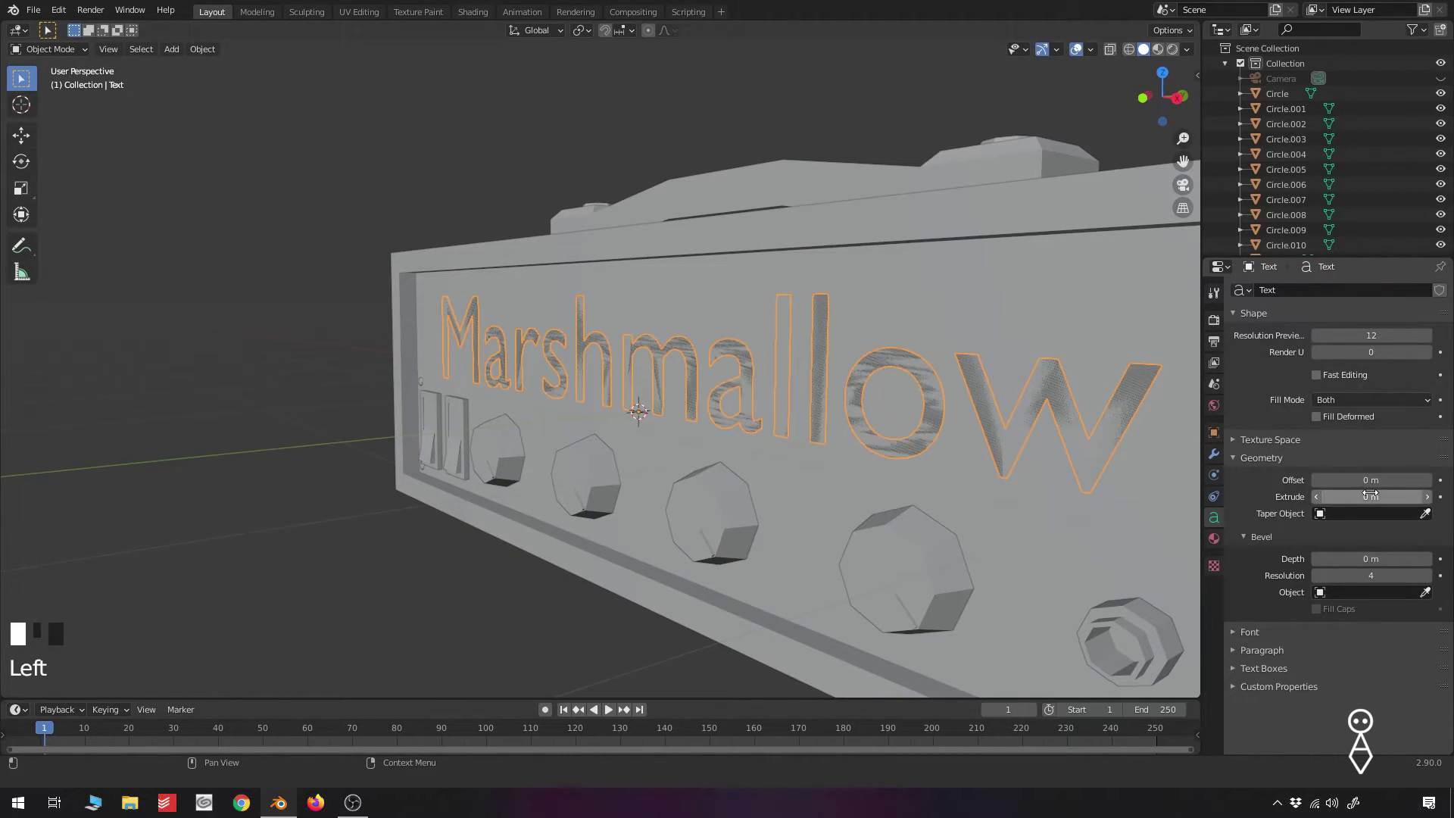
left_click_drag(1369, 495, 1424, 495)
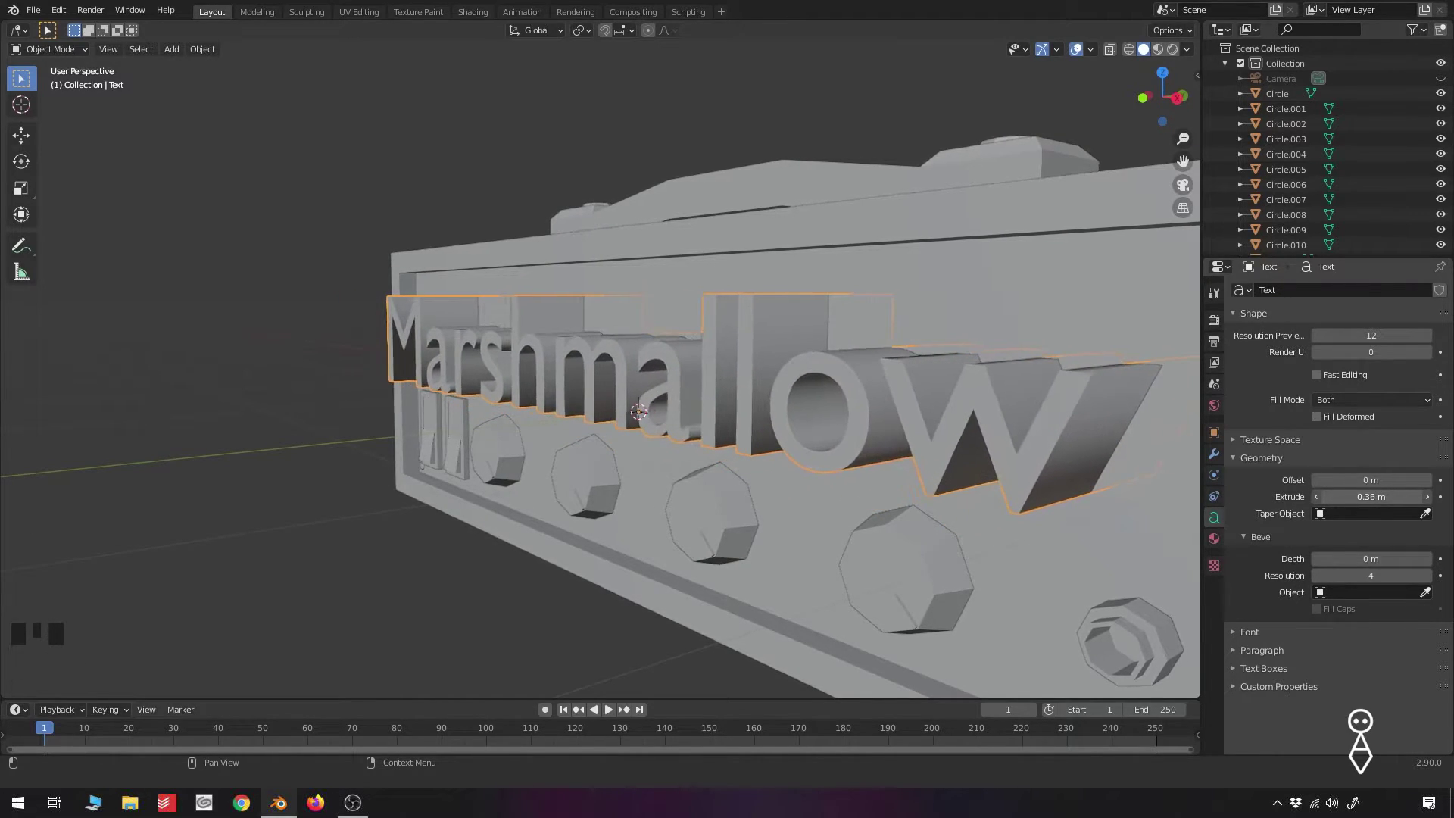
left_click(1370, 496)
type("0.02")
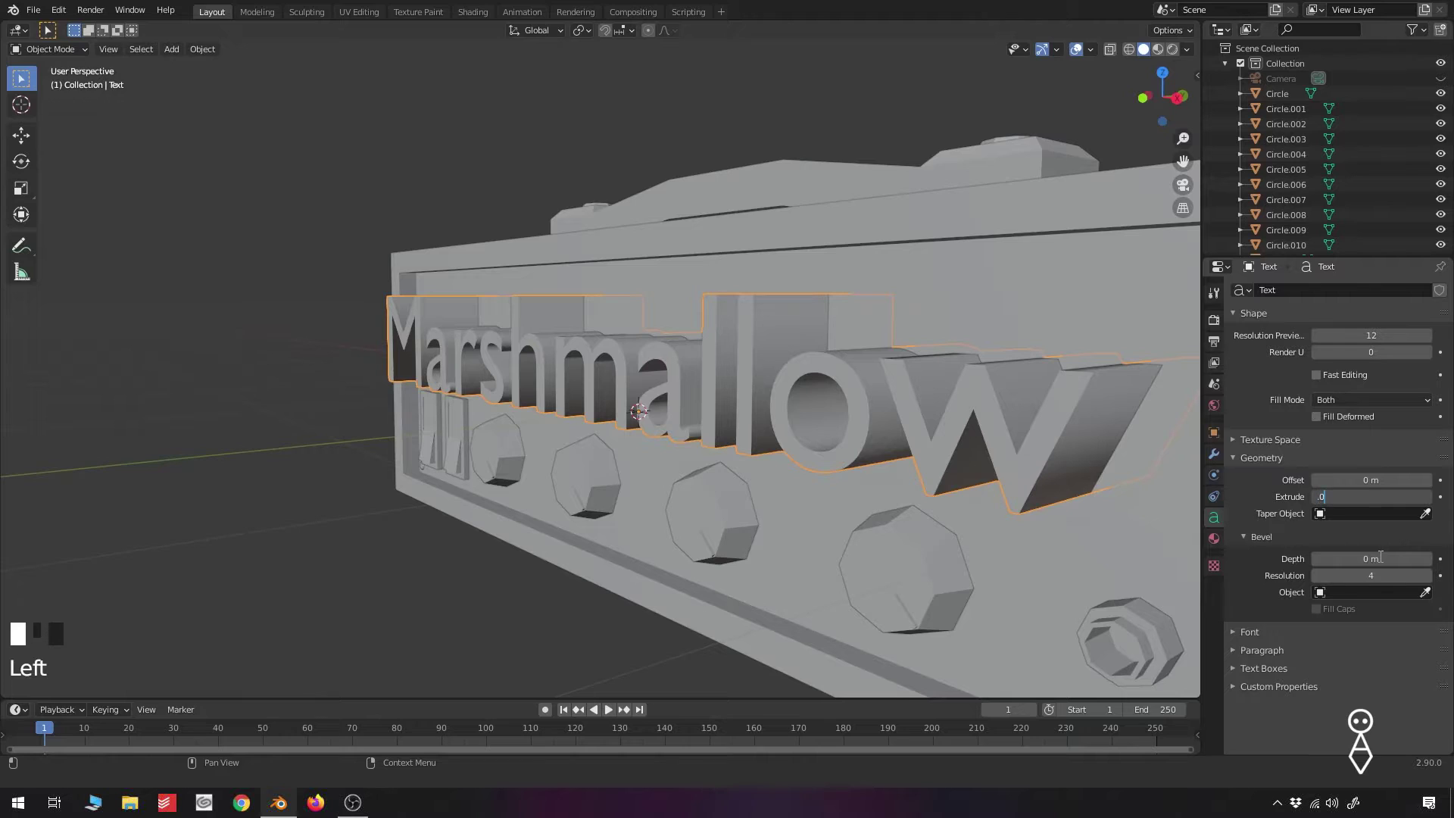
key("Return")
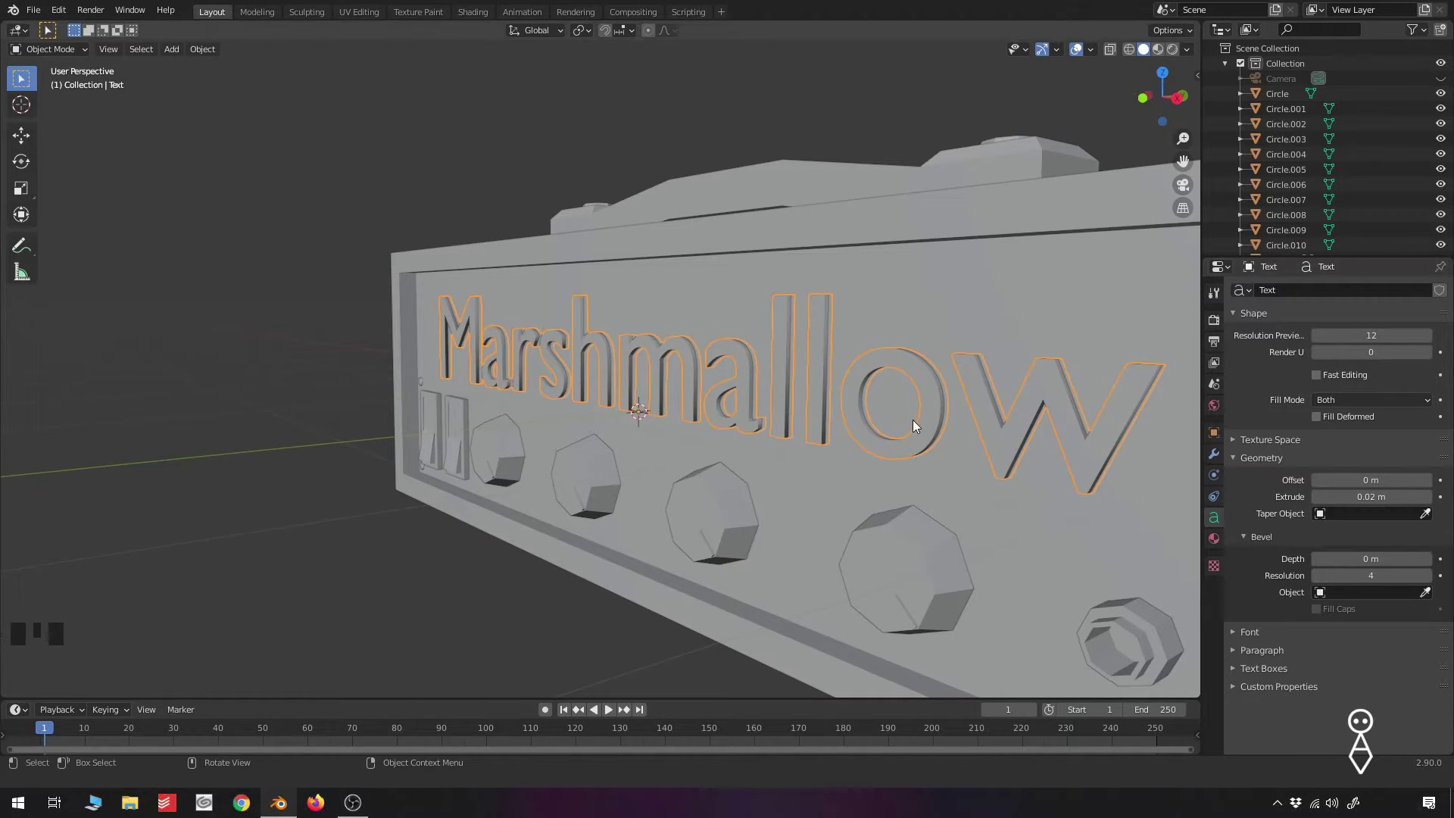
key("g")
key("y")
right_click(892, 440)
In a side wireframe view, move the text about 0.011 m forward along Y from the front panel
mouse_move(1005, 485)
middle_mouse_down()
mouse_move(851, 505)
mouse_move(865, 500)
middle_mouse_up()
key("KP_3")
key("z")
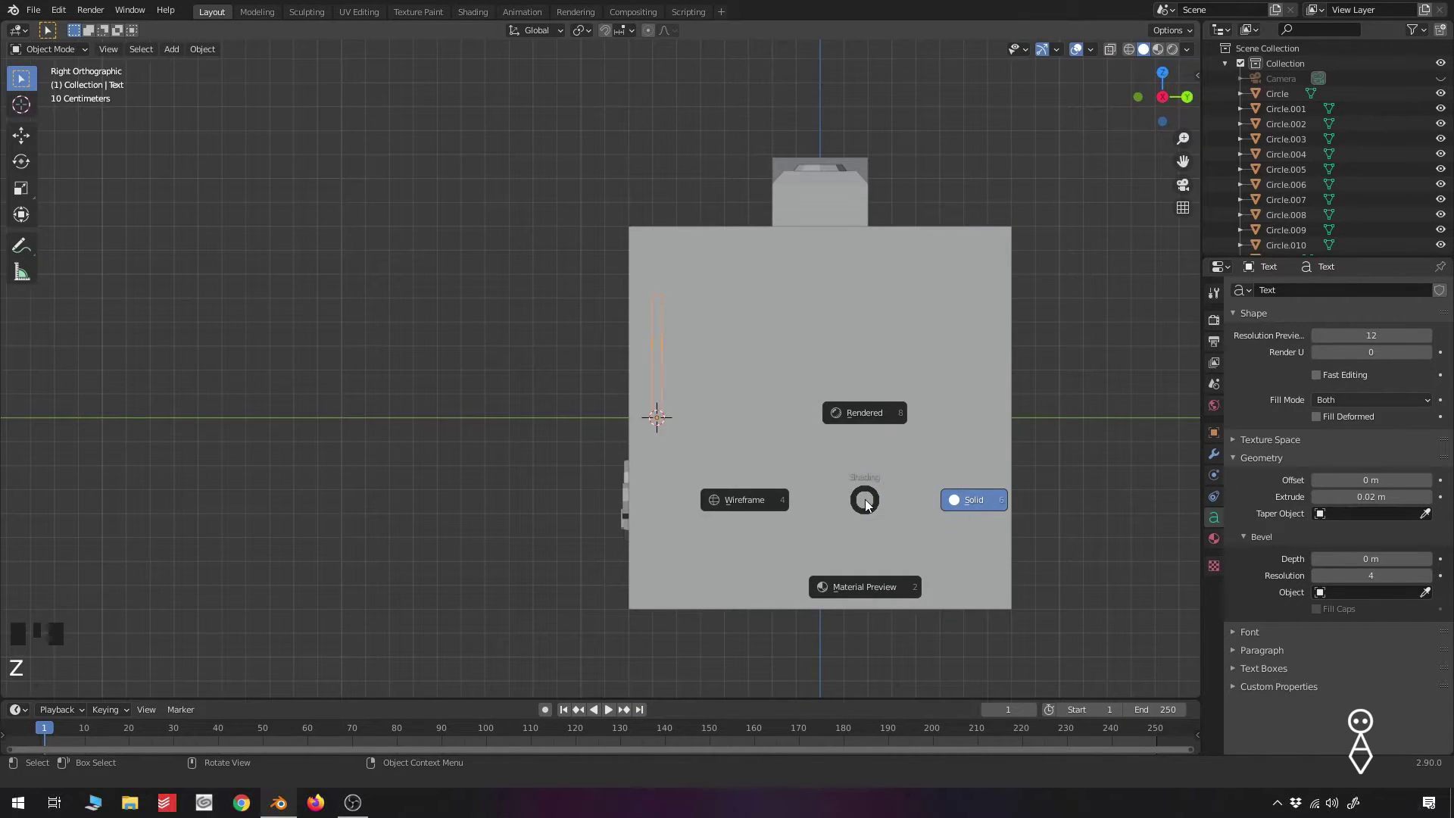
left_click(764, 498)
scroll(693, 429, "up", 5)
key("g")
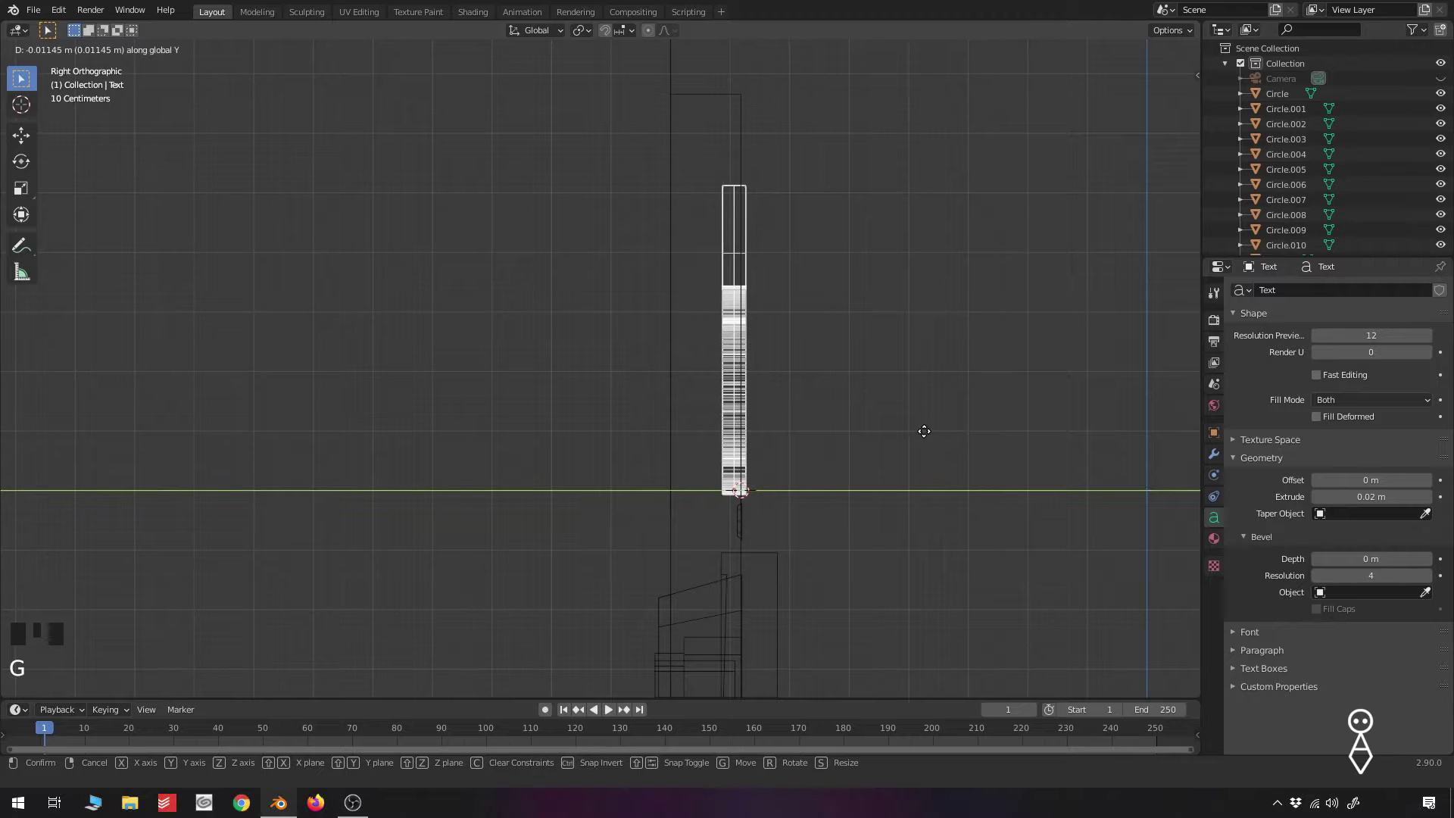
left_click(924, 430)
Show the model in solid shading and set the text's regular font to Lobster-Regular
key("KP_1")
scroll(901, 439, "down", 4)
scroll(765, 416, "up", 2)
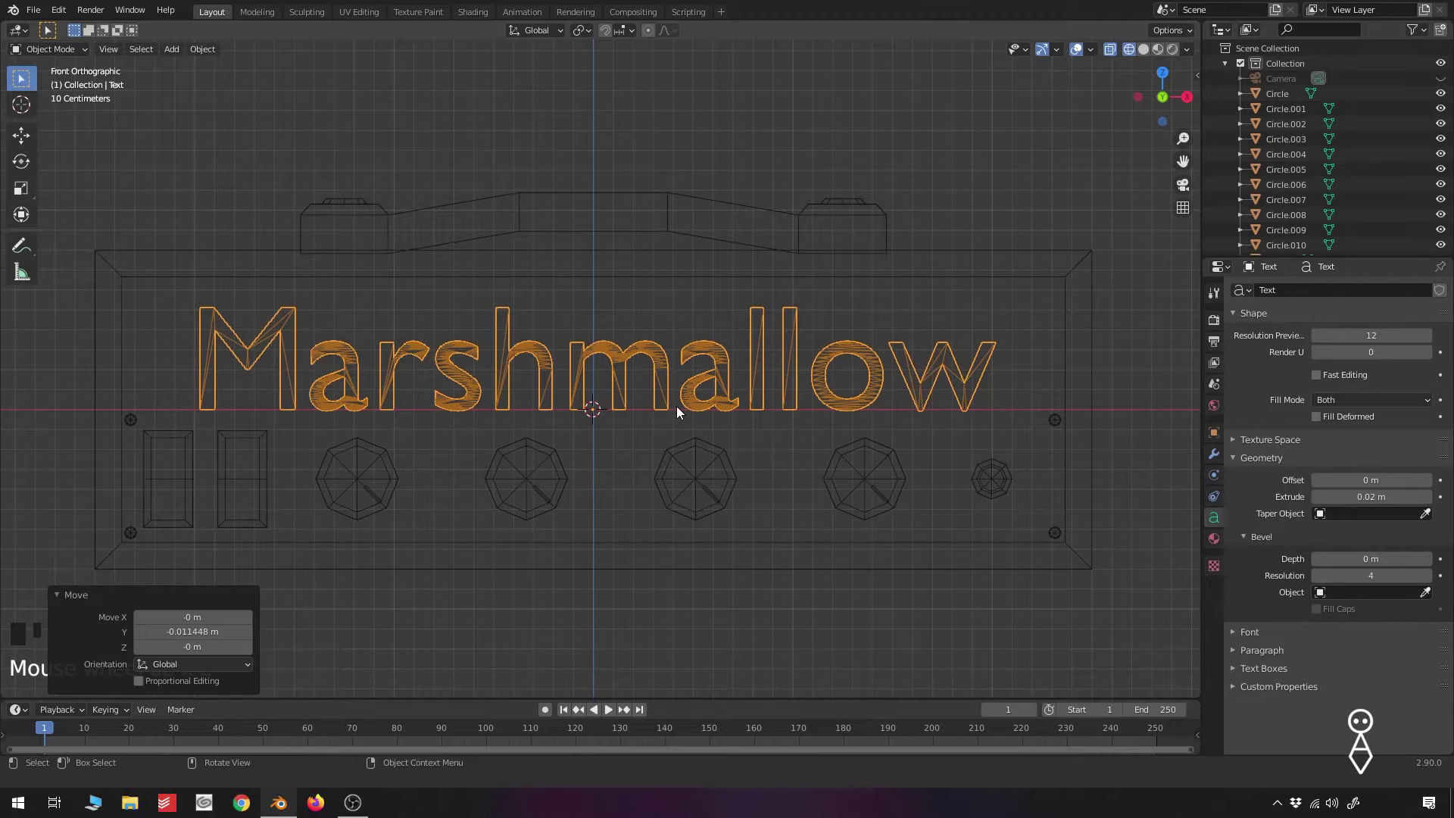
key("z")
left_click(789, 397)
middle_click_drag(789, 396, 739, 402)
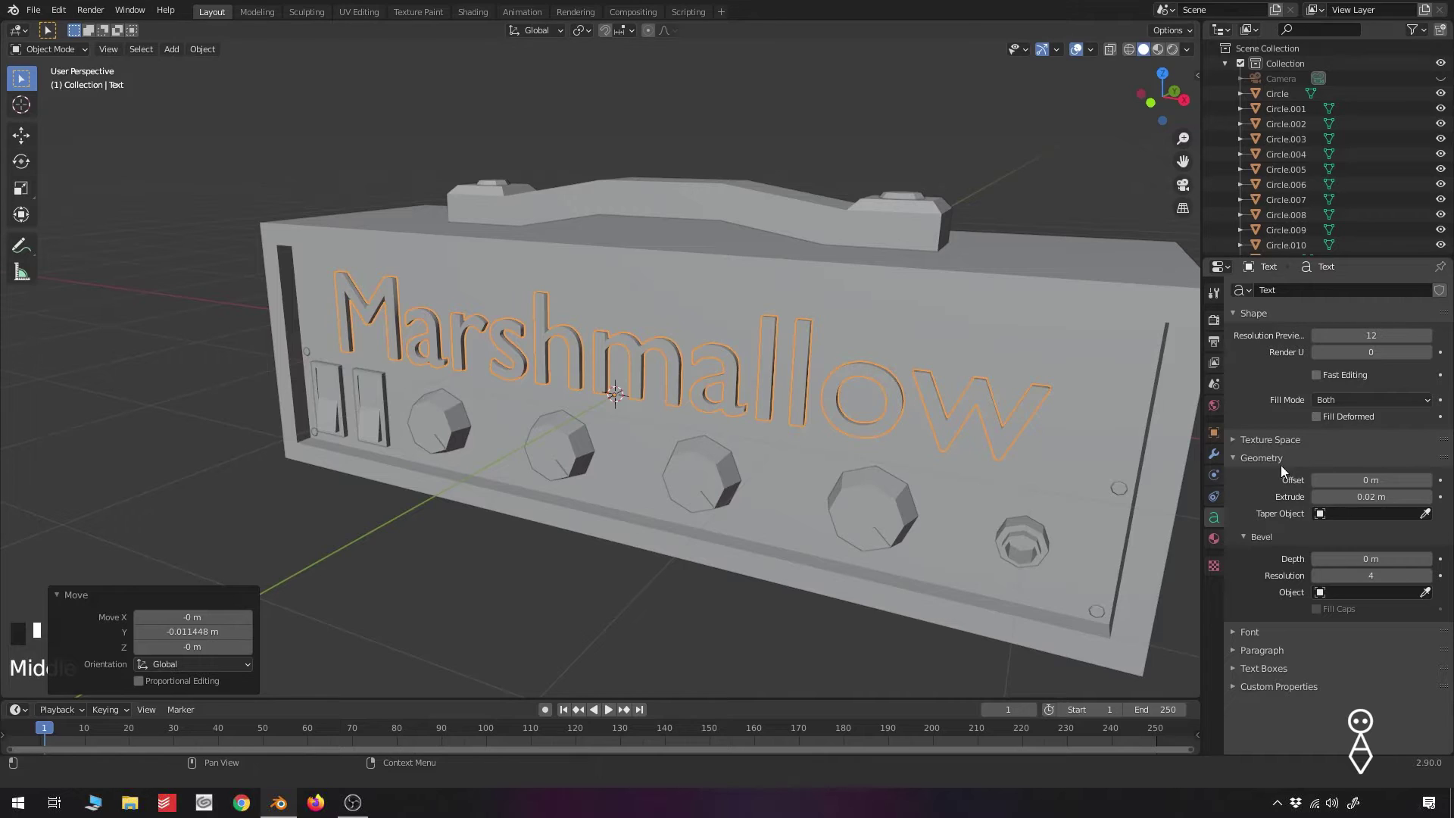
left_click(1242, 457)
left_click(1235, 477)
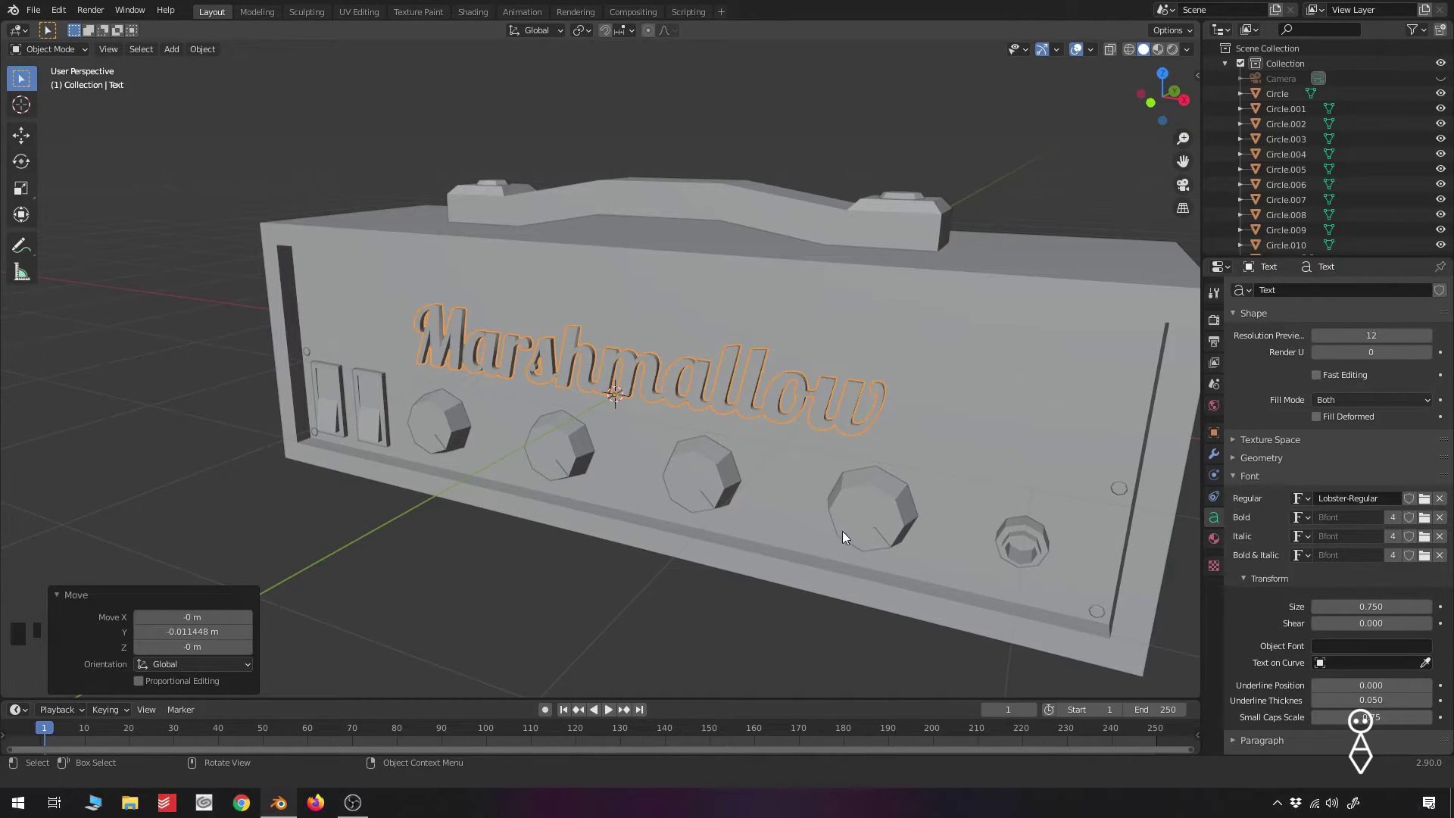
In front wireframe view, raise the text along Z and scale it up to about 1.233
middle_click_drag(842, 530, 721, 474)
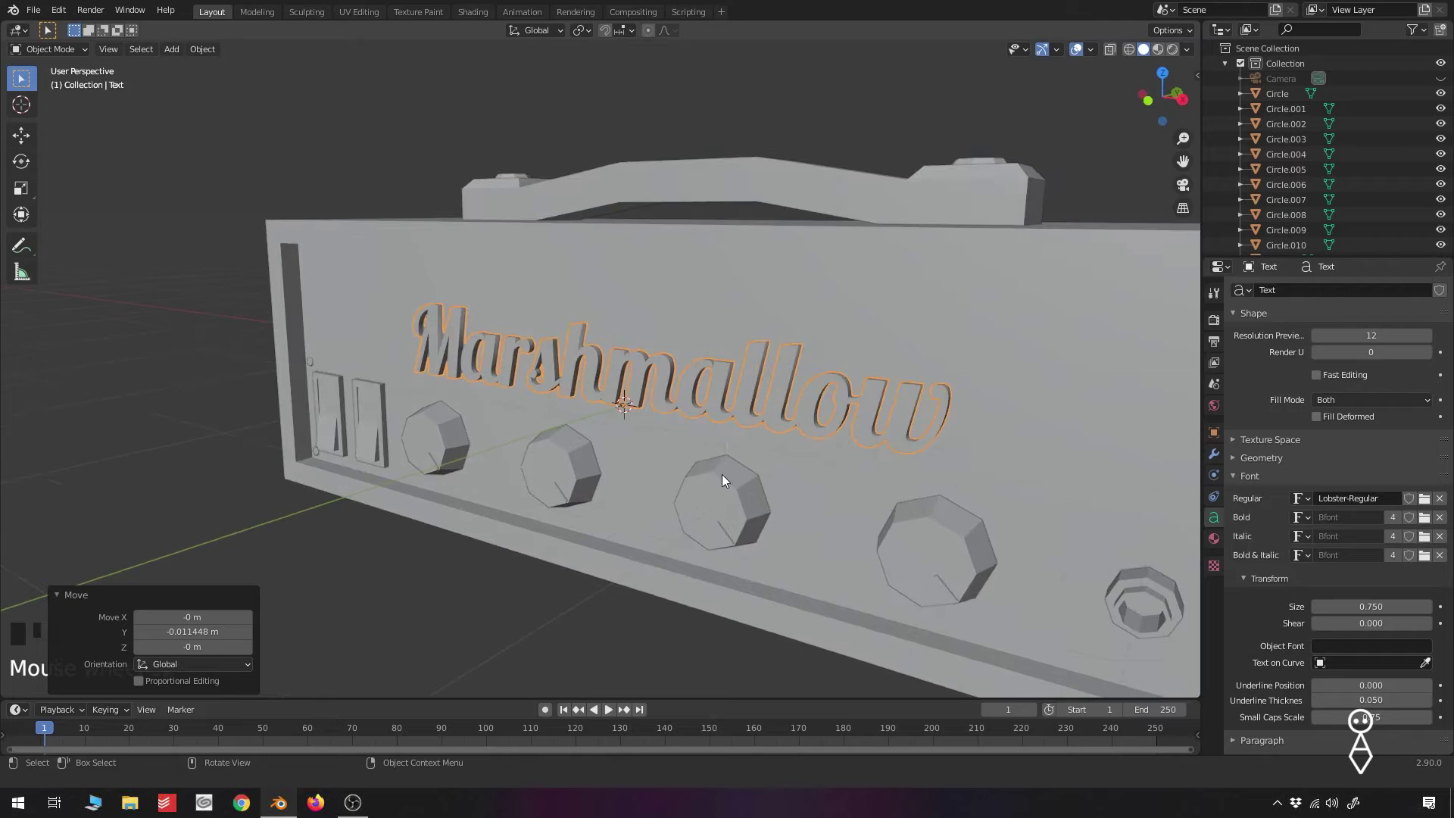
key("KP_1")
key("z")
left_click(628, 475)
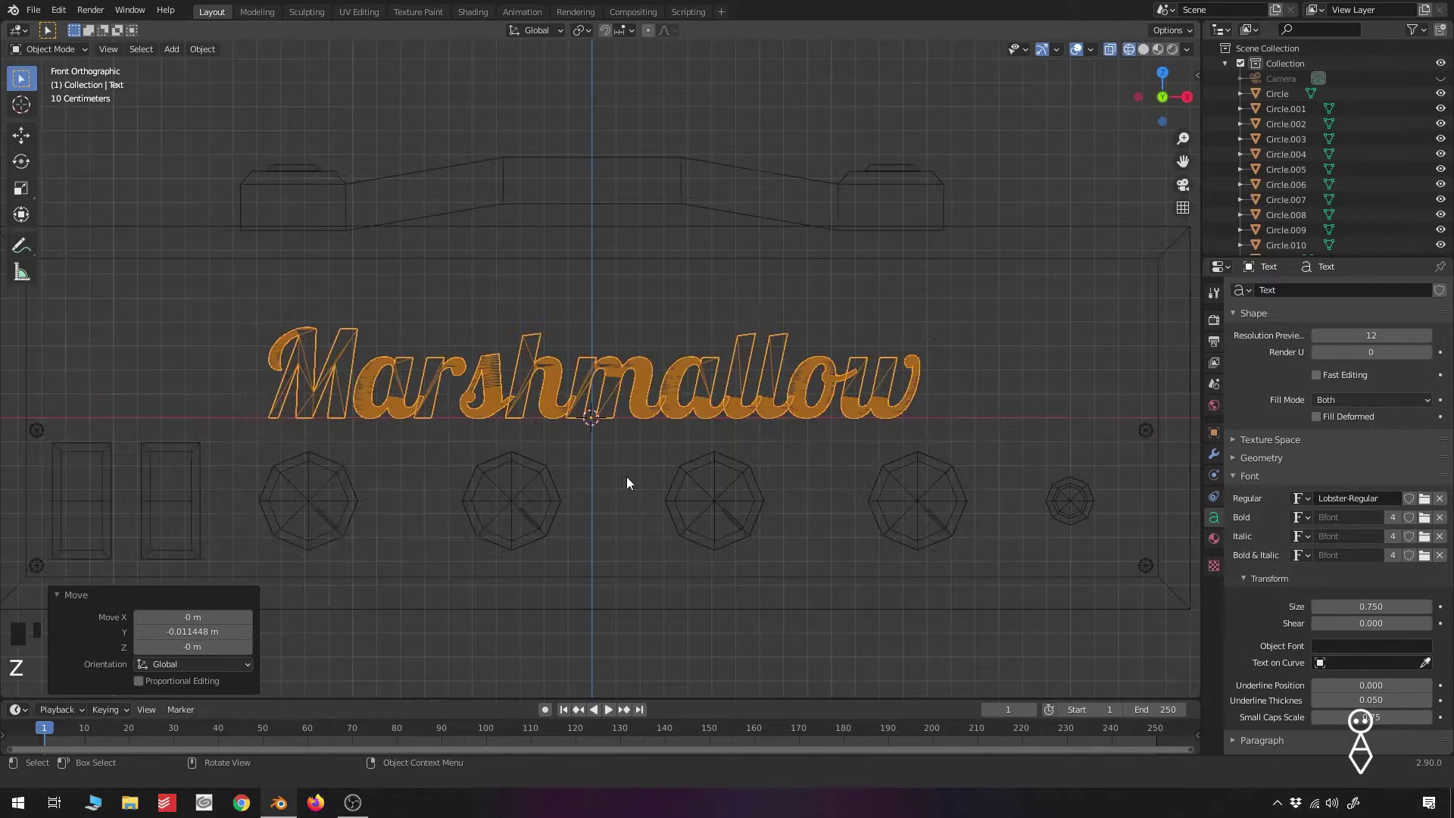
key("g")
key("z")
left_click(832, 453)
key("s")
left_click(954, 487)
Lower the text about 0.057 m along Z above the knobs and return to solid shading
key("g")
key("z")
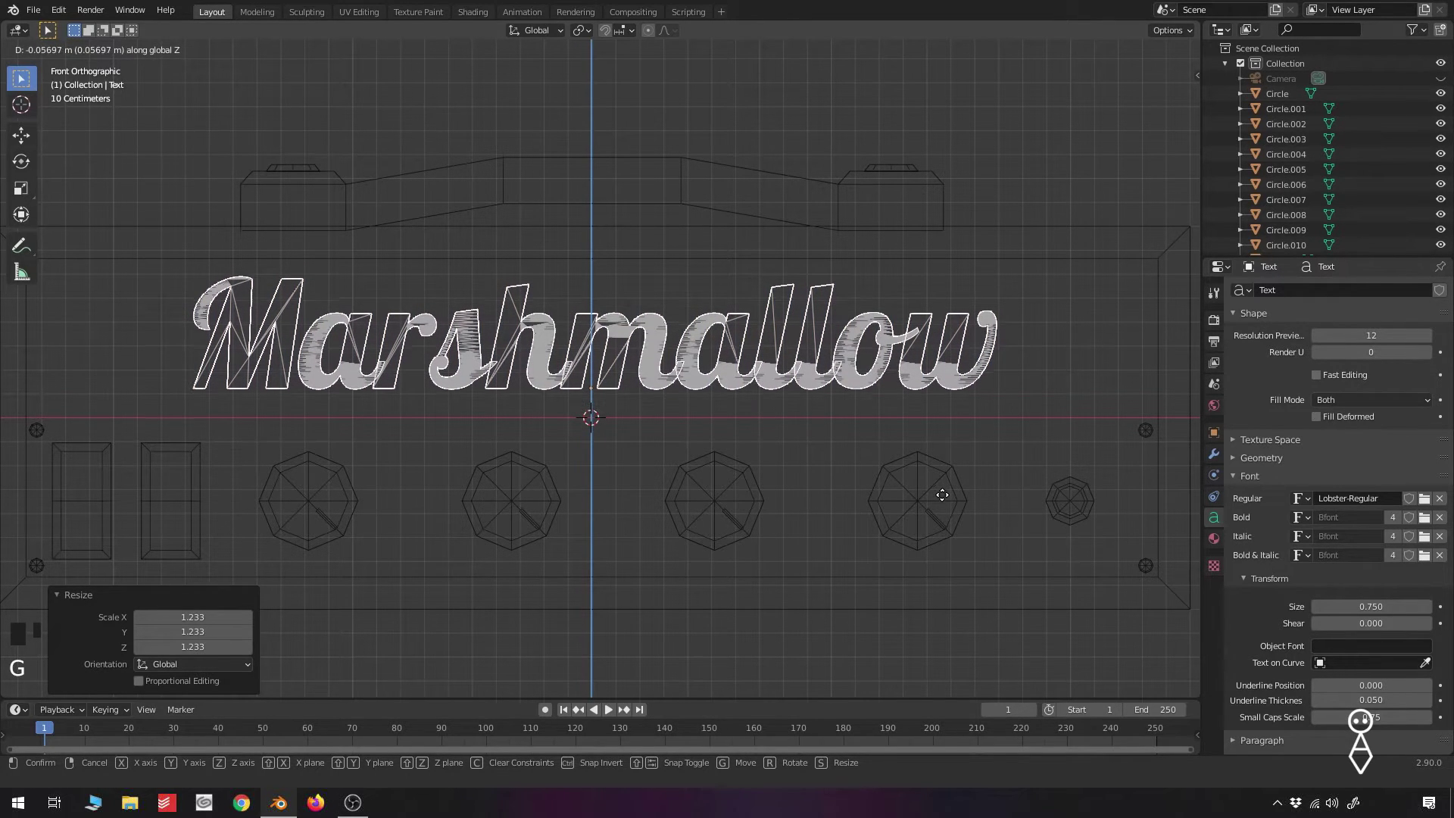
left_click(942, 495)
scroll(930, 431, "down", 3)
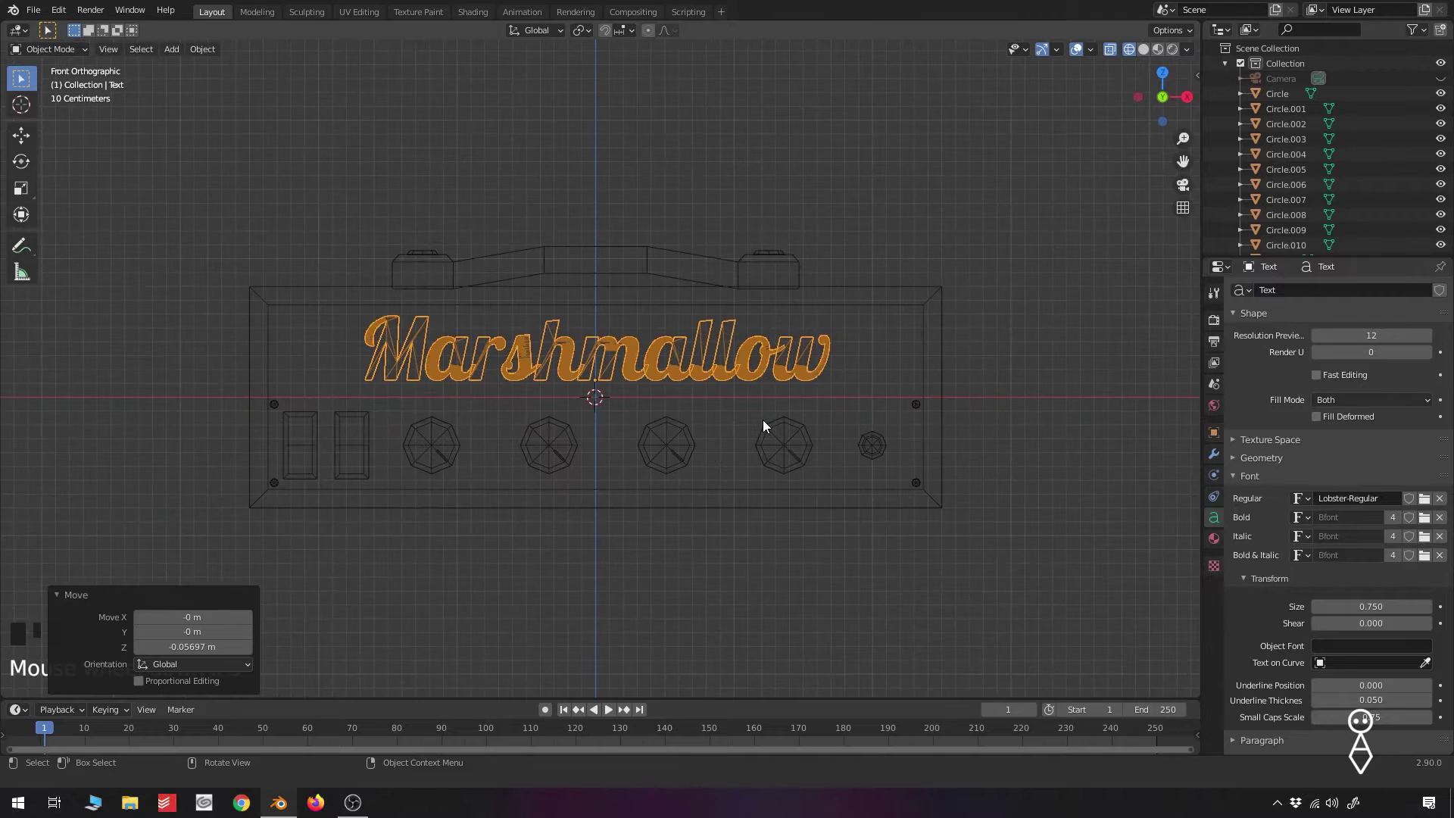
key("z")
left_click(797, 410)
mouse_move(796, 411)
middle_mouse_down()
mouse_move(729, 444)
mouse_move(744, 440)
middle_mouse_up()
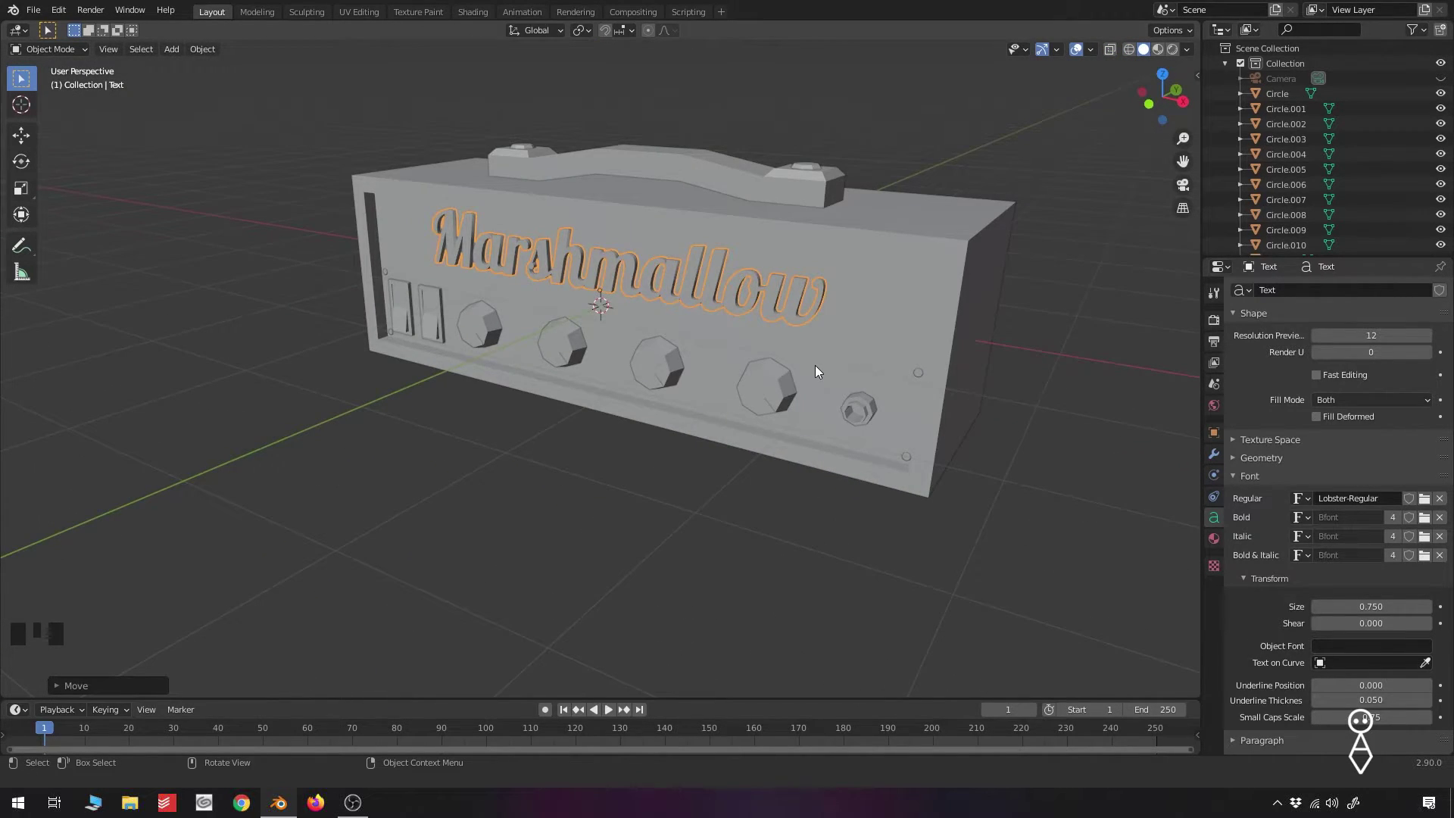
Duplicate the amplifier head's underside face in place and separate the selection into its own object
key("KP_1")
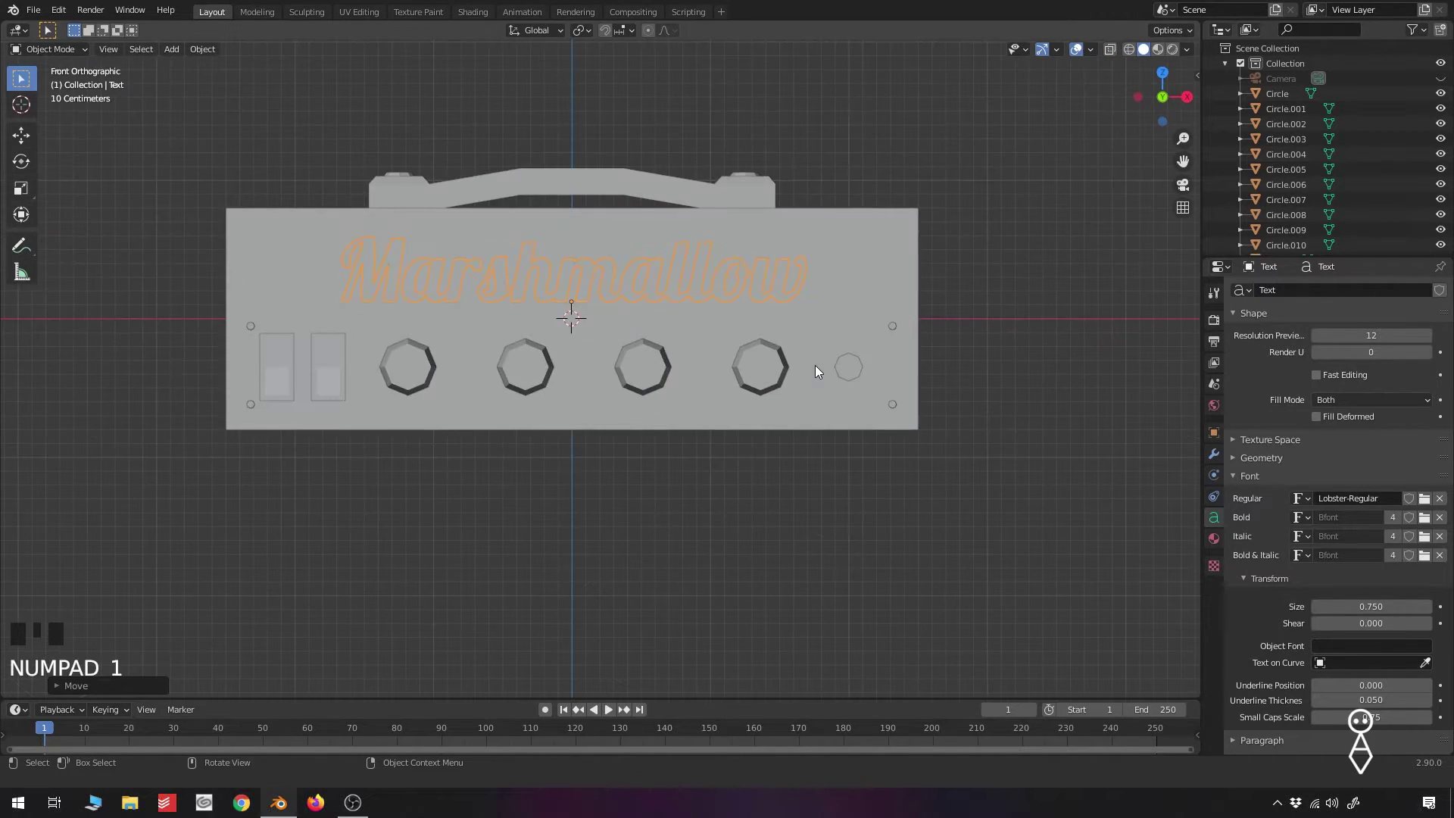
scroll(728, 299, "up", 2)
middle_click_drag(729, 298, 671, 249)
middle_click_drag(685, 305, 551, 252, "shift")
left_click(650, 444)
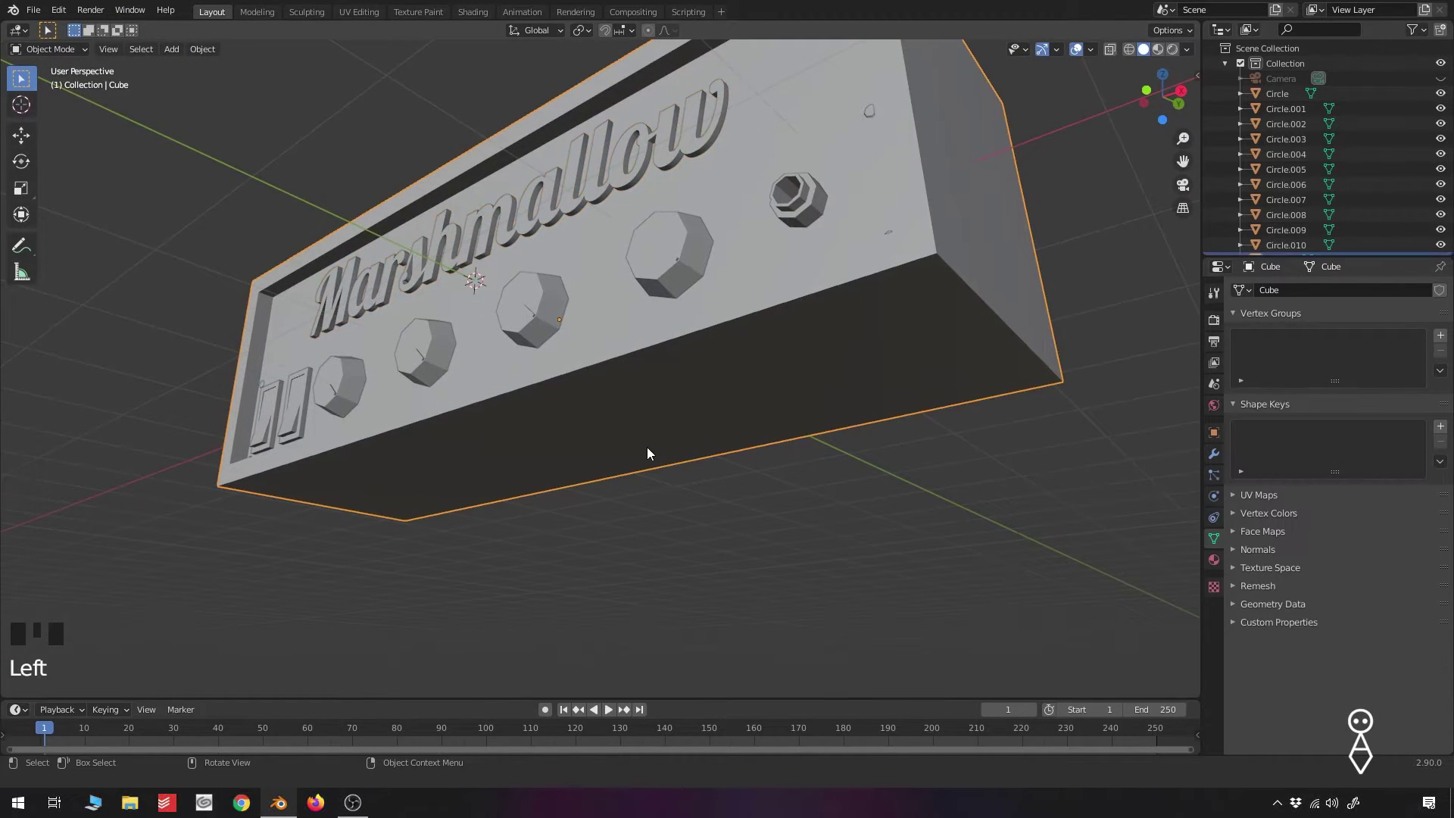
key("Tab")
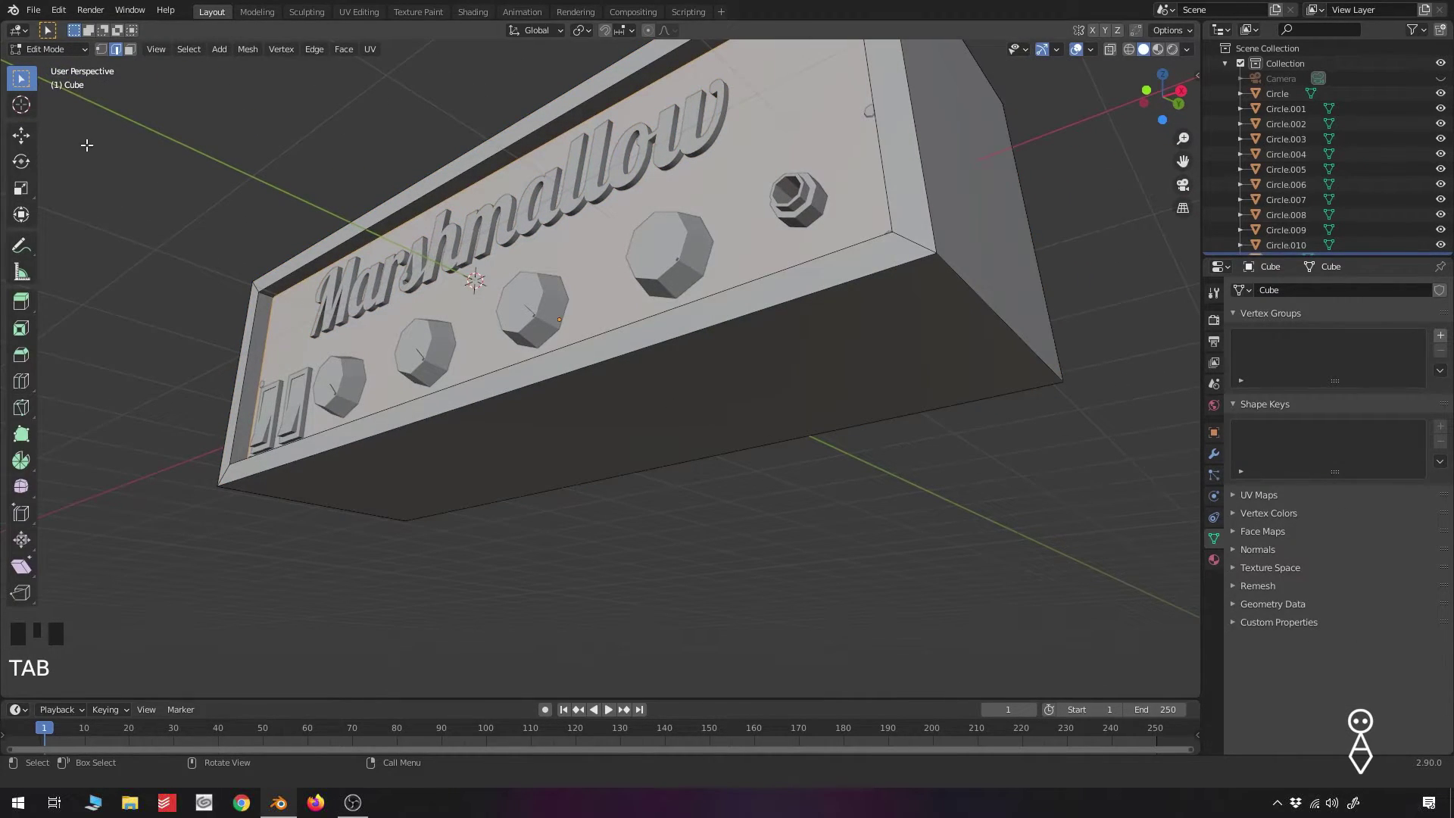
left_click(130, 49)
left_click(561, 431)
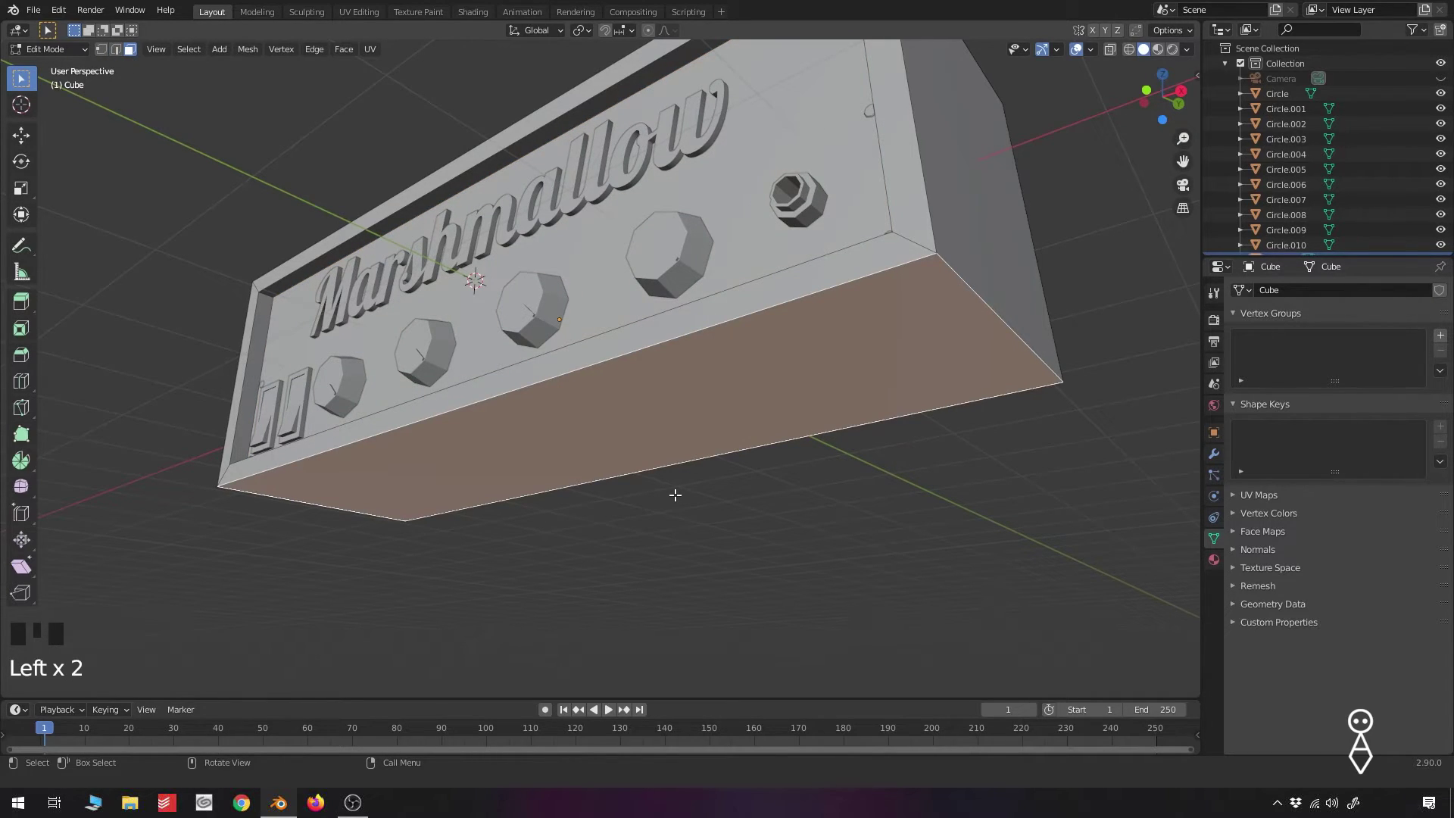
key("shift+d")
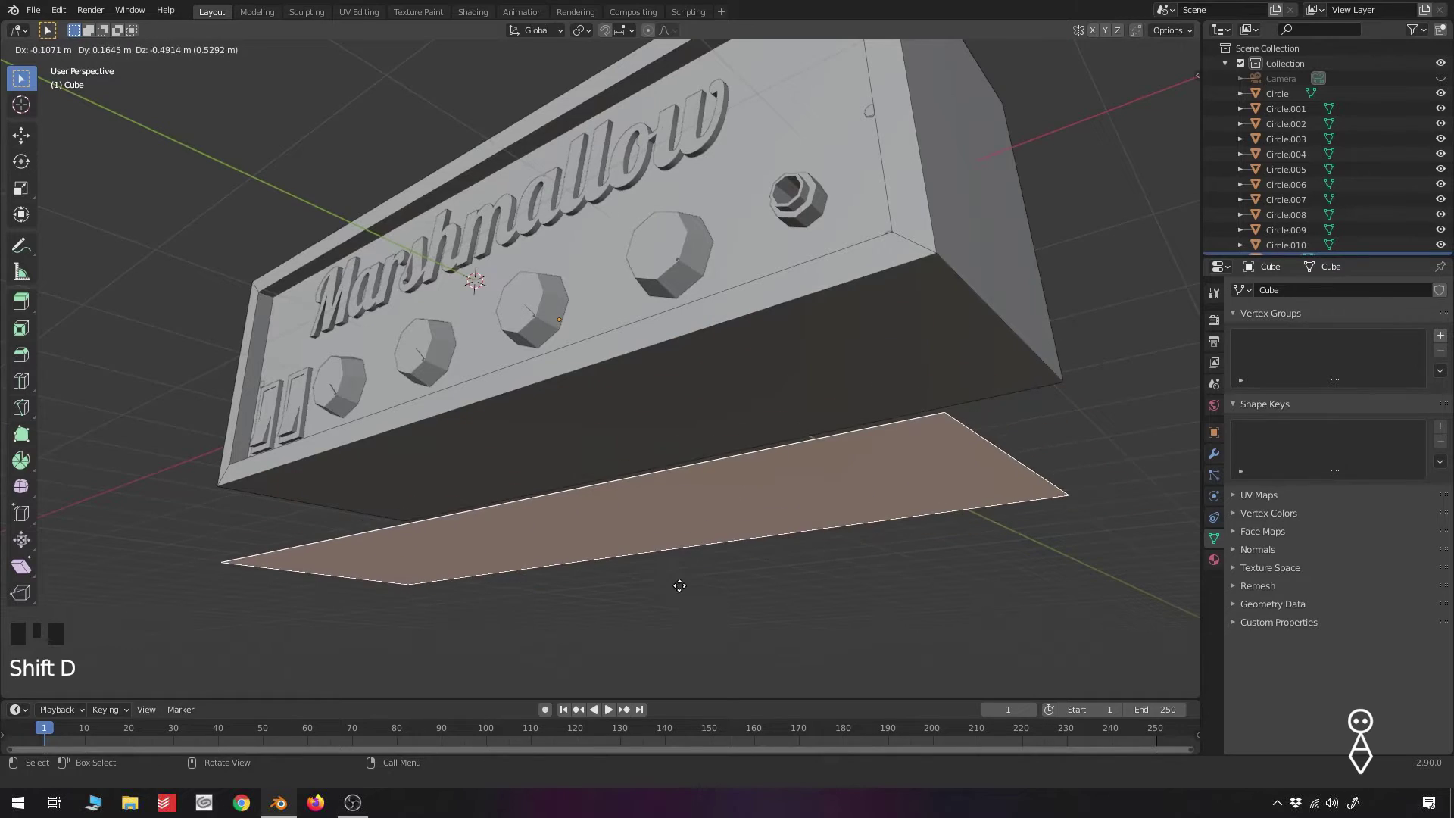
right_click(680, 586)
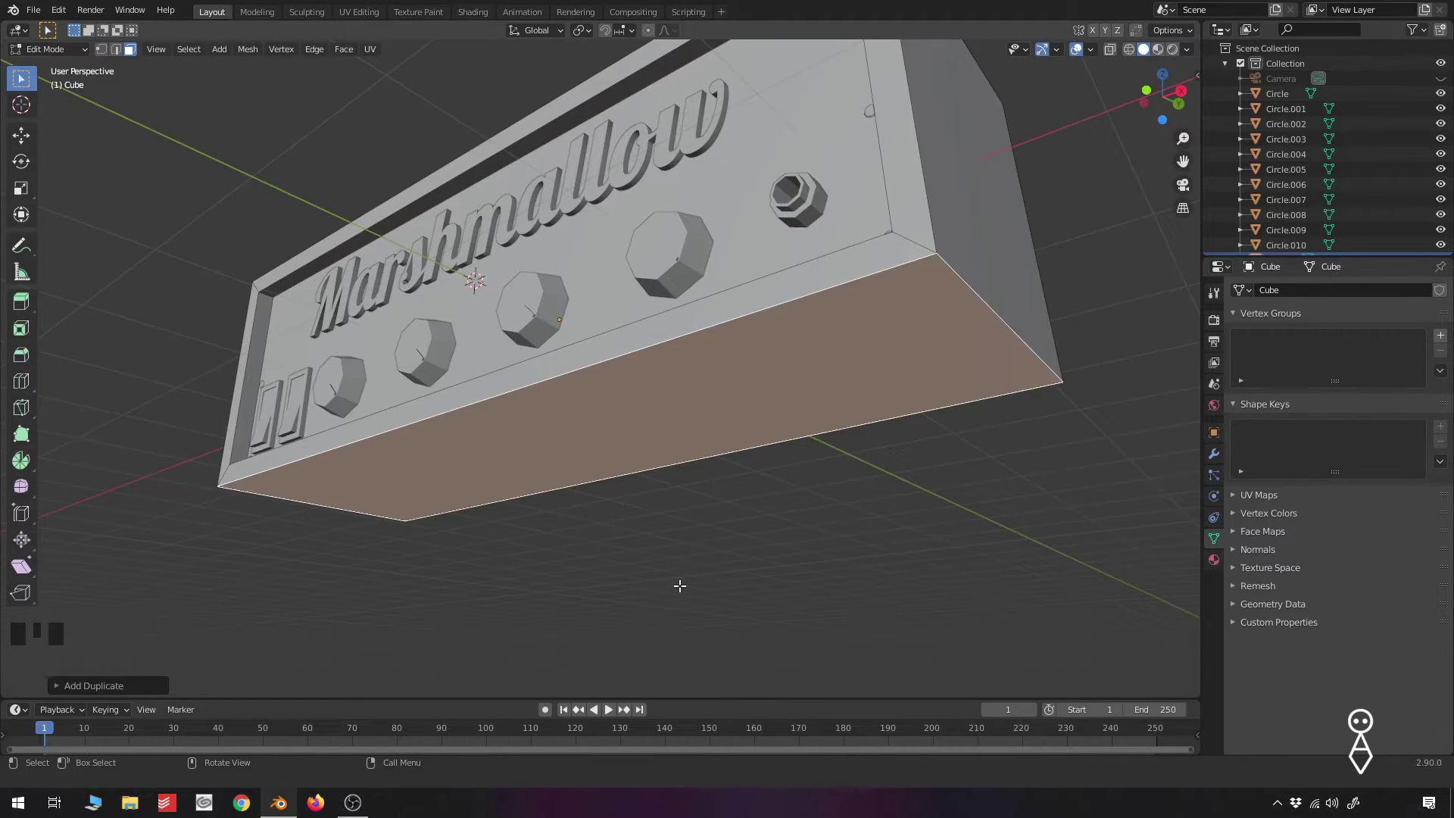
key("p")
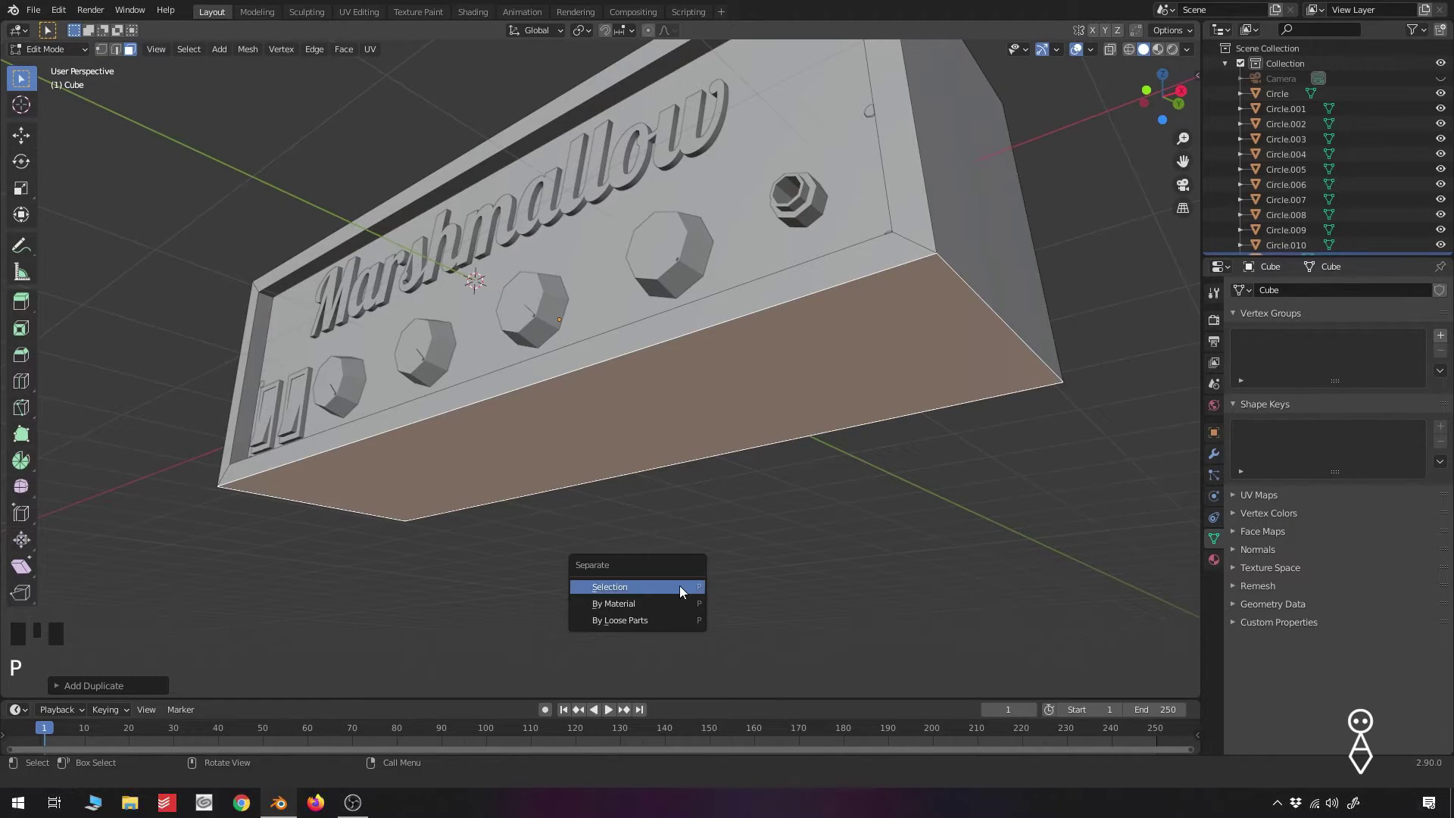
left_click(617, 588)
key("Tab")
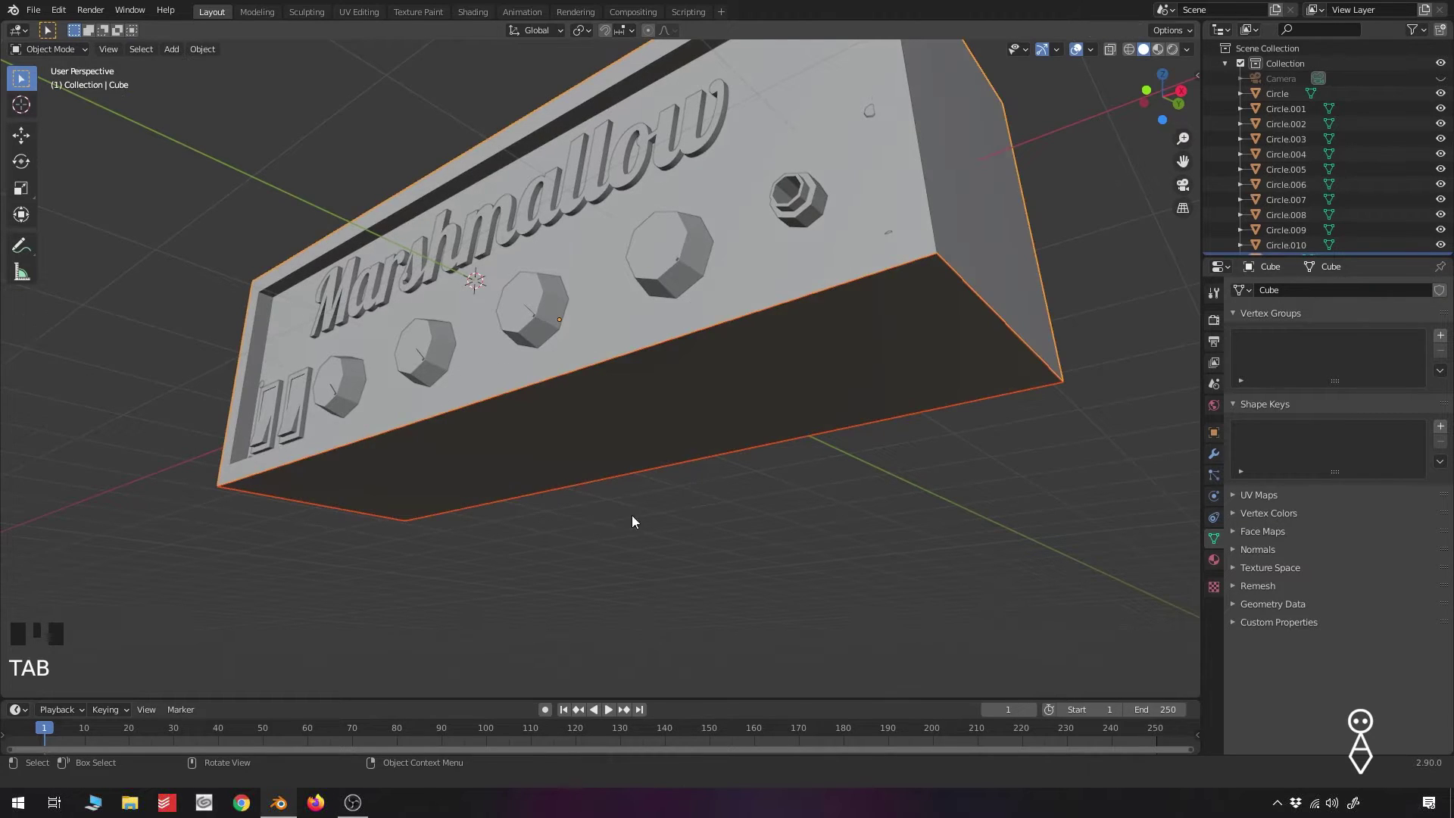
Select only the separated underside face and lower it about 0.057 m along Z in front view
middle_click_drag(627, 515, 736, 548)
key("a")
key("a")
key("a")
left_click(664, 450)
key("KP_1")
key("g")
key("z")
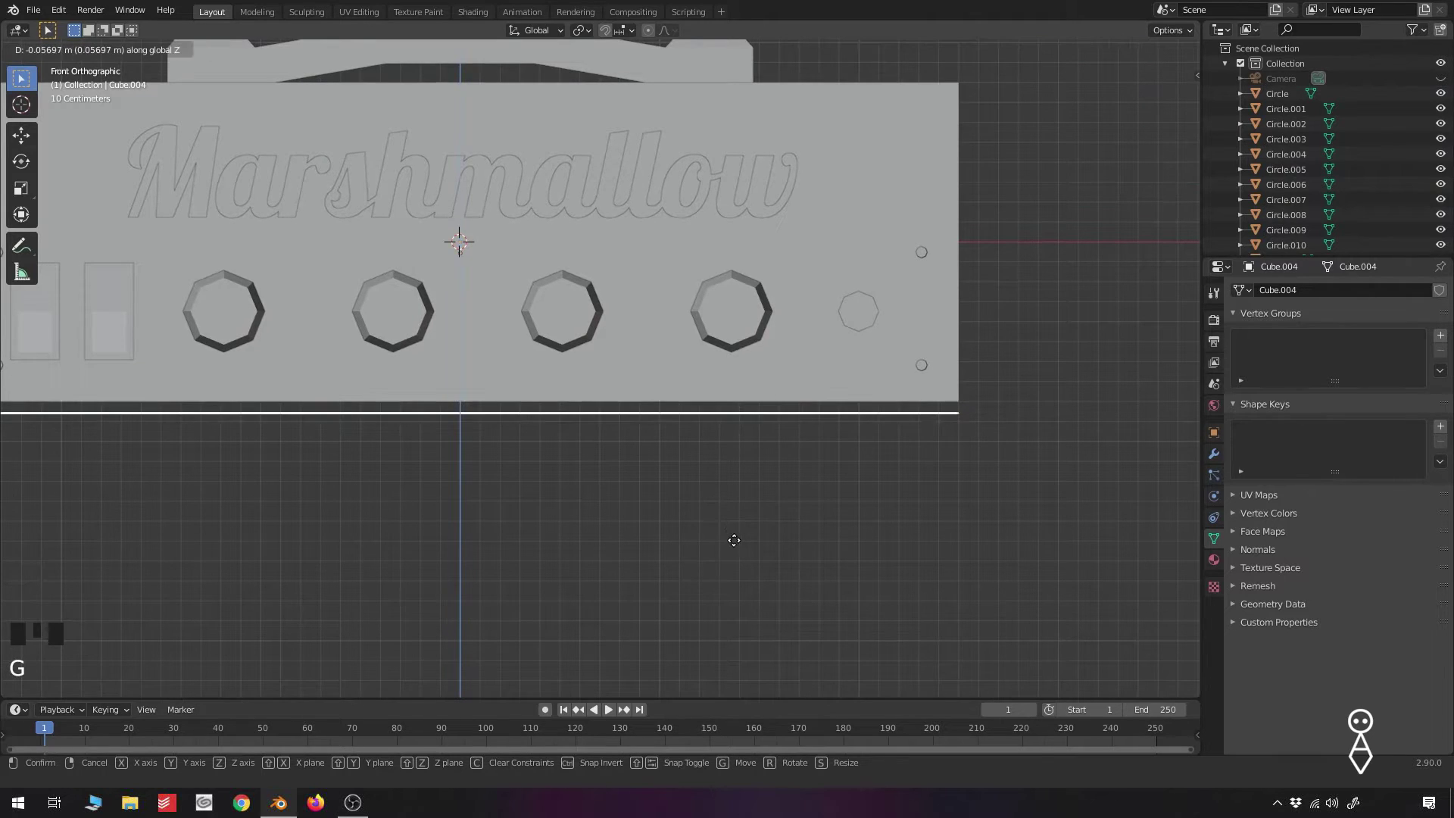
left_click(613, 476)
middle_click_drag(614, 476, 609, 460)
Extrude the separated face downward along Z to form a speaker cabinet block under the head
key("KP_1")
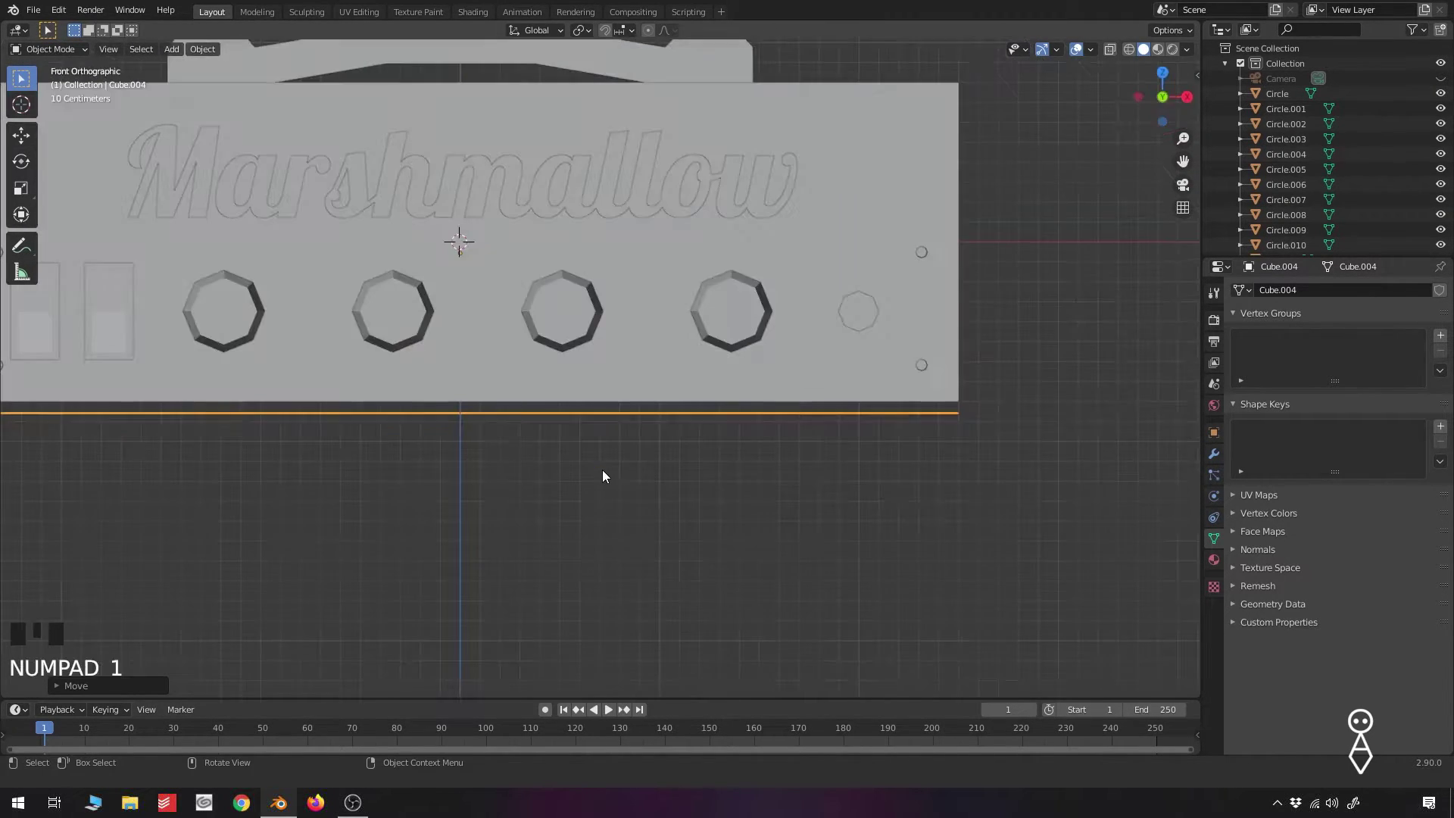
key("Tab")
middle_click_drag(717, 457, 663, 417)
left_click(604, 424)
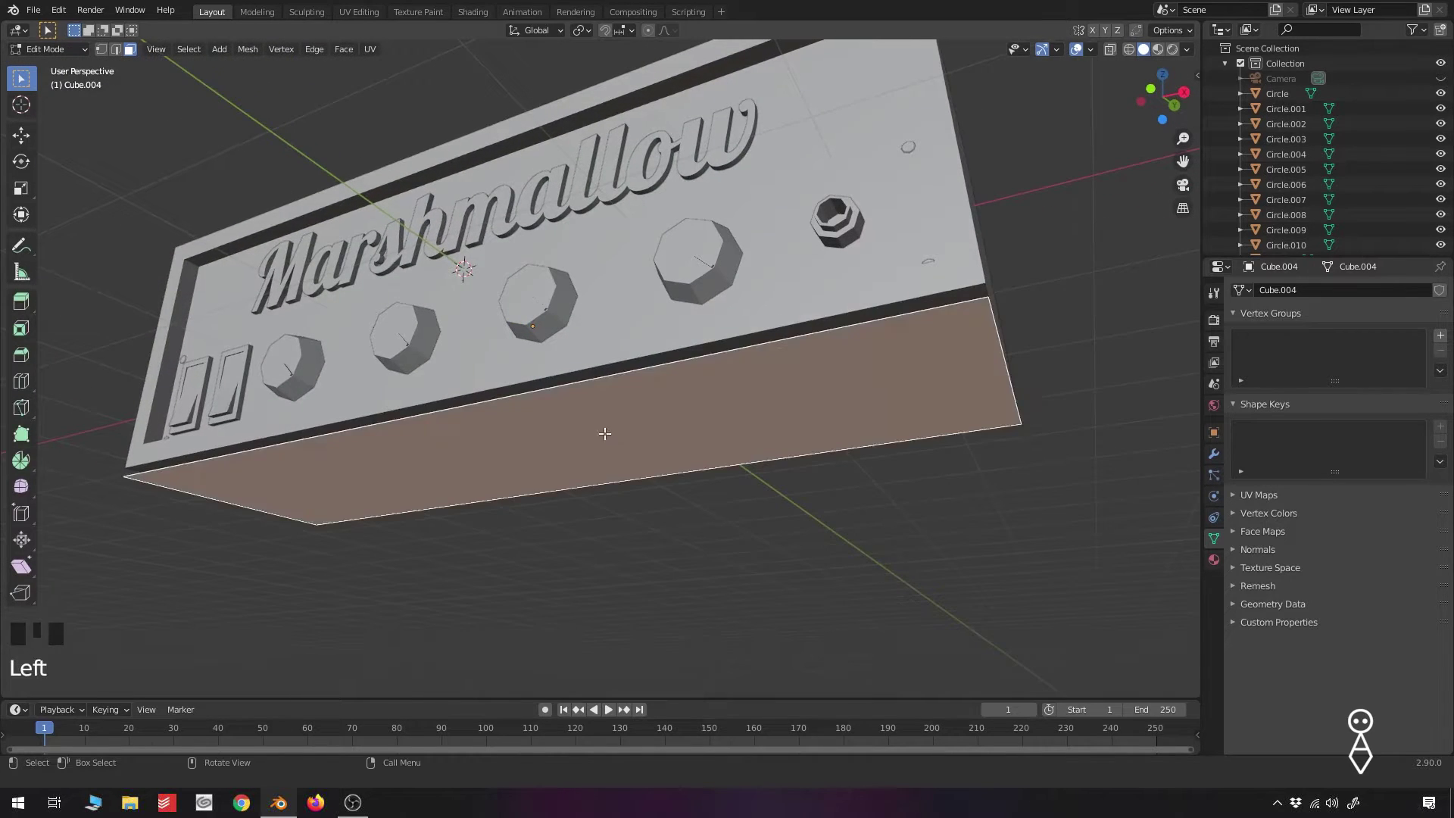
key("e")
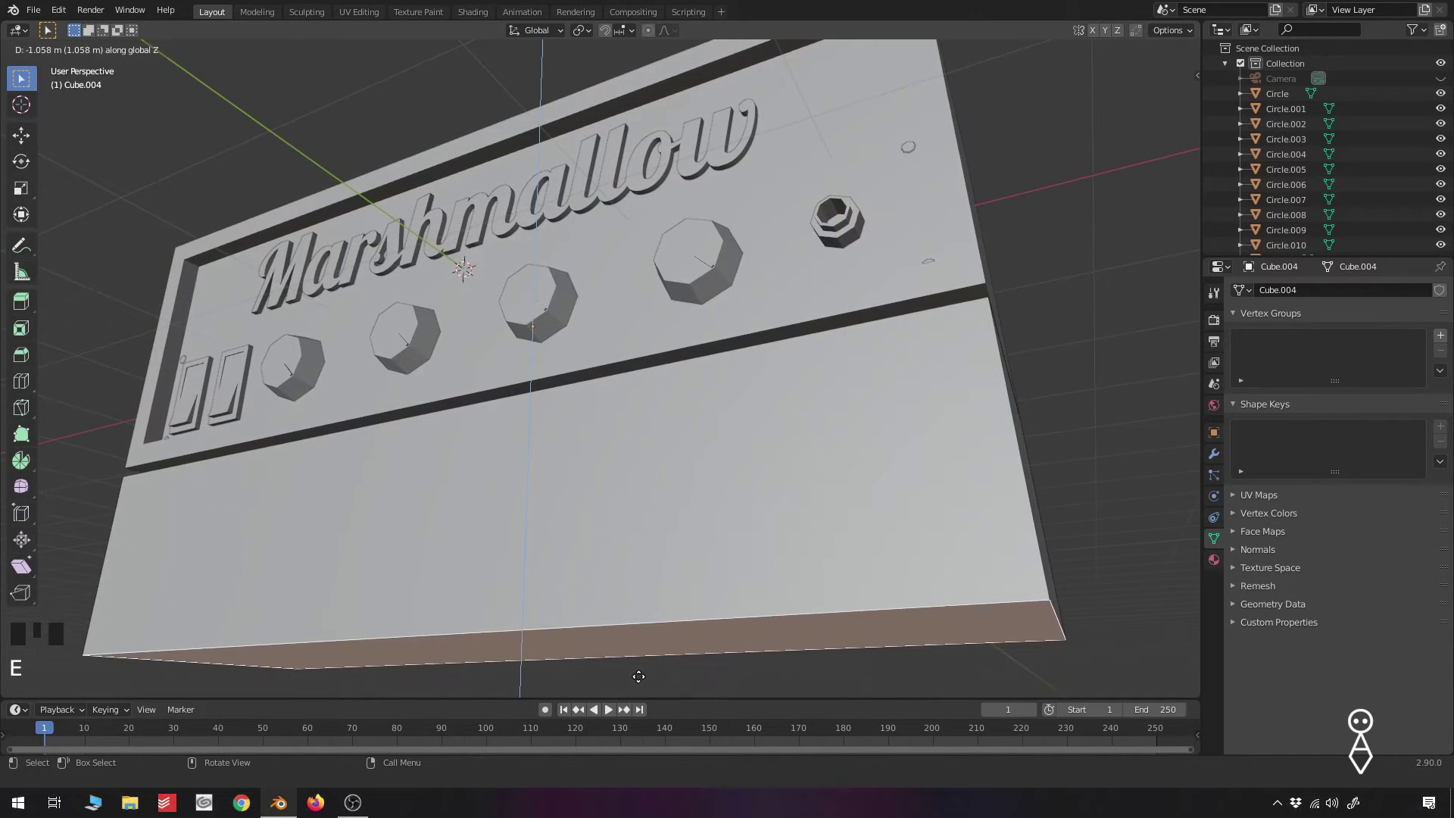
left_click(675, 514)
In front view, lower the cabinet's bottom face until the cabinet is over one and a half times the head's height
scroll(675, 513, "down", 1)
scroll(675, 514, "down", 4)
mouse_move(675, 513)
middle_mouse_down()
mouse_move(629, 447)
mouse_move(669, 493)
middle_mouse_up()
key("g")
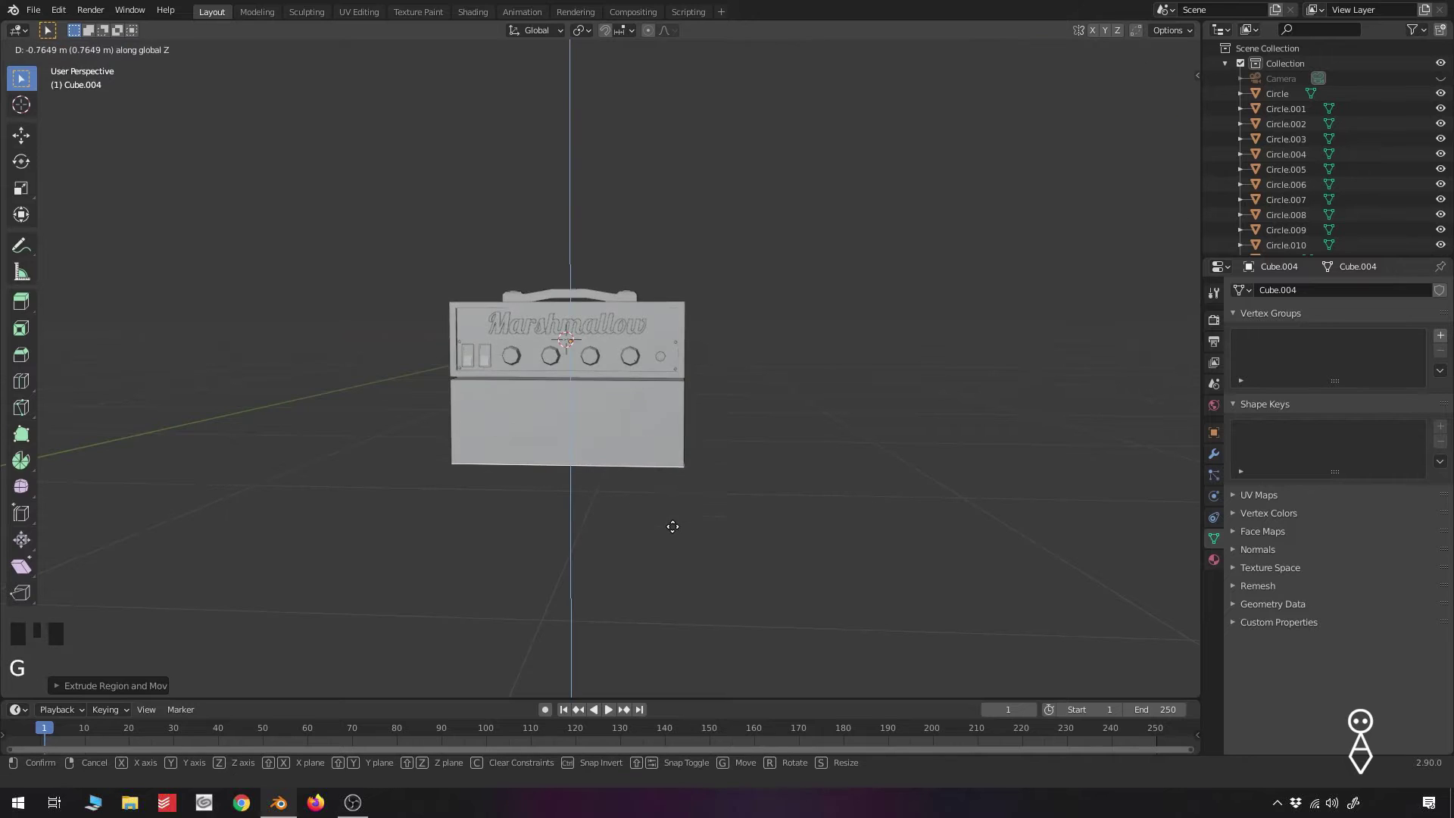
right_click(639, 529)
key("KP_0")
key("KP_1")
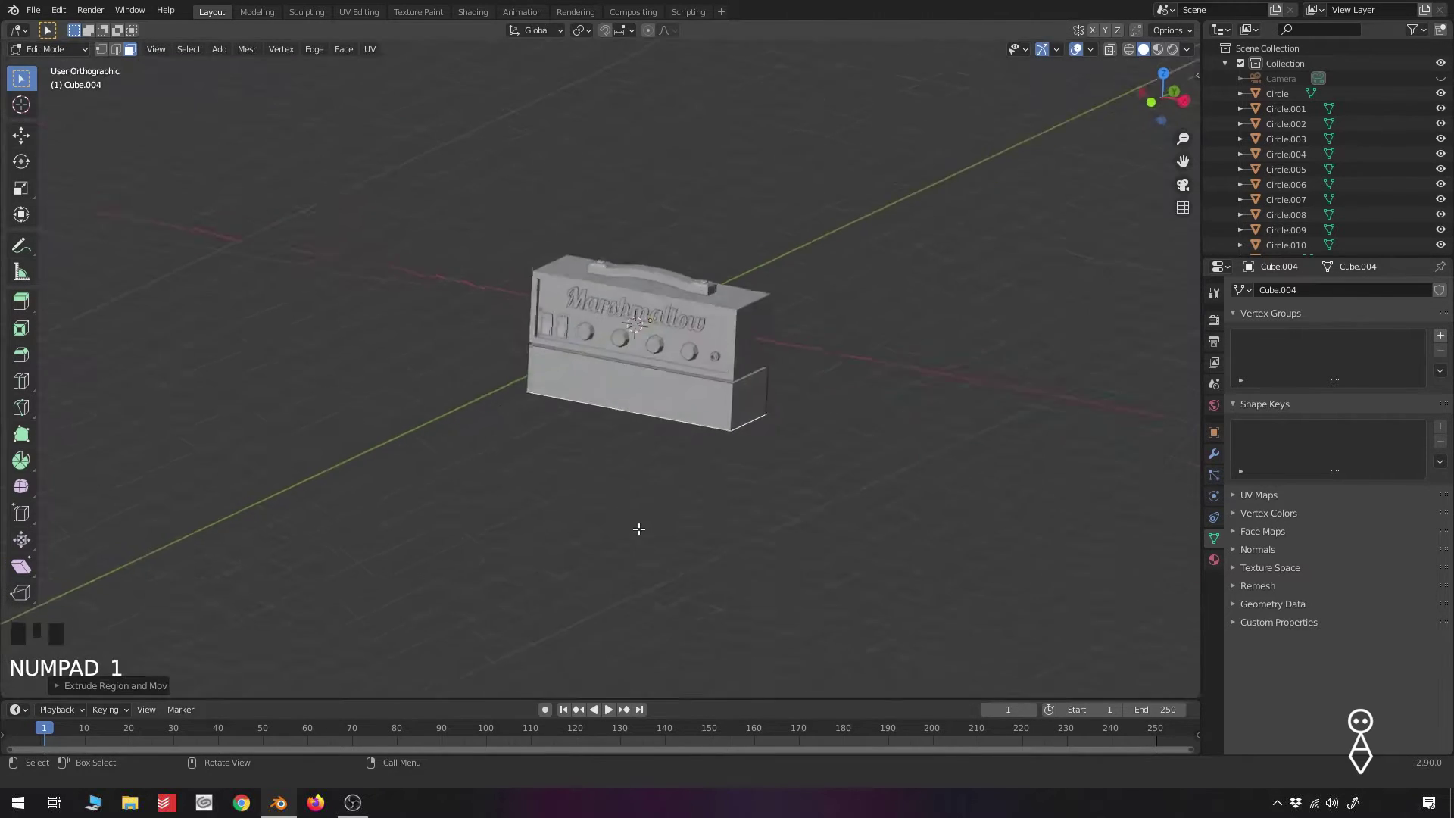
scroll(639, 529, "up", 4)
key("g")
left_click(643, 681)
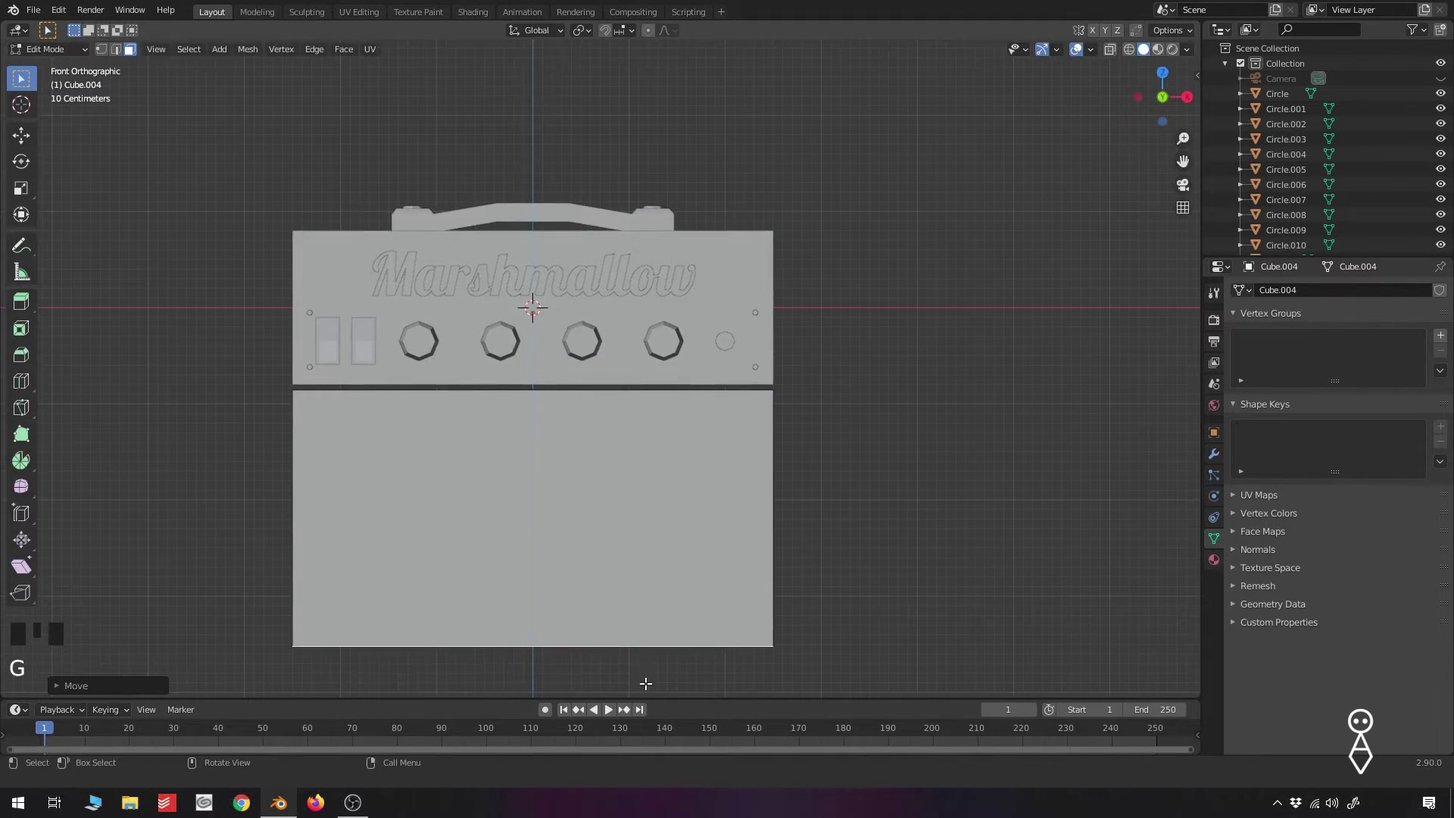
Lower the cabinet's bottom face further until the cabinet is about two and a half times the head's height
scroll(661, 551, "down", 3)
middle_click_drag(661, 551, 649, 480, "shift")
key("g")
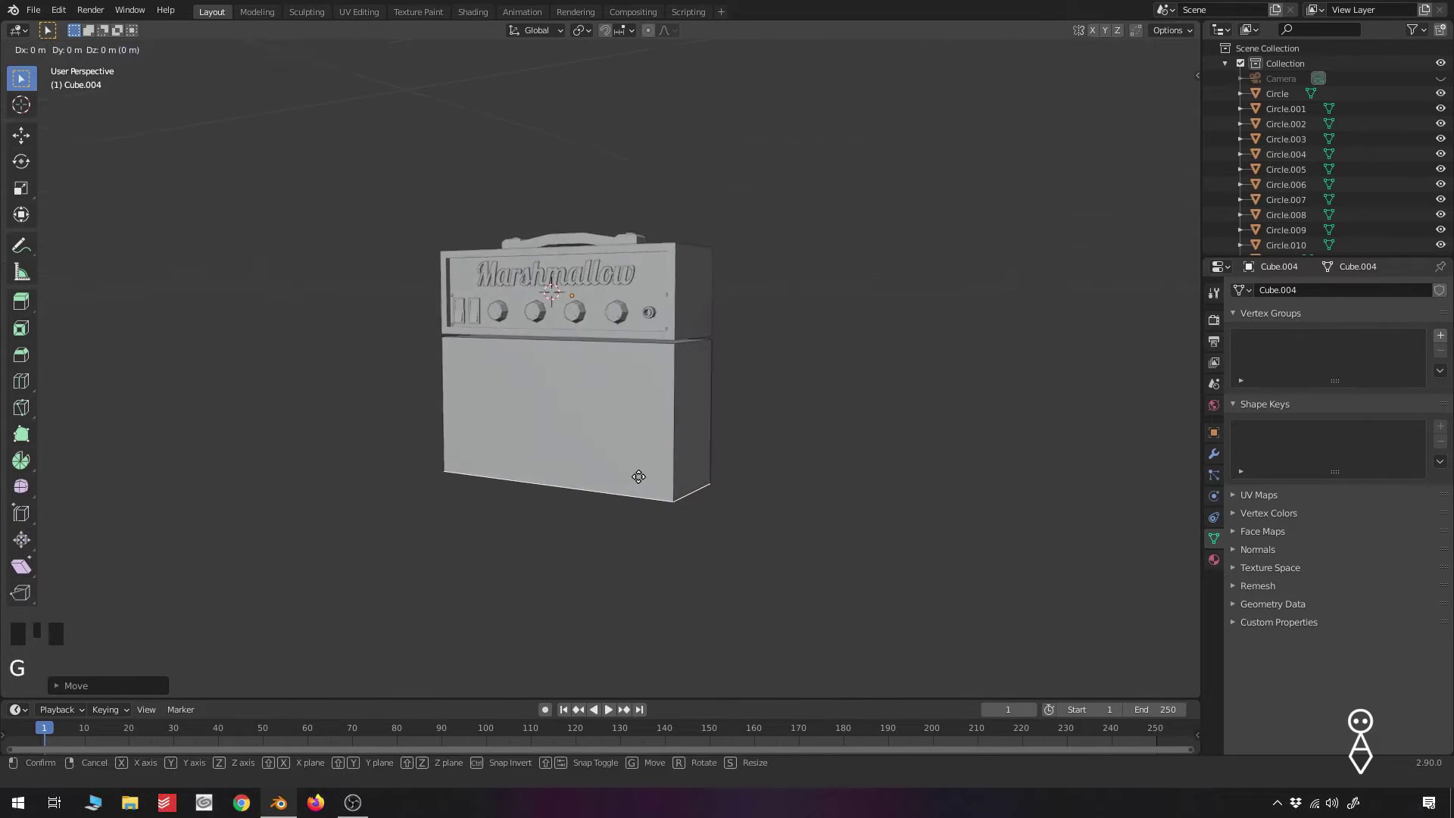
left_click(643, 532)
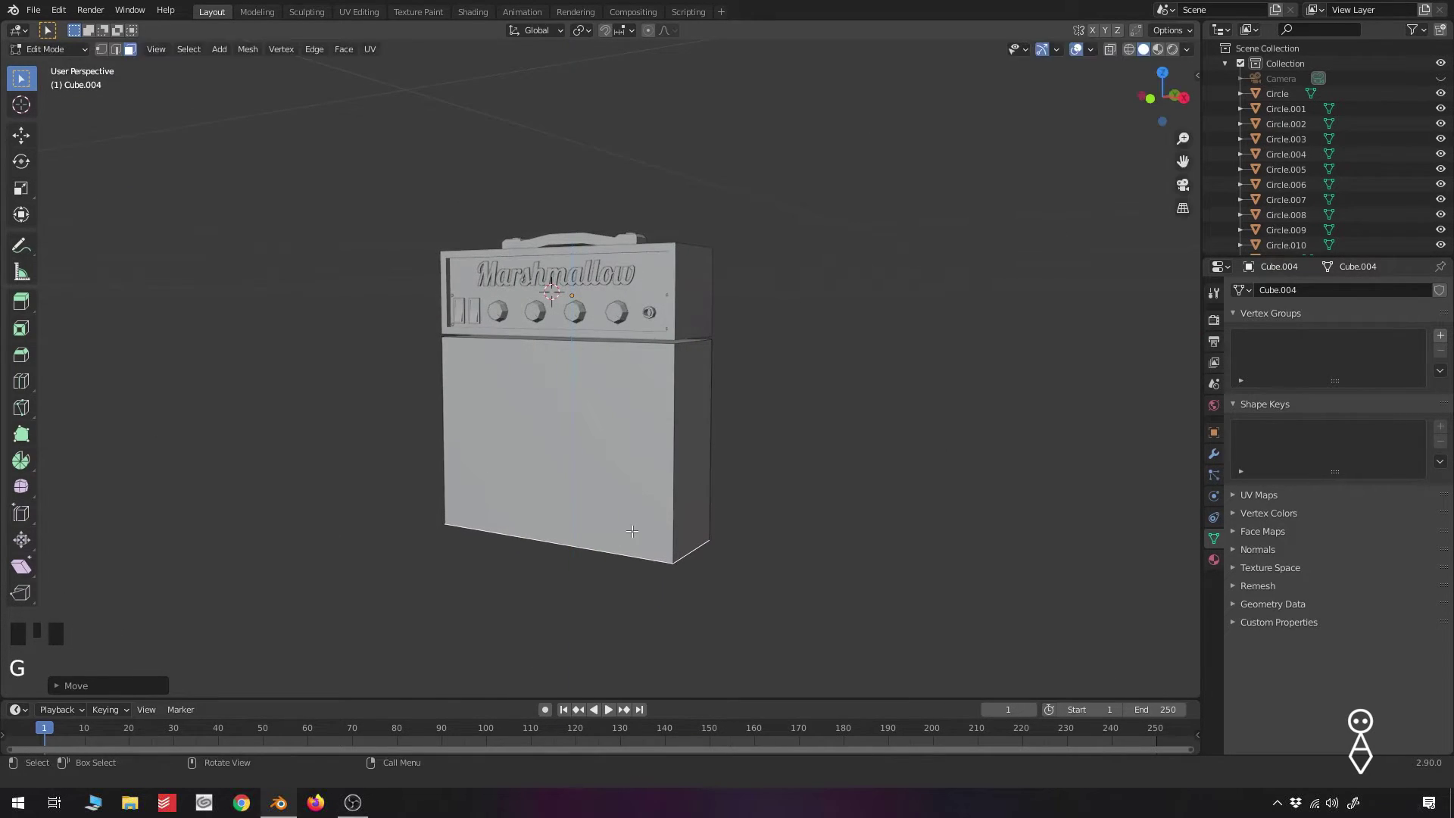
key("KP_1")
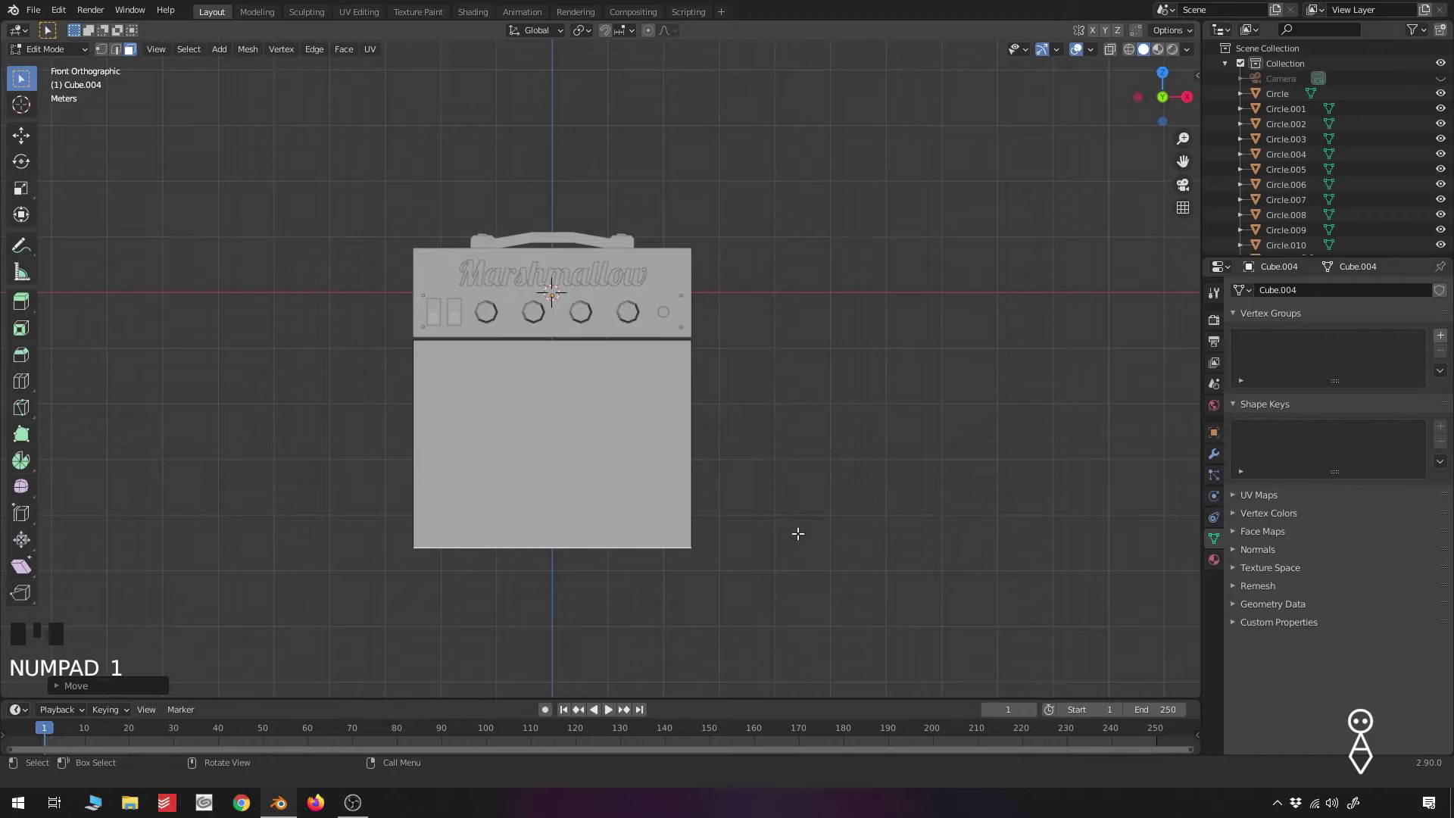
key("g")
left_click(798, 558)
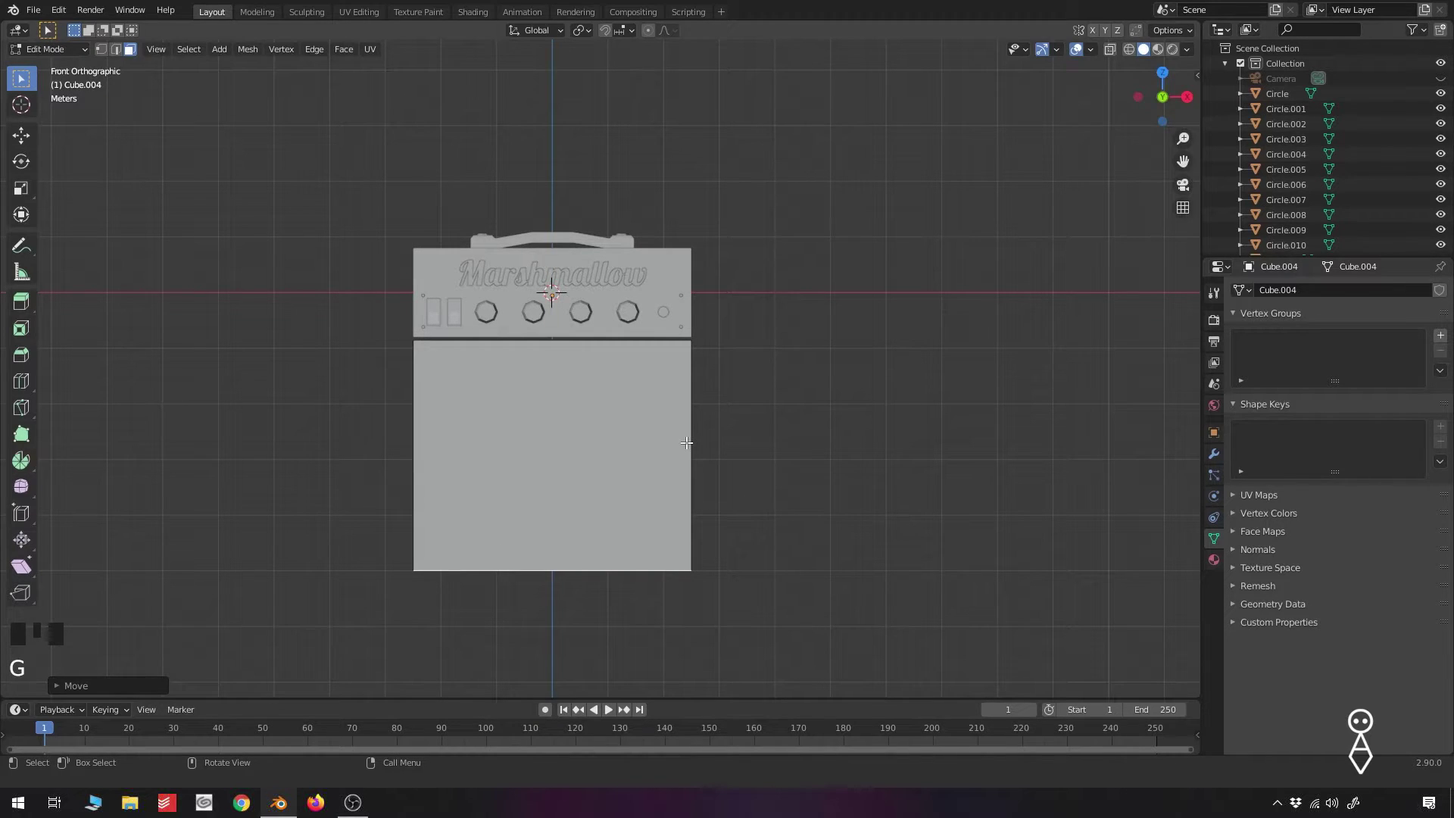
Return to Object Mode and apply the scale of the cabinet
scroll(686, 442, "up", 4)
middle_click_drag(686, 442, 684, 367, "shift")
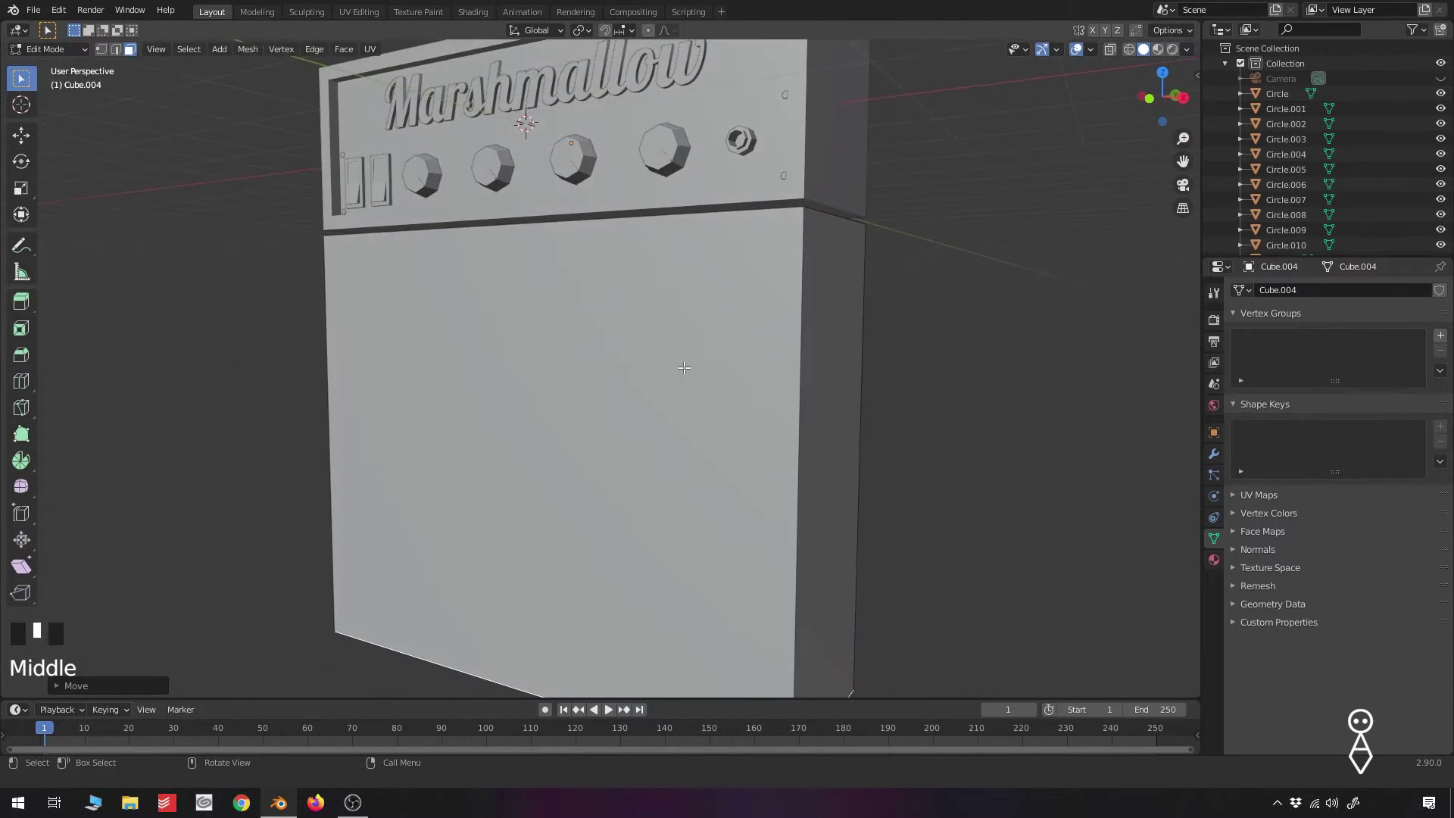
scroll(684, 367, "down", 4)
key("Tab")
left_click(609, 376)
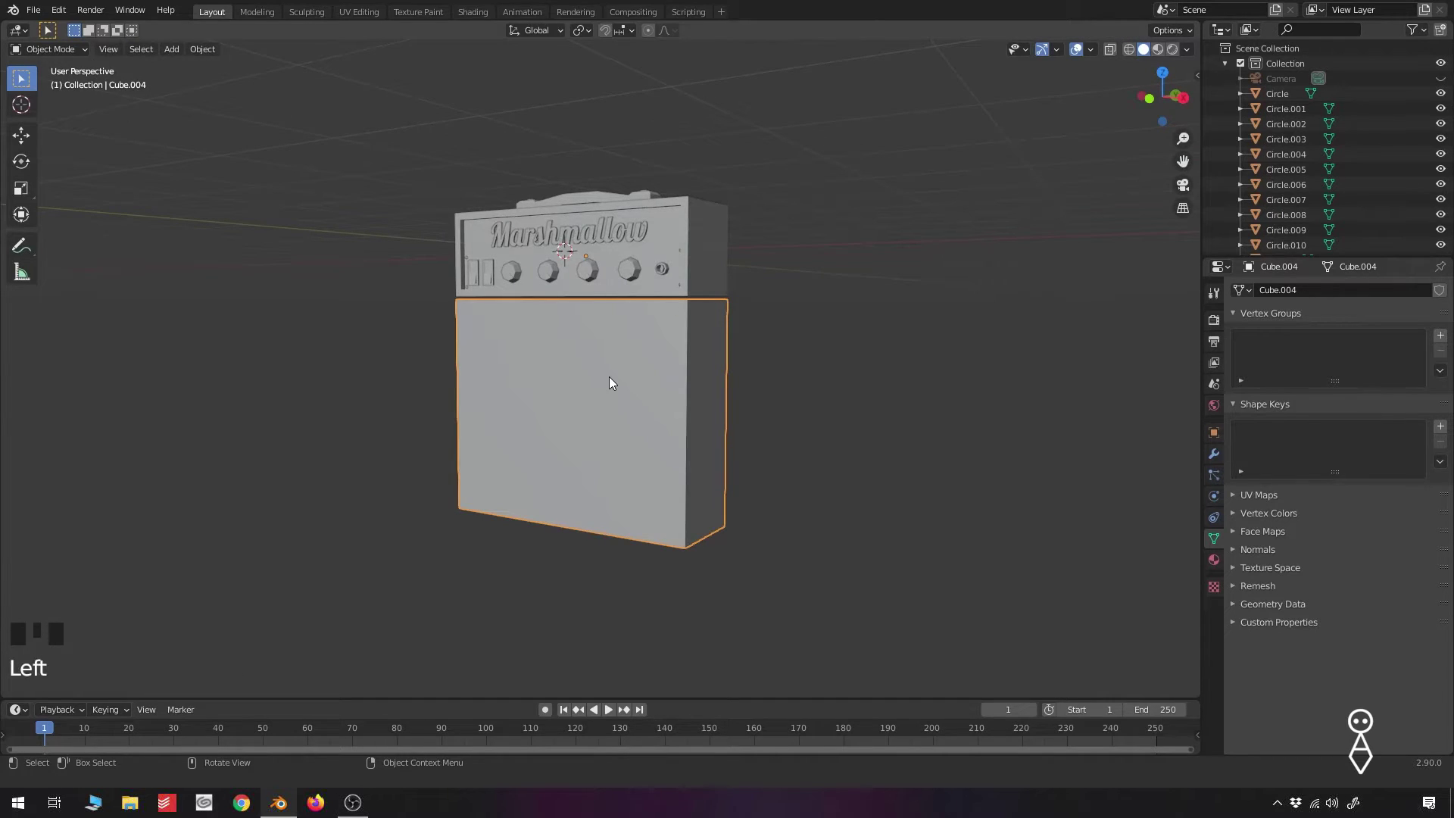
key("ctrl+a")
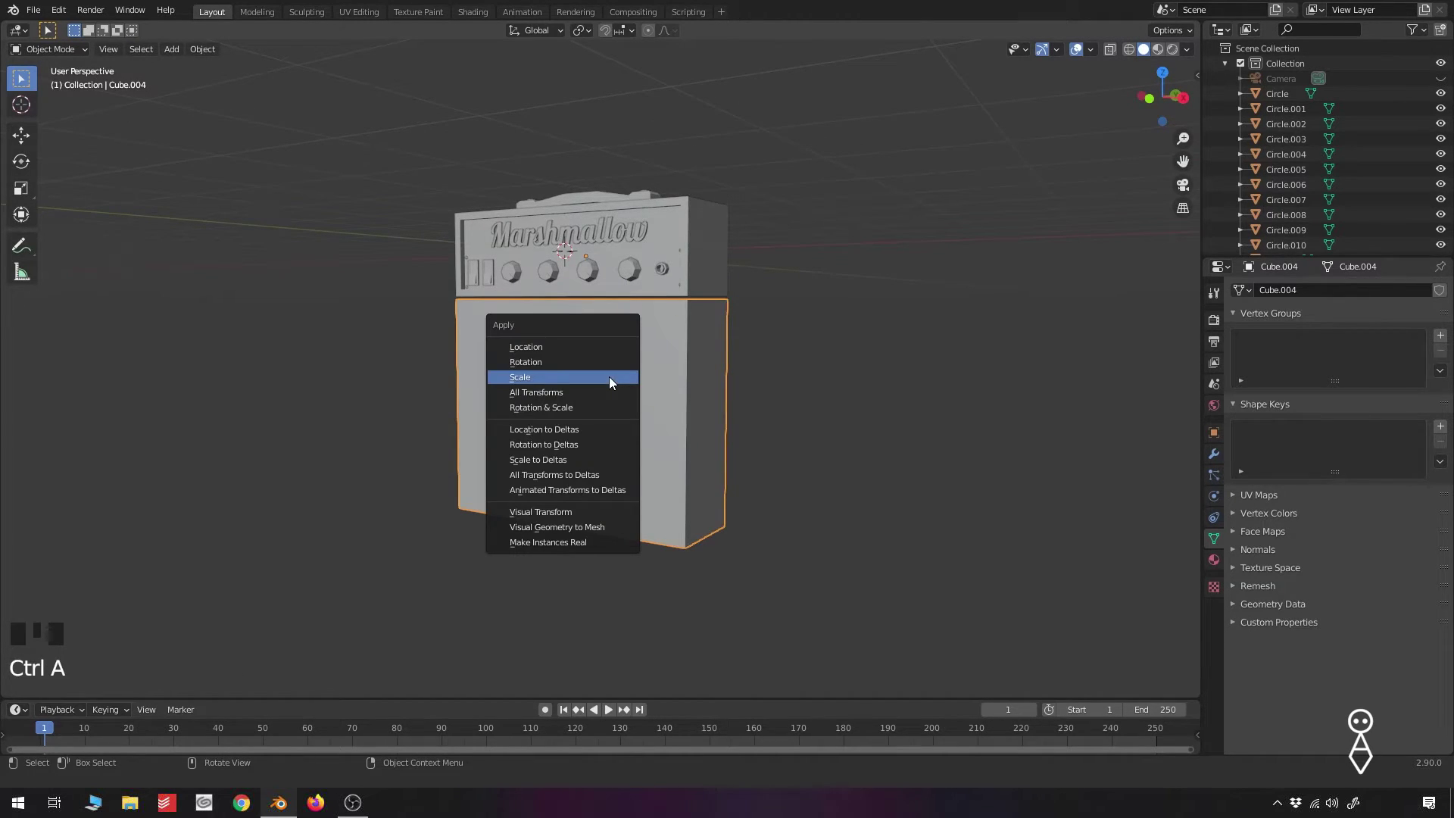
left_click(567, 377)
Inset the cabinet's front face by a thickness of about 0.139 in front wireframe view
scroll(670, 431, "up", 2)
key("Tab")
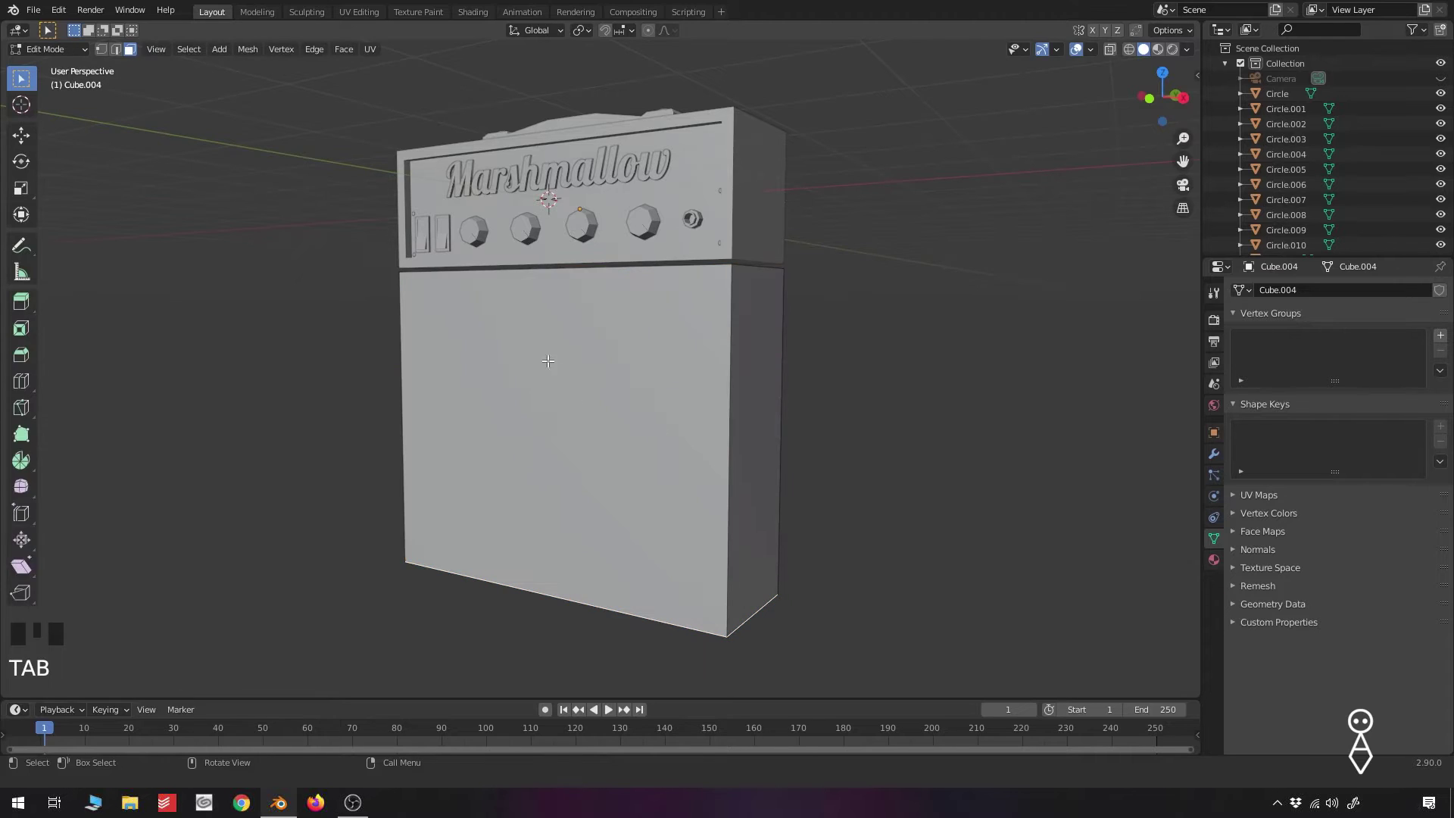
left_click(128, 50)
left_click(468, 349)
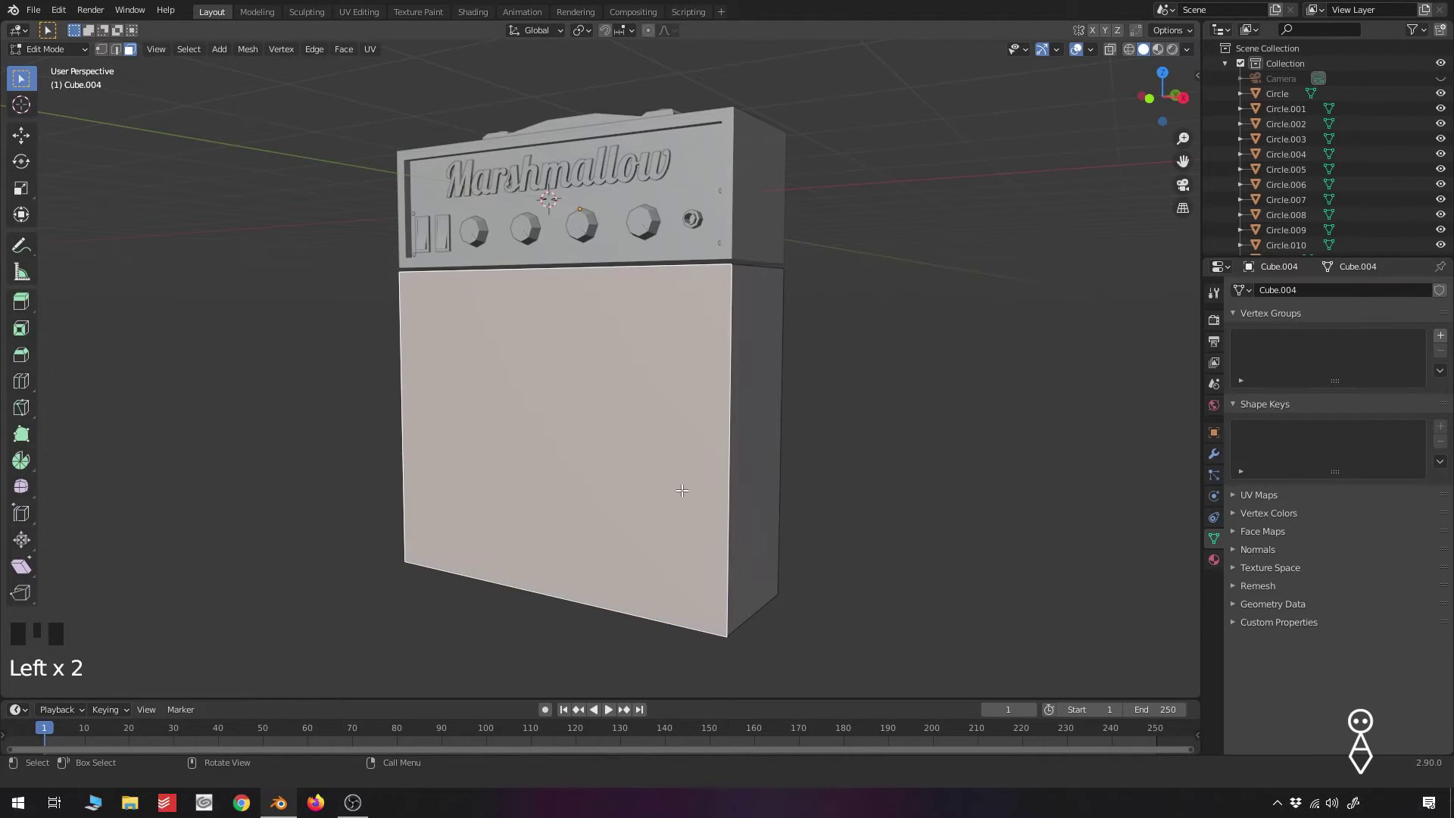
key("KP_1")
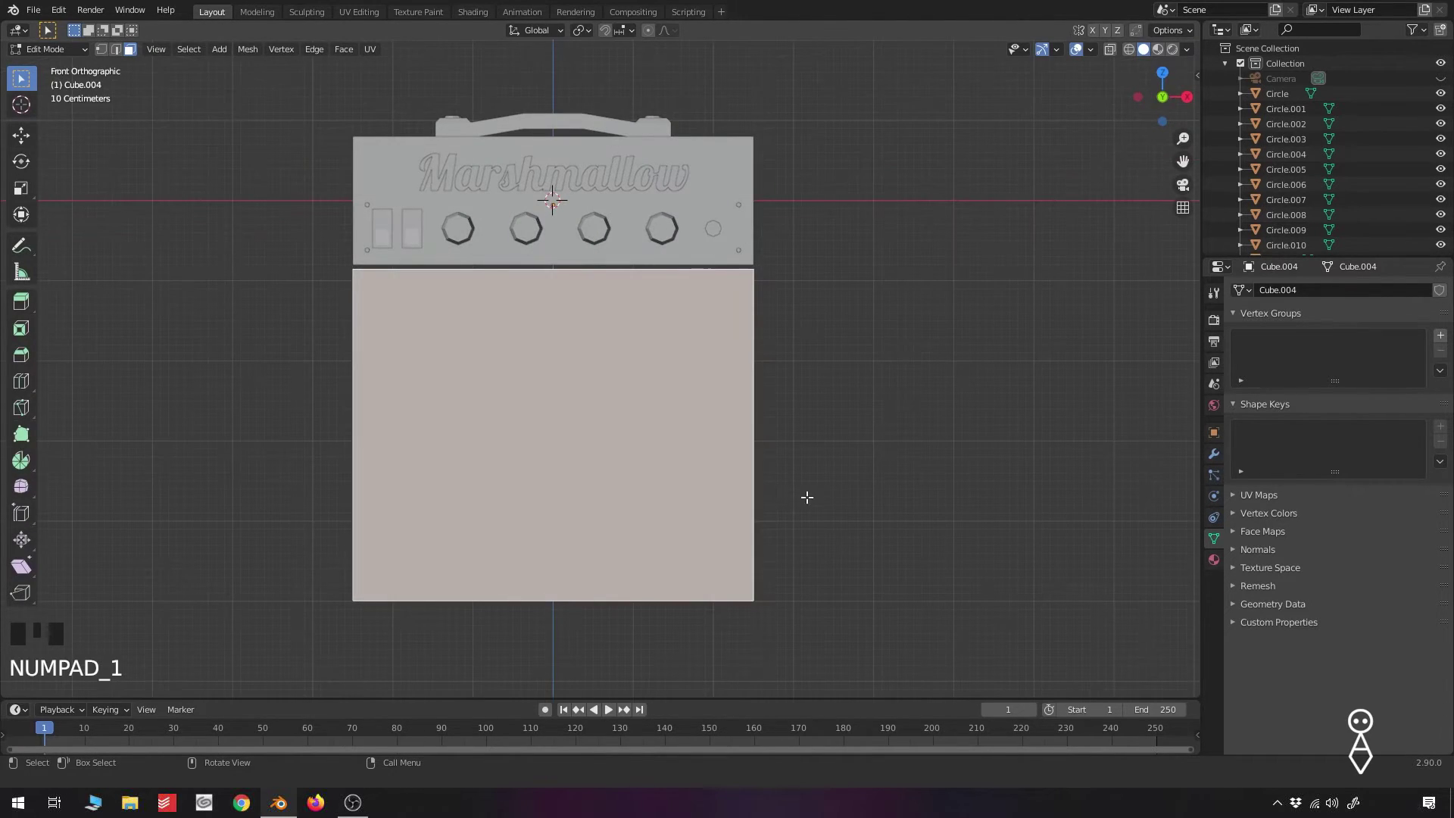
scroll(668, 347, "up", 2)
key("z")
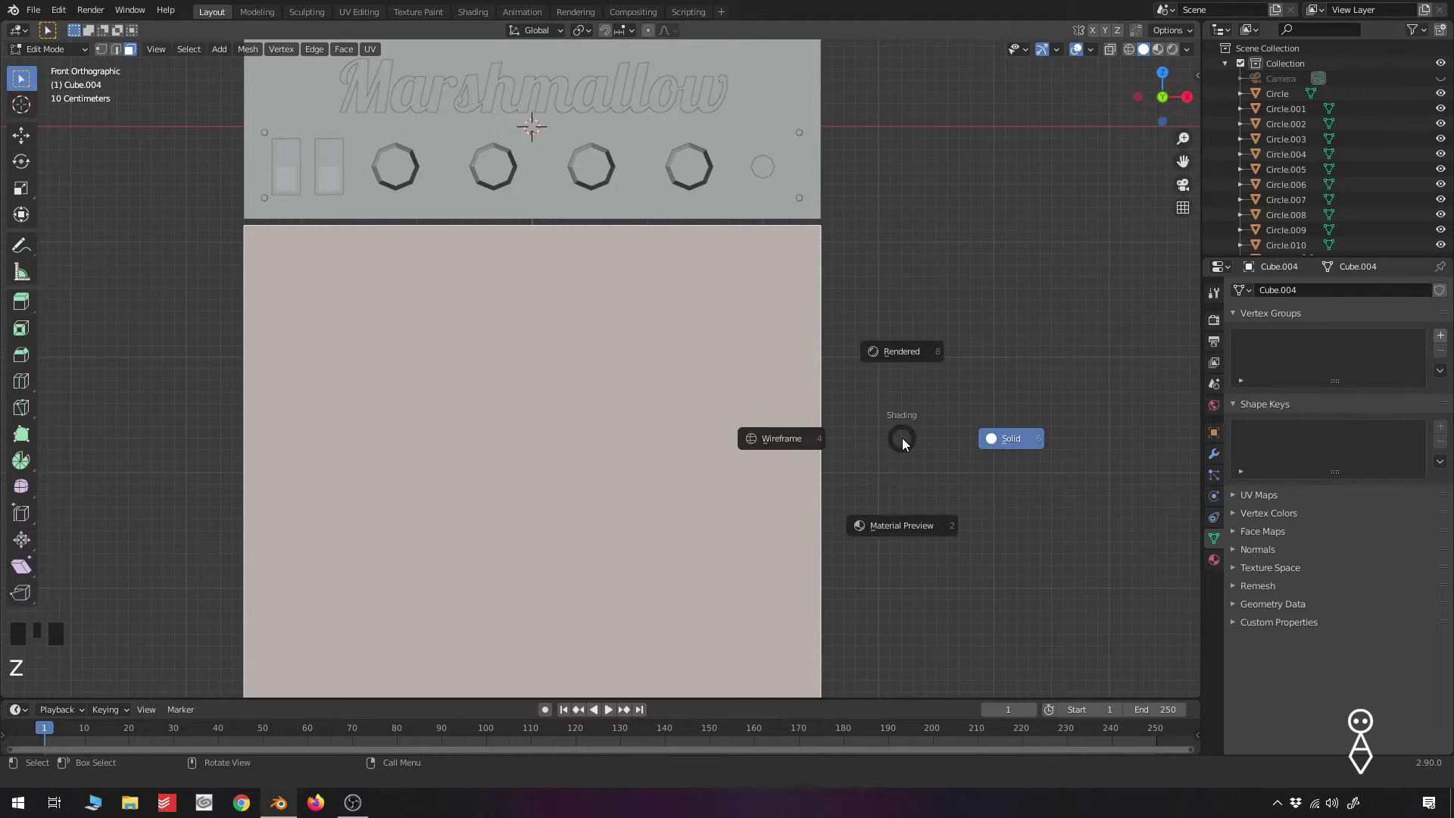
left_click(801, 437)
key("i")
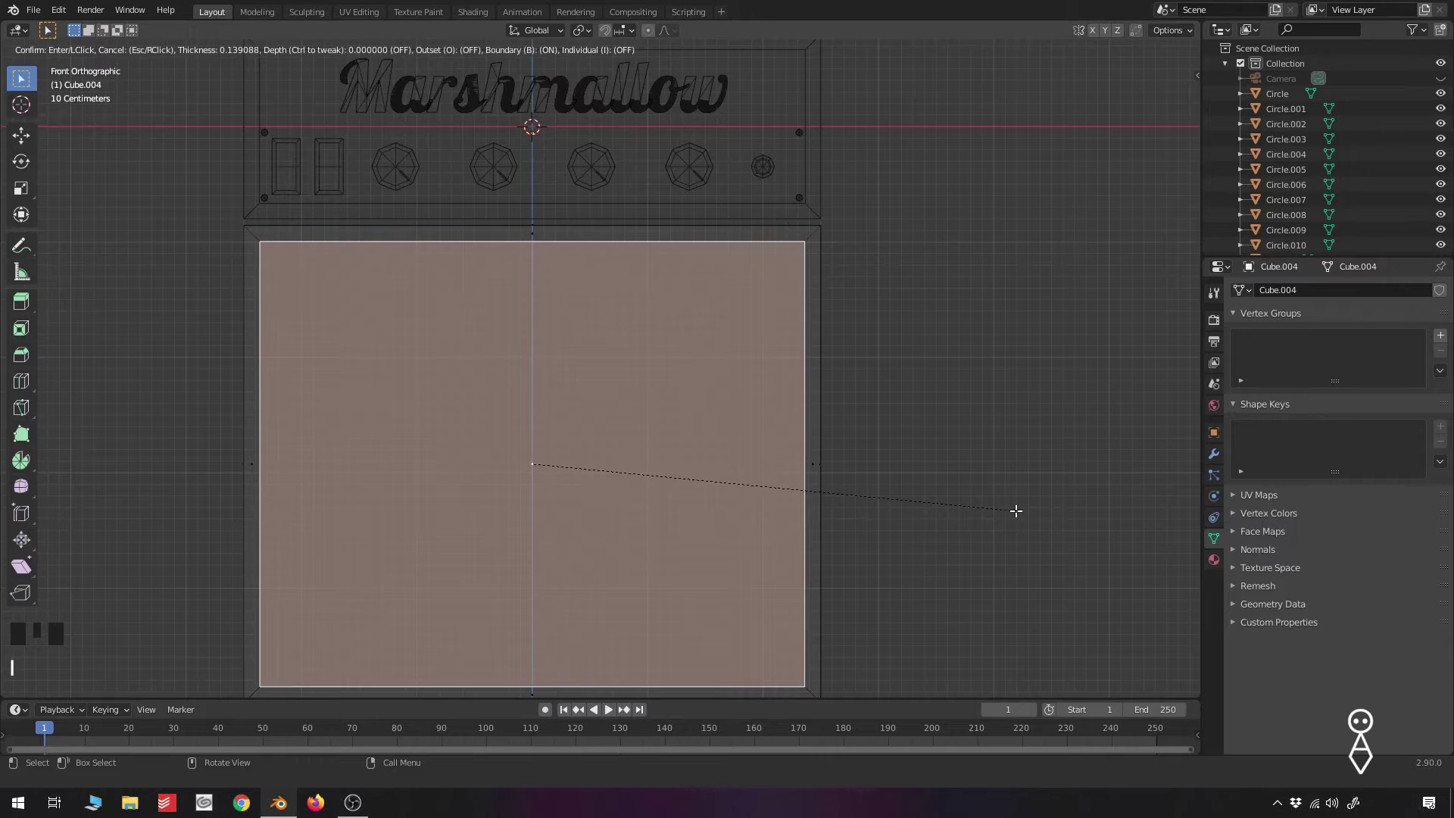
left_click(1016, 511)
Return to solid shading and extrude the inset front face about 0.16 m into the cabinet
middle_click_drag(766, 413, 636, 414)
key("z")
left_click(848, 420)
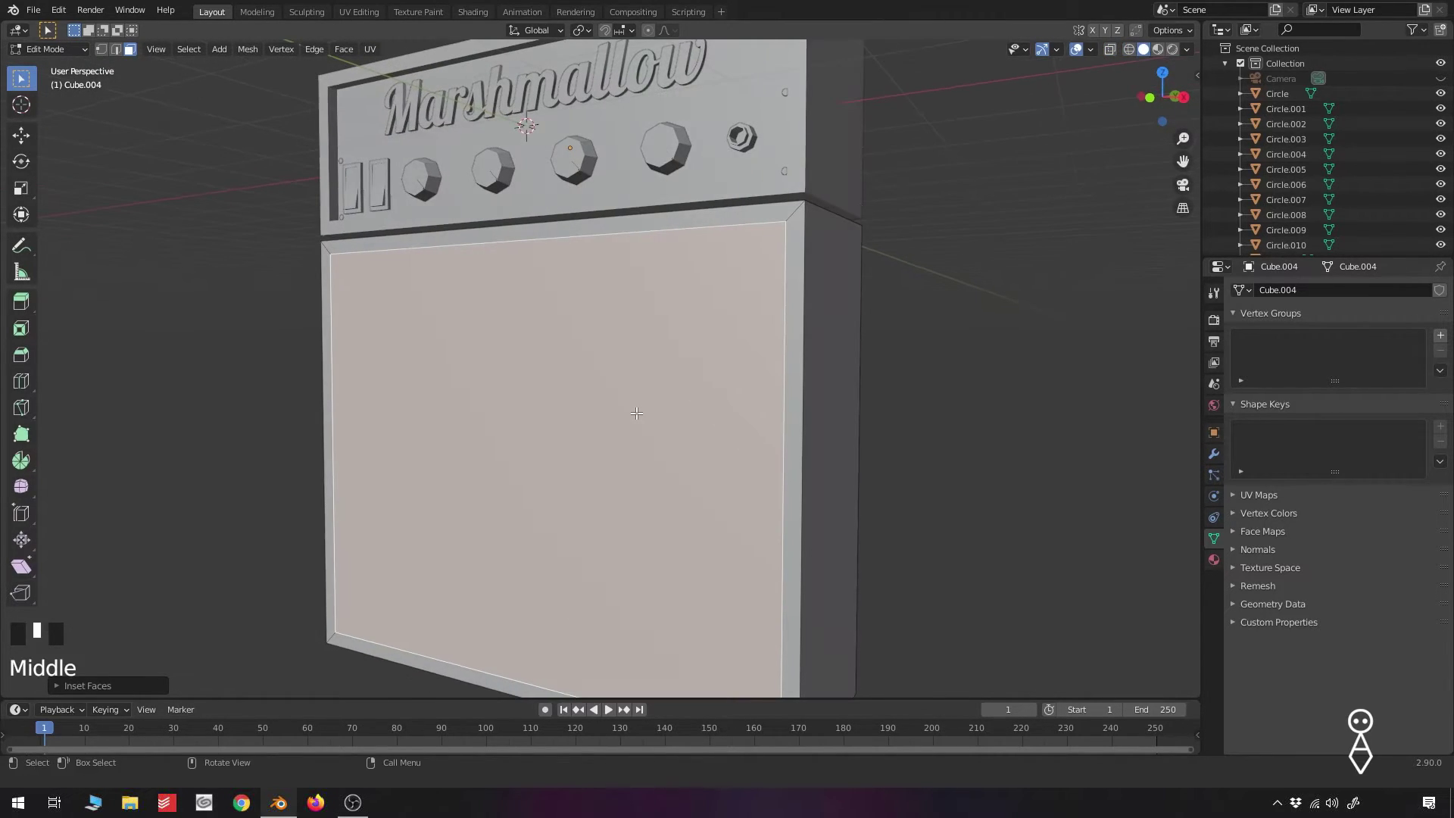
key("e")
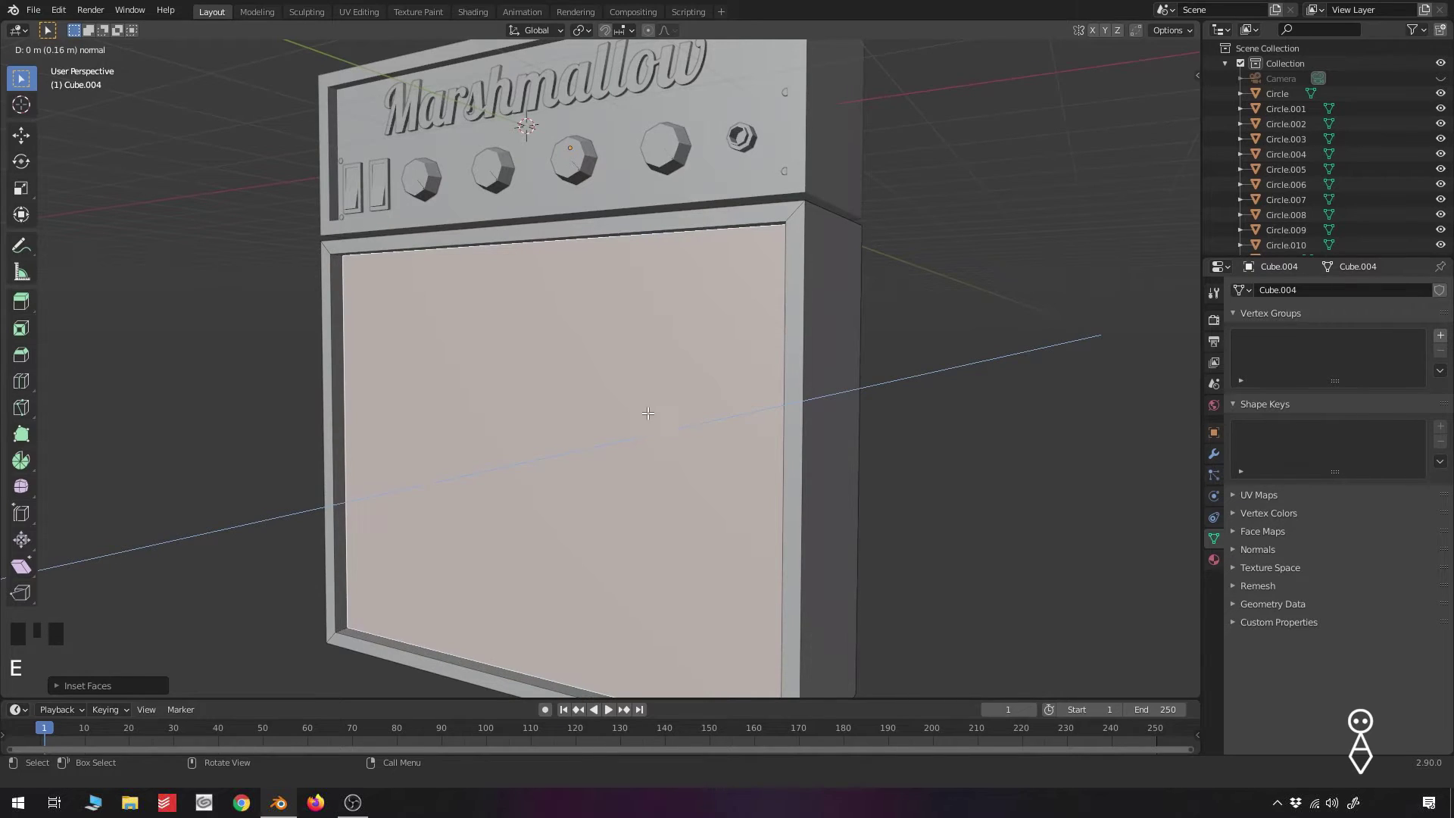
left_click(647, 413)
In right wireframe view, move the recessed front face slightly forward along Y, then return to solid shading
key("KP_3")
key("z")
left_click(589, 426)
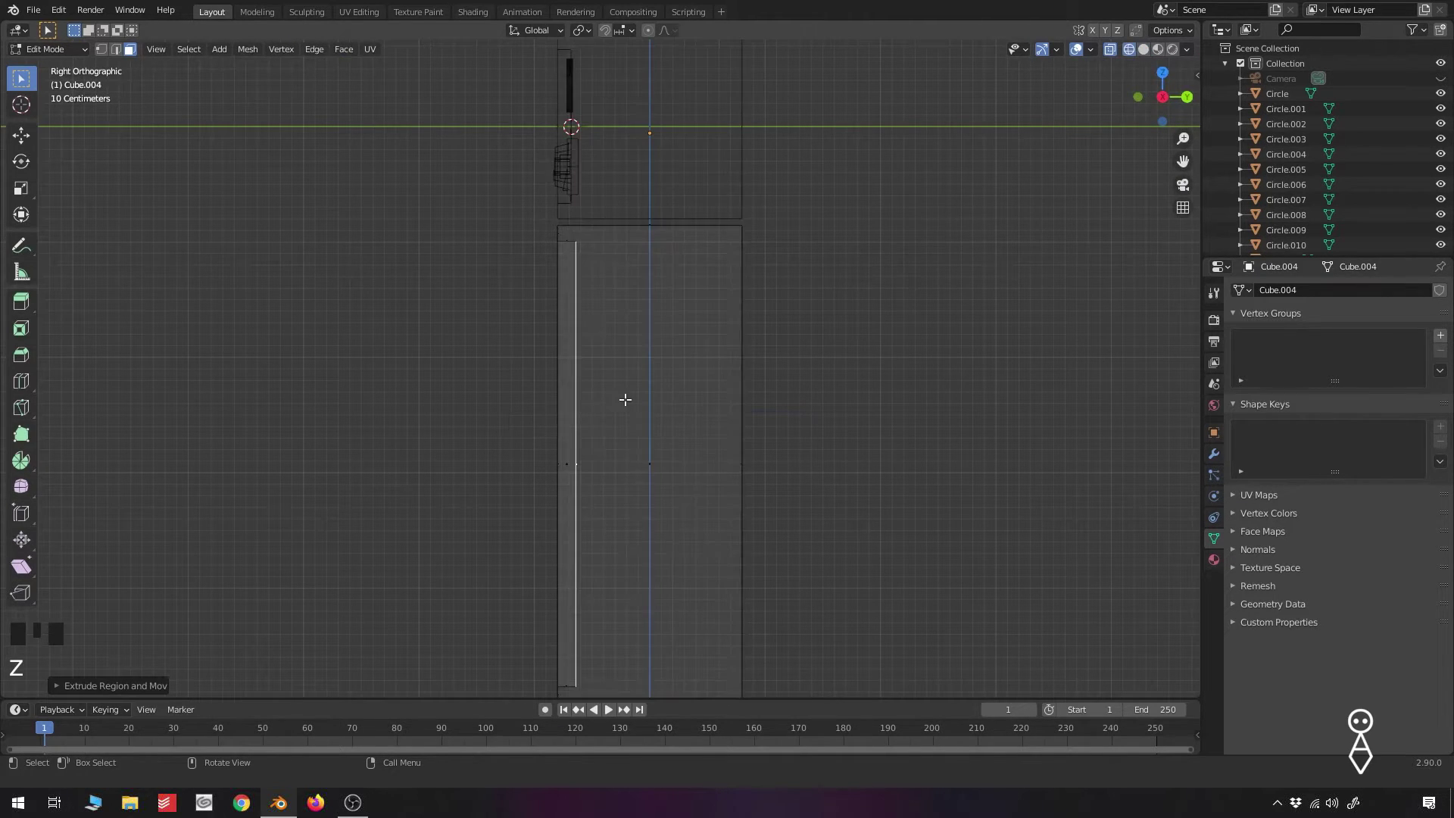
scroll(618, 402, "up", 3)
middle_click_drag(610, 321, 742, 472, "shift")
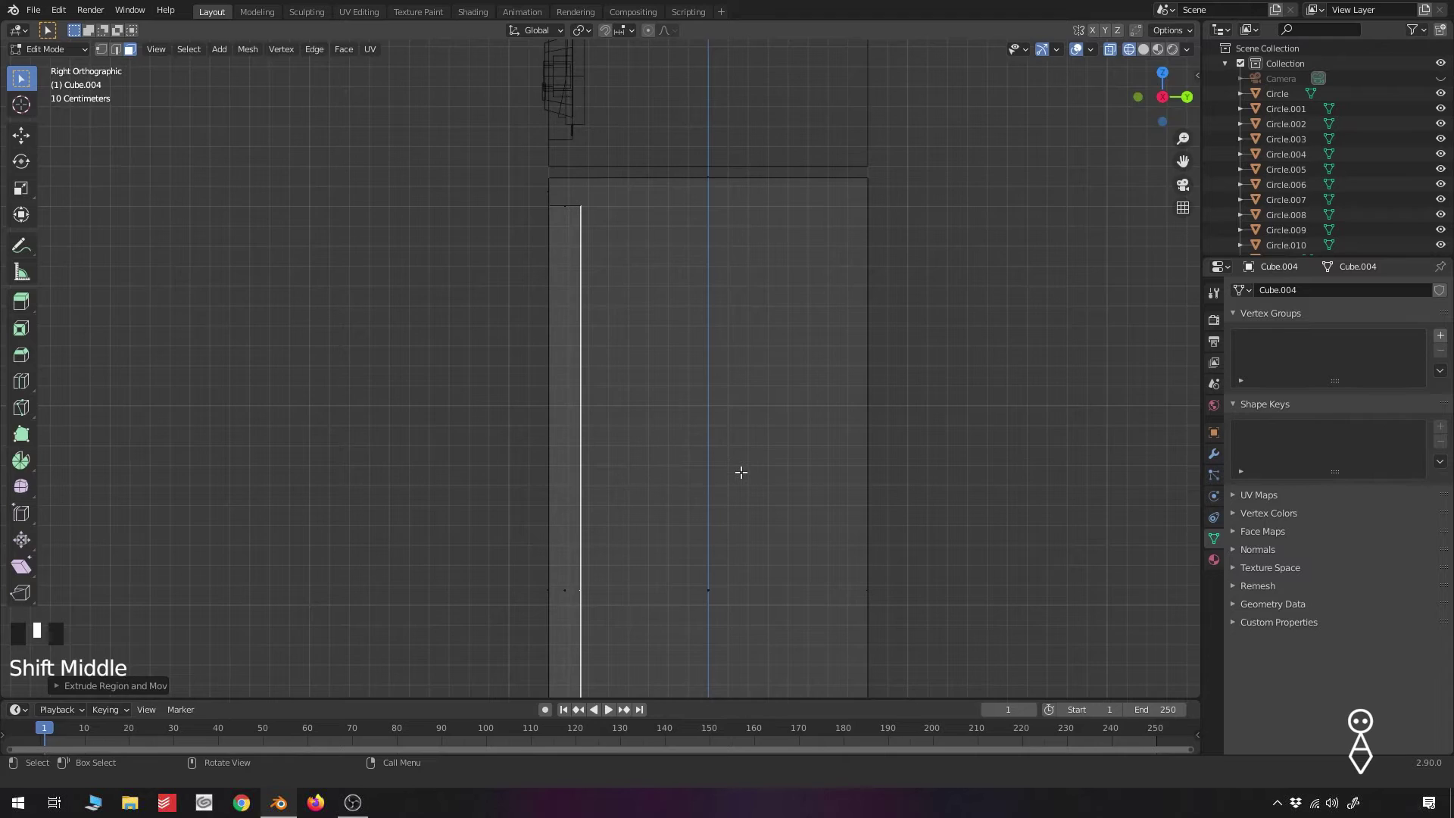
key("g")
key("y")
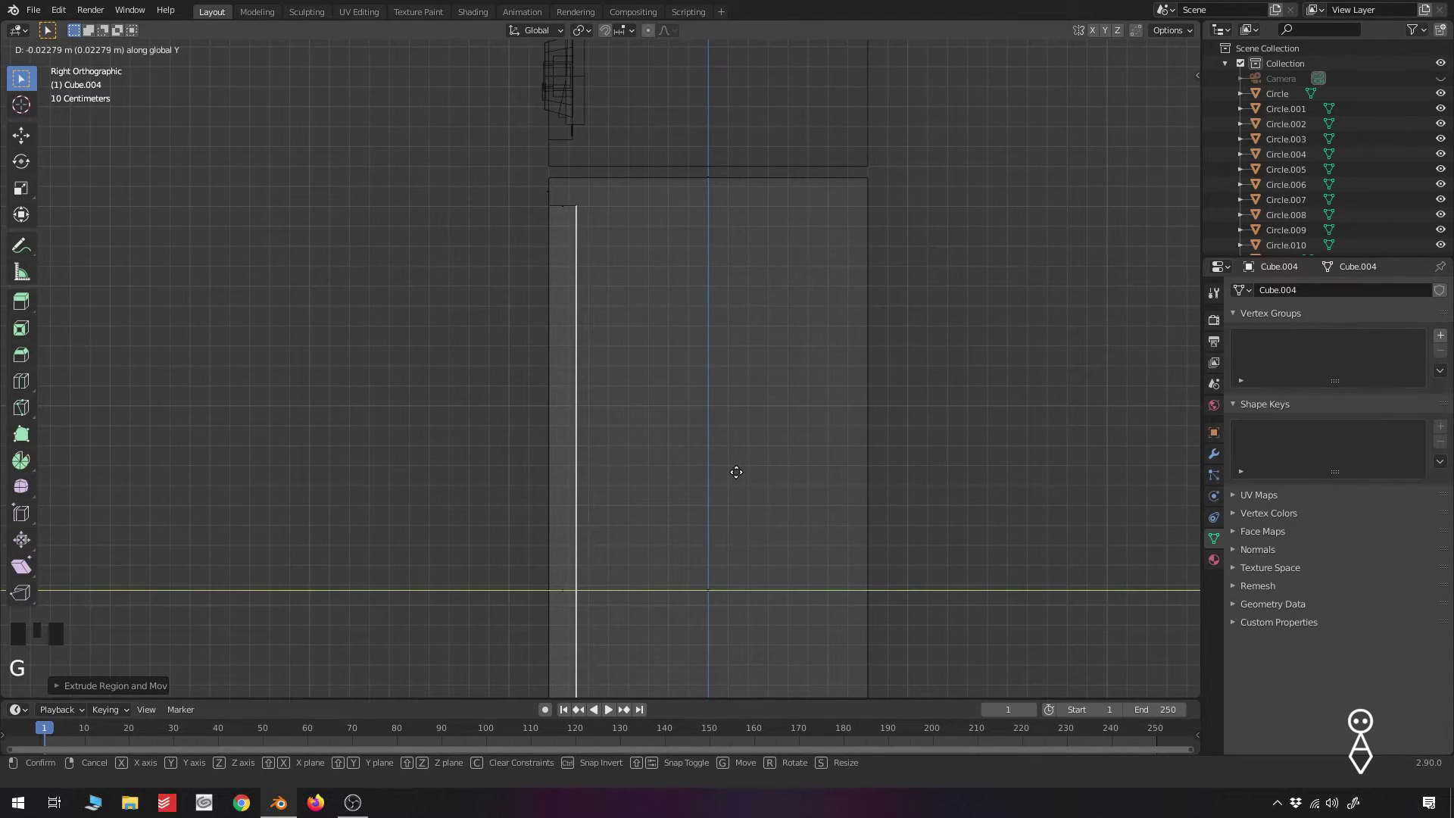
left_click(732, 471)
mouse_move(731, 472)
middle_mouse_down()
mouse_move(678, 483)
mouse_move(746, 491)
middle_mouse_up()
scroll(746, 491, "down", 3)
key("z")
left_click(855, 496)
In front view, add one horizontal loop cut around the cabinet at mid-height
scroll(632, 431, "up", 2)
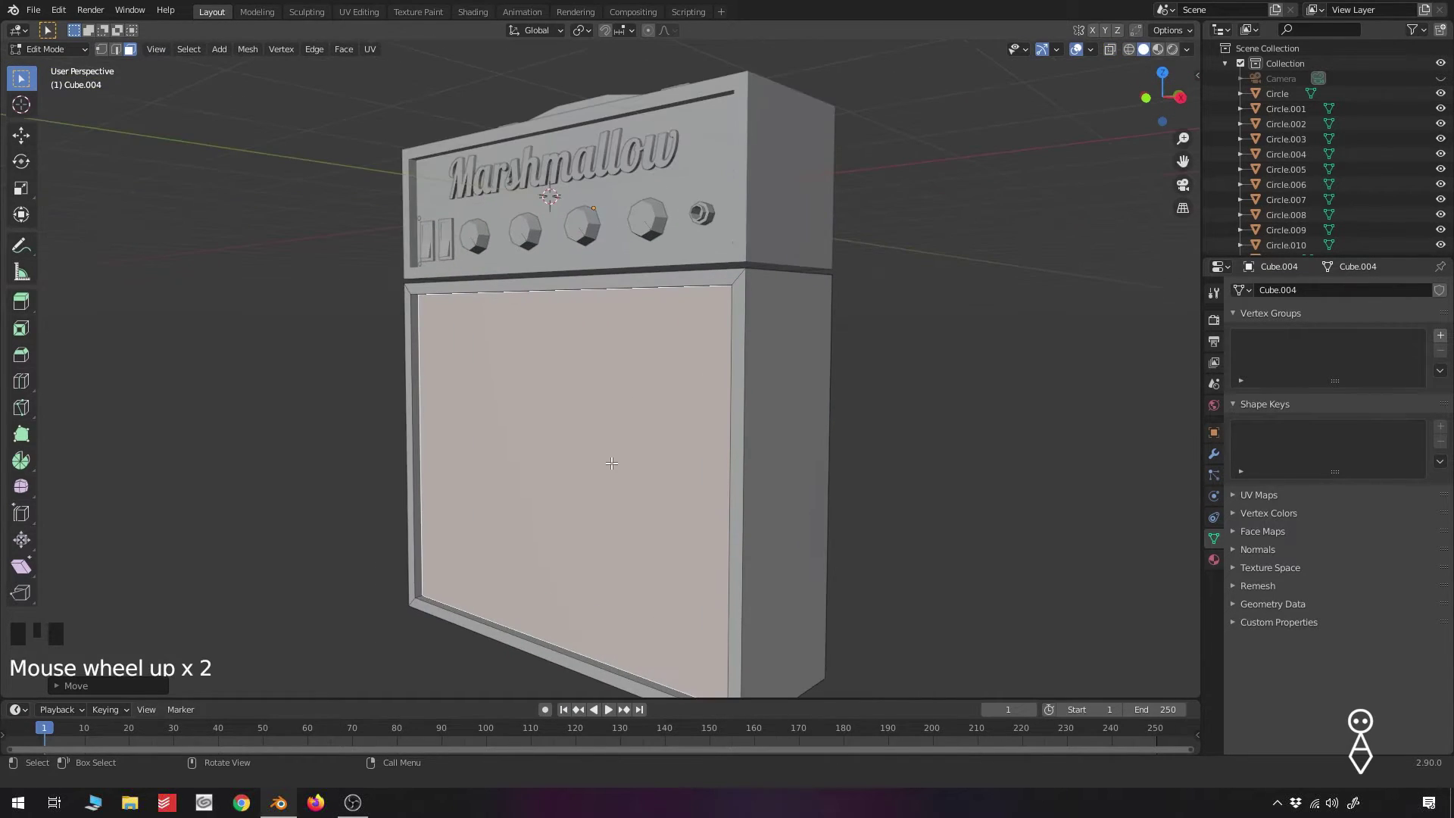
key("KP_1")
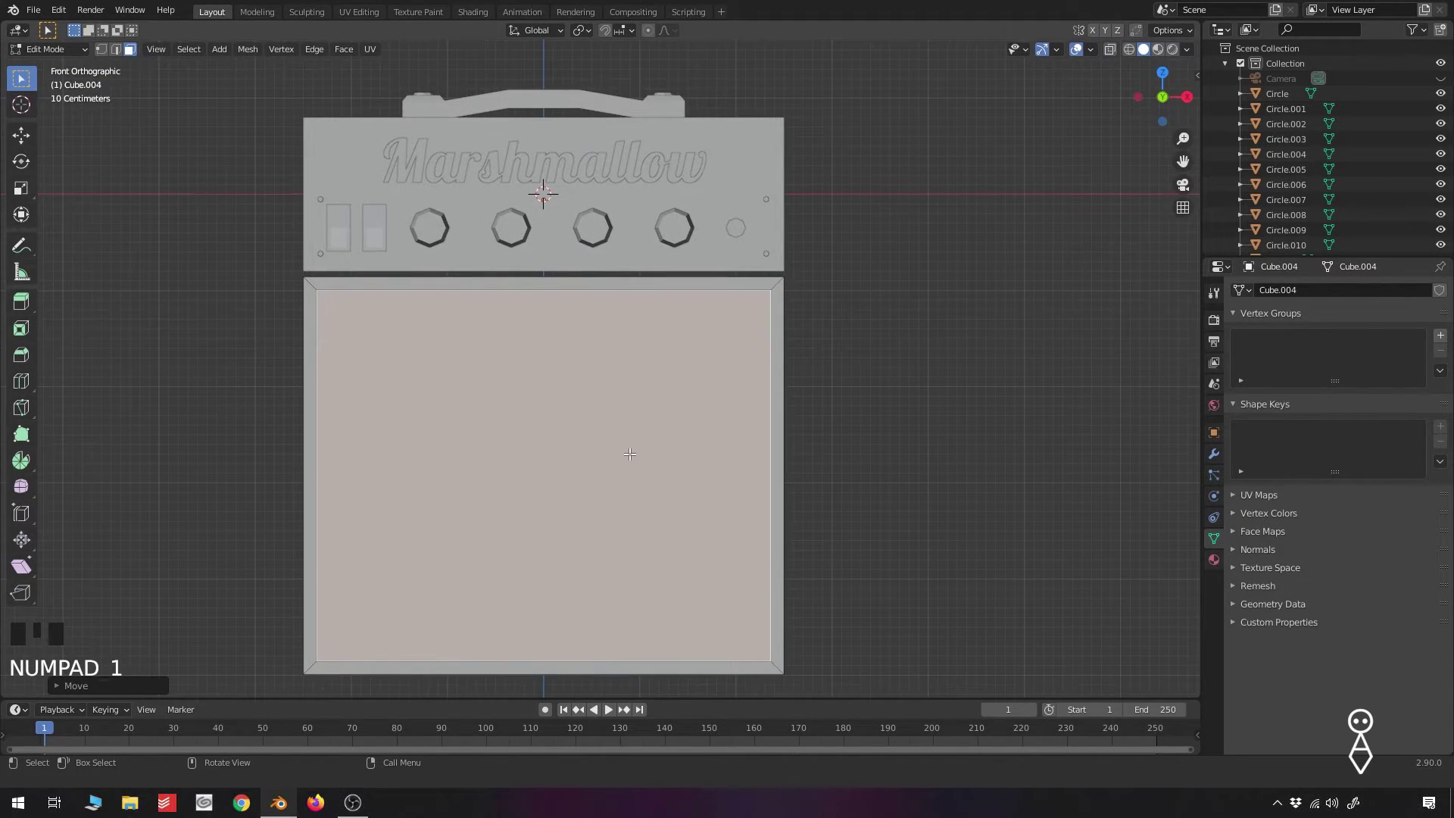
key("ctrl+r")
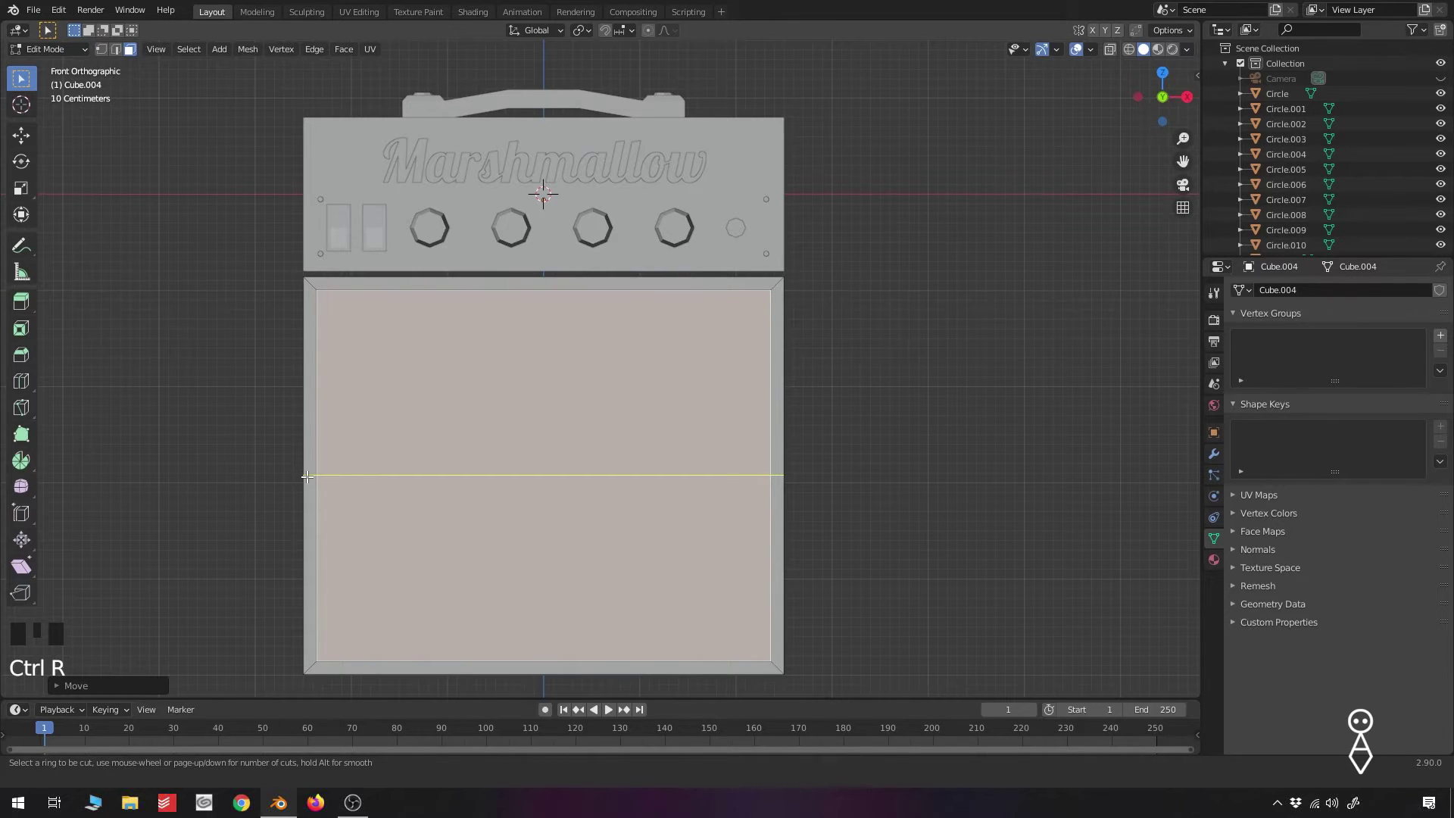
left_click(307, 476)
left_click(487, 510)
middle_click_drag(486, 510, 601, 502)
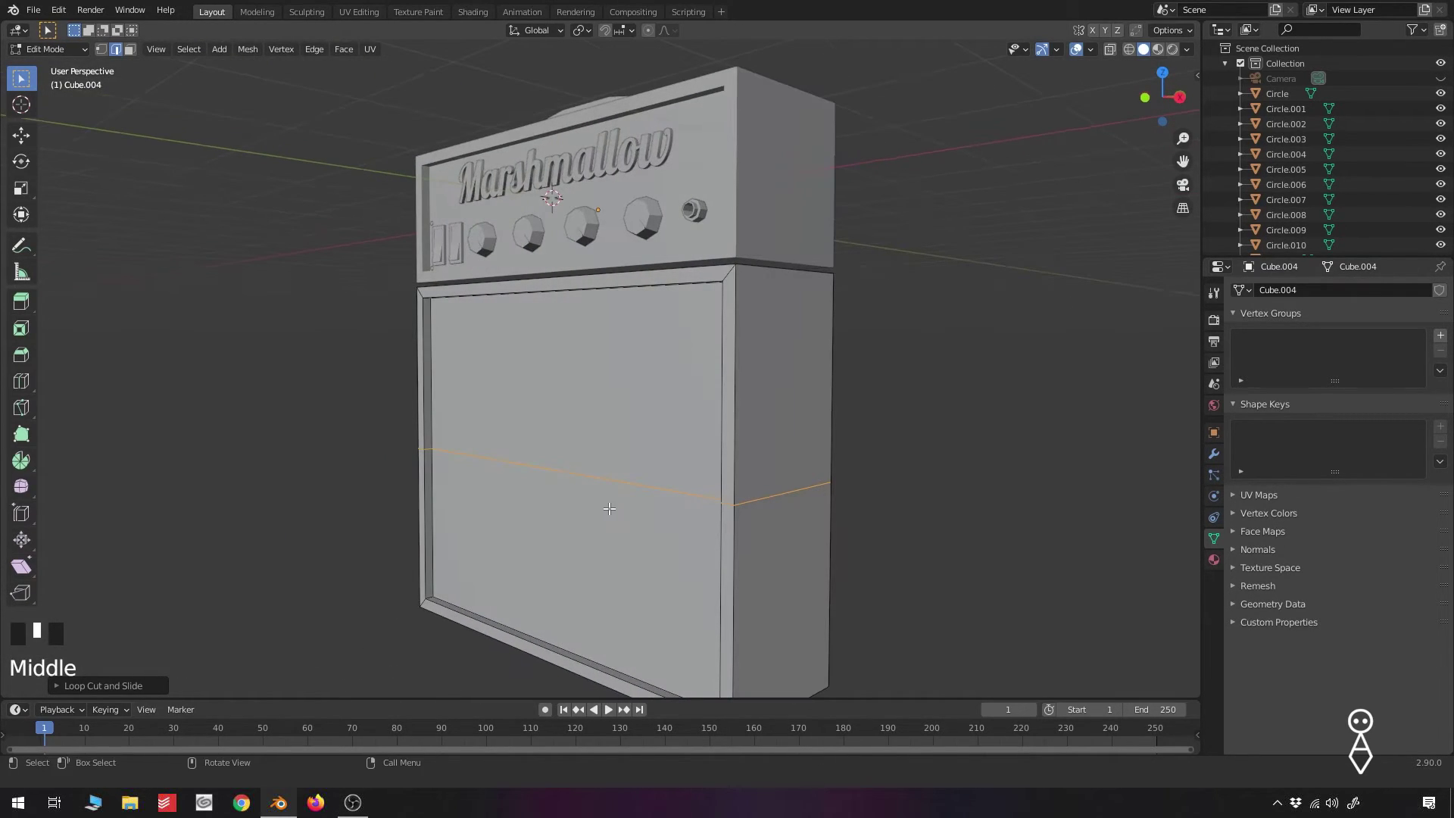
Select the cabinet's lower front faces, move them forward along Y to slope the upper front, and return to Object Mode
key("KP_1")
key("a")
key("a")
key("a")
key("b")
right_click(157, 150)
left_click(129, 50)
key("b")
left_click_drag(250, 493, 854, 686)
middle_click_drag(722, 631, 754, 459, "shift")
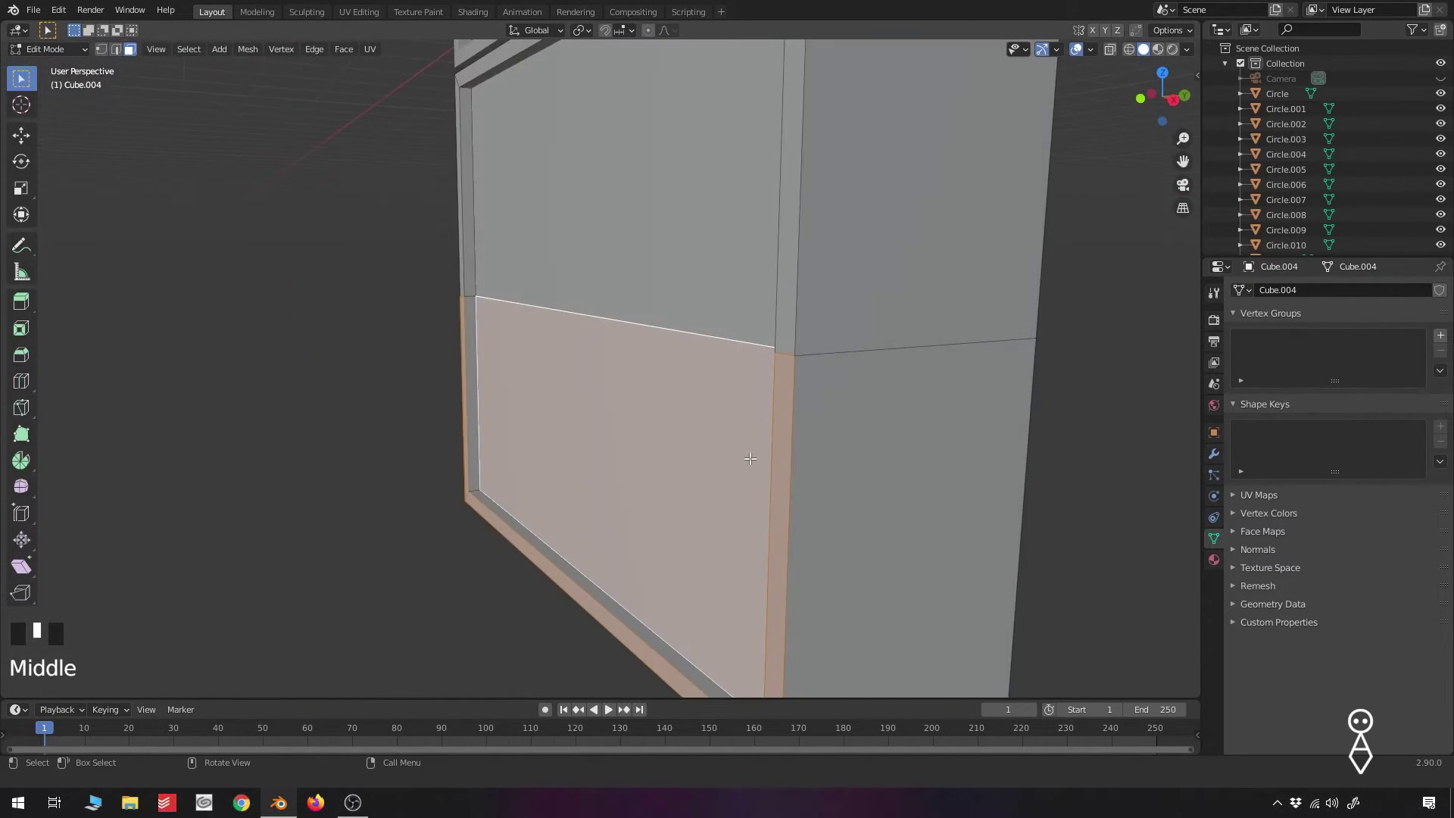
scroll(754, 458, "down", 2)
key("g")
key("y")
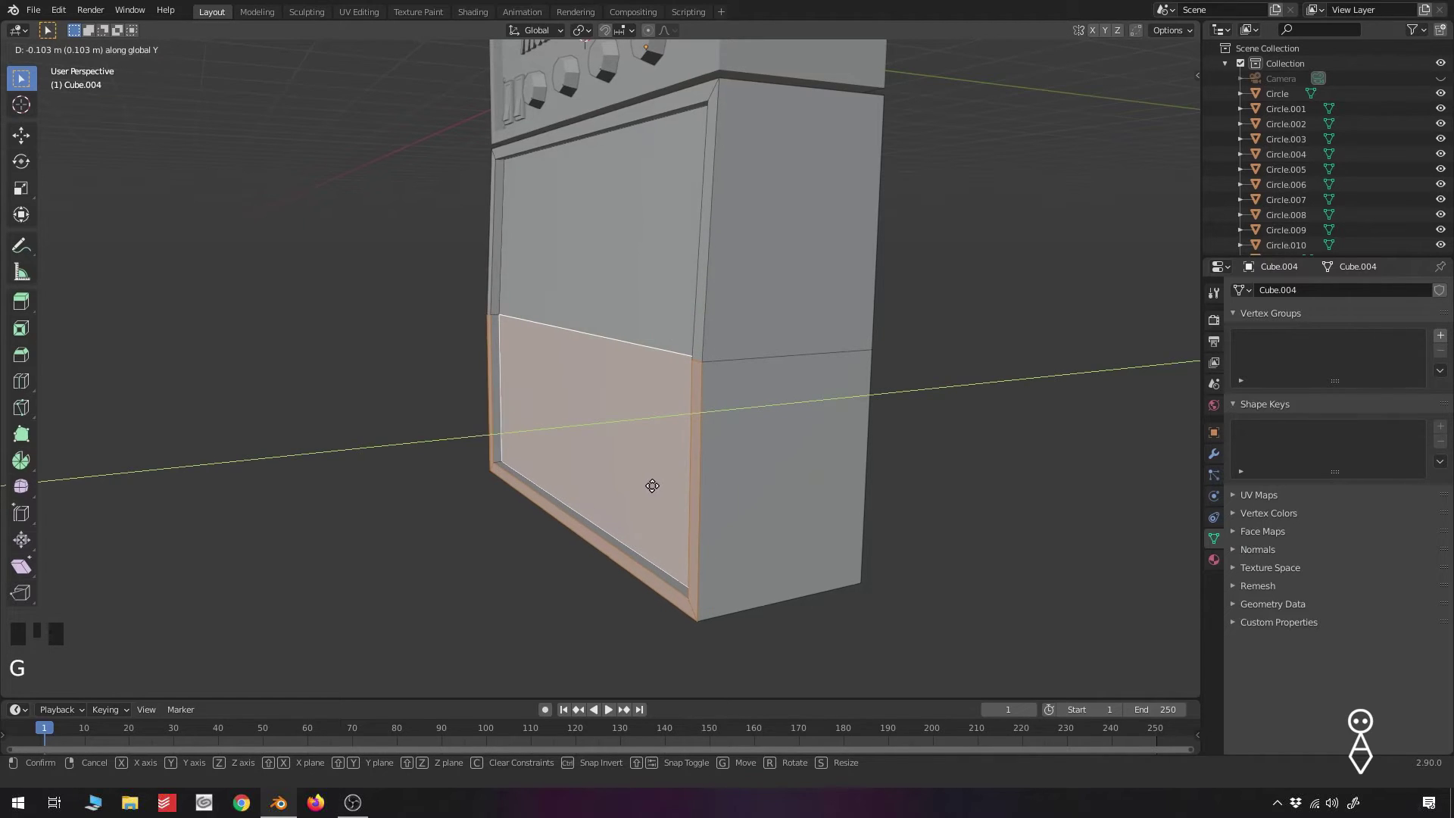
left_click(601, 490)
mouse_move(606, 493)
middle_mouse_down()
mouse_move(674, 445)
mouse_move(529, 478)
mouse_move(600, 477)
middle_mouse_up()
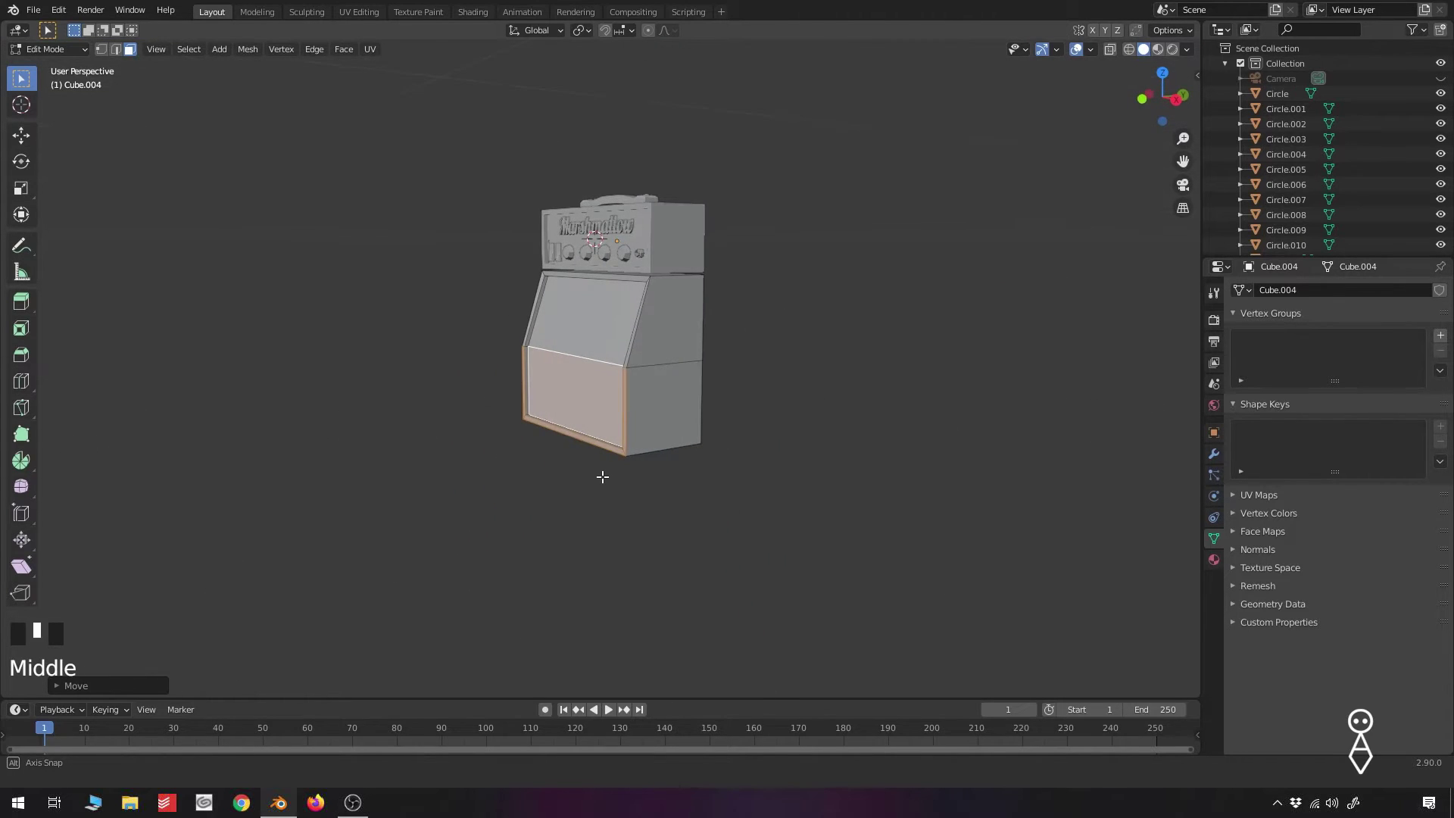
scroll(573, 462, "up", 5)
scroll(573, 461, "down", 1)
middle_click_drag(579, 400, 617, 282, "shift")
scroll(585, 466, "up", 1)
key("Tab")
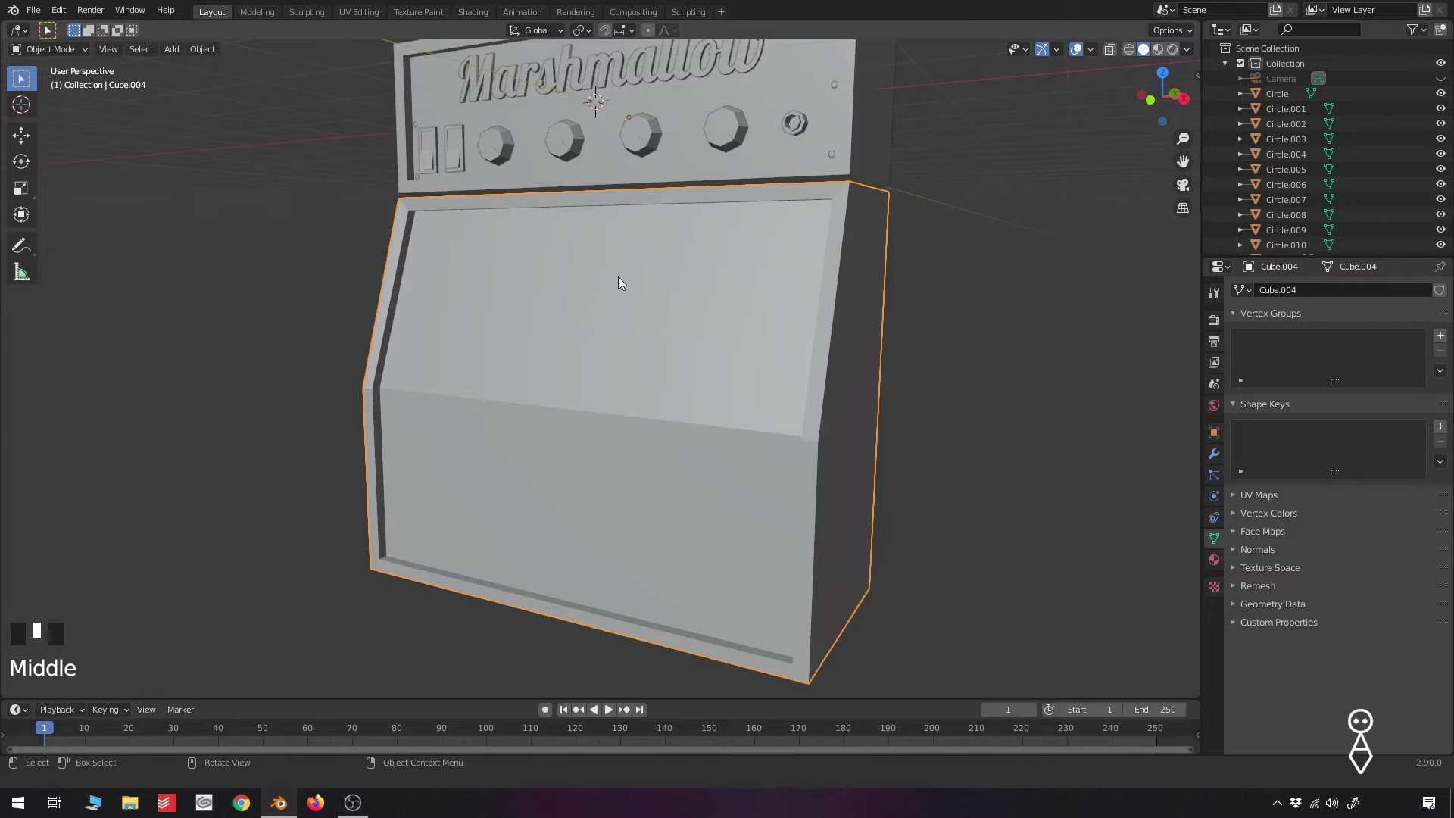
Duplicate the head's "Marshmallow" lettering and lower the copy about 3 m along Z to just above the cabinet's front bend
left_click(615, 68)
key("shift+d")
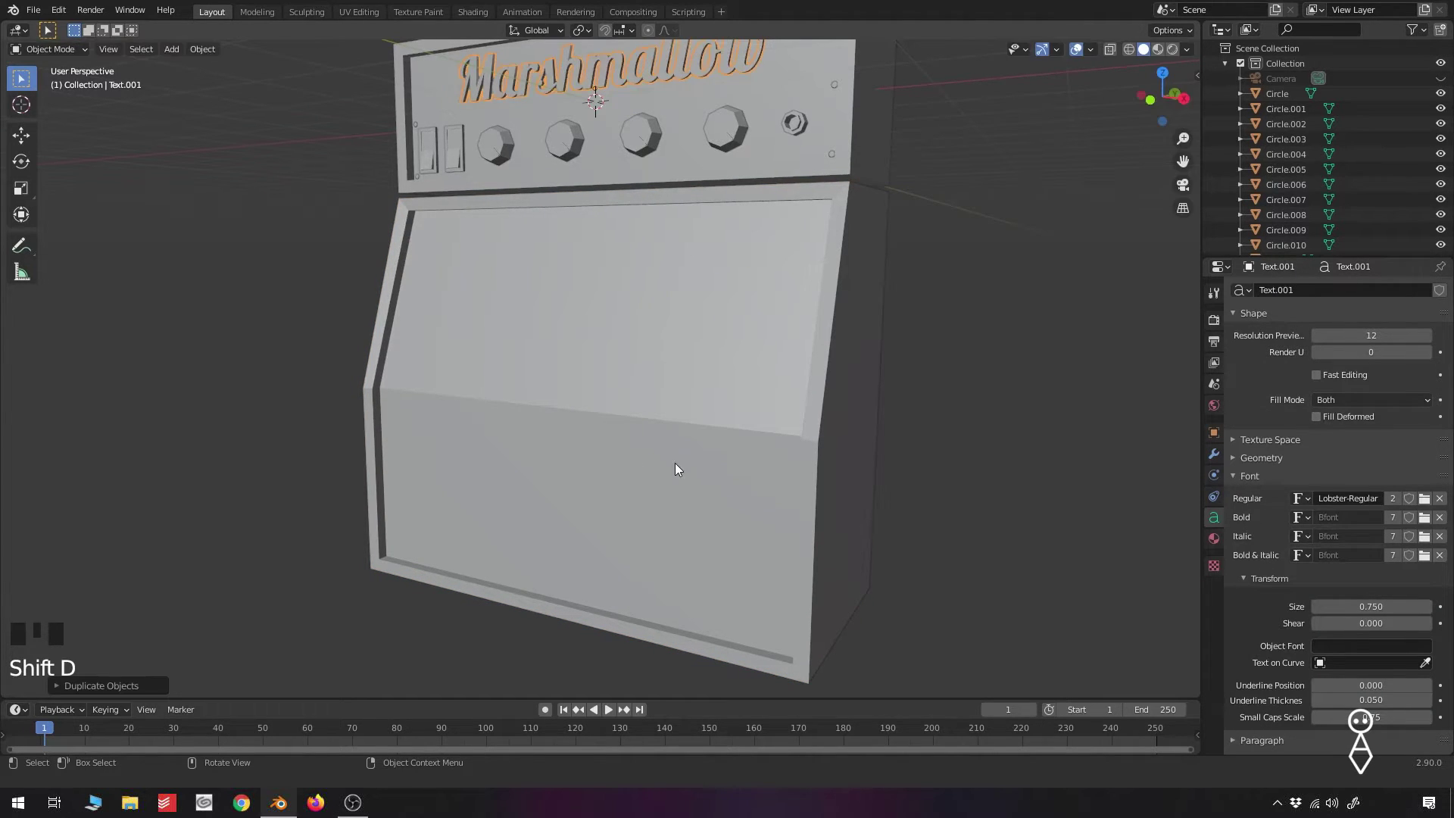
key("g")
key("z")
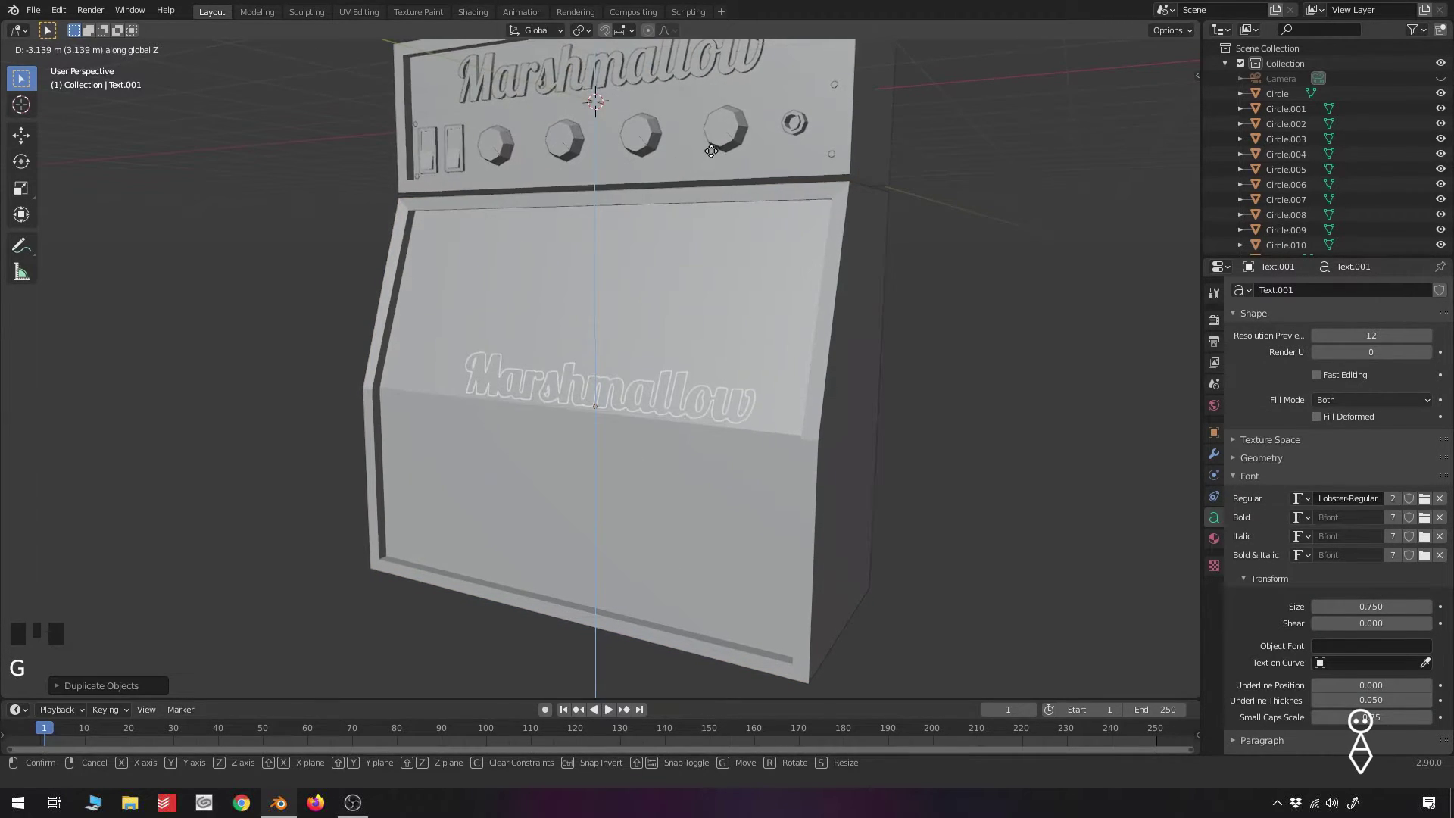
left_click(713, 151)
key("KP_1")
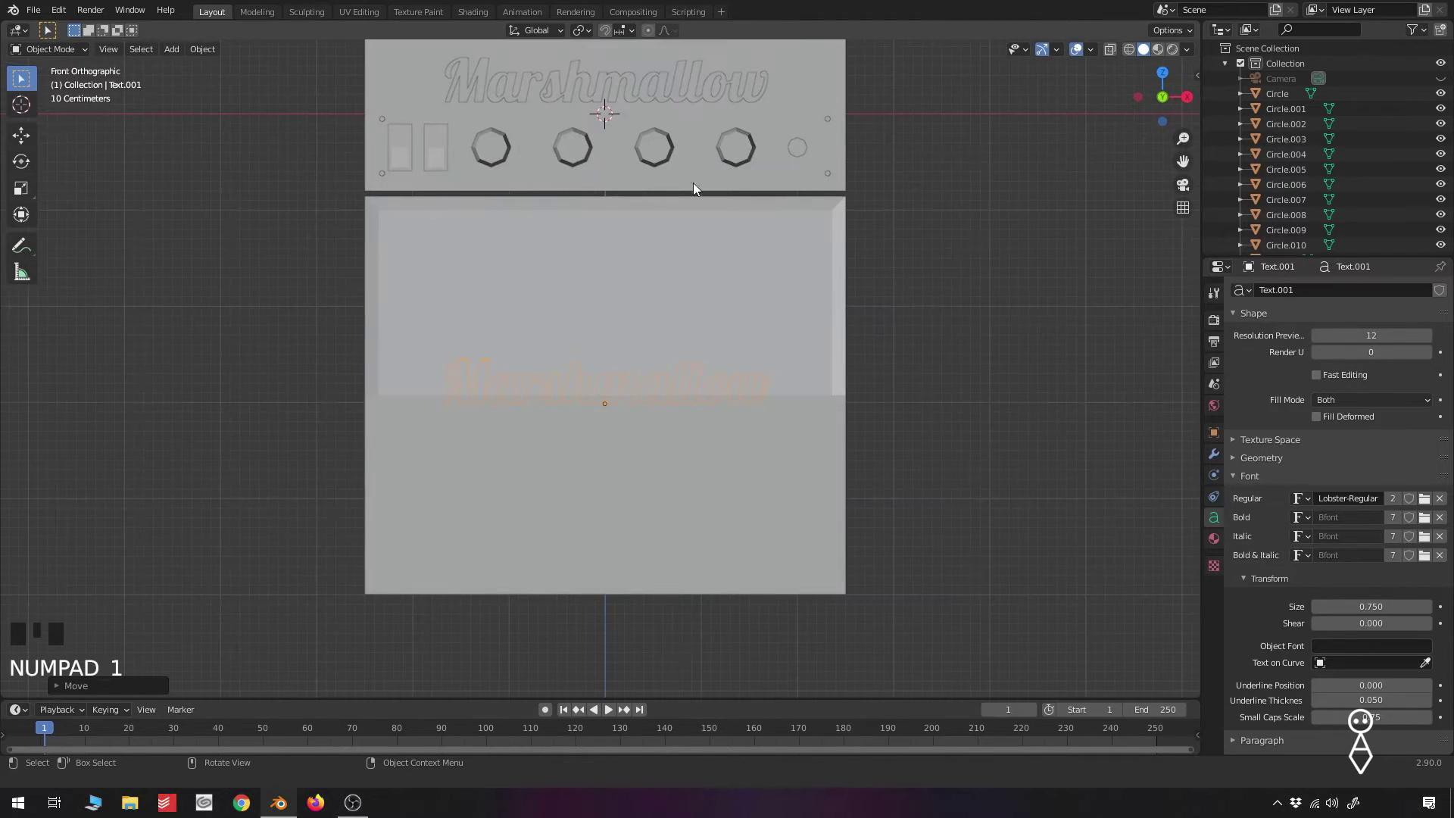
key("g")
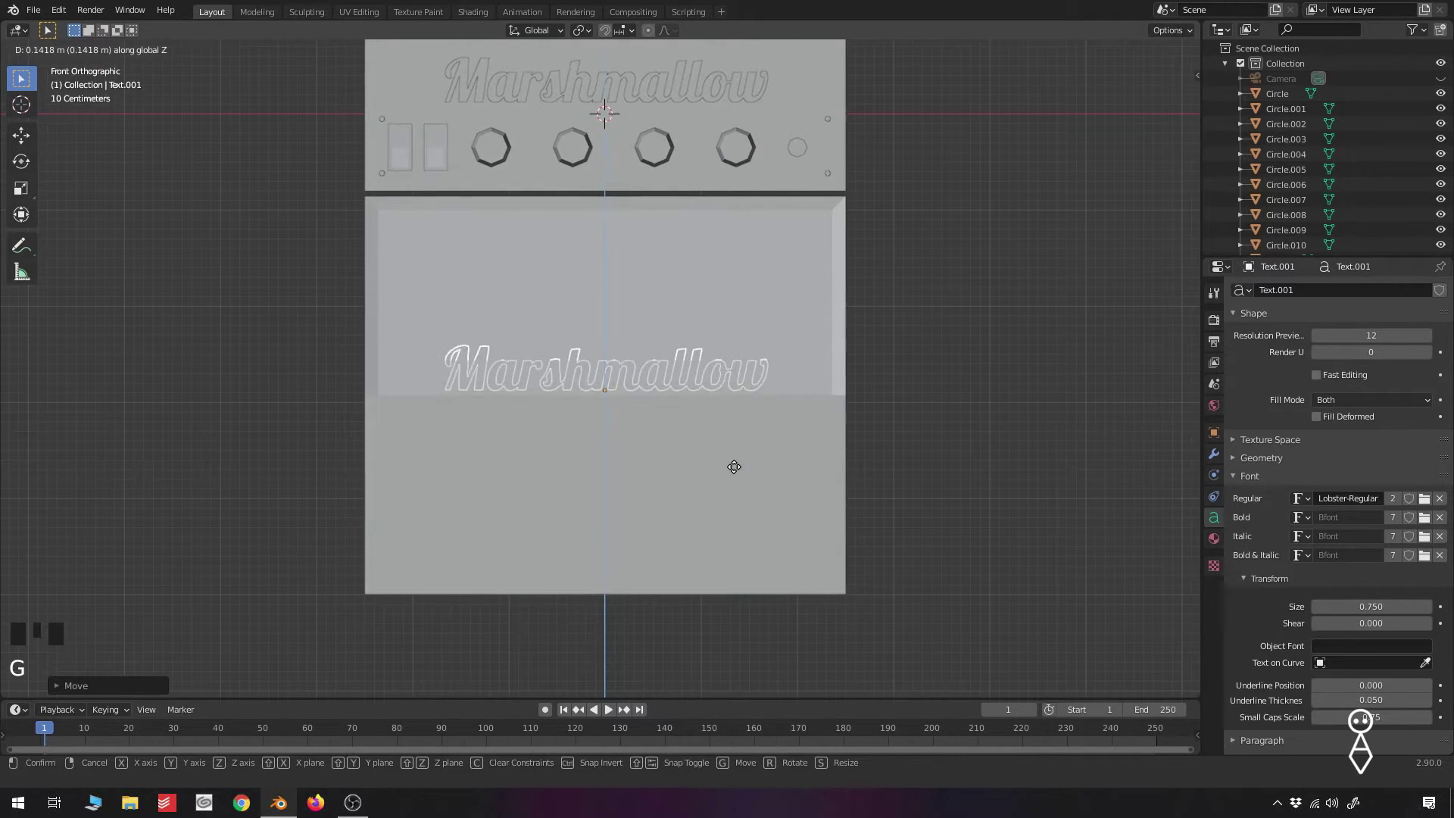
left_click(733, 466)
In right wireframe view, move the copied lettering forward along Y to the cabinet's sloped front
key("KP_3")
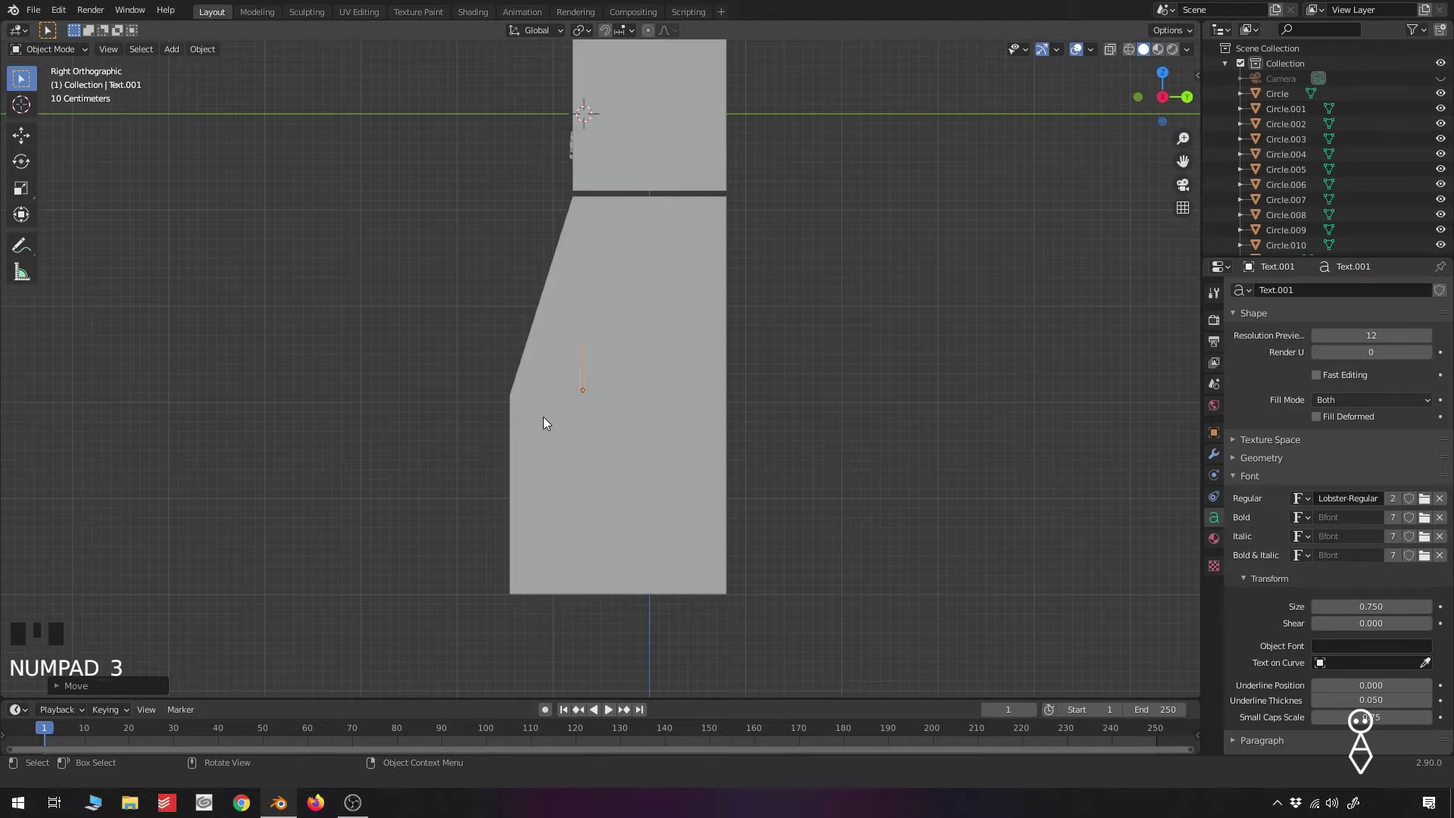
scroll(572, 419, "up", 2)
key("z")
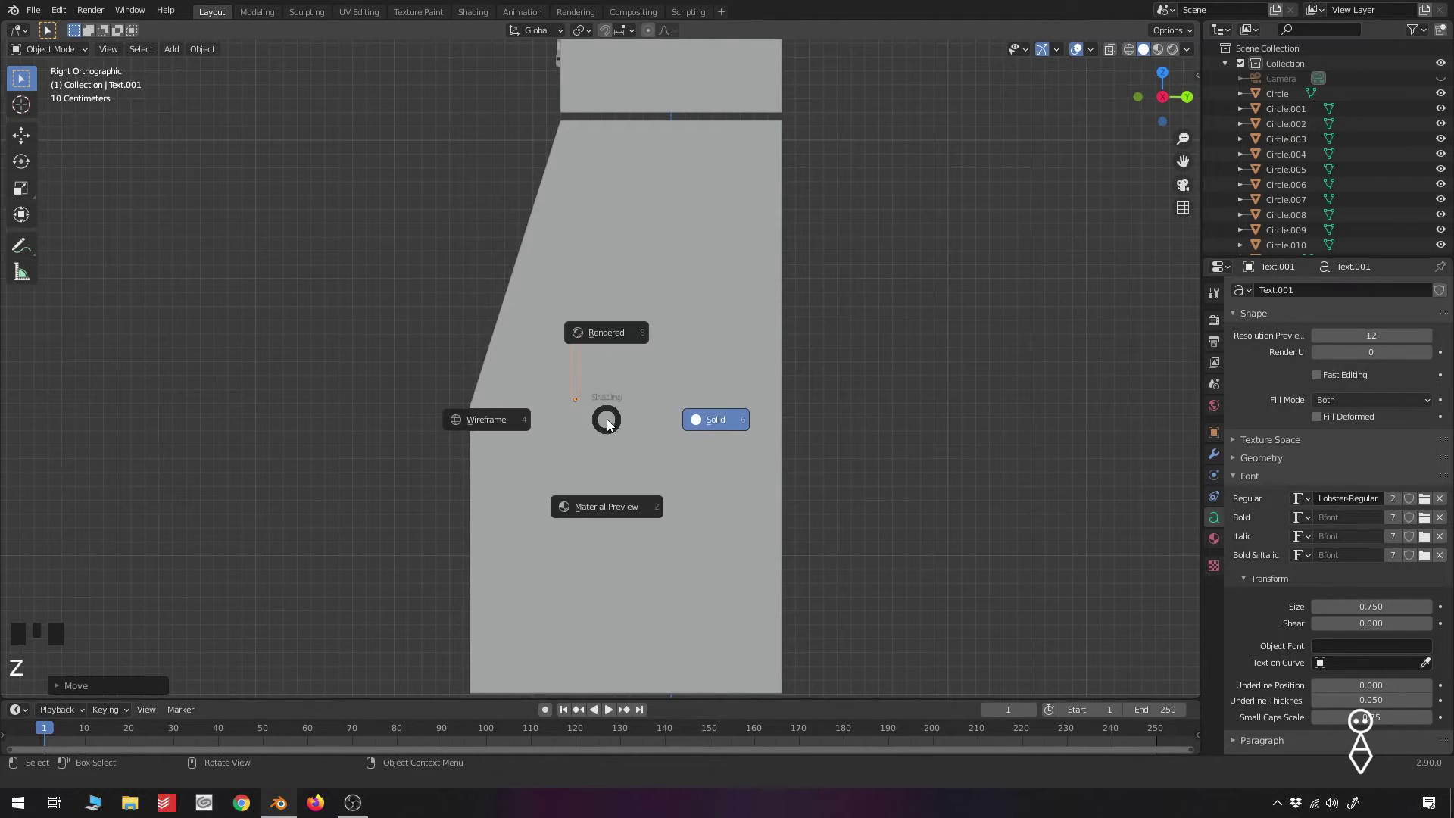
left_click(504, 420)
scroll(577, 383, "up", 4)
key("g")
key("y")
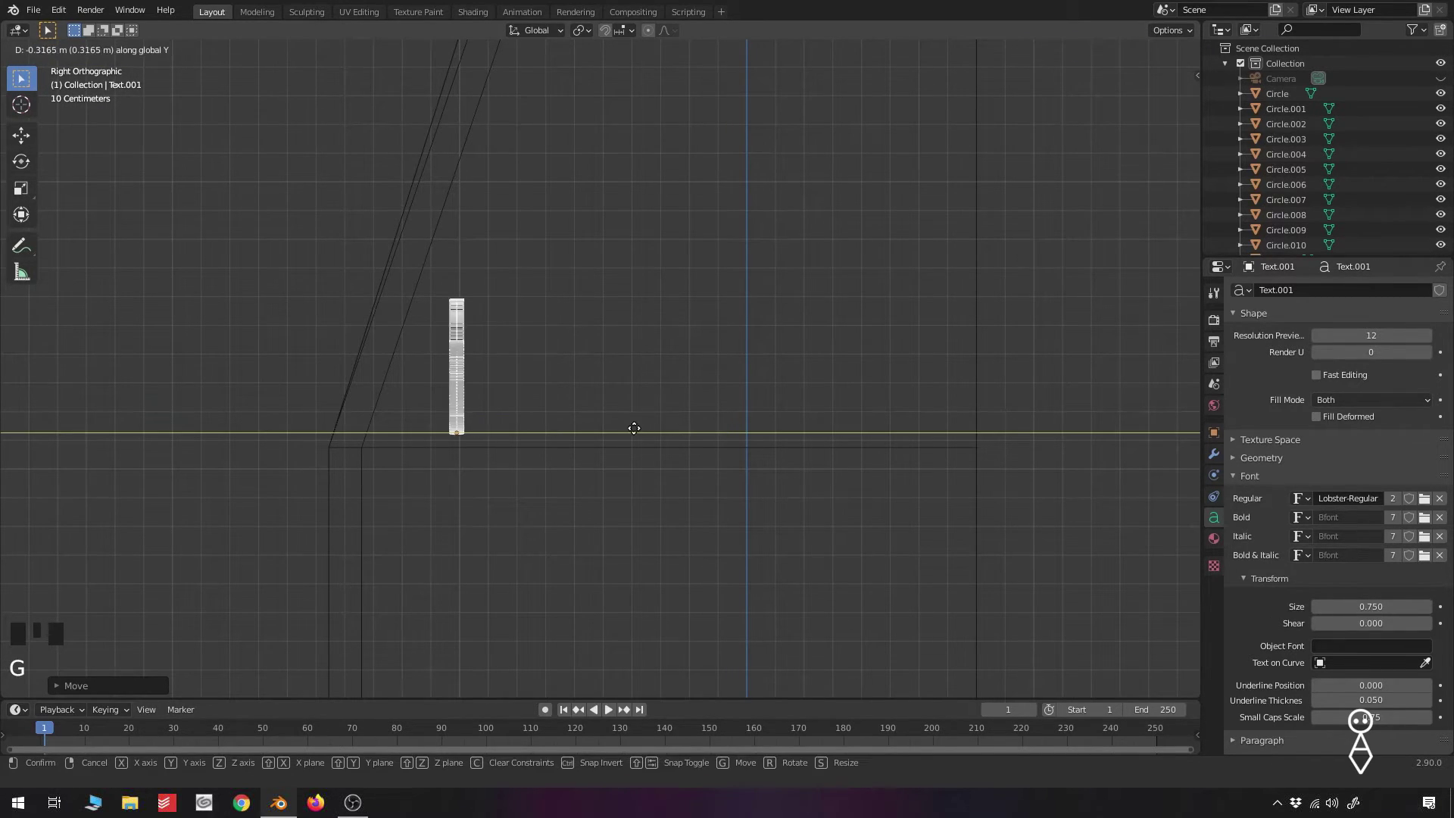
left_click(530, 426)
key("r")
key("y")
right_click(818, 397)
key("r")
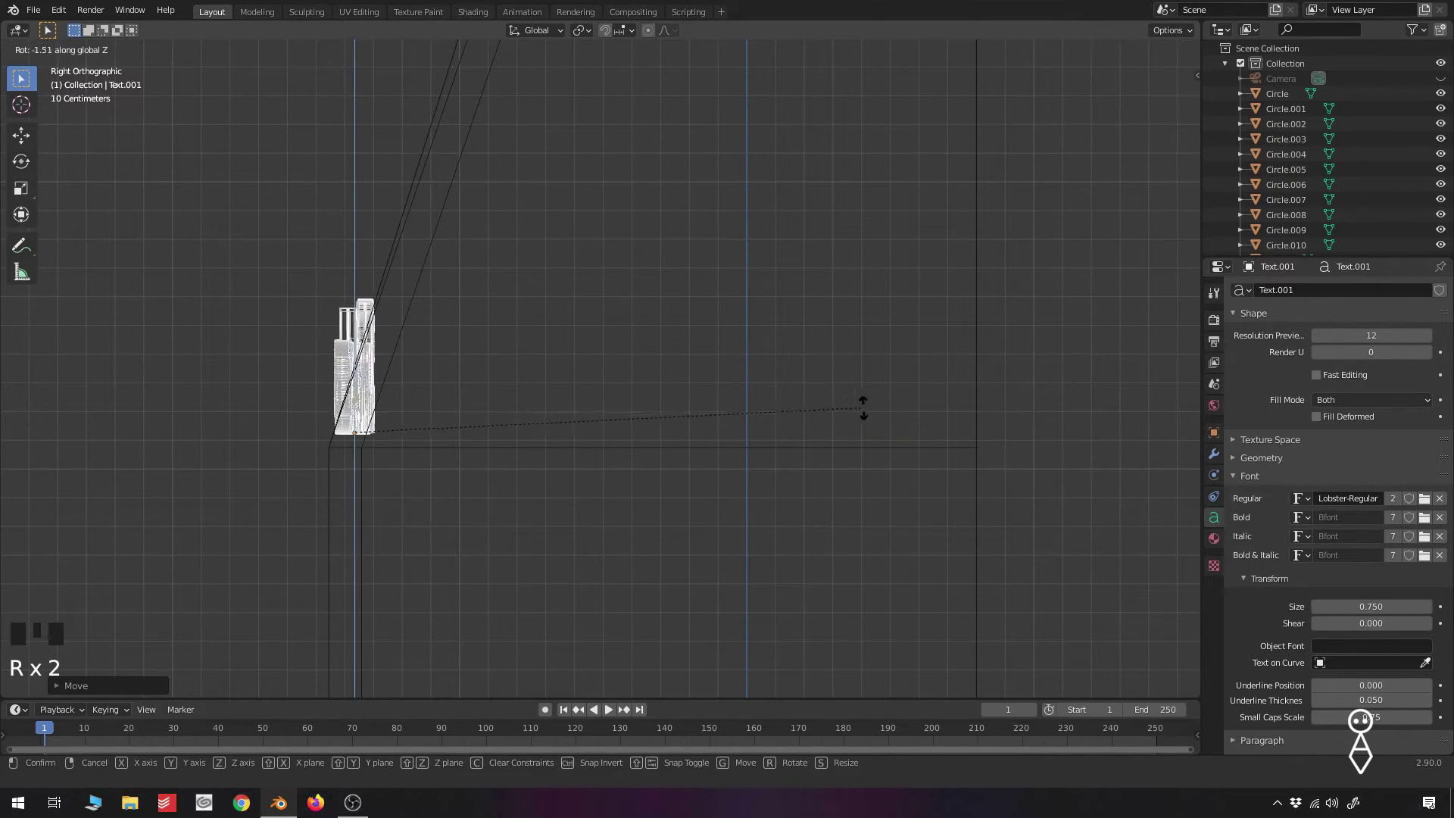
right_click(856, 415)
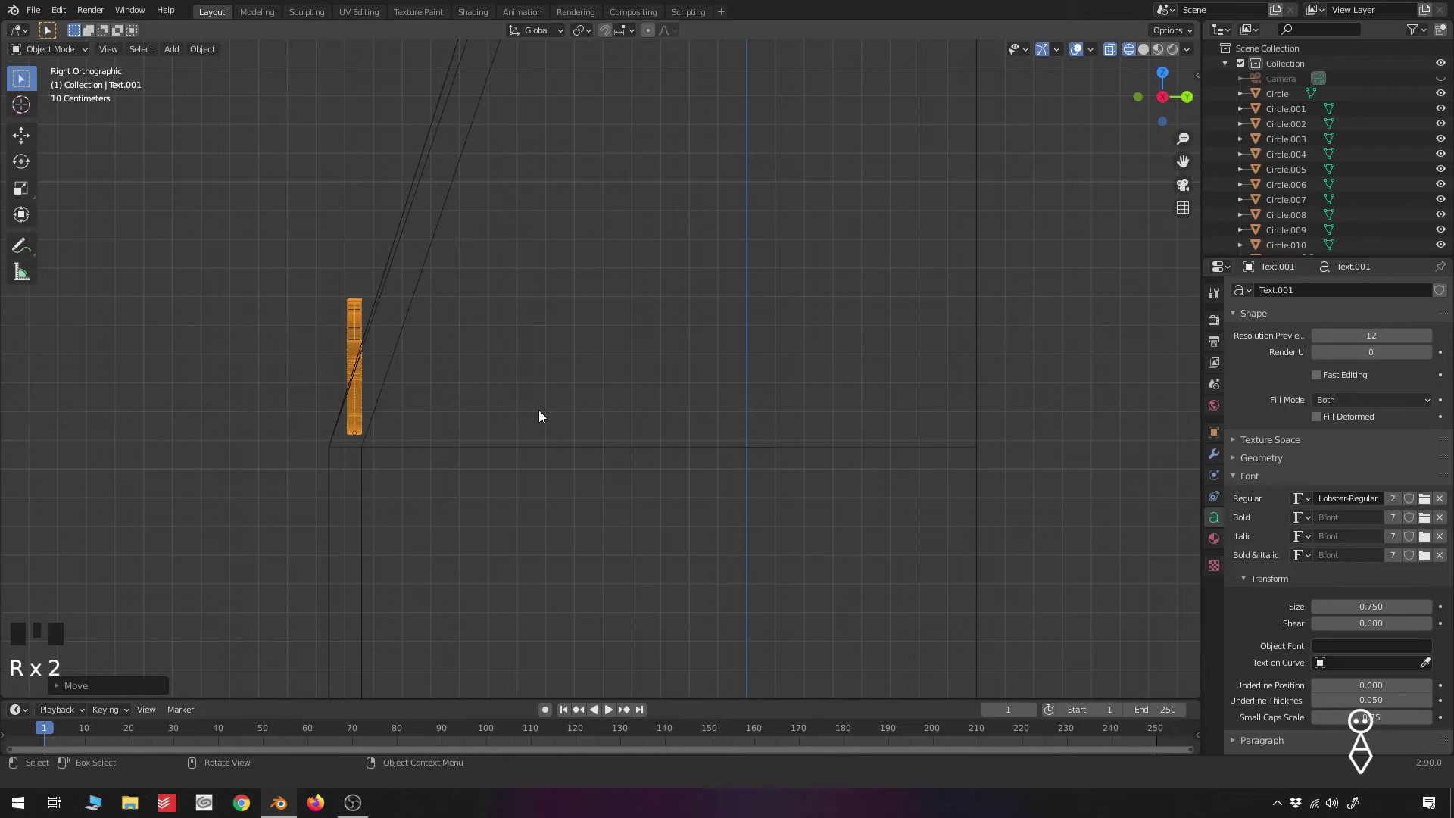
Rotate the copied lettering about X to match the sloped front, fit it against the panel along Y, and return to solid shading
key("r")
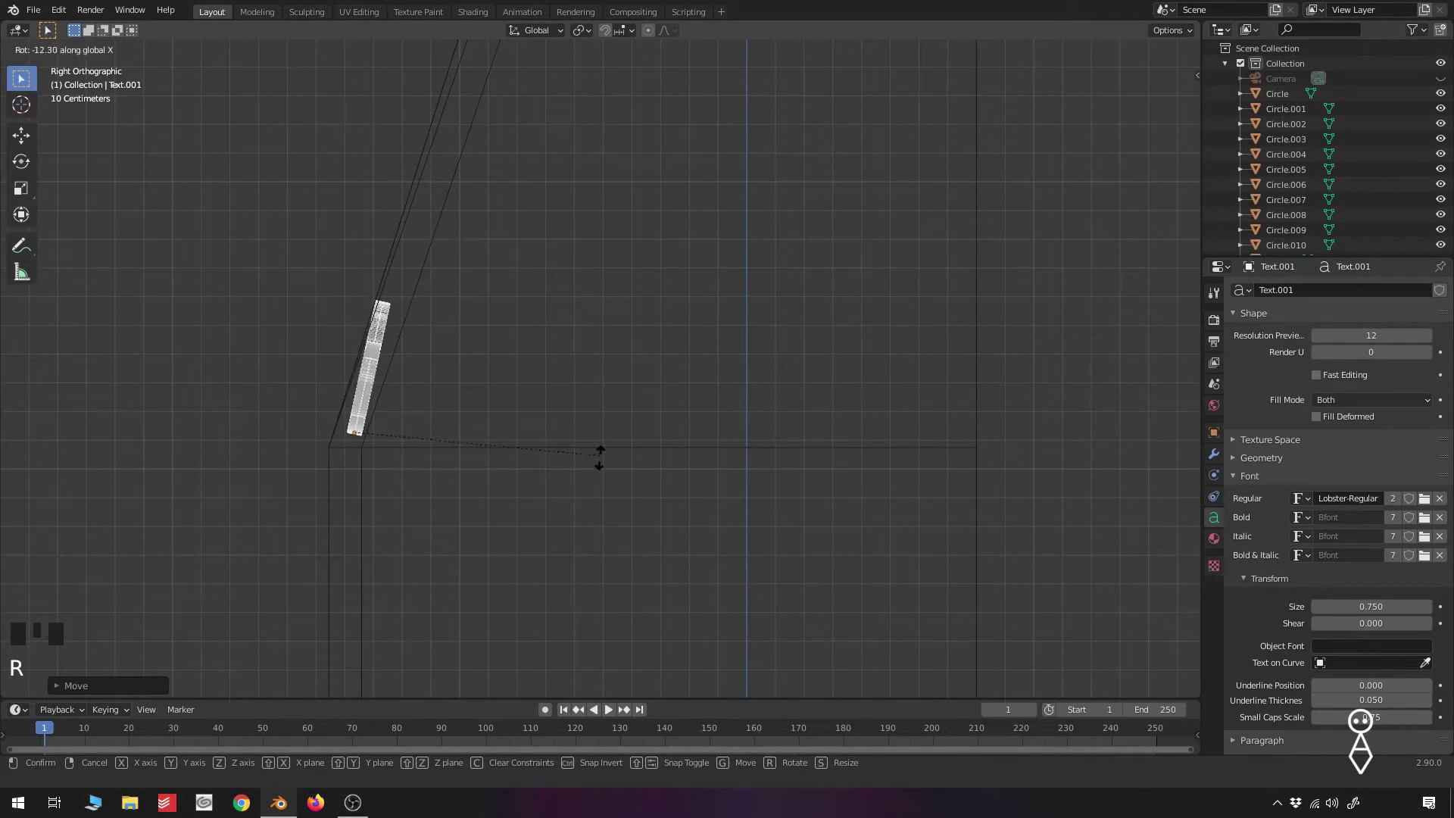
left_click(604, 485)
key("g")
key("y")
left_click(484, 385)
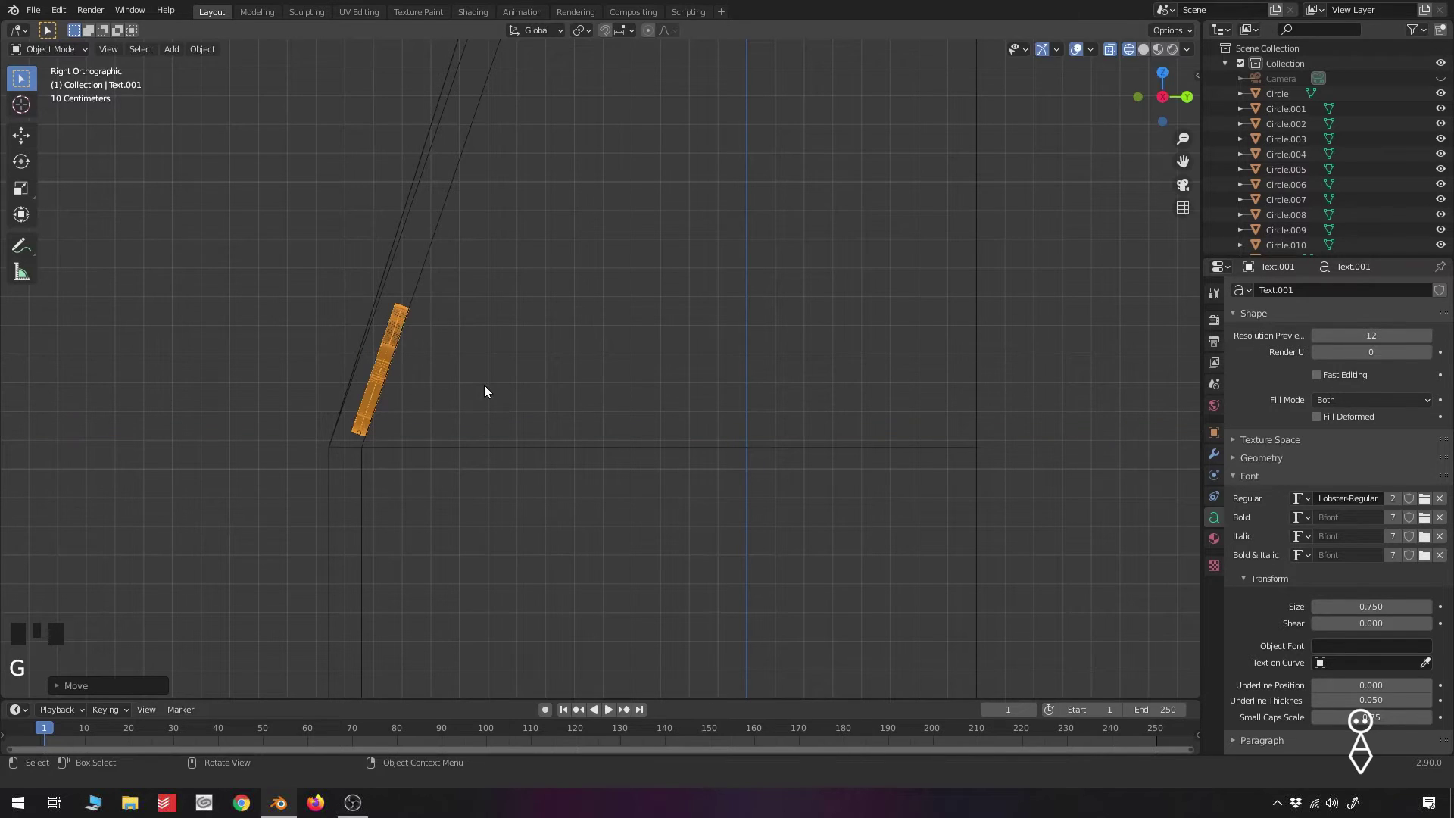
key("KP_1")
scroll(652, 389, "down", 8)
key("z")
left_click(755, 369)
scroll(641, 338, "up", 3)
middle_click_drag(713, 325, 684, 361)
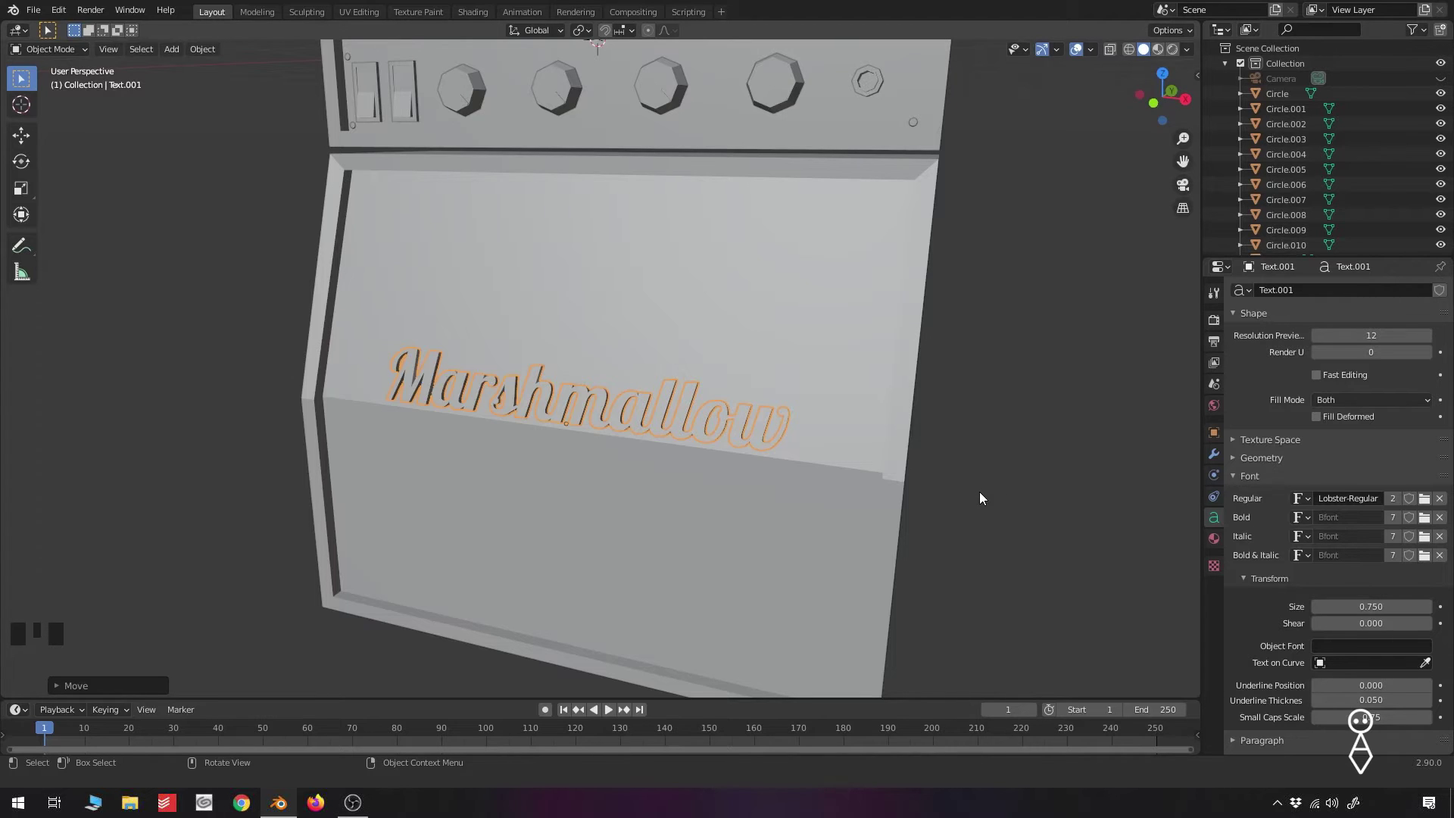
Deselect everything and examine the amplifier head, cabinet and new lettering from both sides
scroll(661, 443, "down", 3)
scroll(549, 402, "up", 1)
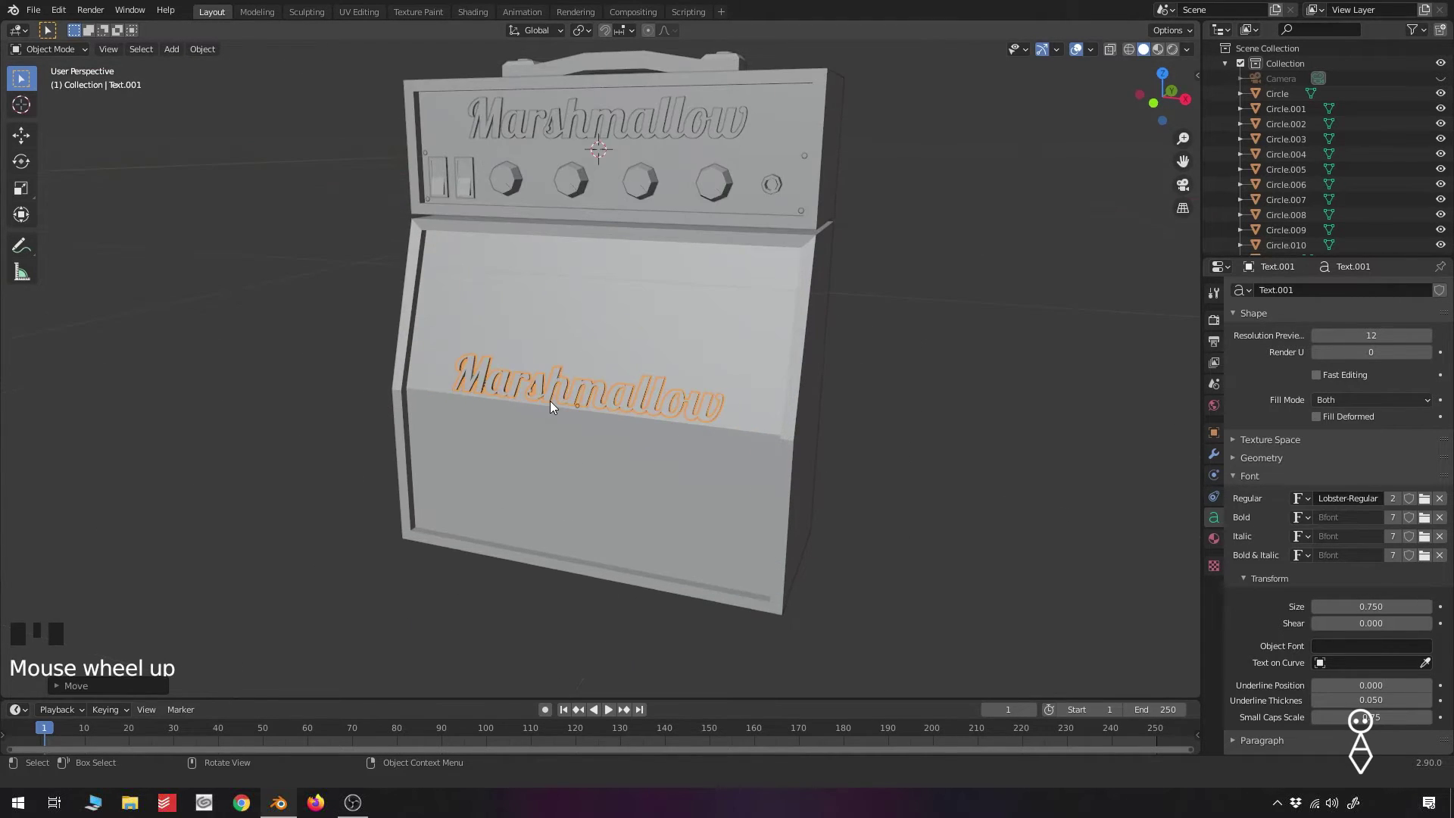
middle_click_drag(647, 363, 581, 412, "shift")
scroll(582, 412, "up", 1)
scroll(582, 412, "down", 2)
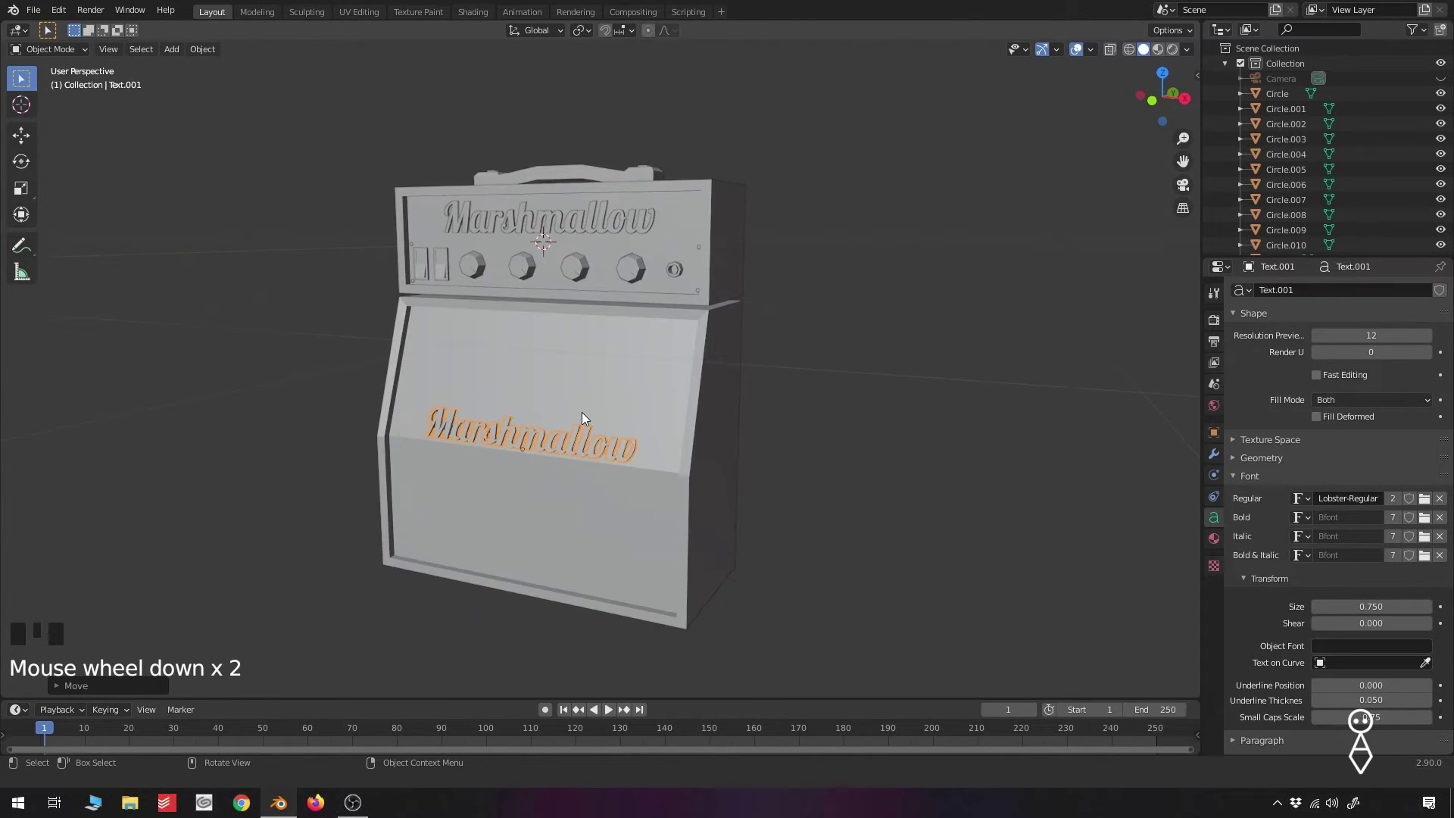
key("a")
key("a")
key("a")
middle_click_drag(594, 418, 788, 410, "shift")
scroll(657, 403, "up", 1)
scroll(657, 409, "up", 1)
scroll(656, 409, "down", 1)
scroll(641, 303, "up", 3)
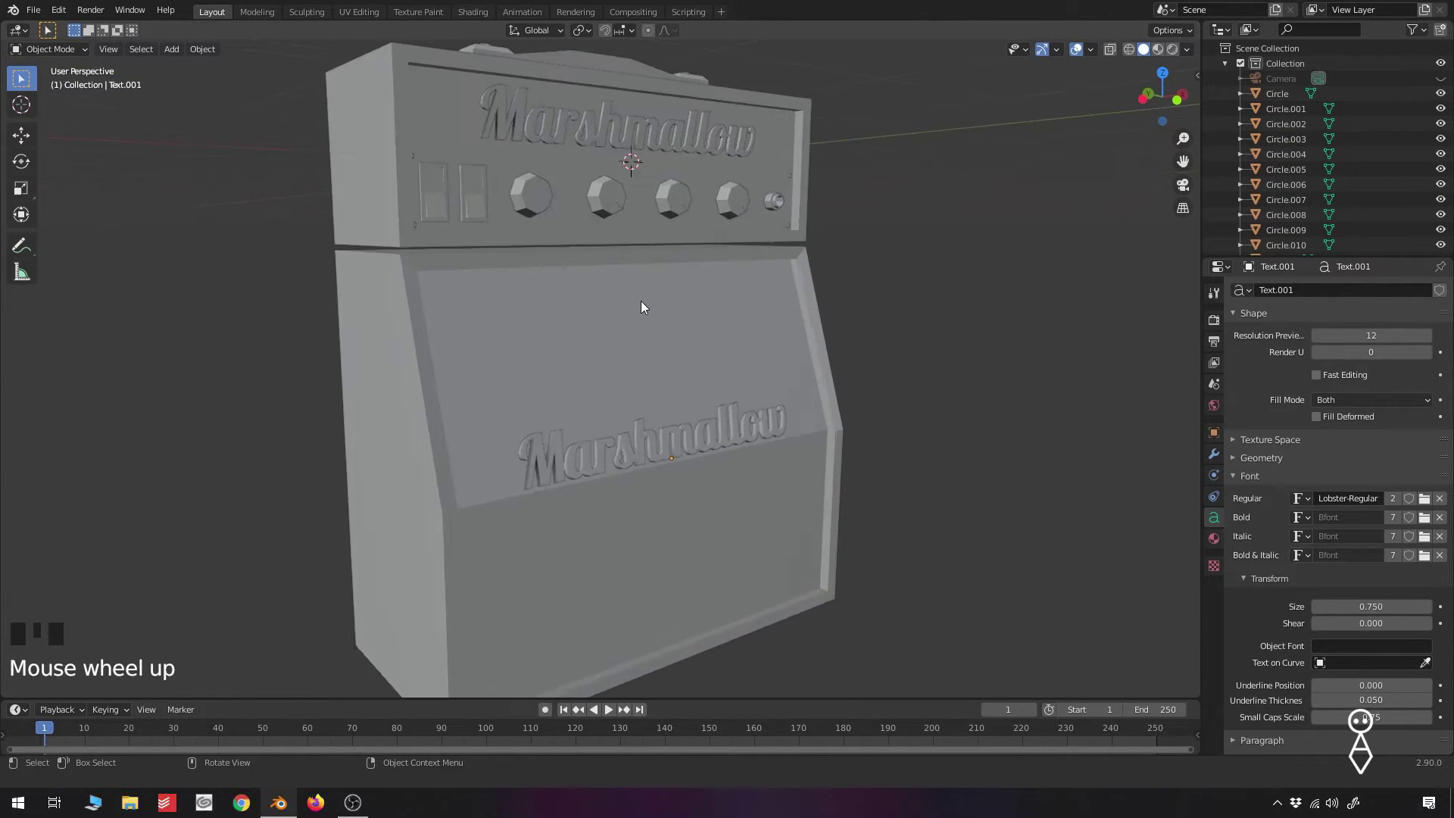
middle_click_drag(601, 325, 659, 335)
scroll(643, 393, "down", 3)
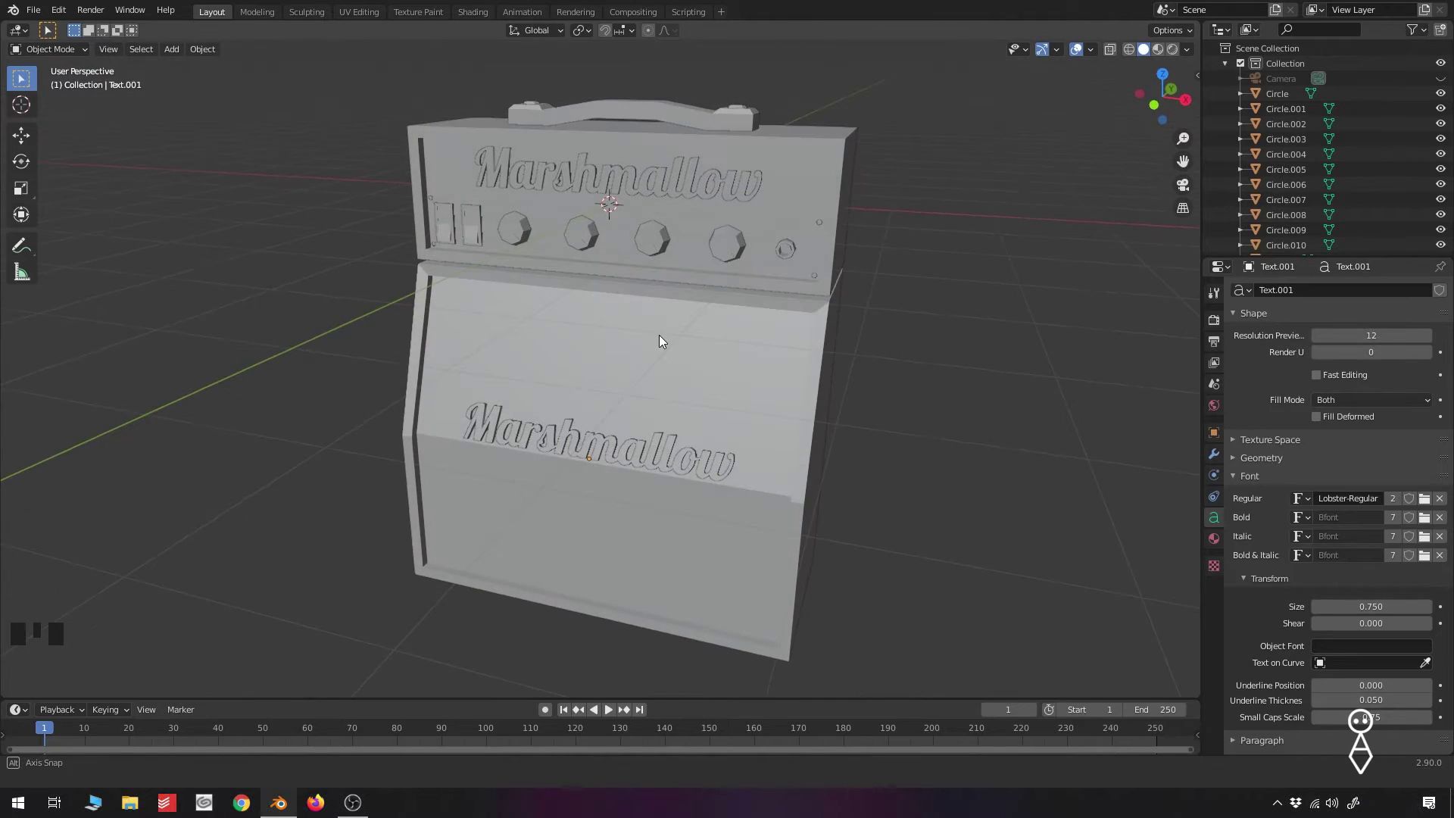
Select the handle with its two round caps and move them slightly down along Z into the top of the head
left_click(647, 124)
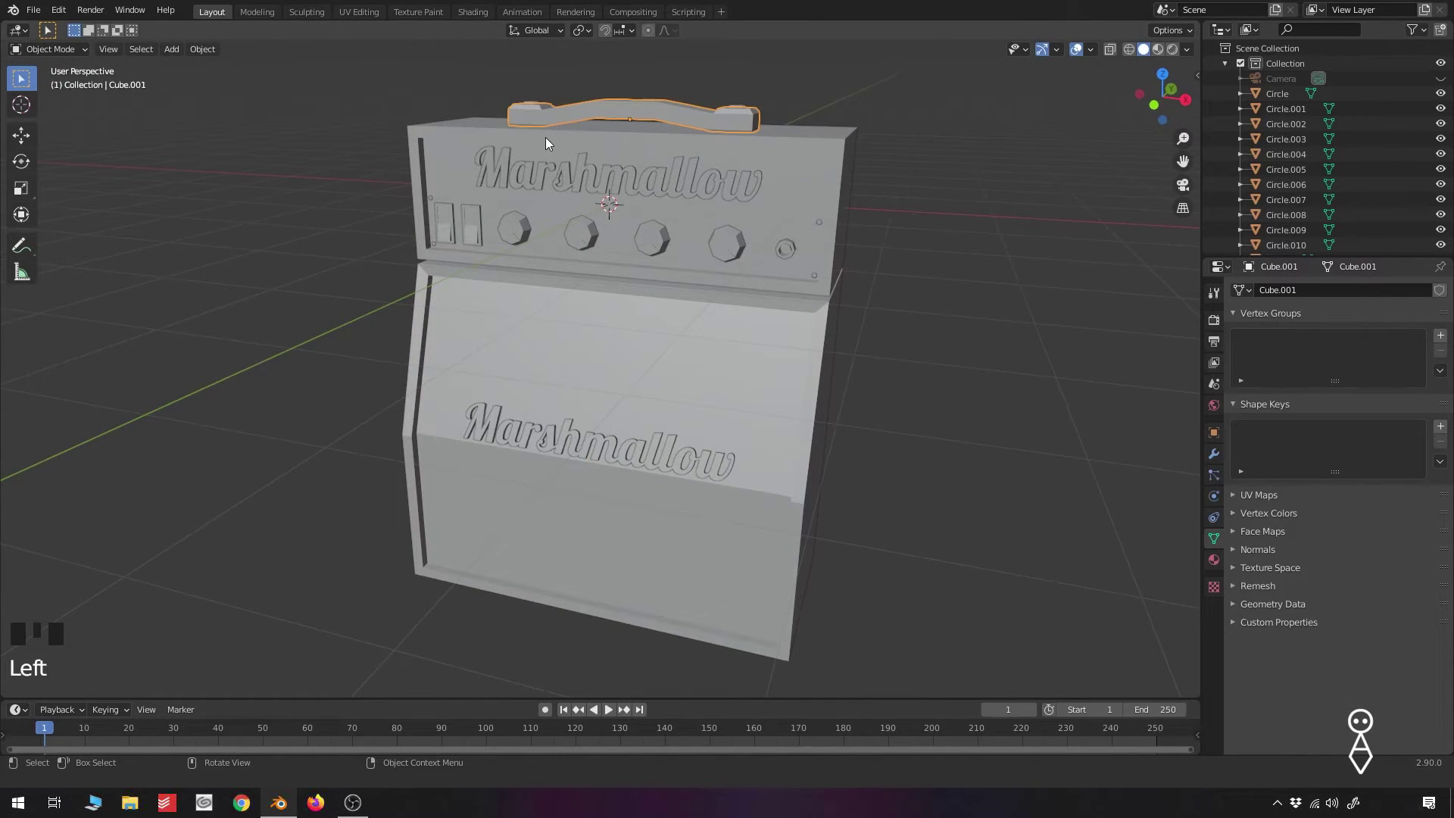
middle_click_drag(545, 138, 637, 356, "shift")
scroll(634, 312, "up", 3)
left_click(624, 290, "shift")
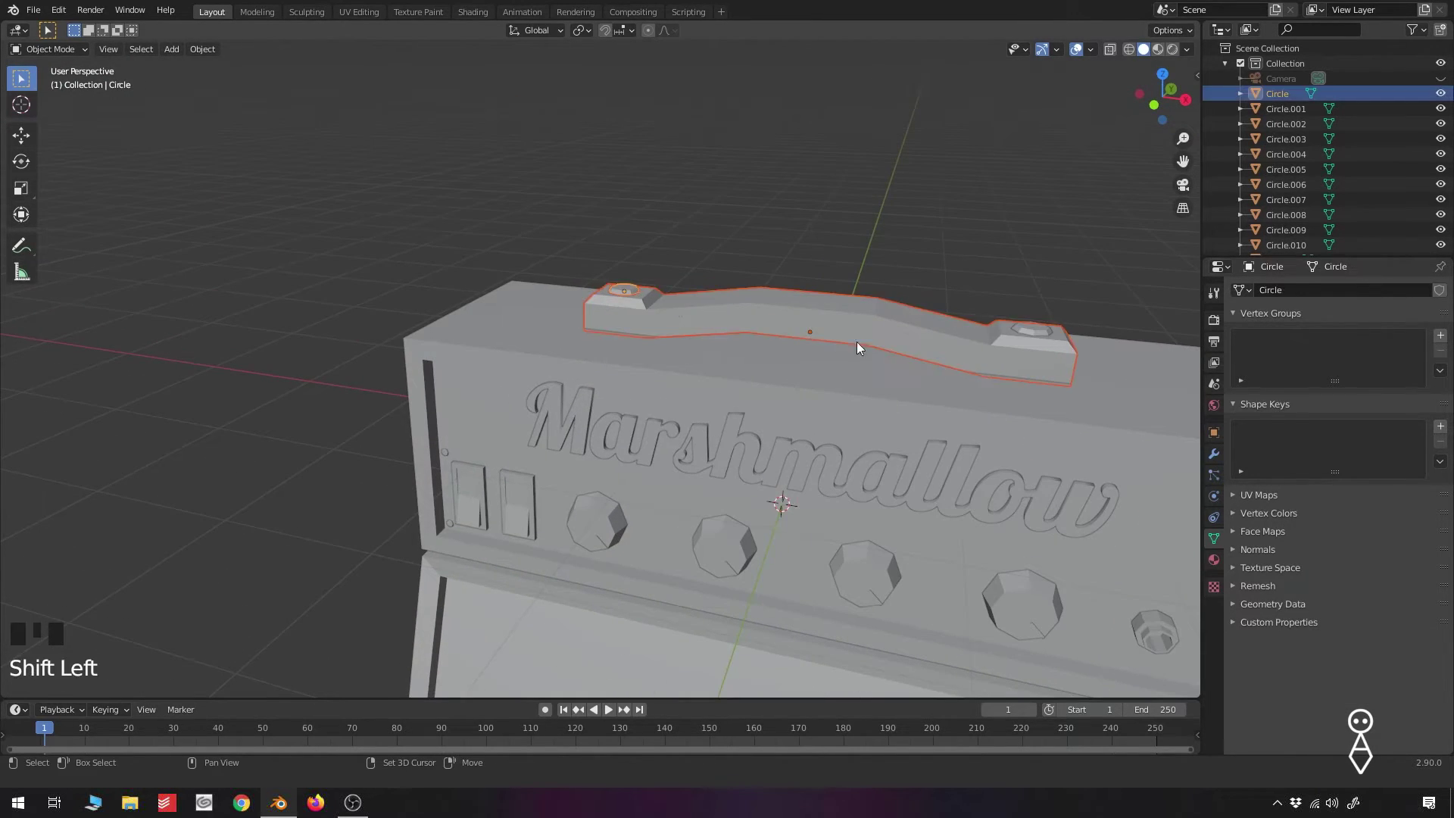
left_click(1030, 325, "shift")
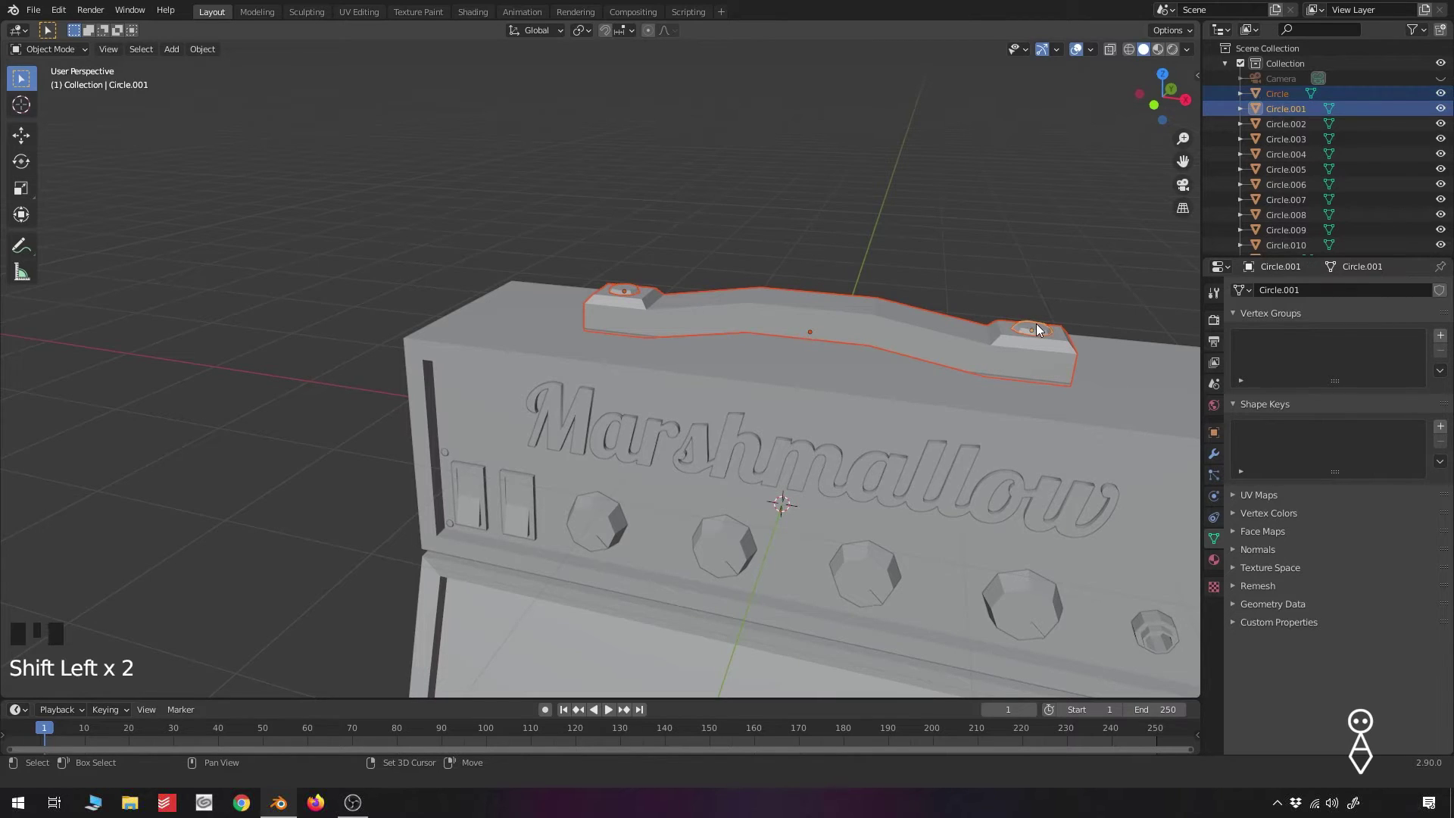
key("g")
key("z")
left_click(1054, 385)
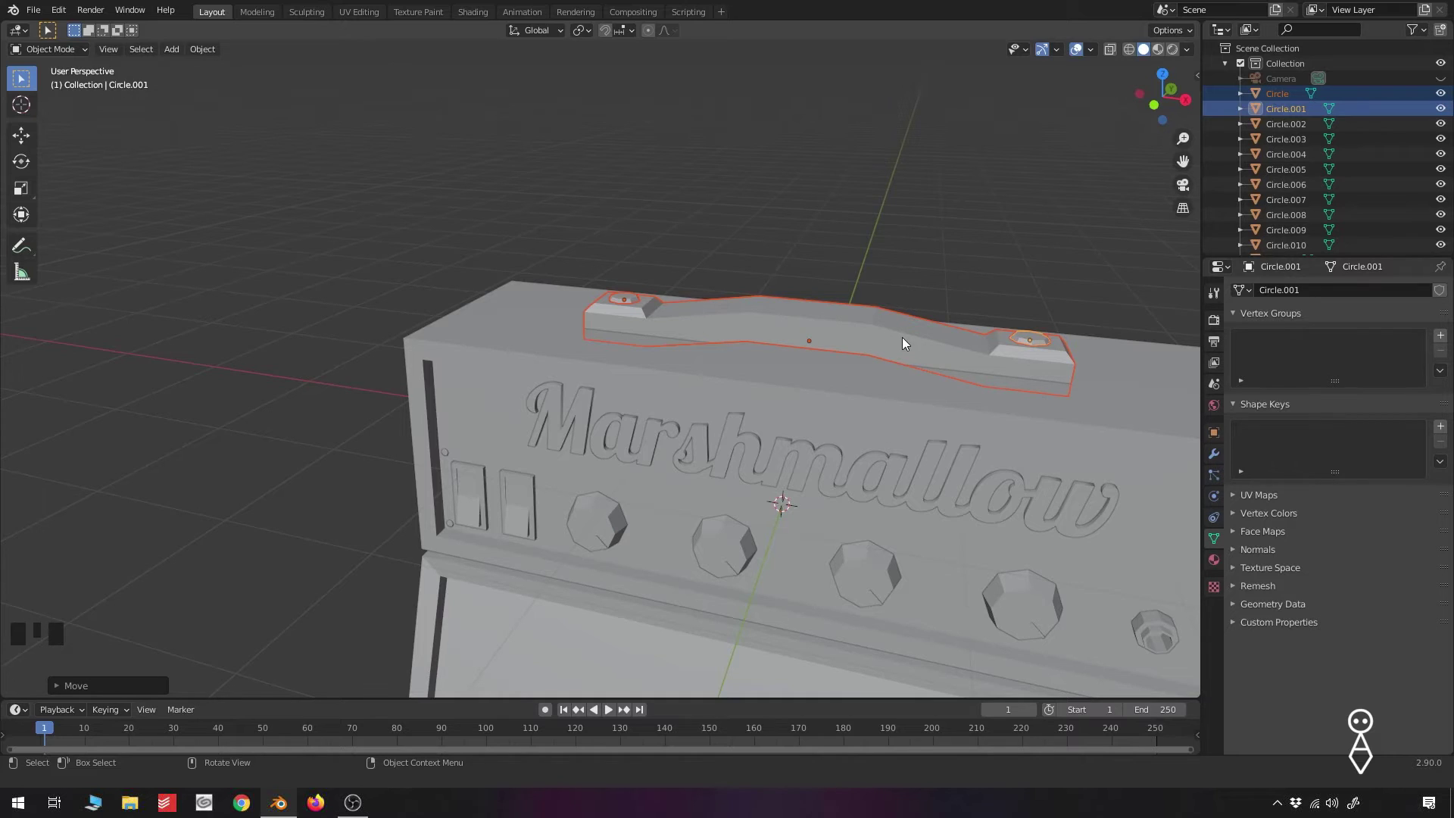
Select only the handle and scale it down along Z to make it flatter
key("a")
left_click(854, 229)
left_click(856, 355)
key("s")
key("z")
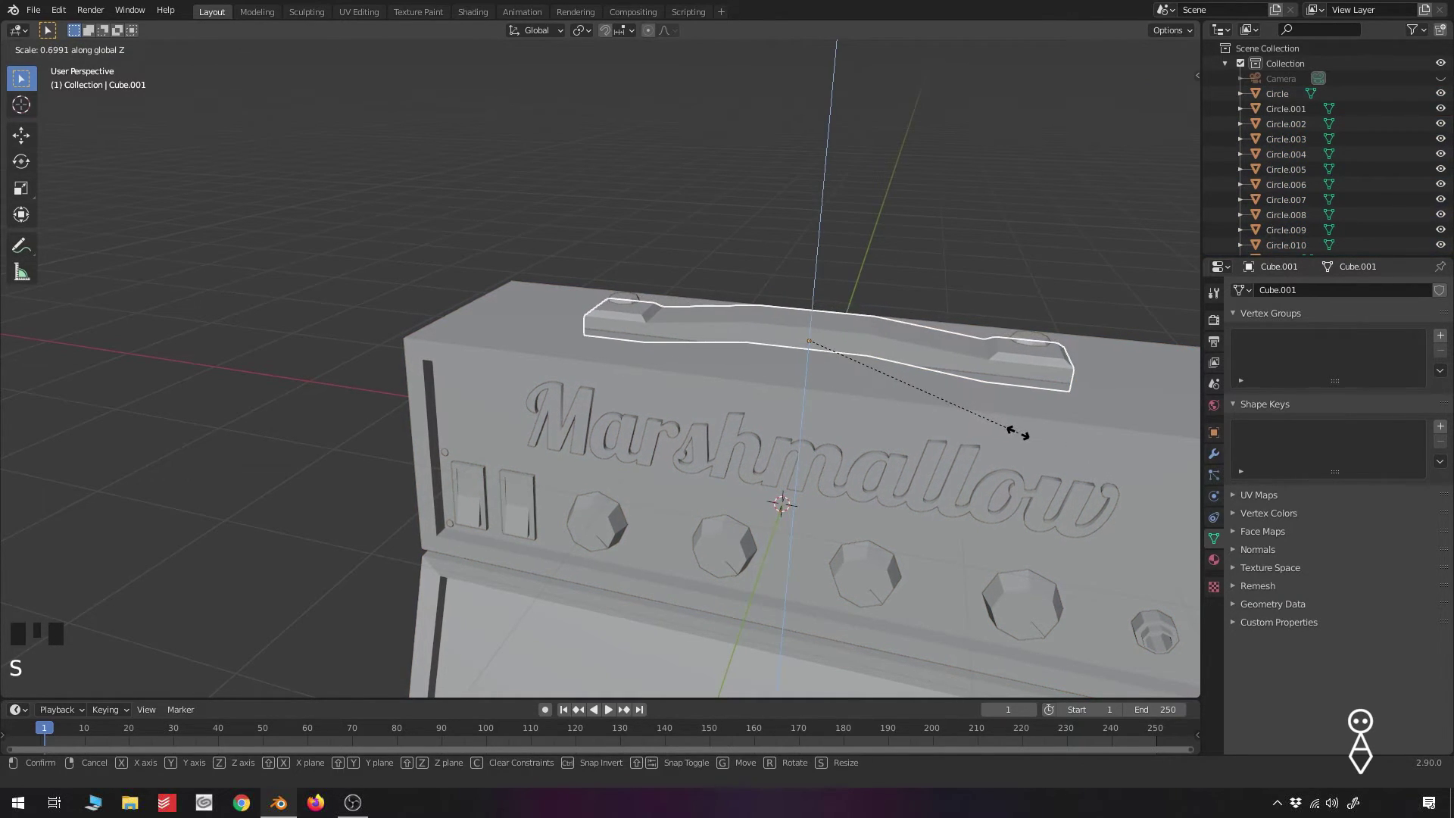
left_click(820, 367)
Raise the flattened handle about 0.05 m along Z so it rests on top of the head
scroll(900, 410, "up", 3)
middle_click_drag(899, 409, 916, 408)
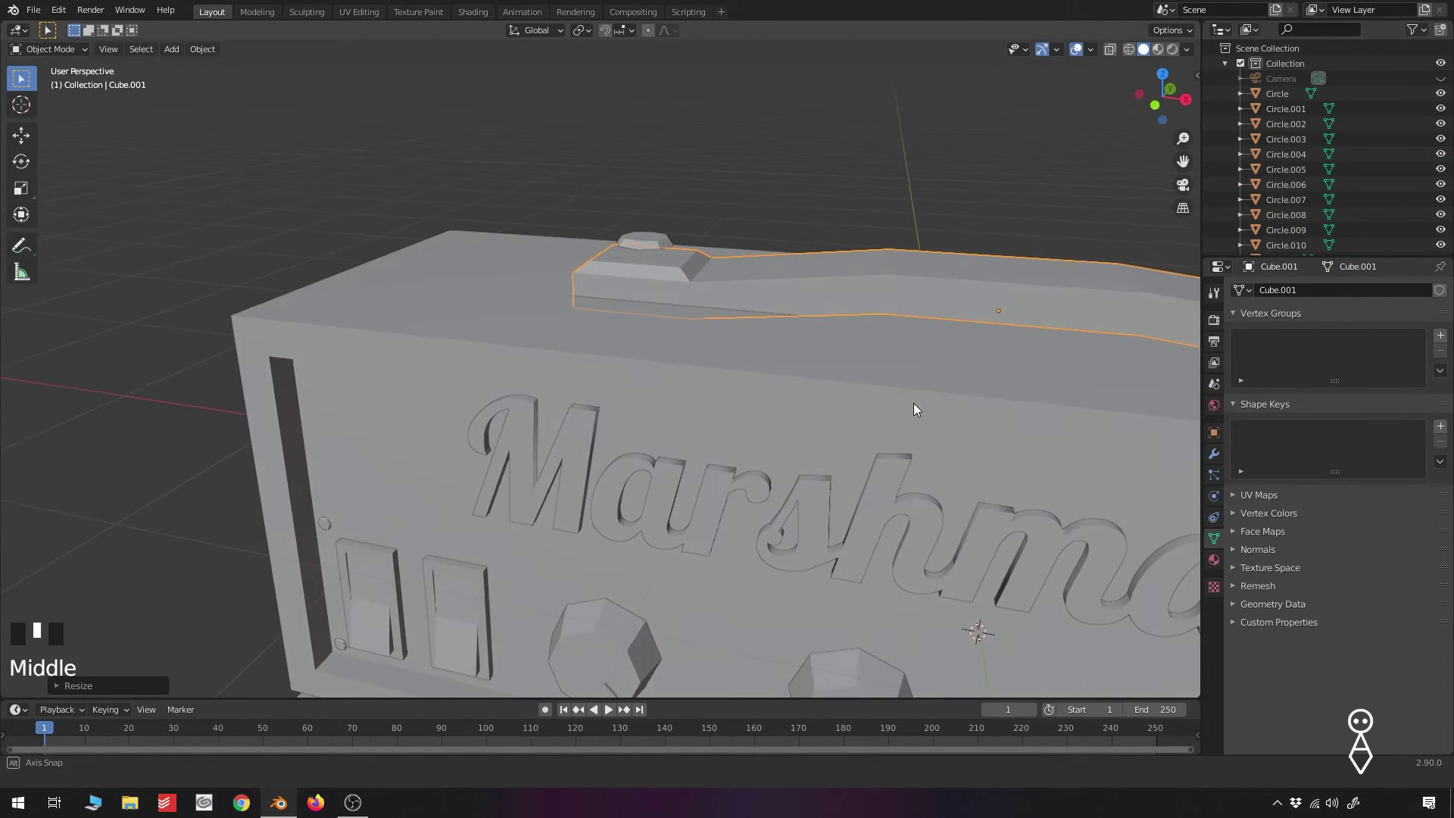
key("g")
key("z")
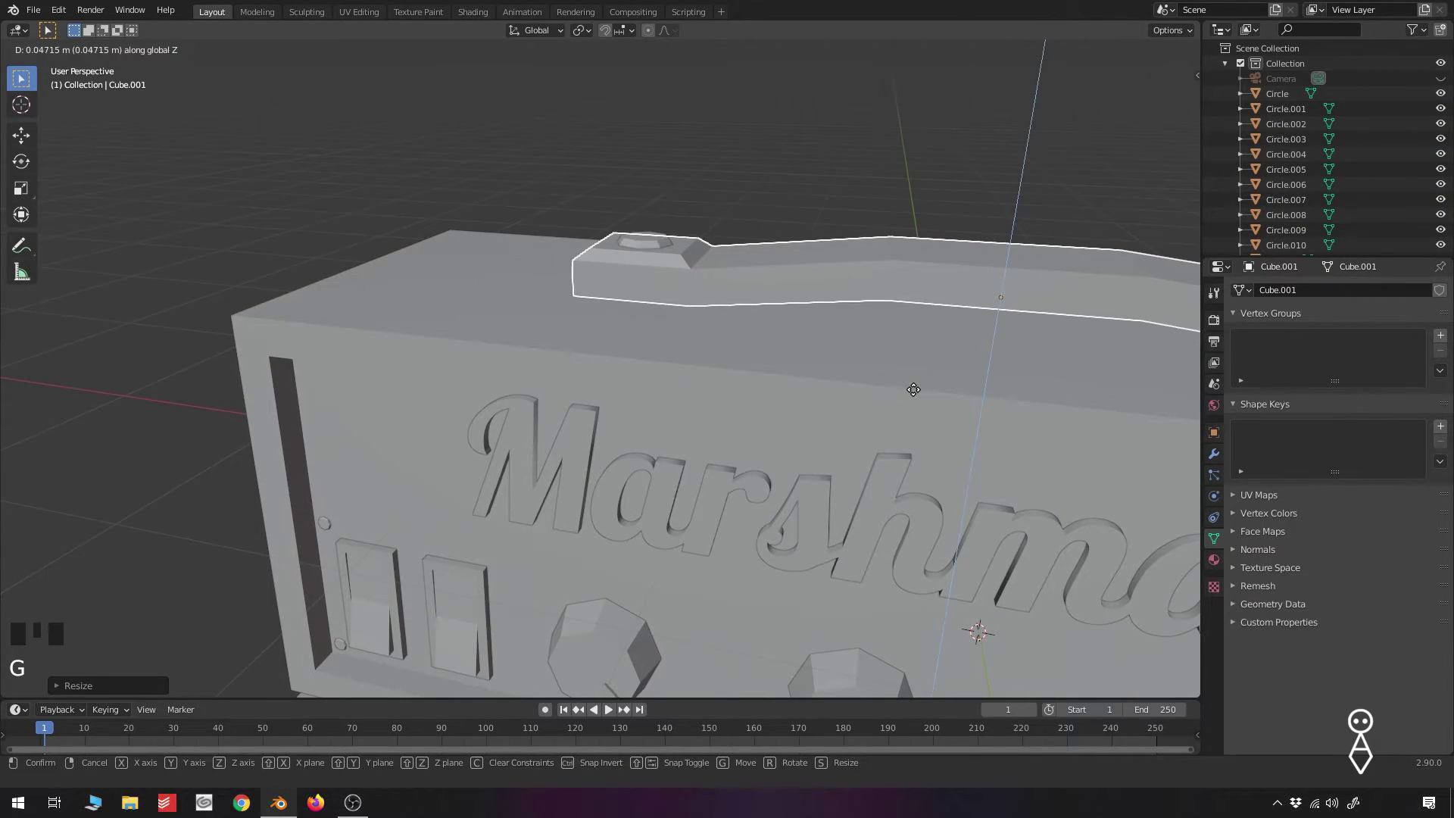
left_click(912, 380)
Select both round handle caps and, in front view, lower them along Z onto the handle's raised ends
left_click(653, 240)
scroll(758, 297, "down", 3)
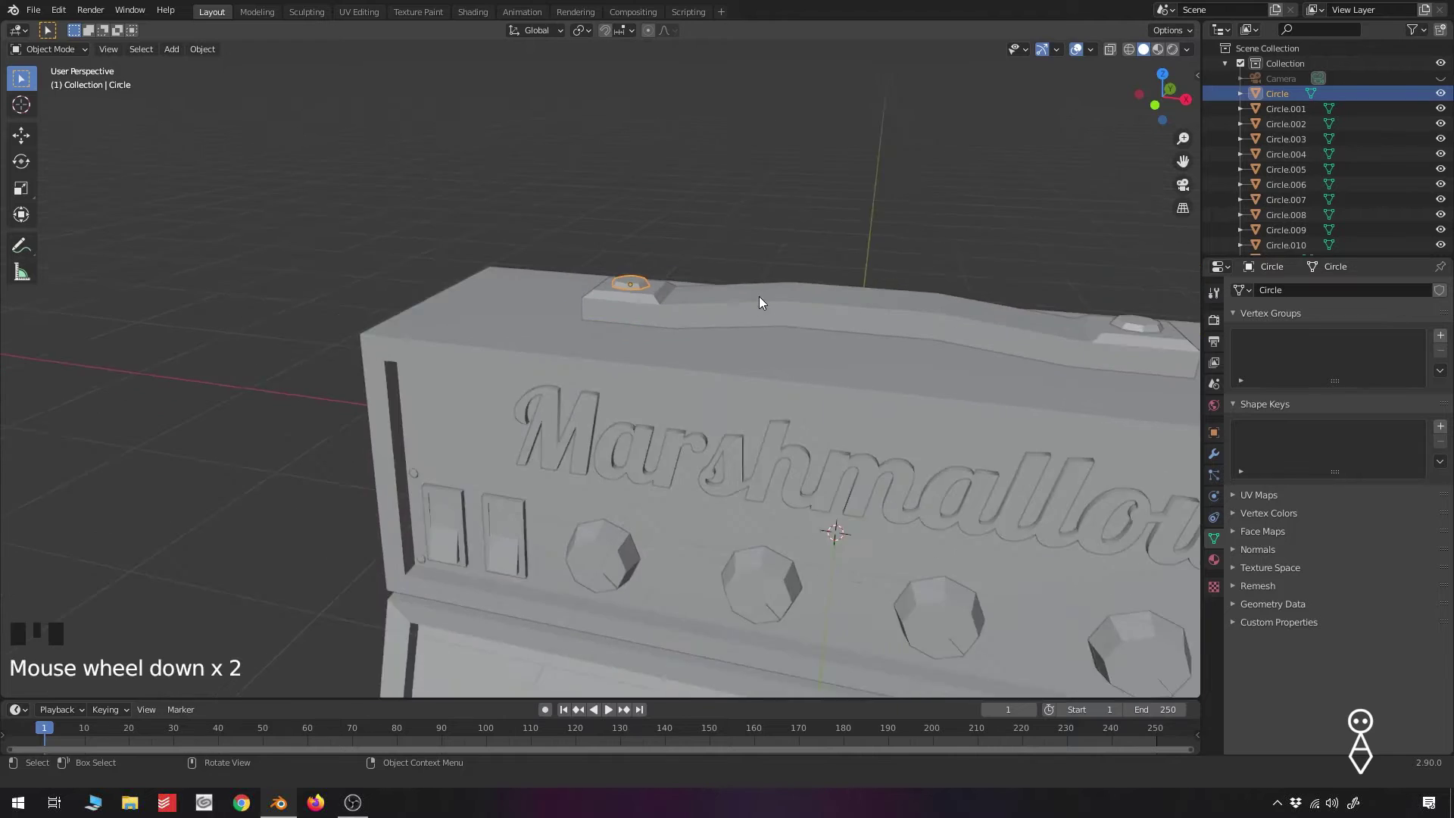
left_click(1032, 330, "shift")
key("KP_1")
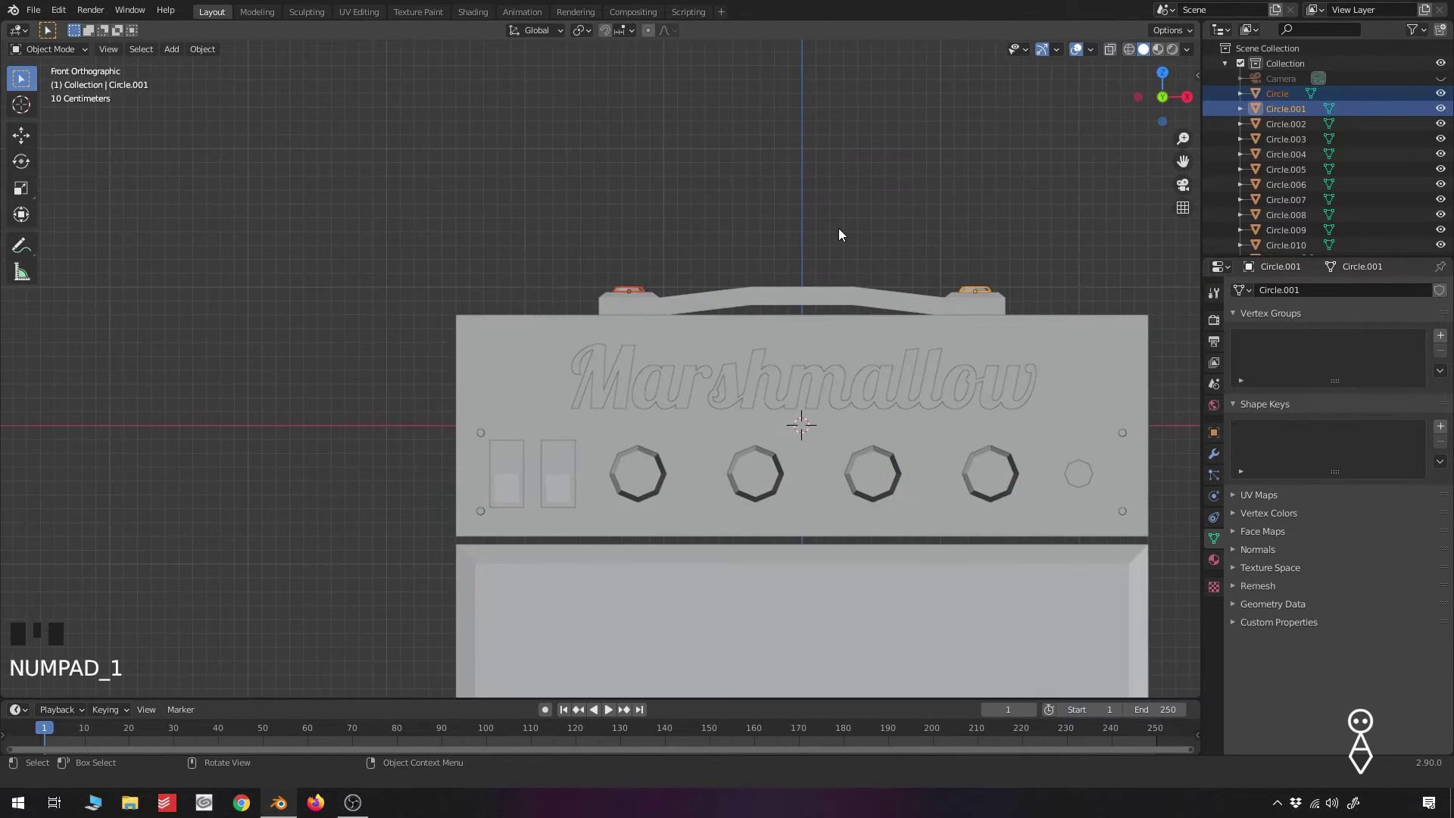
scroll(587, 243, "up", 9)
middle_click_drag(587, 244, 707, 503, "shift")
scroll(821, 392, "up", 4)
key("g")
key("z")
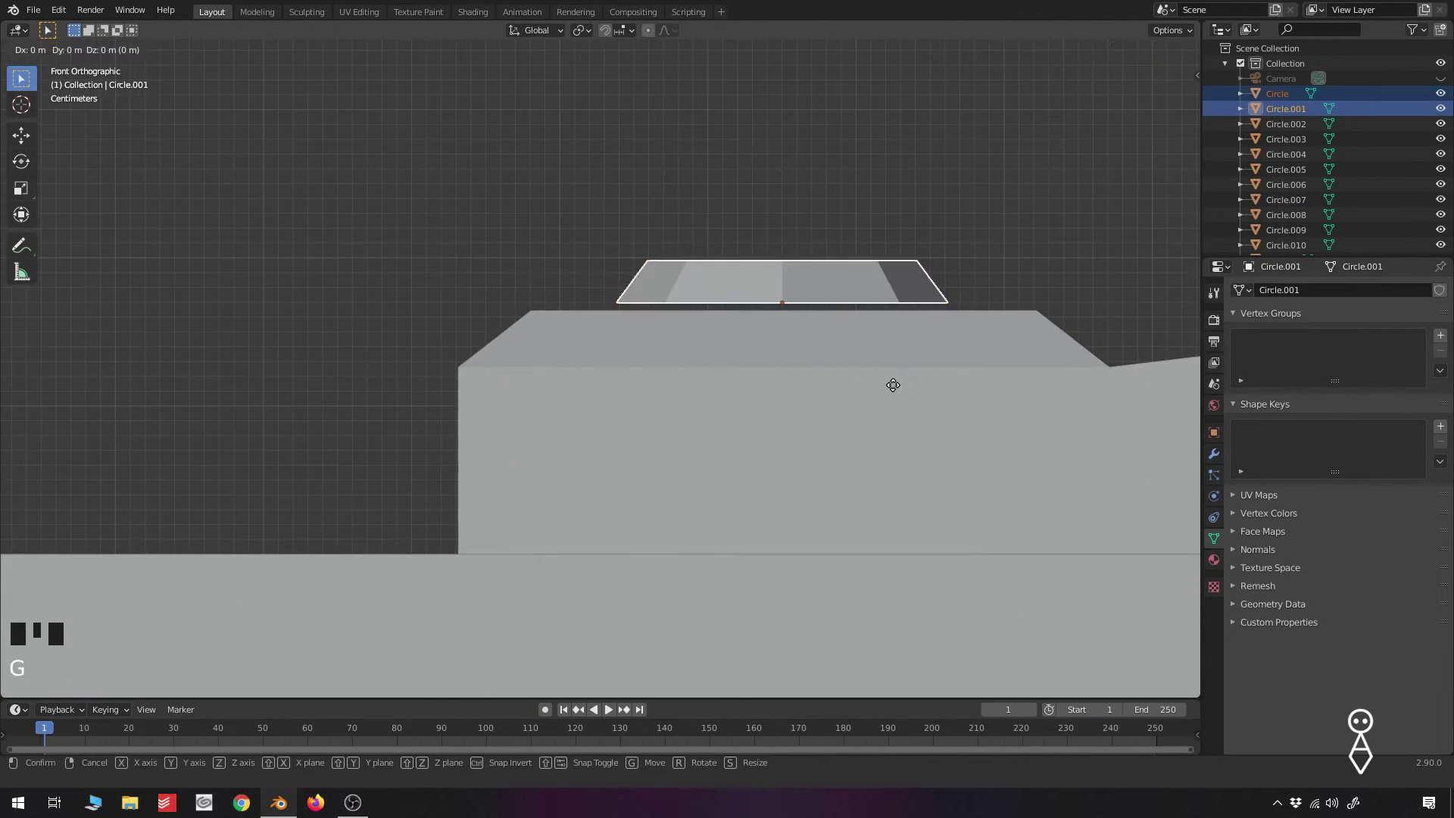
left_click(895, 397)
scroll(895, 396, "down", 7)
middle_click_drag(895, 396, 732, 397, "shift")
scroll(731, 397, "down", 3)
middle_click_drag(709, 462, 732, 348)
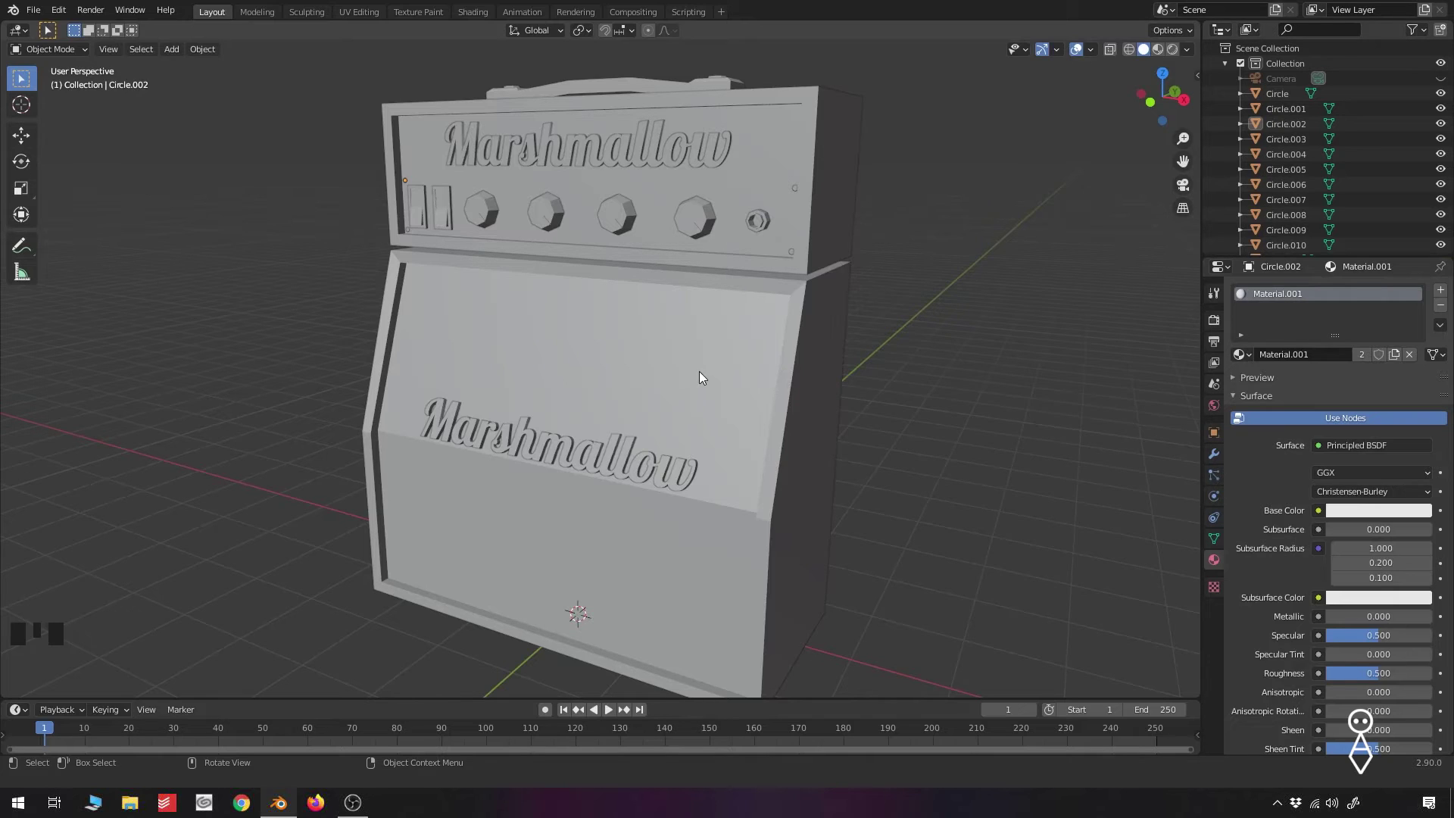
Replace the amplifier head's material with a new one named amp_black
middle_click_drag(698, 343, 716, 401, "shift")
scroll(644, 437, "up", 2)
left_click(576, 227)
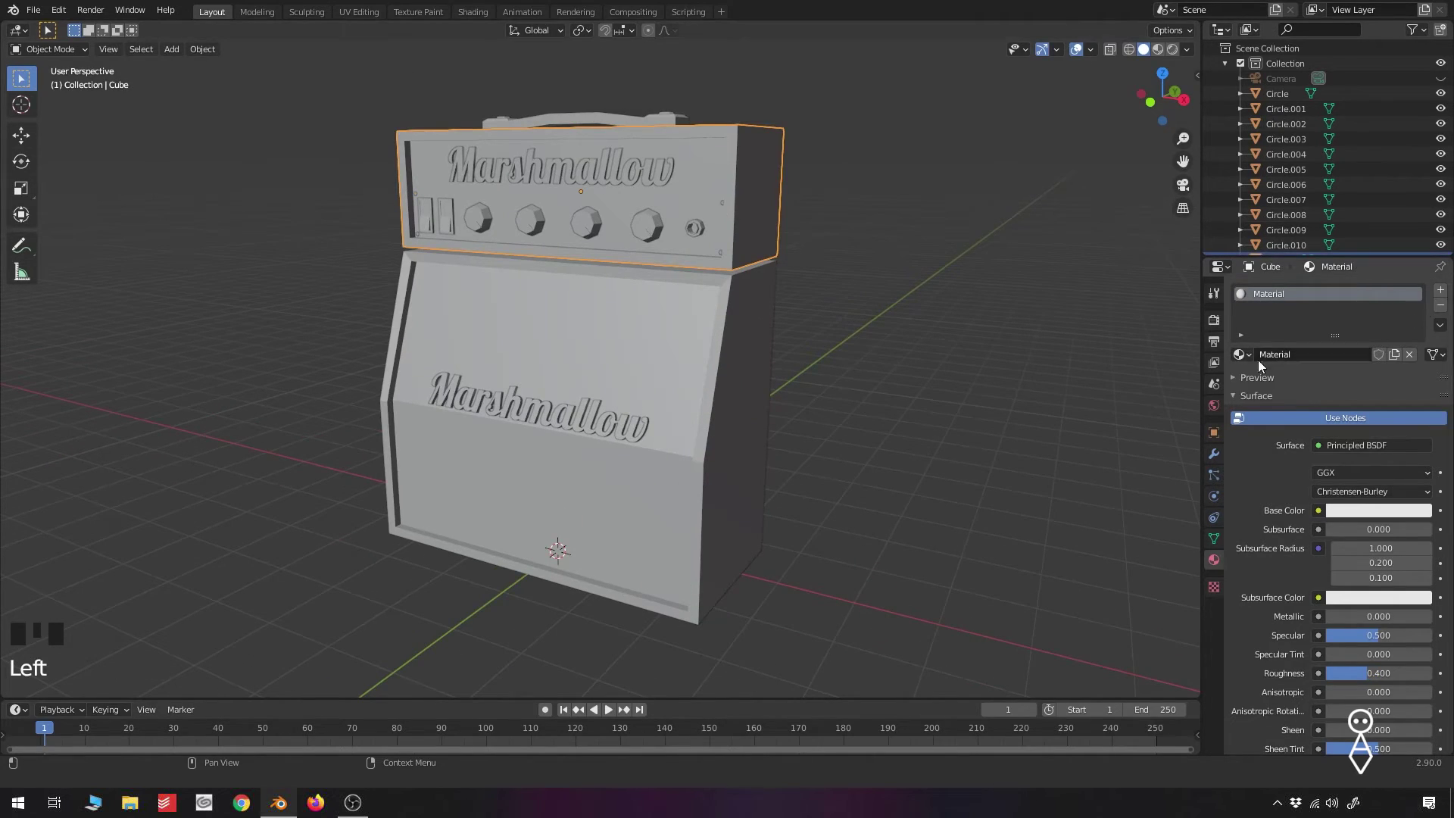
left_click(1410, 356)
left_click(1310, 356)
left_click(1313, 353)
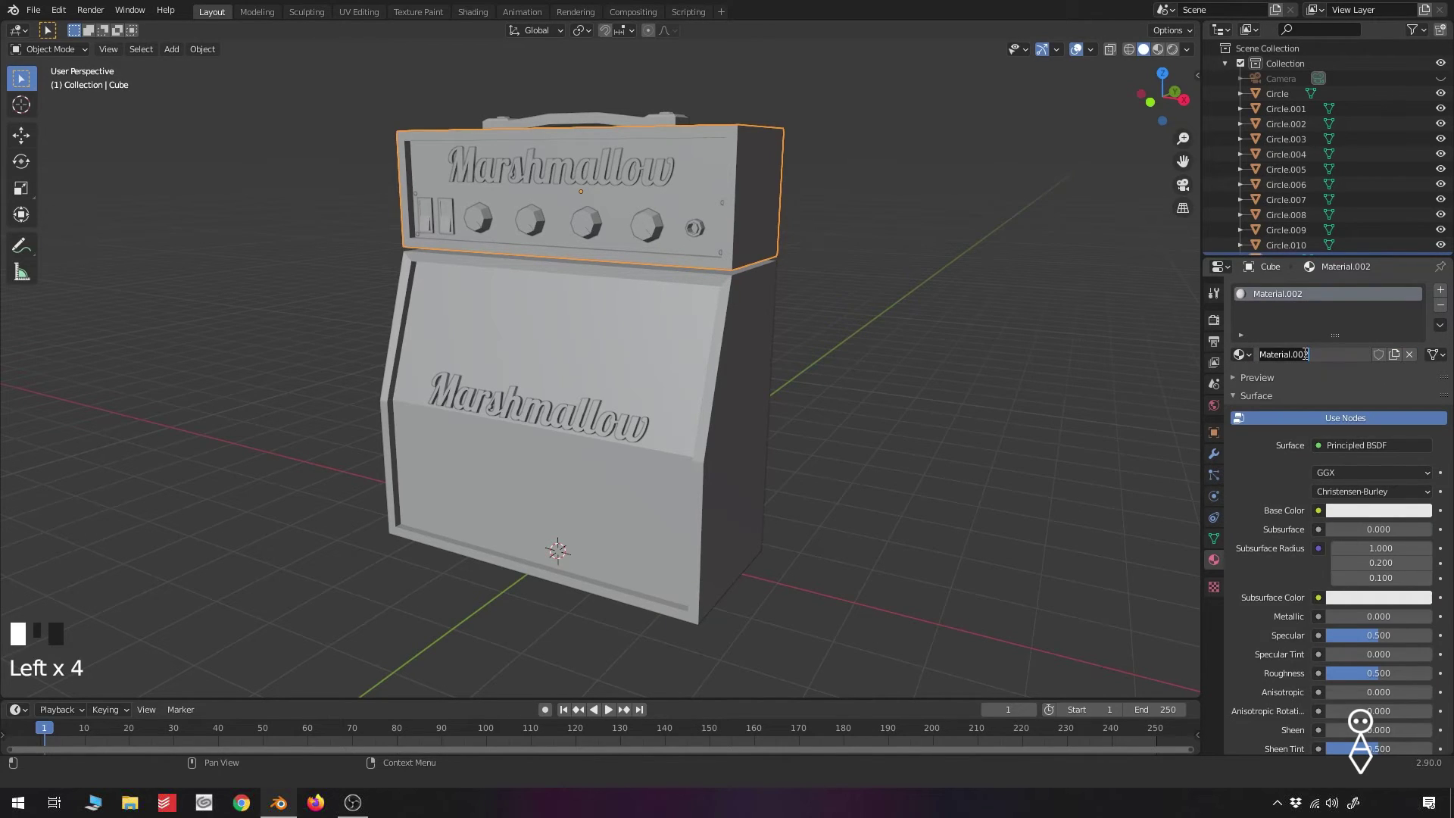
type("amp_black")
key("Return")
Darken the amp_black base color to near black and show the viewport in material preview shading
left_click(1383, 510)
left_click(1419, 389)
left_click(1160, 50)
Assign the existing amp_black material to the speaker cabinet and to the handle
left_click(748, 357)
left_click(1242, 355)
left_click(1287, 378)
left_click(658, 127)
left_click(656, 122)
middle_click_drag(656, 123, 668, 240, "shift")
left_click(1241, 354)
left_click(1248, 381)
Create a new material named screw on the right round cap of the handle
middle_click_drag(434, 377, 454, 557, "shift")
scroll(460, 318, "up", 2)
scroll(762, 515, "up", 2)
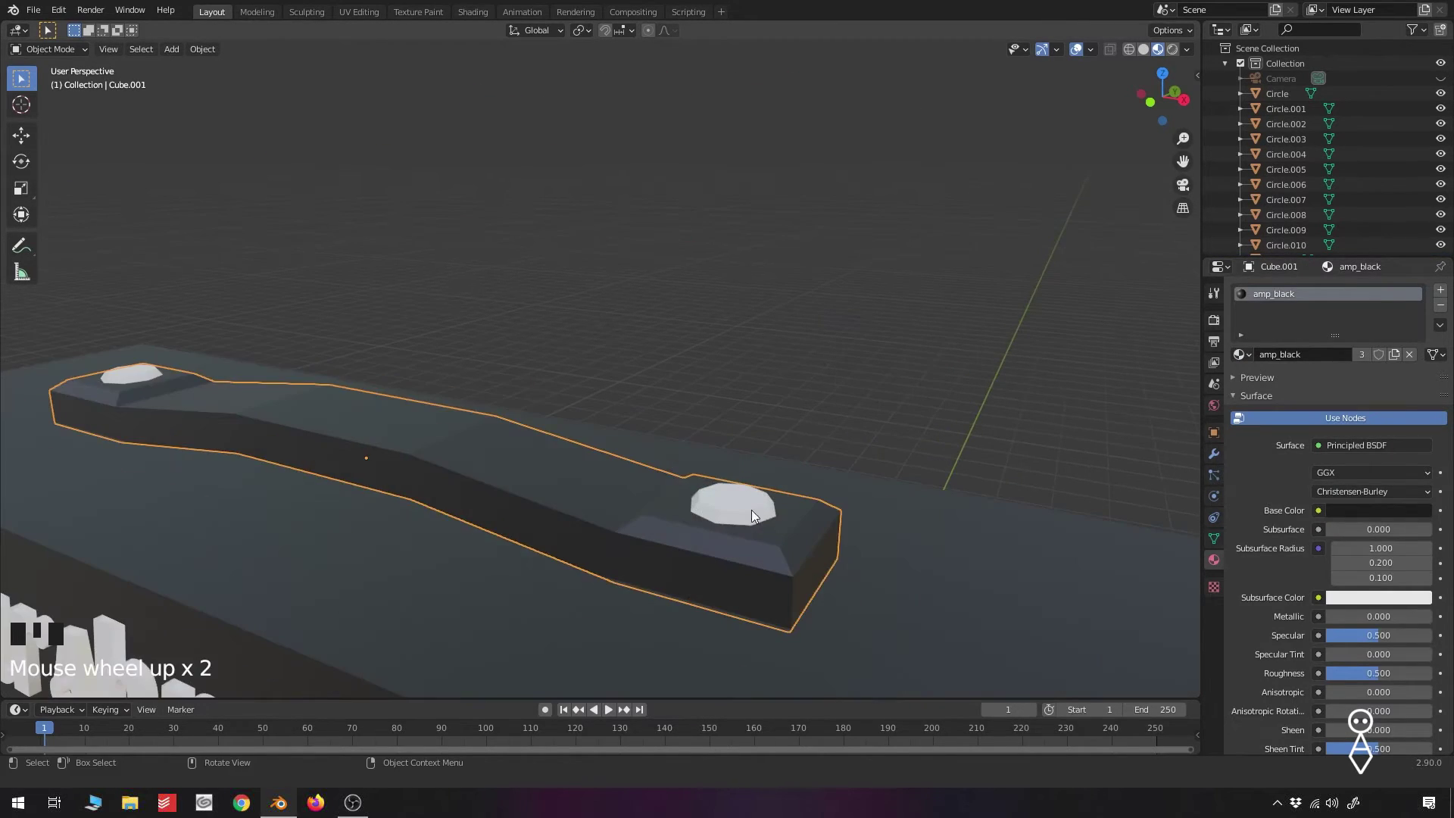
left_click(761, 515)
left_click(1345, 355)
double_click(1307, 356)
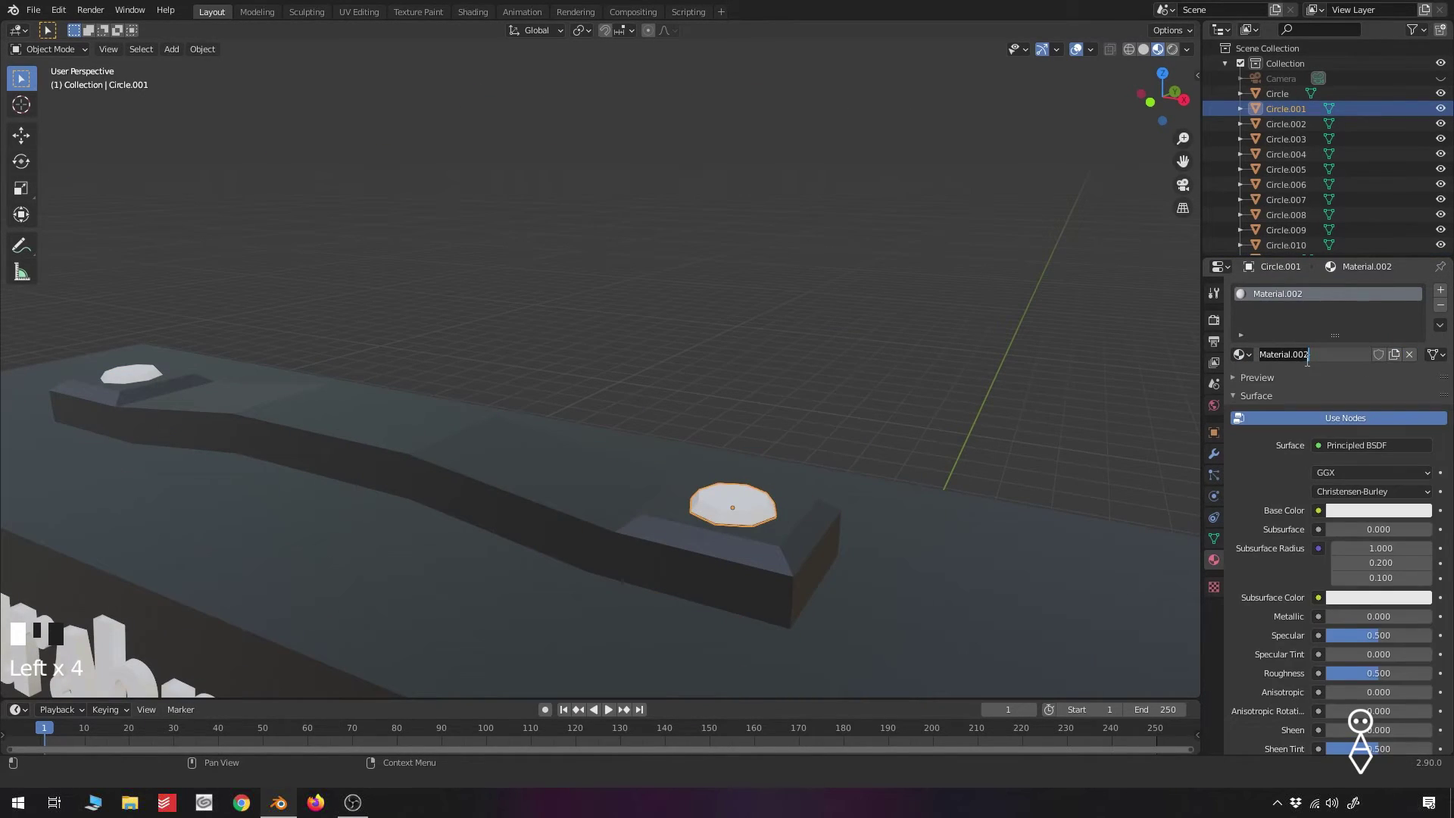
type("screw")
key("Return")
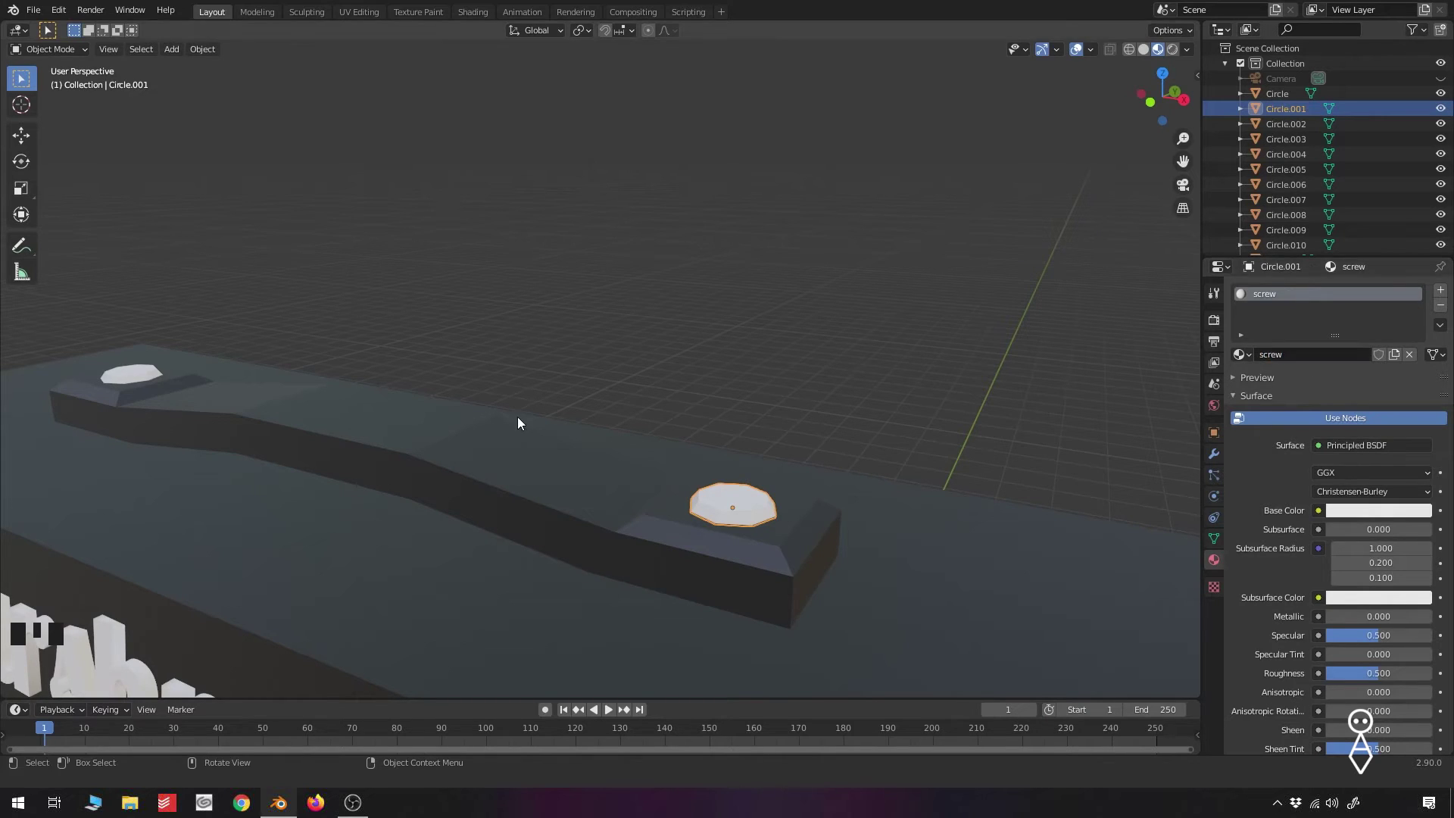
Assign the screw material to the handle's left cap and darken its base color to a dark grey
left_click(133, 377)
middle_click_drag(636, 500, 973, 445, "shift")
left_click(1242, 355)
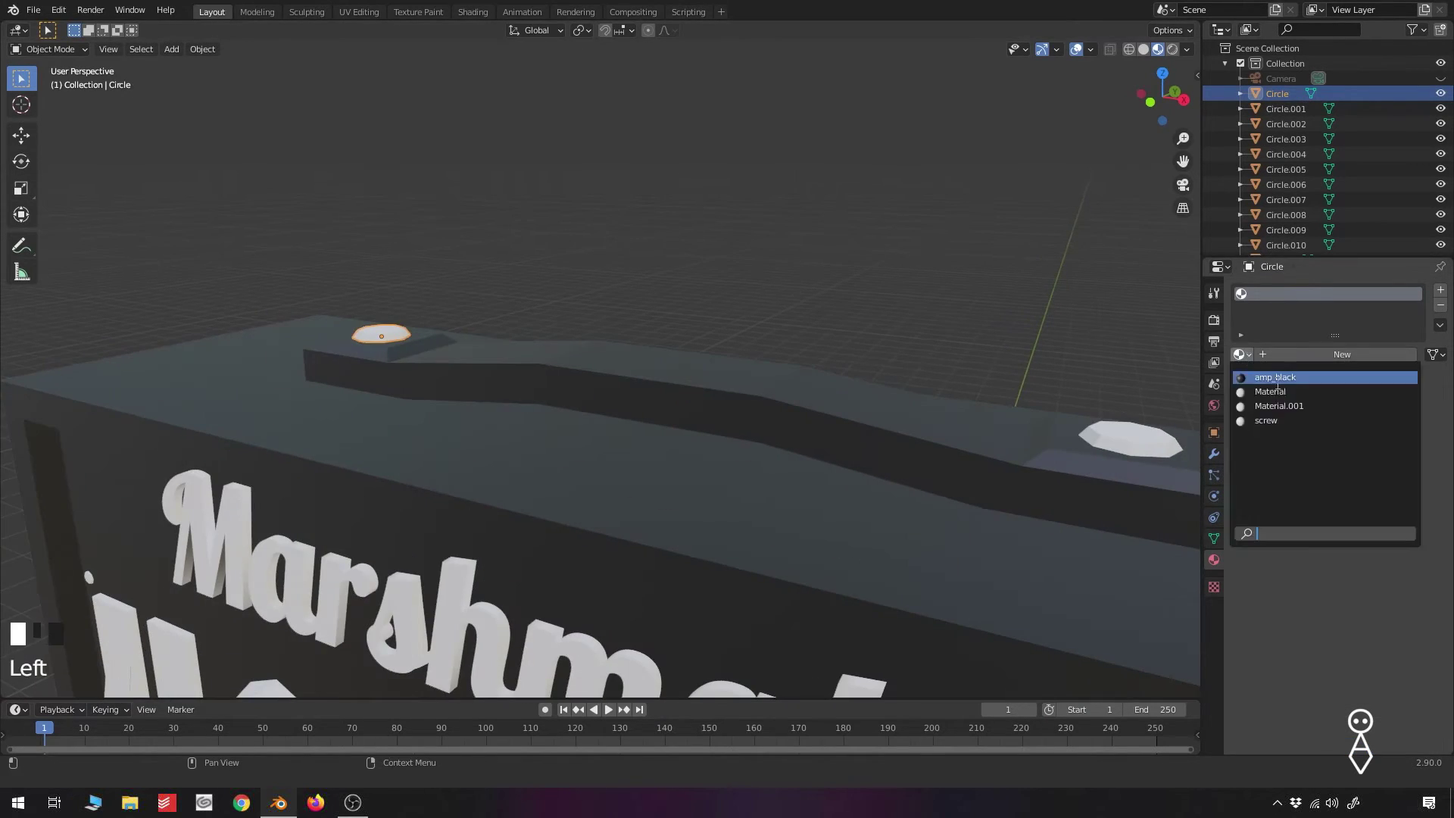
left_click(1279, 417)
left_click(1340, 515)
left_click_drag(1418, 327, 1419, 383)
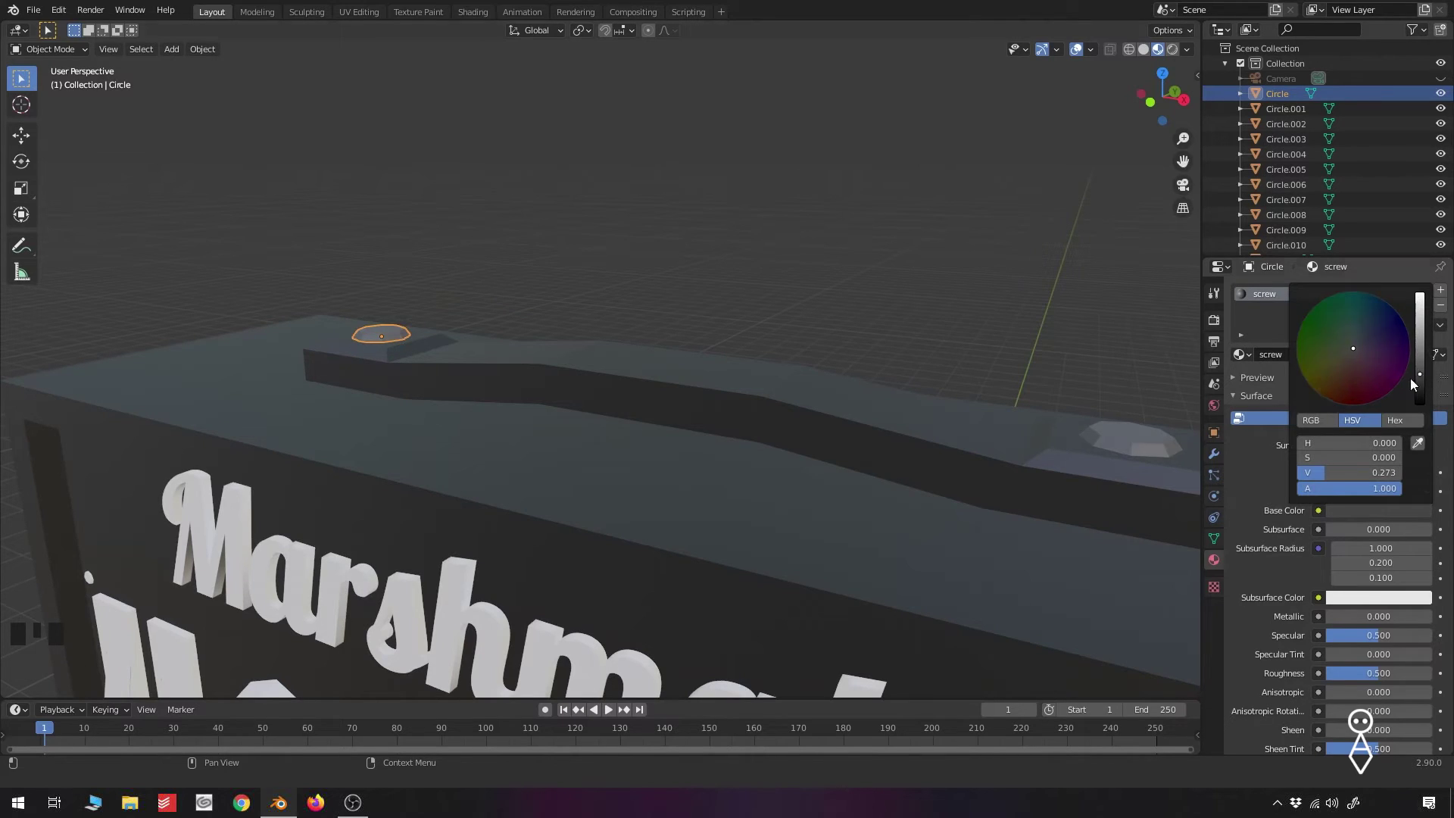
Assign the screw material to the two small screws at the left edge of the head's front panel
scroll(954, 330, "down", 3)
middle_click_drag(954, 329, 813, 225, "shift")
left_click(883, 280)
left_click(461, 249)
key("Tab")
key("Tab")
scroll(424, 417, "up", 4)
middle_click_drag(401, 466, 736, 373, "shift")
left_click(436, 340)
left_click(1240, 355)
left_click(439, 469)
left_click(1240, 354)
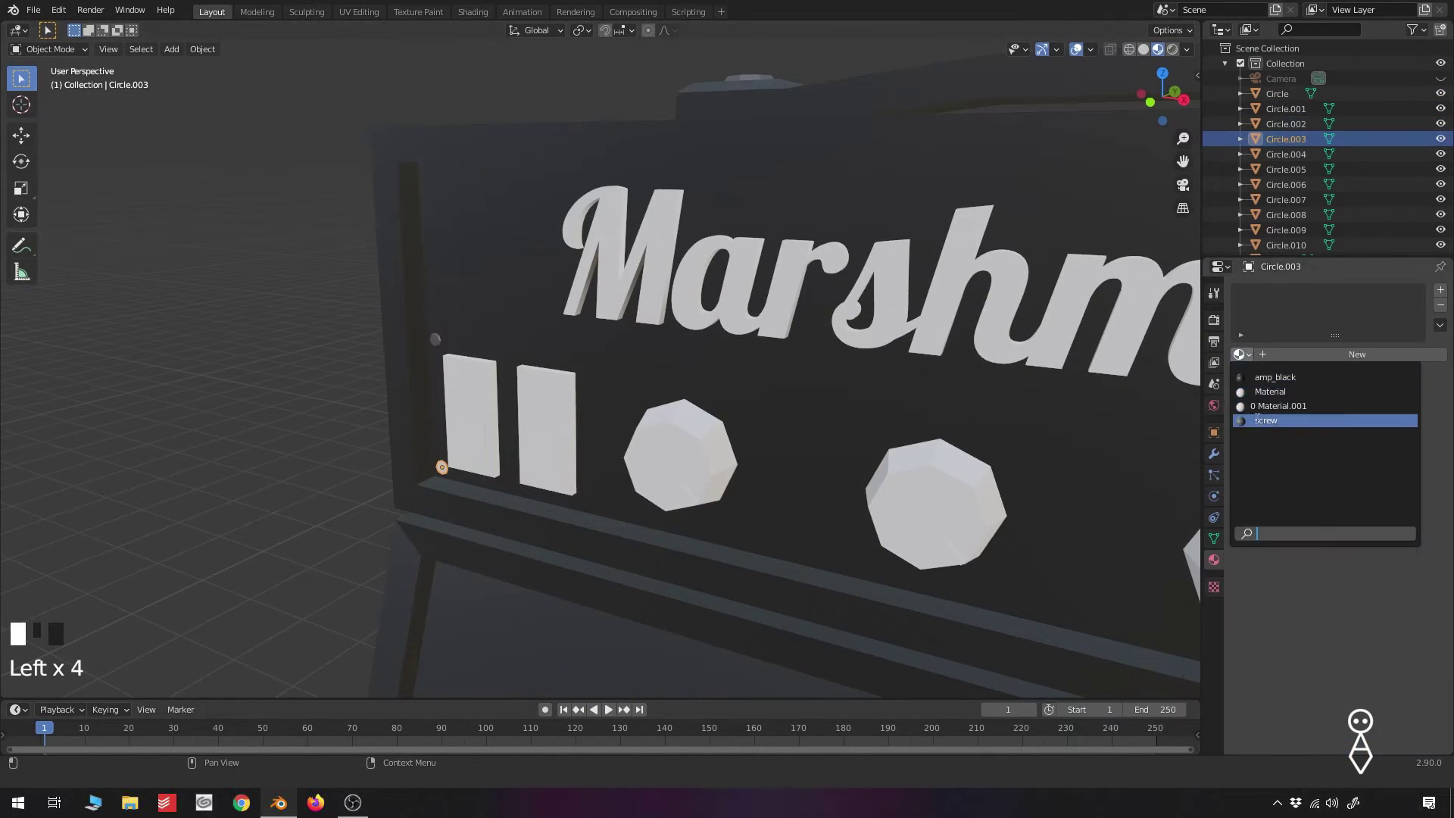
left_click(1280, 417)
Assign the screw material to the two small screws at the right edge of the head's front panel
scroll(576, 372, "up", 3)
left_click(1116, 215)
middle_click_drag(576, 372, 785, 441)
left_click(1240, 355)
left_click(1272, 419)
left_click(1062, 537)
left_click(1240, 354)
left_click(1272, 419)
Create a new material named black_plastic on the left rocker switch
scroll(682, 364, "down", 5)
scroll(784, 435, "up", 3)
middle_click_drag(784, 424, 783, 348, "shift")
scroll(783, 349, "up", 4)
left_click(810, 356)
left_click(1319, 354)
double_click(1316, 352)
type("black_plastic")
key("Return")
Make black_plastic a near-black Glossy BSDF and assign it to the second rocker switch as well
left_click(1351, 445)
left_click(1311, 181)
left_click(1365, 492)
left_click_drag(1420, 345, 1419, 370)
left_click(1094, 385)
left_click(1241, 354)
left_click(1272, 373)
Assign the screw material to the input jack at the right end of the control row
scroll(969, 359, "down", 5)
middle_click_drag(970, 363, 636, 356, "shift")
middle_click_drag(1083, 424, 766, 392, "shift")
left_click(938, 333)
left_click(1241, 354)
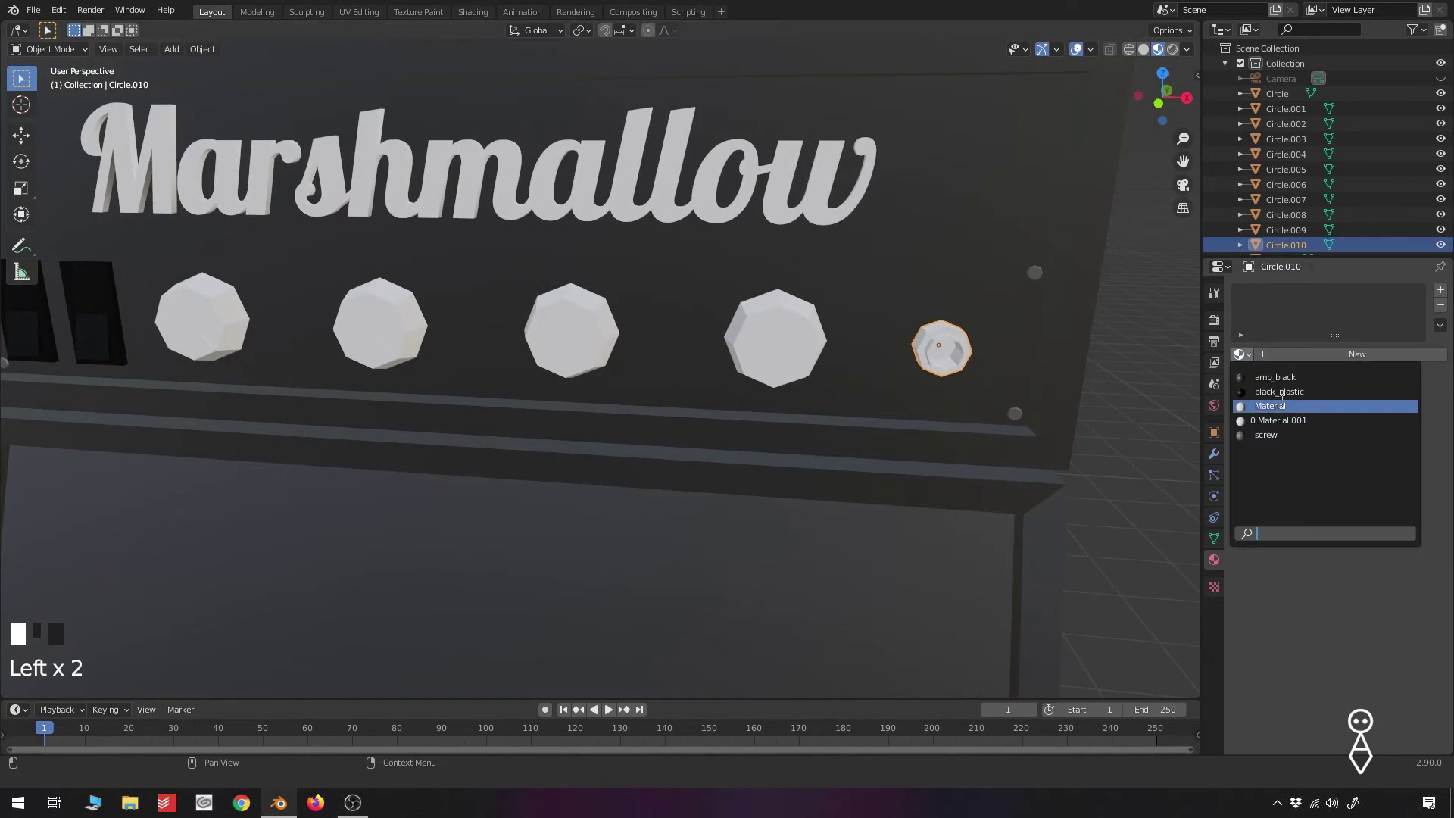
left_click(1269, 435)
In edit mode, add a second material slot to the left switch with a new material named red_glow
middle_click_drag(549, 341, 910, 337, "shift")
scroll(403, 254, "up", 6)
middle_click_drag(404, 253, 812, 186, "shift")
left_click(704, 333)
middle_click_drag(943, 416, 909, 415)
key("Tab")
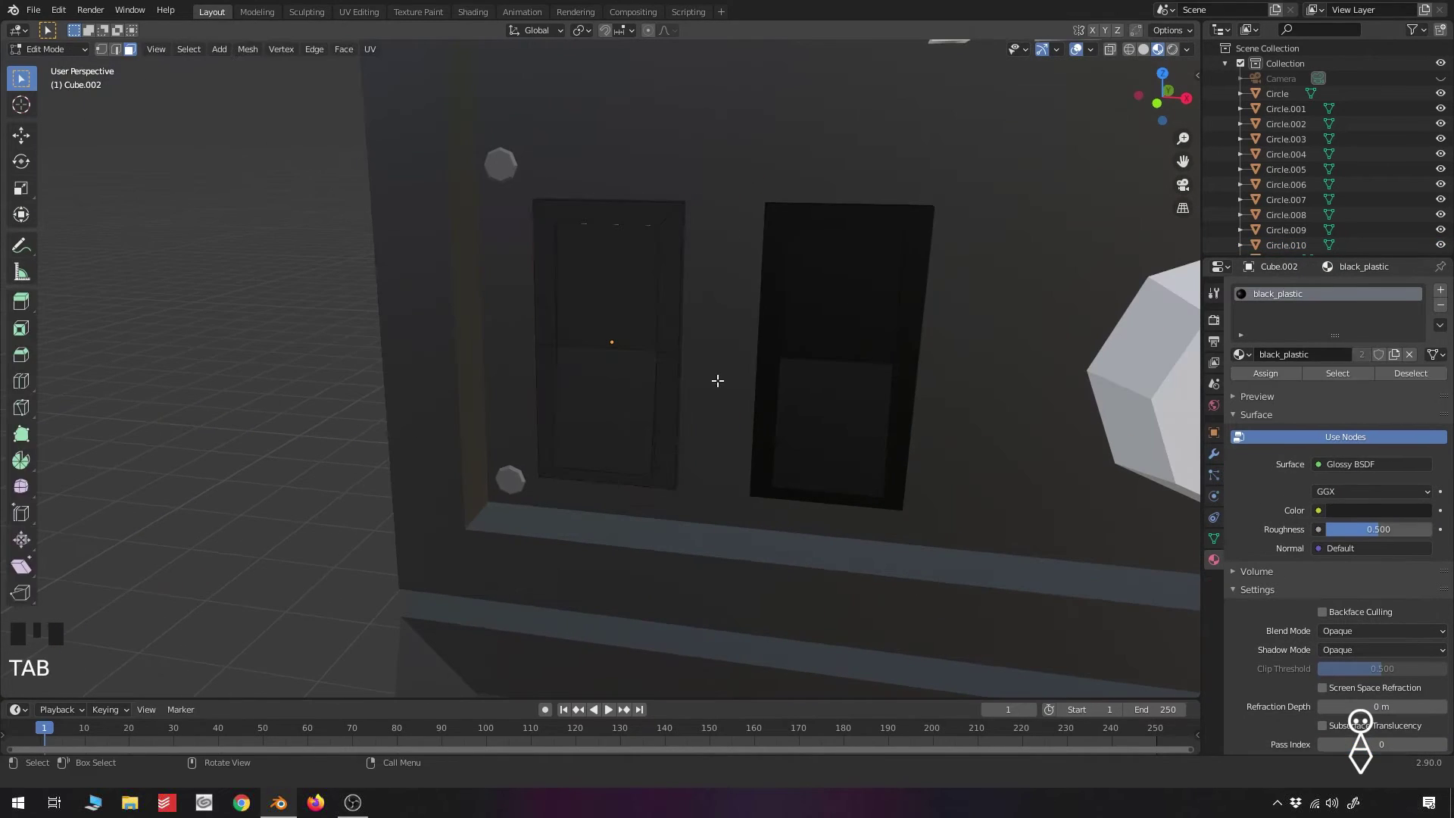
left_click(1440, 290)
left_click(1285, 385)
left_click(1316, 384)
key("Return")
Make red_glow an Emission shader with a pure red color and a strength of 8
left_click(1339, 490)
left_click(1249, 206)
left_click(1363, 522)
left_click(1348, 408)
left_click(1363, 541)
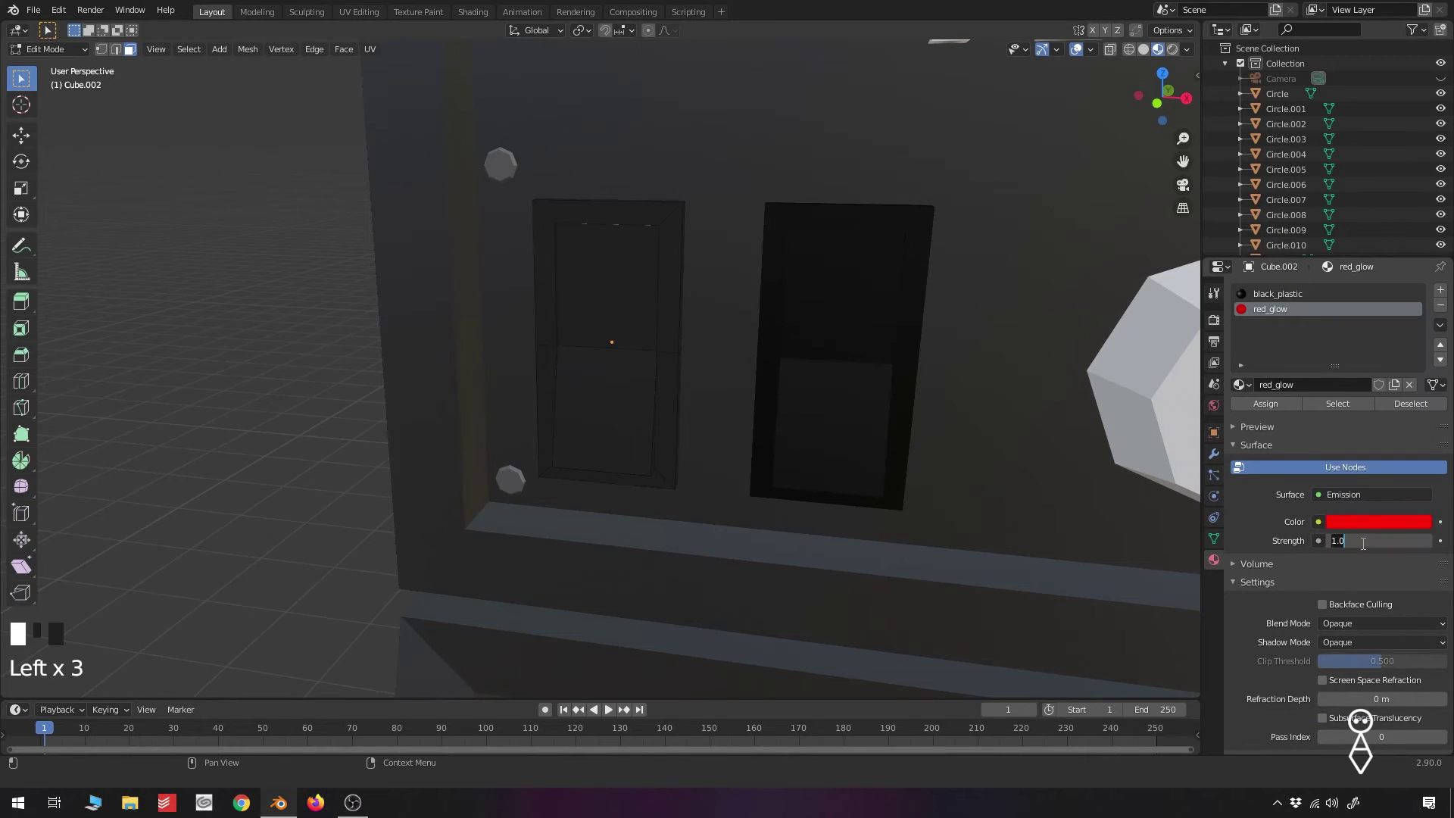
Assign red_glow to the two front rocker faces of the left switch and return to object mode
left_click(648, 286)
left_click(602, 409, "shift")
left_click(1270, 309)
left_click(1265, 404)
scroll(704, 344, "down", 3)
middle_click_drag(704, 343, 556, 363, "shift")
key("Tab")
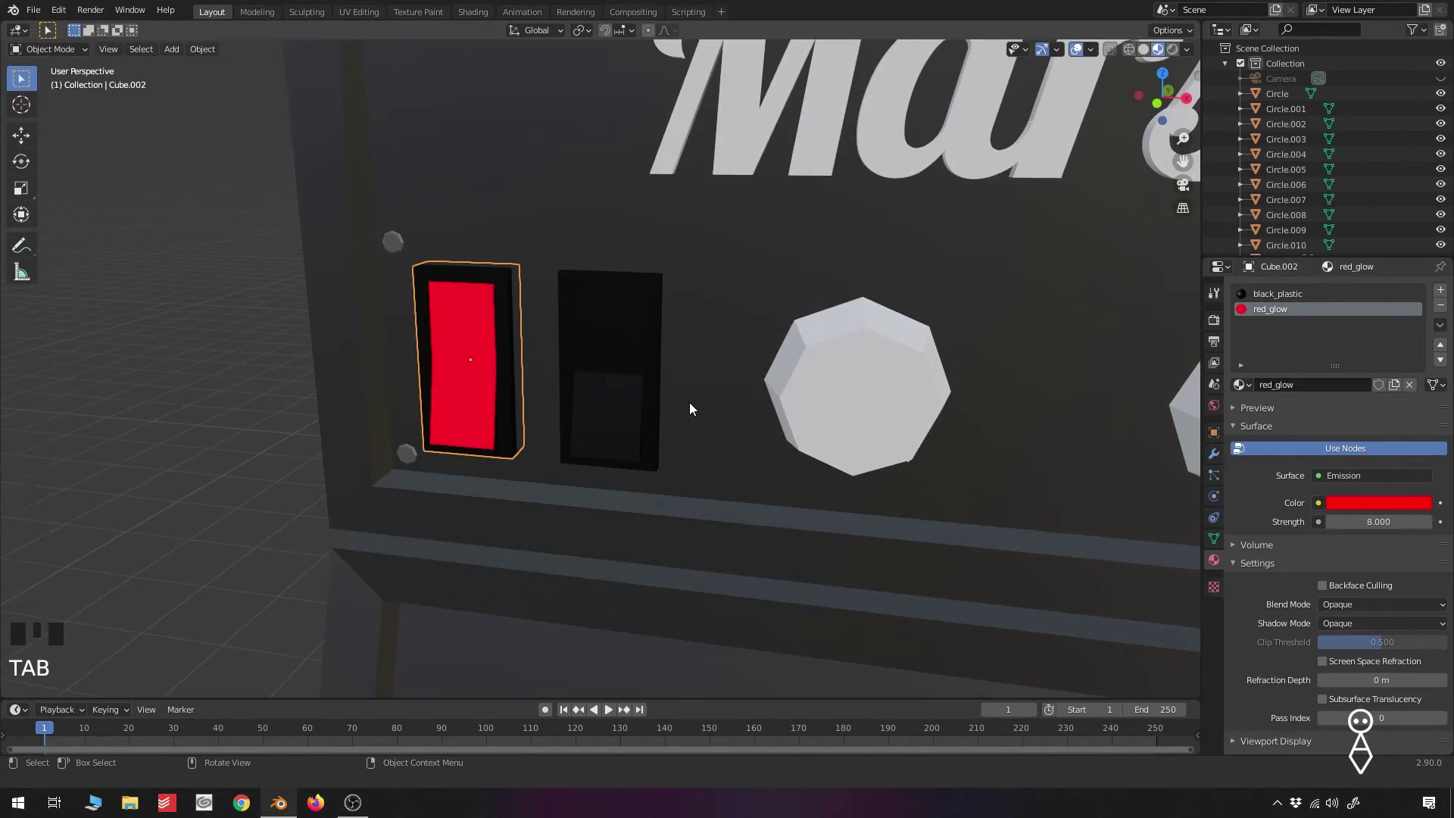
Create a new material named knob on the first control knob beside the switches
scroll(711, 390, "down", 4)
middle_click_drag(711, 389, 452, 412, "shift")
left_click(534, 348)
left_click(1303, 354)
left_click(1308, 356)
type("knob")
key("Return")
Change the knob material to a Glossy BSDF with an orange color
left_click(1366, 447)
left_click(1260, 178)
left_click(1356, 491)
left_click_drag(1347, 370, 1340, 360)
Assign the knob material to the other three control knobs
scroll(557, 359, "down", 2)
middle_click_drag(556, 362, 592, 367, "shift")
scroll(535, 425, "up", 4)
scroll(659, 371, "down", 7)
left_click(593, 364)
left_click(1242, 356)
left_click(1274, 409)
left_click(732, 370)
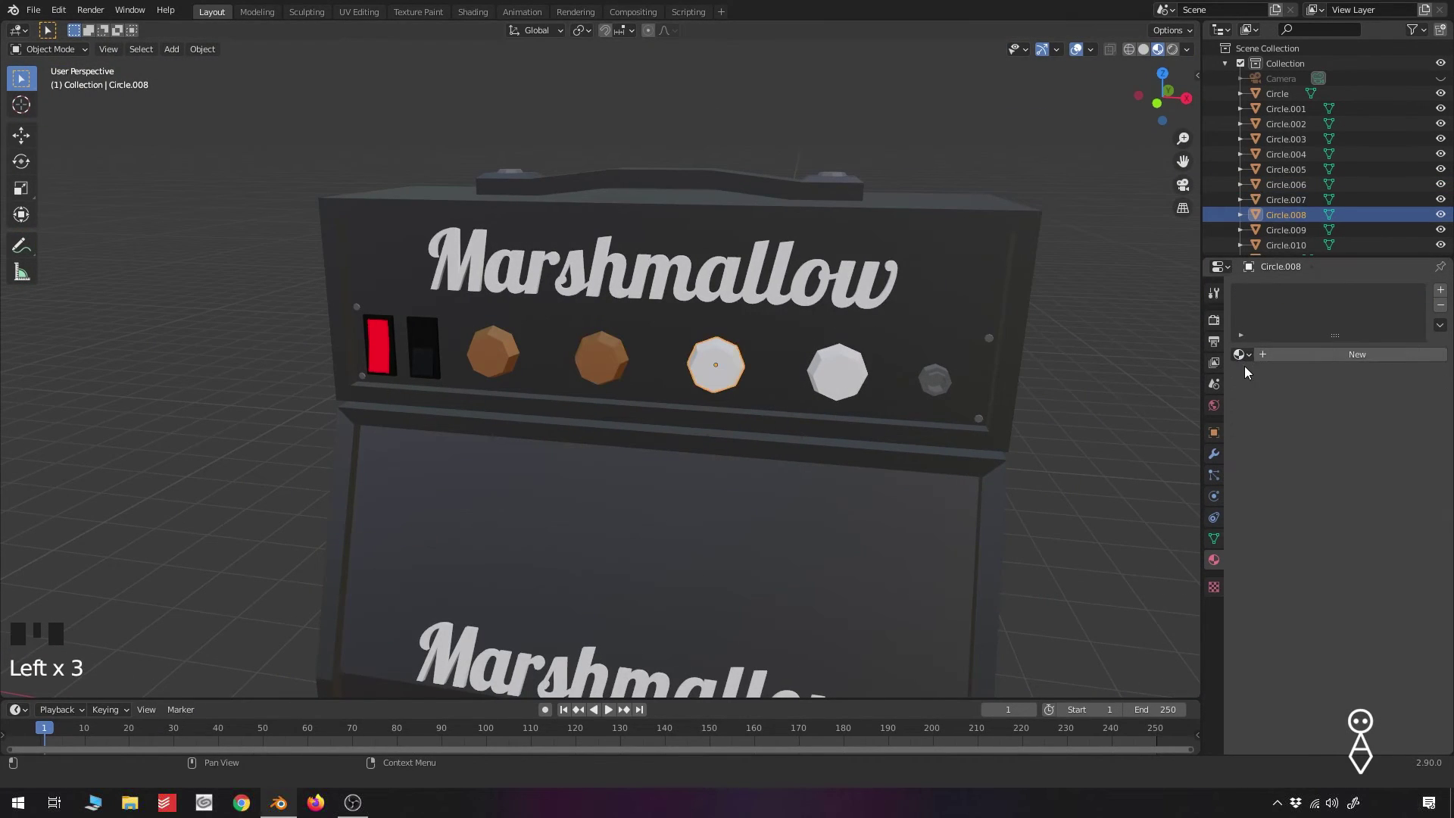
left_click(1244, 357)
left_click(1274, 409)
left_click(842, 376)
left_click(1242, 356)
left_click(1274, 409)
Select the linked pointer mesh on the first knob and assign it black_plastic in a new material slot
scroll(592, 359, "up", 7)
left_click(610, 360)
key("Tab")
key("a")
key("a")
key("a")
key("l")
left_click(1440, 291)
left_click(1243, 386)
left_click(1253, 444)
left_click(1266, 404)
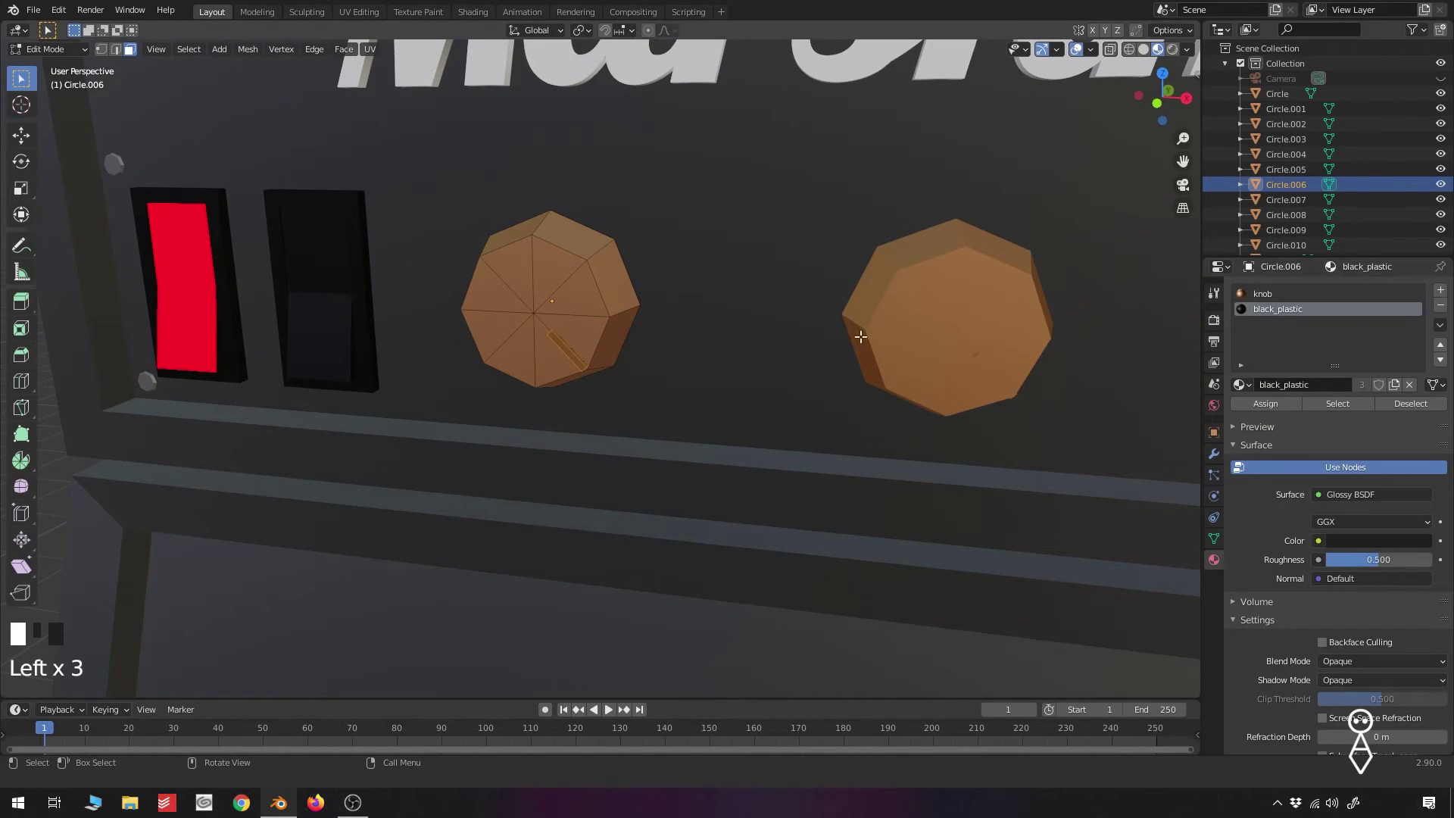
key("Tab")
Give the second knob's pointer the black_plastic material through an added slot and return to object mode
left_click(973, 361)
scroll(747, 337, "up", 2)
middle_click_drag(974, 361, 620, 513, "shift")
scroll(746, 336, "down", 1)
key("Tab")
key("a")
key("a")
key("a")
key("l")
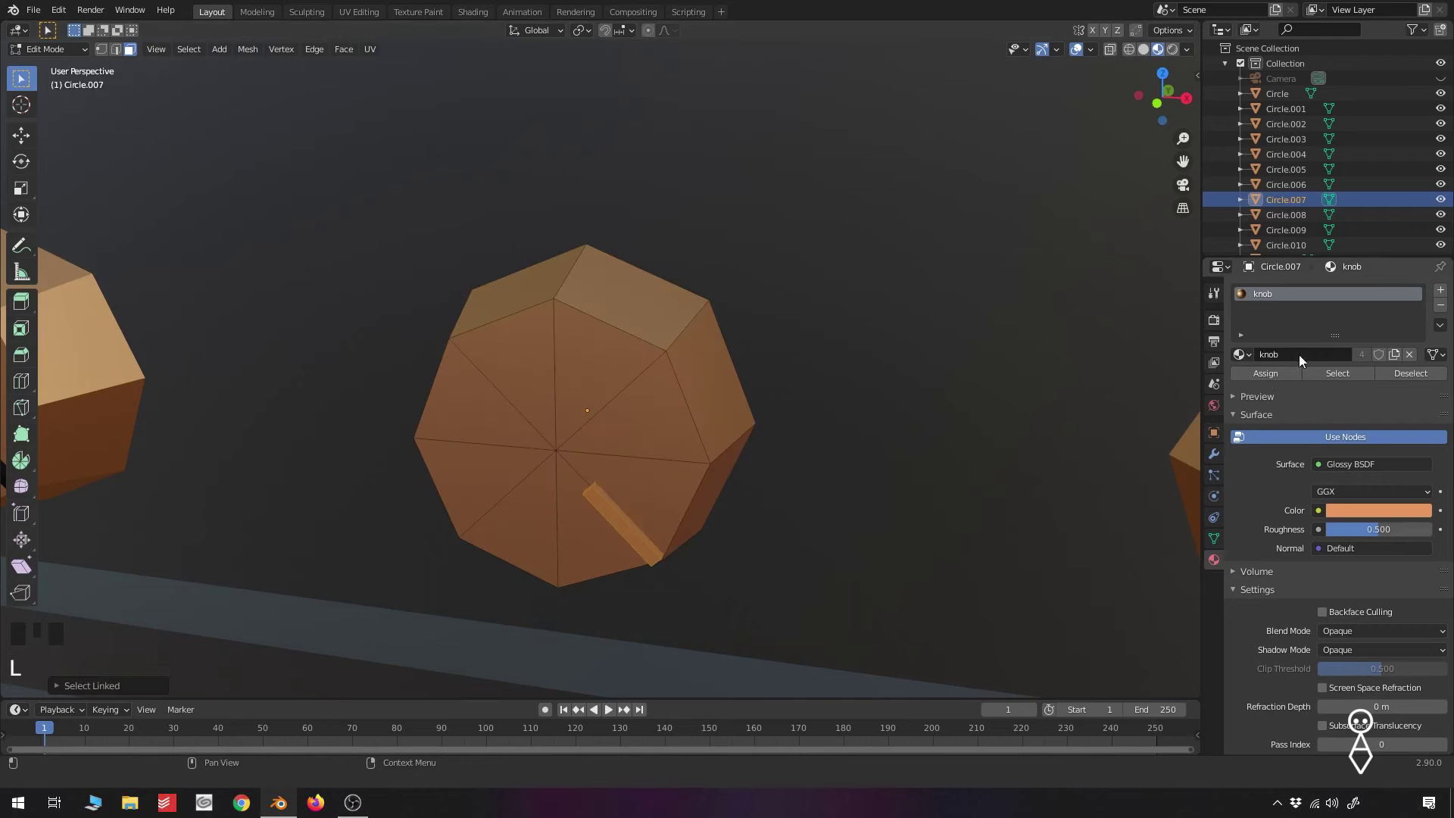
left_click(1440, 291)
left_click(1242, 386)
left_click(1254, 435)
left_click(1265, 404)
middle_click_drag(753, 446, 596, 393, "shift")
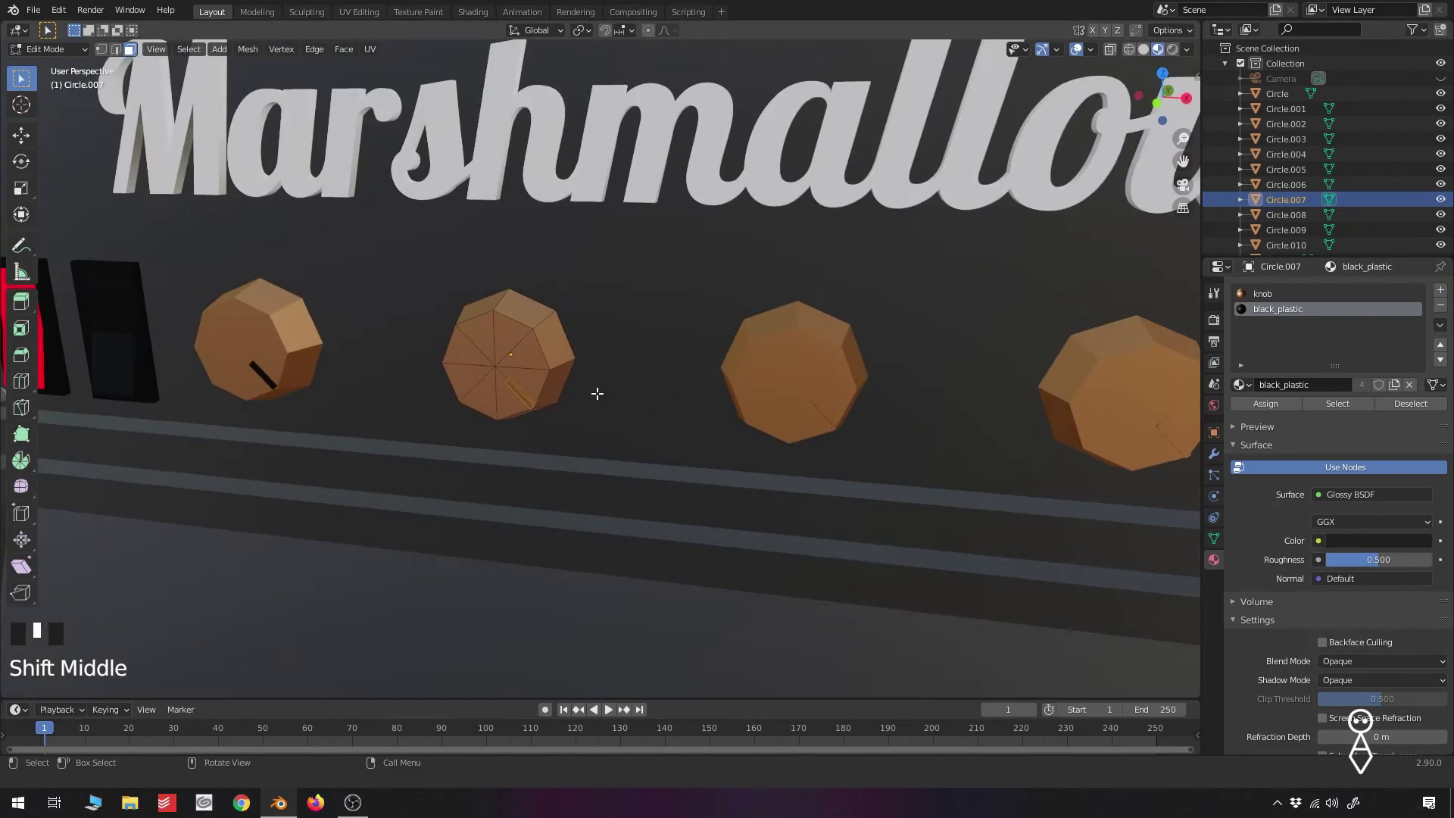
key("Tab")
Select the linked pointer mesh on the third knob and assign it black_plastic in an added material slot
left_click(760, 390)
key("Tab")
scroll(665, 344, "up", 3)
scroll(666, 344, "down", 2)
middle_click_drag(893, 298, 549, 384, "shift")
key("a")
key("a")
key("a")
key("l")
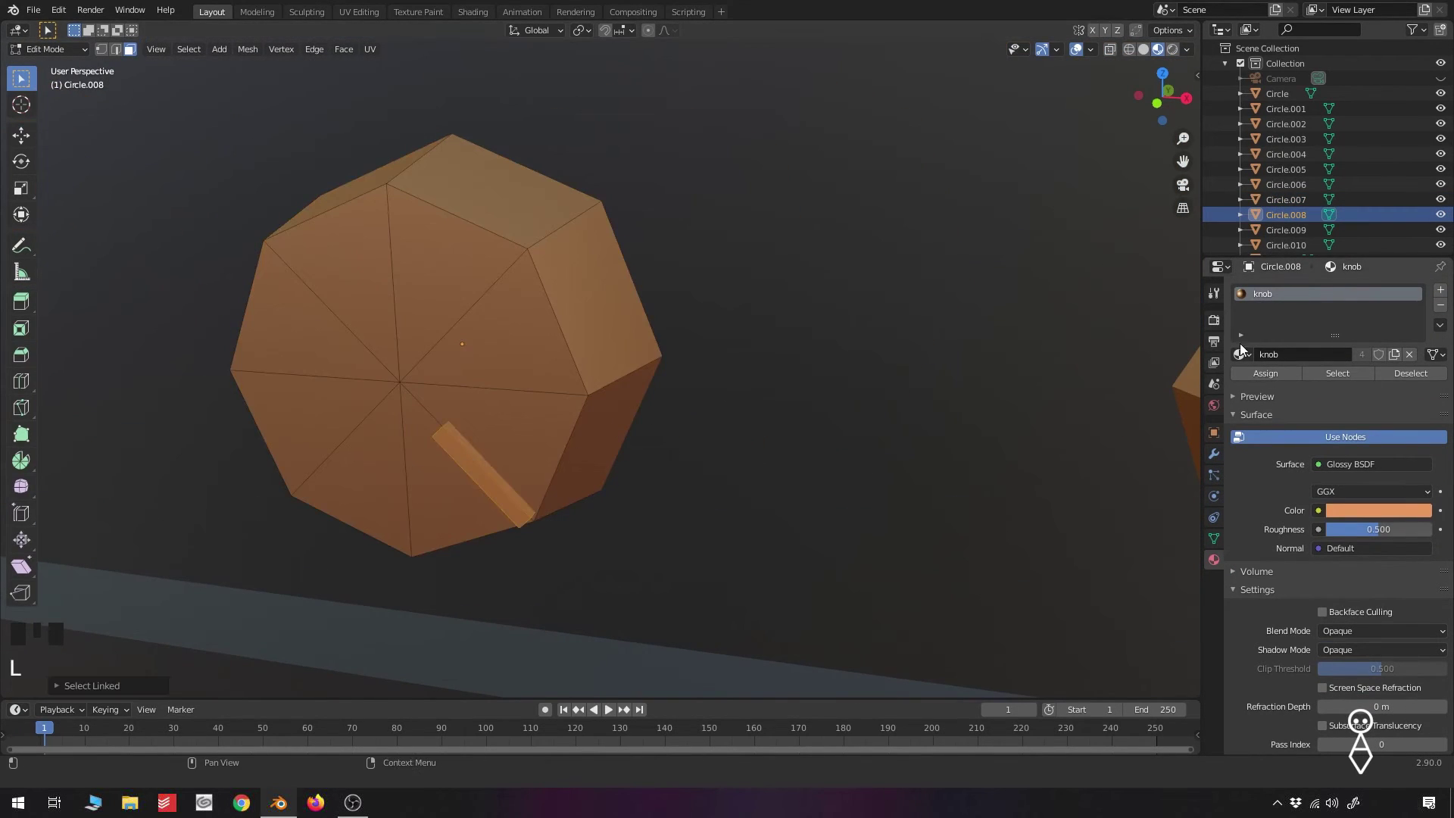
left_click(1440, 291)
left_click(1243, 387)
left_click(1253, 435)
left_click(1265, 405)
Assign the fourth knob's pointer the black_plastic material through an added slot and return to object mode
left_click(731, 394)
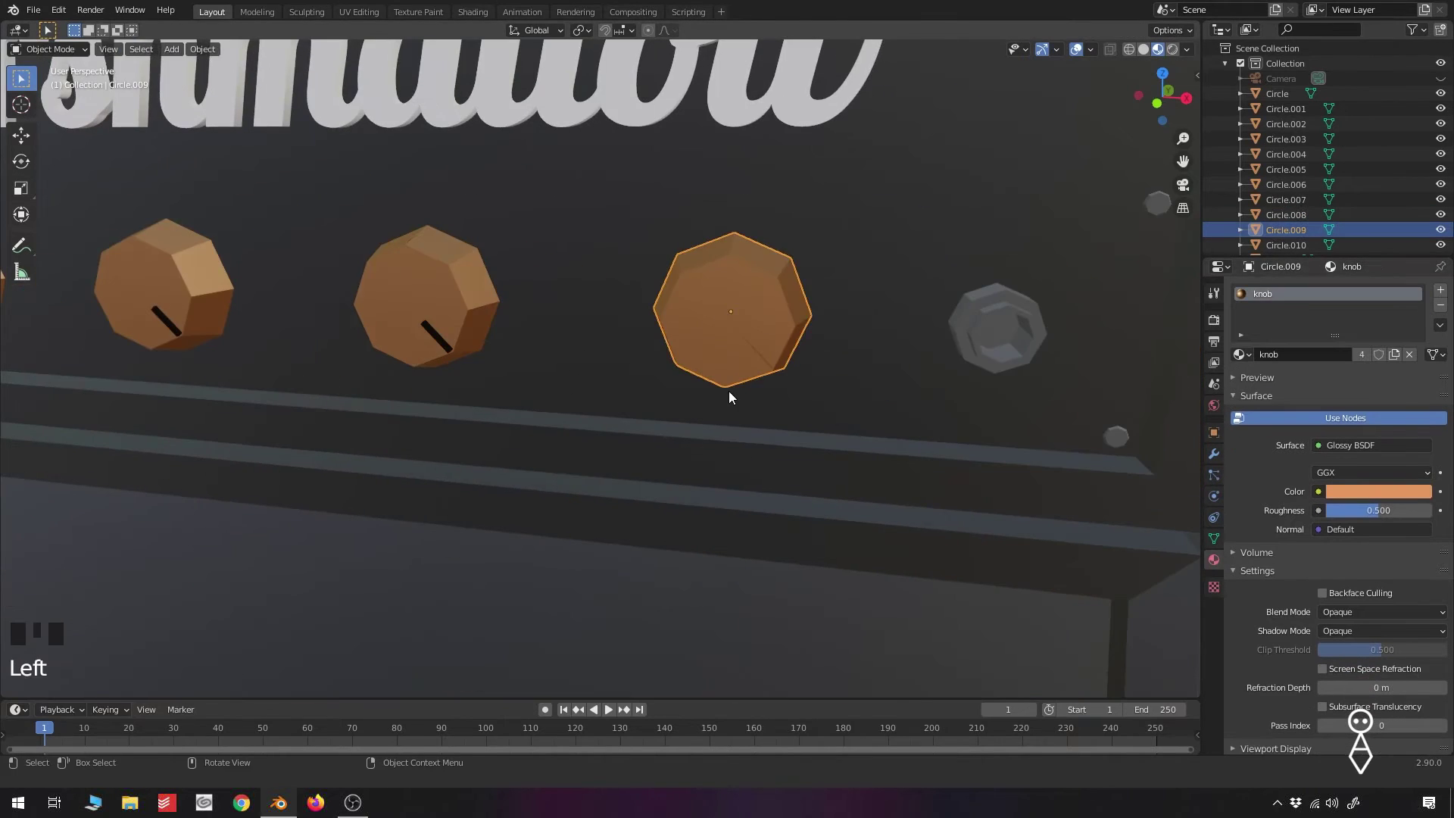
key("Tab")
scroll(731, 396, "up", 3)
left_click(1440, 291)
left_click(1243, 385)
left_click(1263, 421)
left_click(1265, 374)
key("Tab")
key("Tab")
Cut a horizontal edge loop around the amp head between the lettering and the control knobs
scroll(638, 363, "down", 2)
key("Tab")
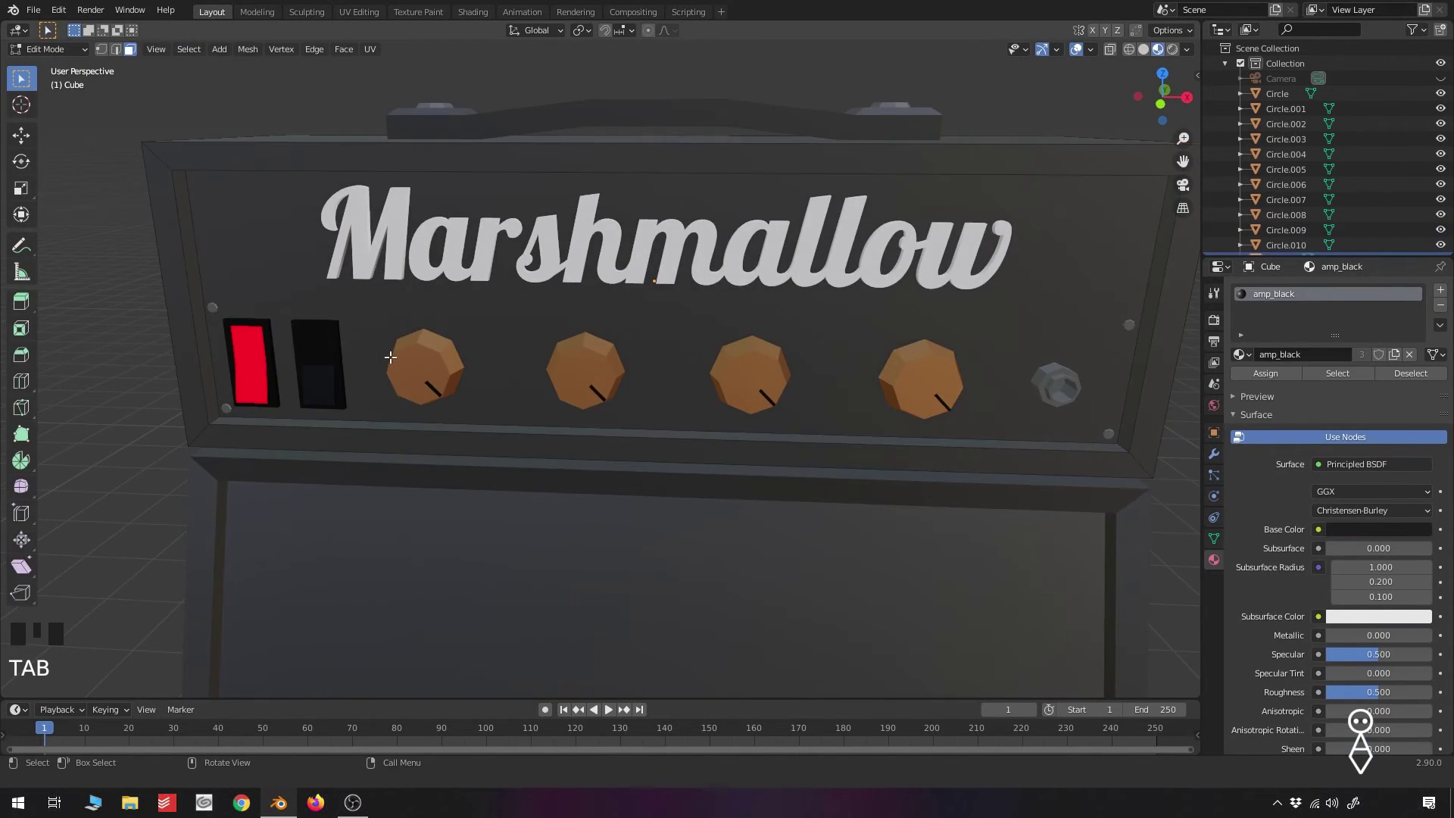
key("ctrl+r")
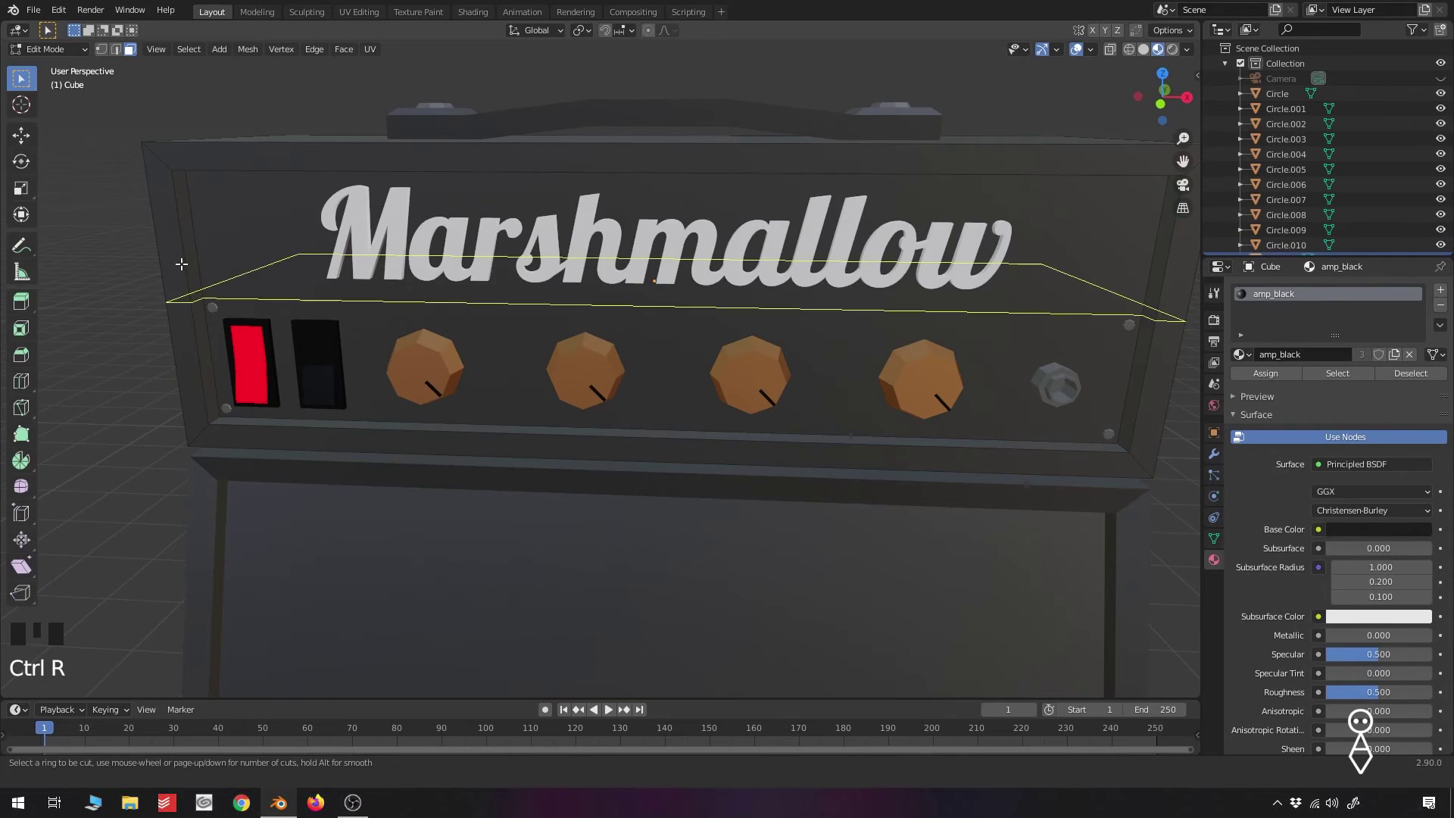
left_click(200, 269)
right_click(200, 268)
Select the front panel face behind the switches and knobs and give it a new material named plating
scroll(508, 355, "up", 2)
middle_click_drag(506, 356, 520, 357)
middle_click_drag(790, 370, 785, 371)
scroll(604, 360, "down", 2)
key("a")
key("a")
left_click(130, 50)
left_click(727, 379)
left_click(1441, 290)
left_click(1341, 385)
left_click(1341, 388)
type("plating")
key("Return")
Make the plating material a Glossy BSDF with a light orange color and a roughness of 0.309
left_click(1355, 496)
left_click(1287, 225)
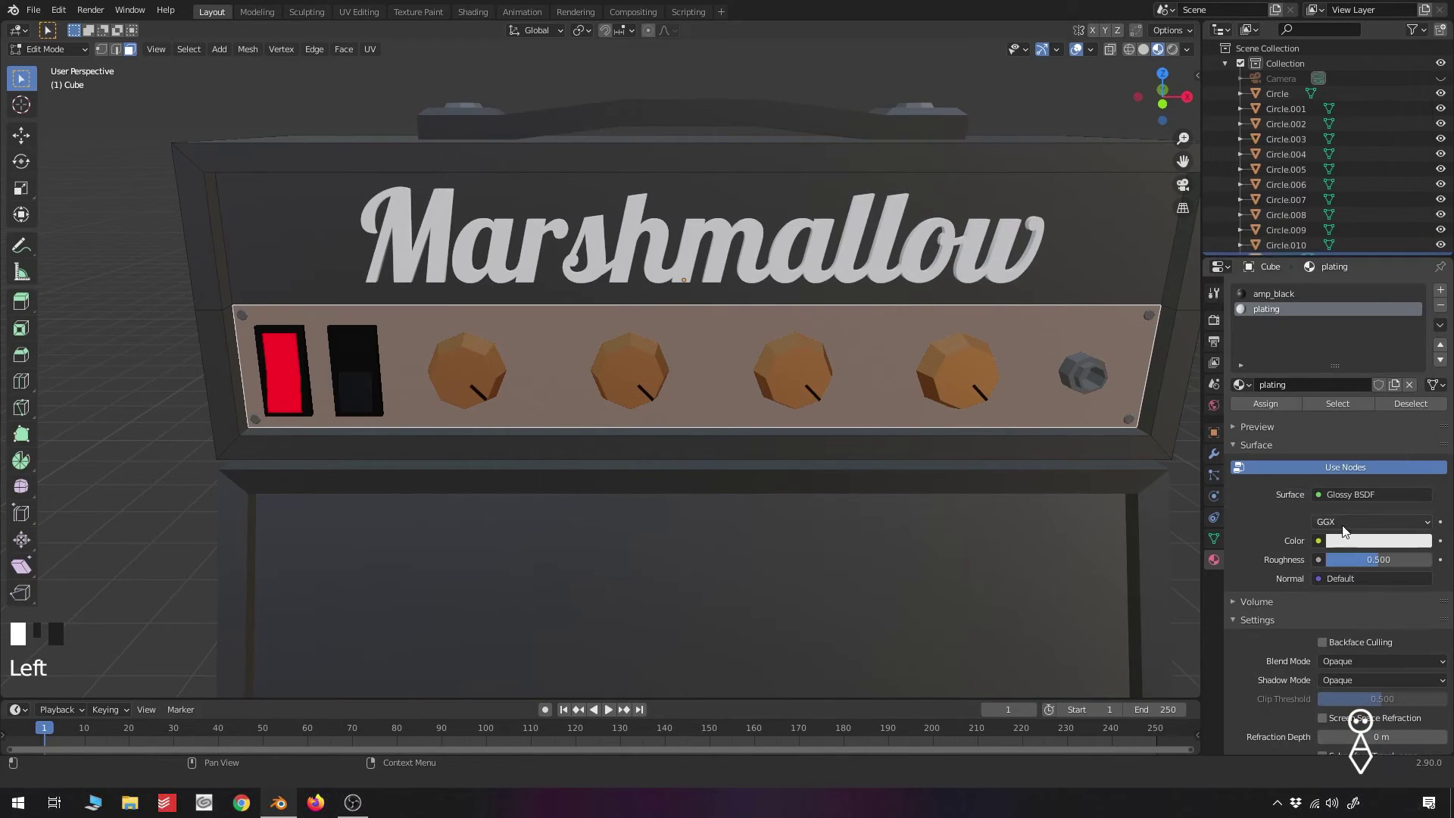
left_click(1342, 540)
left_click(1339, 403)
mouse_move(1378, 560)
left_mouse_down()
mouse_move(1344, 560)
mouse_move(1357, 560)
left_mouse_up()
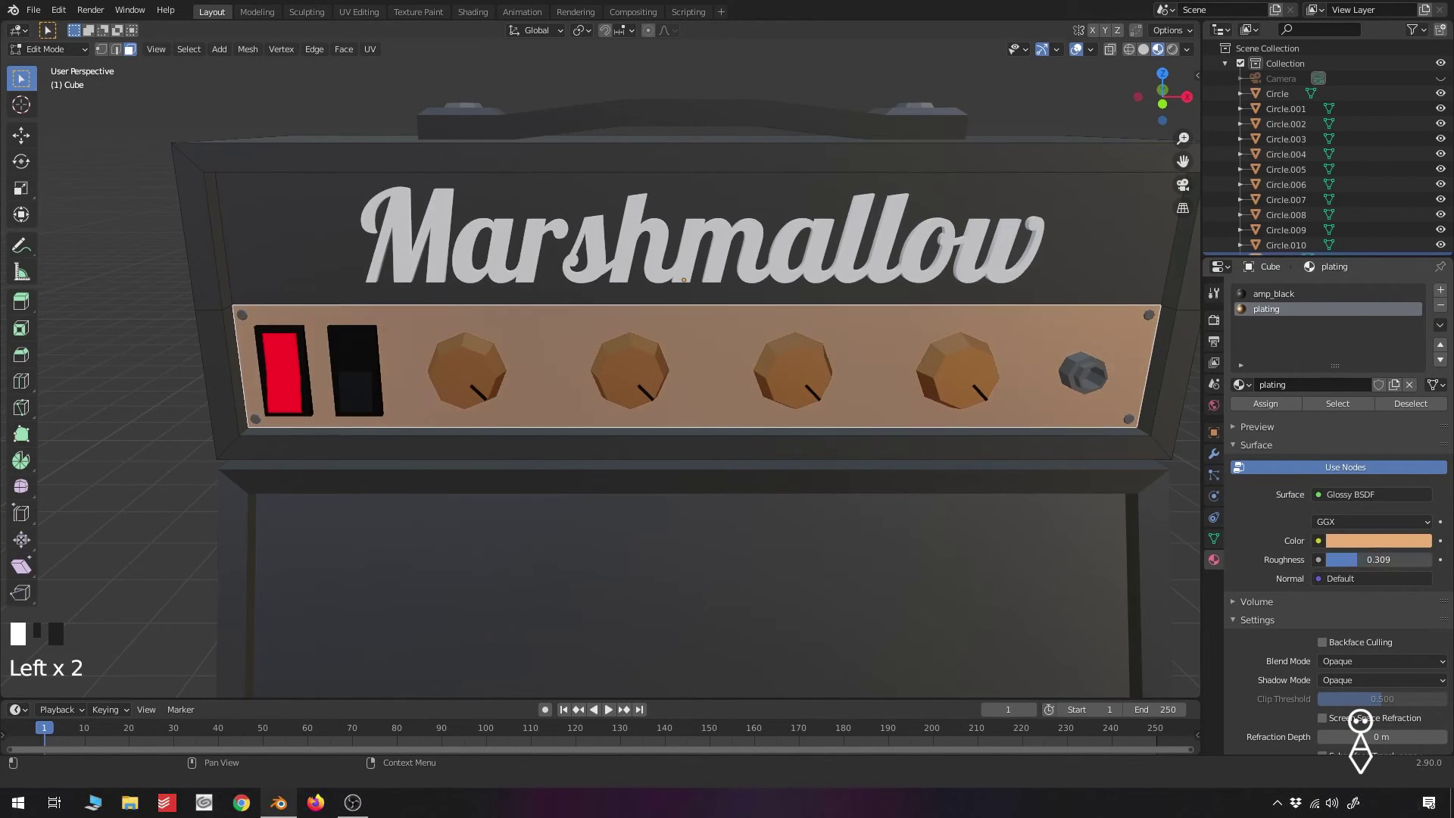
Change the plating material's color to a pale beige
middle_click_drag(870, 470, 985, 472)
scroll(989, 472, "down", 1)
key("Tab")
left_click(1378, 522)
mouse_move(1340, 377)
left_mouse_down()
mouse_move(1345, 390)
mouse_move(1347, 368)
left_mouse_up()
middle_click_drag(871, 394, 781, 407)
scroll(656, 406, "down", 3)
Select the upper and lower front faces of the speaker cabinet and add a new material named mesh_grey
left_click(854, 253)
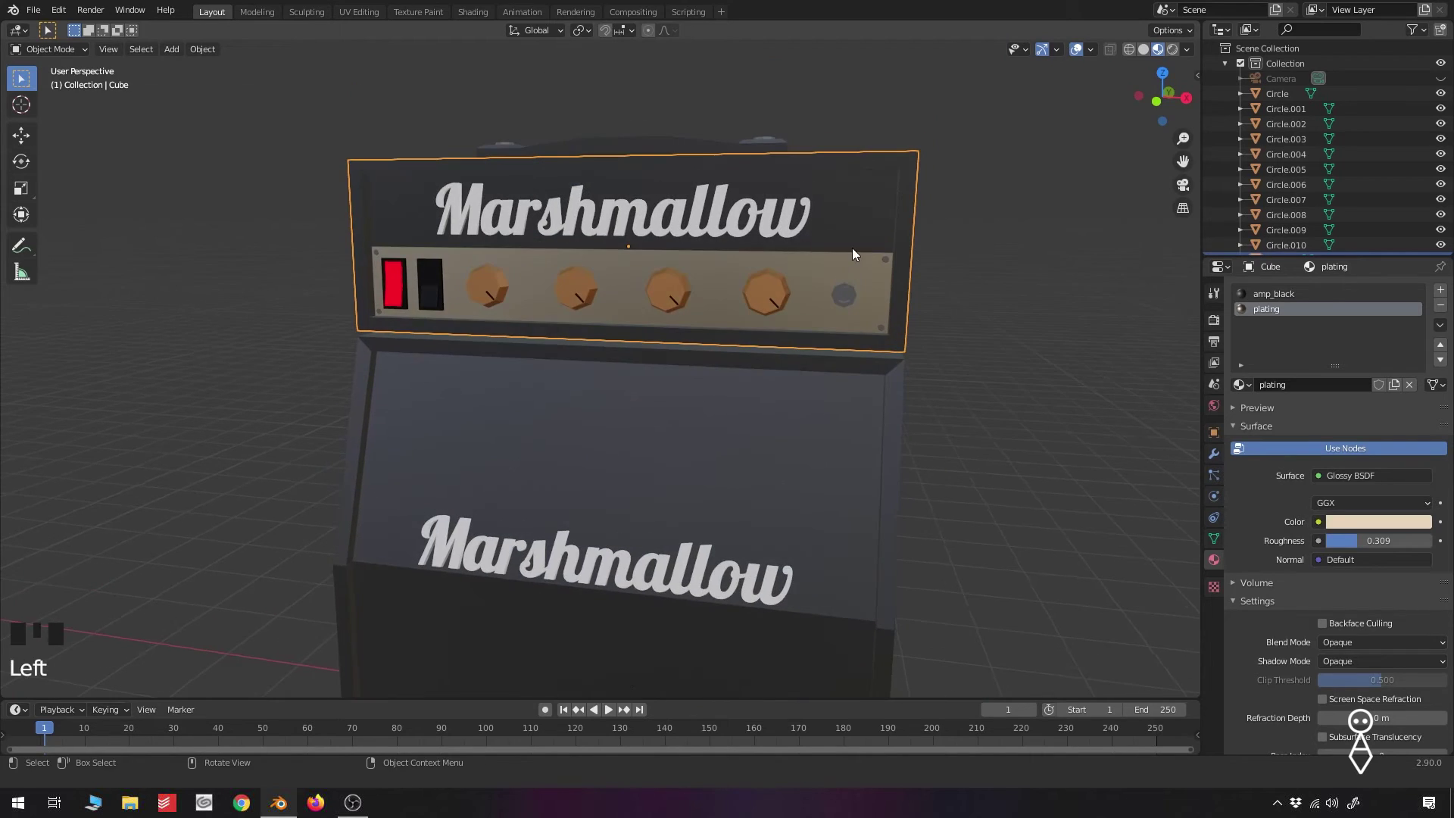
middle_click_drag(853, 253, 743, 357, "shift")
key("Tab")
left_click(615, 359, "shift")
left_click(1440, 290)
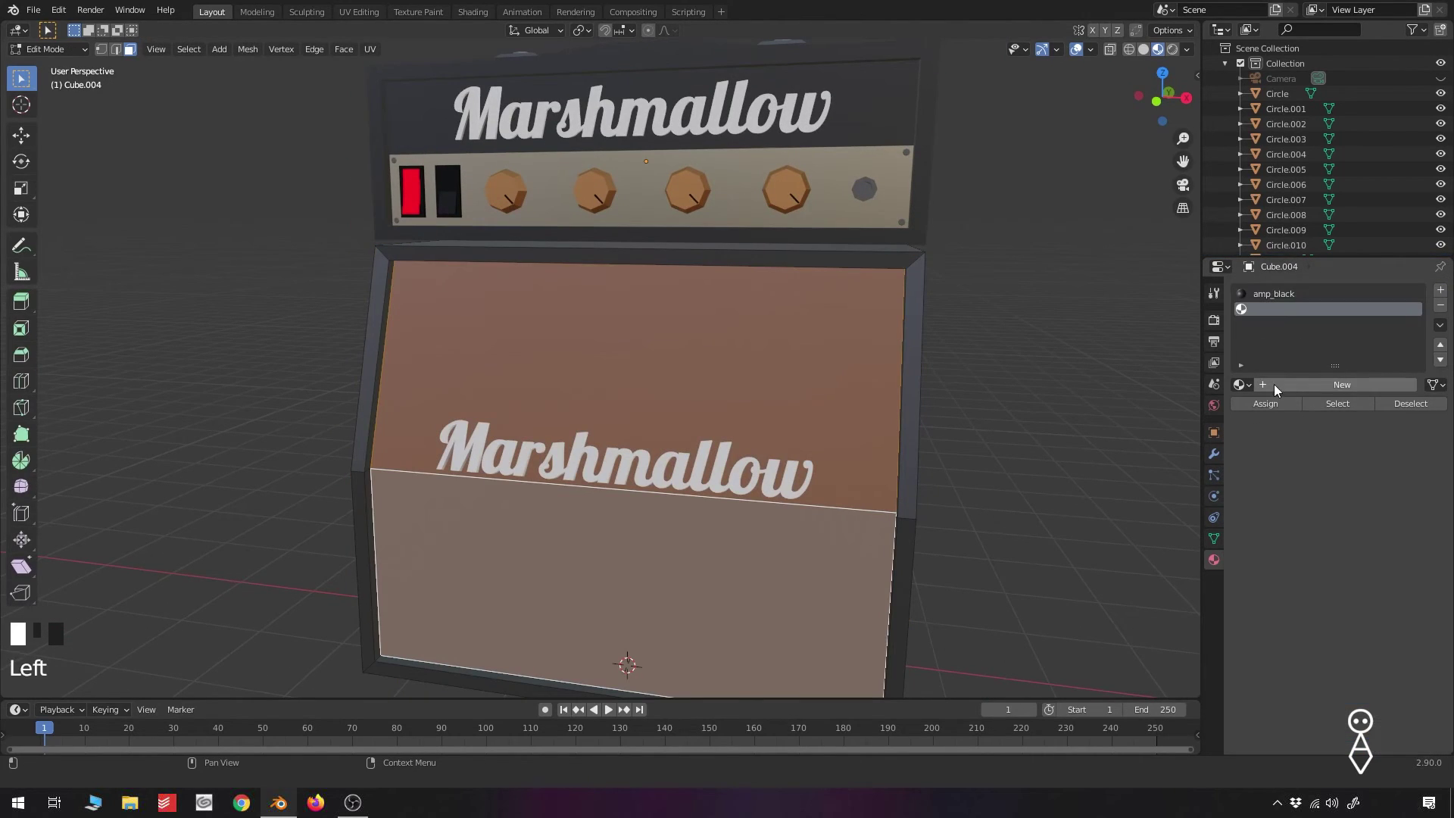
left_click(1303, 384)
left_click(1305, 384)
type("mesh_grey")
key("Return")
Assign mesh_grey to the cabinet's front faces and set its base color to a mid grey of value 0.533
left_click(1369, 559)
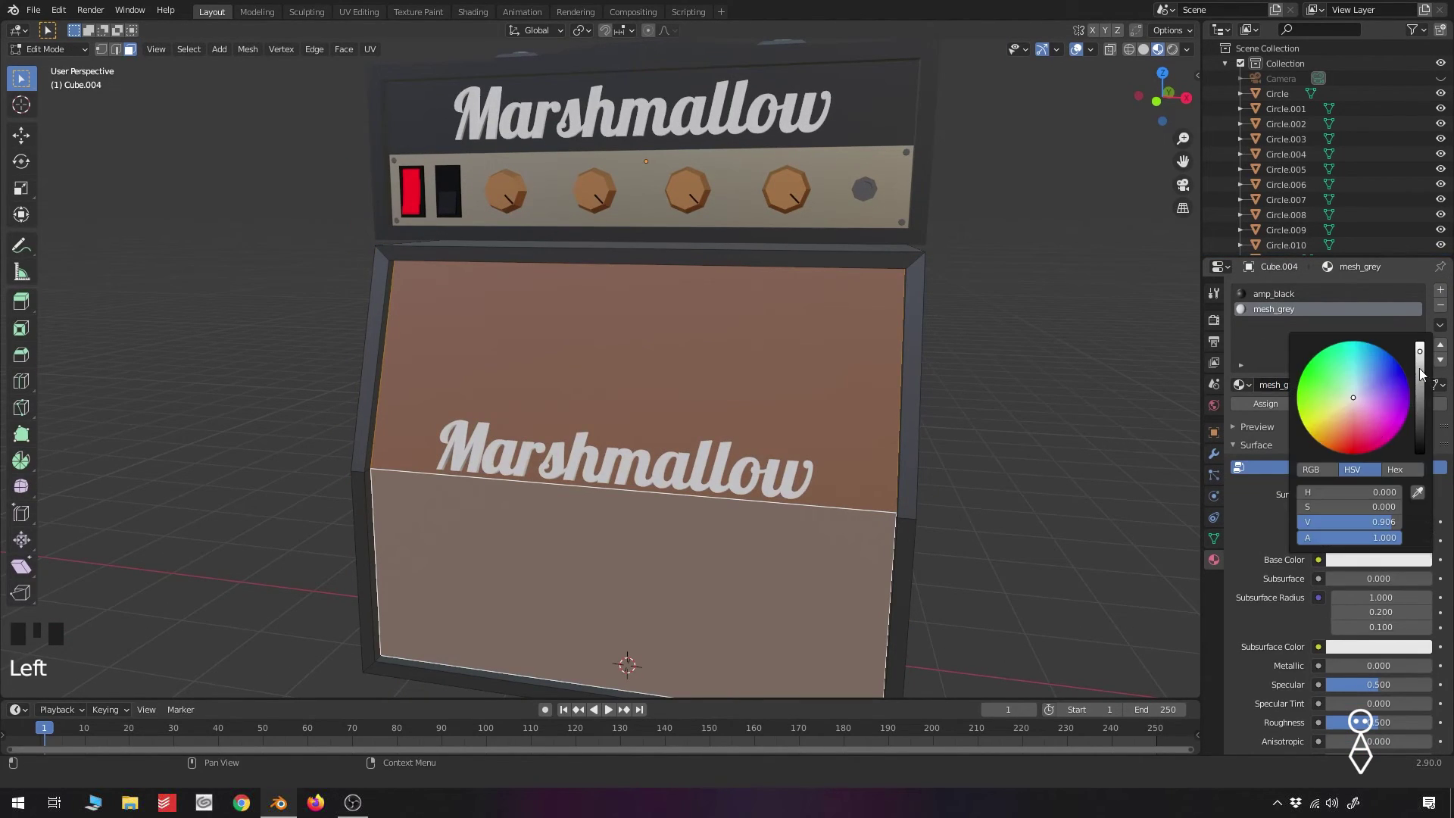
left_click_drag(1418, 369, 1419, 388)
left_click(1272, 405)
left_click(1378, 559)
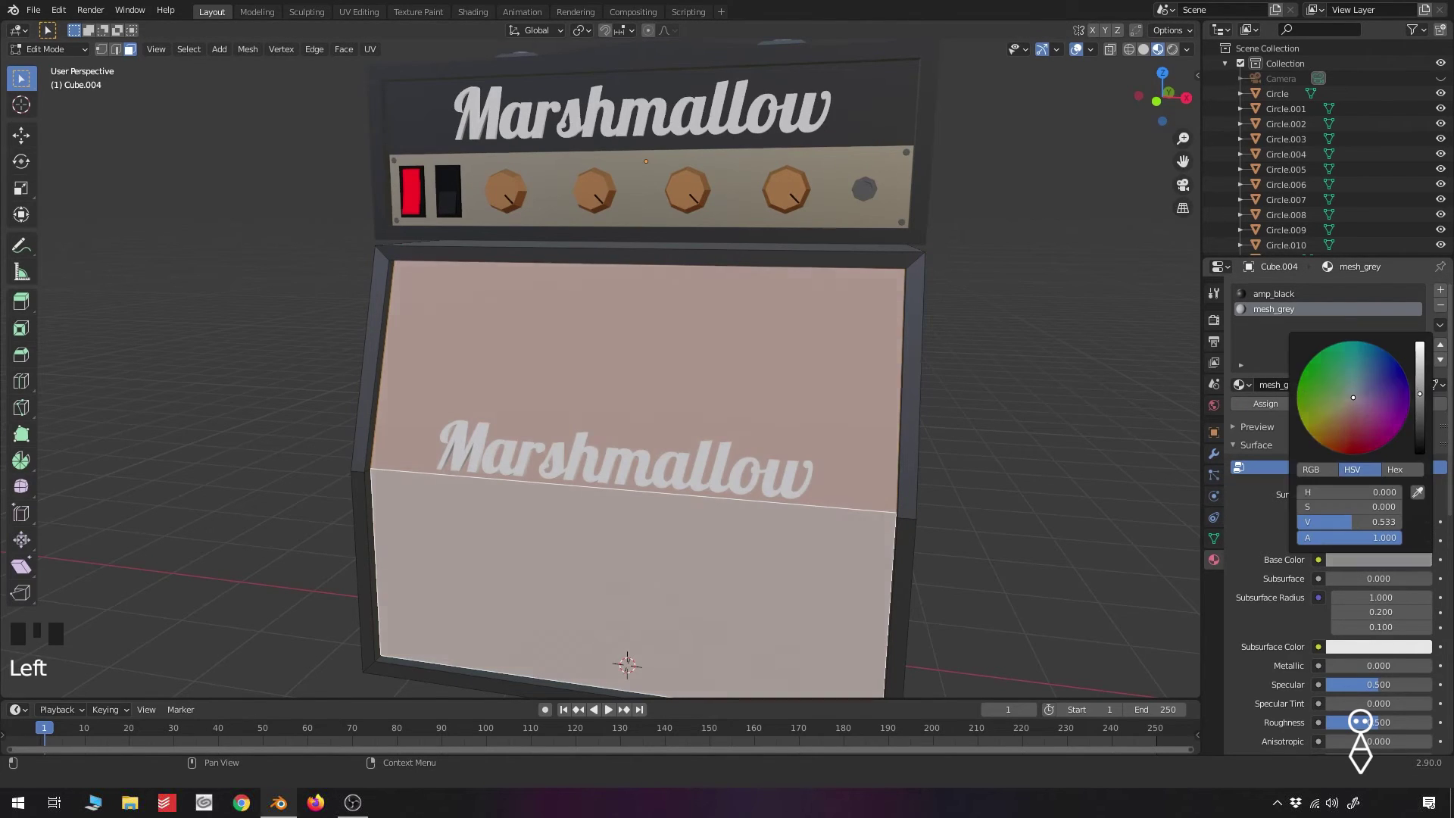
key("Tab")
Assign the mesh_grey material to the amp head's front face behind the lettering through an added slot
middle_click_drag(684, 318, 672, 484, "shift")
scroll(673, 485, "up", 3)
left_click(1032, 246)
key("Tab")
left_click(1034, 247)
left_click(1242, 384)
left_click(1441, 290)
left_click(1243, 385)
left_click(1278, 455)
key("Tab")
key("Tab")
left_click(1034, 256)
left_click(1274, 323)
left_click(1263, 404)
key("Tab")
Darken the base color of the mesh_grey material
scroll(712, 409, "down", 3)
mouse_move(712, 408)
middle_mouse_down()
mouse_move(753, 412)
mouse_move(709, 410)
middle_mouse_up()
left_click(1366, 541)
left_click_drag(1419, 387, 1420, 410)
scroll(648, 424, "down", 3)
scroll(660, 355, "up", 1)
middle_click_drag(644, 430, 657, 299, "shift")
Choose the amp_black material on the speaker cabinet and make its base color slightly darker
left_click(1019, 286)
mouse_move(714, 399)
middle_mouse_down()
mouse_move(728, 404)
mouse_move(708, 395)
middle_mouse_up()
scroll(758, 383, "down", 3)
scroll(795, 372, "up", 1)
left_click(733, 396)
left_click(1322, 294)
left_click(1366, 540)
left_click_drag(1416, 430, 1416, 437)
Add a plane at the base of the amp and scale it up into a large ground surface
scroll(742, 454, "up", 2)
key("a")
key("a")
scroll(769, 451, "down", 3)
scroll(770, 451, "up", 3)
middle_click_drag(770, 452, 656, 437)
key("shift+a")
left_click(716, 409)
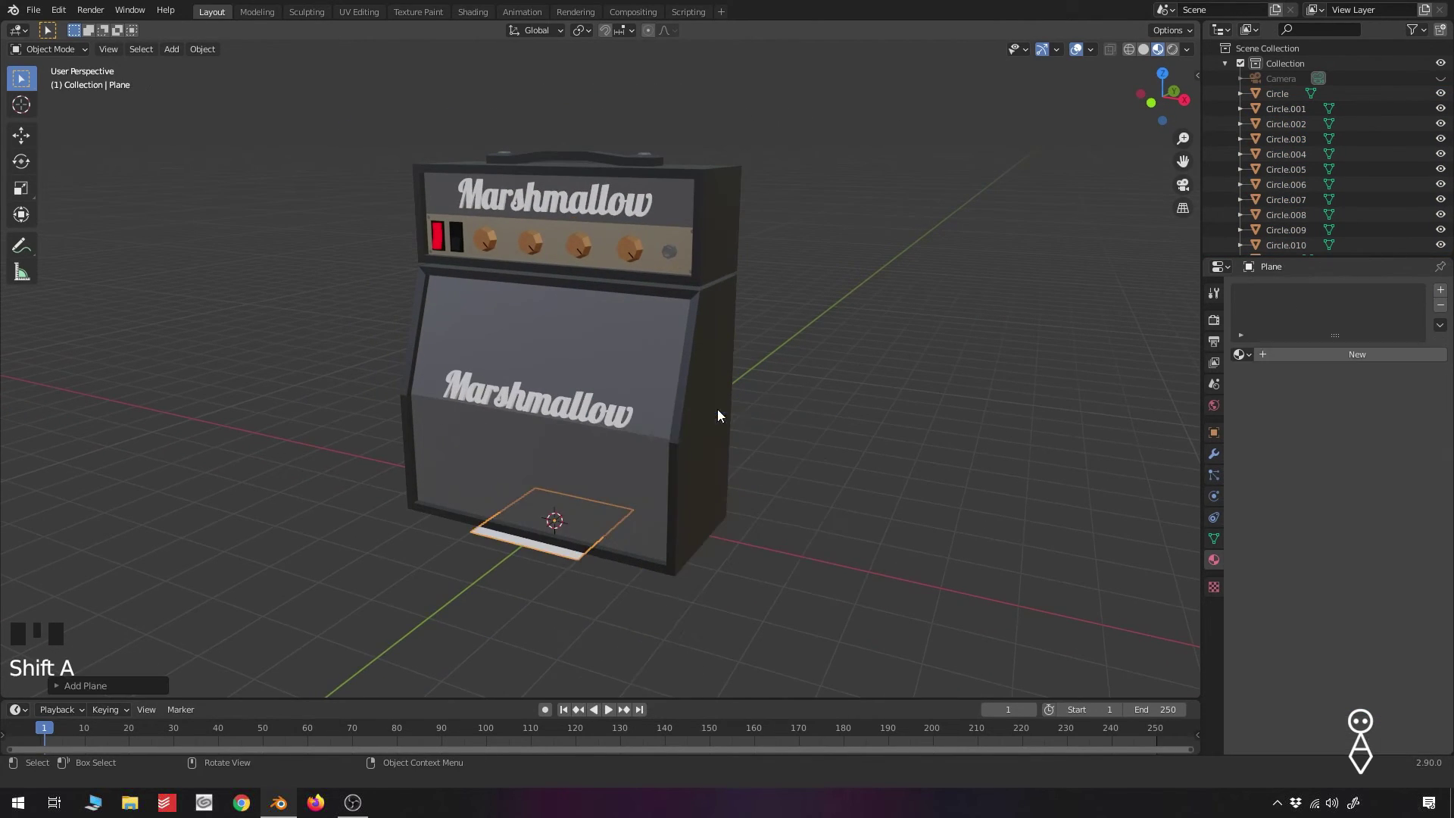
key("s")
left_click(912, 500)
scroll(903, 445, "down", 4)
scroll(907, 445, "up", 1)
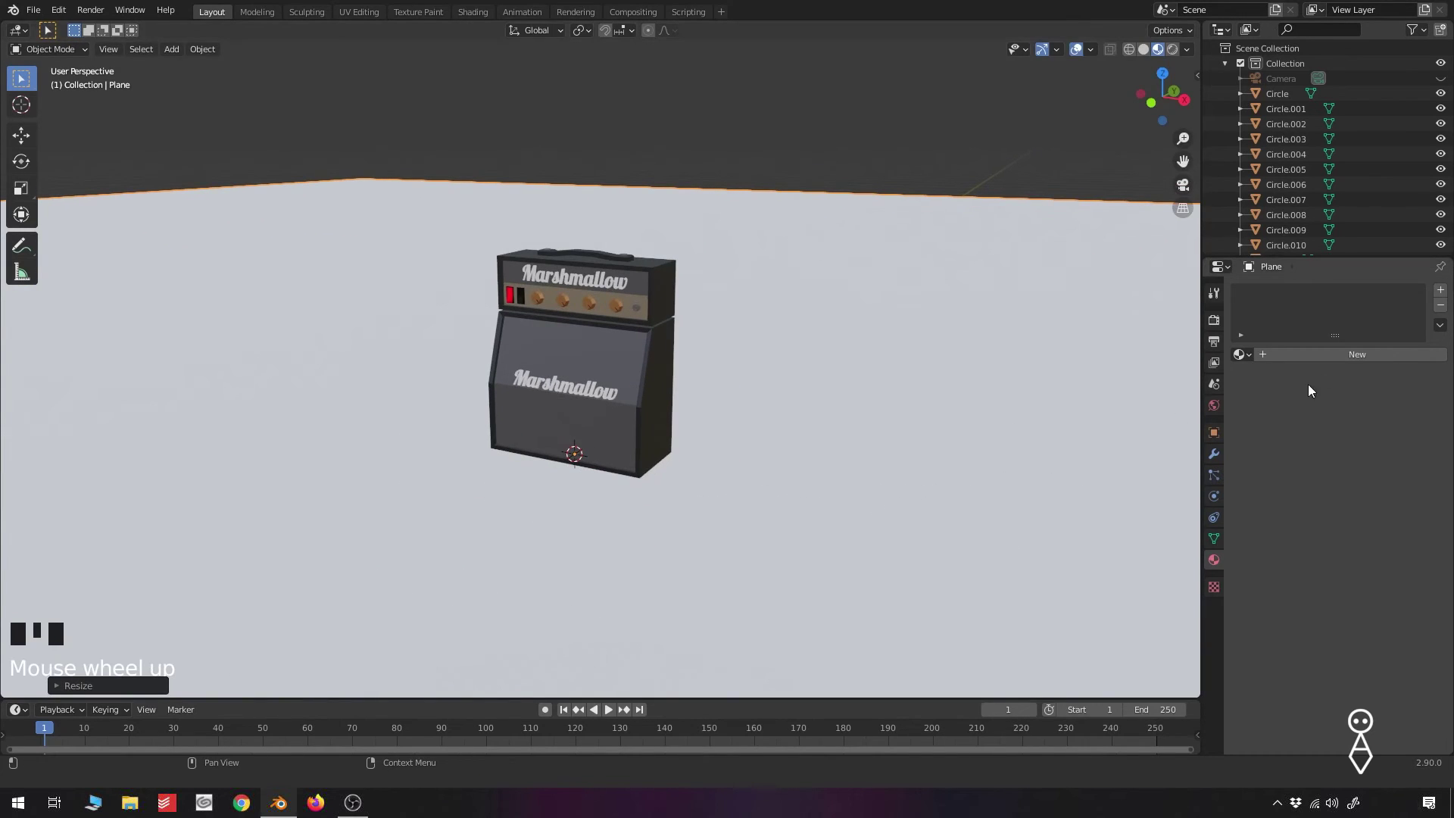
Give the plane a new Glossy BSDF material named ground with a near-black color and a roughness of 0.202
left_click(1316, 354)
left_click(1316, 353)
left_click(1371, 446)
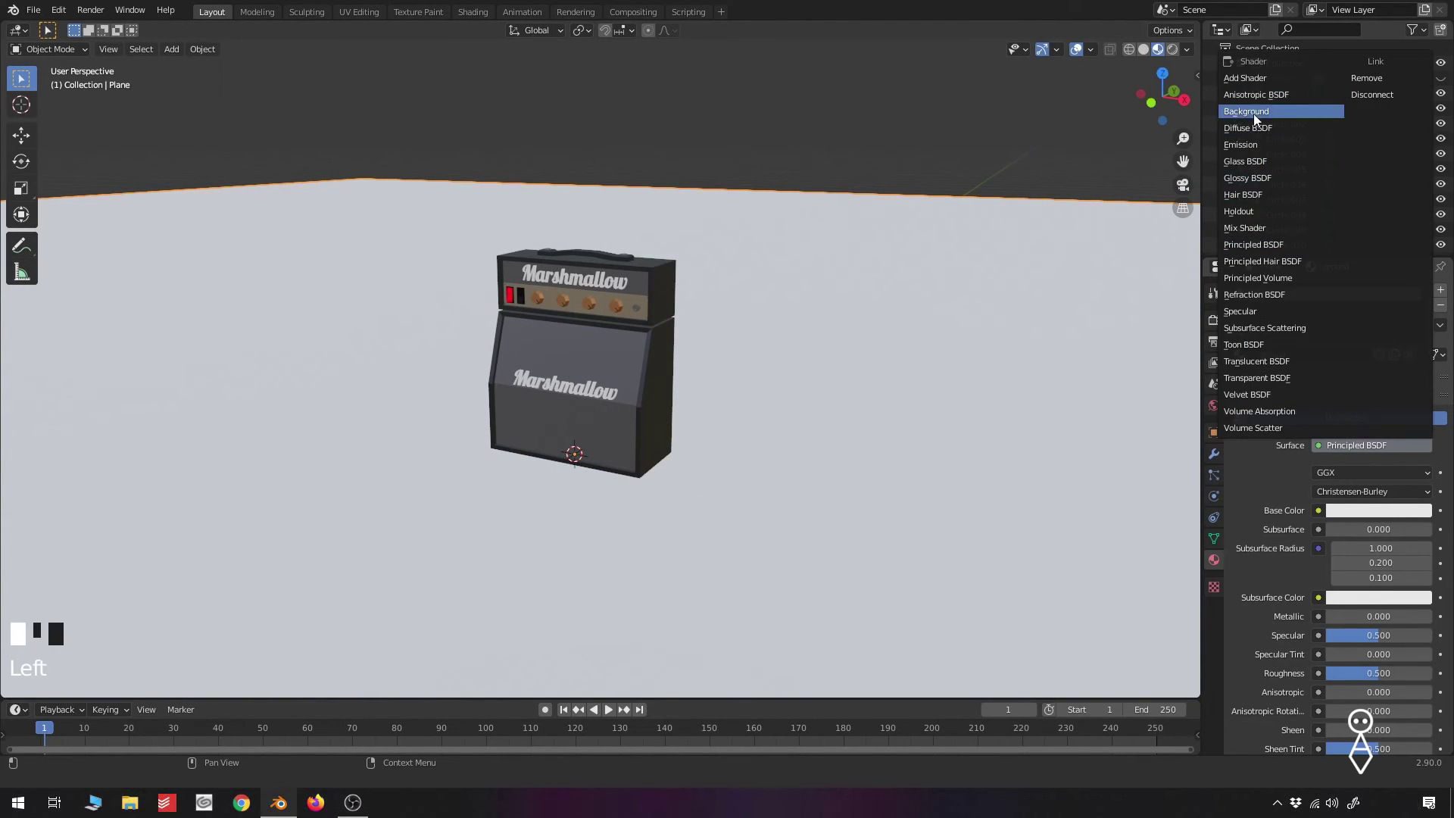
left_click(1249, 178)
left_click(1363, 491)
left_click_drag(1418, 344, 1418, 388)
left_click_drag(1379, 511, 1346, 511)
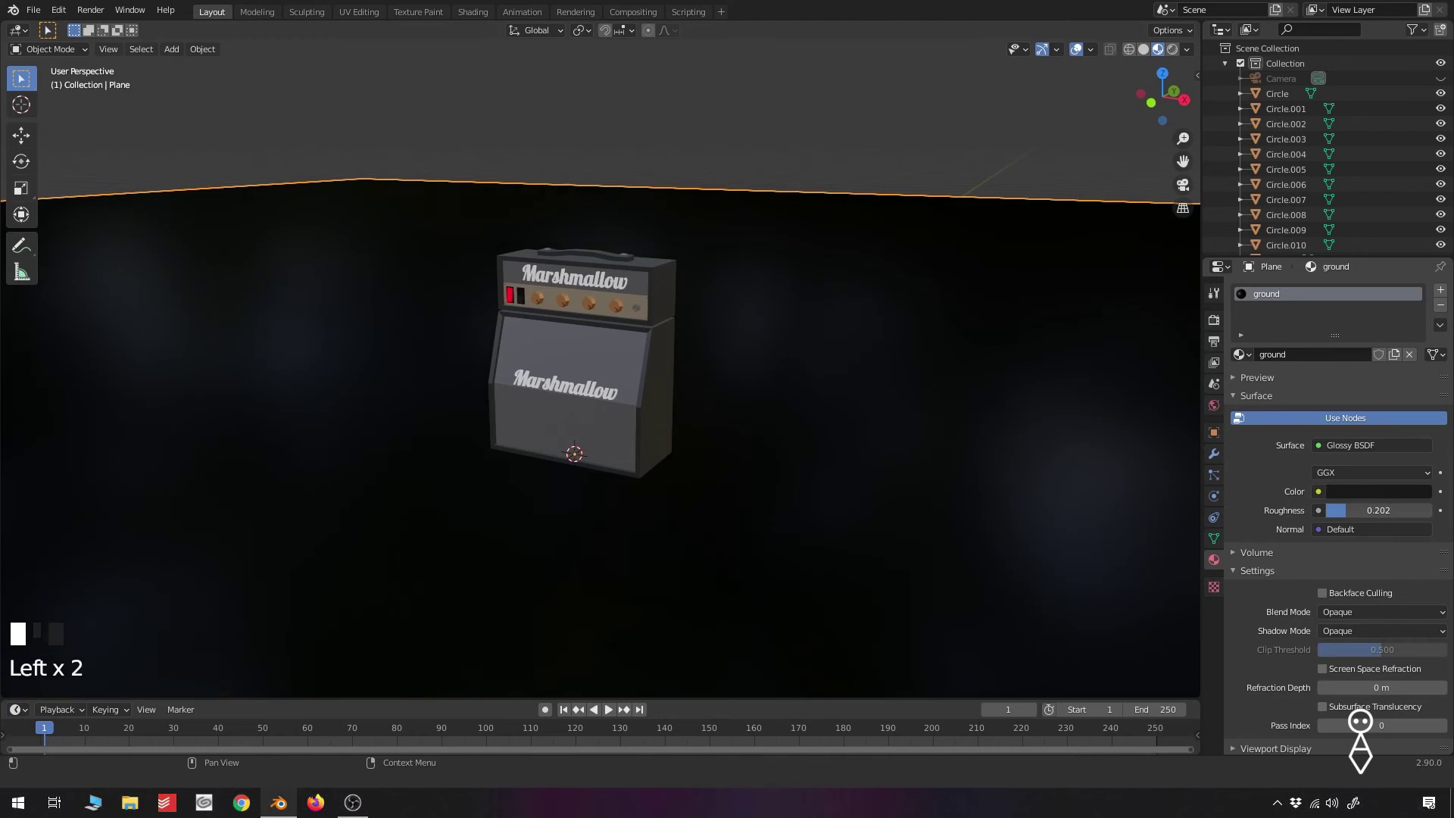
Show the scene in rendered shading and enable Ambient Occlusion, Bloom and Screen Space Reflections in Eevee
scroll(650, 434, "up", 2)
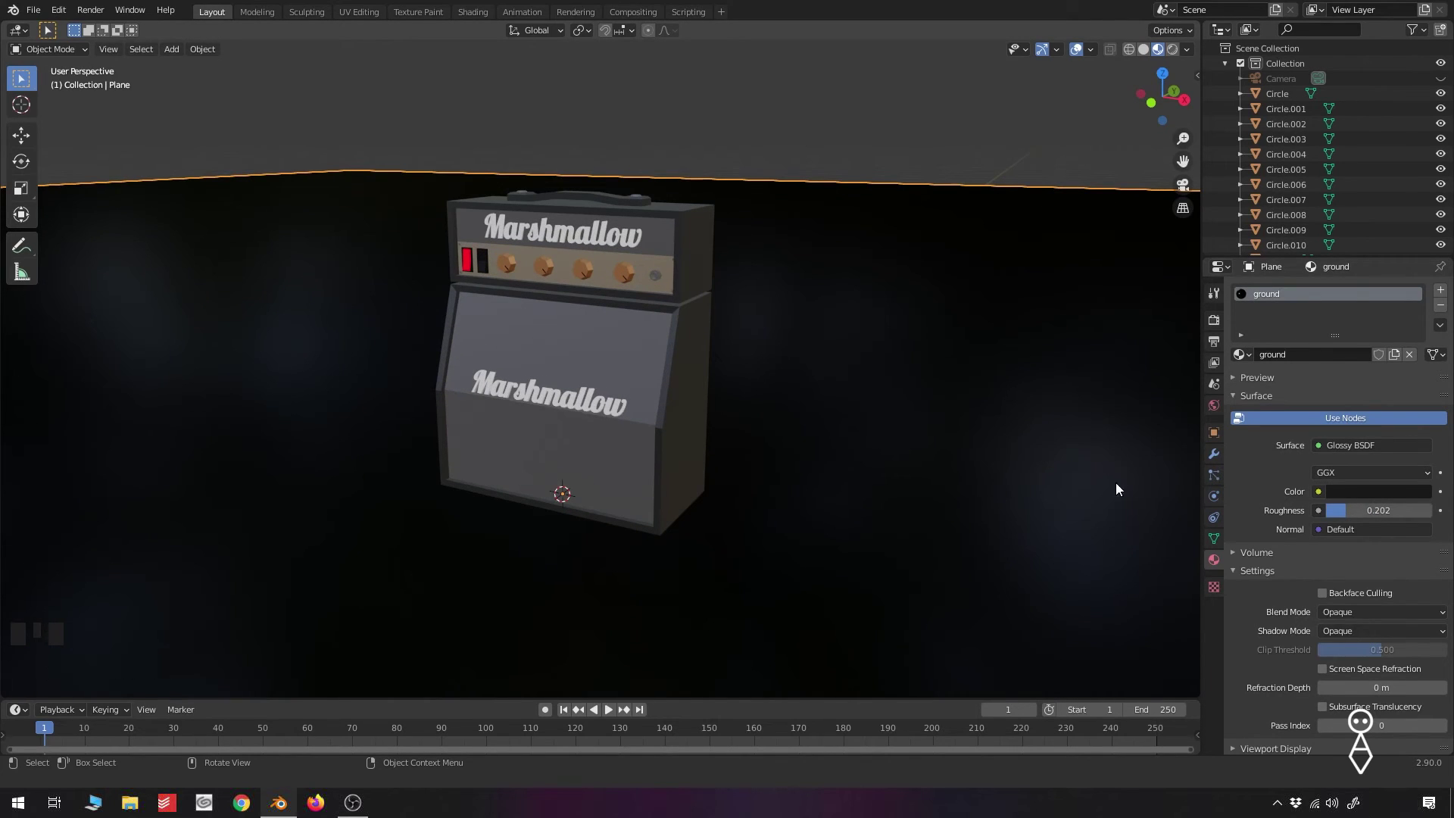
left_click(1172, 50)
scroll(659, 425, "up", 1)
scroll(659, 425, "down", 1)
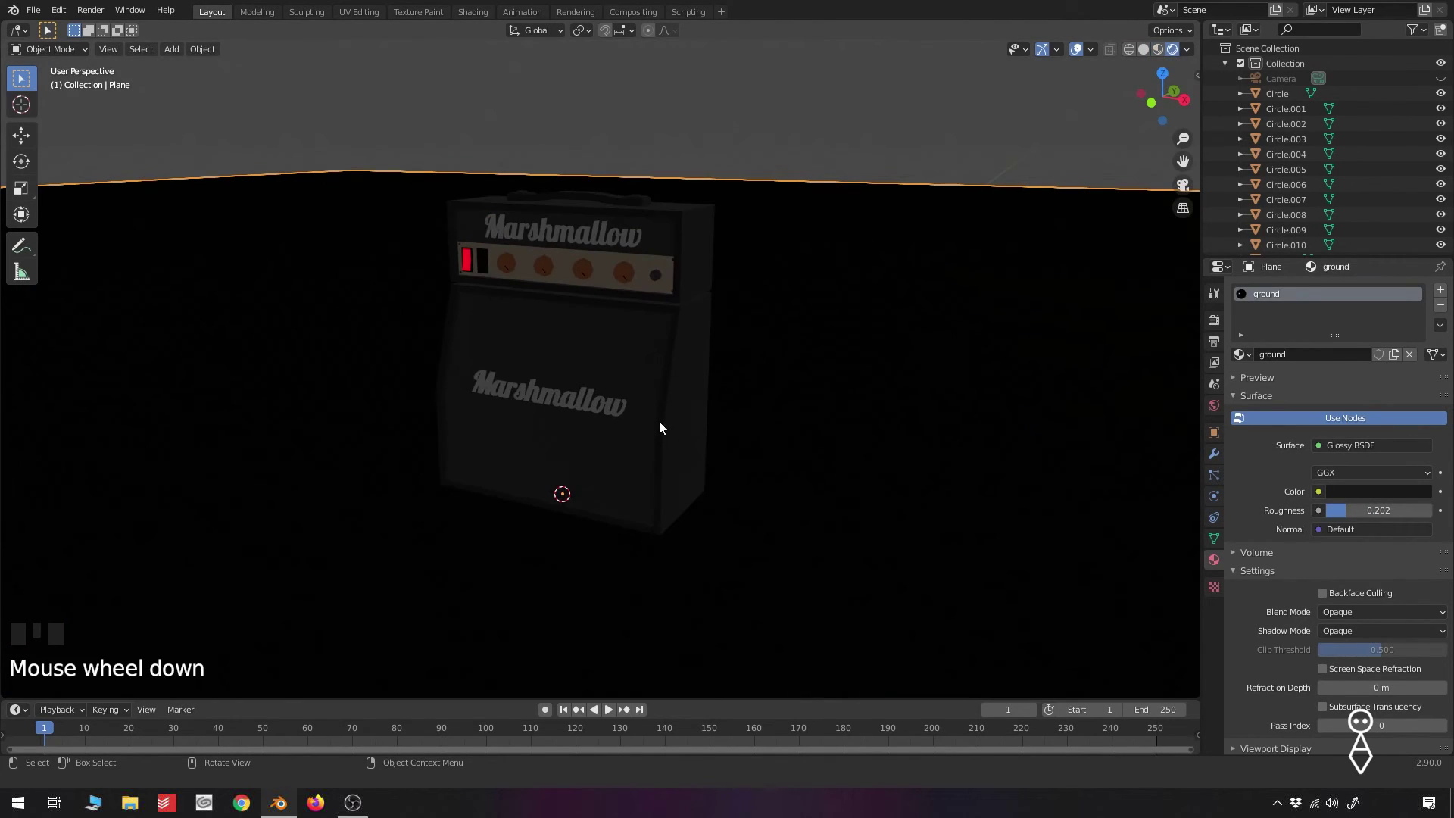
left_click(1214, 320)
left_click(1243, 394)
left_click(1244, 465)
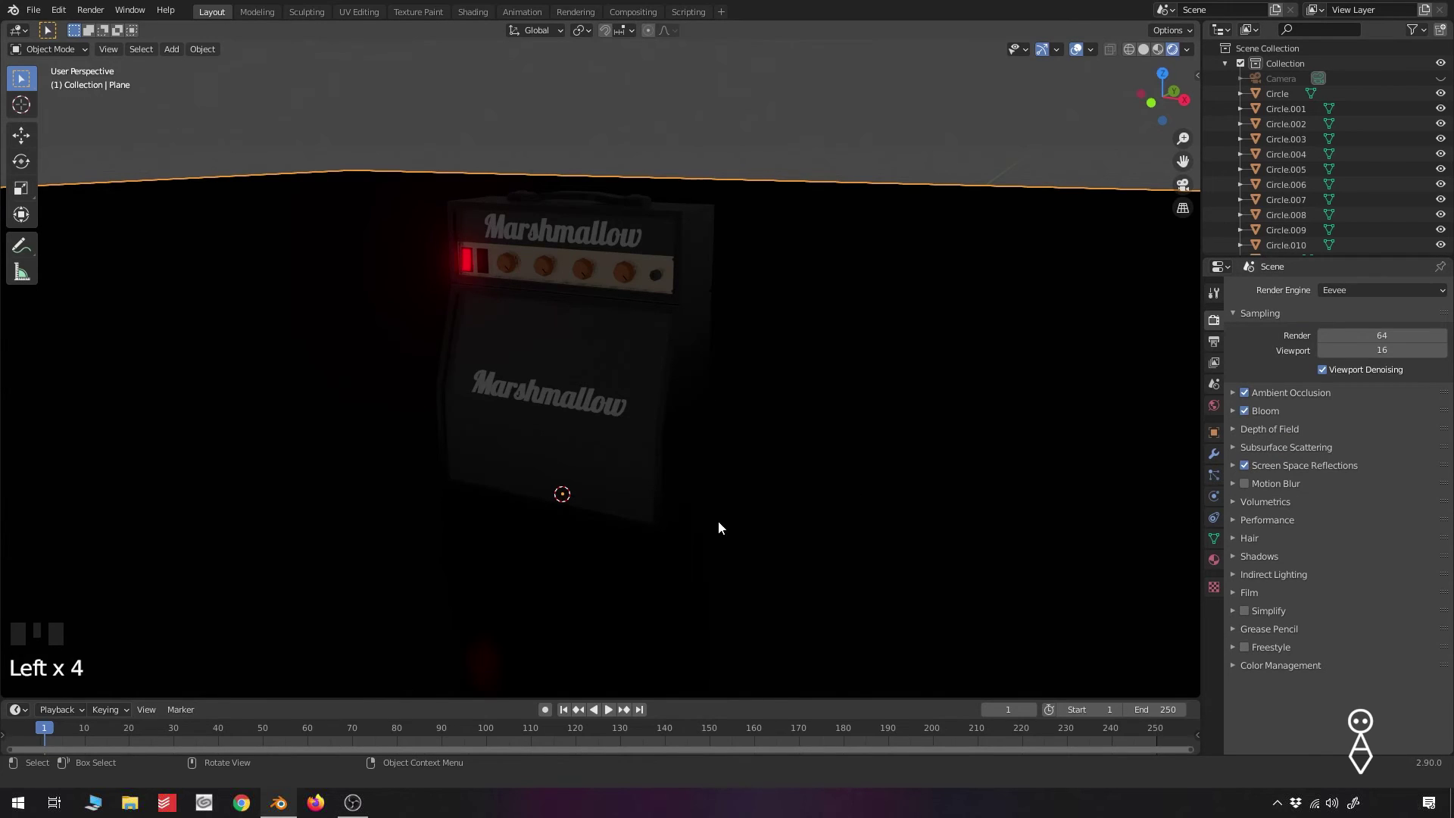
scroll(682, 482, "up", 1)
middle_click_drag(681, 481, 677, 476)
scroll(743, 470, "down", 2)
scroll(620, 483, "up", 3)
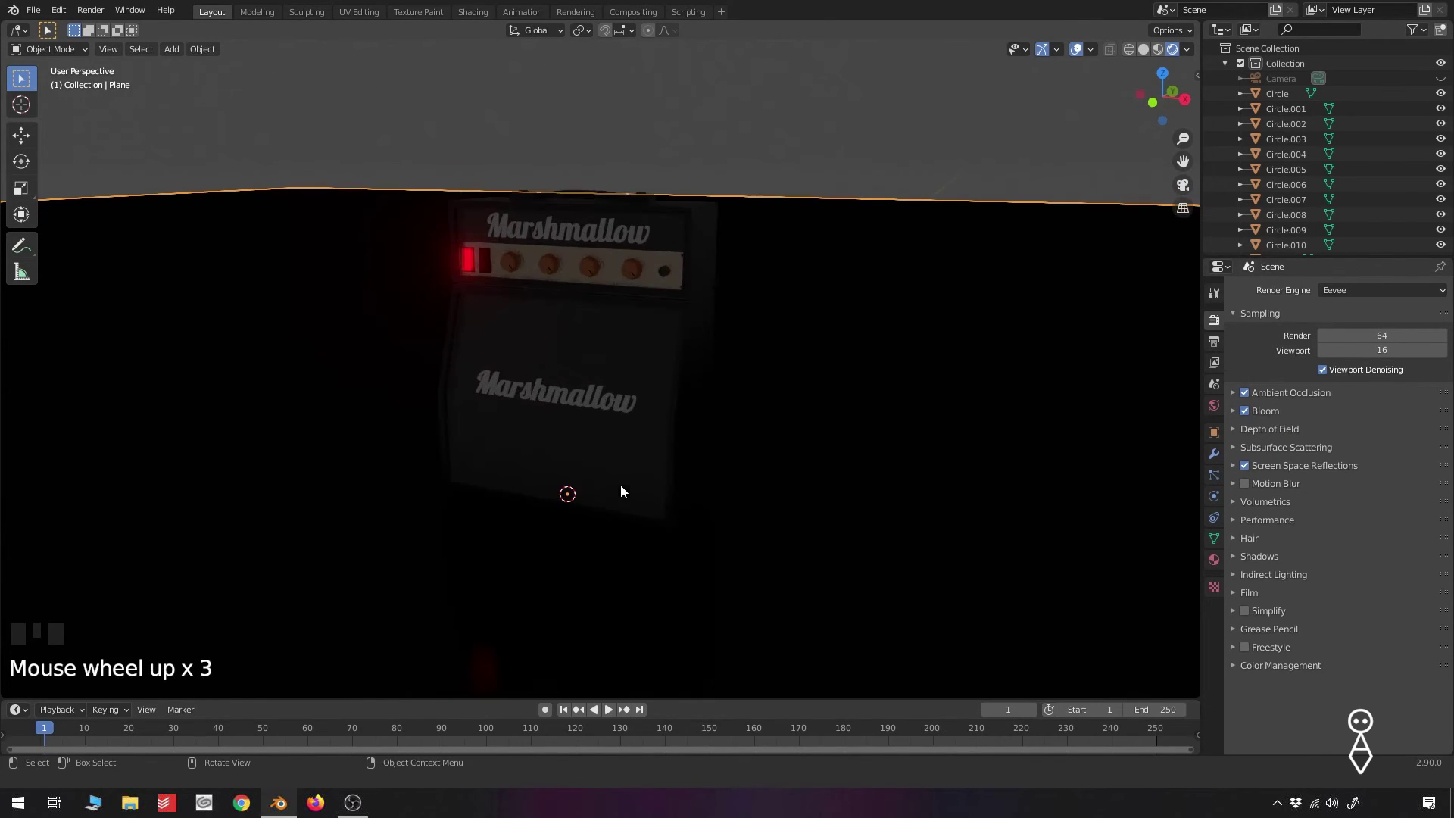
Add an area light, scale it up and raise it along Z above the amp
key("shift+a")
mouse_move(645, 648)
left_click(698, 697)
key("s")
left_click(1204, 498)
key("Return")
key("g")
key("z")
left_click(798, 439)
Set the overhead area light to 1000 W and a size of 3.24 m, and adjust its position
left_click_drag(1371, 445, 1416, 445)
scroll(663, 366, "up", 1)
scroll(634, 399, "down", 3)
middle_click_drag(665, 368, 614, 493)
key("g")
key("g")
key("KP_0")
scroll(672, 386, "up", 2)
scroll(668, 406, "down", 4)
Add a second area light and move it forward along Y to stand in front of the amp
key("shift+a")
mouse_move(668, 406)
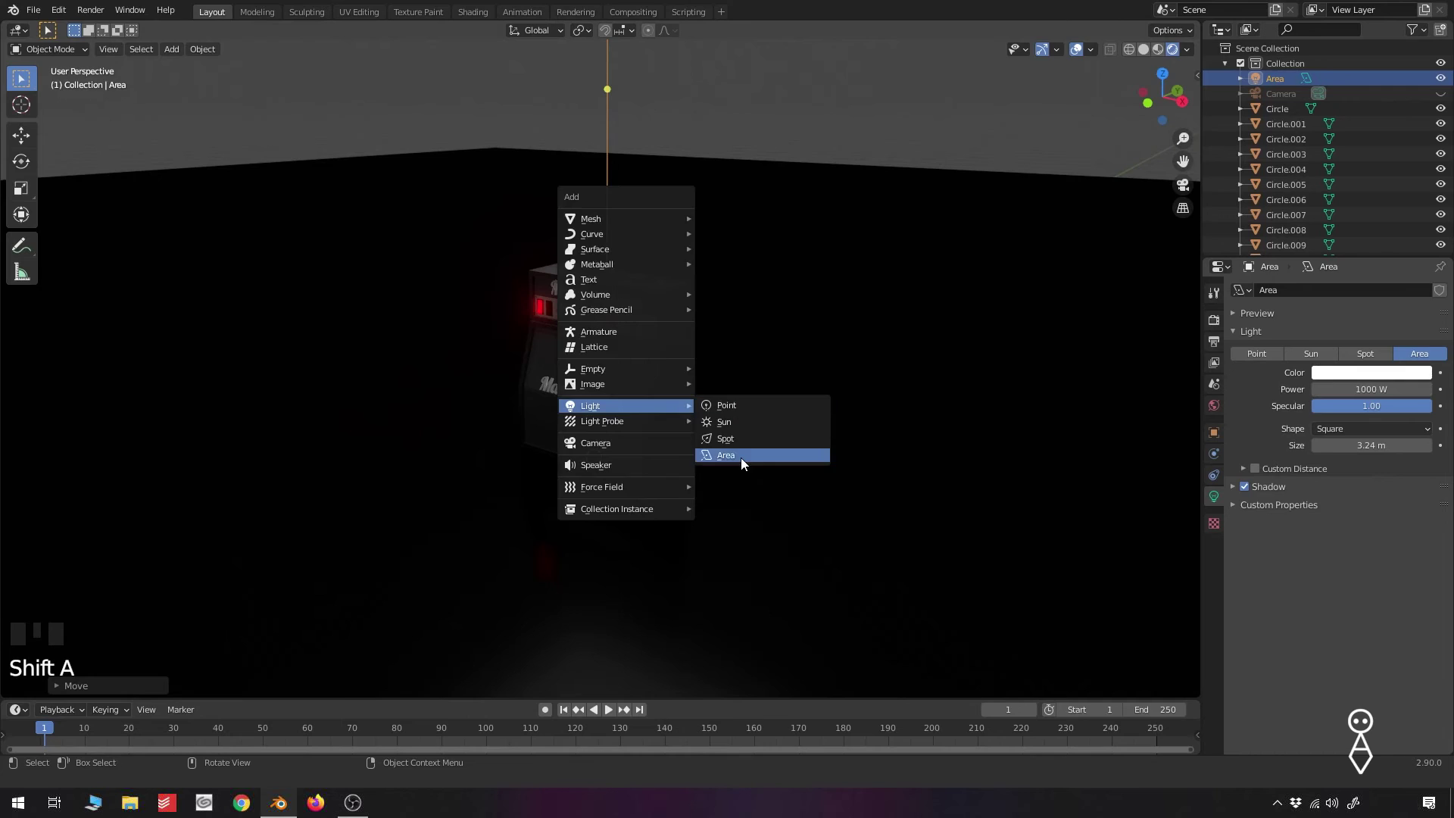
left_click(741, 457)
key("g")
left_click(691, 477)
key("KP_7")
key("z")
left_click(596, 434)
key("g")
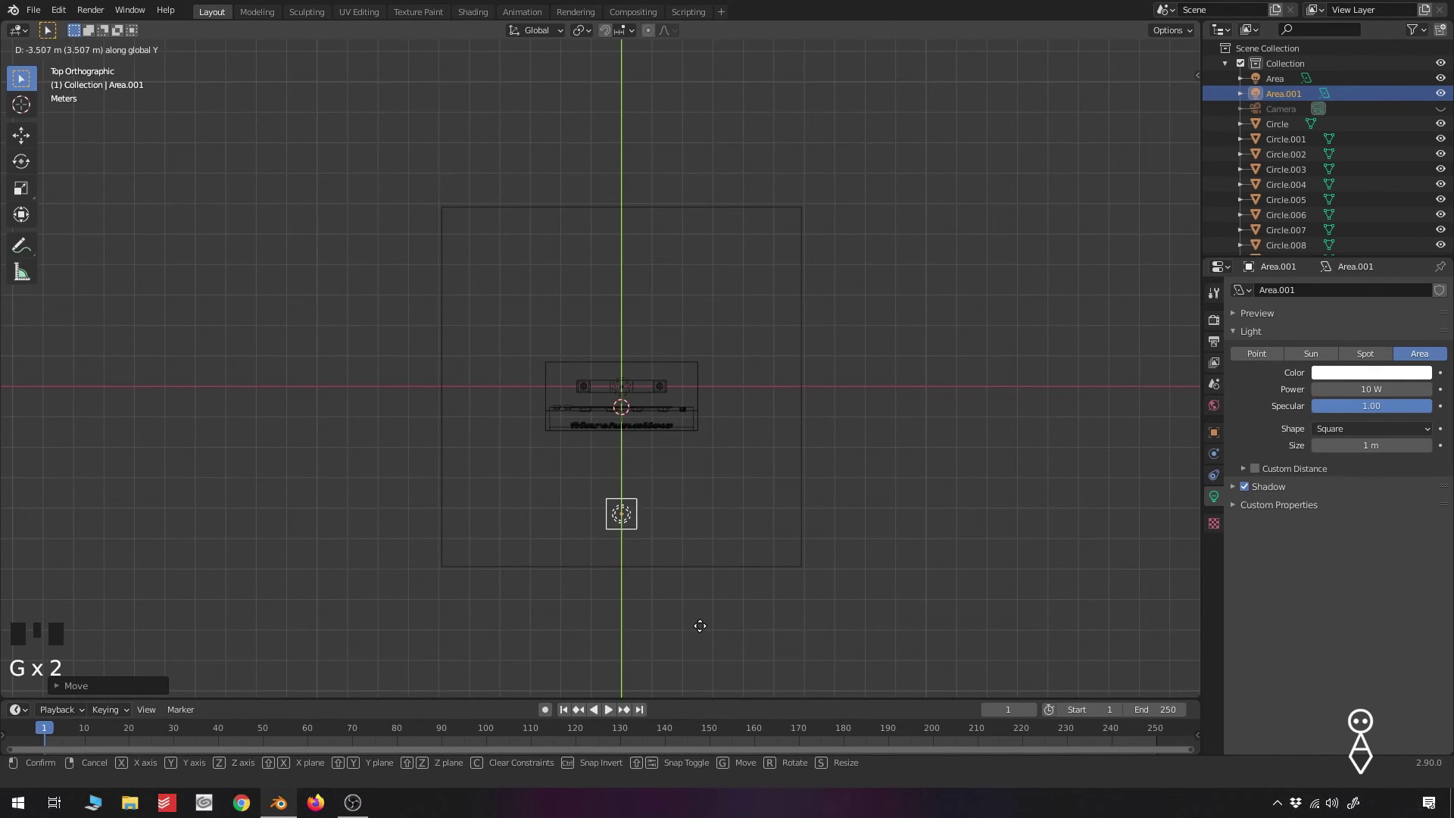
left_click(699, 626)
Turn the second area light toward the amp, move it to the amp's front left and rotate it about Z to aim at the cabinet
middle_click_drag(699, 626, 653, 427)
left_click(636, 426)
key("KP_7")
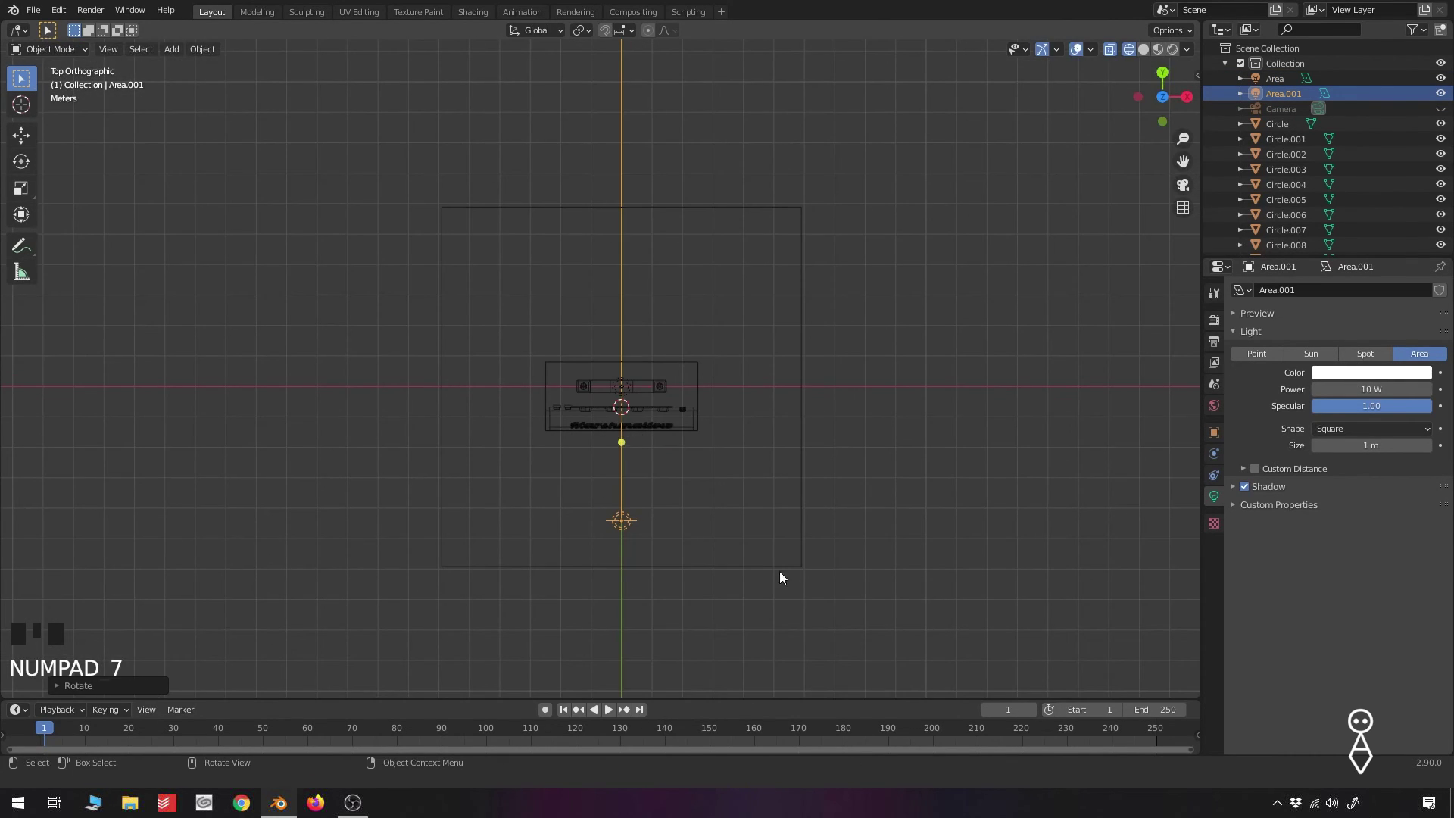
key("g")
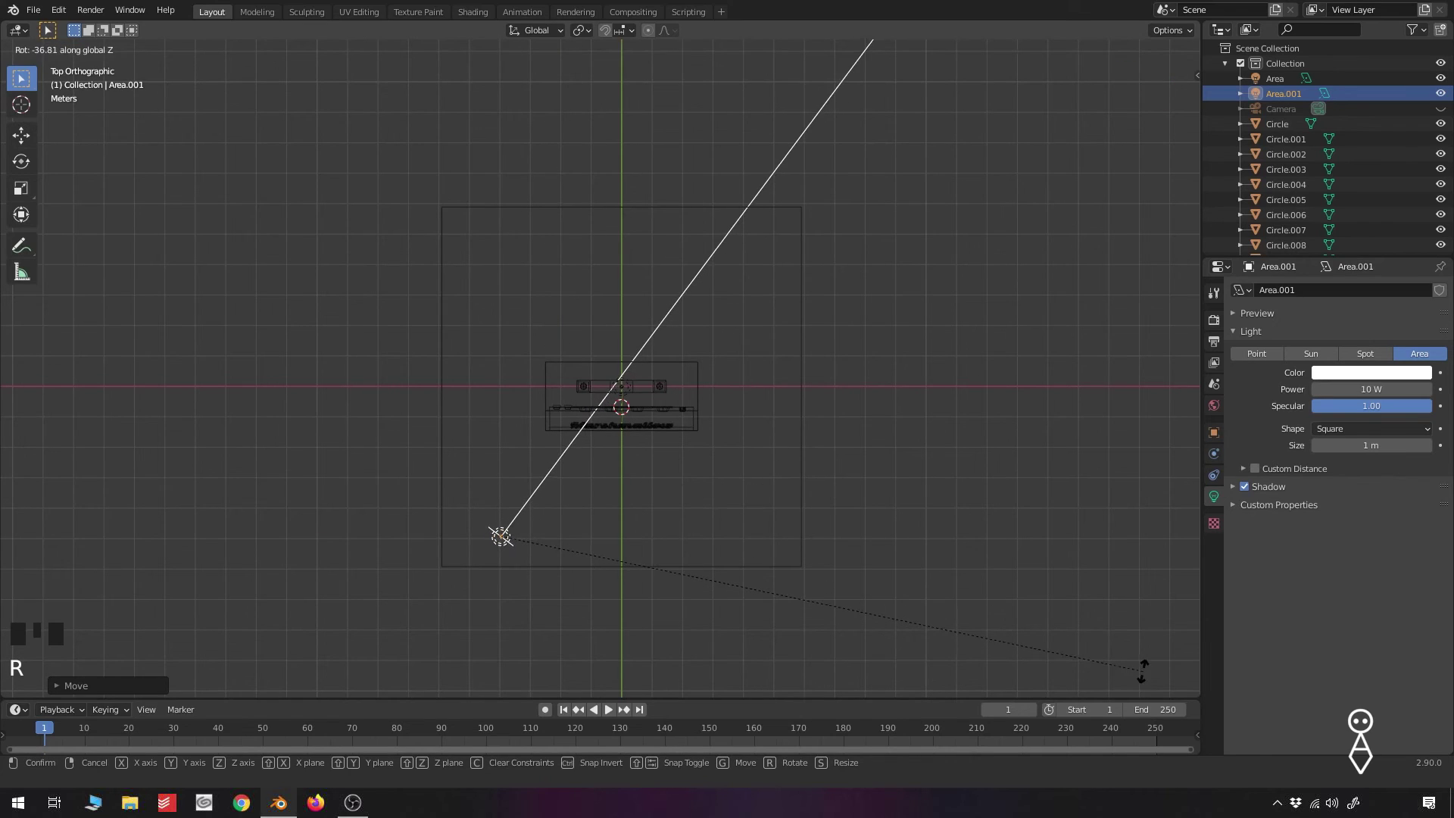
left_click(1143, 671)
Scale up the front area light, set its size to 1.42 m and show the scene in rendered shading
middle_click_drag(658, 666, 704, 529)
key("s")
left_click(621, 644)
left_click_drag(1371, 445, 1363, 445)
left_click(1390, 372)
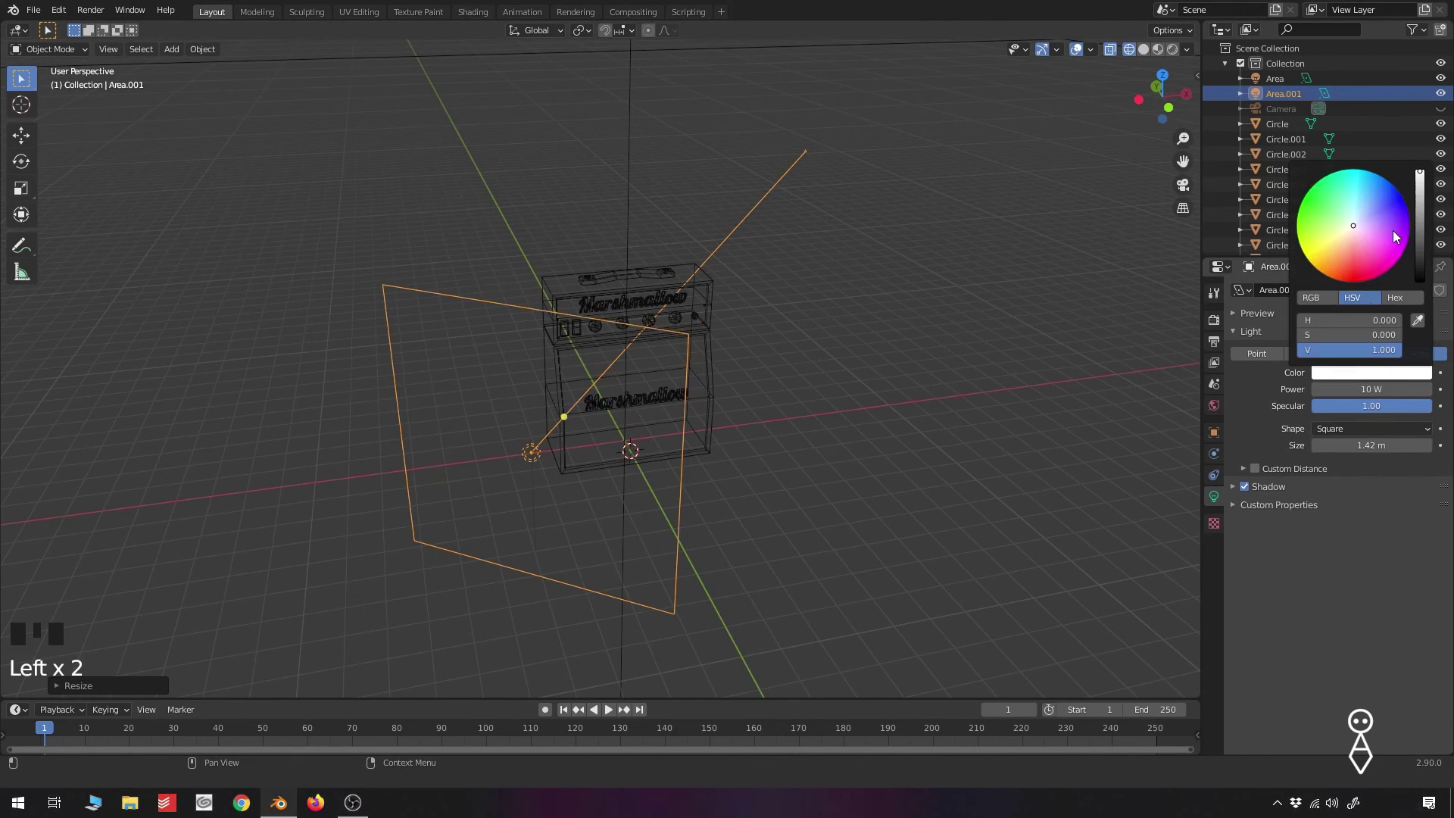
key("z")
middle_click_drag(752, 380, 709, 383)
left_click(1172, 50)
Set the front-left area light's power to 500 W and its colour to pale blue
scroll(1185, 106, "up", 1)
left_click(1378, 390)
type("500")
key("Return")
left_click(1389, 372)
left_click_drag(1377, 202, 1370, 211)
scroll(629, 383, "down", 4)
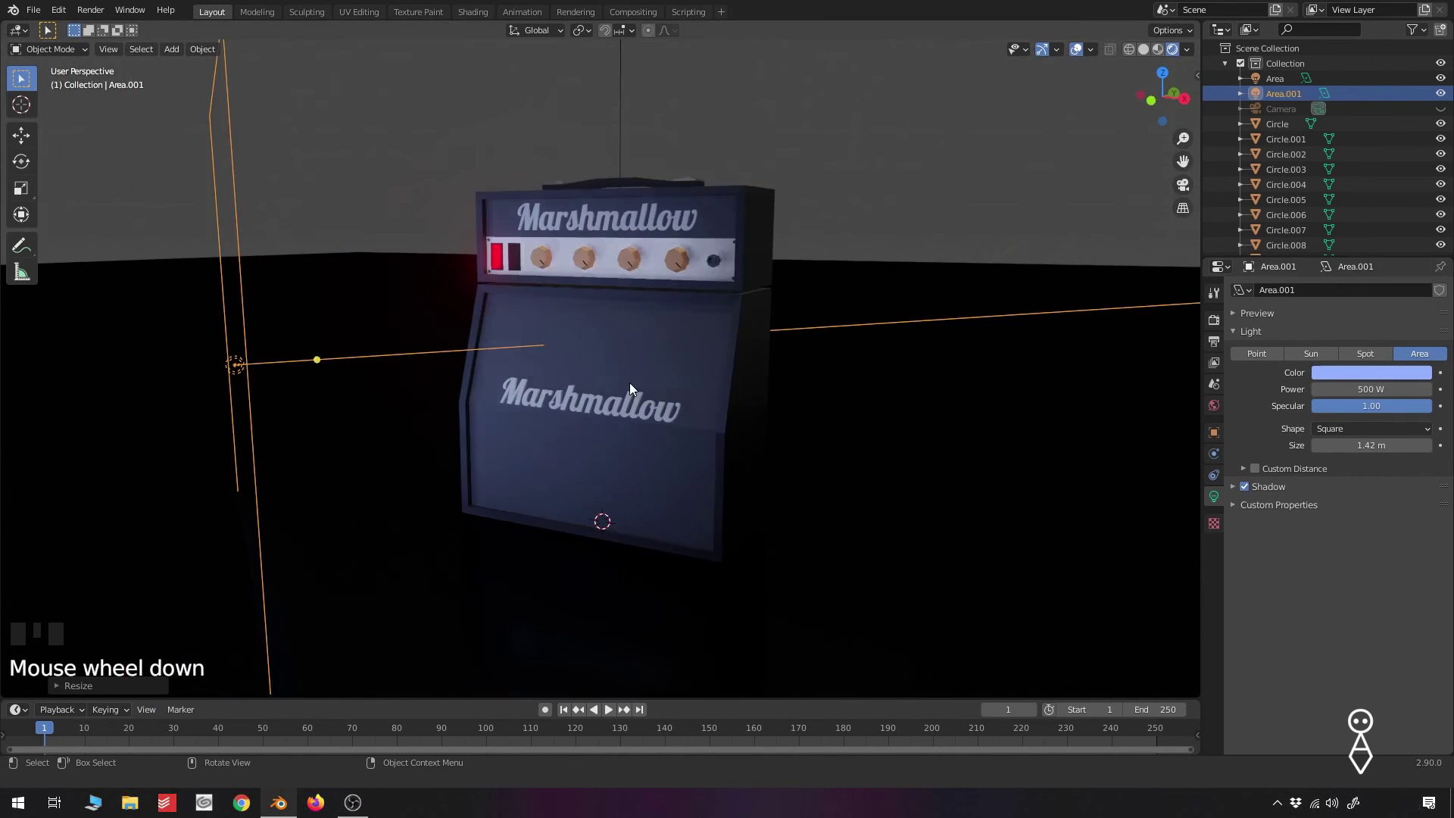
scroll(577, 465, "down", 2)
key("KP_0")
scroll(602, 443, "down", 4)
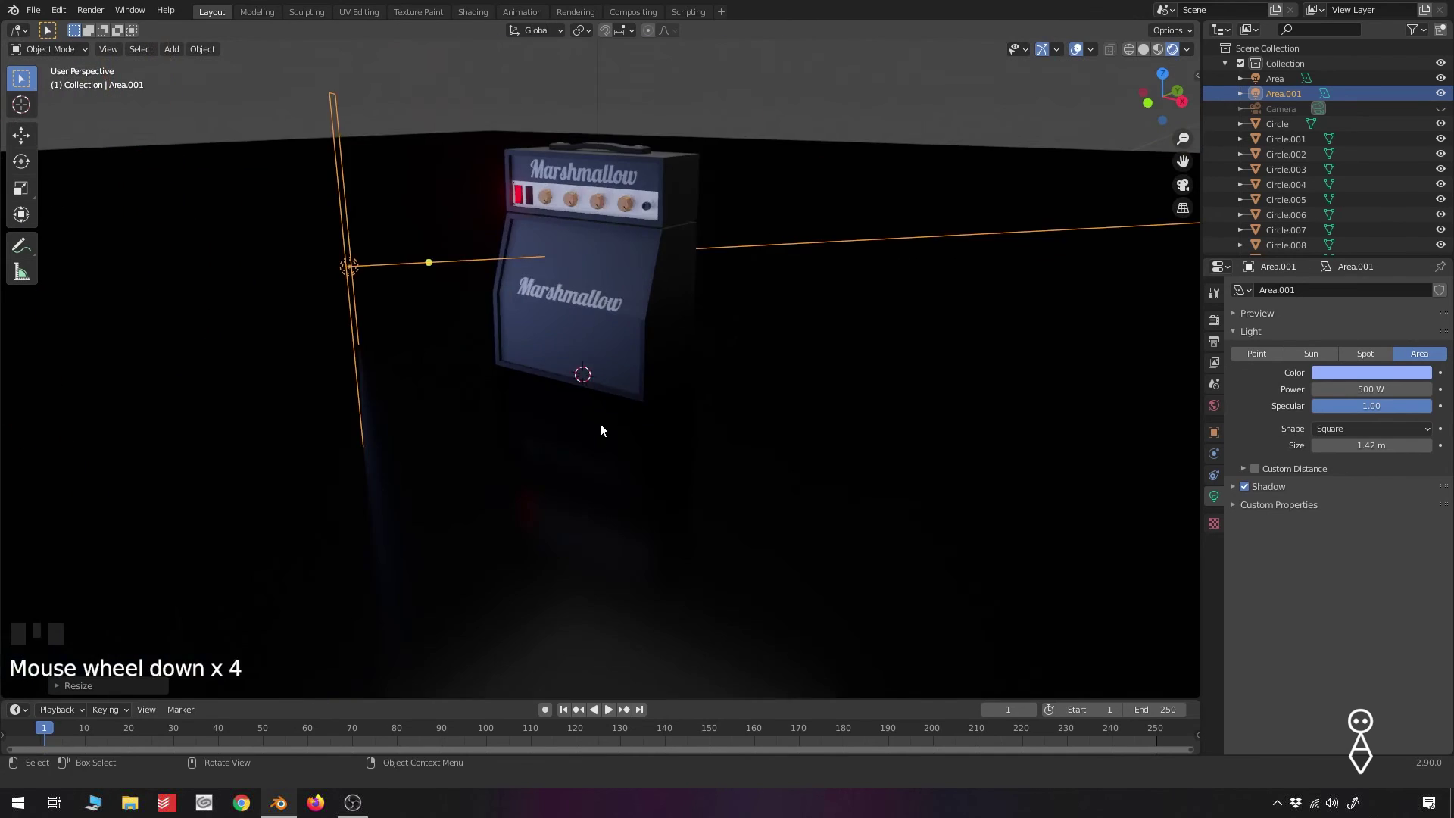
Duplicate the blue area light along X to the amp's front right and rotate the copy to face the amp
scroll(652, 493, "down", 2)
key("KP_7")
key("shift+d")
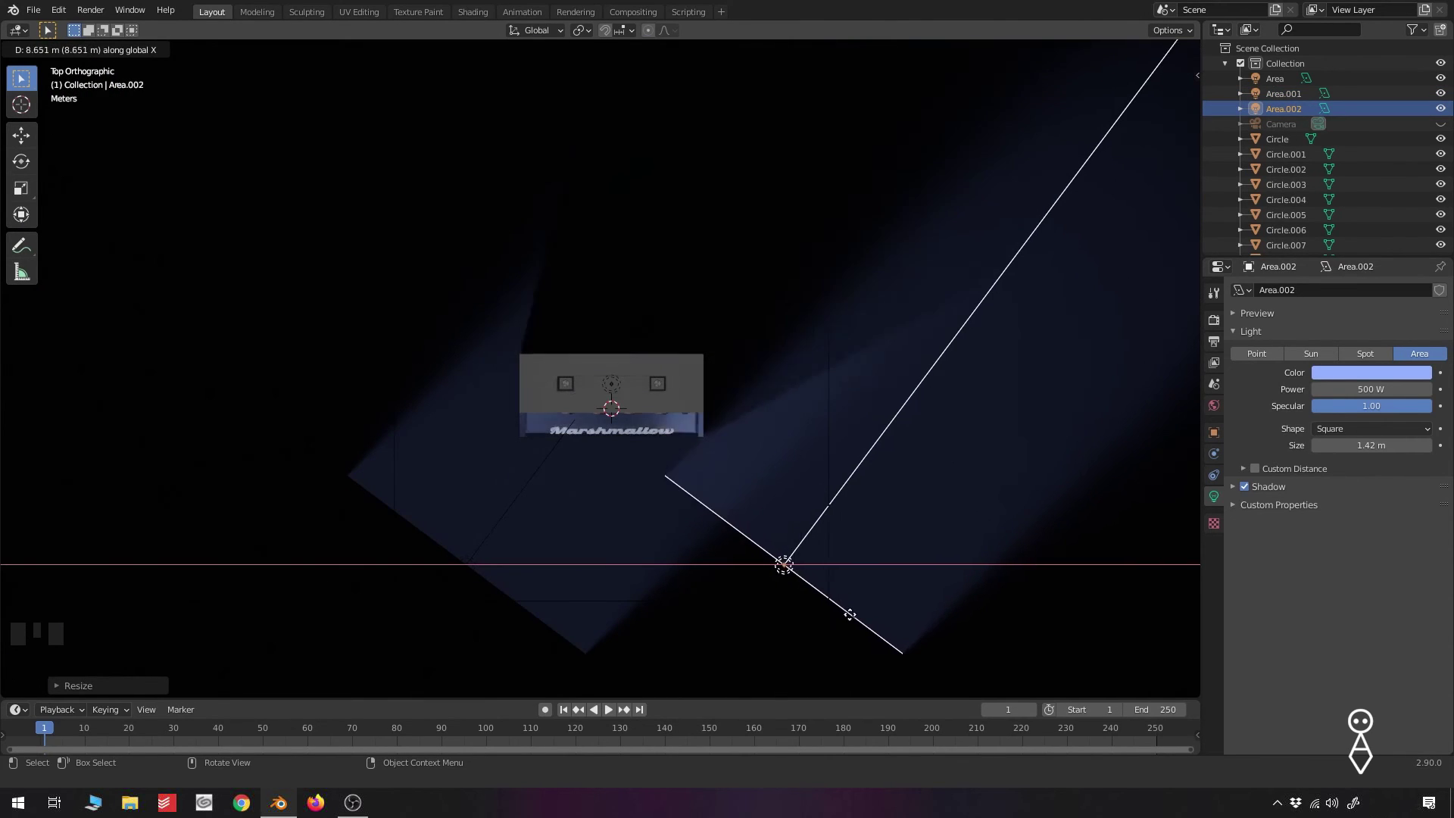
key("r")
left_click(792, 444)
key("g")
left_click(857, 445)
key("r")
left_click(829, 445)
Tint the duplicated area light pale salmon with hue 0.031 and saturation 0.340
middle_click_drag(826, 447, 759, 410)
left_click(1341, 373)
left_click_drag(1345, 252, 1350, 244)
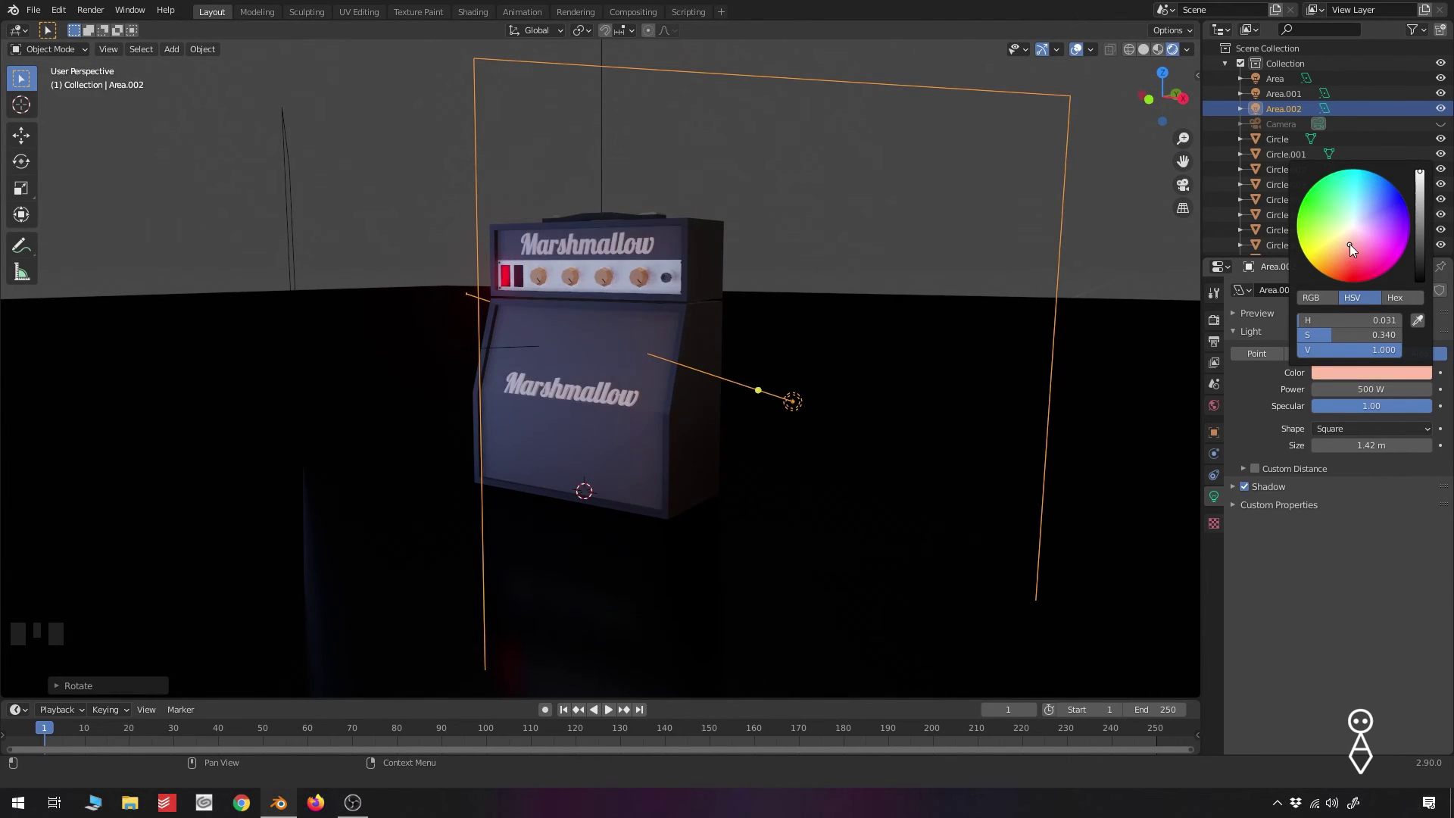
Darken the World background colour to near black
scroll(647, 415, "up", 3)
middle_click_drag(647, 415, 768, 480, "shift")
left_click(1214, 406)
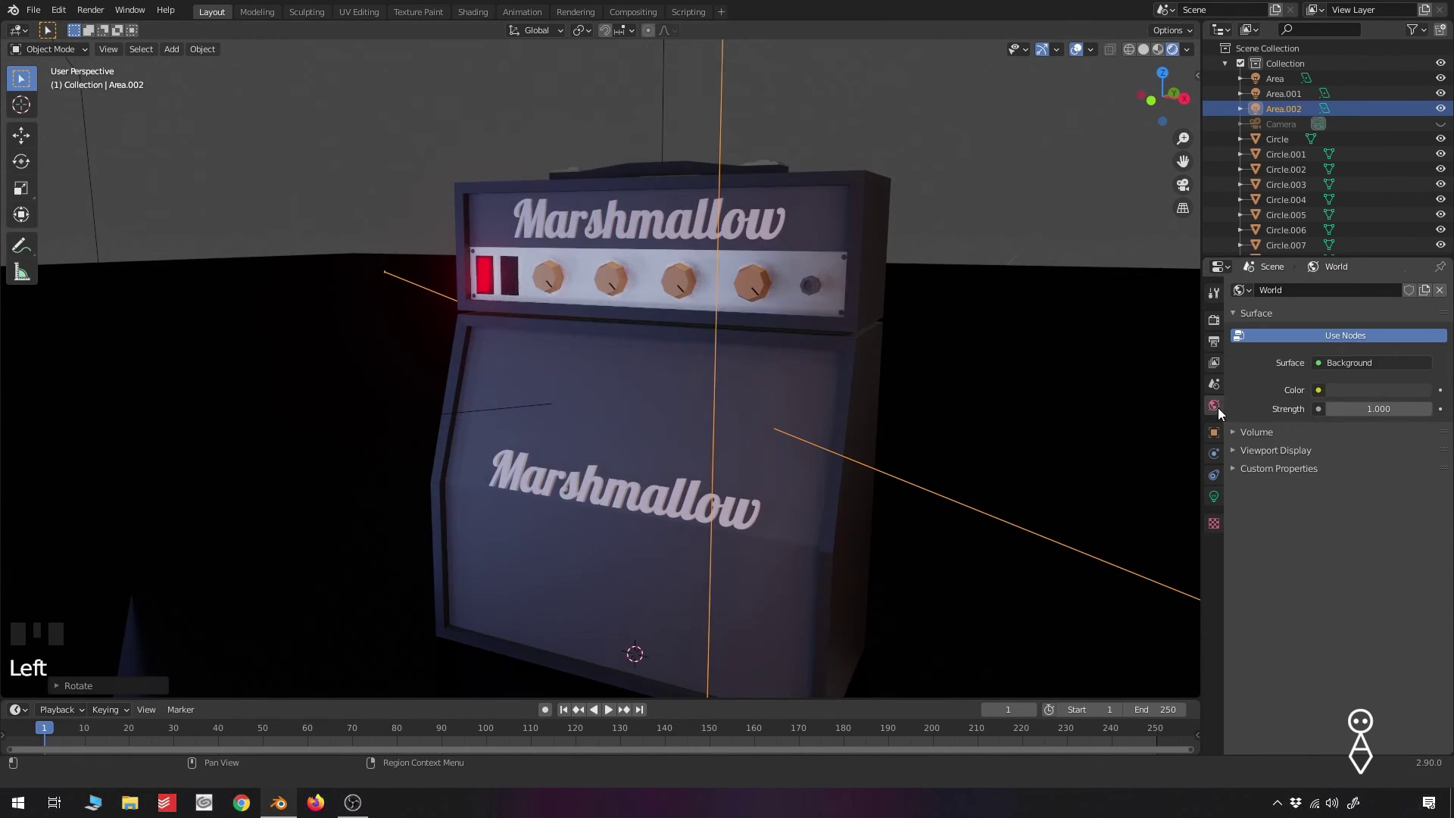
left_click(1377, 390)
left_click(1418, 275)
scroll(887, 415, "up", 1)
middle_click_drag(887, 415, 727, 490)
Unhide the camera and, looking through it, move it along Z and Y
scroll(641, 479, "up", 2)
key("KP_0")
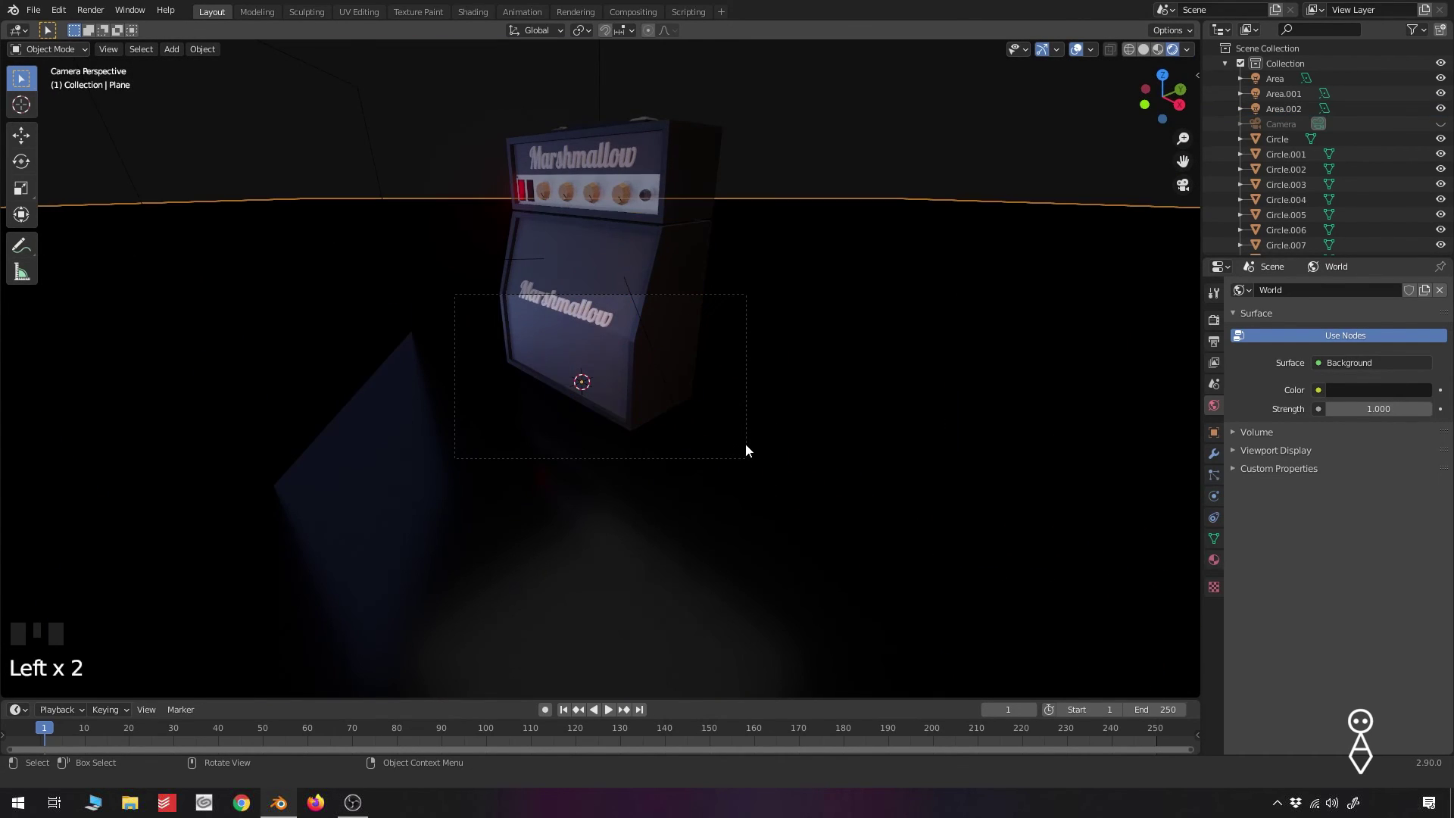
left_click(1440, 124)
left_click(1281, 124)
key("g")
key("z")
left_click(765, 280)
key("g")
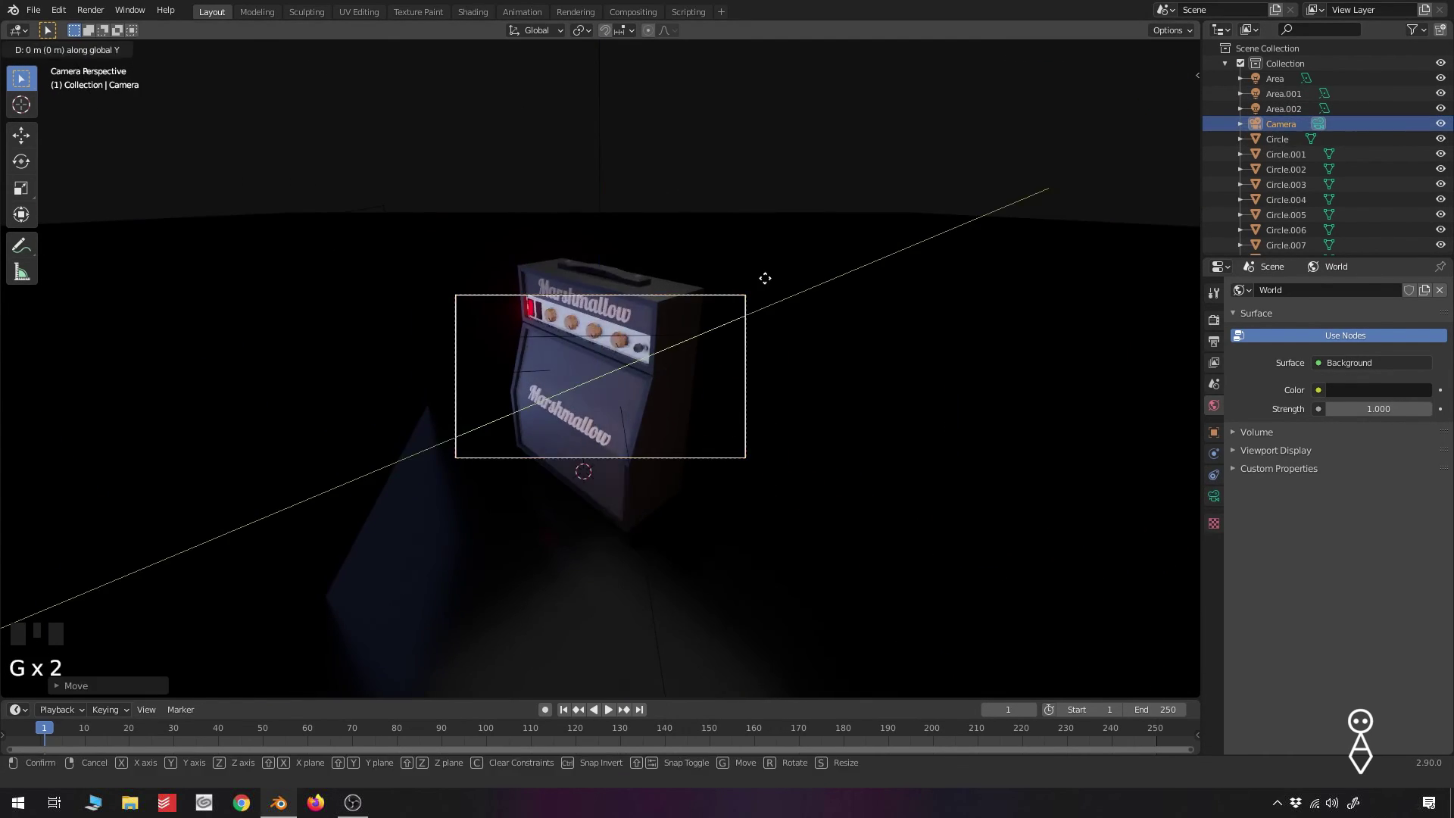
key("y")
left_click(795, 497)
Rotate the camera about Z and reposition it to bring the amp toward the middle of the camera frame
key("r")
key("z")
left_click(756, 515)
key("g")
left_click(727, 485)
key("r")
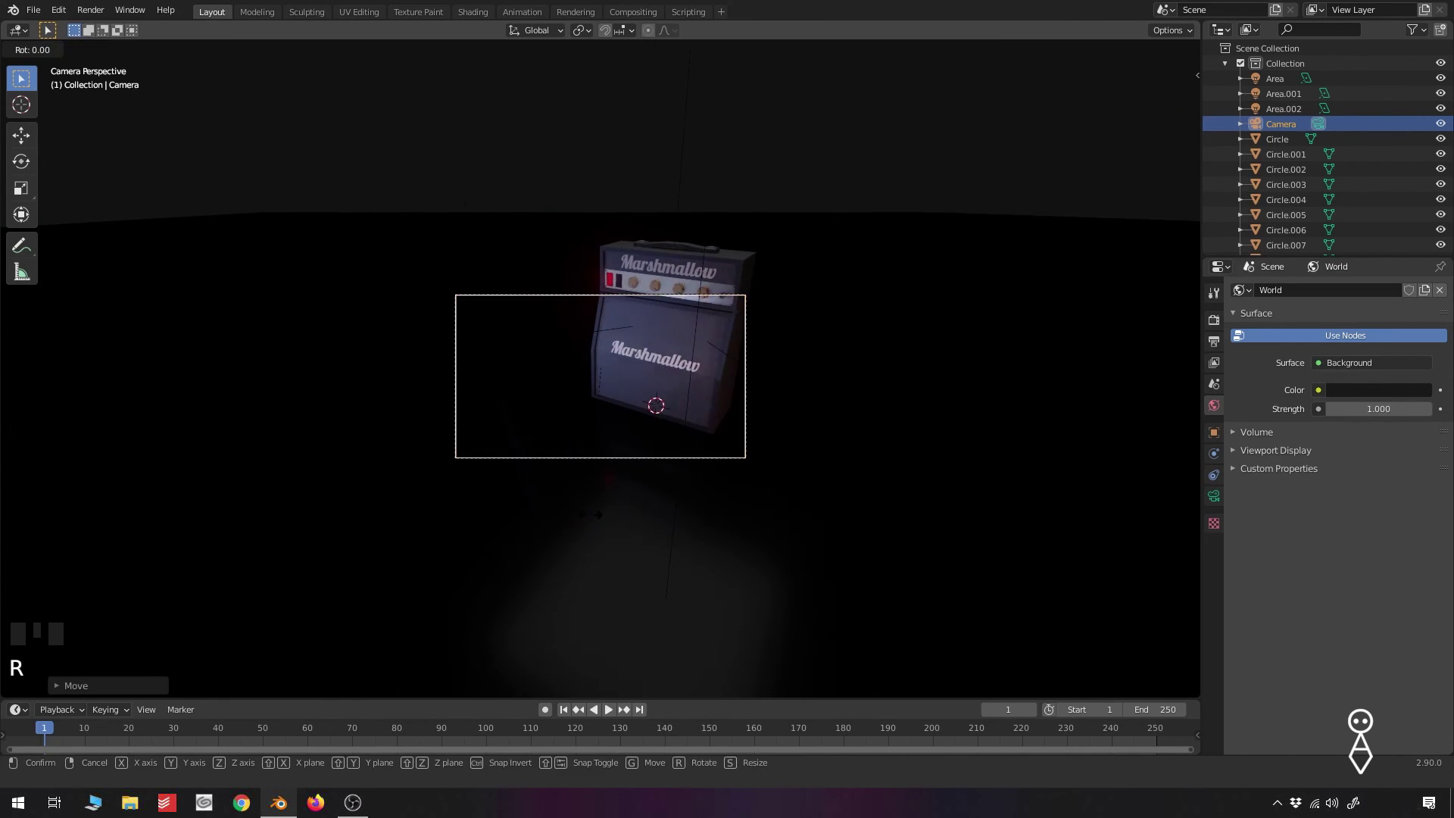
key("z")
left_click(624, 410)
scroll(624, 410, "up", 4)
key("r")
key("z")
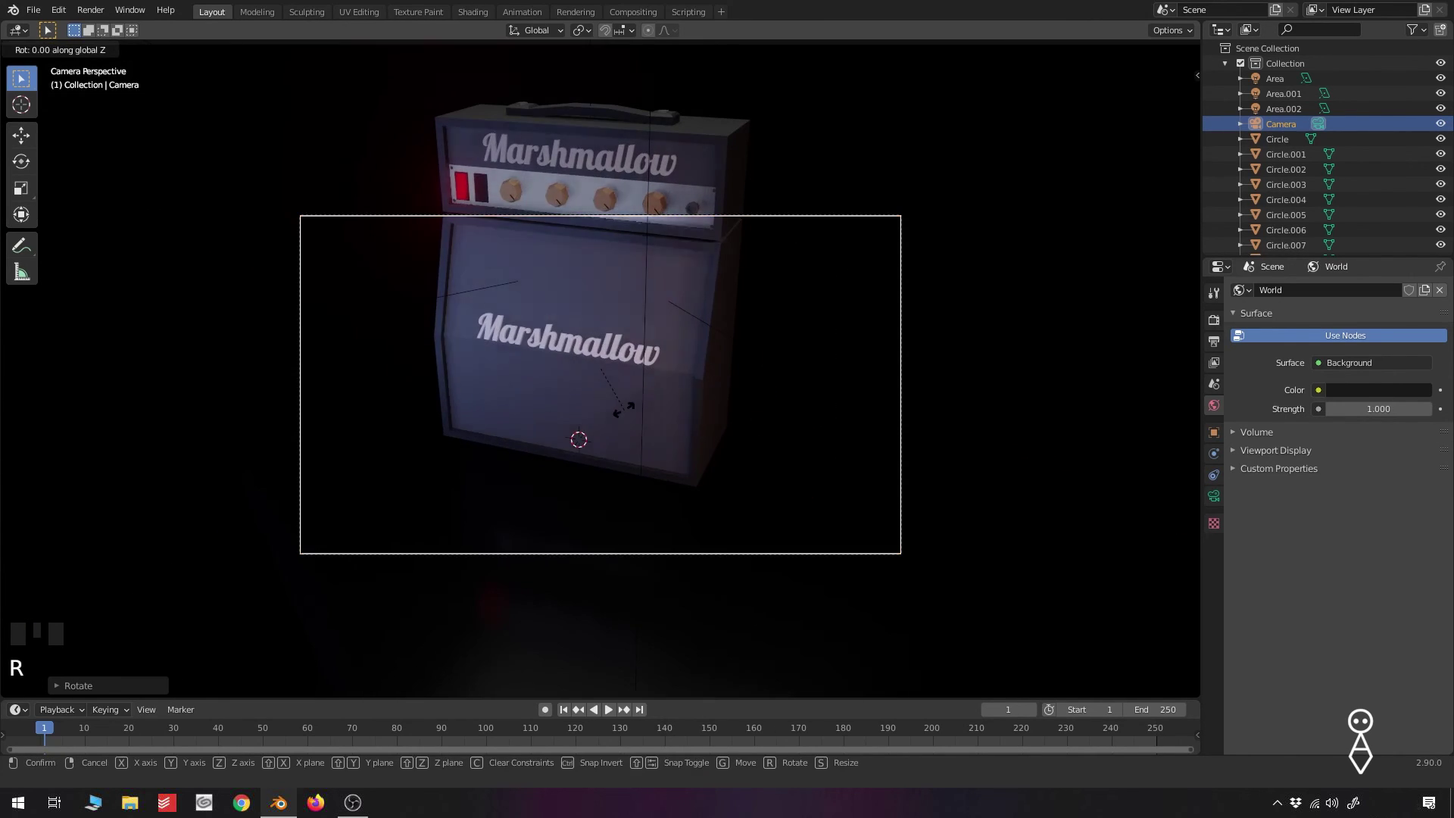
right_click(624, 409)
key("r")
key("z")
key("z")
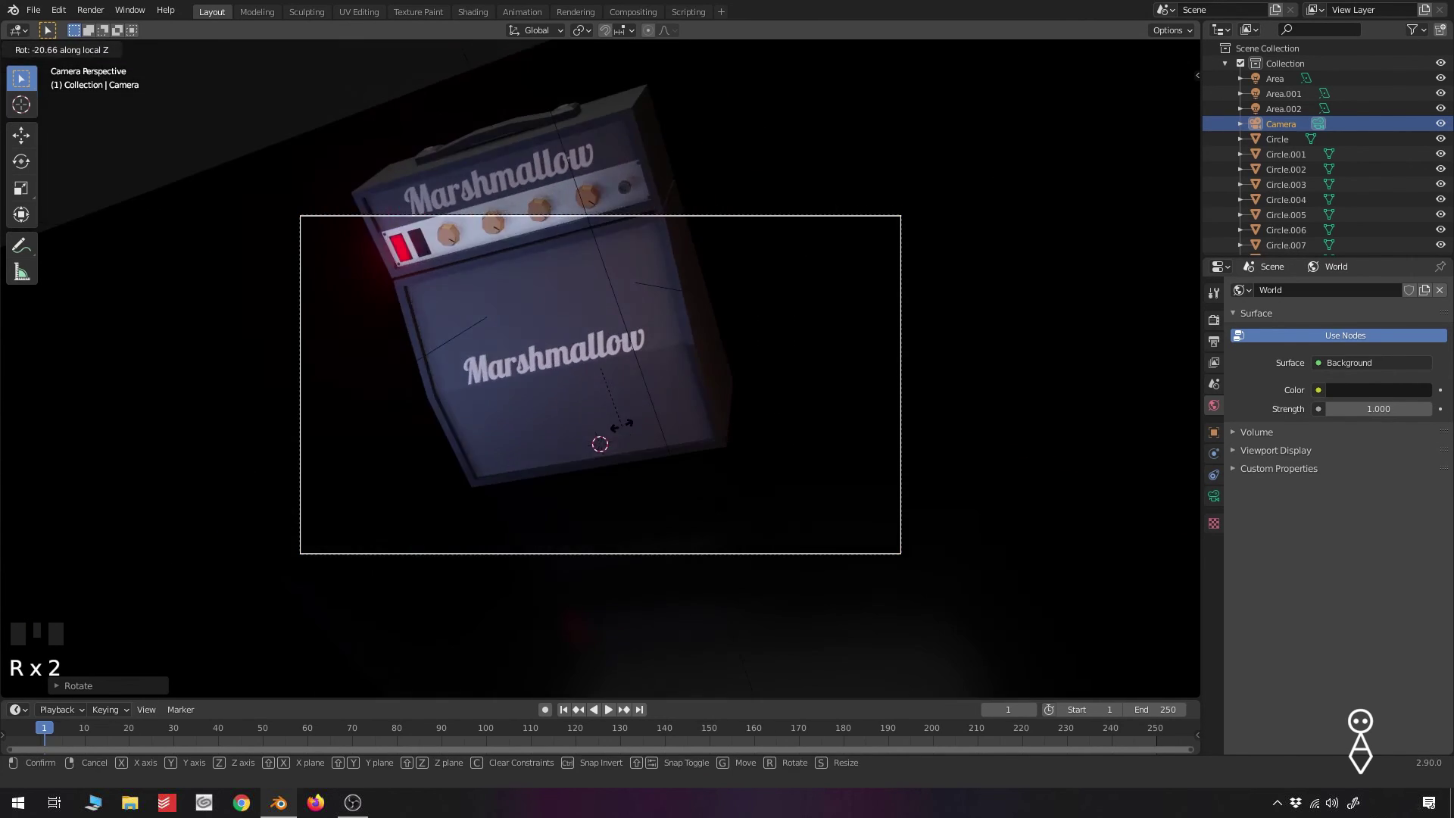
right_click(623, 424)
Tilt the camera with a free rotation and shift it along Y to reframe the amp
key("r")
key("r")
left_click(662, 434)
key("g")
key("y")
left_click(636, 488)
key("g")
left_click(711, 474)
Fine-tune the camera position until the whole head and cabinet sit centred inside the frame
key("g")
key("z")
key("g")
left_click(766, 448)
key("g")
key("y")
left_click(749, 453)
key("g")
left_click(749, 477)
key("g")
left_click(704, 462)
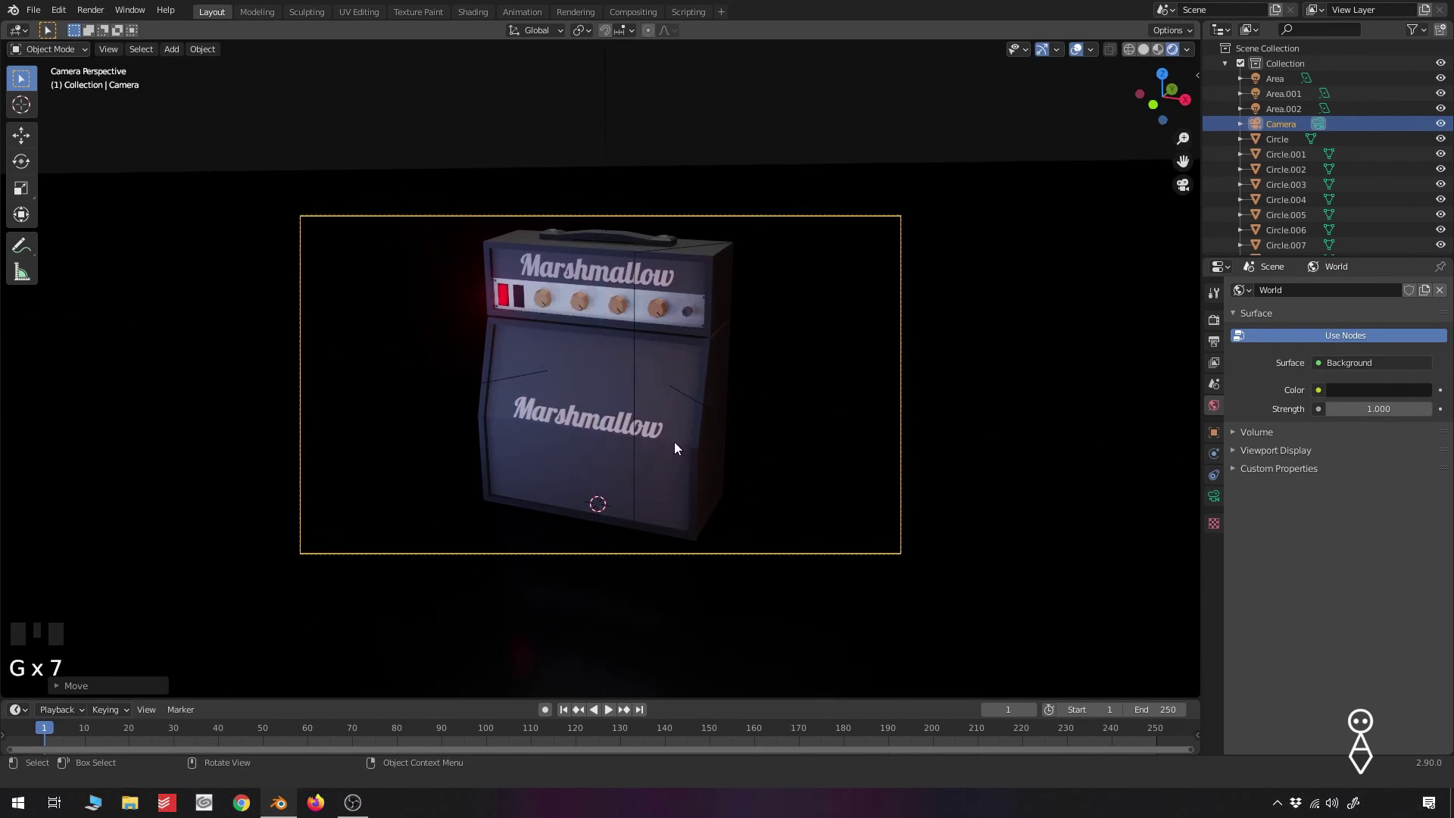
Adjust the amp head's control panel material and give it a warm tan base colour
scroll(674, 424, "up", 4)
left_click(607, 243)
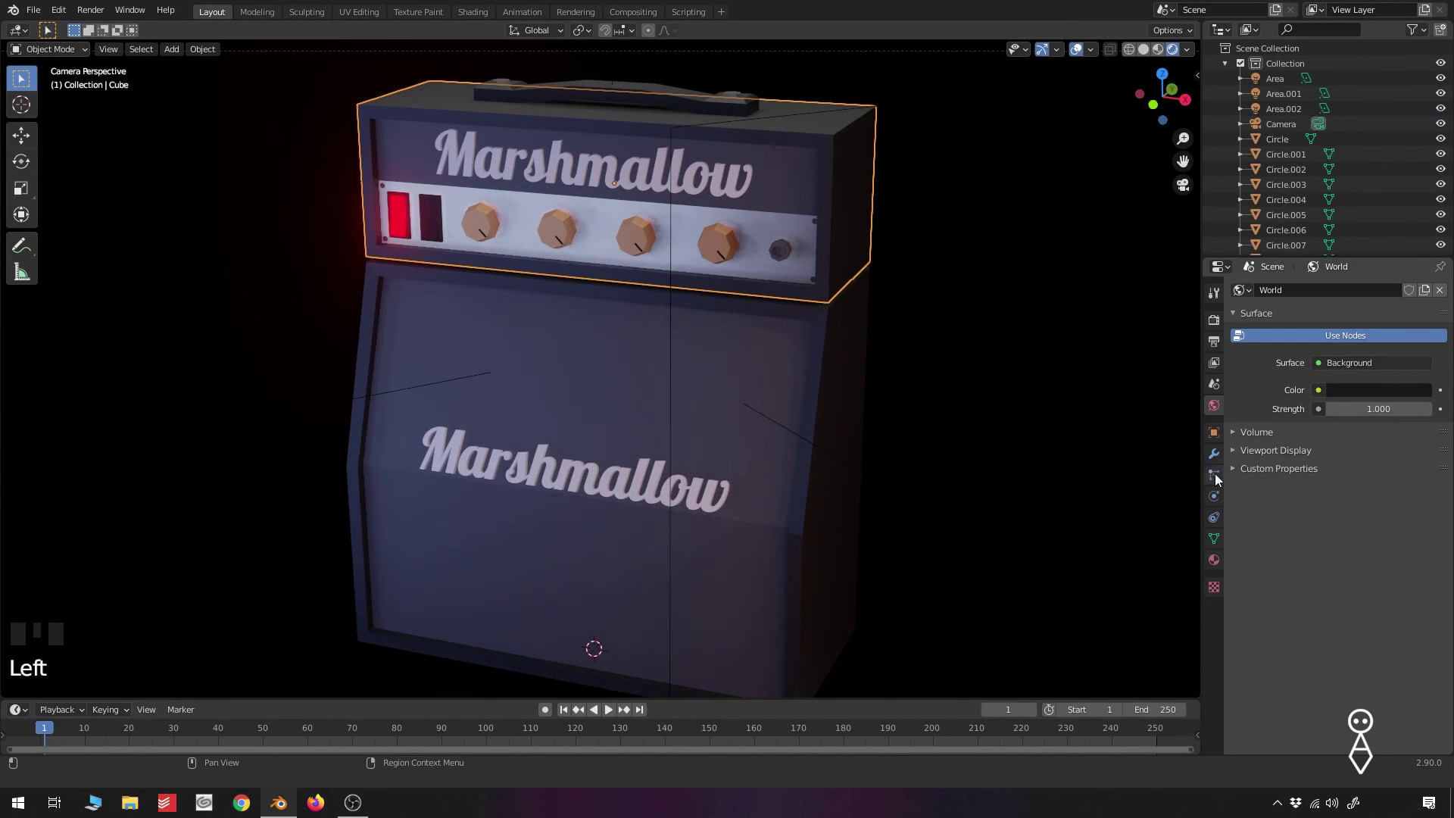
left_click(1214, 559)
left_click(1295, 309)
left_click_drag(1355, 541, 1410, 541)
left_click(1373, 522)
left_click_drag(1340, 368, 1342, 394)
Change the control knobs' material to a paler base colour
left_click(484, 224)
left_click(1290, 294)
left_click(1359, 522)
scroll(731, 375, "down", 1)
Change the front-left area light to a more saturated blue and check it through the camera
mouse_move(732, 375)
middle_mouse_down()
mouse_move(688, 397)
mouse_move(707, 378)
middle_mouse_up()
scroll(547, 365, "down", 2)
left_click(547, 364)
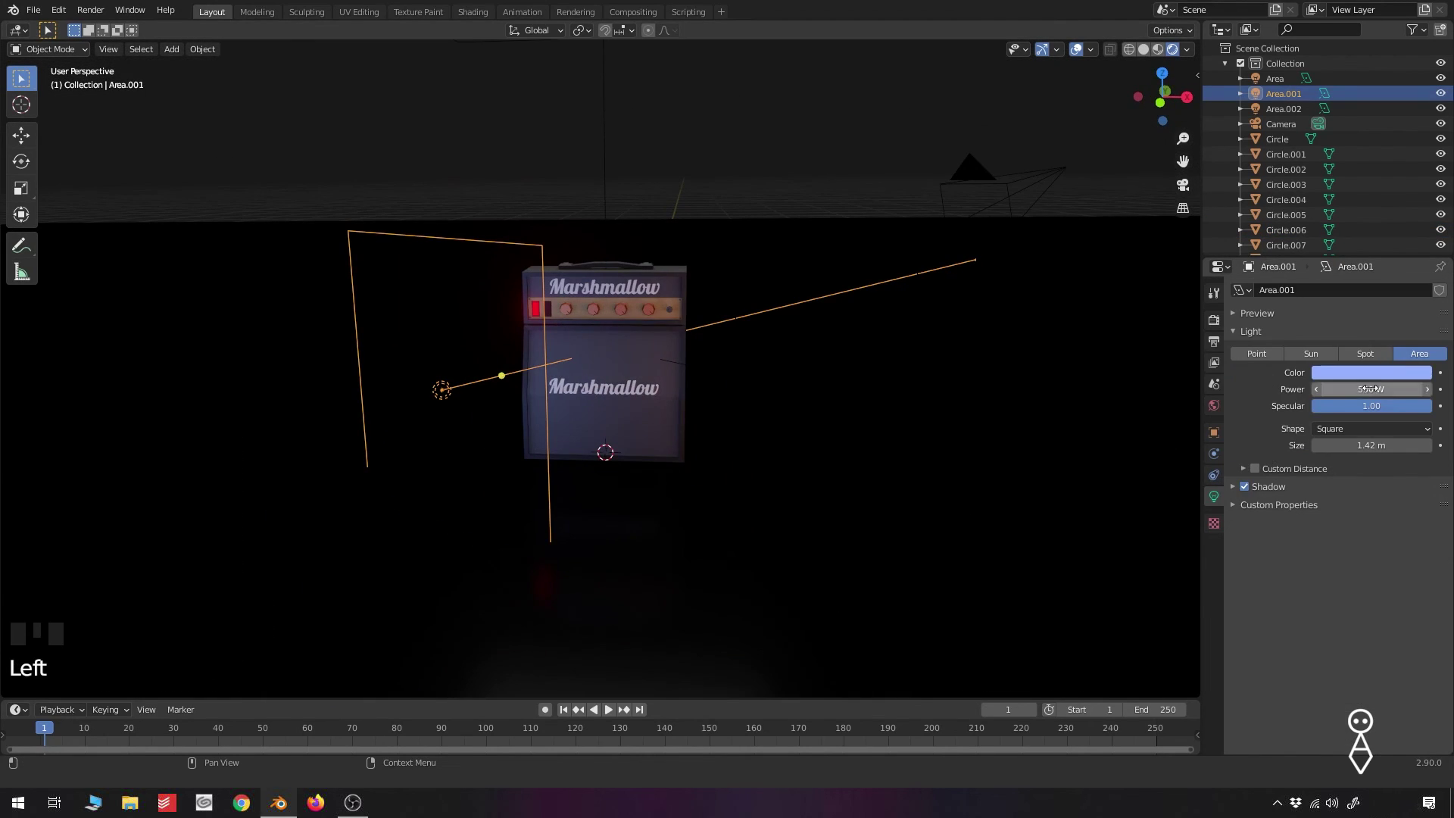
left_click(1367, 375)
left_click_drag(1370, 210, 1385, 187)
middle_click_drag(686, 391, 761, 444)
key("KP_0")
scroll(668, 397, "up", 1)
scroll(668, 397, "down", 3)
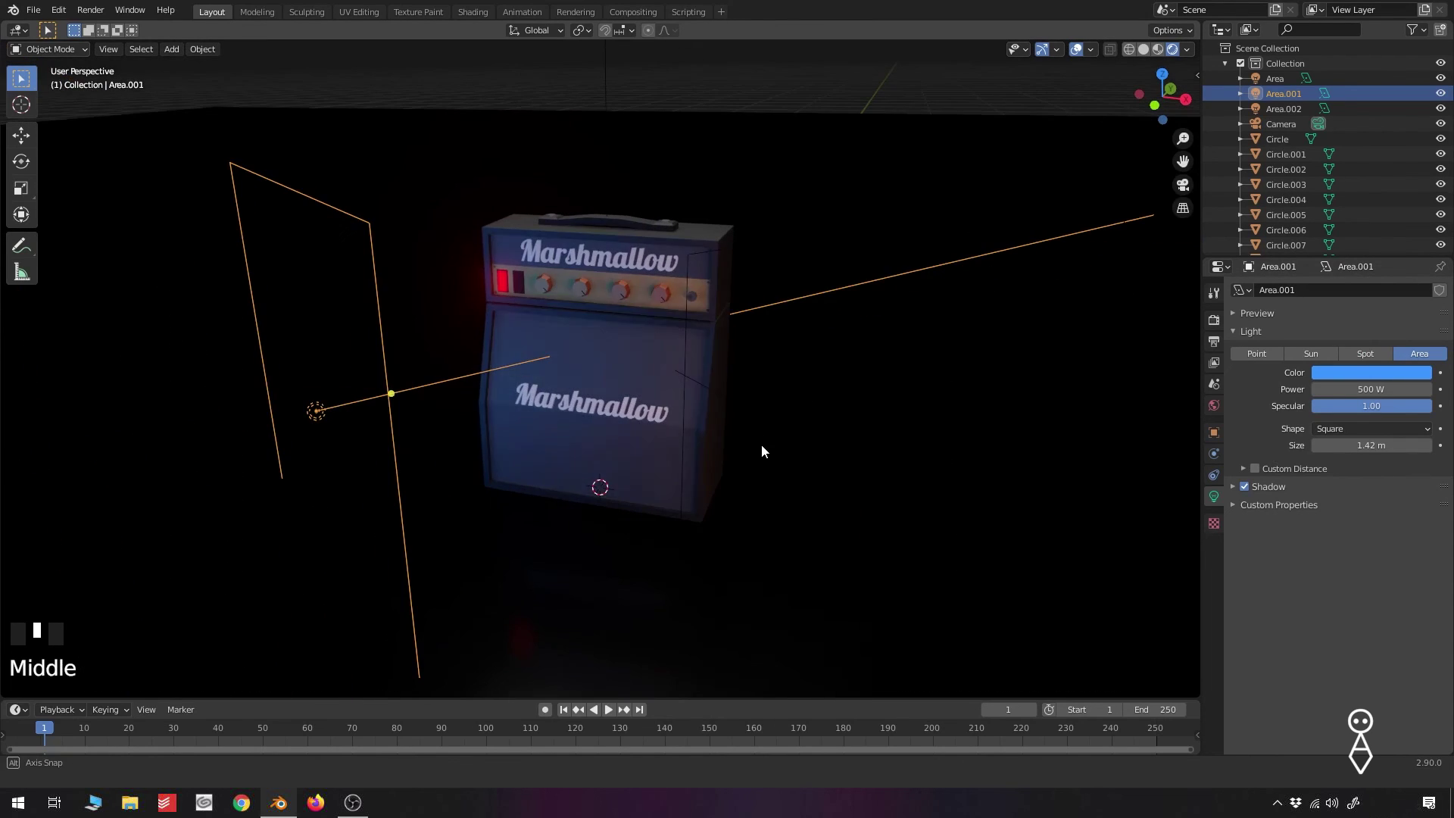
Change the front-right area light to a saturated orange and check it through the camera
left_click(910, 494)
left_click(1353, 373)
left_click_drag(1353, 230, 1348, 249)
key("KP_0")
scroll(863, 380, "up", 5)
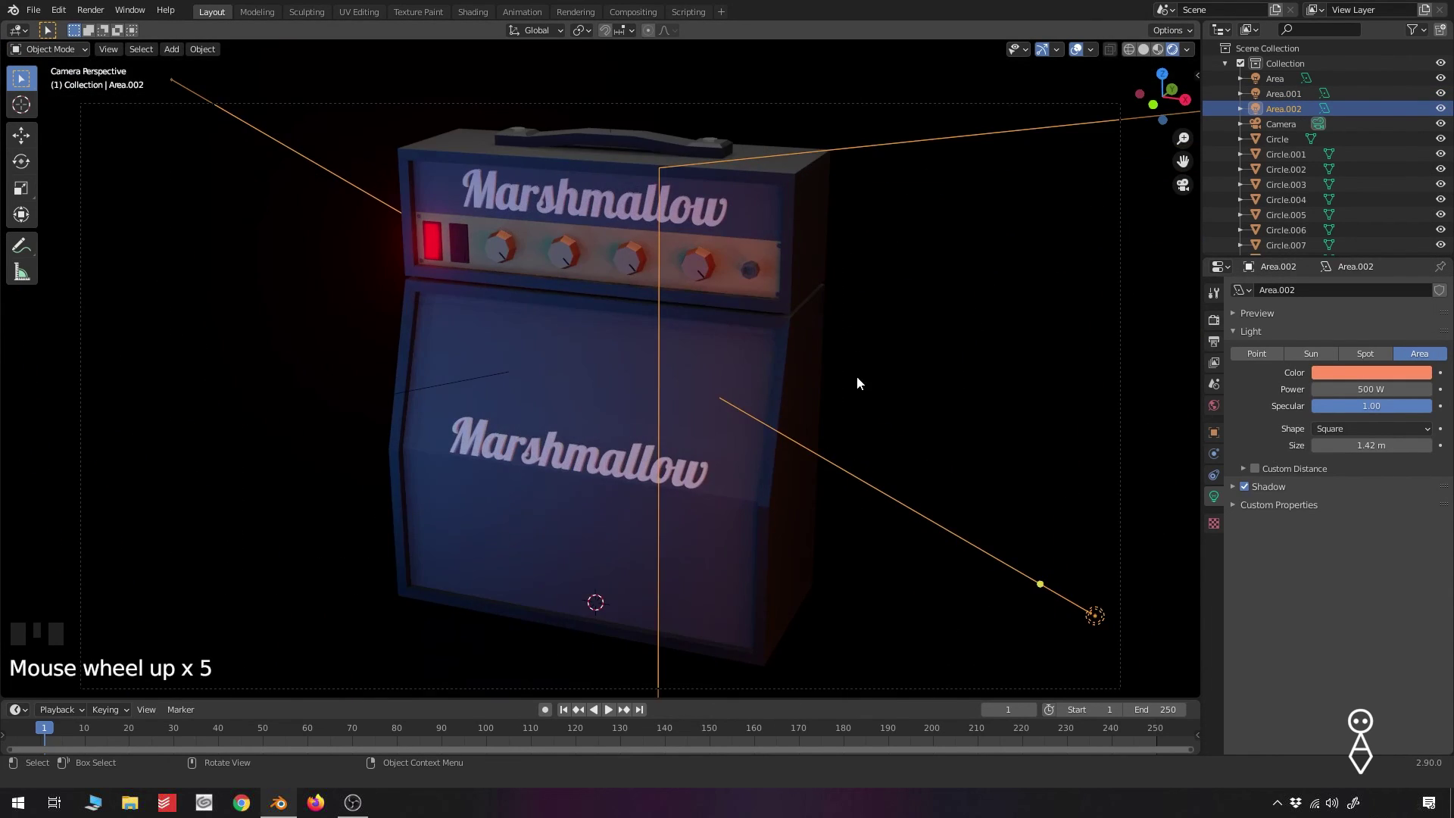
Add a point light, move it behind the amp and set its power to 2000 W
middle_click_drag(856, 377, 707, 399)
scroll(707, 399, "down", 3)
key("shift+a")
left_click(780, 398)
key("g")
key("g")
left_click(803, 363)
left_click(1372, 390)
type("2000")
key("Return")
middle_click_drag(846, 404, 858, 396)
left_click_drag(1370, 428, 1397, 428)
key("ctrl+z")
key("s")
key("Escape")
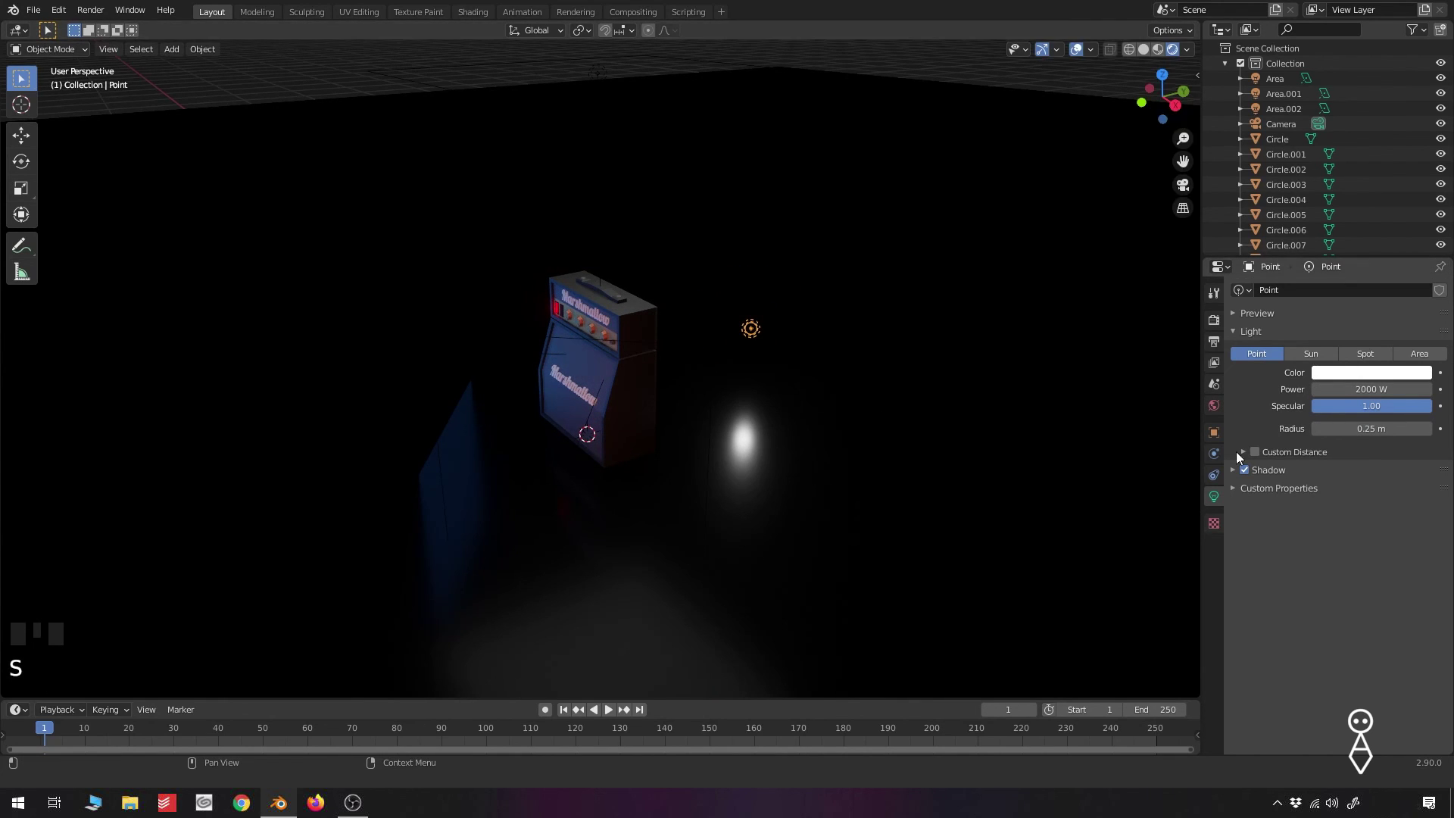
Give the point light a saturated blue colour and look through the camera
left_click(1358, 373)
left_click_drag(1363, 216, 1381, 189)
key("KP_0")
Reposition the blue point light around the amp in the camera view
scroll(714, 280, "down", 2)
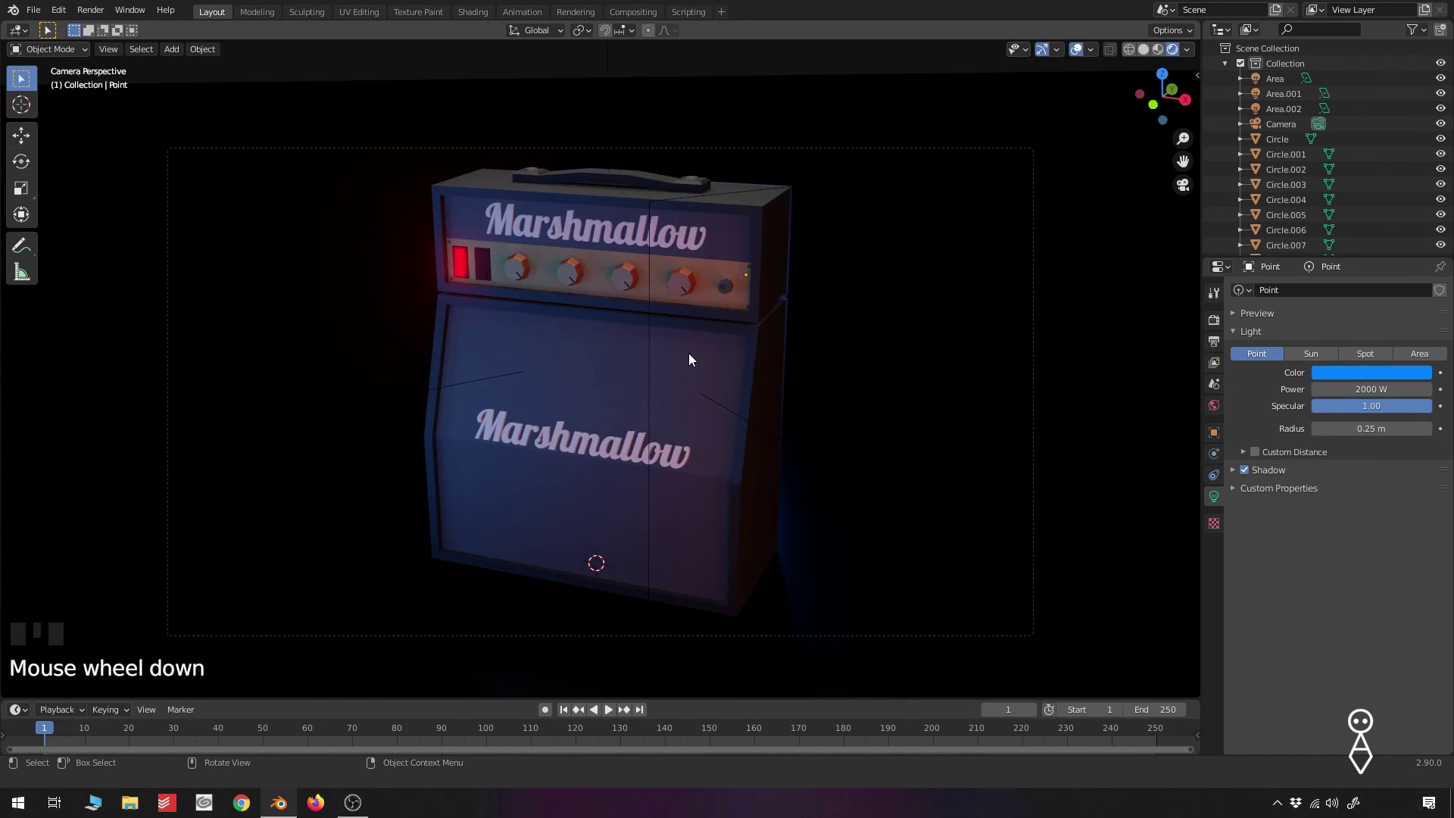
key("g")
left_click(636, 148)
key("g")
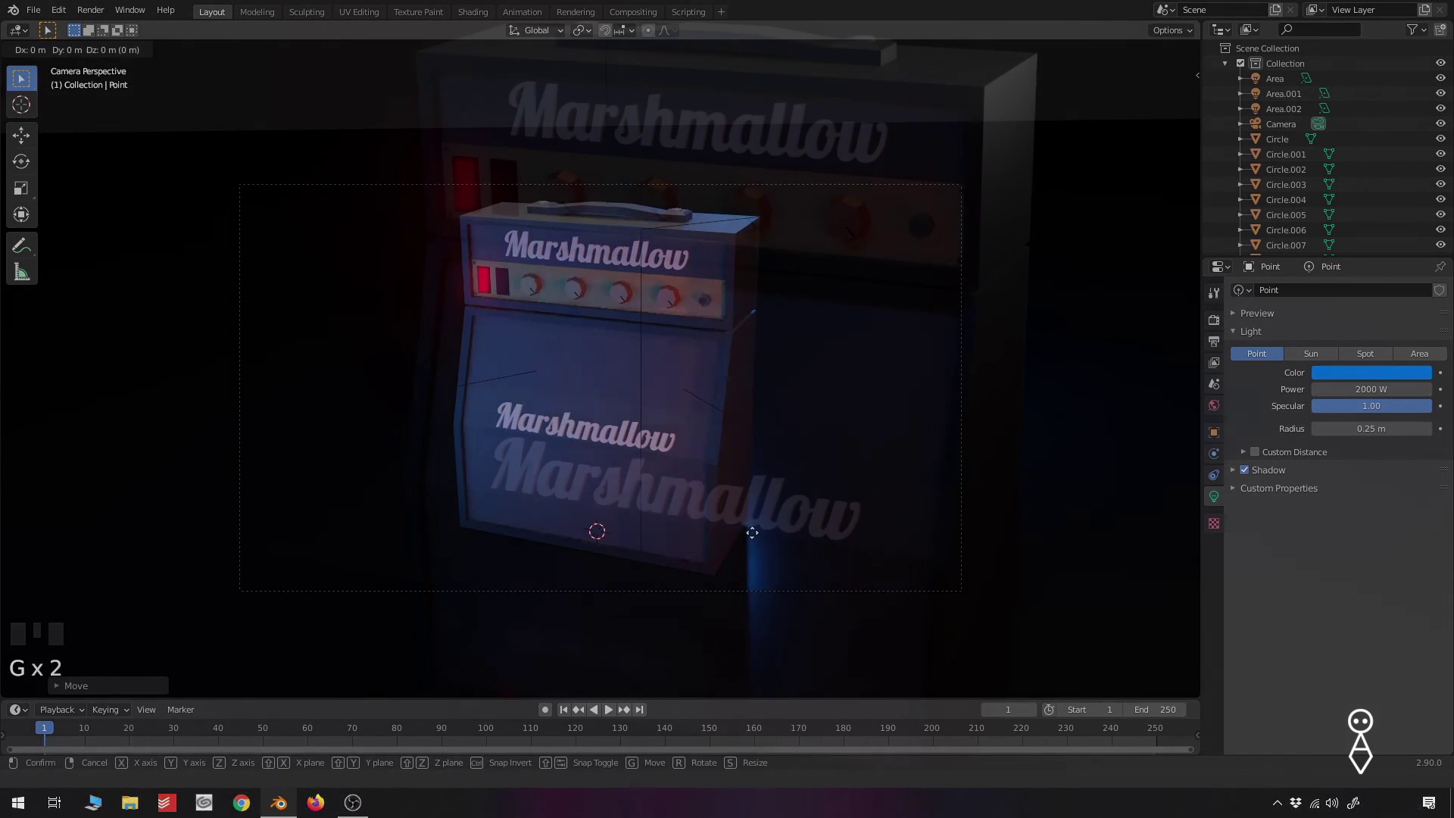